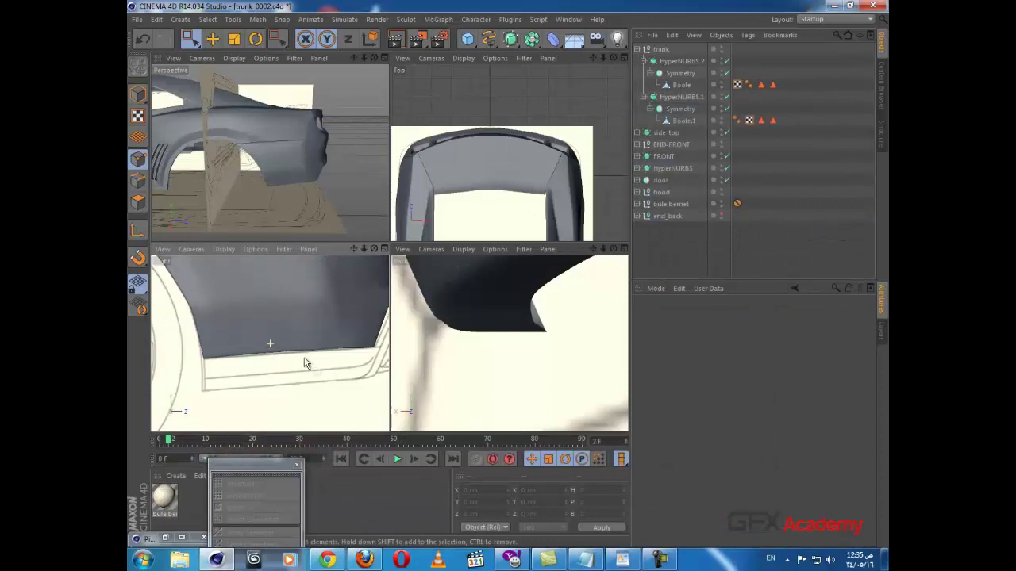
- In the enlarged Right view, select the Boole mesh under HyperNURBS.2 and box-select points along its lower border
{"action": "middle_click", "coordinate": [308, 363]}
{"action": "middle_click_drag", "start_coordinate": [487, 188], "coordinate": [459, 208], "text": "alt"}
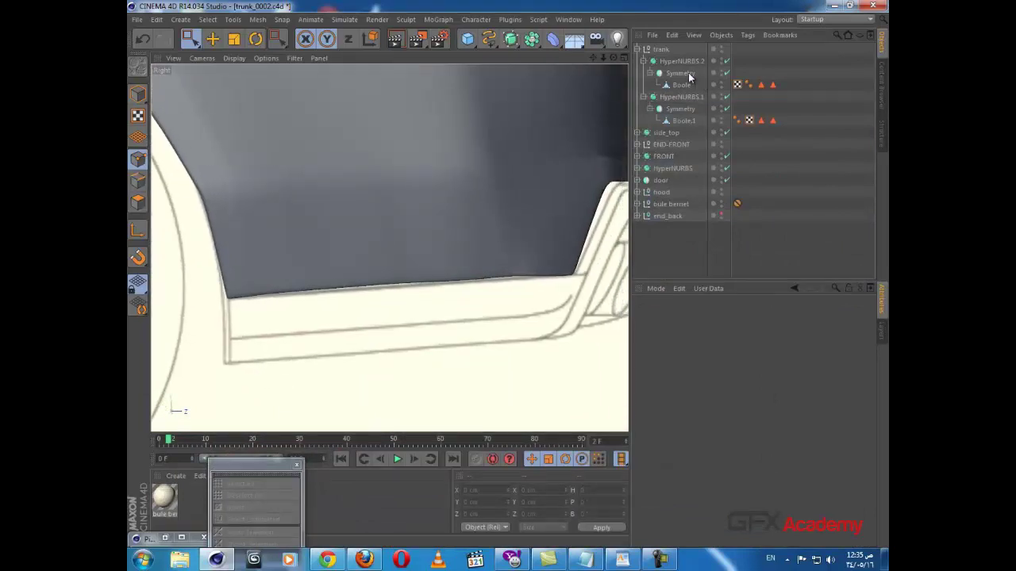
{"action": "left_click", "coordinate": [681, 85]}
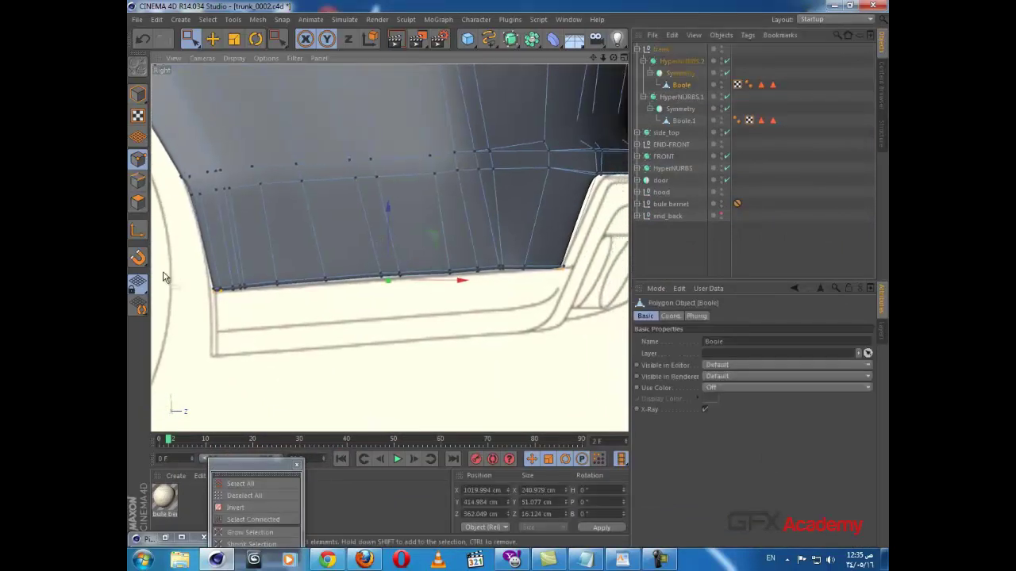
{"action": "left_click_drag", "start_coordinate": [164, 273], "coordinate": [464, 315]}
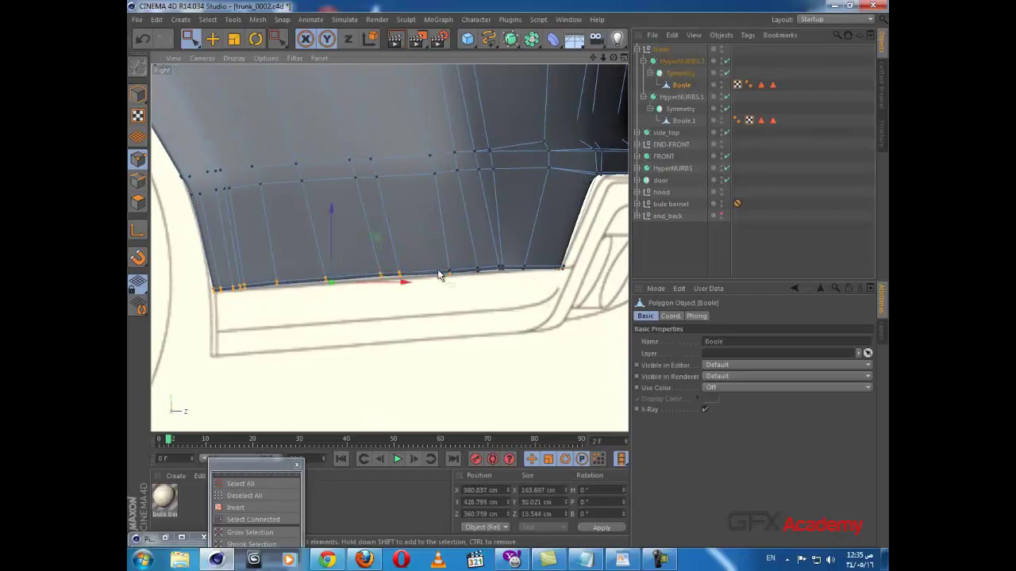
{"action": "scroll", "coordinate": [439, 275], "scroll_direction": "up", "scroll_amount": 1}
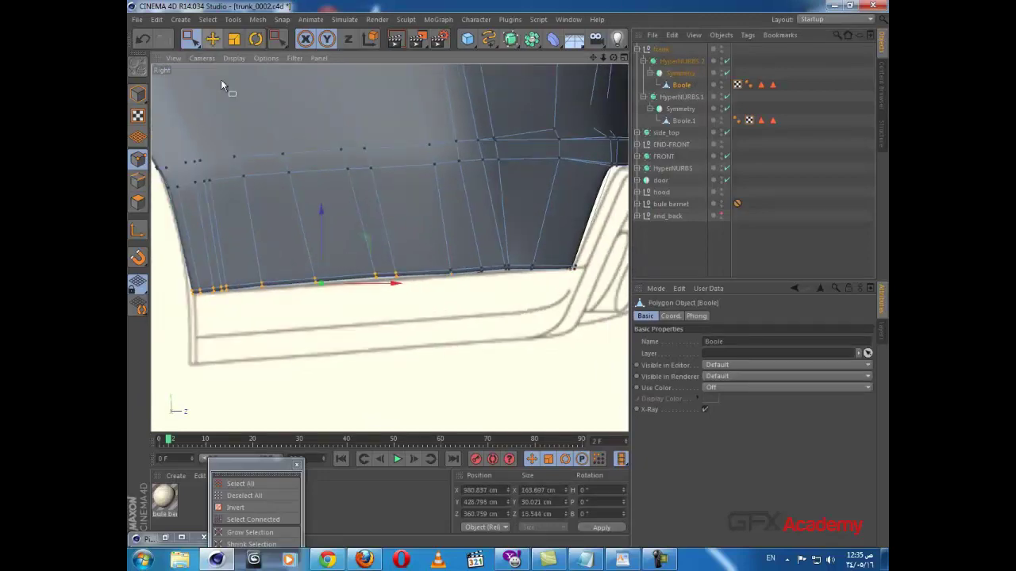
- Select the full lower border of the rear side panel with Path Selection in edge mode
{"action": "key", "text": "v"}
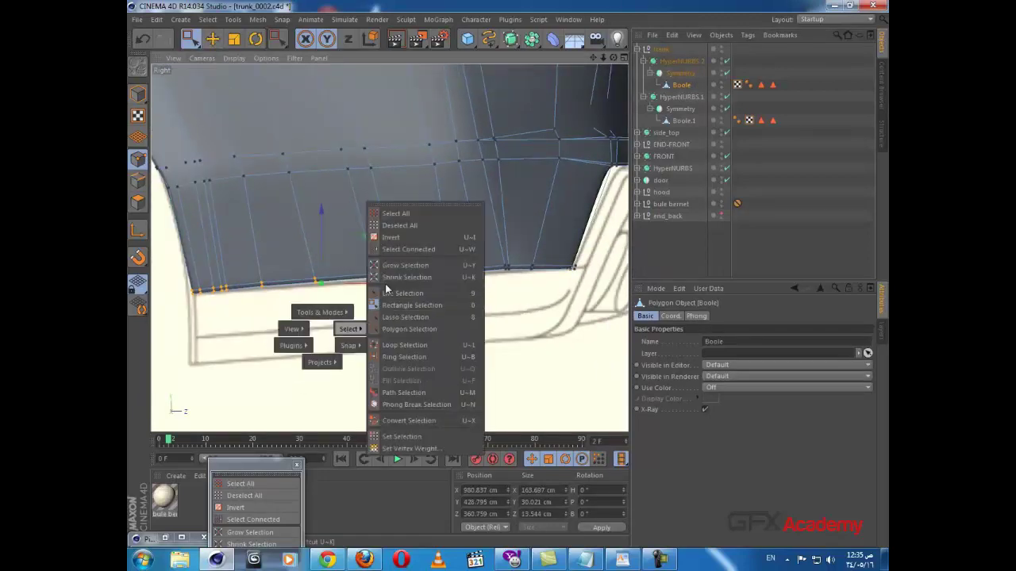
{"action": "left_click", "coordinate": [257, 470]}
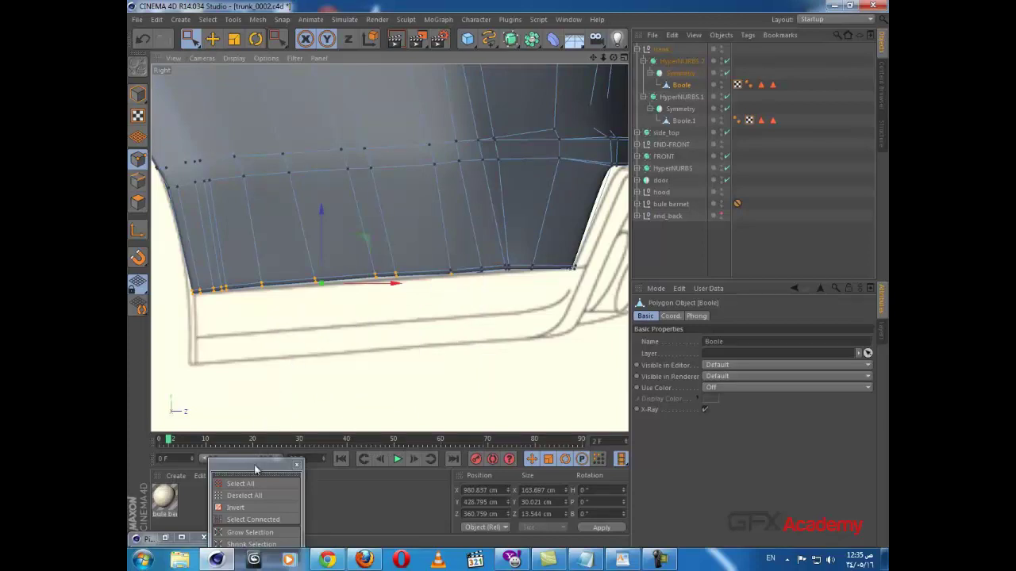
{"action": "left_click_drag", "start_coordinate": [256, 466], "coordinate": [247, 378]}
{"action": "left_click", "coordinate": [253, 436]}
{"action": "left_click", "coordinate": [138, 181]}
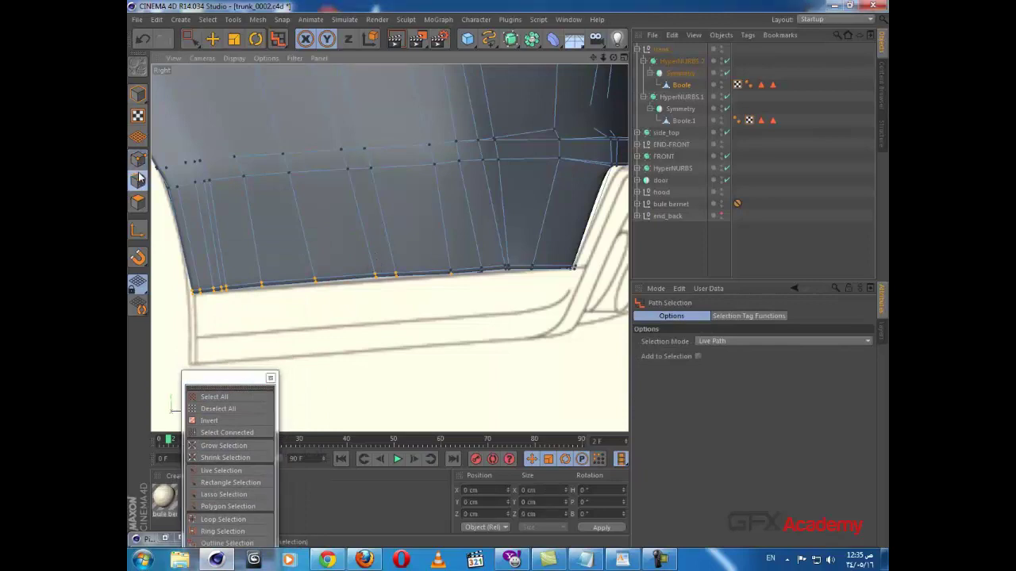
{"action": "scroll", "coordinate": [194, 300], "scroll_direction": "up", "scroll_amount": 2}
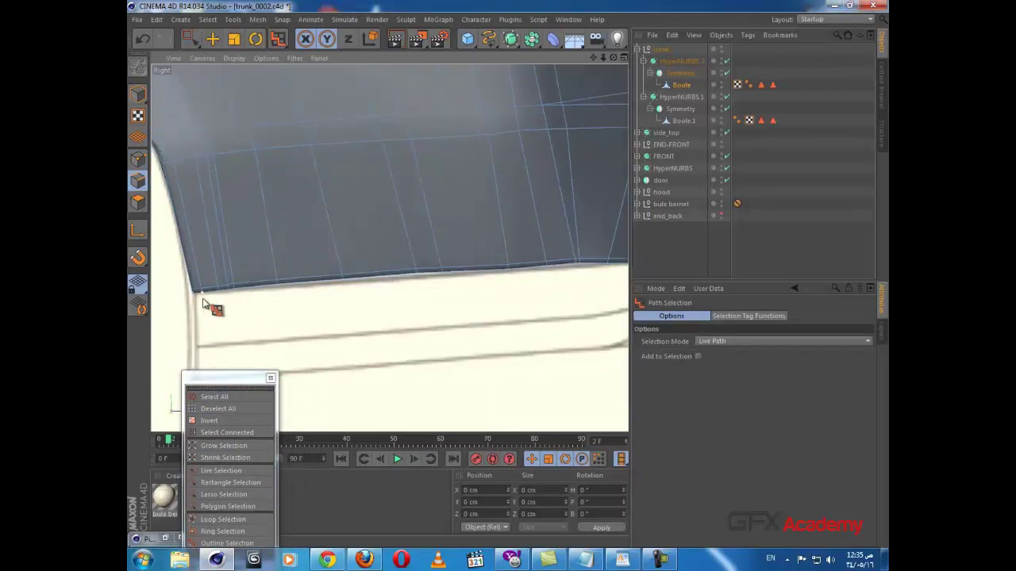
{"action": "left_click_drag", "start_coordinate": [193, 295], "coordinate": [602, 288]}
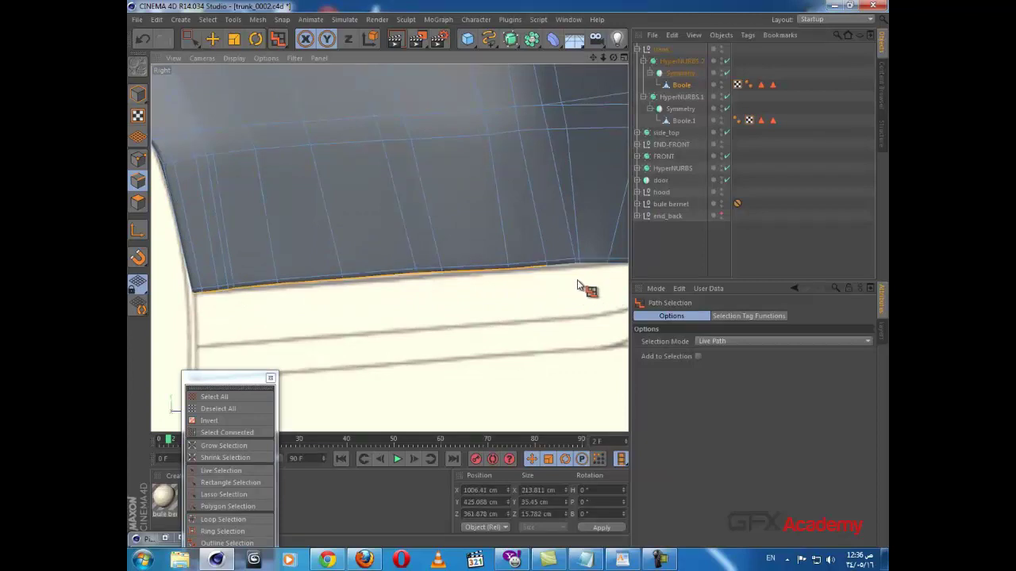
{"action": "middle_click_drag", "start_coordinate": [547, 287], "coordinate": [469, 294], "text": "alt"}
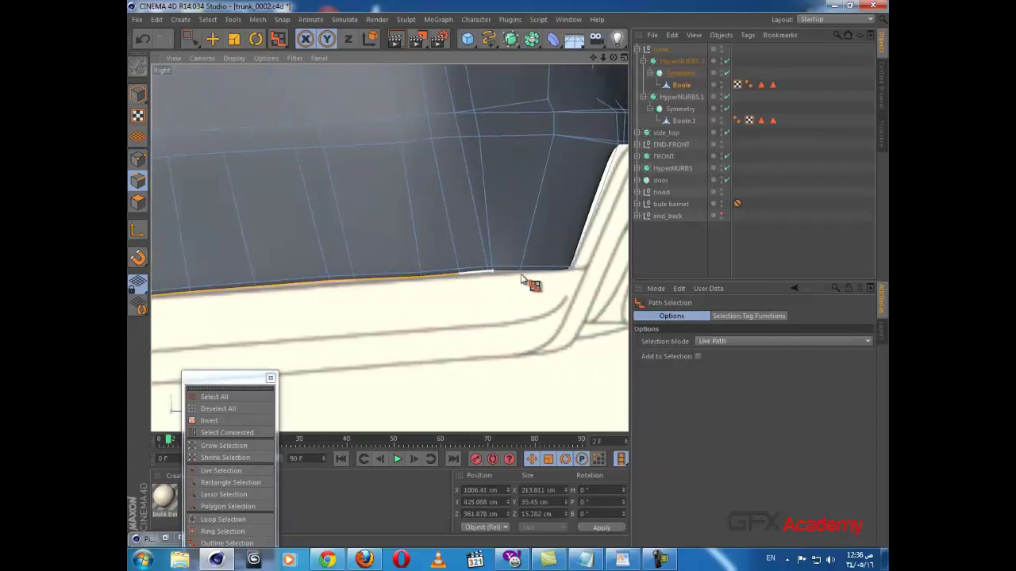
{"action": "left_click_drag", "start_coordinate": [520, 275], "coordinate": [566, 278]}
{"action": "scroll", "coordinate": [471, 302], "scroll_direction": "down", "scroll_amount": 3}
{"action": "middle_click_drag", "start_coordinate": [394, 308], "coordinate": [398, 297], "text": "alt"}
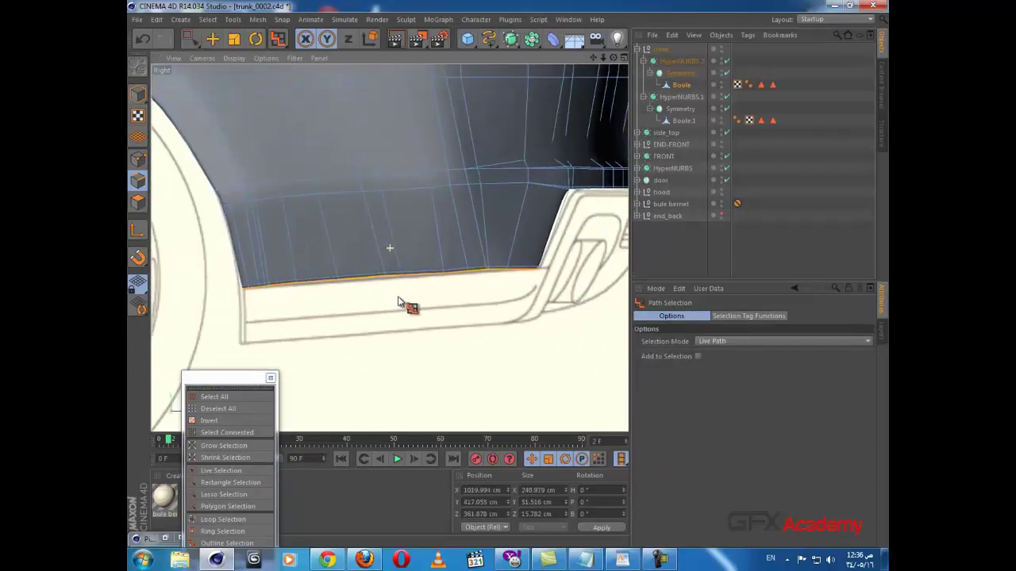
- Extrude the selected border edges downward by about 28 cm to form a new strip of polygons
{"action": "left_click", "coordinate": [212, 39]}
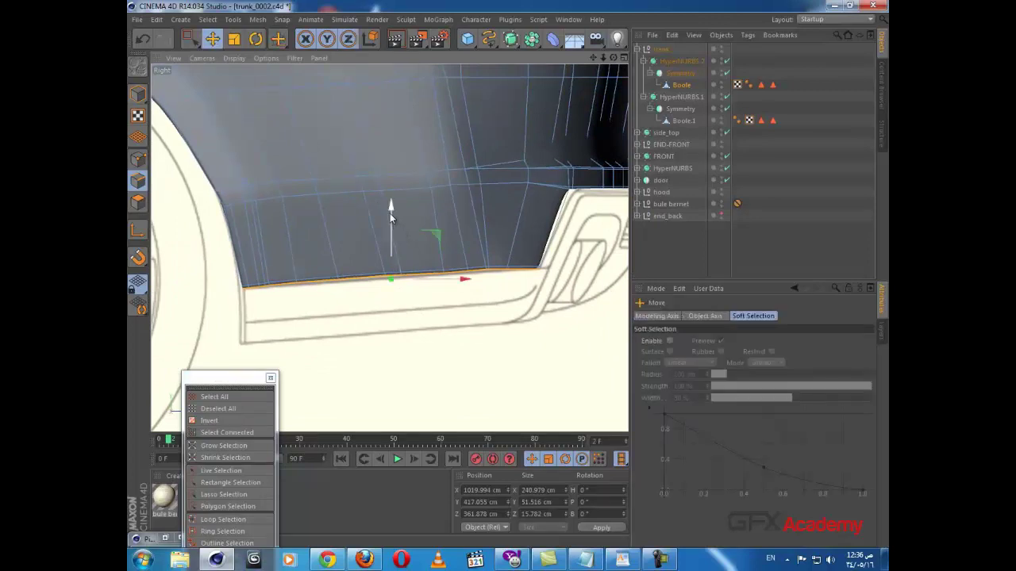
{"action": "left_click_drag", "start_coordinate": [390, 215], "coordinate": [397, 249]}
{"action": "middle_click", "coordinate": [419, 290]}
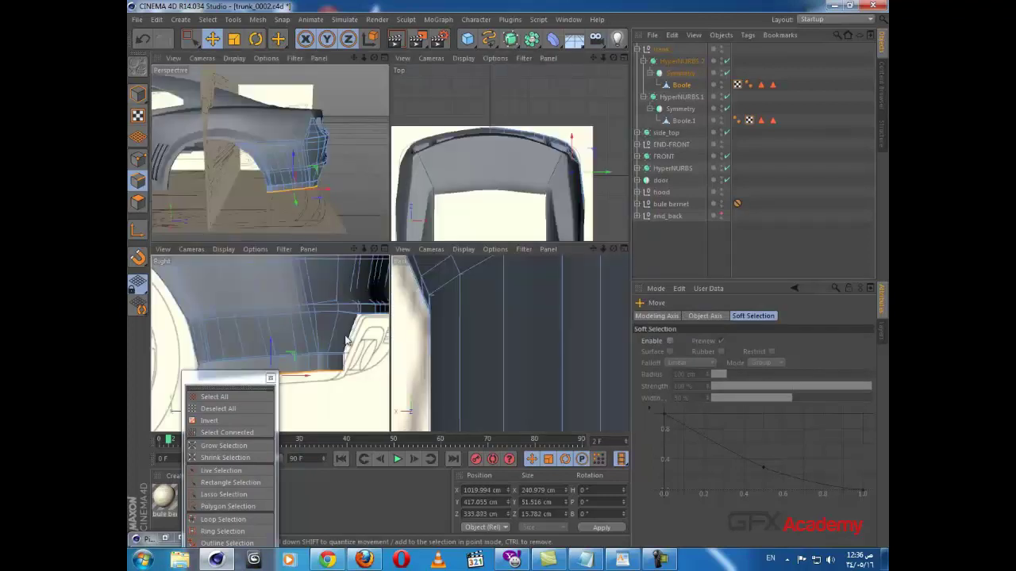
- Scale the strip's lower edges up to about 115% so the strip flares outward
{"action": "middle_click", "coordinate": [348, 336]}
{"action": "middle_click", "coordinate": [443, 316]}
{"action": "right_click_drag", "start_coordinate": [444, 318], "coordinate": [454, 350], "text": "alt"}
{"action": "middle_click_drag", "start_coordinate": [451, 348], "coordinate": [489, 297], "text": "alt"}
{"action": "scroll", "coordinate": [424, 287], "scroll_direction": "down", "scroll_amount": 8}
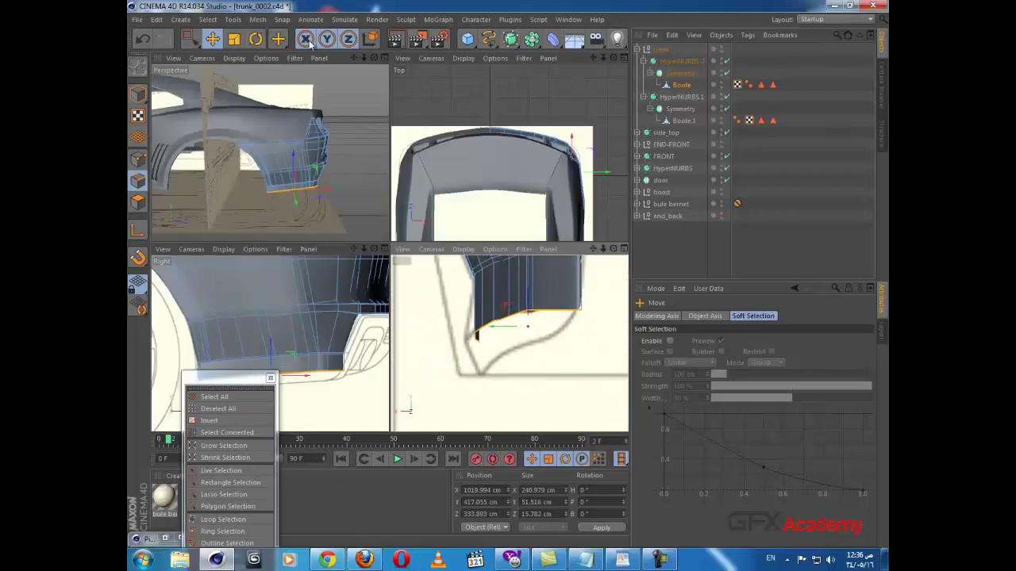
{"action": "left_click", "coordinate": [234, 39]}
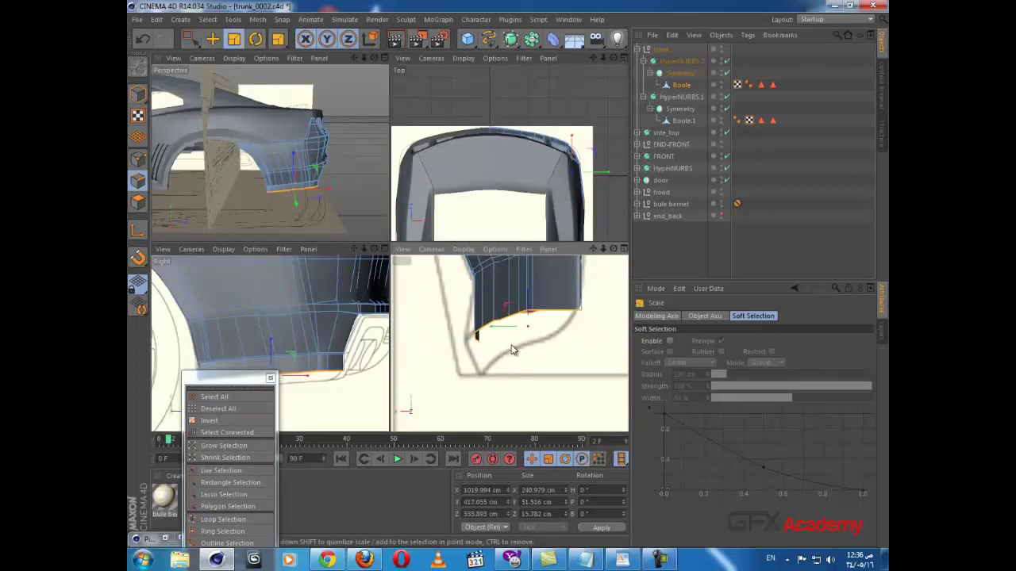
{"action": "left_click_drag", "start_coordinate": [512, 350], "coordinate": [603, 355]}
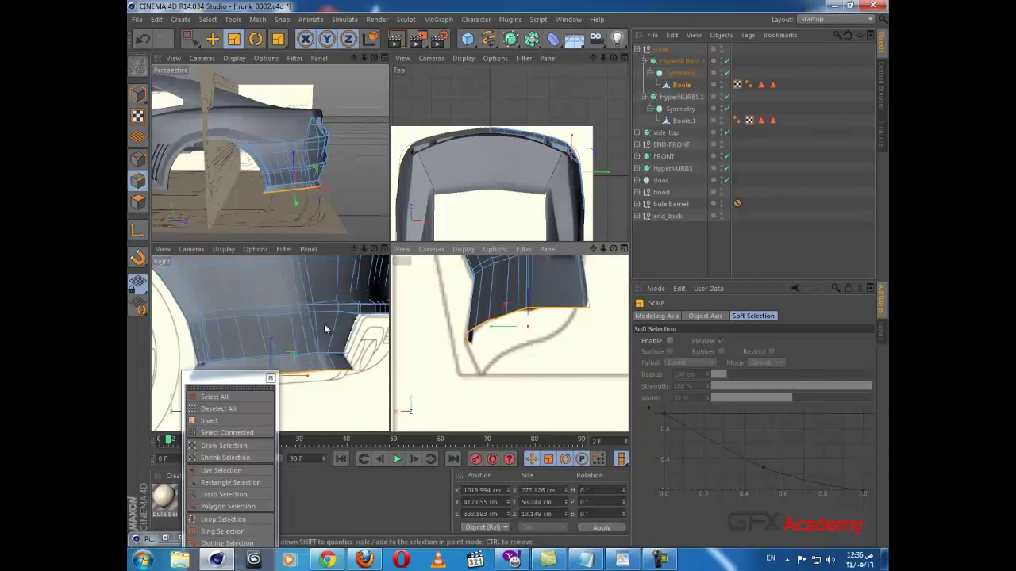
- Select all polygons of the new lower strip with Live Selection in polygon mode
{"action": "middle_click_drag", "start_coordinate": [323, 329], "coordinate": [341, 289], "text": "alt"}
{"action": "left_click_drag", "start_coordinate": [232, 379], "coordinate": [220, 466]}
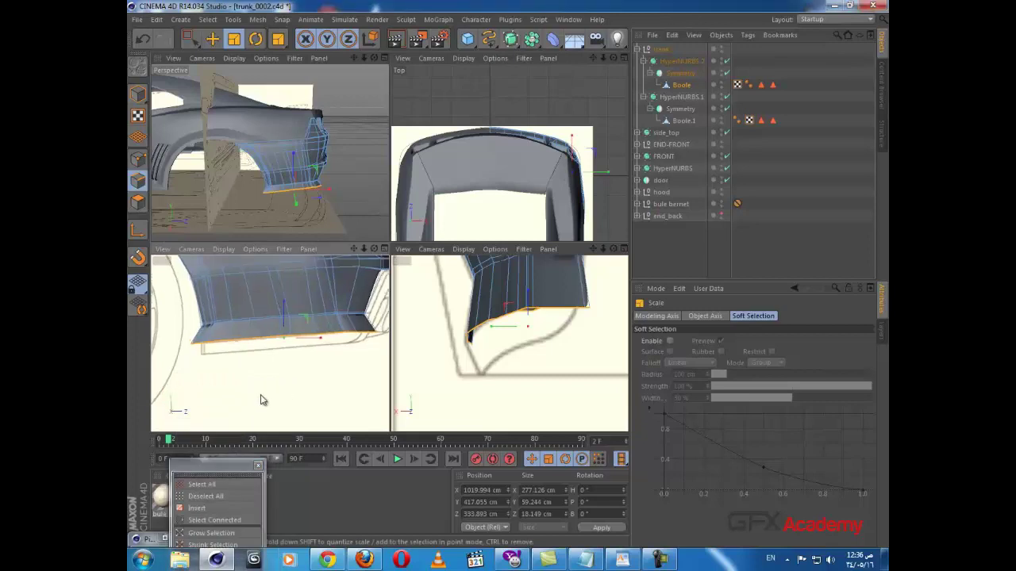
{"action": "middle_click", "coordinate": [353, 367]}
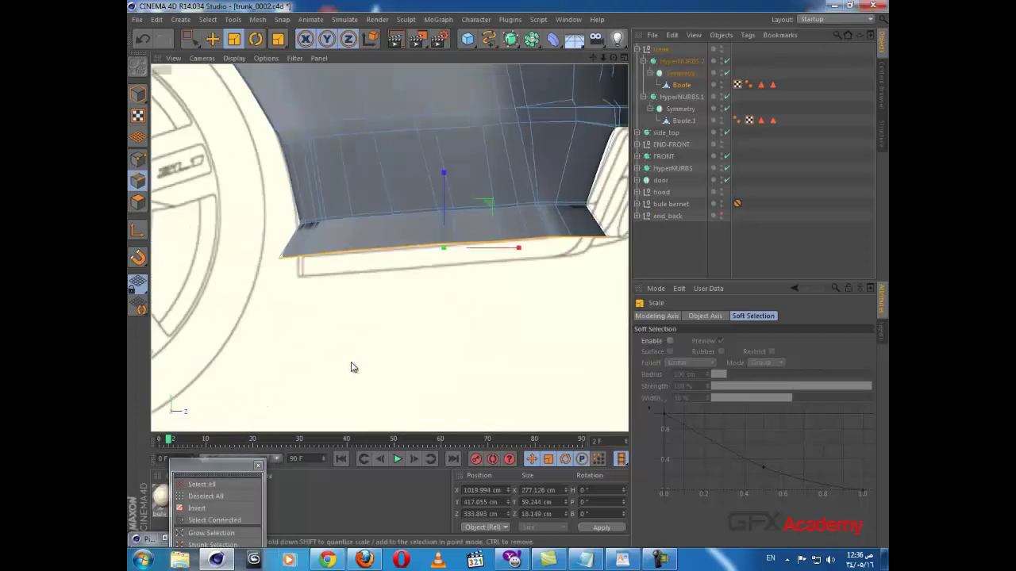
{"action": "left_click", "coordinate": [687, 86]}
{"action": "left_click", "coordinate": [139, 203]}
{"action": "scroll", "coordinate": [337, 231], "scroll_direction": "down", "scroll_amount": 2}
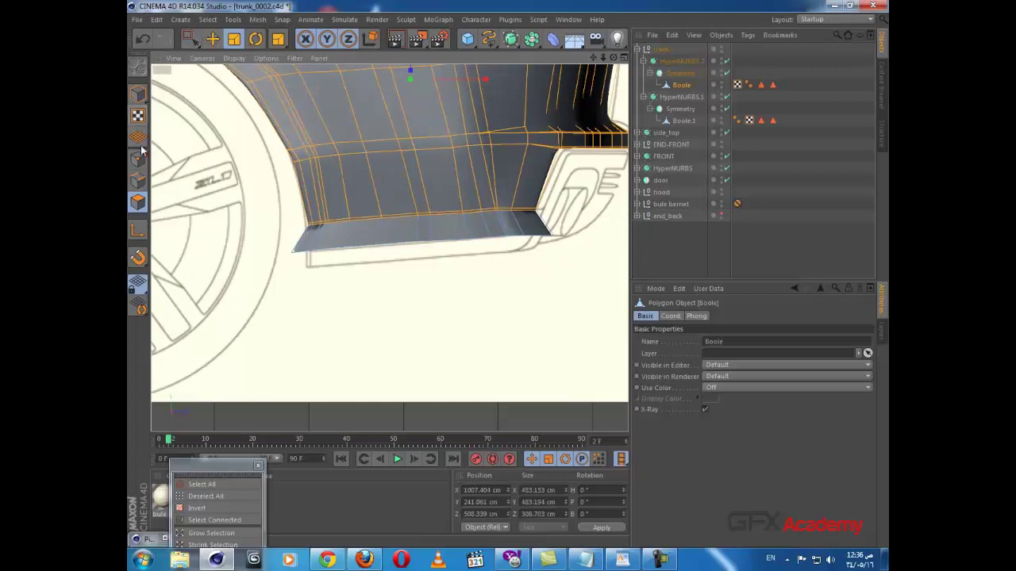
{"action": "left_click", "coordinate": [193, 43]}
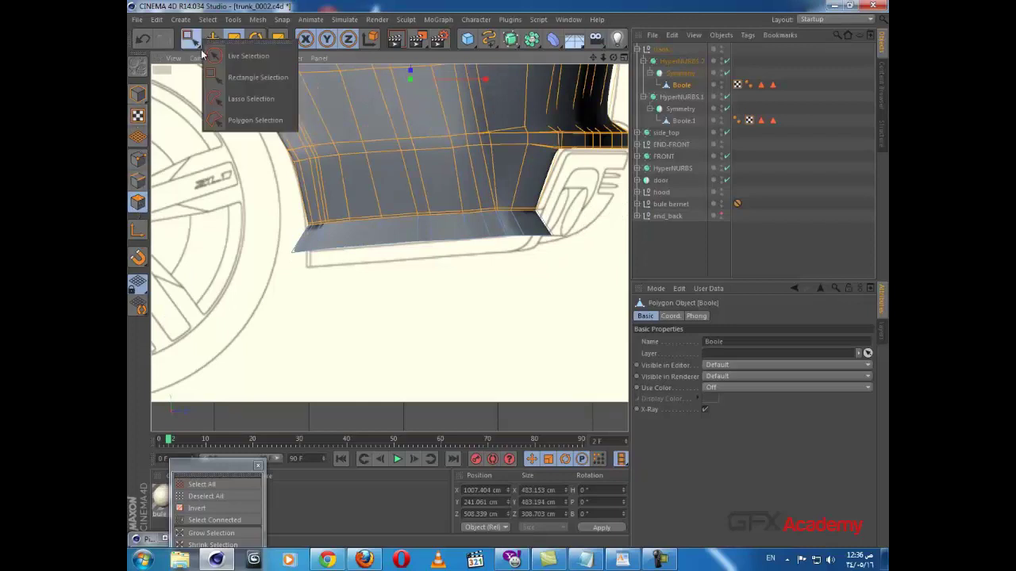
{"action": "left_click", "coordinate": [230, 56]}
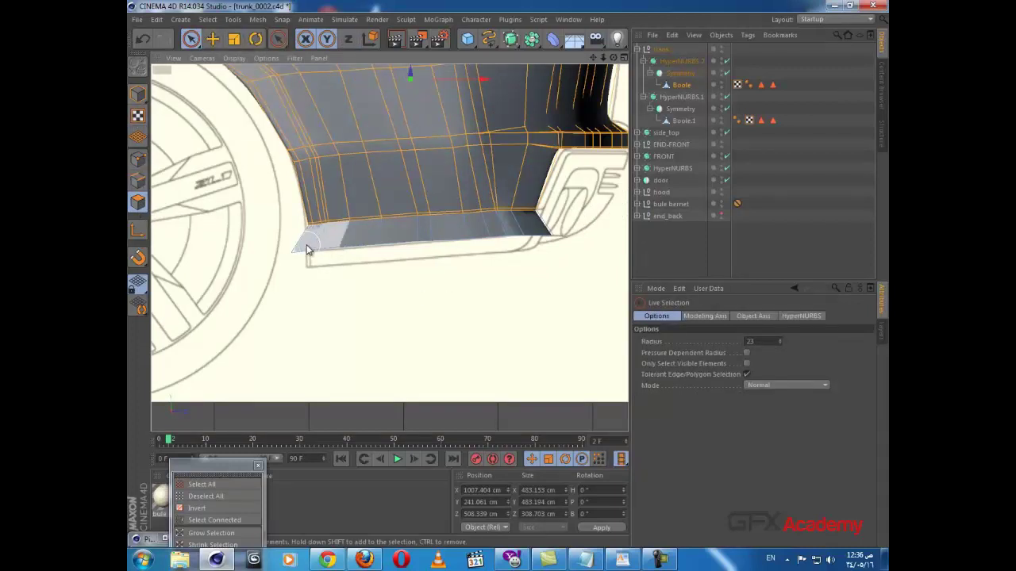
{"action": "left_click_drag", "start_coordinate": [302, 243], "coordinate": [362, 246]}
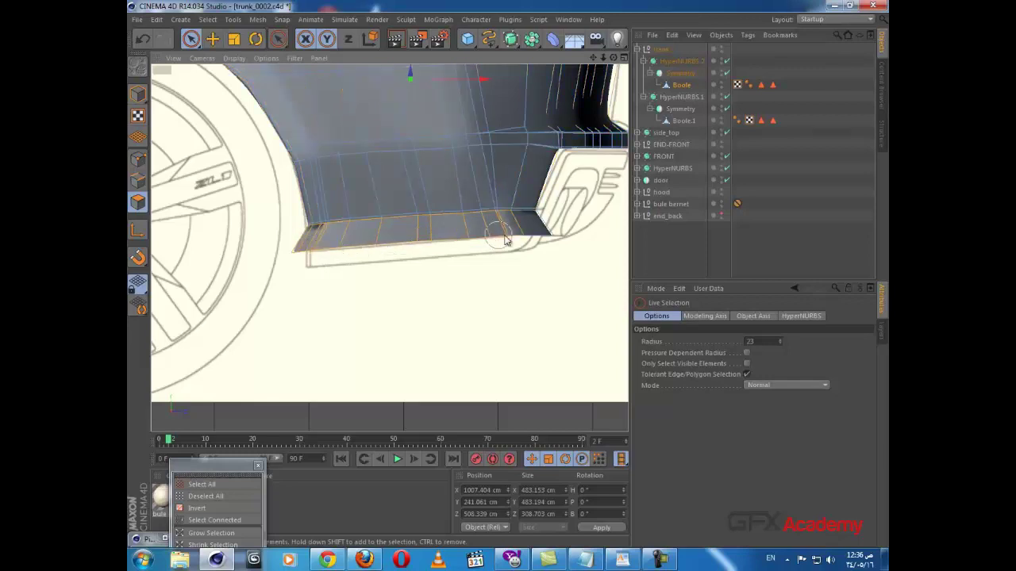
{"action": "left_click_drag", "start_coordinate": [550, 235], "coordinate": [545, 235]}
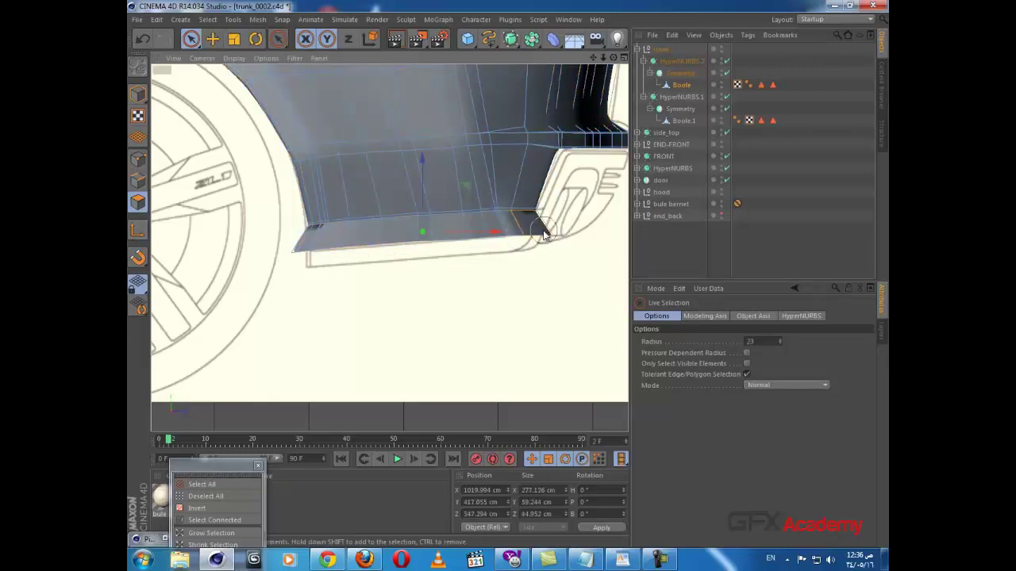
- Split the selected strip into its own object and place it above trunk at the top of the object hierarchy
{"action": "right_click", "coordinate": [367, 236]}
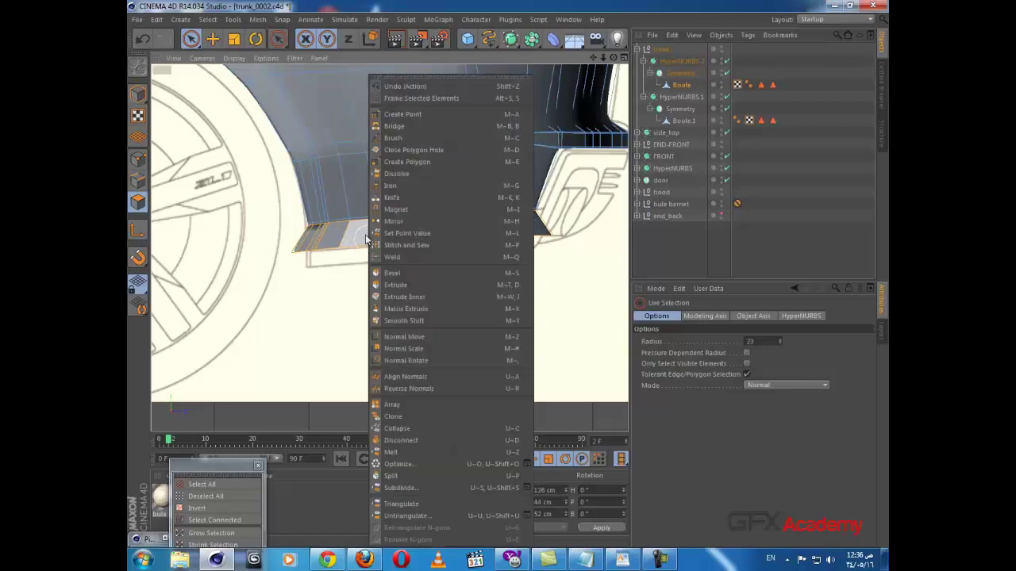
{"action": "left_click", "coordinate": [397, 477]}
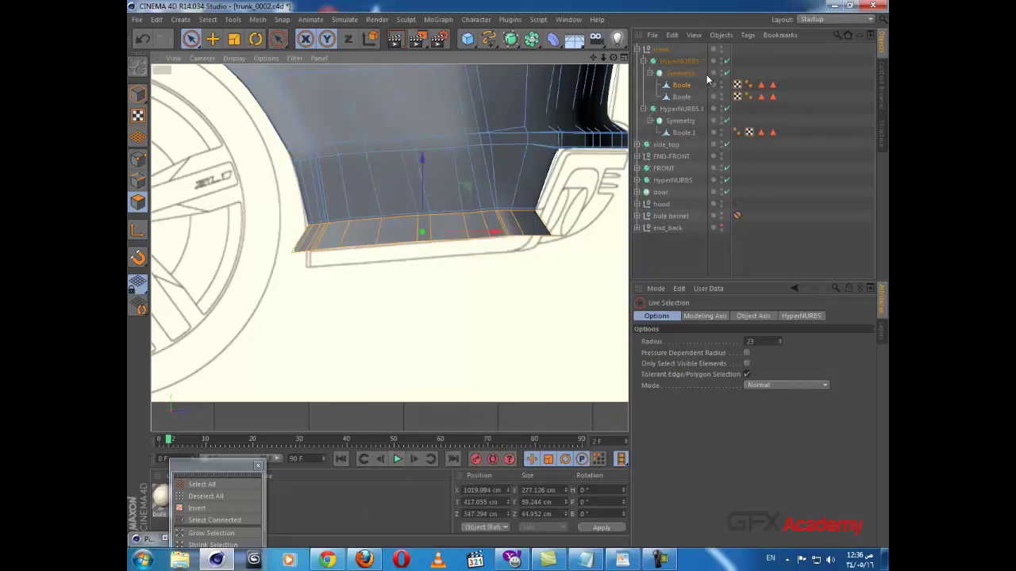
{"action": "left_click", "coordinate": [682, 96]}
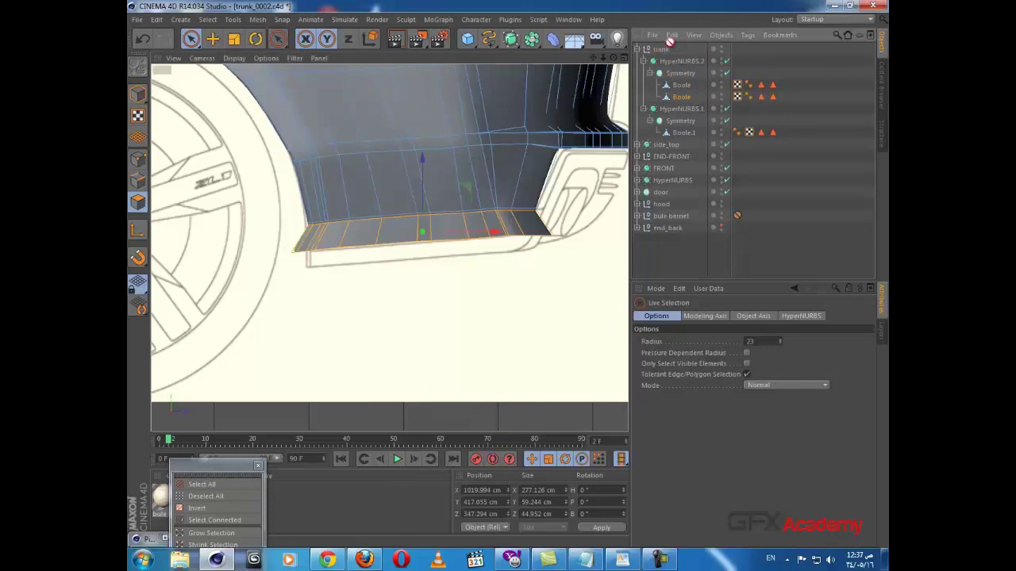
{"action": "left_click_drag", "start_coordinate": [673, 43], "coordinate": [674, 44]}
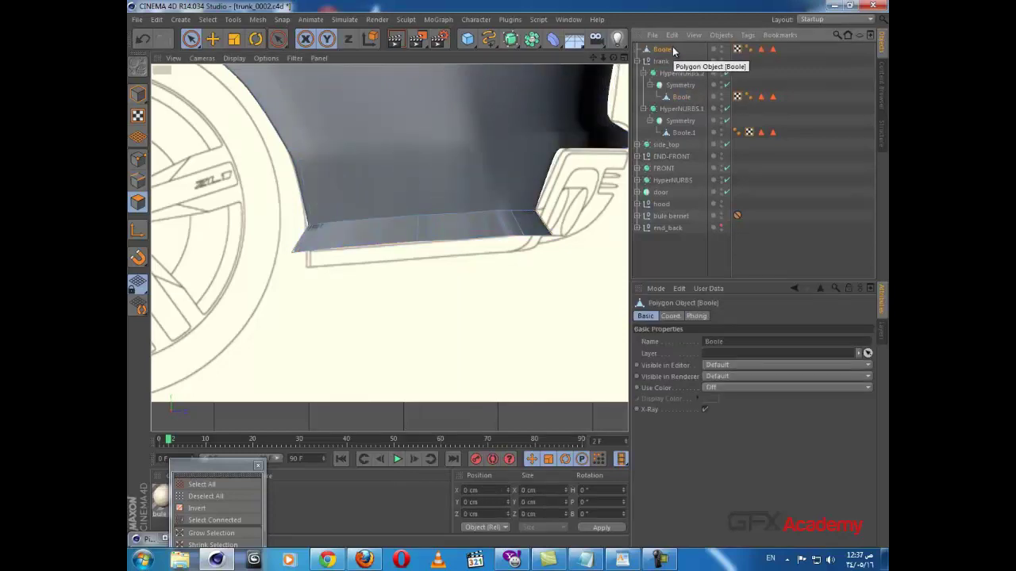
- Delete the complete lower strip of polygons from the original Boole mesh under Symmetry
{"action": "left_click", "coordinate": [682, 96]}
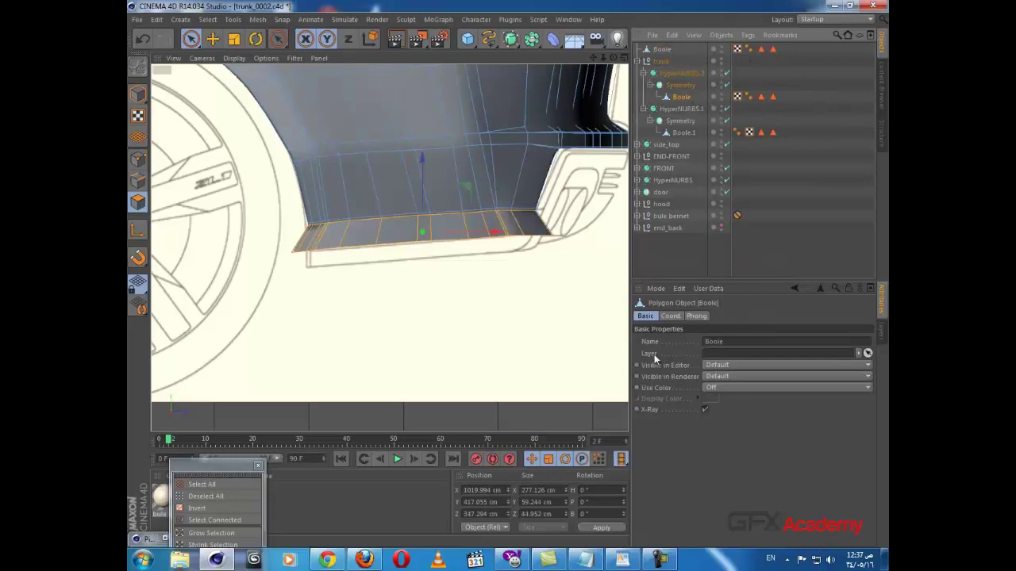
{"action": "key", "text": "Delete"}
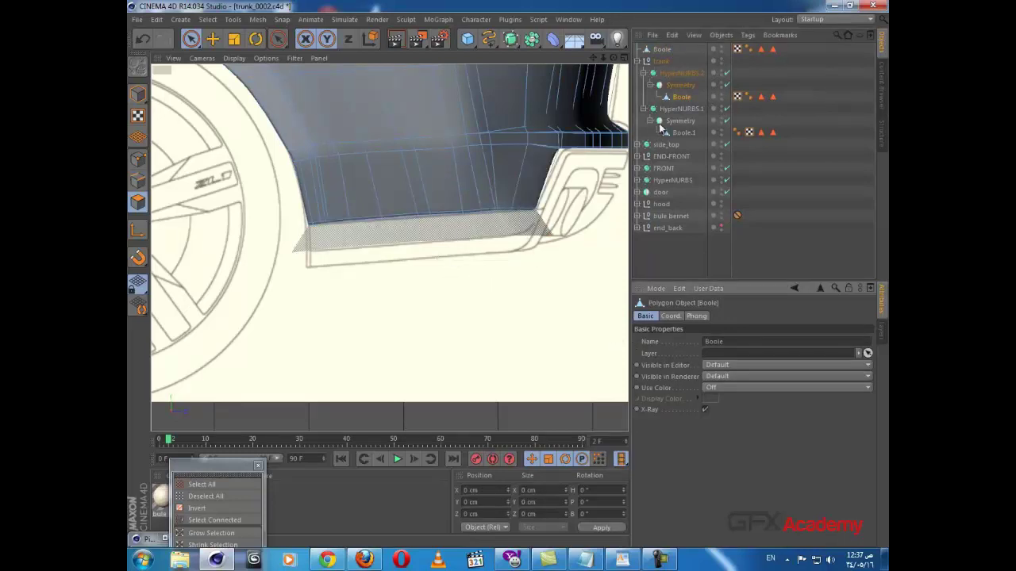
{"action": "key", "text": "ctrl+z"}
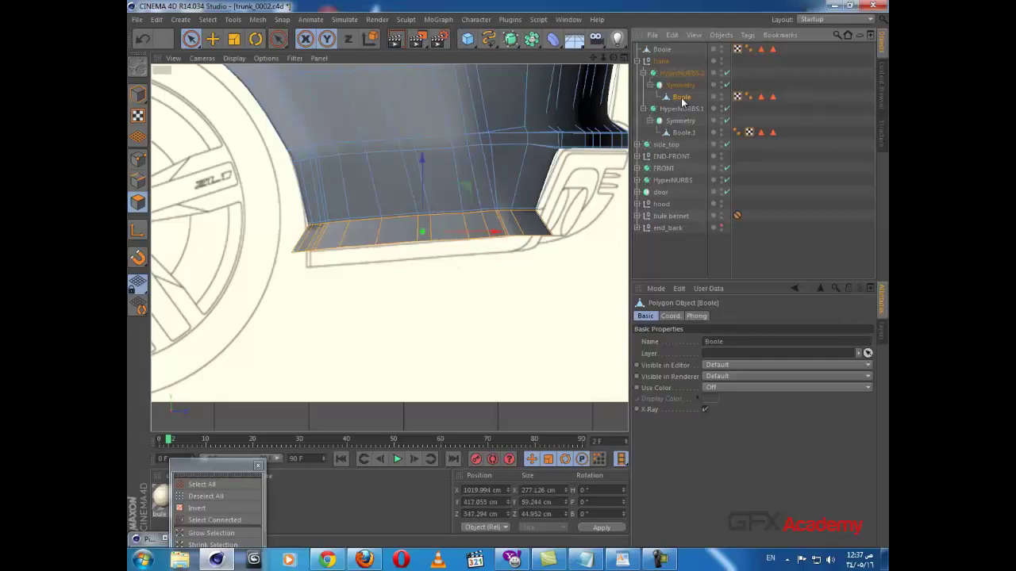
{"action": "left_click", "coordinate": [546, 242], "text": "shift"}
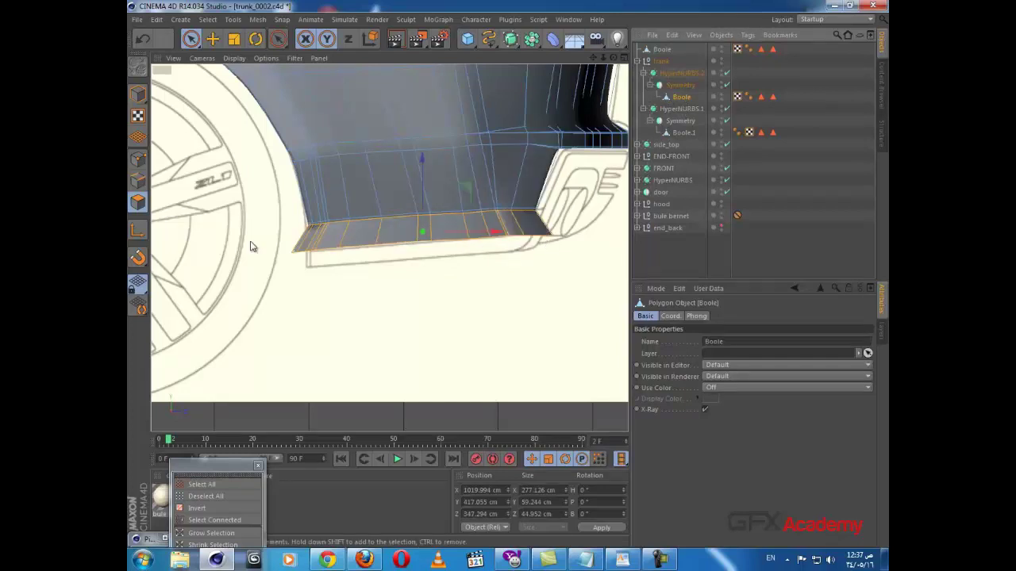
{"action": "left_click", "coordinate": [305, 246], "text": "shift"}
{"action": "key", "text": "Delete"}
{"action": "scroll", "coordinate": [432, 253], "scroll_direction": "up", "scroll_amount": 2}
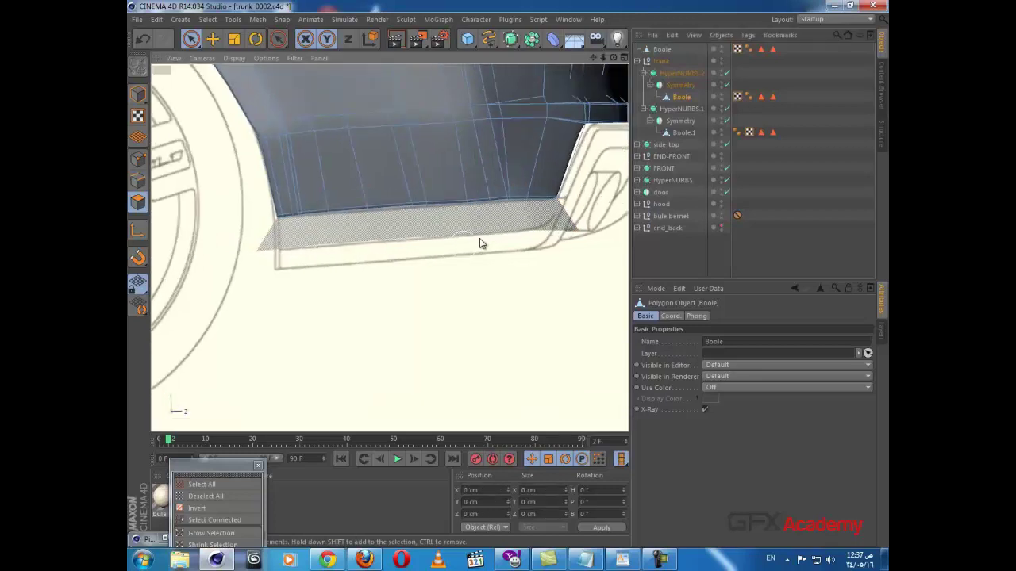
- Select the separated Boole strip outside the trunk group and turn off its X-Ray display
{"action": "left_click", "coordinate": [722, 48]}
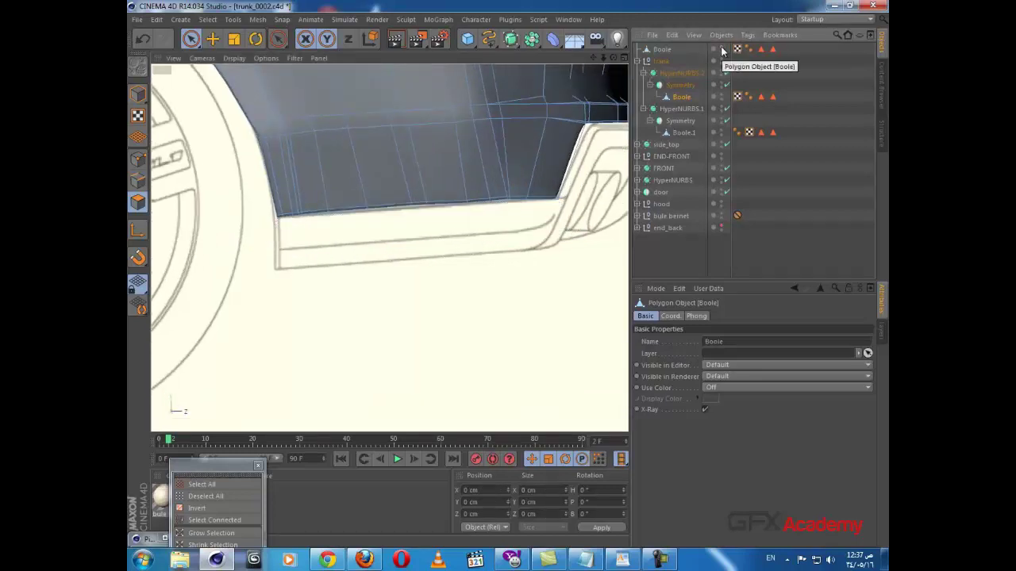
{"action": "left_click", "coordinate": [664, 50]}
{"action": "left_click", "coordinate": [707, 410]}
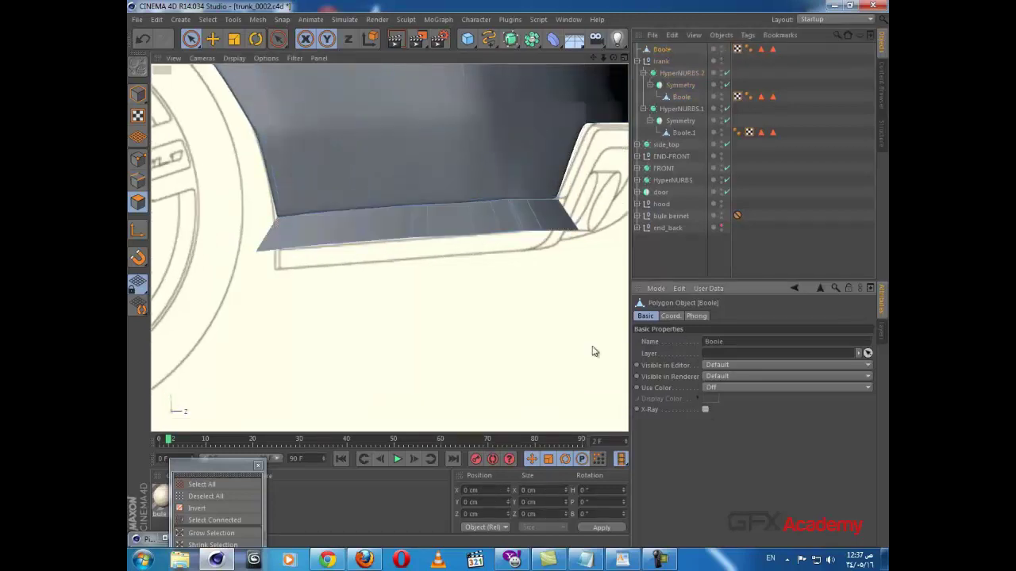
{"action": "scroll", "coordinate": [479, 296], "scroll_direction": "up", "scroll_amount": 2}
{"action": "scroll", "coordinate": [317, 275], "scroll_direction": "down", "scroll_amount": 2}
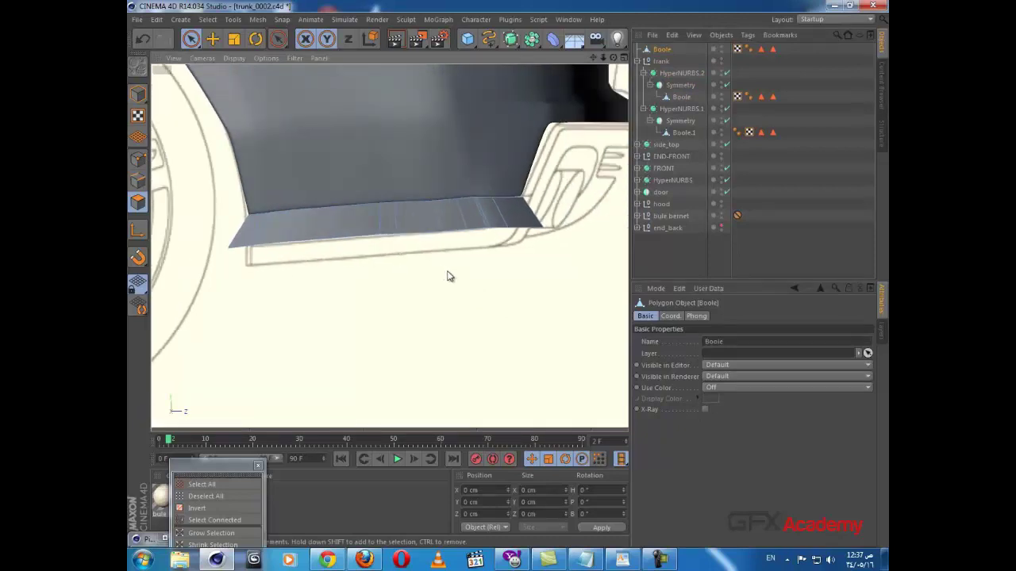
- Shift the lower points at the strip's wheel-arch end rearward with Rectangle Selection in the side view to match the blueprint
{"action": "left_click", "coordinate": [139, 160]}
{"action": "scroll", "coordinate": [221, 230], "scroll_direction": "up", "scroll_amount": 2}
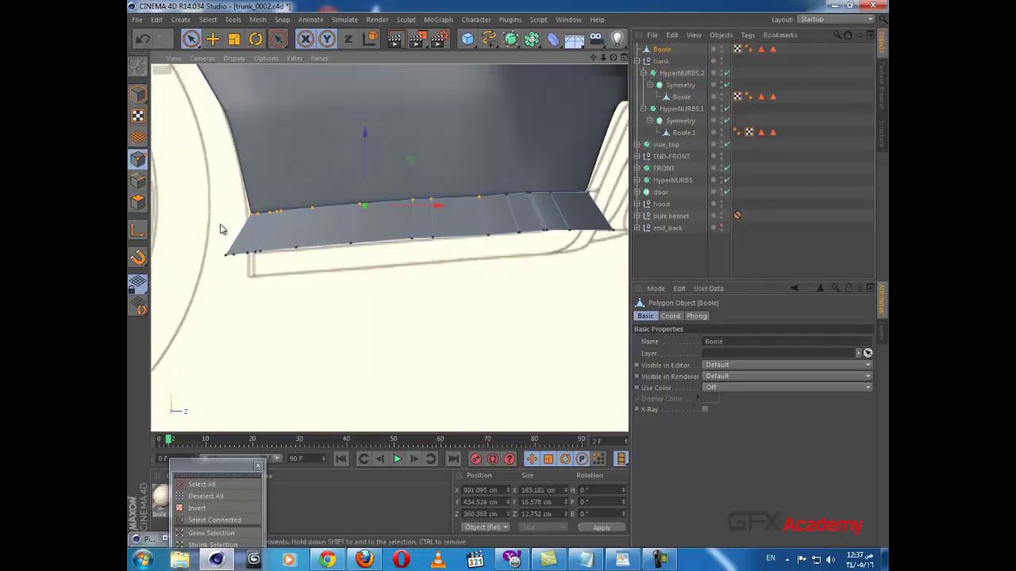
{"action": "left_click_drag", "start_coordinate": [192, 40], "coordinate": [229, 77]}
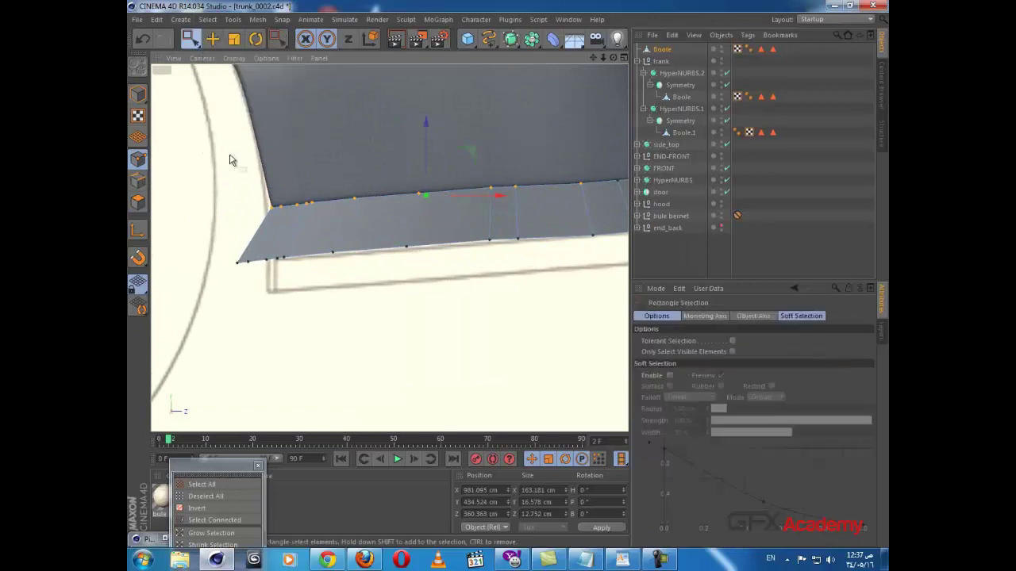
{"action": "left_click_drag", "start_coordinate": [307, 301], "coordinate": [308, 303]}
{"action": "left_click_drag", "start_coordinate": [319, 262], "coordinate": [394, 259]}
{"action": "left_click_drag", "start_coordinate": [463, 247], "coordinate": [477, 248]}
{"action": "middle_click_drag", "start_coordinate": [459, 237], "coordinate": [228, 231], "text": "alt"}
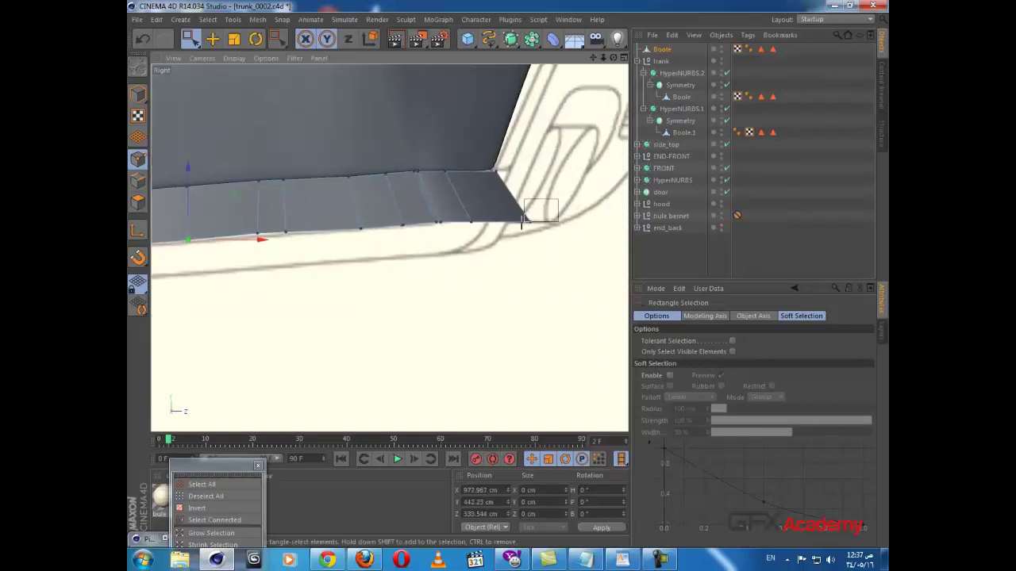
- Shift the lower points at the strip's rear end forward in the side view to follow the blueprint's rear outline
{"action": "left_click_drag", "start_coordinate": [455, 238], "coordinate": [453, 239]}
{"action": "left_click_drag", "start_coordinate": [564, 221], "coordinate": [542, 235]}
{"action": "key", "text": "ctrl+z"}
{"action": "left_click_drag", "start_coordinate": [564, 193], "coordinate": [397, 240]}
{"action": "left_click_drag", "start_coordinate": [530, 224], "coordinate": [512, 232]}
{"action": "left_click_drag", "start_coordinate": [553, 203], "coordinate": [415, 243]}
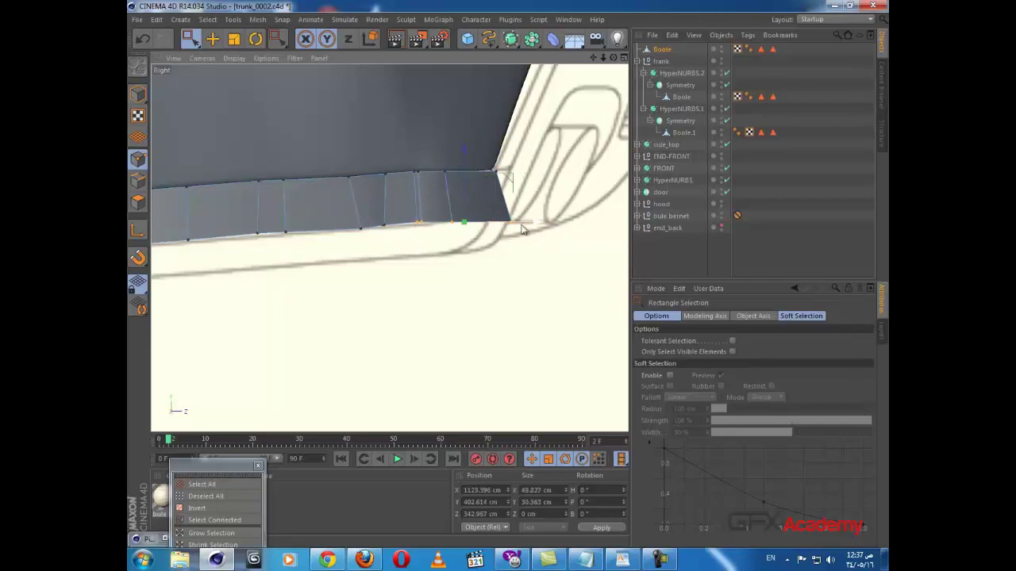
{"action": "left_click_drag", "start_coordinate": [529, 229], "coordinate": [516, 232]}
- Move the strip's lower corner points inward onto the blueprint curve in the front/back view
{"action": "middle_click", "coordinate": [455, 257]}
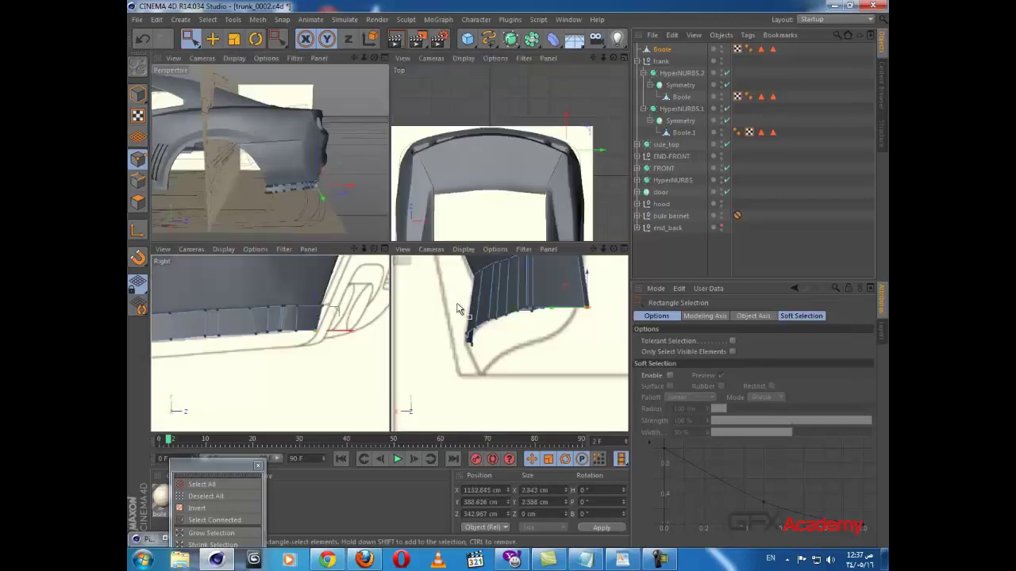
{"action": "scroll", "coordinate": [458, 309], "scroll_direction": "down", "scroll_amount": 2}
{"action": "middle_click_drag", "start_coordinate": [457, 309], "coordinate": [424, 329], "text": "alt"}
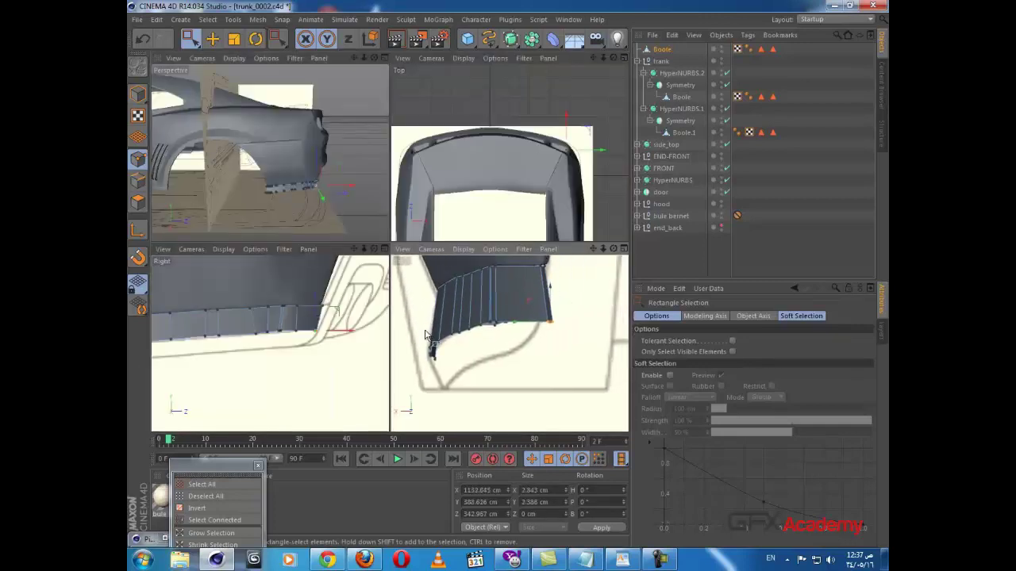
{"action": "left_click", "coordinate": [498, 322]}
{"action": "middle_click", "coordinate": [333, 352]}
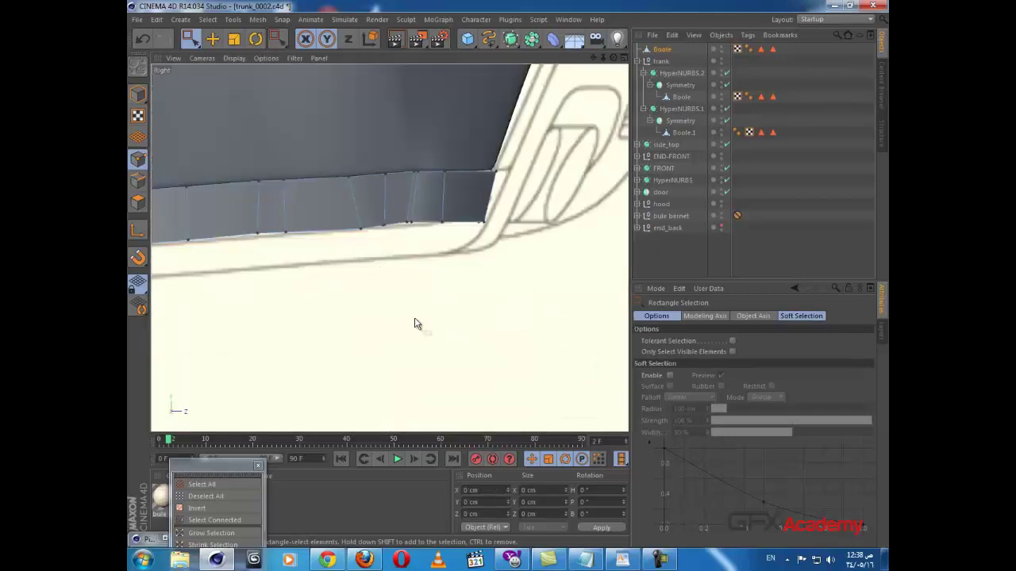
{"action": "middle_click", "coordinate": [416, 322]}
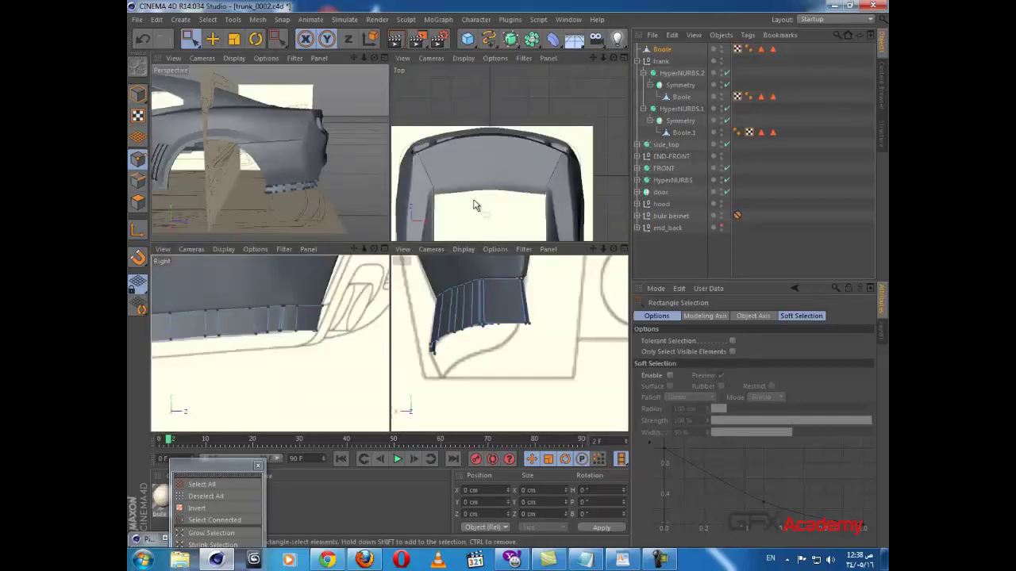
{"action": "left_click_drag", "start_coordinate": [563, 307], "coordinate": [514, 338]}
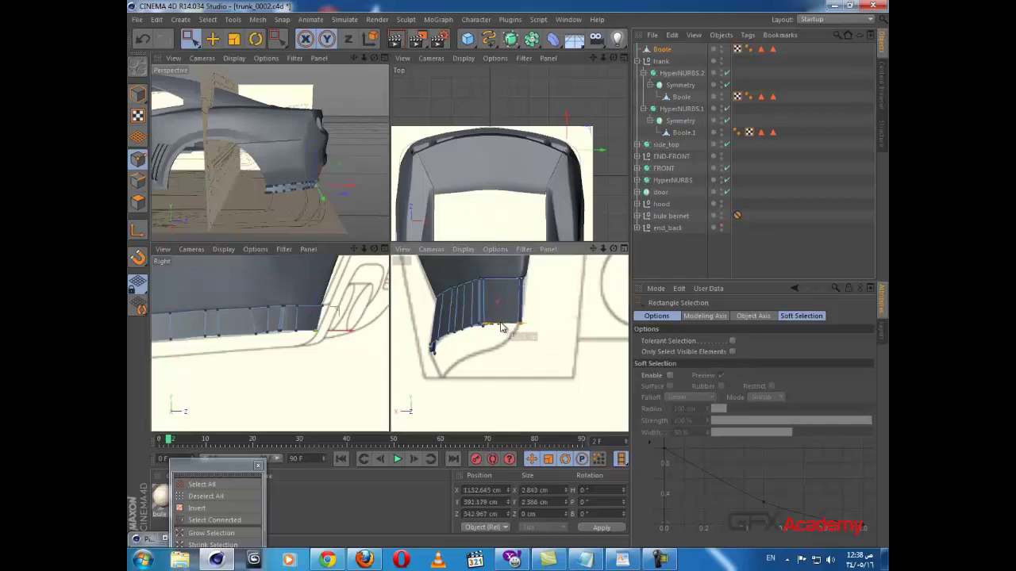
- Extrude the strip's lower border edges downward to the blueprint's bottom line
{"action": "middle_click_drag", "start_coordinate": [502, 354], "coordinate": [545, 324], "text": "alt"}
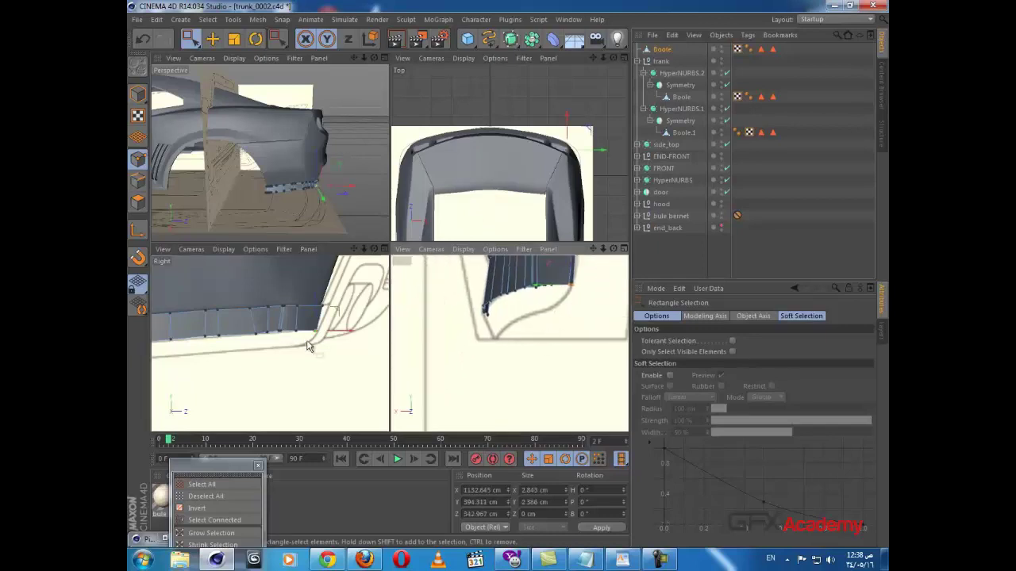
{"action": "middle_click_drag", "start_coordinate": [308, 347], "coordinate": [387, 325], "text": "alt"}
{"action": "left_click", "coordinate": [136, 188]}
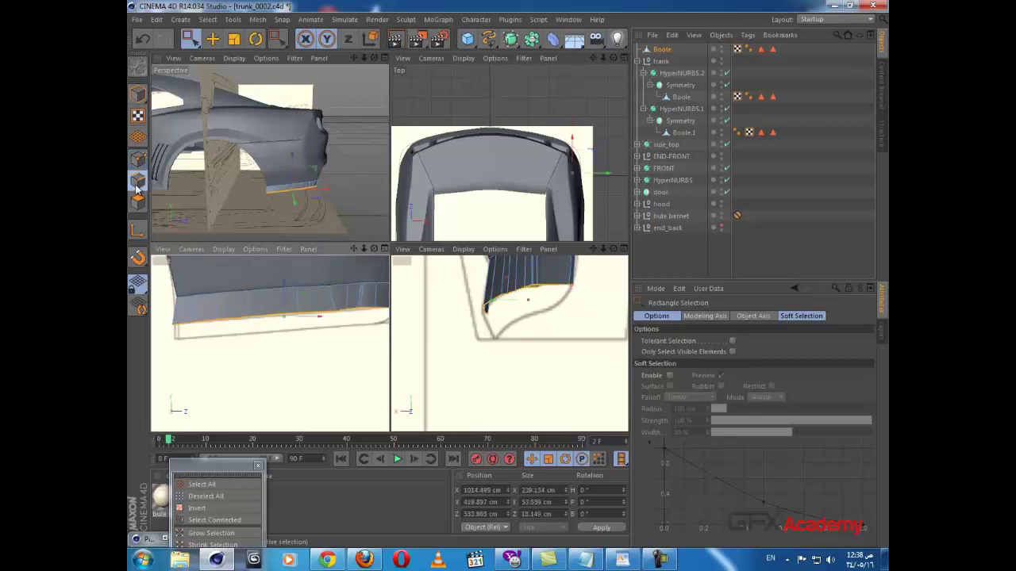
{"action": "middle_click_drag", "start_coordinate": [240, 310], "coordinate": [222, 301], "text": "alt"}
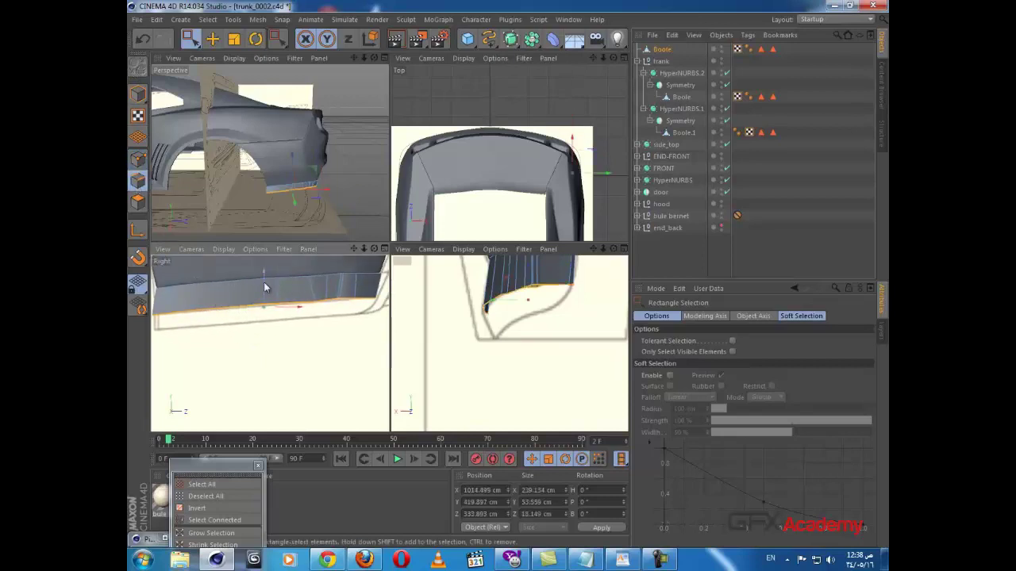
{"action": "left_click_drag", "start_coordinate": [262, 280], "coordinate": [269, 290]}
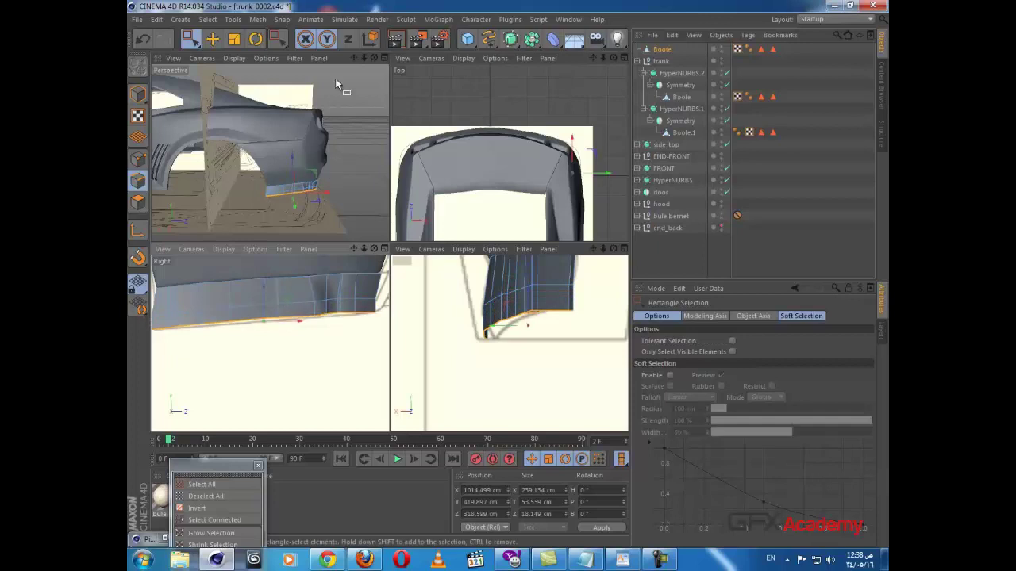
- Scale the extruded bottom edges down to about 81% so the strip tapers inward
{"action": "left_click", "coordinate": [234, 39]}
{"action": "left_click_drag", "start_coordinate": [519, 336], "coordinate": [395, 325]}
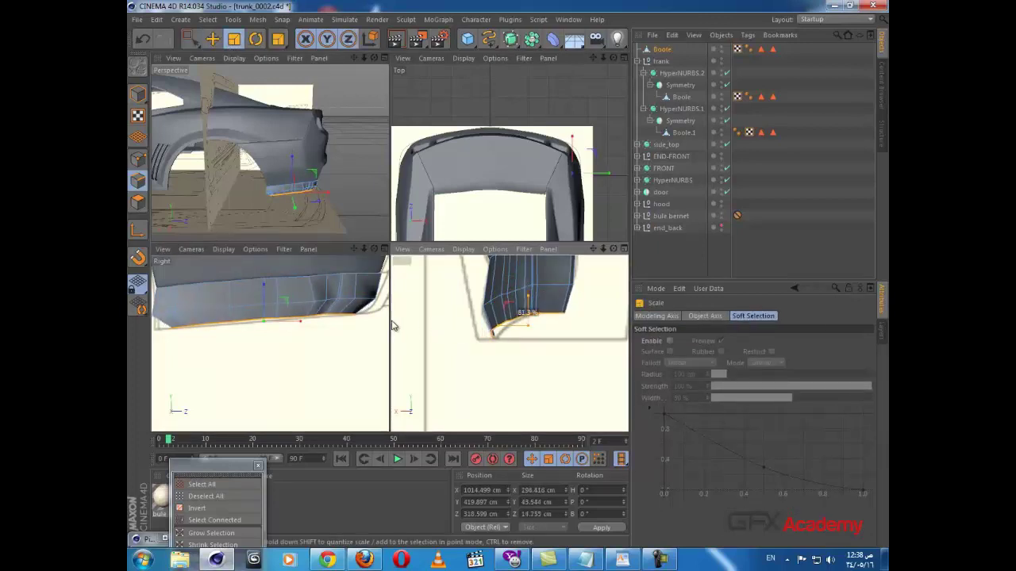
{"action": "scroll", "coordinate": [408, 334], "scroll_direction": "up", "scroll_amount": 1}
{"action": "middle_click_drag", "start_coordinate": [512, 333], "coordinate": [487, 338], "text": "alt"}
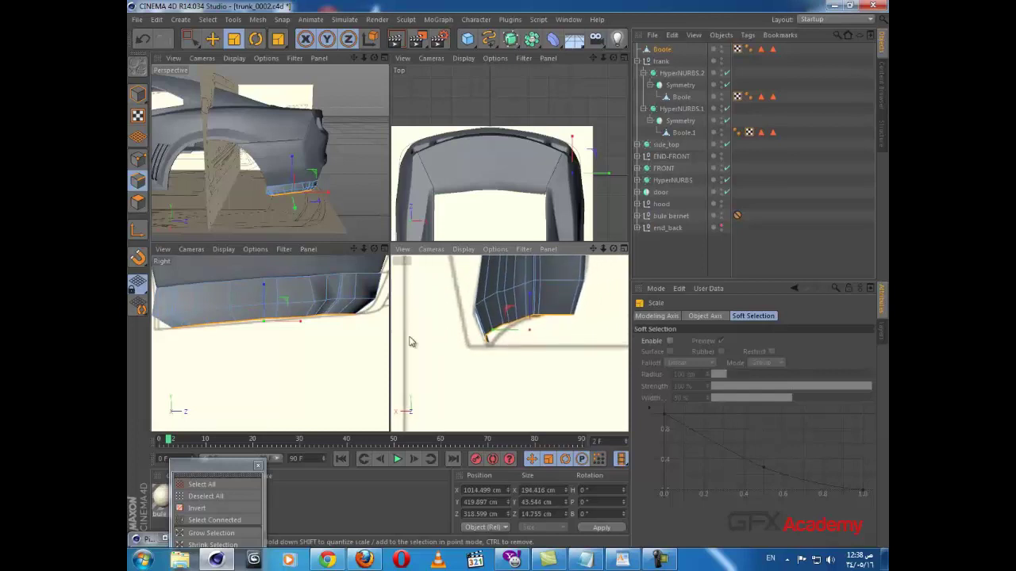
{"action": "middle_click", "coordinate": [356, 328]}
{"action": "middle_click", "coordinate": [358, 294]}
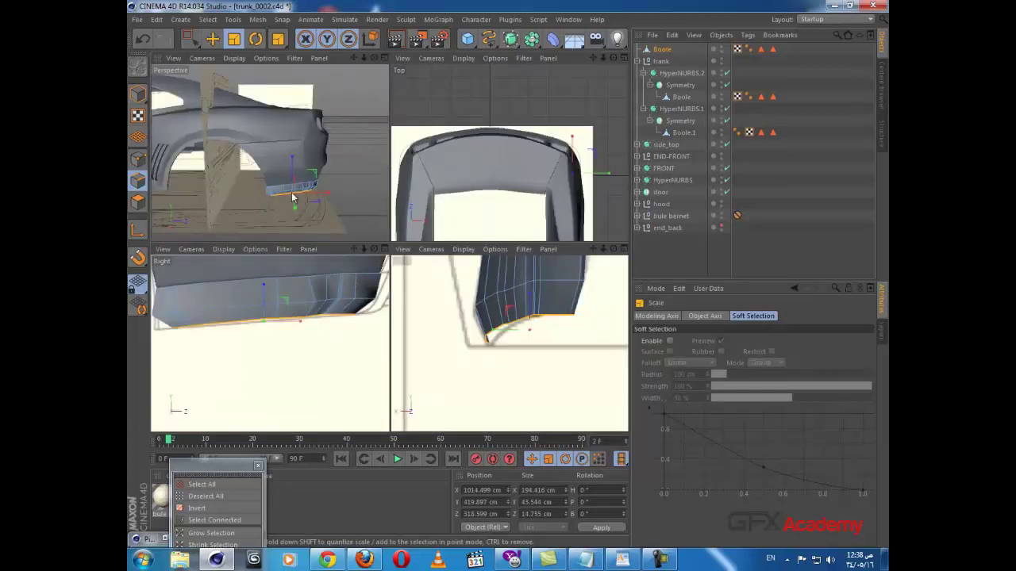
- Examine the strip's points and its rear corner from several angles in the perspective view
{"action": "left_click_drag", "start_coordinate": [291, 192], "coordinate": [268, 199], "text": "alt"}
{"action": "scroll", "coordinate": [266, 198], "scroll_direction": "up", "scroll_amount": 5}
{"action": "middle_click", "coordinate": [265, 198]}
{"action": "left_click_drag", "start_coordinate": [421, 278], "coordinate": [228, 278], "text": "alt"}
{"action": "left_click", "coordinate": [138, 159]}
{"action": "left_click_drag", "start_coordinate": [431, 294], "coordinate": [431, 291], "text": "alt"}
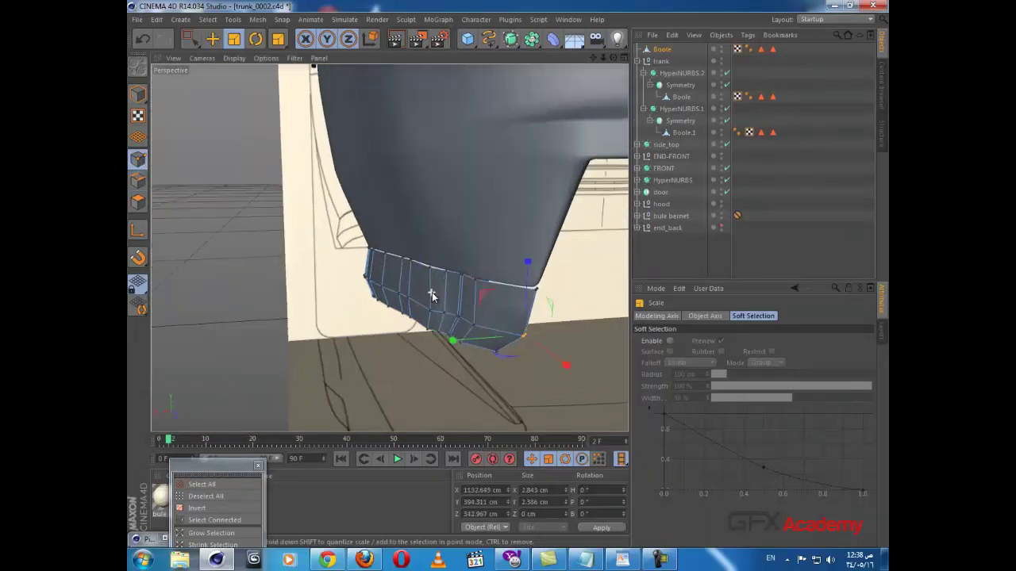
{"action": "scroll", "coordinate": [431, 294], "scroll_direction": "up", "scroll_amount": 1}
{"action": "left_click_drag", "start_coordinate": [193, 39], "coordinate": [226, 58]}
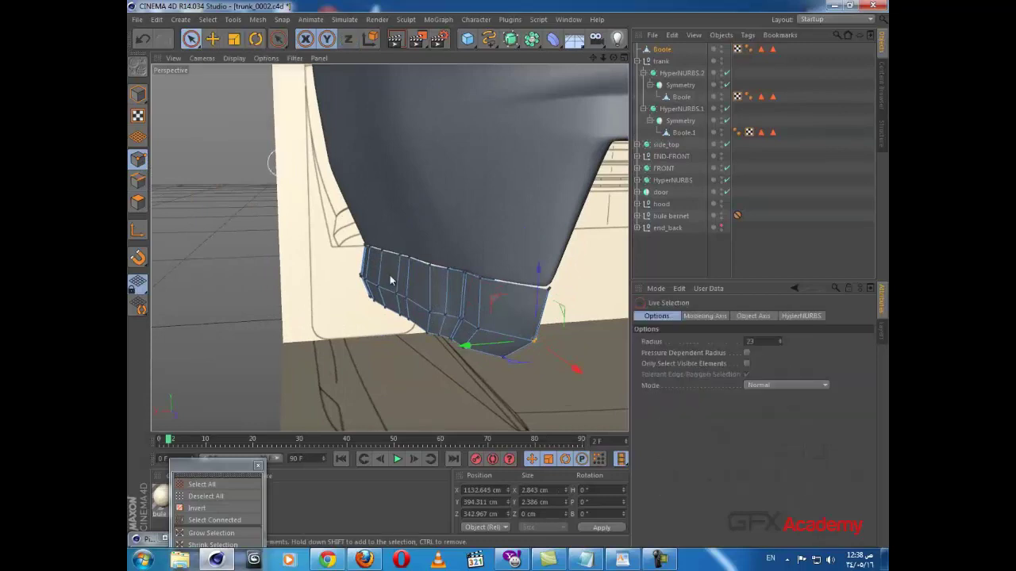
{"action": "left_click_drag", "start_coordinate": [448, 352], "coordinate": [371, 375], "text": "alt"}
{"action": "left_click_drag", "start_coordinate": [422, 286], "coordinate": [388, 247], "text": "alt"}
{"action": "left_click_drag", "start_coordinate": [458, 275], "coordinate": [510, 280], "text": "alt"}
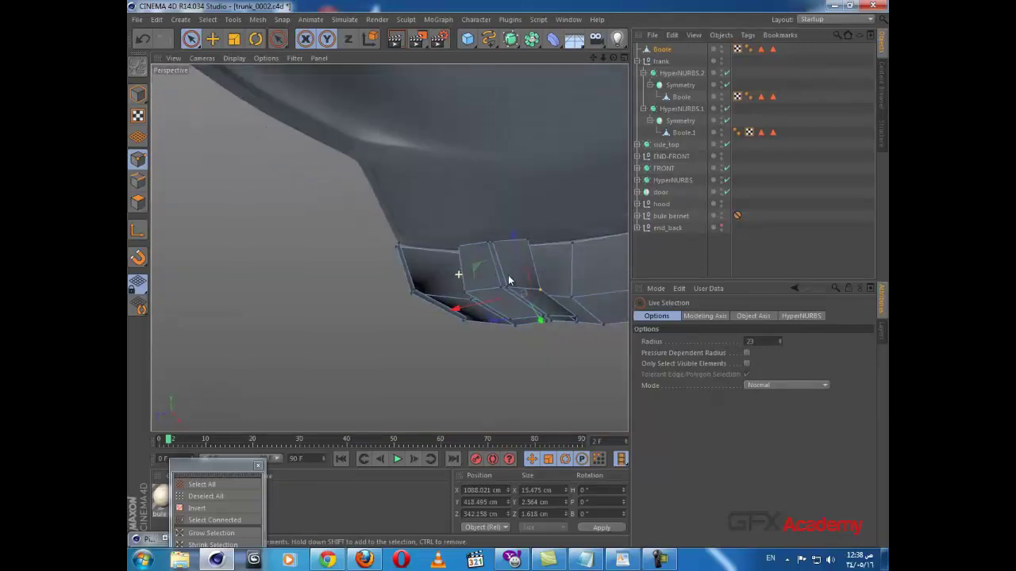
- Try to delete a polygon from the upper row at the strip's rear corner
{"action": "left_click", "coordinate": [136, 202]}
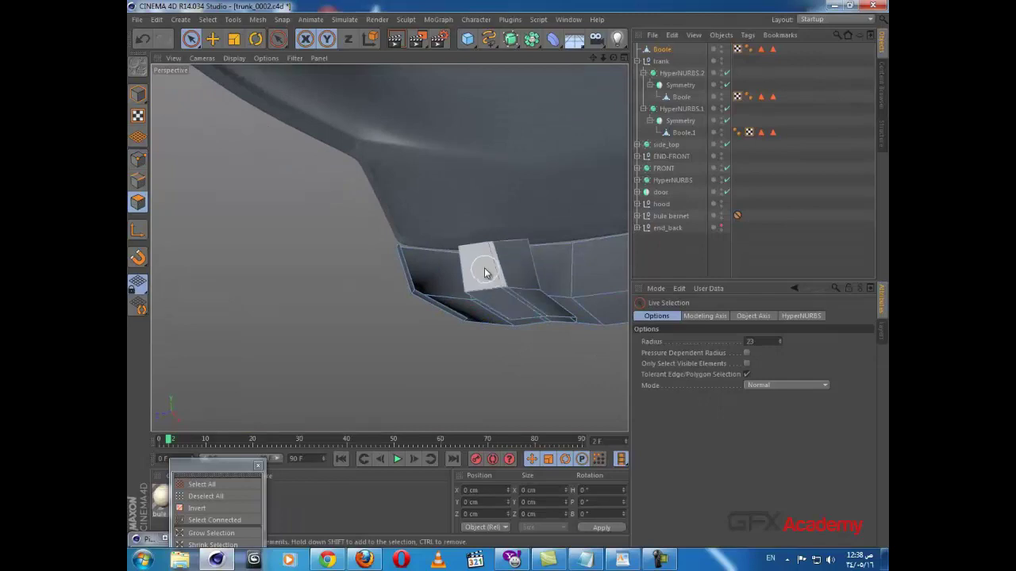
{"action": "left_click", "coordinate": [483, 269]}
{"action": "key", "text": "Delete"}
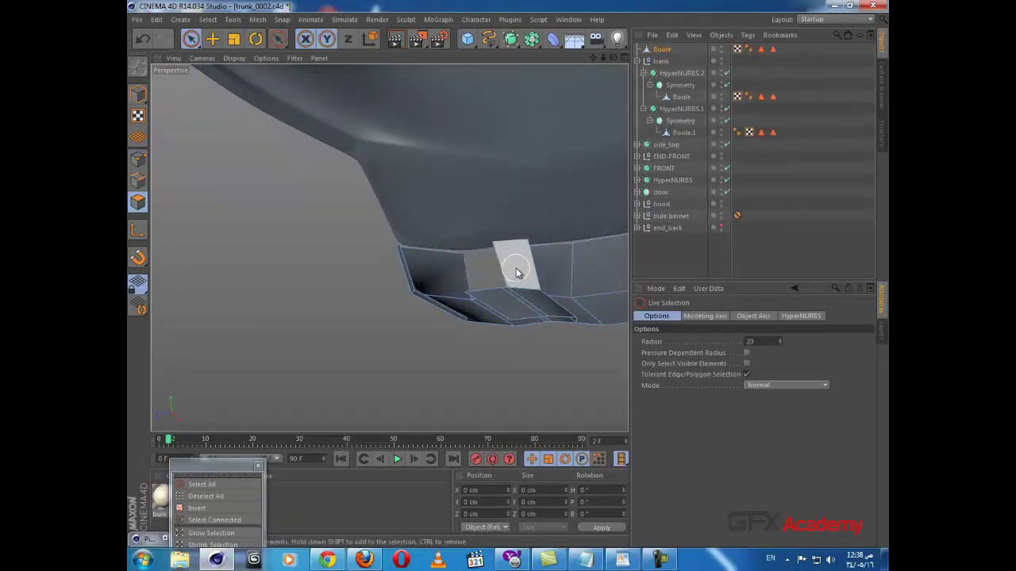
{"action": "key", "text": "ctrl+z"}
- Limit Live Selection to visible elements and delete the overlapping polygons in both rows at the strip's rear corner
{"action": "left_click_drag", "start_coordinate": [503, 289], "coordinate": [593, 336], "text": "alt"}
{"action": "scroll", "coordinate": [508, 305], "scroll_direction": "up", "scroll_amount": 2}
{"action": "scroll", "coordinate": [508, 304], "scroll_direction": "up", "scroll_amount": 2}
{"action": "left_click_drag", "start_coordinate": [490, 240], "coordinate": [459, 117], "text": "alt"}
{"action": "left_click", "coordinate": [746, 364]}
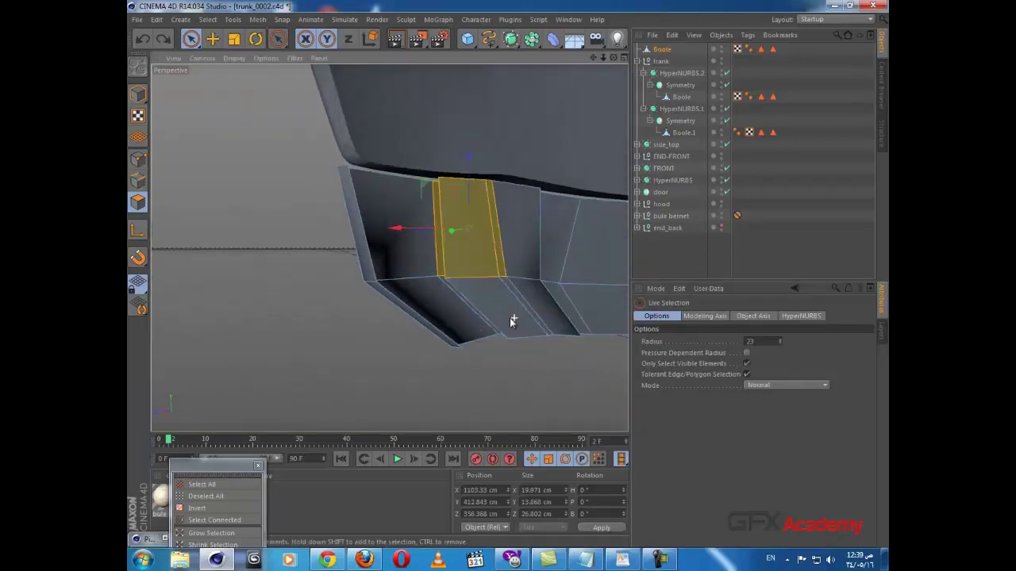
{"action": "left_click_drag", "start_coordinate": [512, 320], "coordinate": [516, 236], "text": "alt"}
{"action": "left_click", "coordinate": [501, 233]}
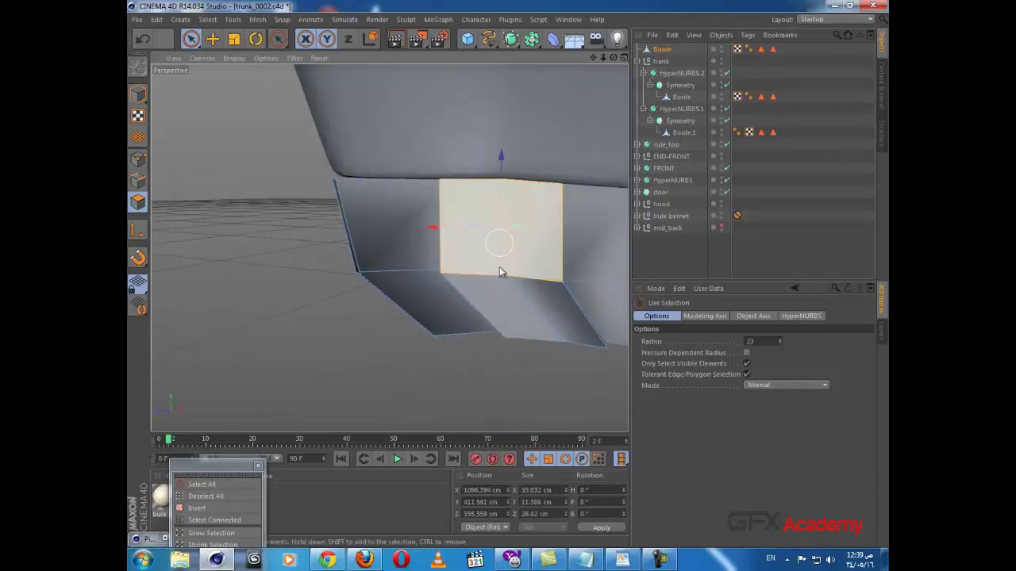
{"action": "left_click", "coordinate": [525, 311], "text": "shift"}
{"action": "key", "text": "Delete"}
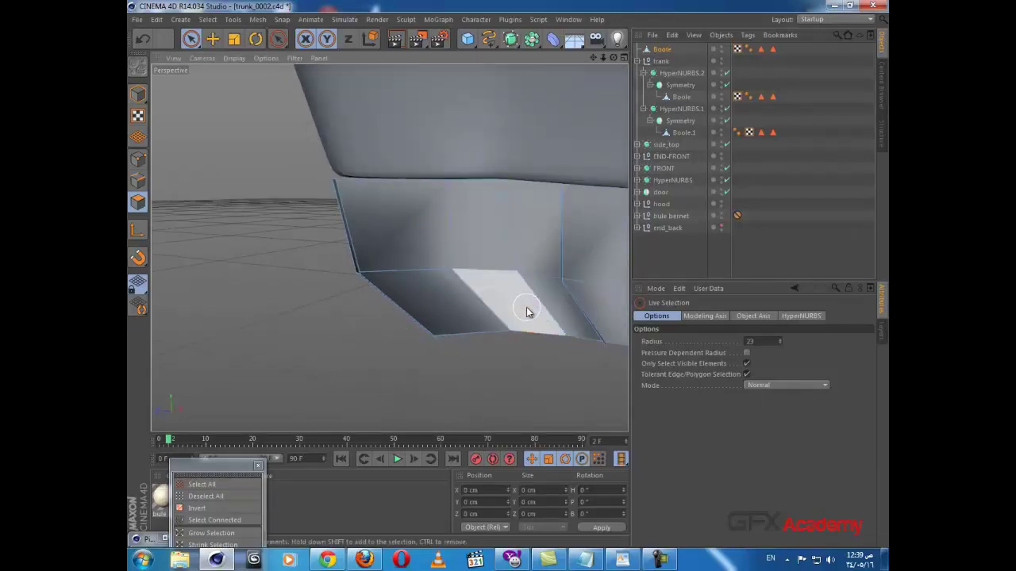
- Reduce the Live Selection radius to 1 and delete the narrow overlapping polygons in the strip's upper and lower rows
{"action": "mouse_move", "coordinate": [538, 256]}
{"action": "left_mouse_down", "text": "alt"}
{"action": "mouse_move", "coordinate": [555, 247]}
{"action": "mouse_move", "coordinate": [600, 256]}
{"action": "mouse_move", "coordinate": [593, 250]}
{"action": "left_mouse_up", "text": "alt"}
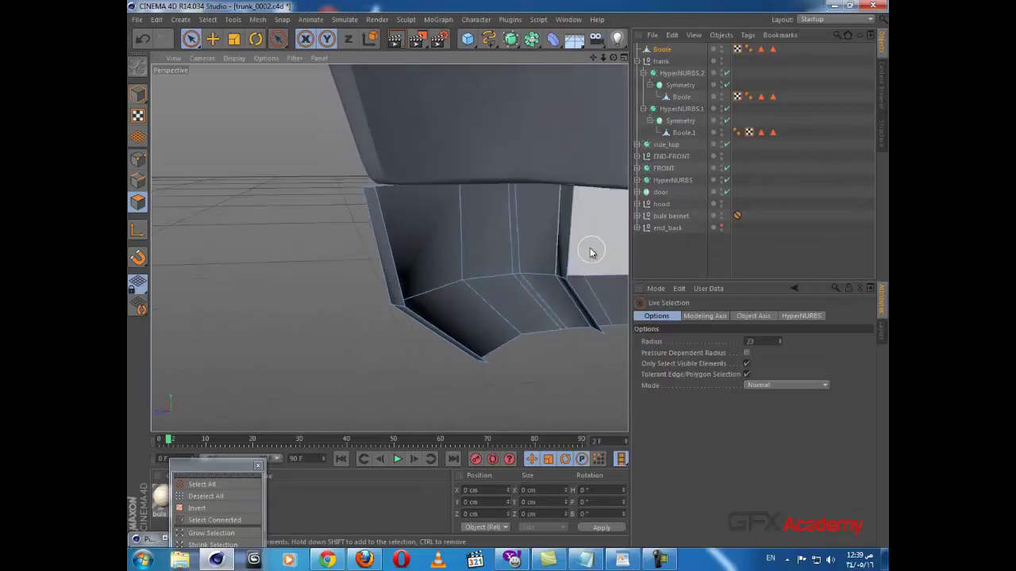
{"action": "scroll", "coordinate": [555, 234], "scroll_direction": "up", "scroll_amount": 2}
{"action": "middle_click_drag", "start_coordinate": [555, 234], "coordinate": [550, 246]}
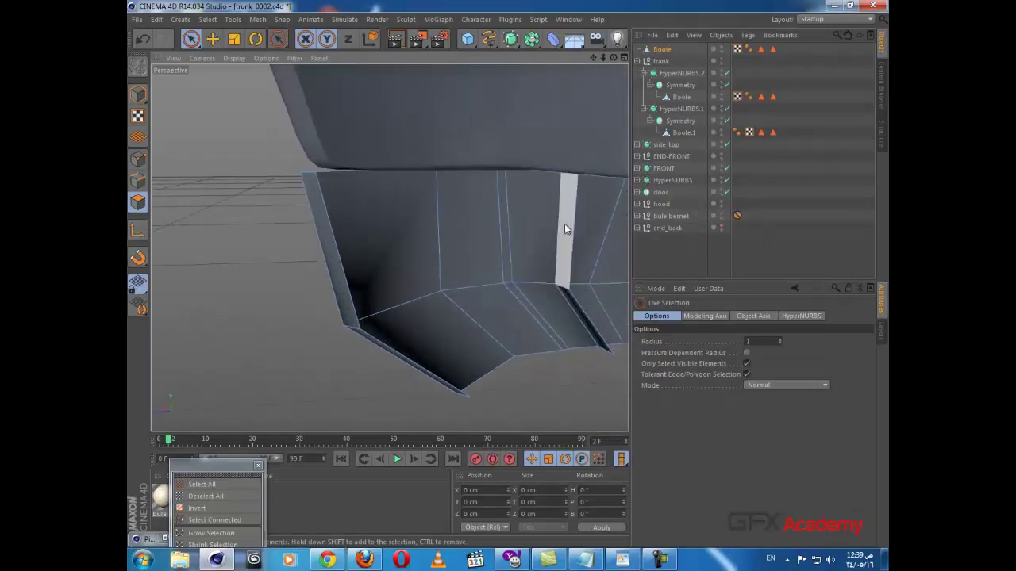
{"action": "left_click", "coordinate": [566, 221]}
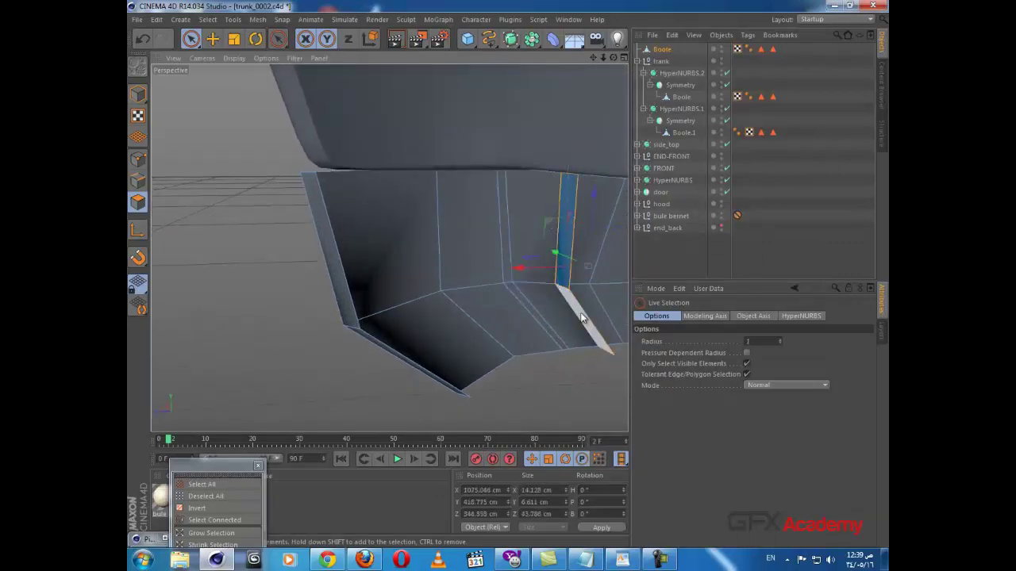
{"action": "key", "text": "ctrl+shift+a"}
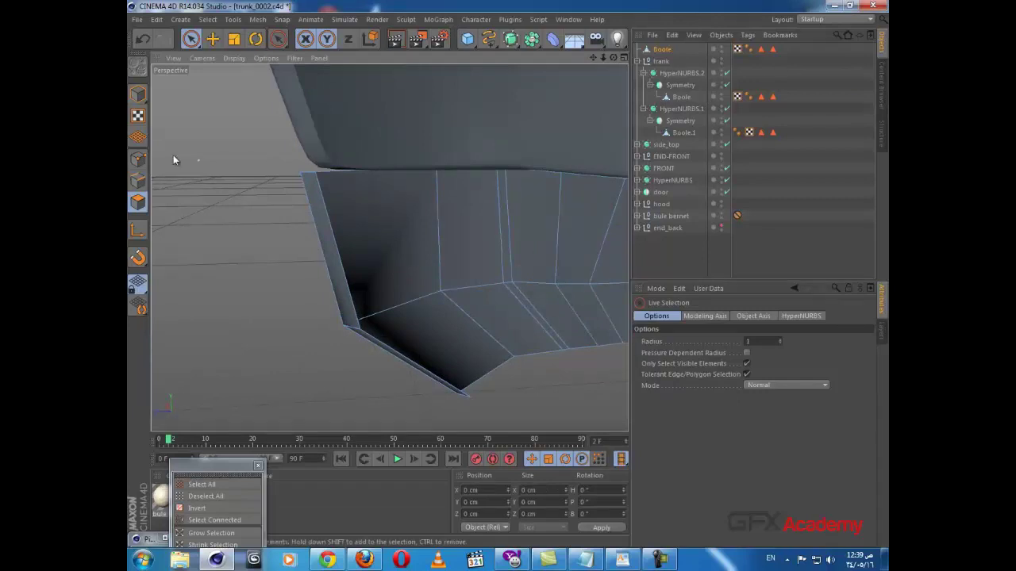
- Clean up the stray points left on the strip by the deleted polygons
{"action": "left_click", "coordinate": [138, 160]}
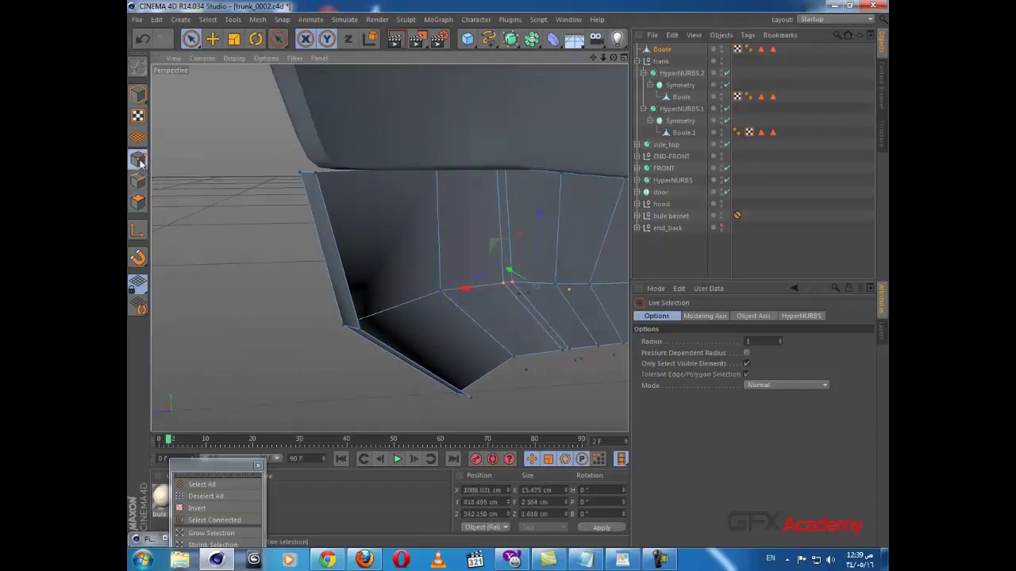
{"action": "right_click", "coordinate": [397, 203]}
{"action": "left_click", "coordinate": [446, 501]}
- Set the Live Selection radius to 20 and reposition the middle- and lower-row points near the strip's rear to even their spacing
{"action": "left_click_drag", "start_coordinate": [390, 313], "coordinate": [608, 291], "text": "alt"}
{"action": "left_click_drag", "start_coordinate": [456, 297], "coordinate": [502, 323], "text": "alt"}
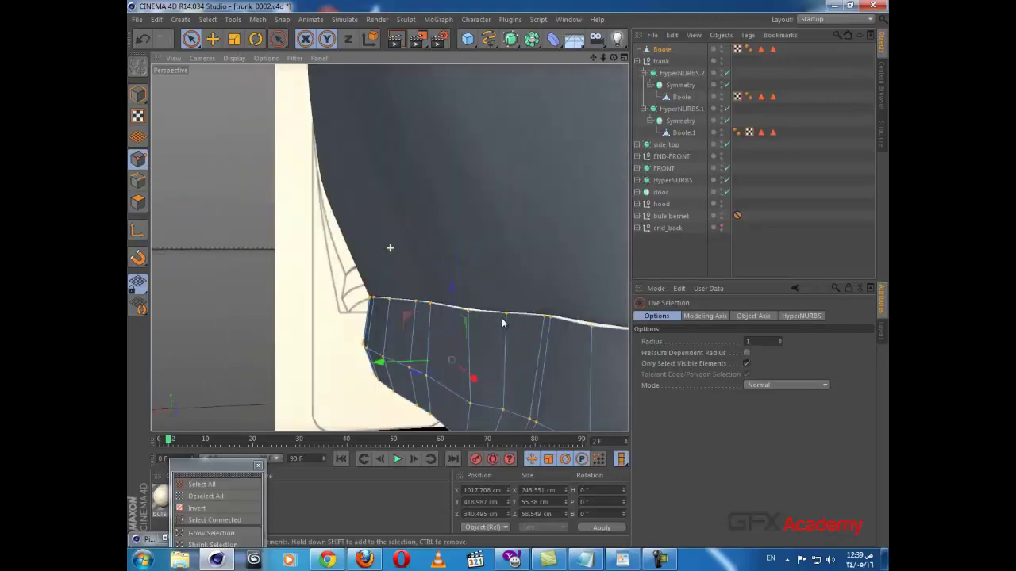
{"action": "middle_click_drag", "start_coordinate": [486, 279], "coordinate": [465, 226], "text": "alt"}
{"action": "left_click_drag", "start_coordinate": [467, 248], "coordinate": [491, 352], "text": "alt"}
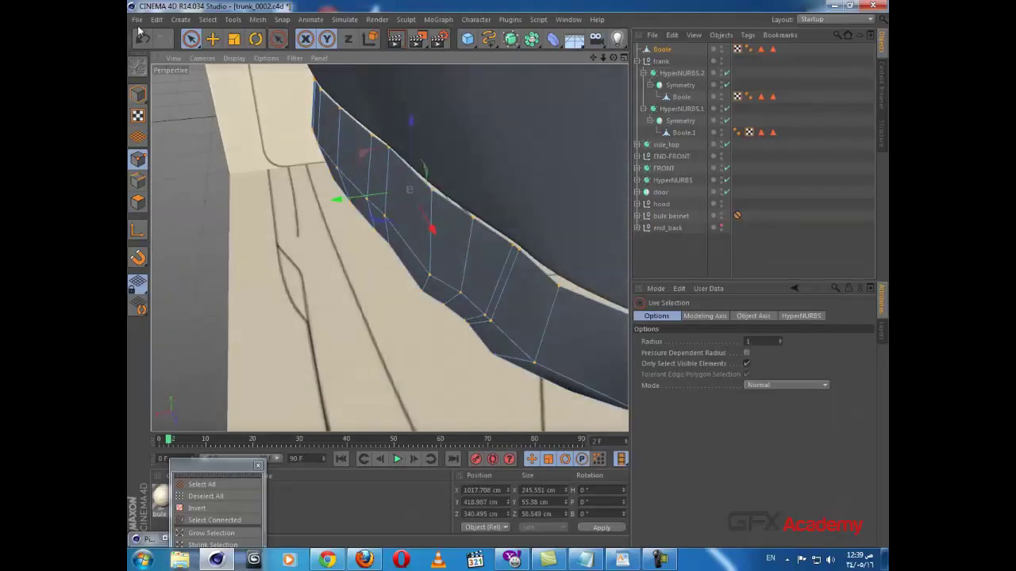
{"action": "left_click", "coordinate": [196, 41]}
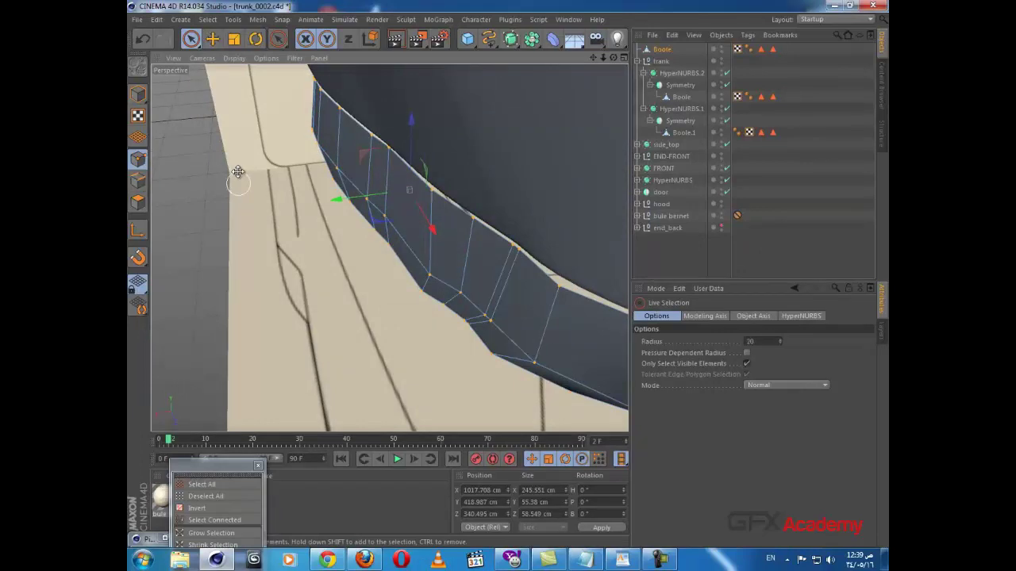
{"action": "left_click", "coordinate": [487, 319]}
{"action": "left_click_drag", "start_coordinate": [453, 331], "coordinate": [445, 334]}
{"action": "left_click", "coordinate": [456, 300]}
{"action": "left_click", "coordinate": [426, 299]}
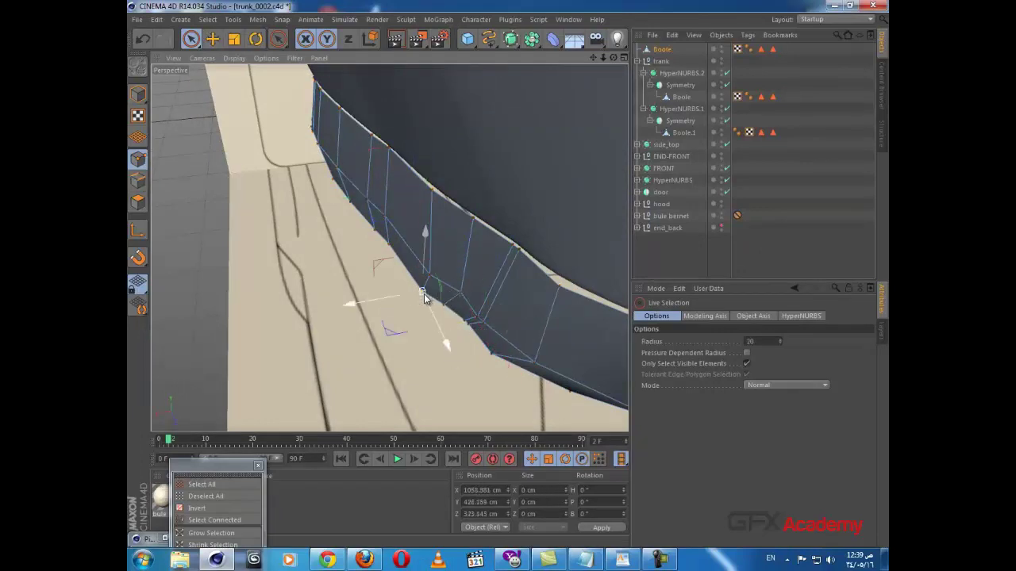
{"action": "left_click", "coordinate": [458, 292]}
{"action": "left_click_drag", "start_coordinate": [424, 297], "coordinate": [423, 298]}
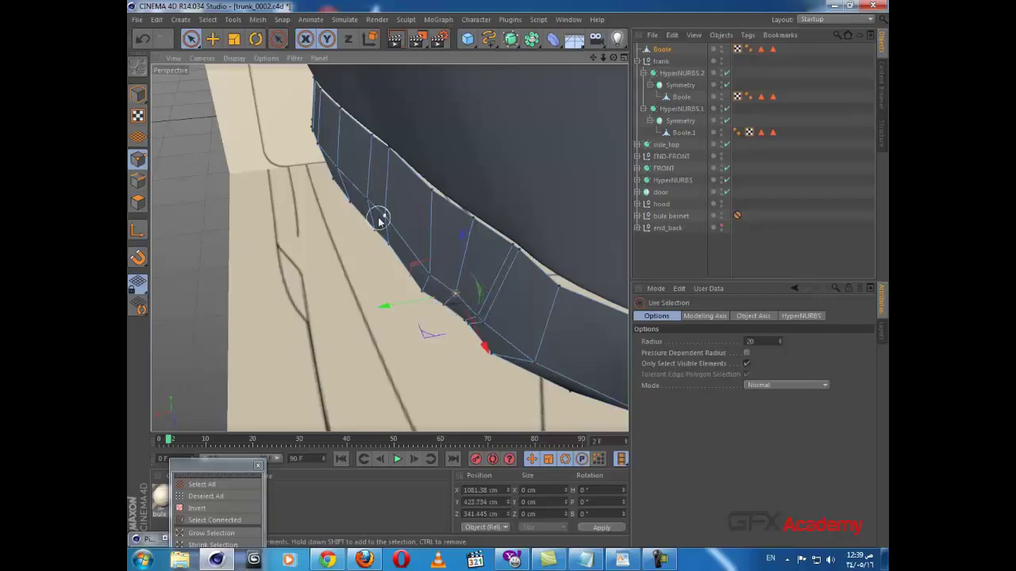
- Slide two middle-row points near the strip's rear corner lengthwise to even out the spacing of the vertical edges
{"action": "left_click_drag", "start_coordinate": [379, 216], "coordinate": [397, 119], "text": "alt"}
{"action": "left_click_drag", "start_coordinate": [396, 156], "coordinate": [515, 169], "text": "alt"}
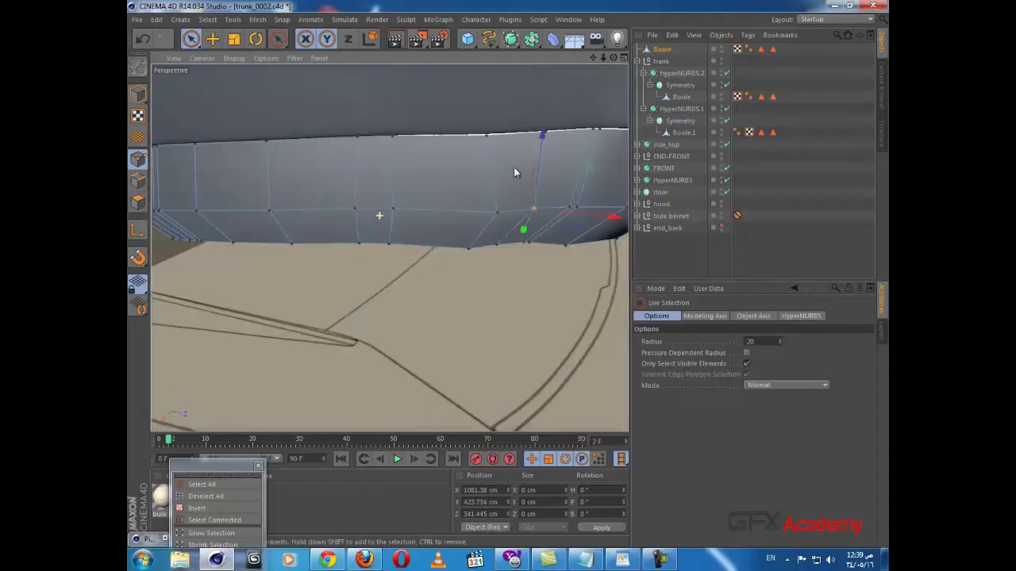
{"action": "left_click", "coordinate": [491, 216]}
{"action": "mouse_move", "coordinate": [566, 225]}
{"action": "left_mouse_down"}
{"action": "mouse_move", "coordinate": [544, 223]}
{"action": "mouse_move", "coordinate": [576, 215]}
{"action": "left_mouse_up"}
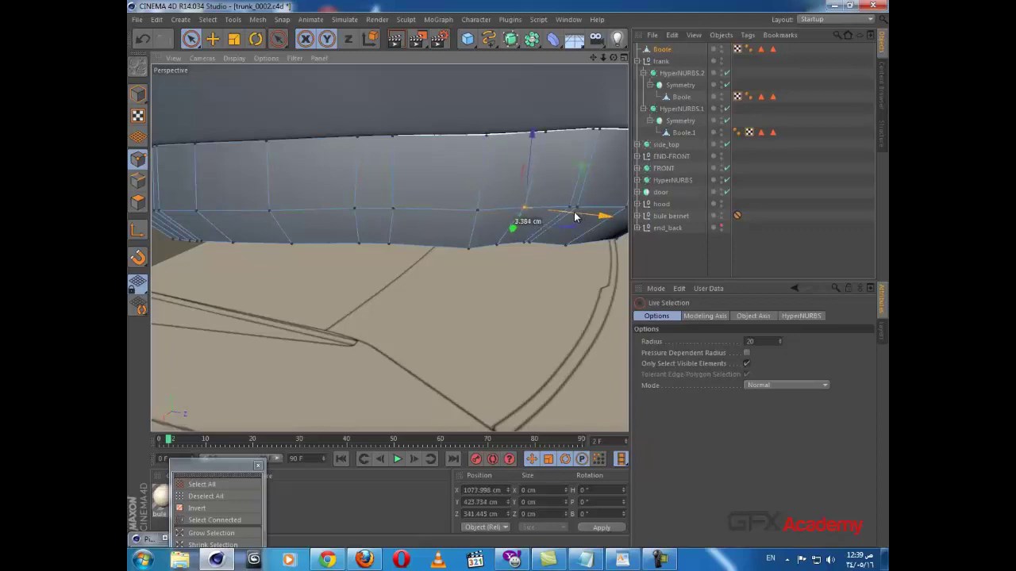
- Raise the low point on the strip's upper edge to meet the side panel above it
{"action": "left_click_drag", "start_coordinate": [533, 240], "coordinate": [389, 208], "text": "alt"}
{"action": "left_click", "coordinate": [495, 139]}
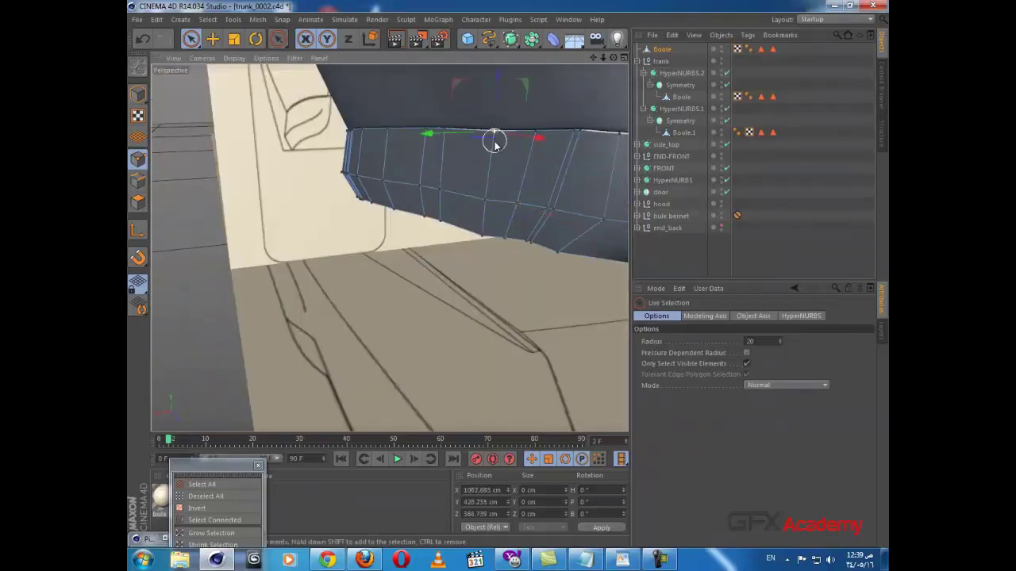
{"action": "left_click_drag", "start_coordinate": [497, 82], "coordinate": [406, 204]}
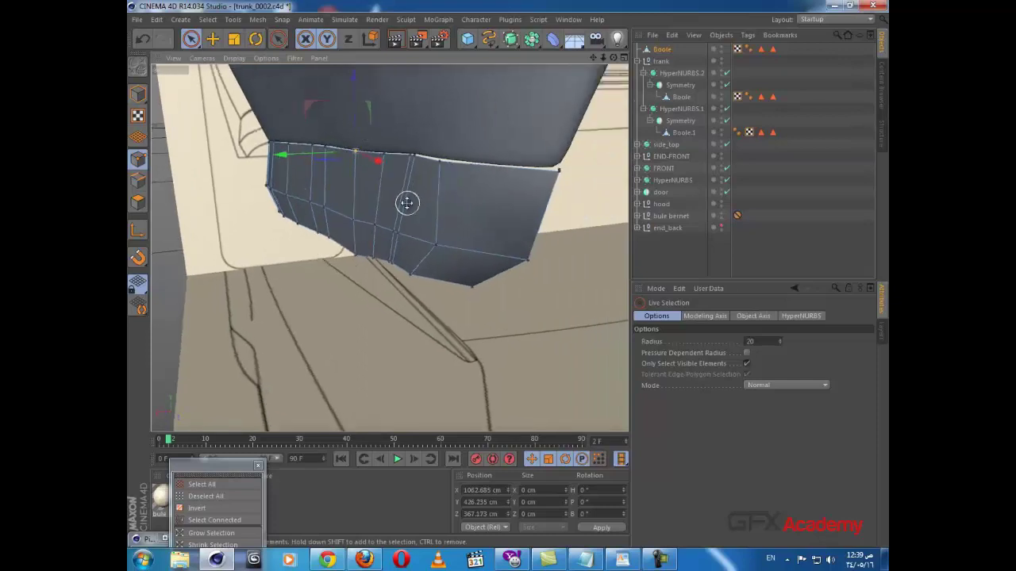
- Show the four views, frame the strip in the Back view and enable X-Ray for the Boole strip
{"action": "middle_click", "coordinate": [409, 206]}
{"action": "right_click_drag", "start_coordinate": [486, 344], "coordinate": [580, 331], "text": "alt"}
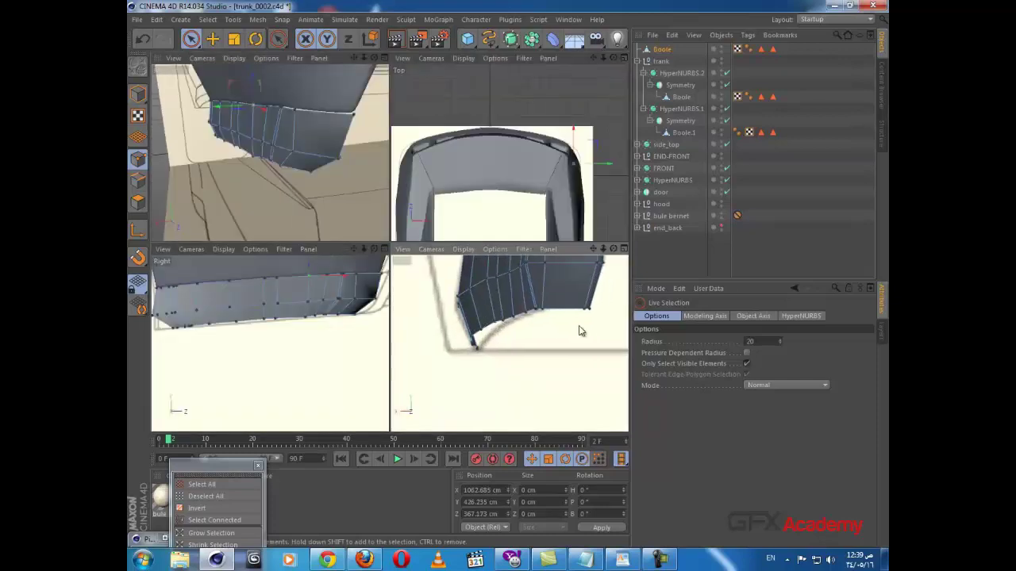
{"action": "middle_click_drag", "start_coordinate": [581, 330], "coordinate": [520, 327], "text": "alt"}
{"action": "left_click", "coordinate": [657, 51]}
{"action": "left_click", "coordinate": [705, 411]}
- Move the strip's lower rear corner points up and rearward onto the blueprint outline
{"action": "left_click", "coordinate": [541, 309]}
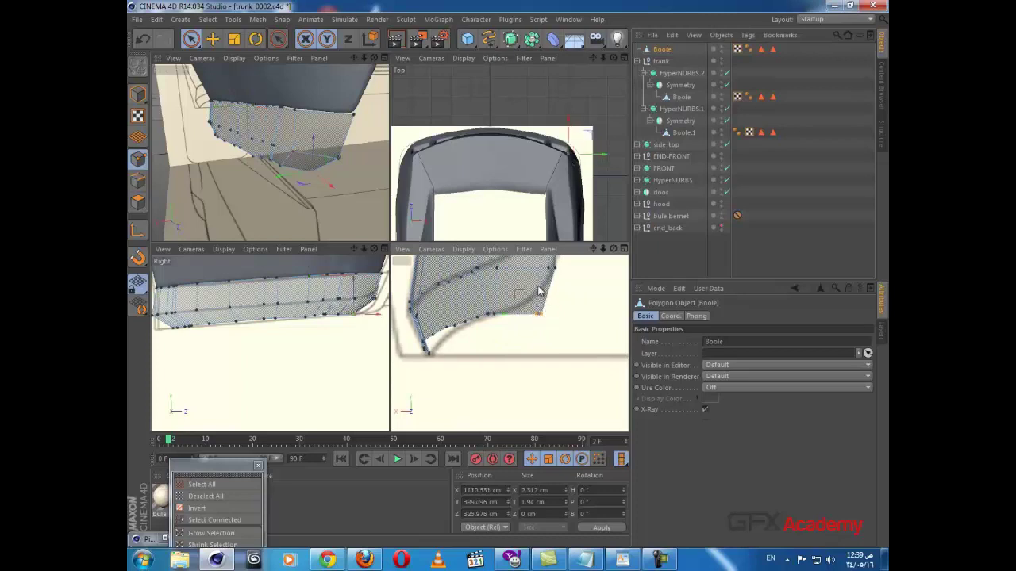
{"action": "left_click_drag", "start_coordinate": [539, 286], "coordinate": [537, 268]}
{"action": "left_click_drag", "start_coordinate": [374, 310], "coordinate": [386, 312]}
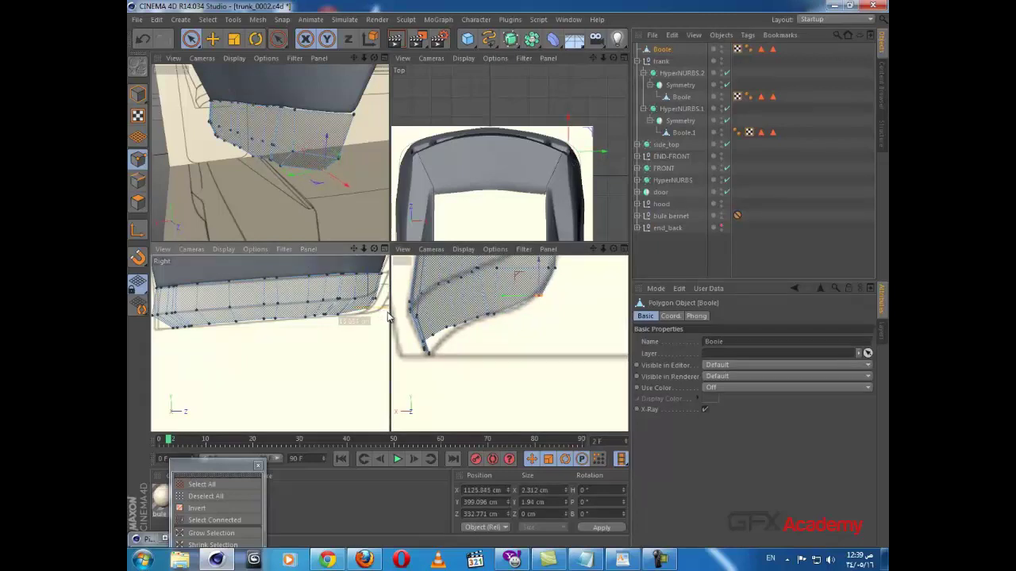
- Shift the lower-edge points in the strip's front half sideways toward the blueprint curve
{"action": "scroll", "coordinate": [451, 344], "scroll_direction": "up", "scroll_amount": 2}
{"action": "middle_click_drag", "start_coordinate": [446, 346], "coordinate": [487, 329], "text": "alt"}
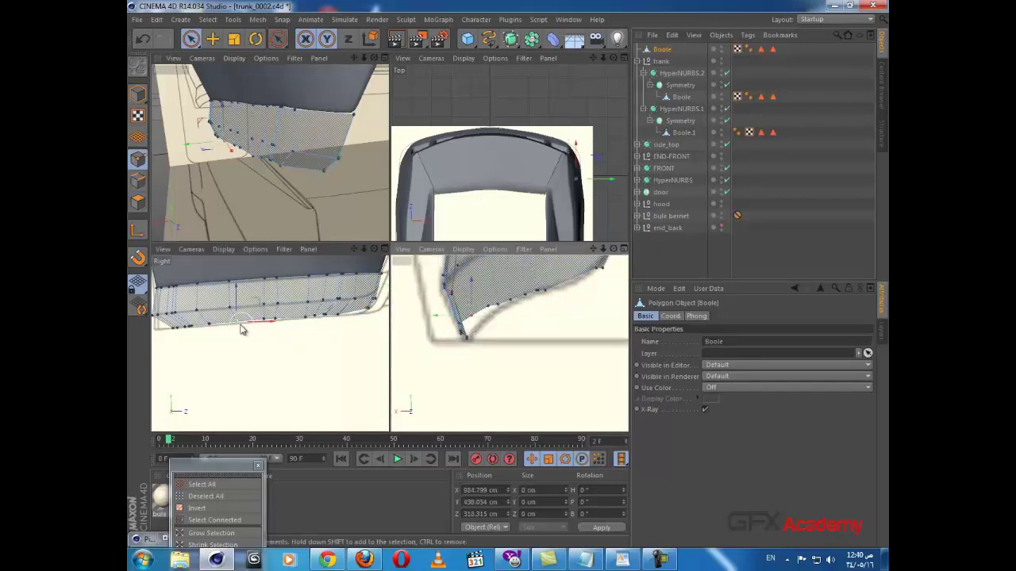
{"action": "left_click", "coordinate": [249, 326]}
{"action": "left_click_drag", "start_coordinate": [248, 326], "coordinate": [274, 323]}
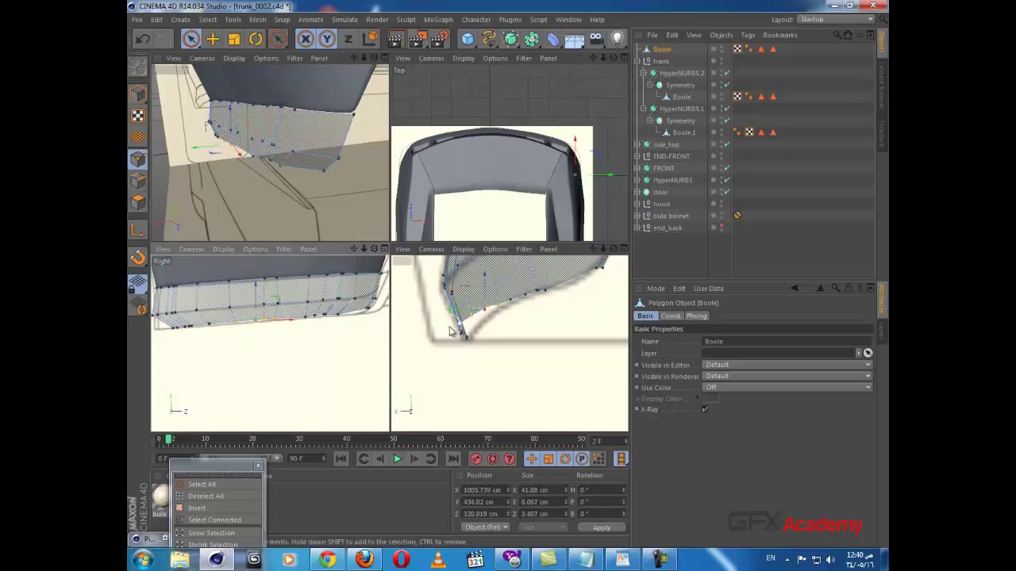
{"action": "left_click", "coordinate": [199, 330], "text": "shift"}
{"action": "left_click_drag", "start_coordinate": [450, 318], "coordinate": [459, 319]}
- Move a single lower-edge point toward the strip's rear onto the blueprint curve in the Back view
{"action": "scroll", "coordinate": [476, 320], "scroll_direction": "up", "scroll_amount": 3}
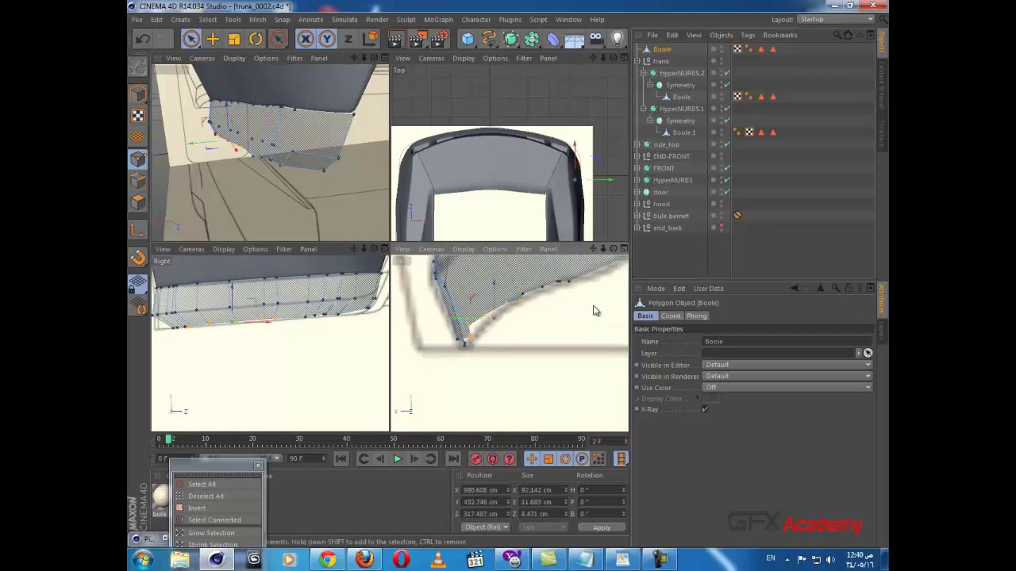
{"action": "scroll", "coordinate": [593, 310], "scroll_direction": "up", "scroll_amount": 2}
{"action": "middle_click_drag", "start_coordinate": [522, 309], "coordinate": [526, 319], "text": "alt"}
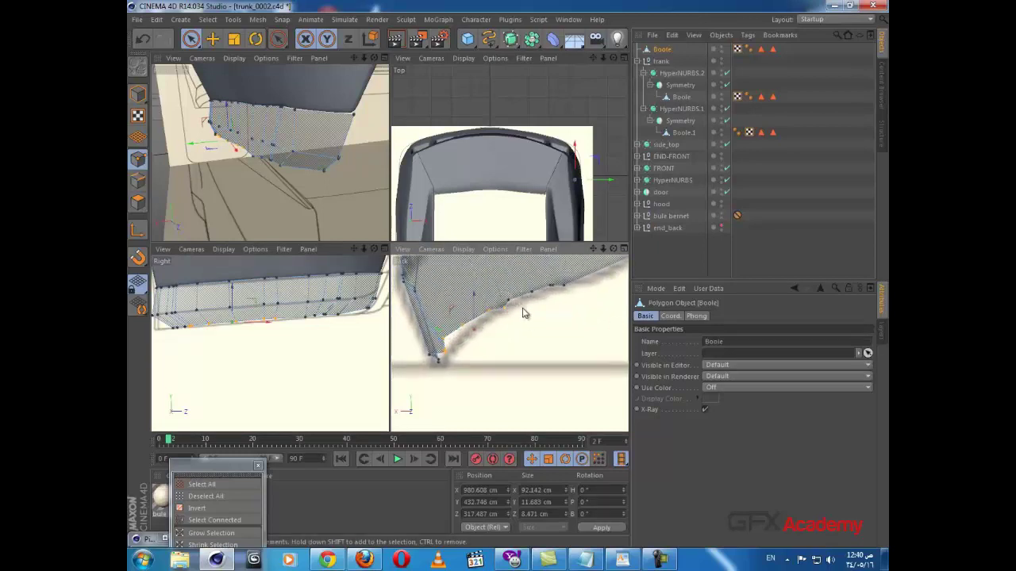
{"action": "left_click", "coordinate": [511, 300]}
{"action": "mouse_move", "coordinate": [472, 301]}
{"action": "left_mouse_down"}
{"action": "mouse_move", "coordinate": [487, 302]}
{"action": "mouse_move", "coordinate": [484, 312]}
{"action": "left_mouse_up"}
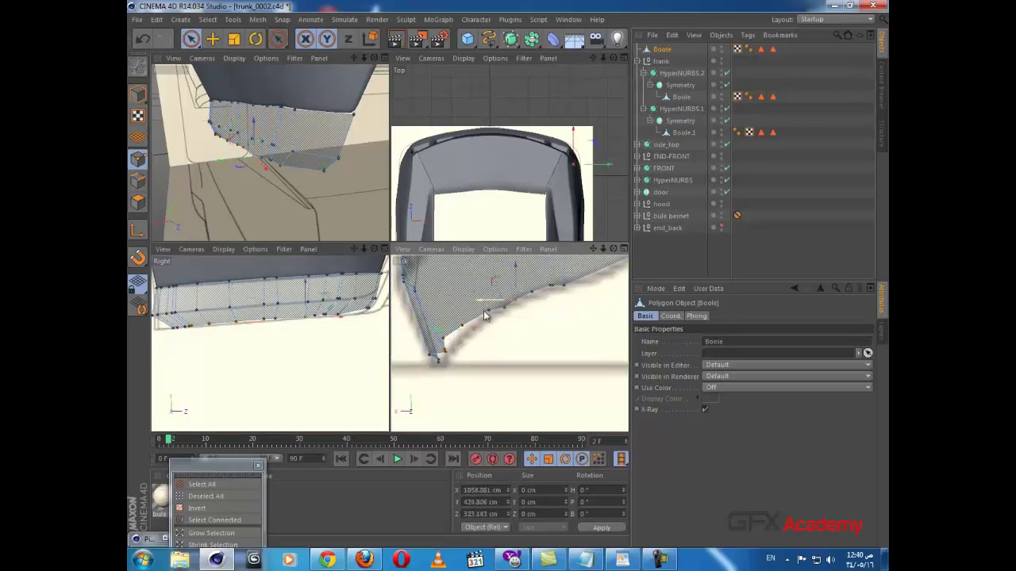
- Align the lower-edge point just behind the strip's pointed front section with the blueprint curve
{"action": "middle_click_drag", "start_coordinate": [472, 341], "coordinate": [508, 327], "text": "alt"}
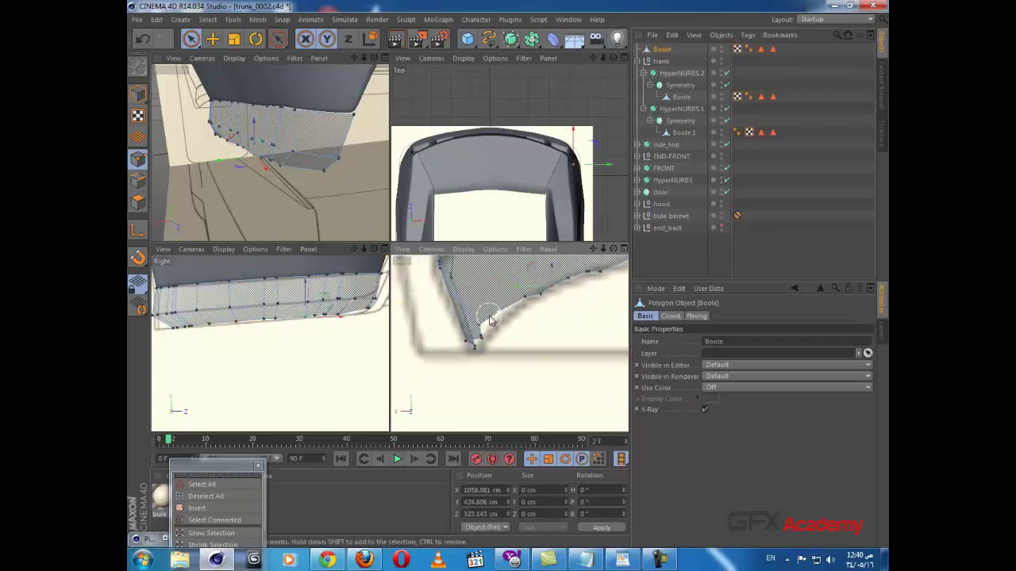
{"action": "left_click", "coordinate": [458, 331]}
{"action": "left_click_drag", "start_coordinate": [461, 327], "coordinate": [479, 317]}
{"action": "left_click", "coordinate": [500, 310]}
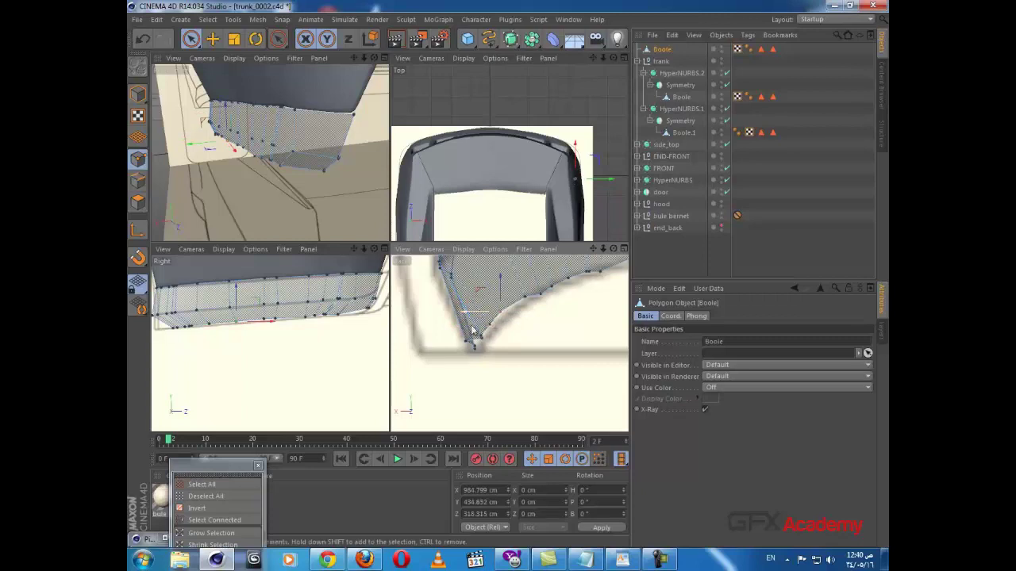
- Move the lower-edge points at the strip's pointed front tip sideways to smooth its outline in the Back view
{"action": "scroll", "coordinate": [456, 349], "scroll_direction": "up", "scroll_amount": 1}
{"action": "left_click", "coordinate": [458, 340]}
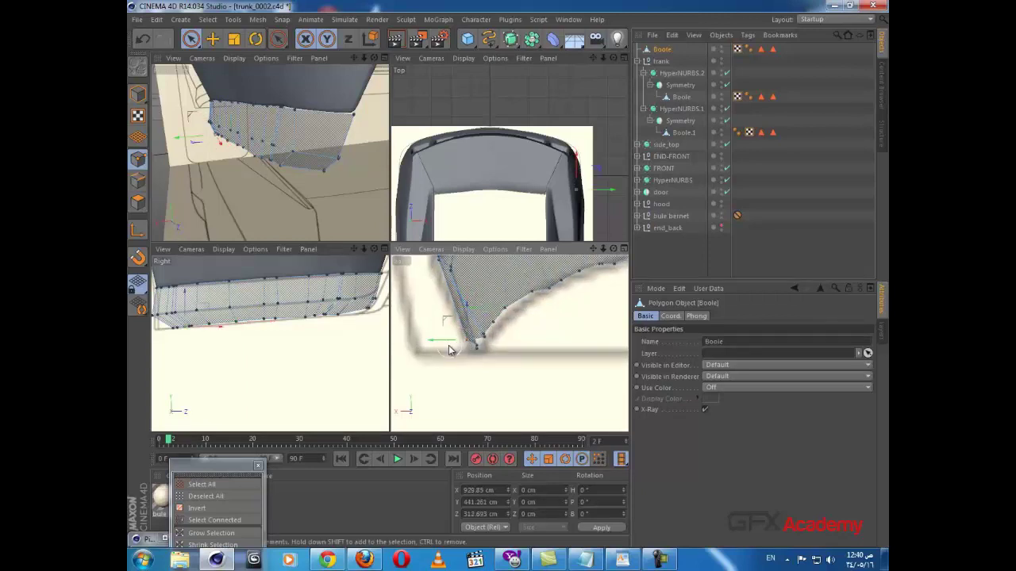
{"action": "left_click_drag", "start_coordinate": [441, 342], "coordinate": [452, 343]}
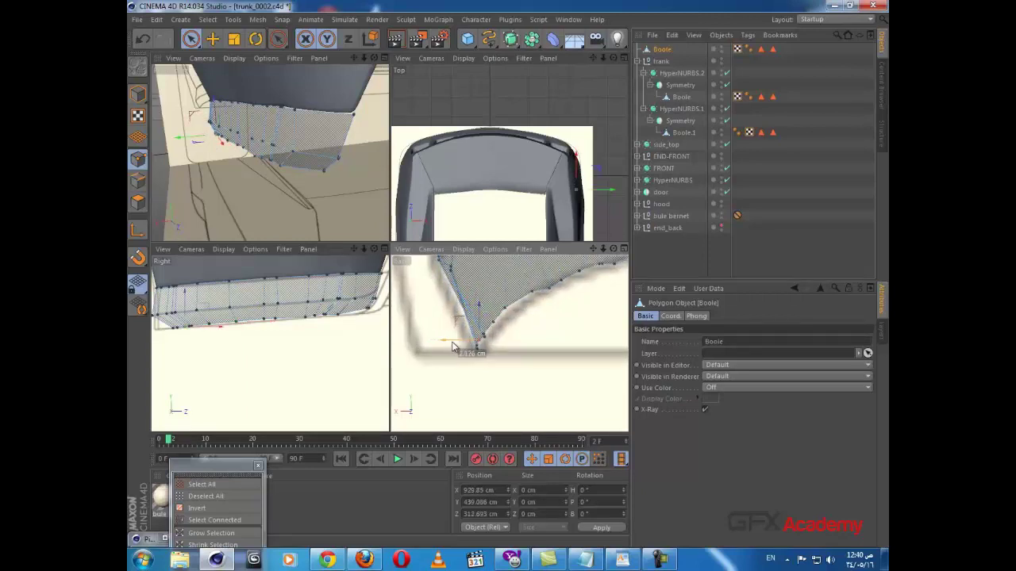
{"action": "scroll", "coordinate": [473, 349], "scroll_direction": "up", "scroll_amount": 4}
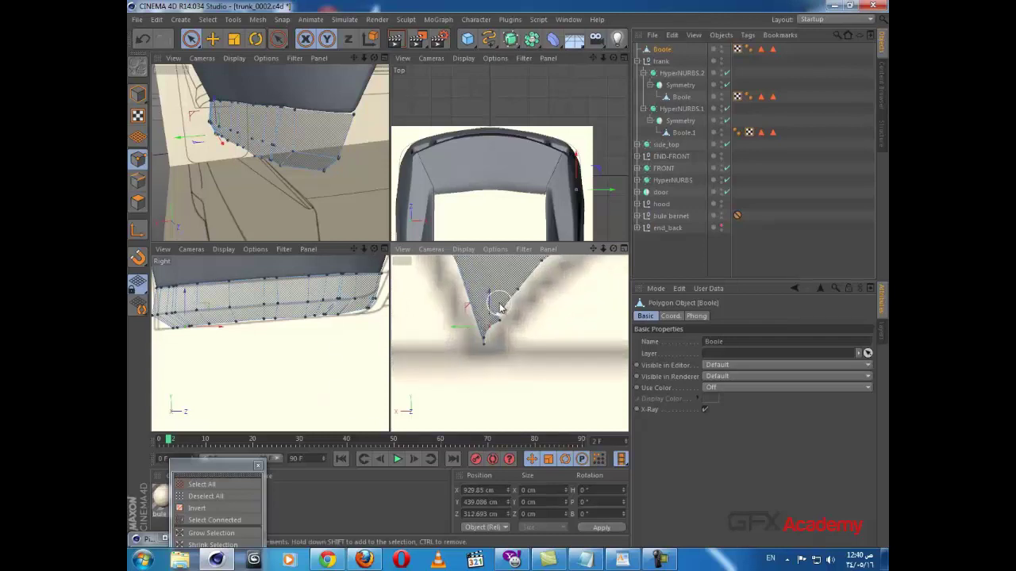
{"action": "left_click", "coordinate": [500, 309]}
{"action": "left_click_drag", "start_coordinate": [472, 317], "coordinate": [474, 317]}
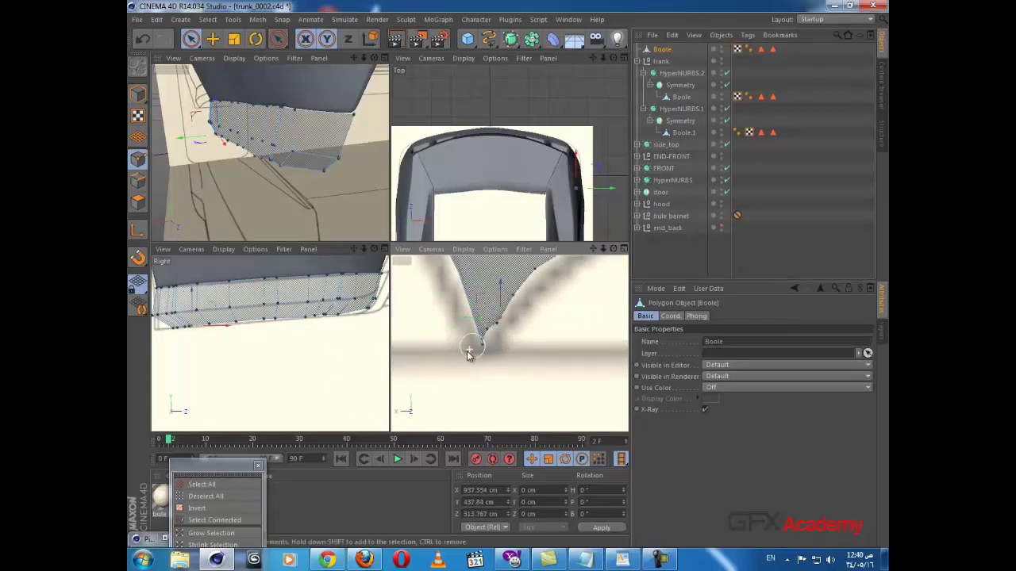
- Raise the lower-edge point in the middle of the strip to smooth the curve in the Back view
{"action": "middle_click_drag", "start_coordinate": [337, 369], "coordinate": [285, 395], "text": "alt"}
{"action": "middle_click_drag", "start_coordinate": [532, 344], "coordinate": [482, 399], "text": "alt"}
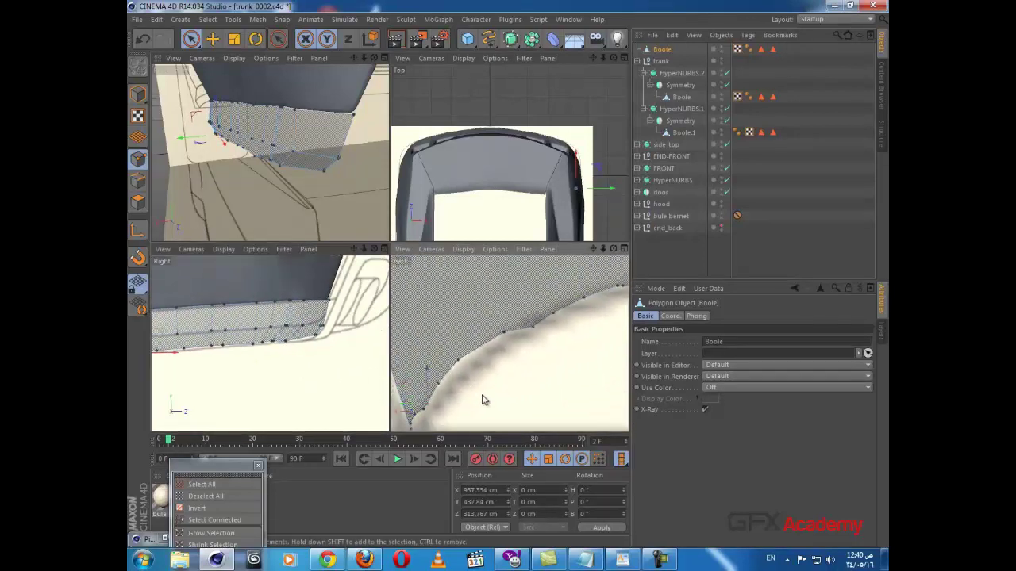
{"action": "scroll", "coordinate": [483, 400], "scroll_direction": "down", "scroll_amount": 1}
{"action": "left_click", "coordinate": [529, 334]}
{"action": "left_click_drag", "start_coordinate": [532, 314], "coordinate": [530, 306]}
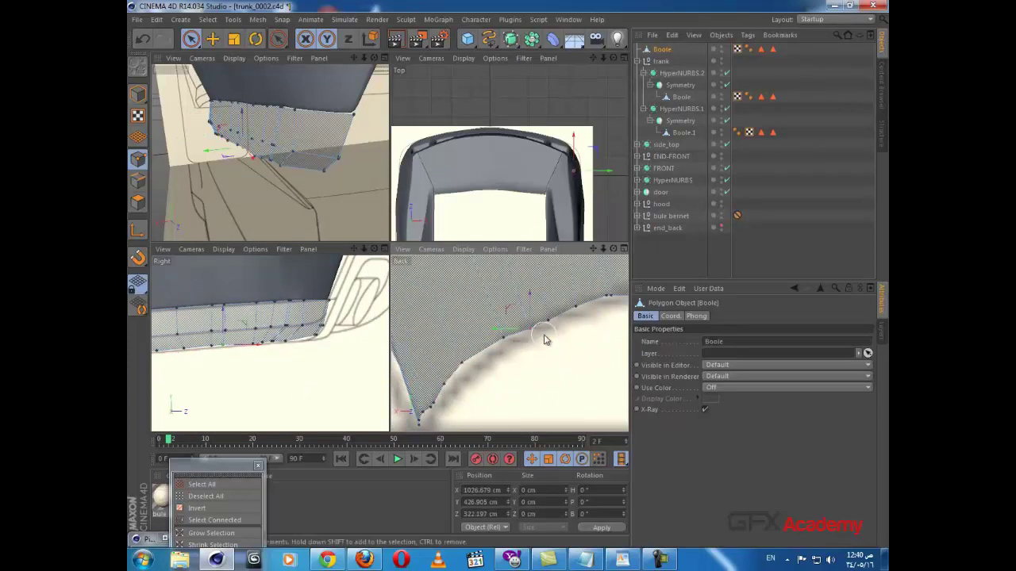
- Examine the reshaped strip and the adjoining rear bumper area against the blueprint in the Back and Right views
{"action": "middle_click_drag", "start_coordinate": [544, 336], "coordinate": [443, 369], "text": "alt"}
{"action": "scroll", "coordinate": [457, 370], "scroll_direction": "down", "scroll_amount": 4}
{"action": "middle_click_drag", "start_coordinate": [506, 350], "coordinate": [479, 398], "text": "alt"}
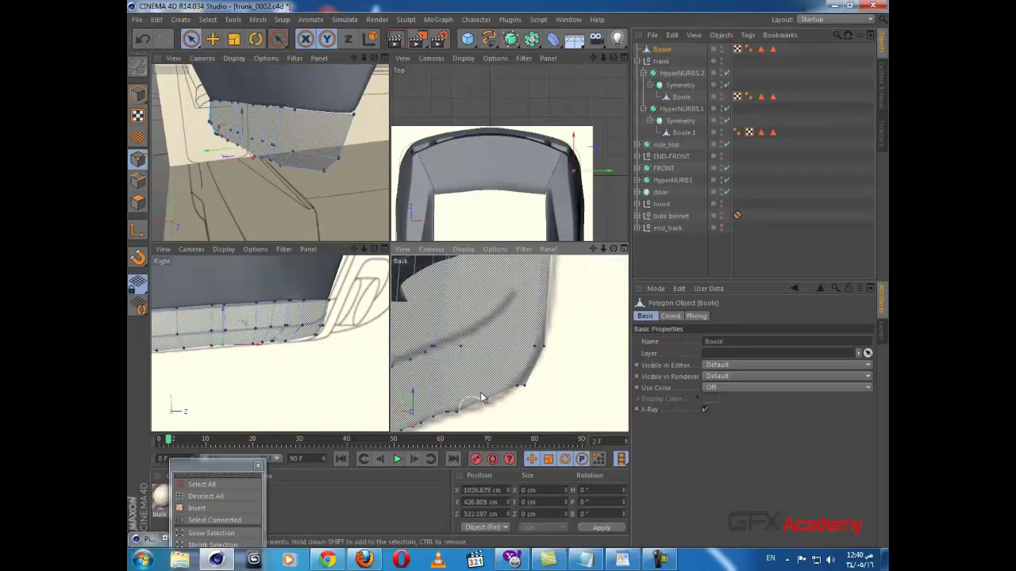
{"action": "scroll", "coordinate": [481, 392], "scroll_direction": "down", "scroll_amount": 4}
{"action": "middle_click_drag", "start_coordinate": [489, 338], "coordinate": [500, 316], "text": "alt"}
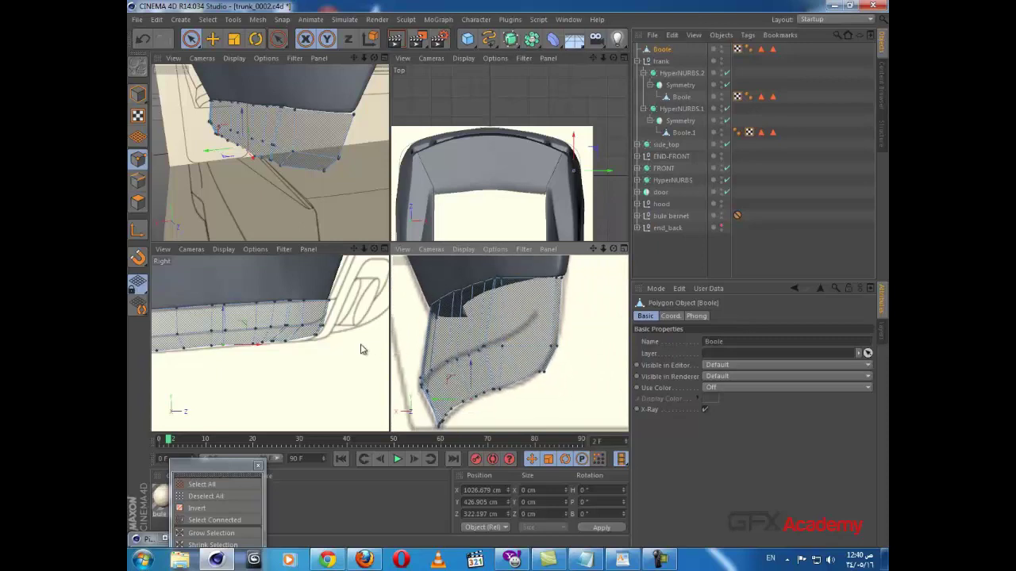
{"action": "middle_click_drag", "start_coordinate": [363, 347], "coordinate": [344, 370], "text": "alt"}
{"action": "middle_click_drag", "start_coordinate": [590, 315], "coordinate": [463, 365], "text": "alt"}
{"action": "scroll", "coordinate": [526, 376], "scroll_direction": "down", "scroll_amount": 4}
{"action": "scroll", "coordinate": [527, 377], "scroll_direction": "down", "scroll_amount": 3}
{"action": "scroll", "coordinate": [517, 317], "scroll_direction": "down", "scroll_amount": 1}
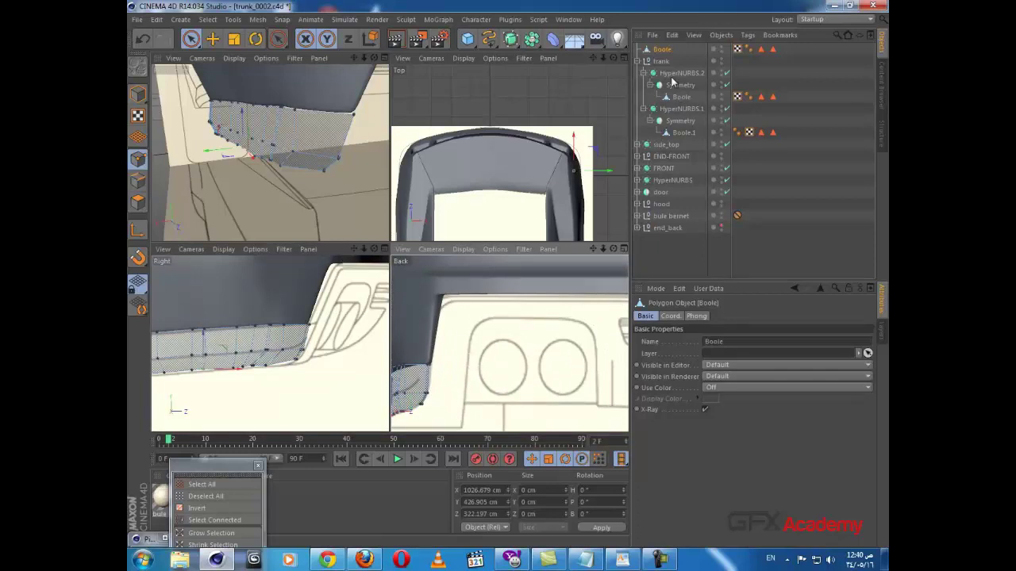
- Select the Boole mesh under HyperNURBS.2 for editing and maximize the Back view around the blueprint's rear bumper
{"action": "left_click", "coordinate": [685, 97]}
{"action": "middle_click_drag", "start_coordinate": [521, 323], "coordinate": [480, 317], "text": "alt"}
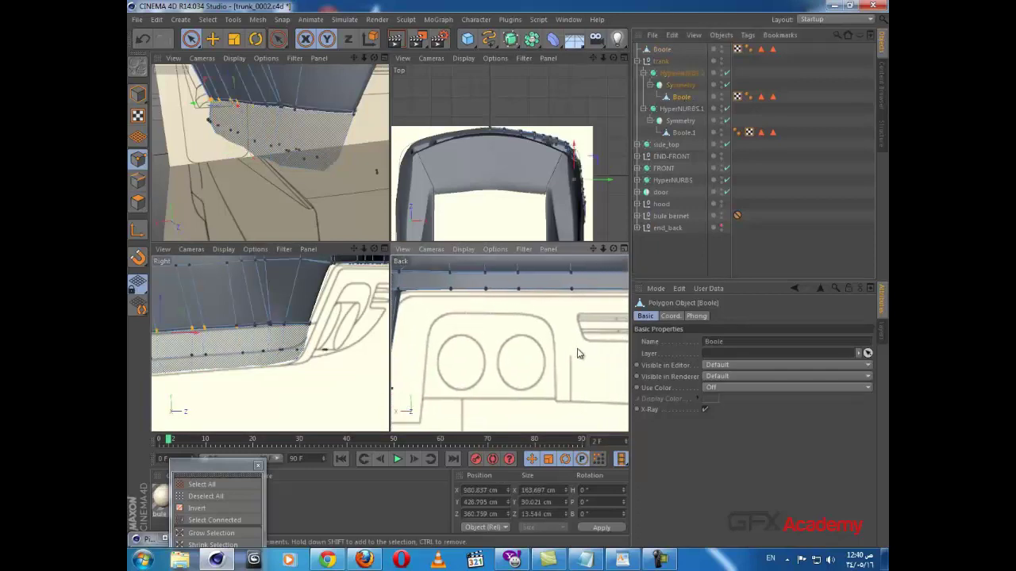
{"action": "middle_click_drag", "start_coordinate": [357, 339], "coordinate": [297, 369], "text": "alt"}
{"action": "middle_click_drag", "start_coordinate": [539, 348], "coordinate": [522, 356], "text": "alt"}
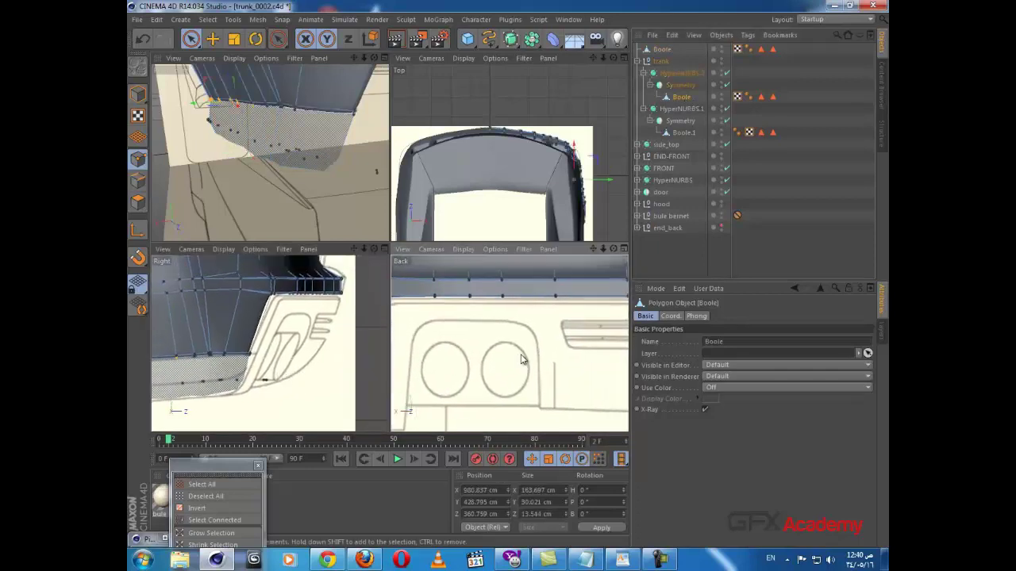
{"action": "middle_click", "coordinate": [532, 352]}
{"action": "scroll", "coordinate": [533, 351], "scroll_direction": "down", "scroll_amount": 3}
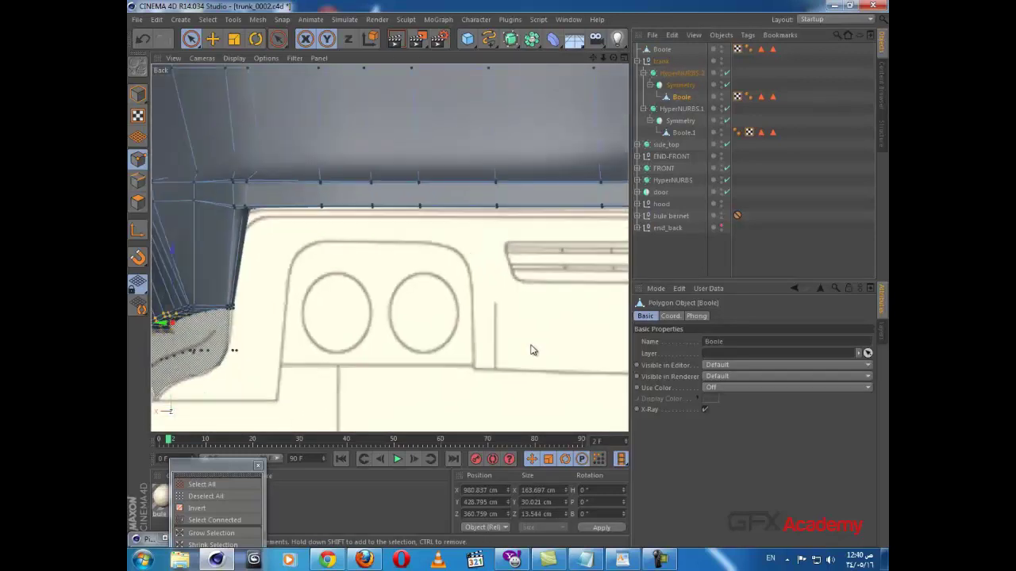
- Activate Path Selection and try to trace the rear panel's lower edge outward from the car's centre line
{"action": "left_click_drag", "start_coordinate": [231, 467], "coordinate": [346, 413]}
{"action": "left_click", "coordinate": [370, 523]}
{"action": "scroll", "coordinate": [479, 297], "scroll_direction": "down", "scroll_amount": 2}
{"action": "scroll", "coordinate": [480, 297], "scroll_direction": "down", "scroll_amount": 1}
{"action": "middle_click_drag", "start_coordinate": [521, 293], "coordinate": [375, 288], "text": "alt"}
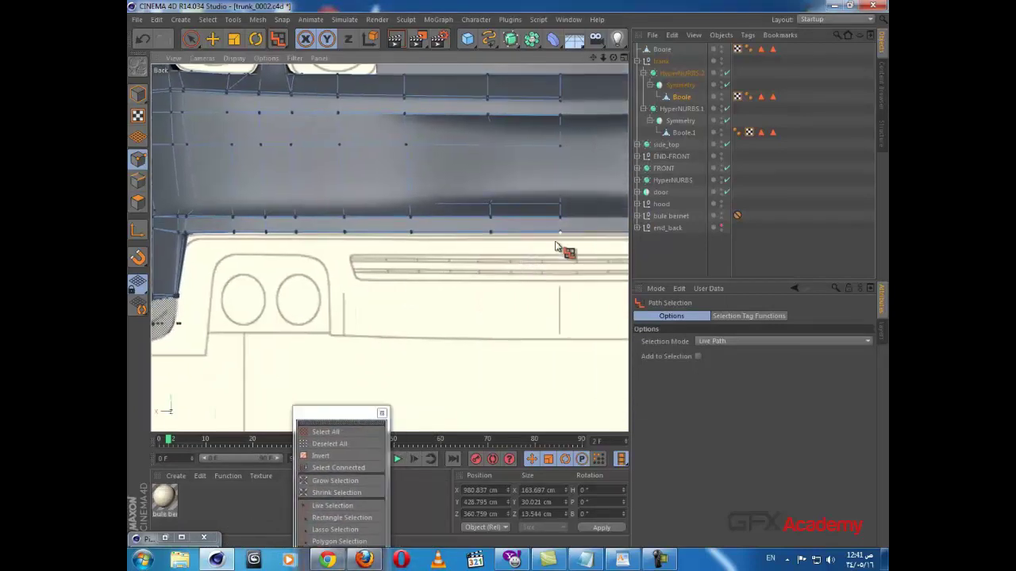
{"action": "scroll", "coordinate": [561, 235], "scroll_direction": "up", "scroll_amount": 3}
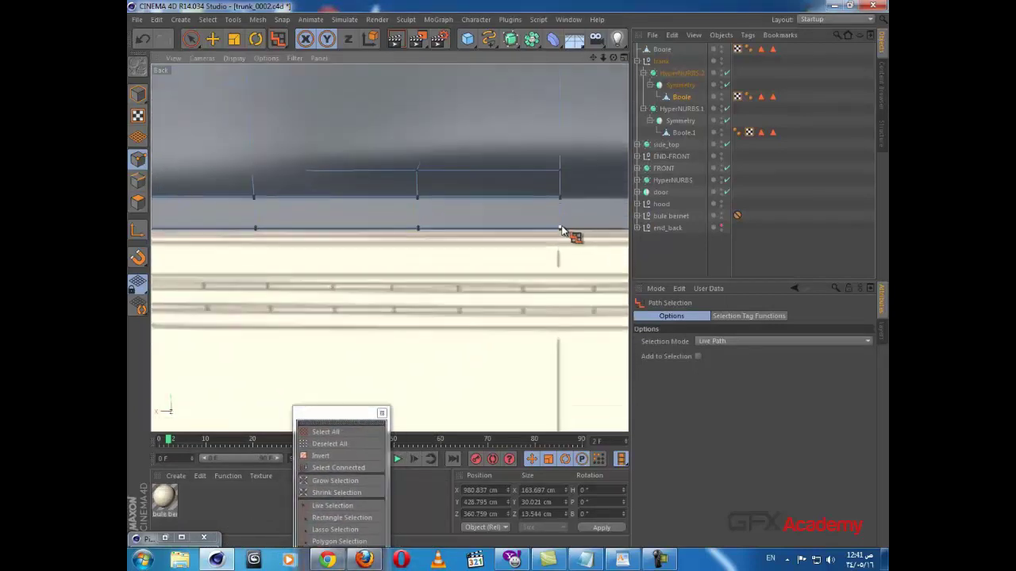
{"action": "left_click_drag", "start_coordinate": [560, 229], "coordinate": [397, 235]}
- Path-select the points along the rear panel's lower edge from the car's centre line around to the side corner
{"action": "middle_click_drag", "start_coordinate": [444, 255], "coordinate": [493, 281], "text": "alt"}
{"action": "scroll", "coordinate": [537, 256], "scroll_direction": "down", "scroll_amount": 2}
{"action": "scroll", "coordinate": [548, 258], "scroll_direction": "down", "scroll_amount": 1}
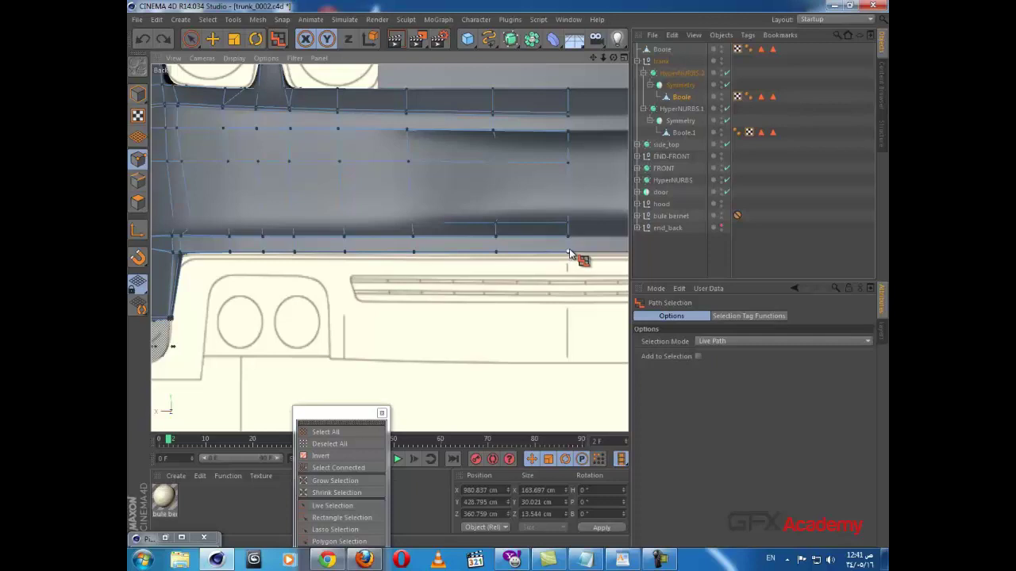
{"action": "mouse_move", "coordinate": [568, 254]}
{"action": "left_mouse_down"}
{"action": "mouse_move", "coordinate": [194, 259]}
{"action": "mouse_move", "coordinate": [170, 318]}
{"action": "left_mouse_up"}
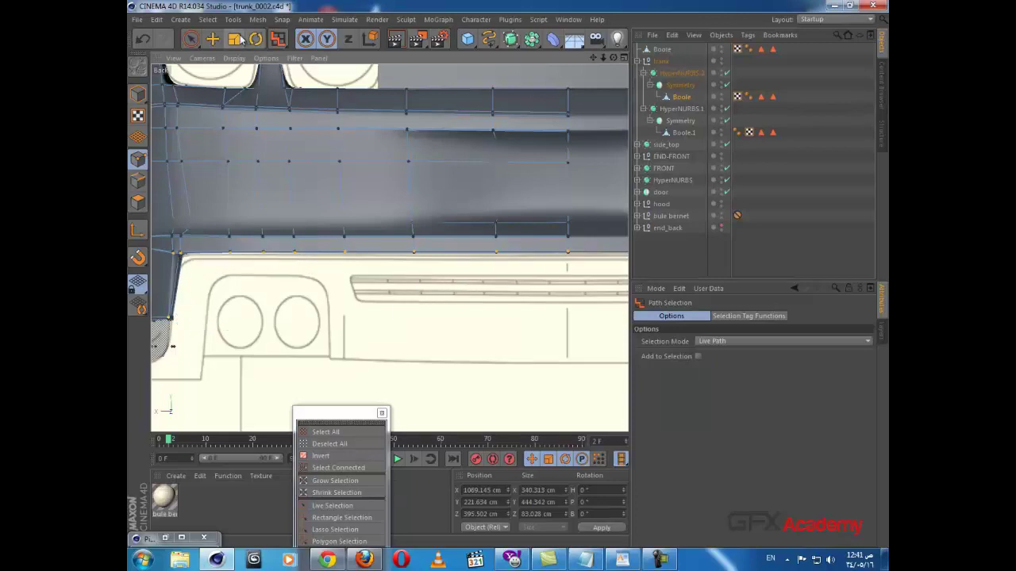
- Split the selected lower-edge points into a separate mesh and merge it with the top-level Boole strip using Connect Objects + Delete
{"action": "right_click", "coordinate": [436, 274]}
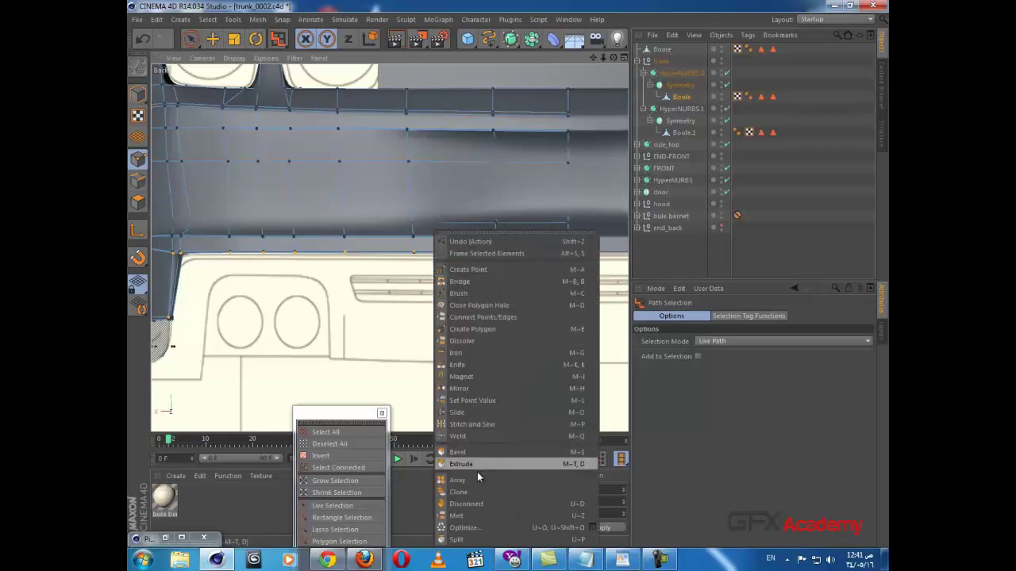
{"action": "left_click", "coordinate": [464, 540]}
{"action": "left_click", "coordinate": [680, 109]}
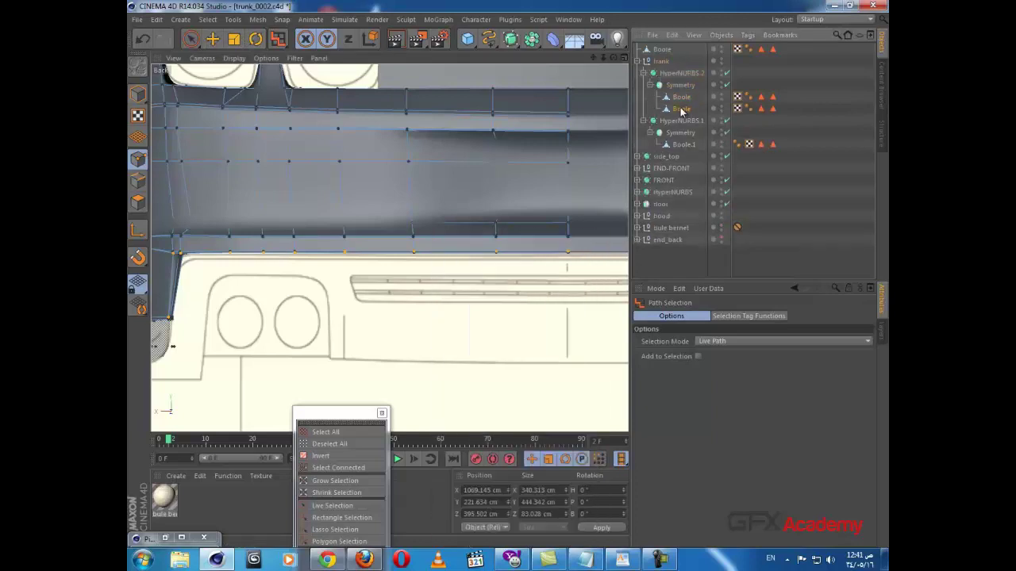
{"action": "left_click_drag", "start_coordinate": [665, 59], "coordinate": [662, 58]}
{"action": "right_click", "coordinate": [664, 52]}
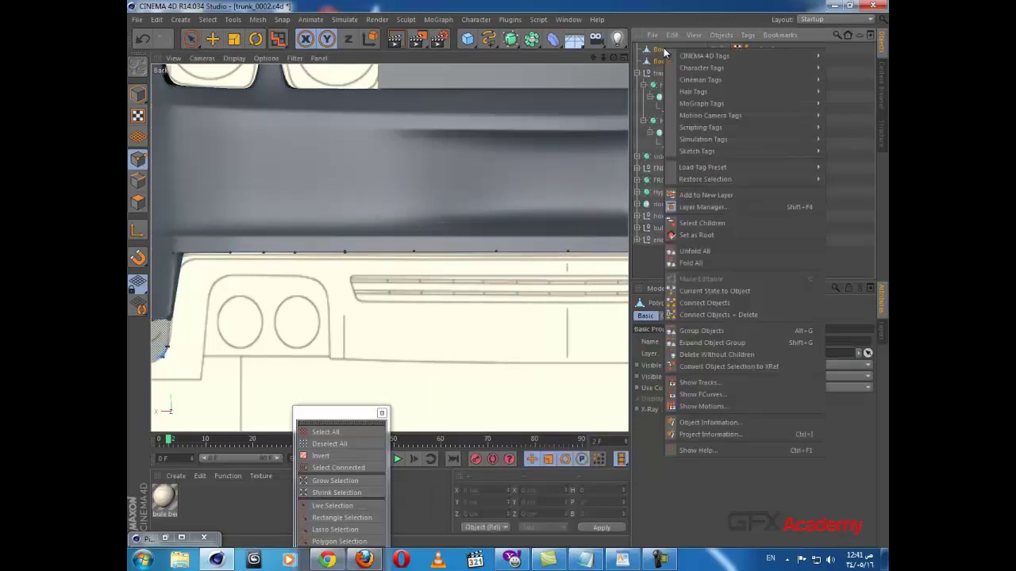
{"action": "left_click", "coordinate": [714, 315]}
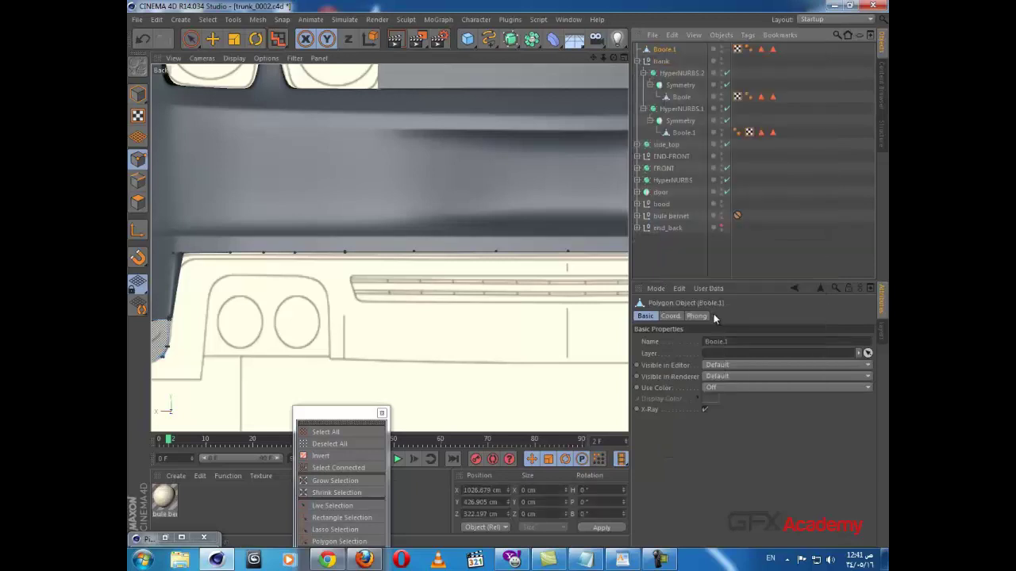
- Rectangle-select the points along the rear panel's lower edge and copy them downward twice to make two new rows
{"action": "middle_click_drag", "start_coordinate": [357, 273], "coordinate": [407, 246], "text": "alt"}
{"action": "scroll", "coordinate": [406, 248], "scroll_direction": "down", "scroll_amount": 2}
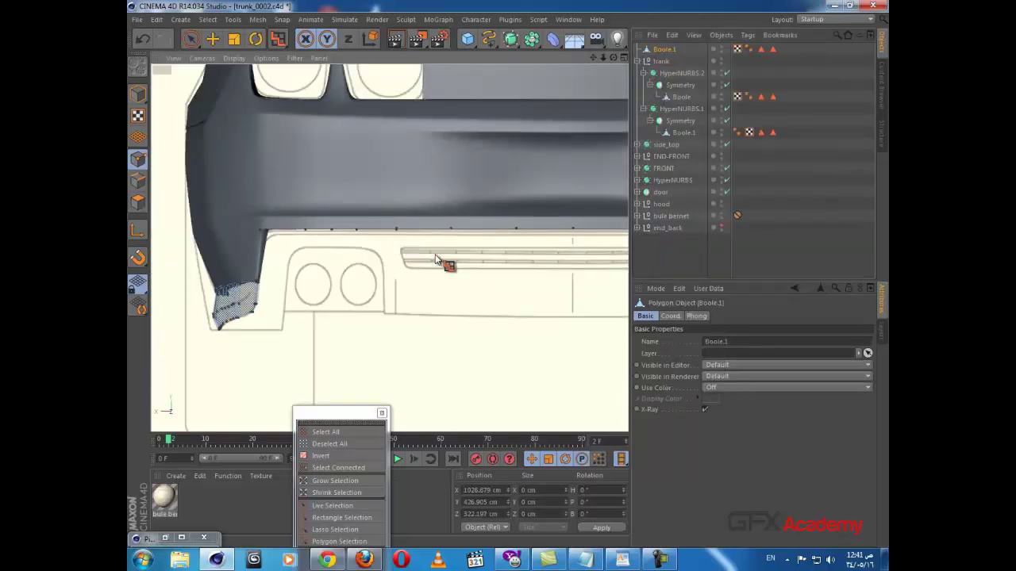
{"action": "left_click_drag", "start_coordinate": [194, 38], "coordinate": [230, 77]}
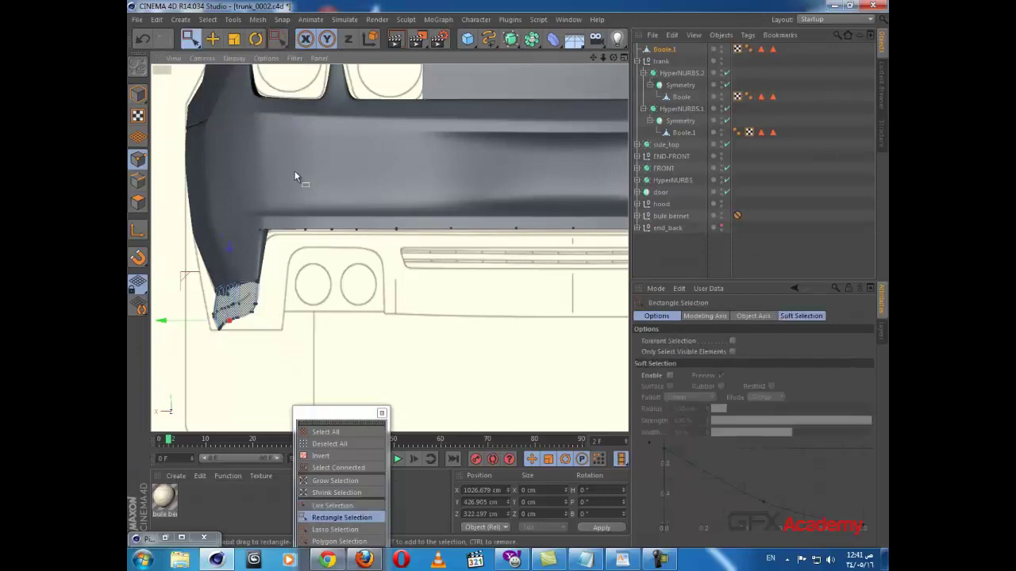
{"action": "left_click_drag", "start_coordinate": [247, 213], "coordinate": [591, 249]}
{"action": "scroll", "coordinate": [580, 249], "scroll_direction": "down", "scroll_amount": 4}
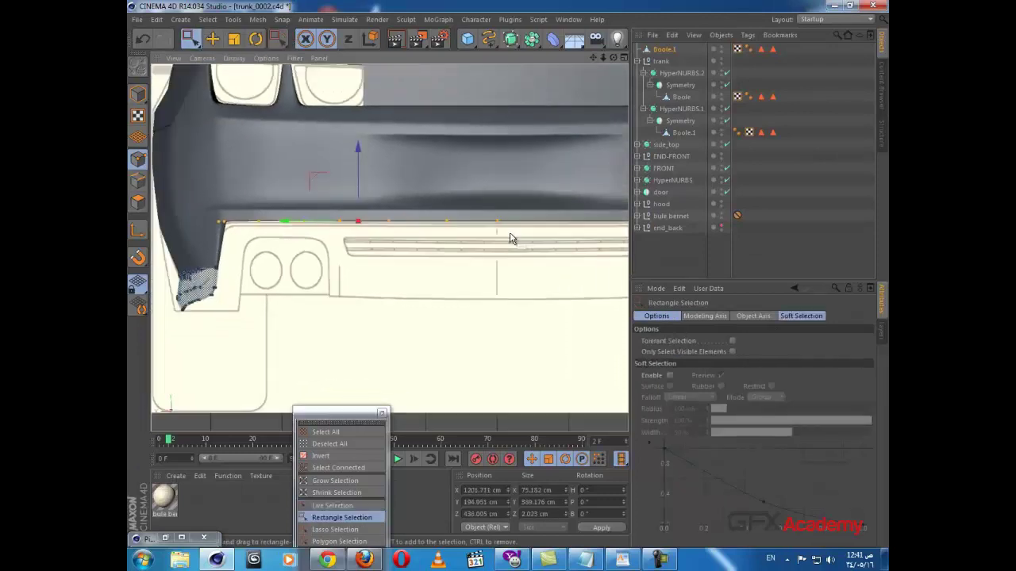
{"action": "middle_click_drag", "start_coordinate": [529, 240], "coordinate": [531, 242], "text": "alt"}
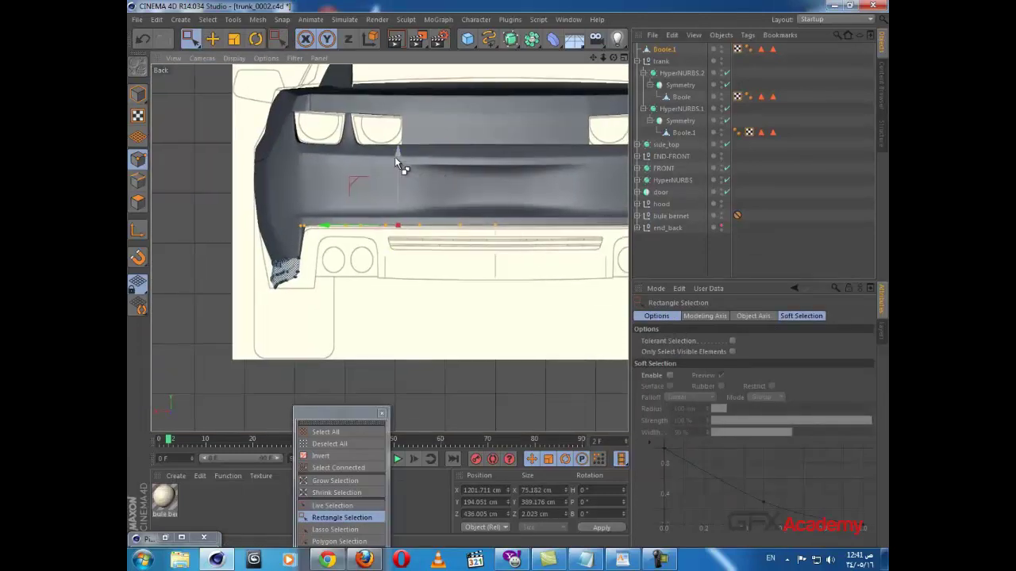
{"action": "left_click_drag", "start_coordinate": [398, 162], "coordinate": [404, 174]}
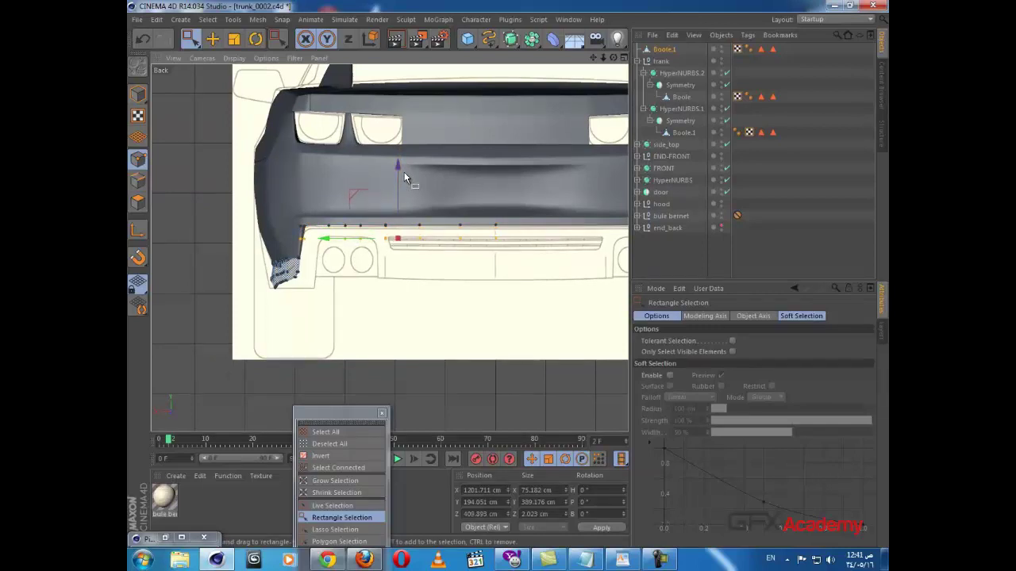
{"action": "scroll", "coordinate": [405, 171], "scroll_direction": "up", "scroll_amount": 1}
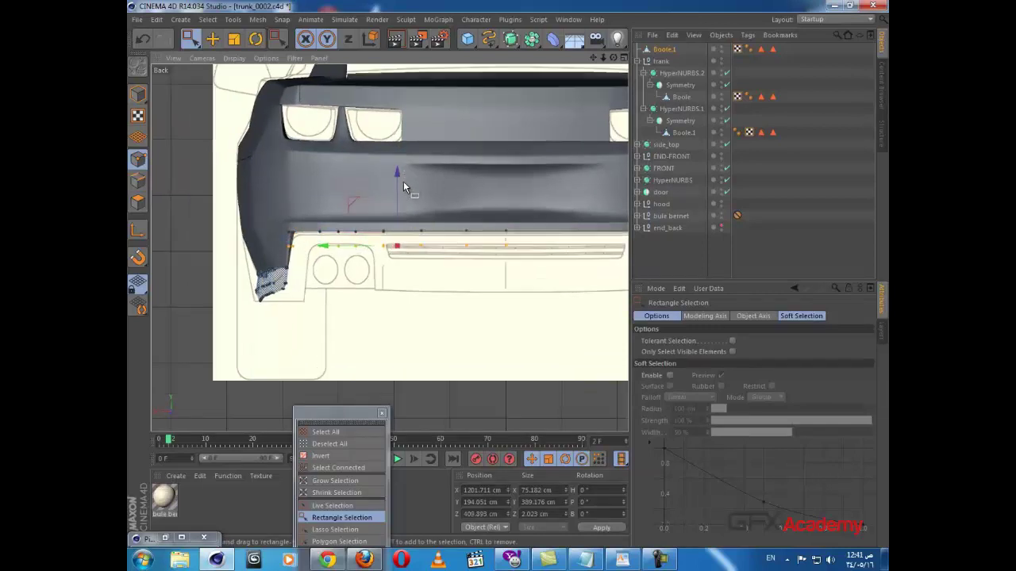
{"action": "left_click_drag", "start_coordinate": [401, 181], "coordinate": [403, 194]}
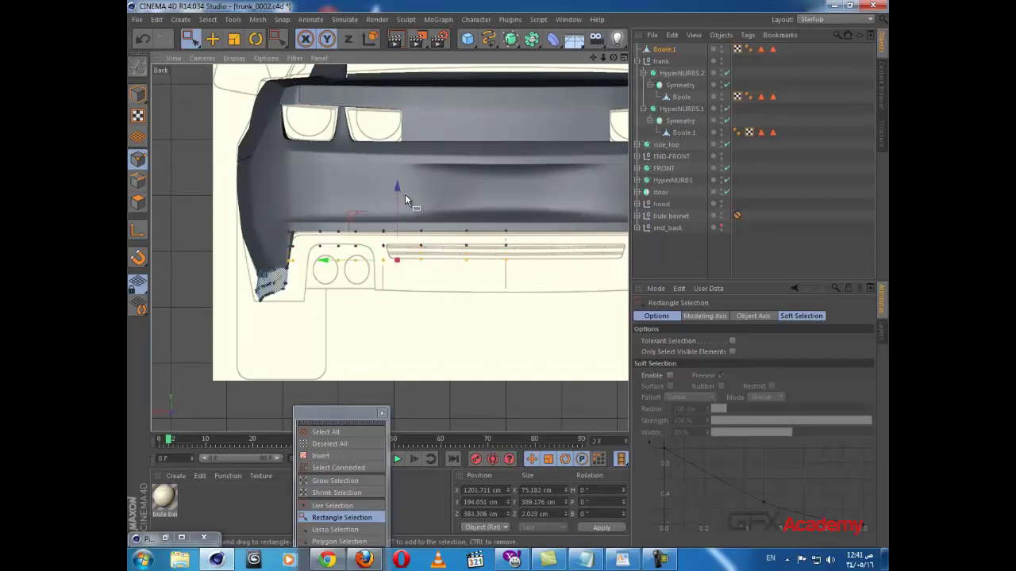
- Delete the new points over the exhaust cutout and copy the remaining lower row down to the bumper's bottom edge
{"action": "scroll", "coordinate": [346, 276], "scroll_direction": "up", "scroll_amount": 2}
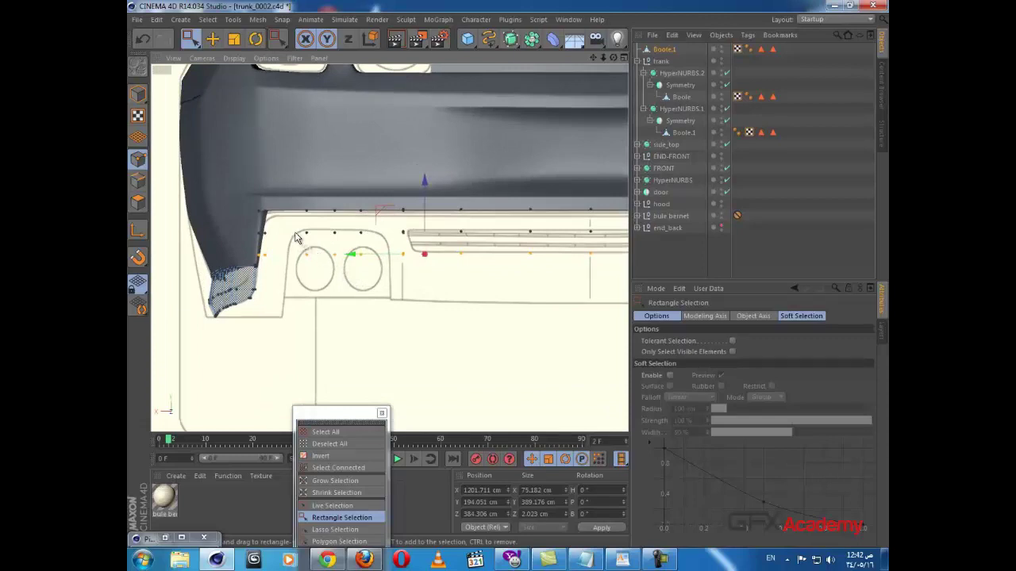
{"action": "left_click_drag", "start_coordinate": [365, 259], "coordinate": [366, 260]}
{"action": "key", "text": "Delete"}
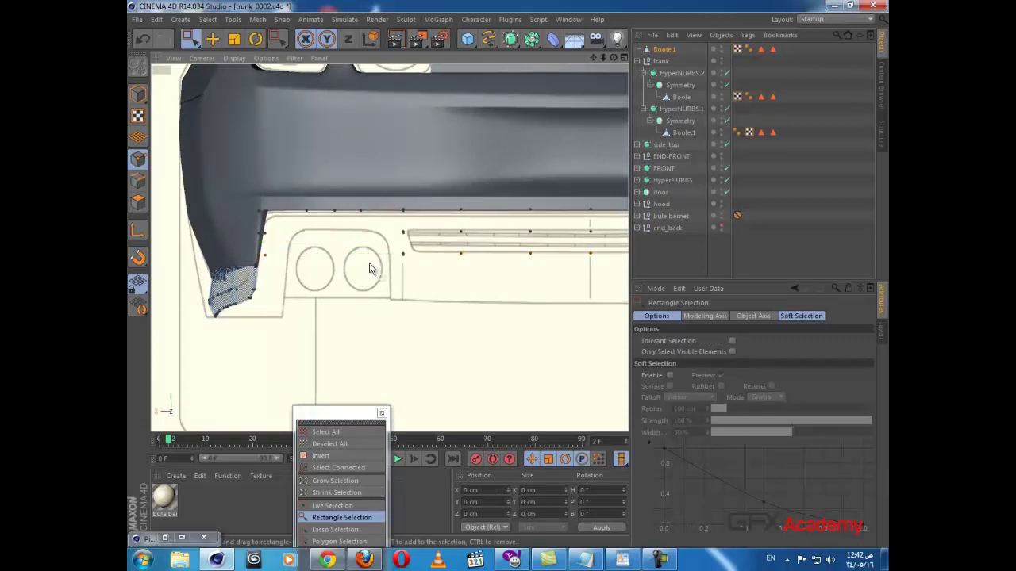
{"action": "left_click_drag", "start_coordinate": [393, 250], "coordinate": [600, 289]}
{"action": "left_click_drag", "start_coordinate": [497, 214], "coordinate": [499, 235]}
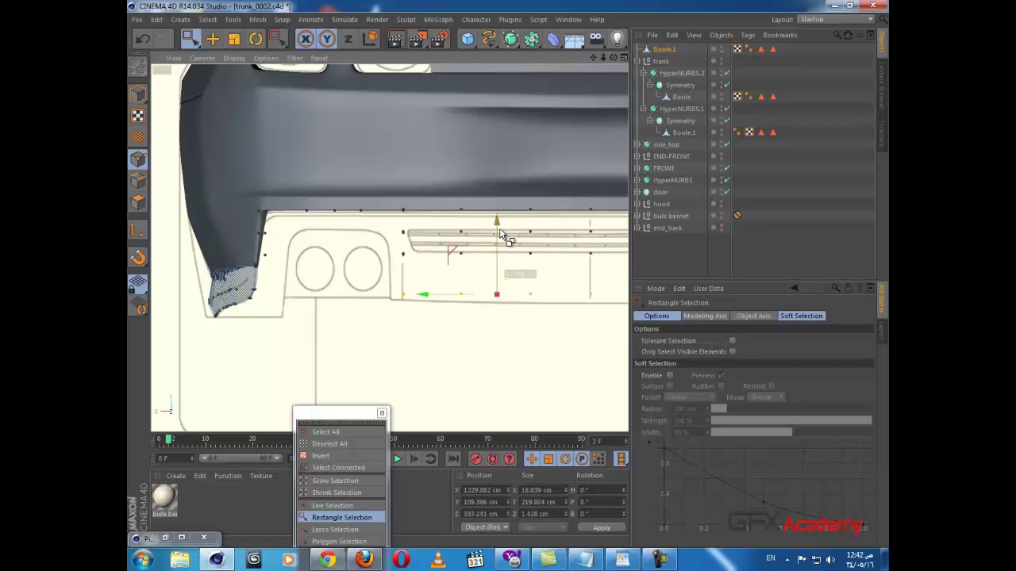
- Copy the column of points beside the exhaust cutout outward to the cutout's inner edge
{"action": "scroll", "coordinate": [376, 242], "scroll_direction": "down", "scroll_amount": 2}
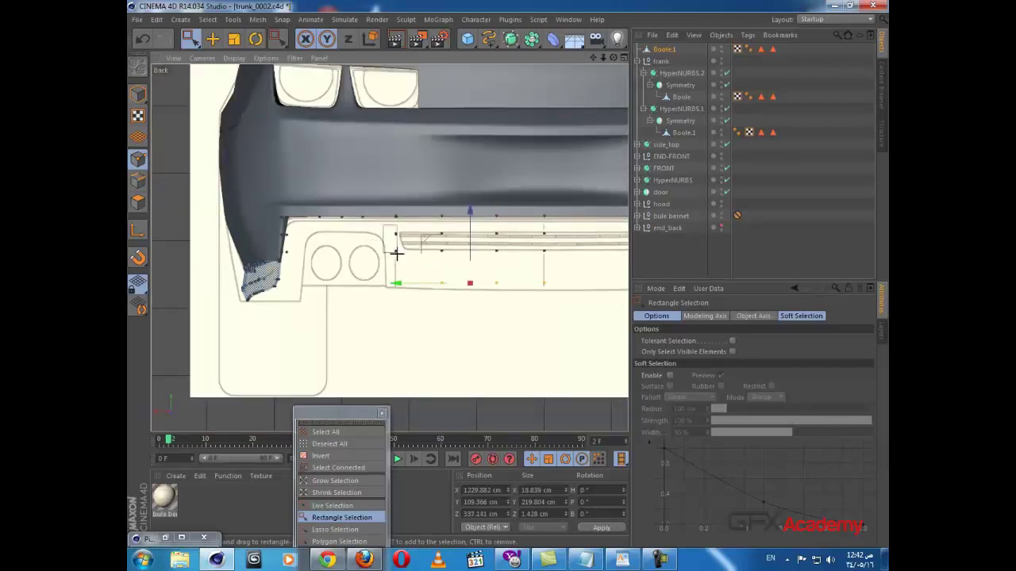
{"action": "left_click_drag", "start_coordinate": [397, 253], "coordinate": [401, 290]}
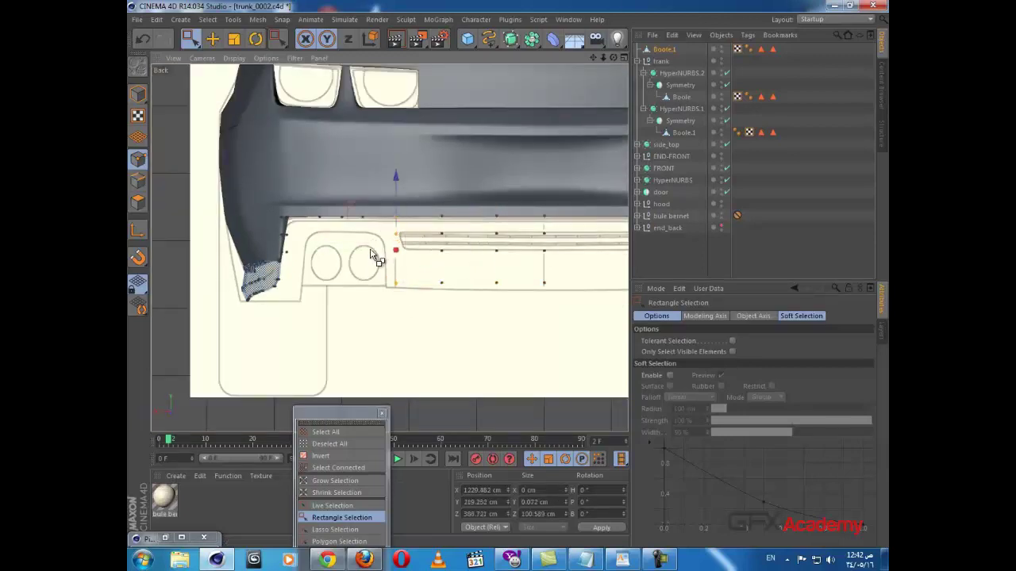
{"action": "left_click_drag", "start_coordinate": [371, 251], "coordinate": [356, 251], "text": "ctrl"}
{"action": "scroll", "coordinate": [266, 219], "scroll_direction": "up", "scroll_amount": 2}
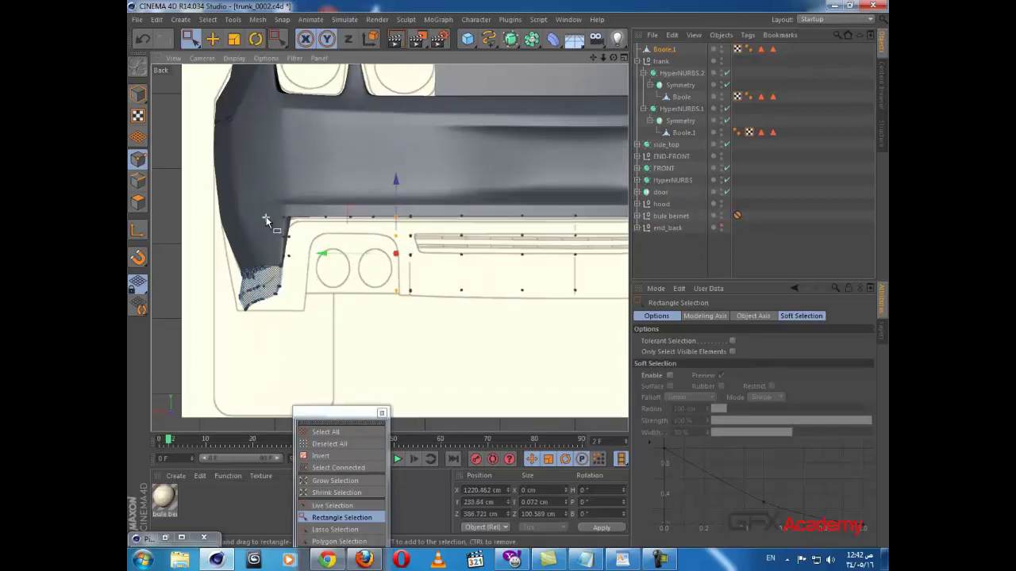
{"action": "scroll", "coordinate": [475, 247], "scroll_direction": "down", "scroll_amount": 2}
{"action": "middle_click_drag", "start_coordinate": [474, 251], "coordinate": [410, 279], "text": "alt"}
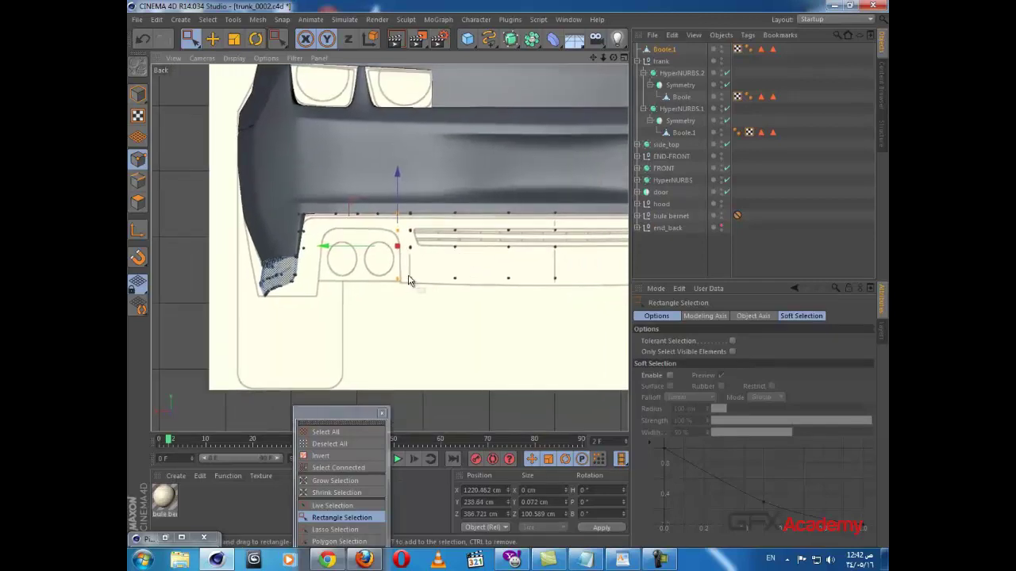
- Select the whole bottom row of points and lower it onto the blueprint's bottom bumper line
{"action": "left_click_drag", "start_coordinate": [468, 301], "coordinate": [581, 319]}
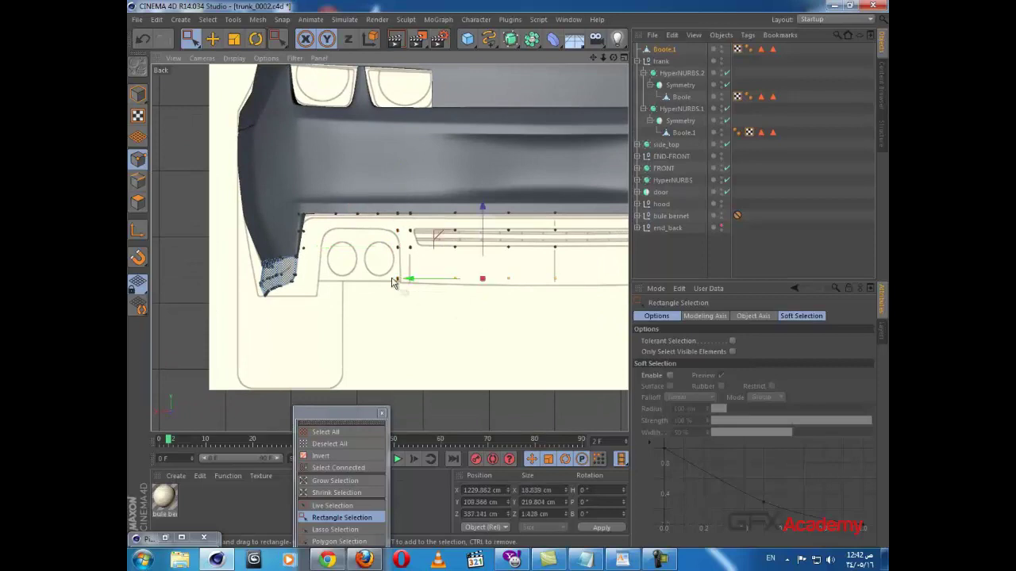
{"action": "left_click_drag", "start_coordinate": [391, 269], "coordinate": [579, 318]}
{"action": "left_click_drag", "start_coordinate": [476, 212], "coordinate": [477, 215]}
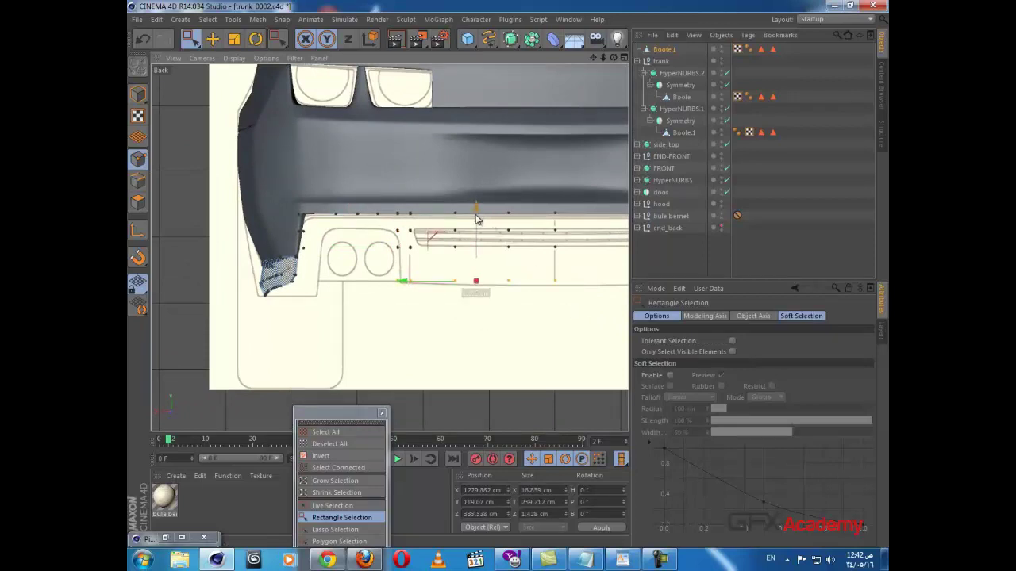
- Bridge the lower-edge points to the first new row from the centre line to the exhaust cutout's inner edge
{"action": "middle_click_drag", "start_coordinate": [329, 290], "coordinate": [279, 281], "text": "alt"}
{"action": "key", "text": "b"}
{"action": "scroll", "coordinate": [281, 218], "scroll_direction": "up", "scroll_amount": 1}
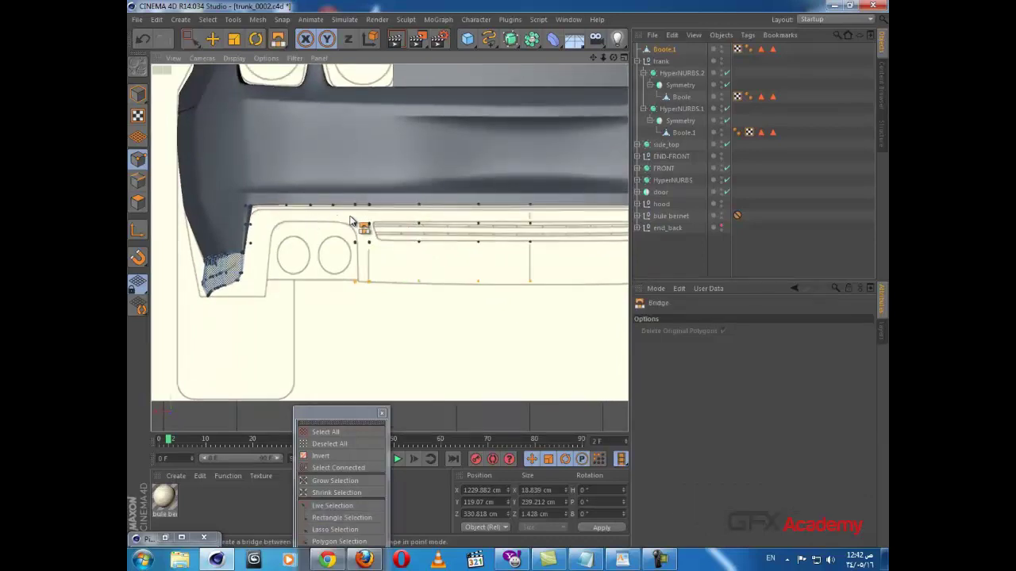
{"action": "scroll", "coordinate": [517, 207], "scroll_direction": "up", "scroll_amount": 4}
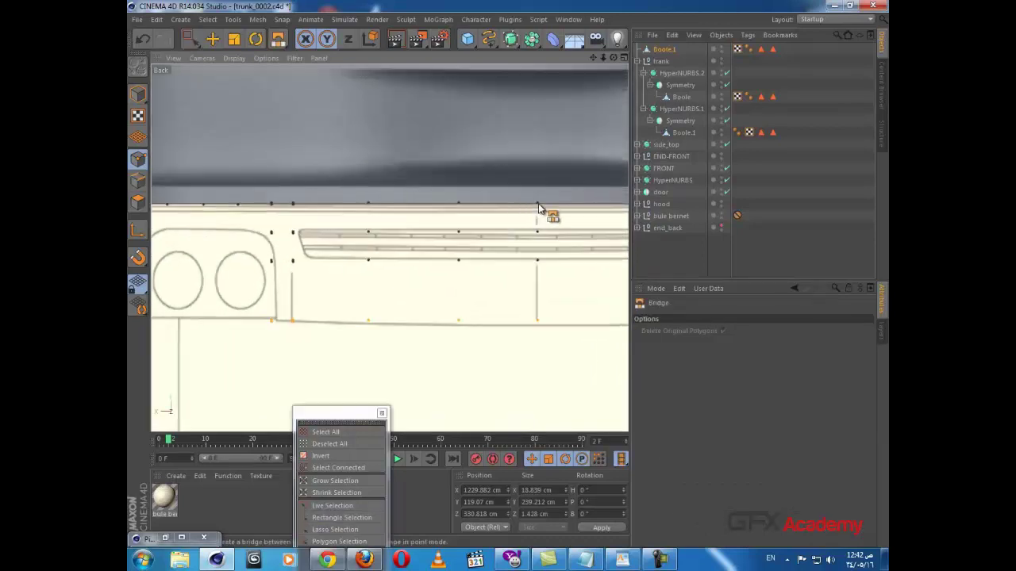
{"action": "left_click_drag", "start_coordinate": [538, 204], "coordinate": [538, 231]}
{"action": "left_click_drag", "start_coordinate": [458, 204], "coordinate": [459, 232]}
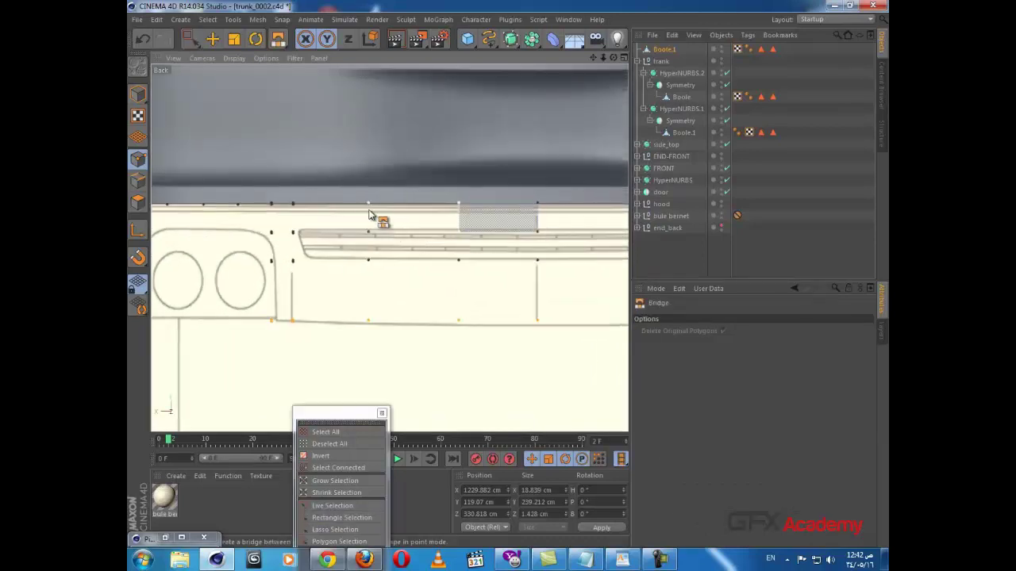
{"action": "left_click_drag", "start_coordinate": [369, 204], "coordinate": [368, 231]}
{"action": "left_click_drag", "start_coordinate": [293, 205], "coordinate": [273, 232]}
{"action": "scroll", "coordinate": [281, 232], "scroll_direction": "down", "scroll_amount": 1}
{"action": "middle_click_drag", "start_coordinate": [280, 233], "coordinate": [395, 234], "text": "alt"}
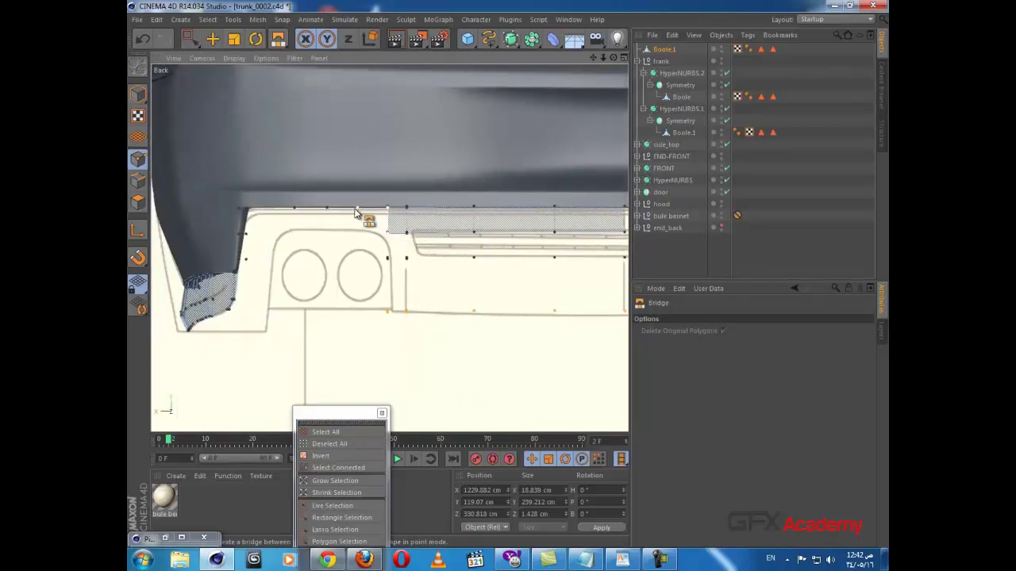
- Select the three edge points above the exhaust cutout and copy them down to the cutout's upper outline
{"action": "left_click", "coordinate": [195, 38]}
{"action": "left_click_drag", "start_coordinate": [278, 205], "coordinate": [375, 234]}
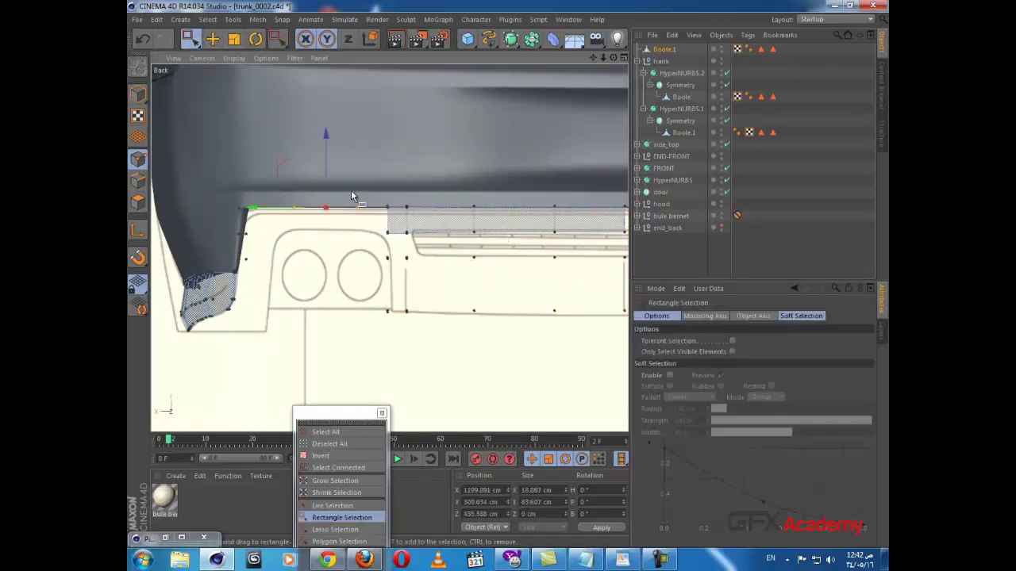
{"action": "left_click_drag", "start_coordinate": [331, 142], "coordinate": [331, 164]}
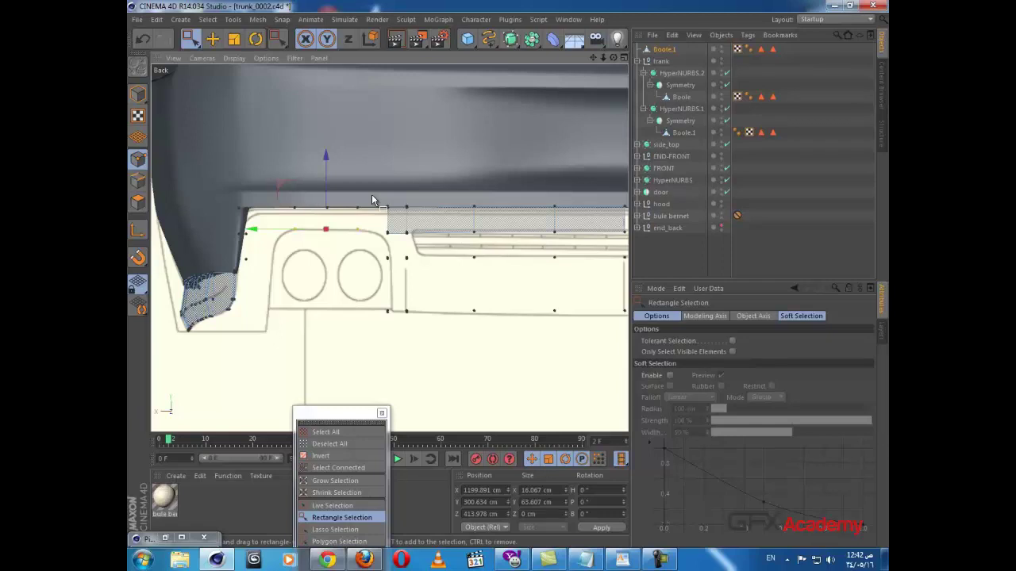
- Bridge the edge points to the copied points above the exhaust cutout to continue the polygon strip outward
{"action": "key", "text": "b"}
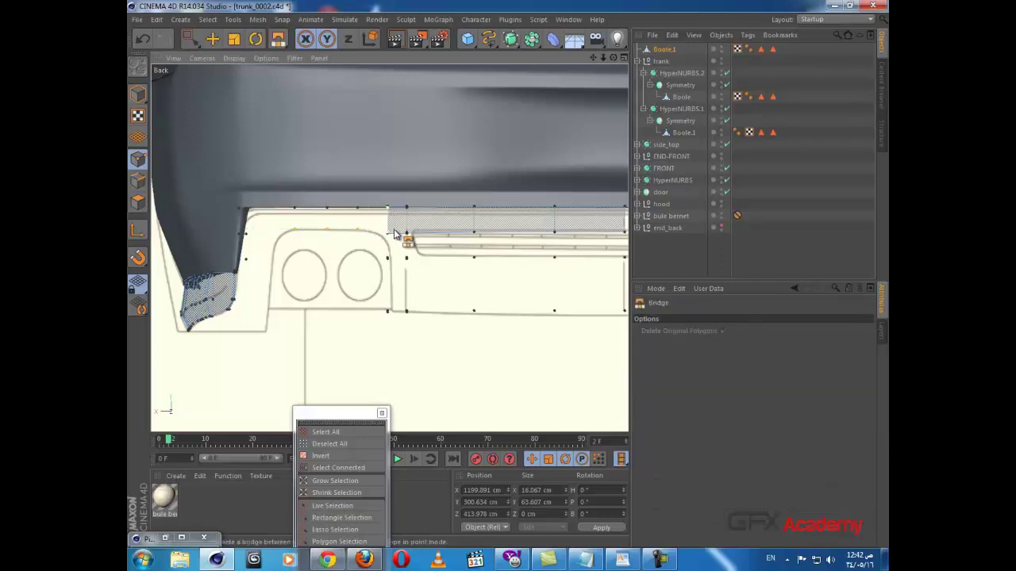
{"action": "mouse_move", "coordinate": [358, 209]}
{"action": "left_mouse_down"}
{"action": "mouse_move", "coordinate": [358, 230]}
{"action": "mouse_move", "coordinate": [328, 216]}
{"action": "mouse_move", "coordinate": [328, 230]}
{"action": "mouse_move", "coordinate": [294, 232]}
{"action": "left_mouse_up"}
{"action": "scroll", "coordinate": [268, 240], "scroll_direction": "up", "scroll_amount": 3}
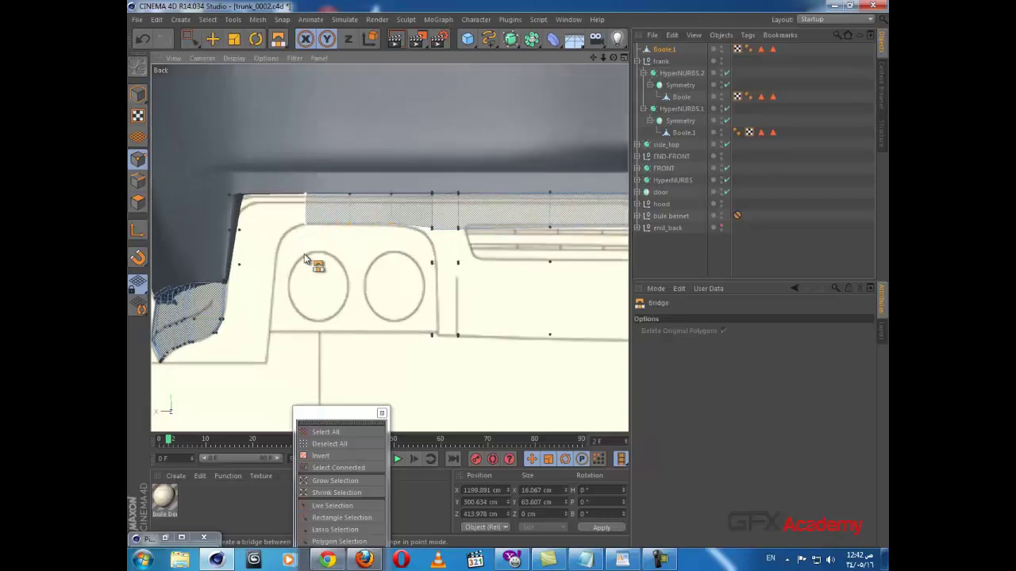
{"action": "middle_click_drag", "start_coordinate": [289, 253], "coordinate": [329, 213], "text": "alt"}
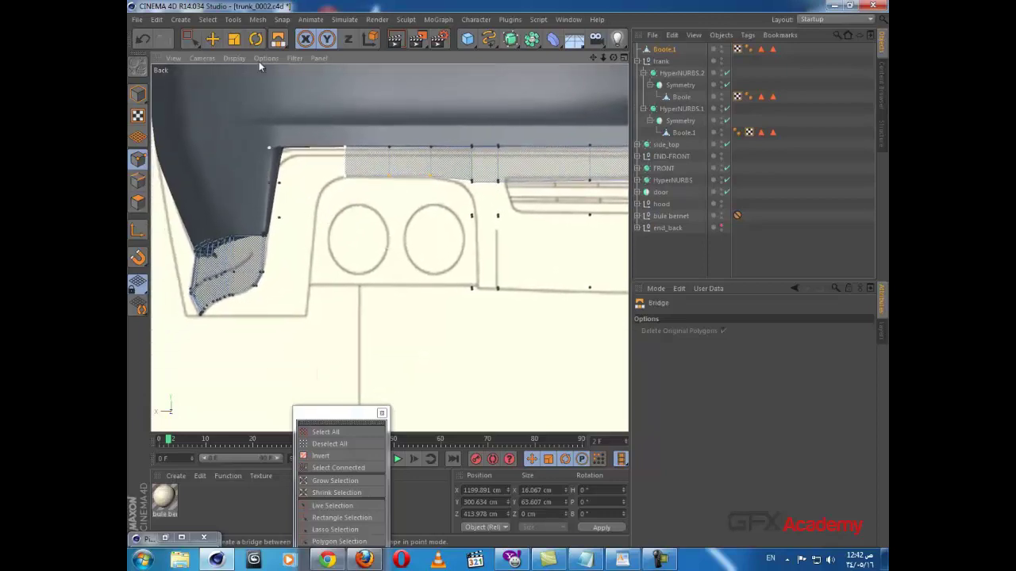
- Copy the two side-corner points across toward the exhaust cutout and lower a point along the side edge
{"action": "left_click", "coordinate": [191, 40]}
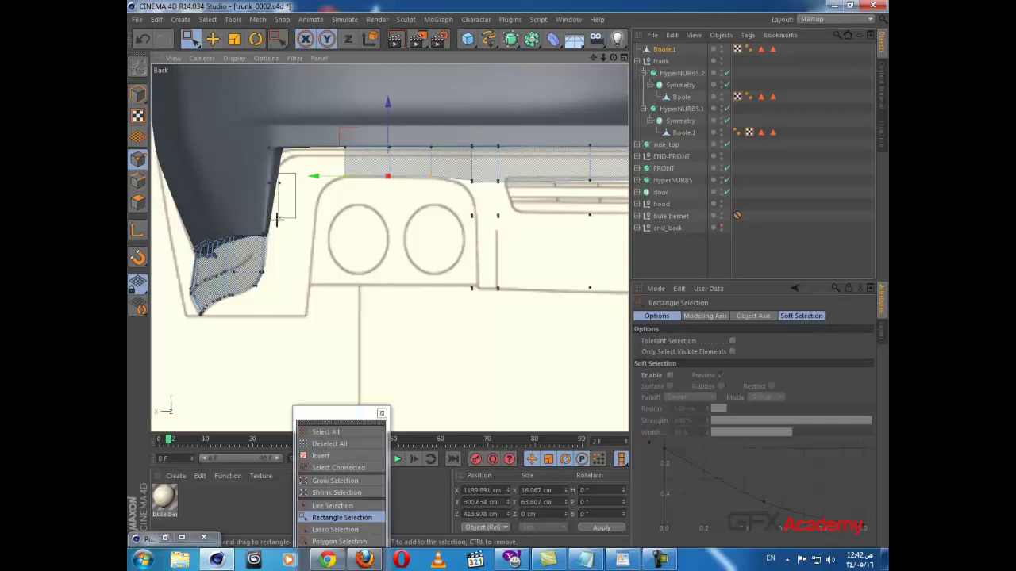
{"action": "left_click_drag", "start_coordinate": [276, 220], "coordinate": [274, 230]}
{"action": "left_click_drag", "start_coordinate": [242, 198], "coordinate": [279, 192]}
{"action": "left_click_drag", "start_coordinate": [269, 120], "coordinate": [266, 143]}
- In the Right view, select the bumper's bottom row of points and move it forward to the blueprint's lower bumper curve
{"action": "middle_click", "coordinate": [315, 239]}
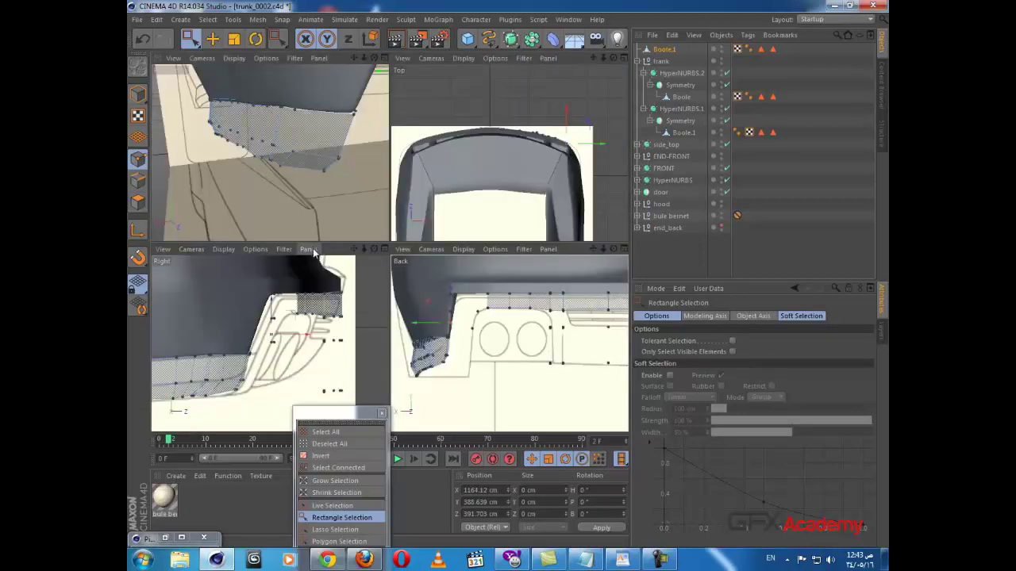
{"action": "middle_click_drag", "start_coordinate": [320, 337], "coordinate": [312, 311], "text": "alt"}
{"action": "scroll", "coordinate": [315, 314], "scroll_direction": "down", "scroll_amount": 1}
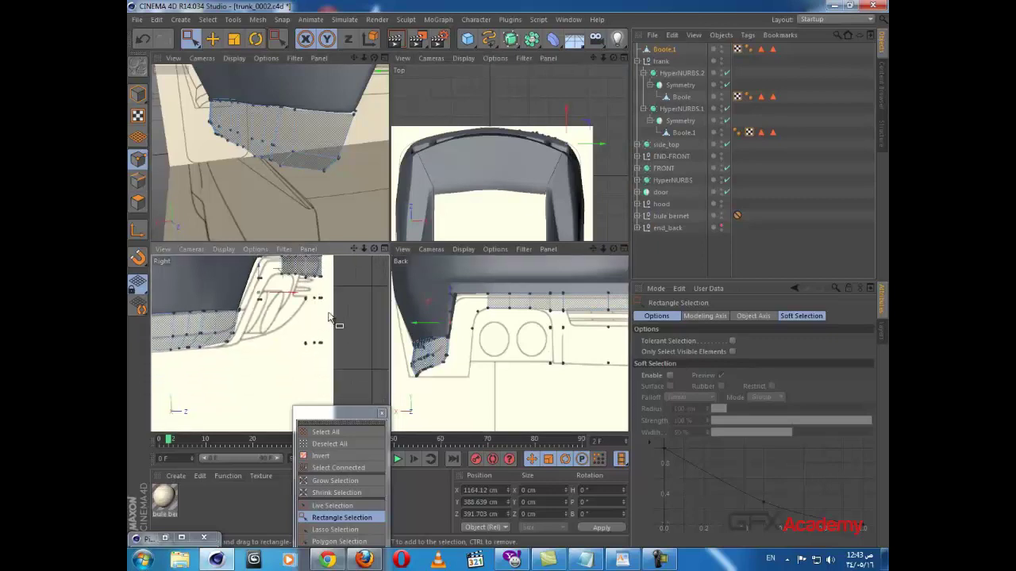
{"action": "left_click_drag", "start_coordinate": [334, 310], "coordinate": [266, 350]}
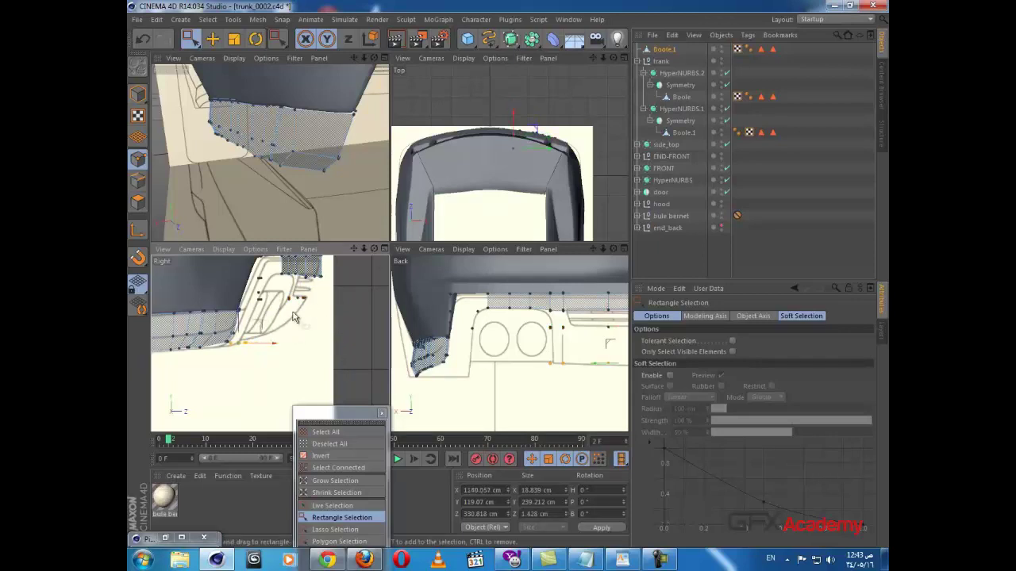
- In the Right view, move the two pairs of side-corner points forward to the blueprint's side line, then select the bumper's middle row of points
{"action": "scroll", "coordinate": [255, 295], "scroll_direction": "up", "scroll_amount": 3}
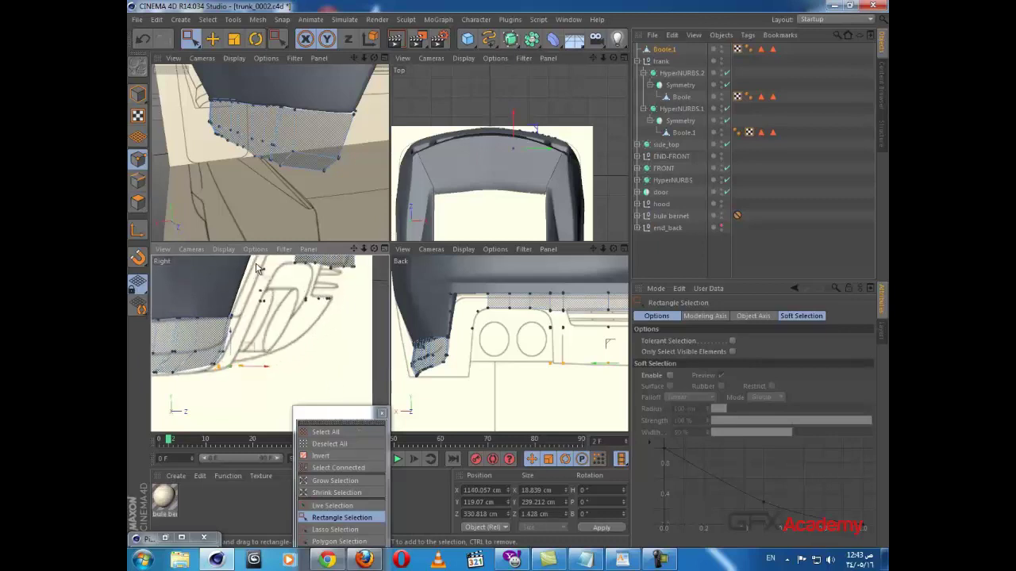
{"action": "left_click_drag", "start_coordinate": [255, 264], "coordinate": [279, 284]}
{"action": "middle_click_drag", "start_coordinate": [285, 301], "coordinate": [296, 335], "text": "alt"}
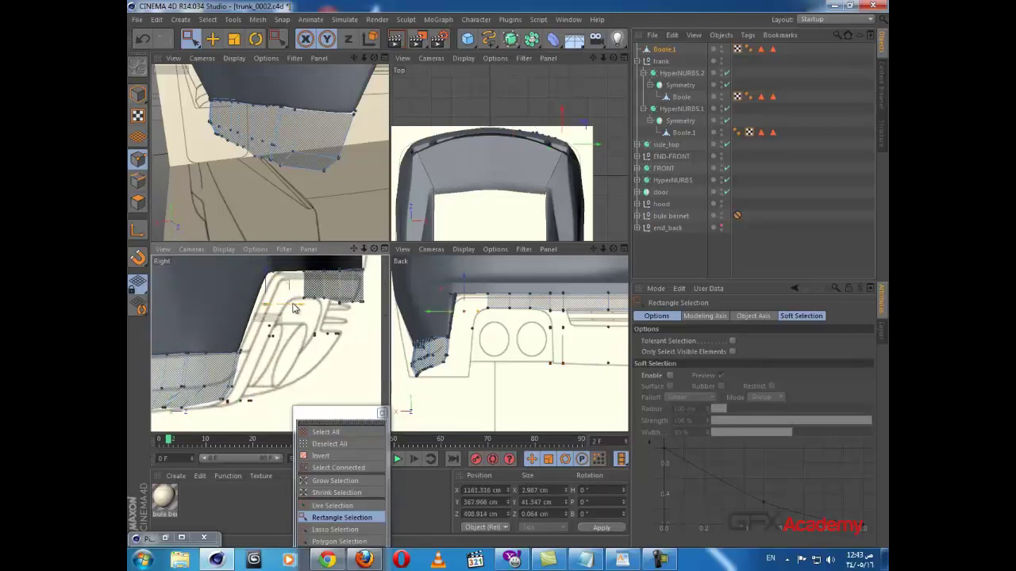
{"action": "left_click_drag", "start_coordinate": [290, 305], "coordinate": [289, 305]}
{"action": "left_click_drag", "start_coordinate": [282, 345], "coordinate": [281, 335]}
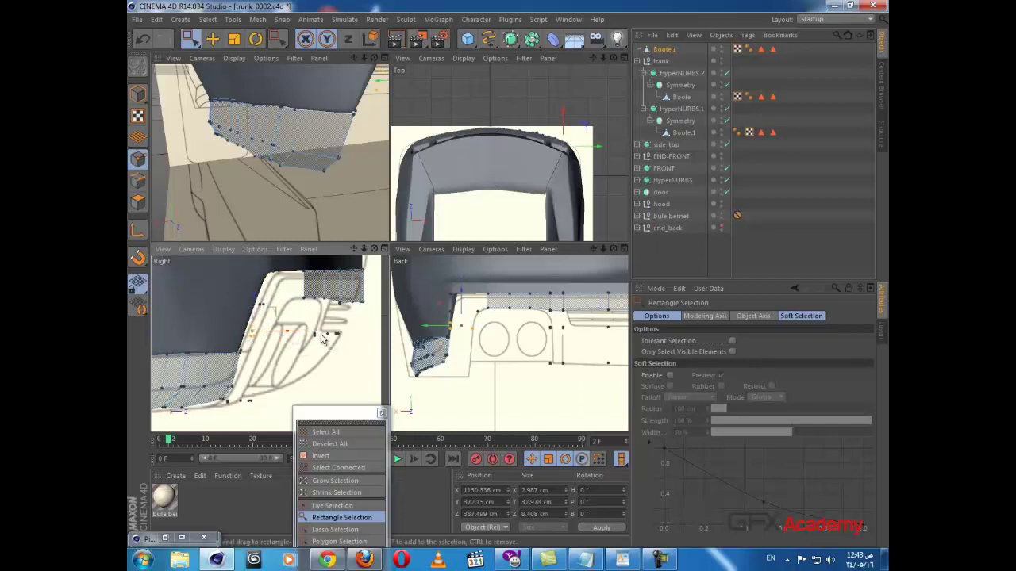
{"action": "left_click_drag", "start_coordinate": [341, 340], "coordinate": [355, 347]}
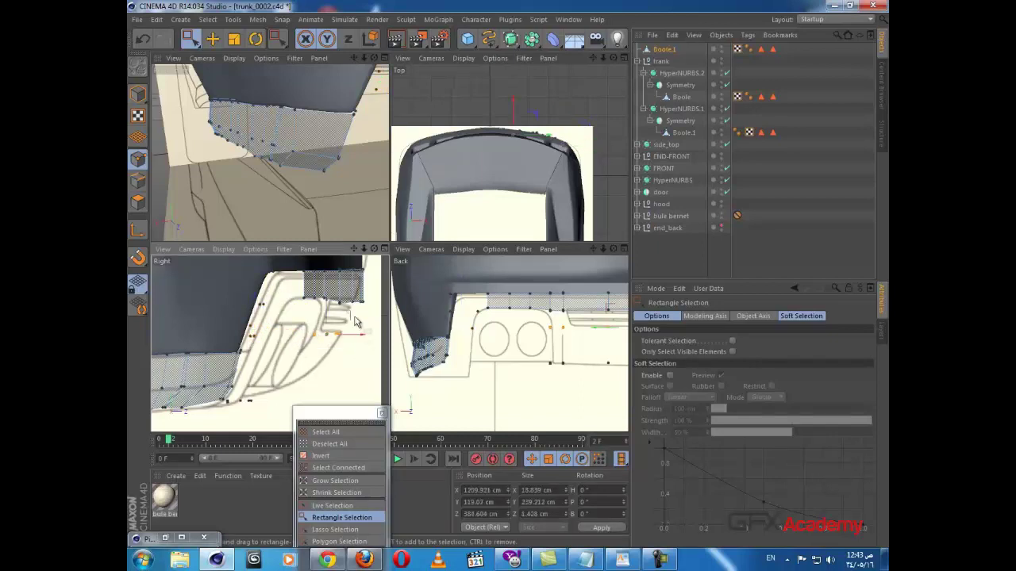
- Select the two inner points on the lower edge of the strip above the cutout and shift them slightly rearward in the Right view
{"action": "middle_click_drag", "start_coordinate": [344, 313], "coordinate": [332, 315], "text": "alt"}
{"action": "scroll", "coordinate": [331, 315], "scroll_direction": "up", "scroll_amount": 3}
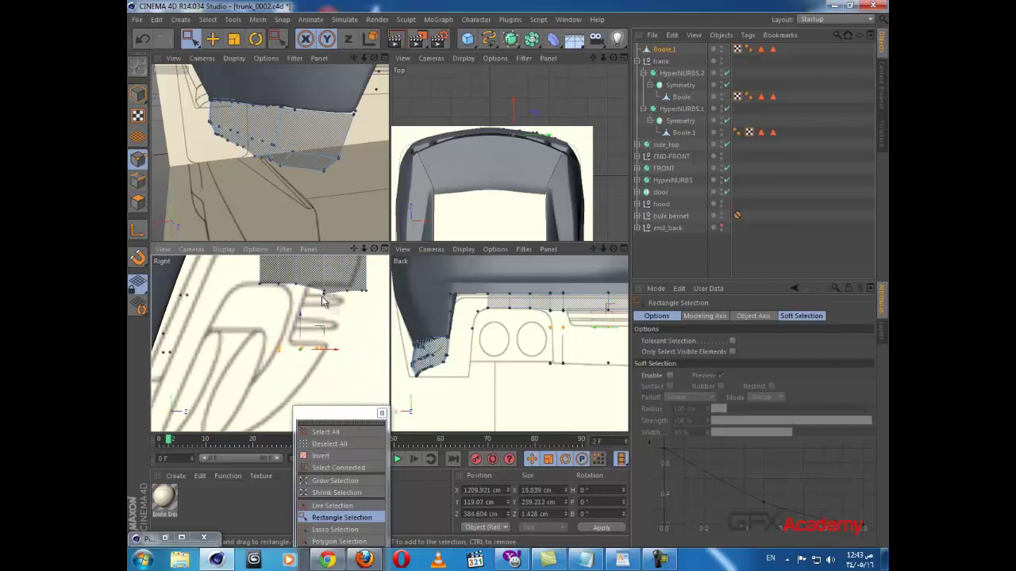
{"action": "scroll", "coordinate": [322, 301], "scroll_direction": "up", "scroll_amount": 4}
{"action": "middle_click_drag", "start_coordinate": [324, 302], "coordinate": [332, 330], "text": "alt"}
{"action": "mouse_move", "coordinate": [326, 314]}
{"action": "left_mouse_down"}
{"action": "mouse_move", "coordinate": [338, 306]}
{"action": "mouse_move", "coordinate": [330, 284]}
{"action": "mouse_move", "coordinate": [339, 310]}
{"action": "left_mouse_up"}
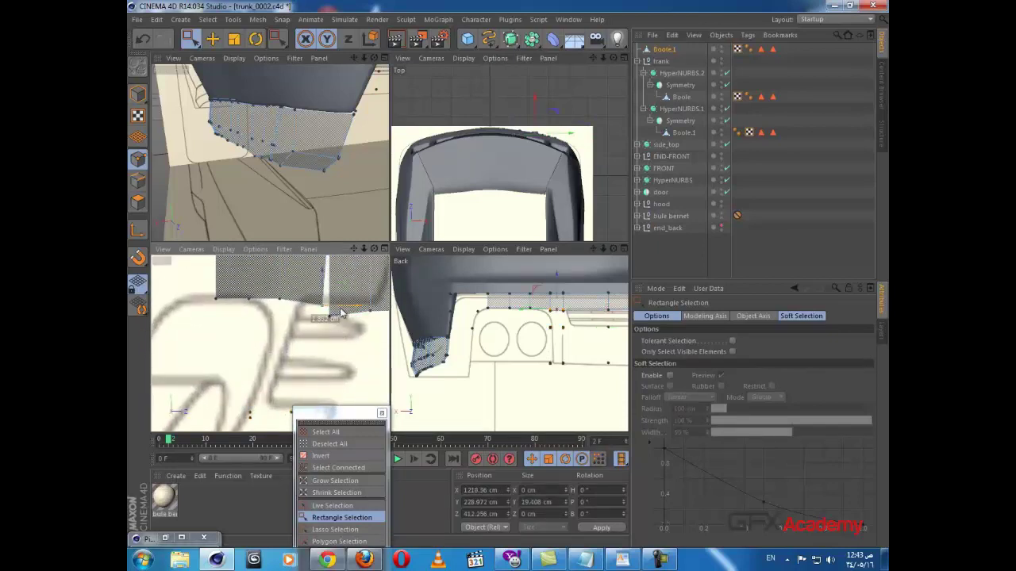
{"action": "scroll", "coordinate": [344, 318], "scroll_direction": "down", "scroll_amount": 3}
{"action": "middle_click_drag", "start_coordinate": [343, 321], "coordinate": [325, 358], "text": "alt"}
{"action": "scroll", "coordinate": [350, 349], "scroll_direction": "up", "scroll_amount": 4}
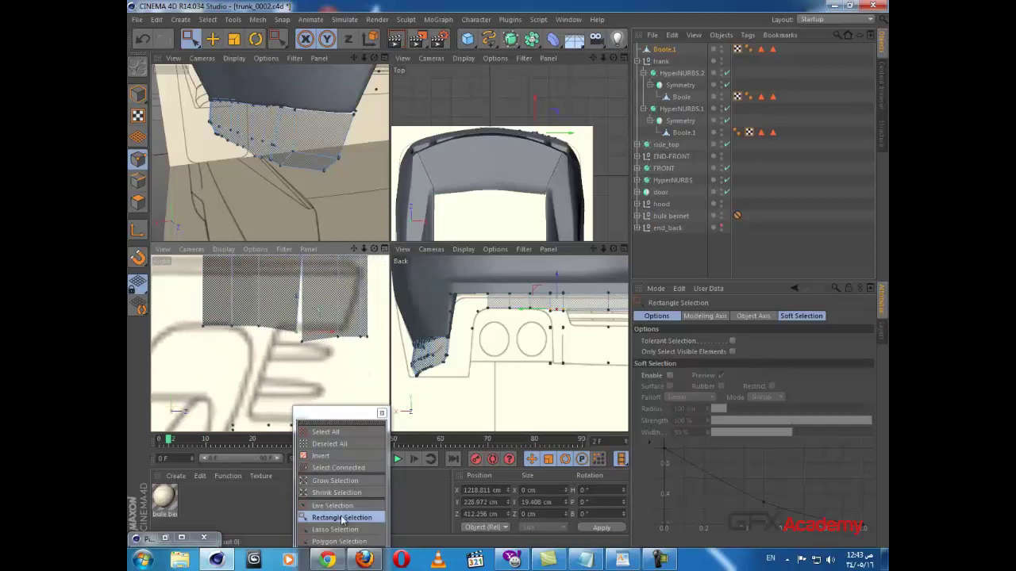
- Weld the split seam points at the lower edge of the upper strip to close the gap between its two parts
{"action": "left_click", "coordinate": [277, 39]}
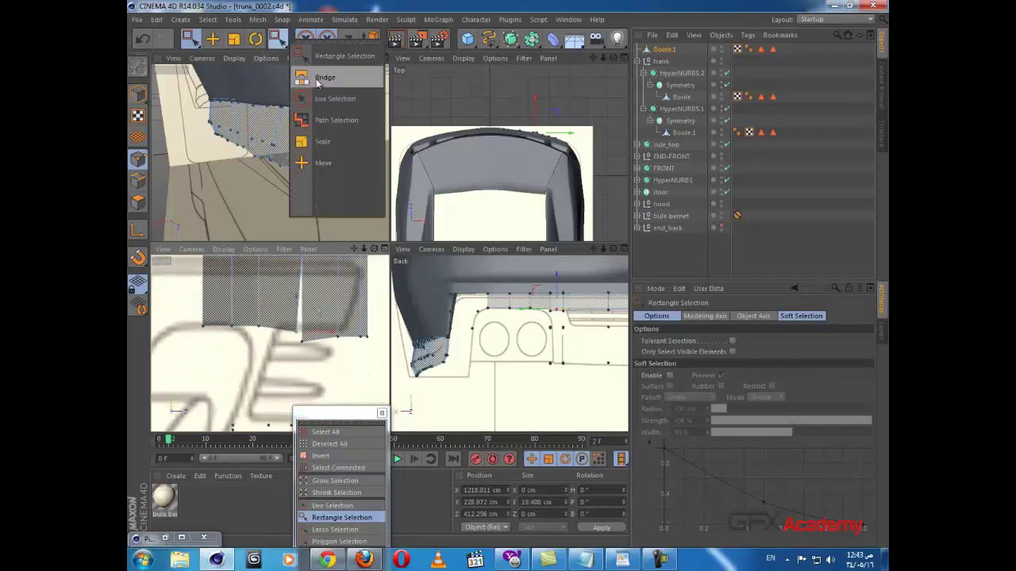
{"action": "right_click", "coordinate": [313, 188]}
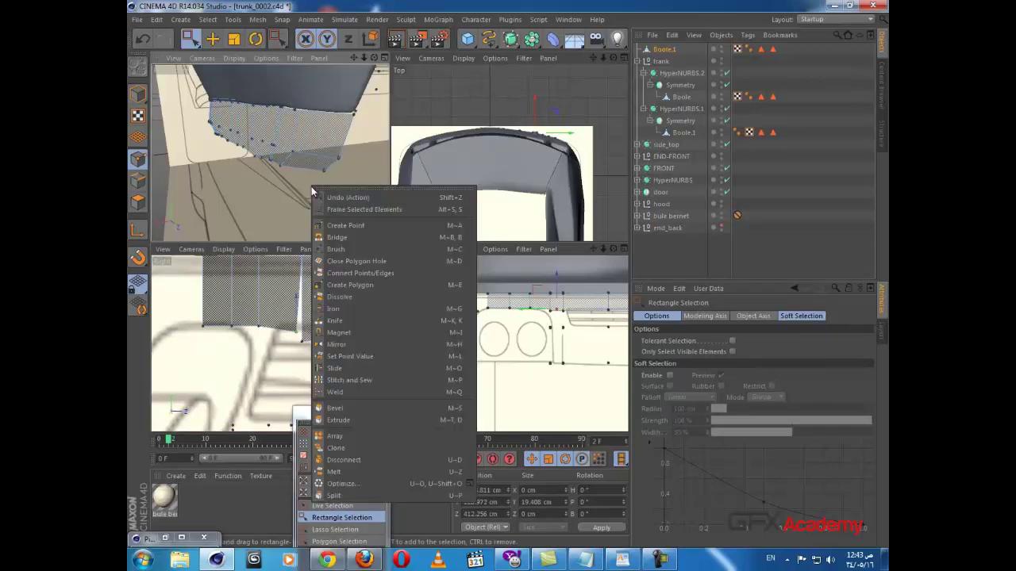
{"action": "left_click", "coordinate": [334, 392]}
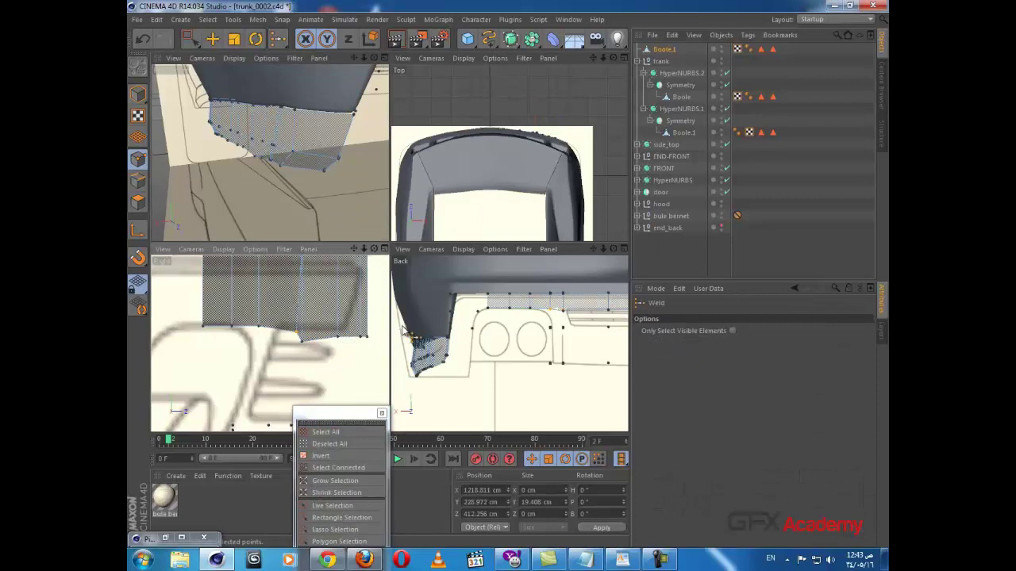
{"action": "key", "text": "ctrl+z"}
{"action": "middle_click_drag", "start_coordinate": [315, 292], "coordinate": [305, 360], "text": "alt"}
{"action": "scroll", "coordinate": [310, 346], "scroll_direction": "up", "scroll_amount": 3}
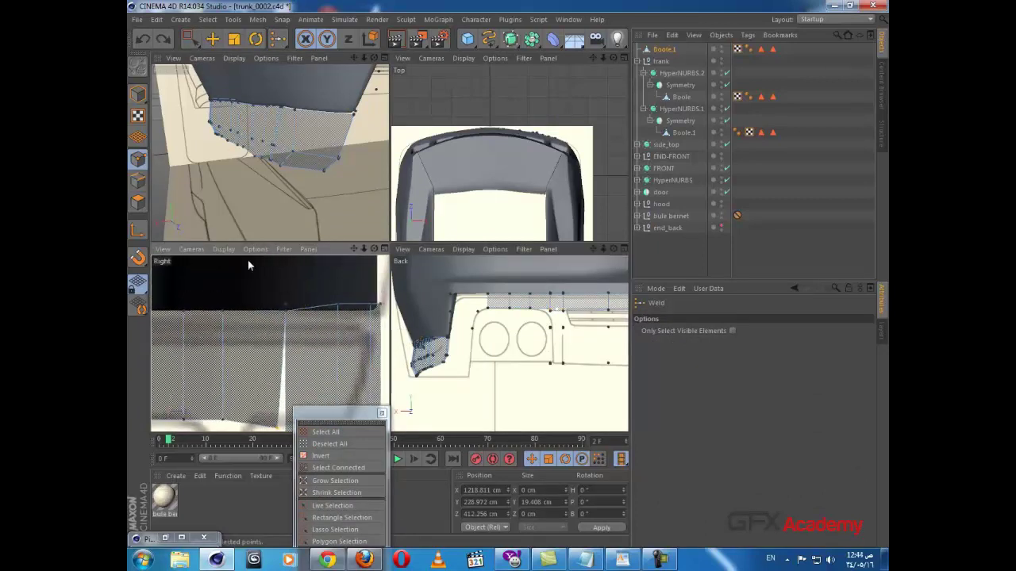
{"action": "scroll", "coordinate": [285, 340], "scroll_direction": "up", "scroll_amount": 5}
{"action": "middle_click_drag", "start_coordinate": [289, 313], "coordinate": [286, 387], "text": "alt"}
{"action": "scroll", "coordinate": [294, 342], "scroll_direction": "up", "scroll_amount": 4}
{"action": "scroll", "coordinate": [310, 347], "scroll_direction": "down", "scroll_amount": 5}
{"action": "middle_click_drag", "start_coordinate": [311, 352], "coordinate": [305, 234], "text": "alt"}
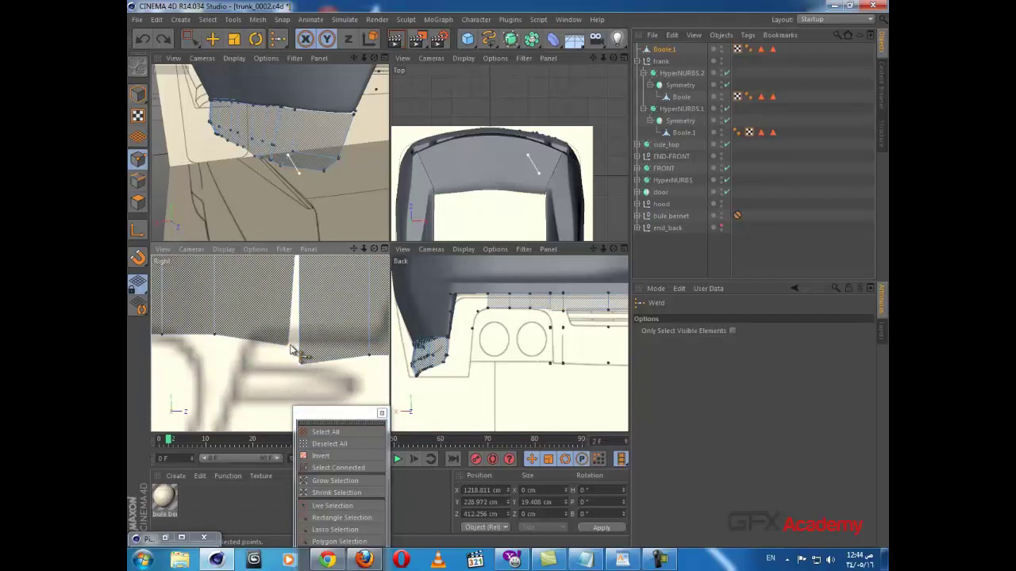
- Raise the low point beside the welded seam into line with the strip's lower edge
{"action": "key", "text": "e"}
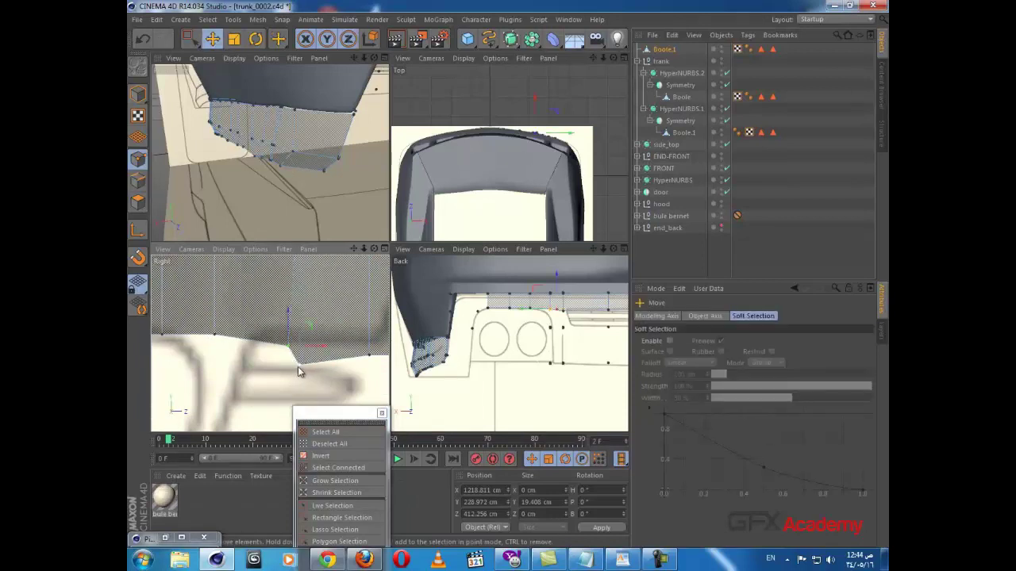
{"action": "left_click", "coordinate": [298, 367]}
{"action": "left_click_drag", "start_coordinate": [299, 336], "coordinate": [298, 319]}
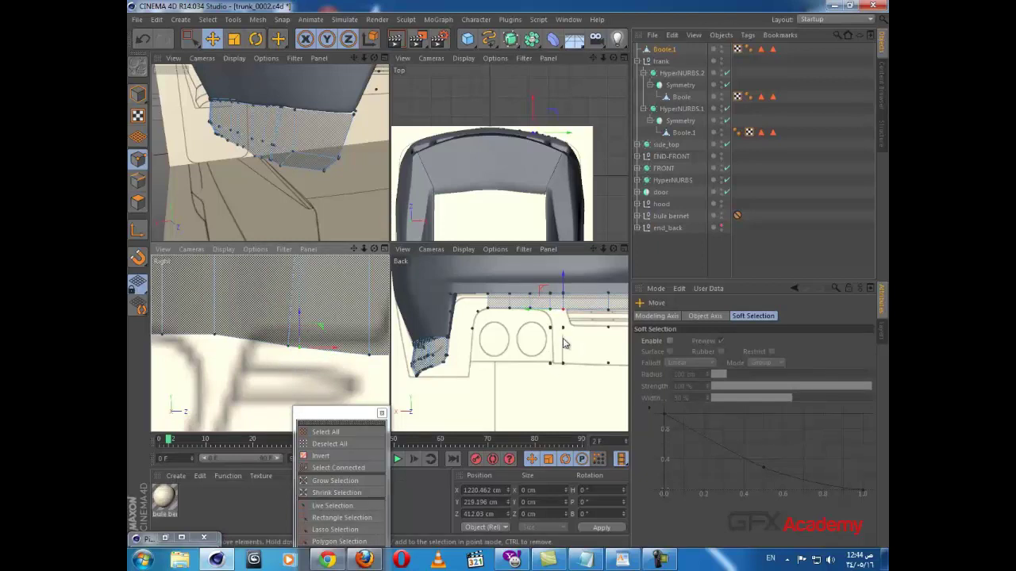
- Select the rearmost lower corner points of the upper strip and move them forward to the blueprint line in the Right view
{"action": "scroll", "coordinate": [316, 341], "scroll_direction": "down", "scroll_amount": 6}
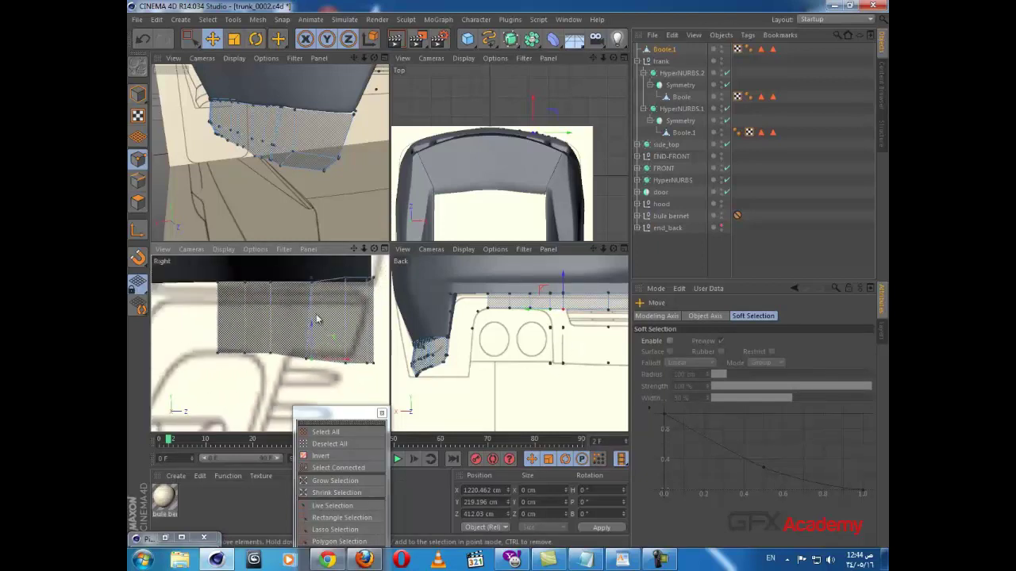
{"action": "middle_click_drag", "start_coordinate": [318, 314], "coordinate": [252, 344], "text": "alt"}
{"action": "middle_click_drag", "start_coordinate": [315, 319], "coordinate": [382, 261], "text": "alt"}
{"action": "scroll", "coordinate": [361, 301], "scroll_direction": "down", "scroll_amount": 1}
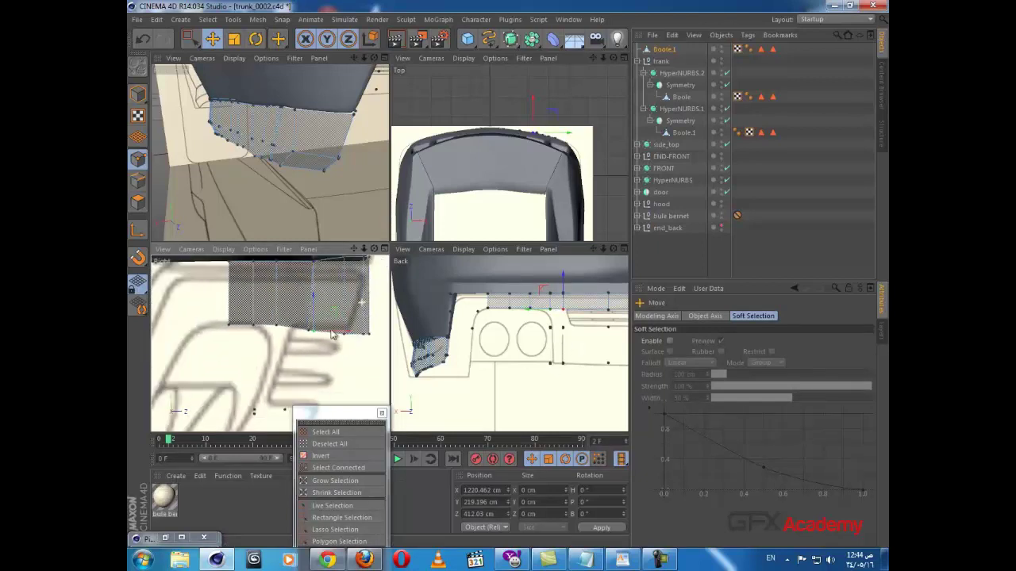
{"action": "left_click", "coordinate": [186, 41]}
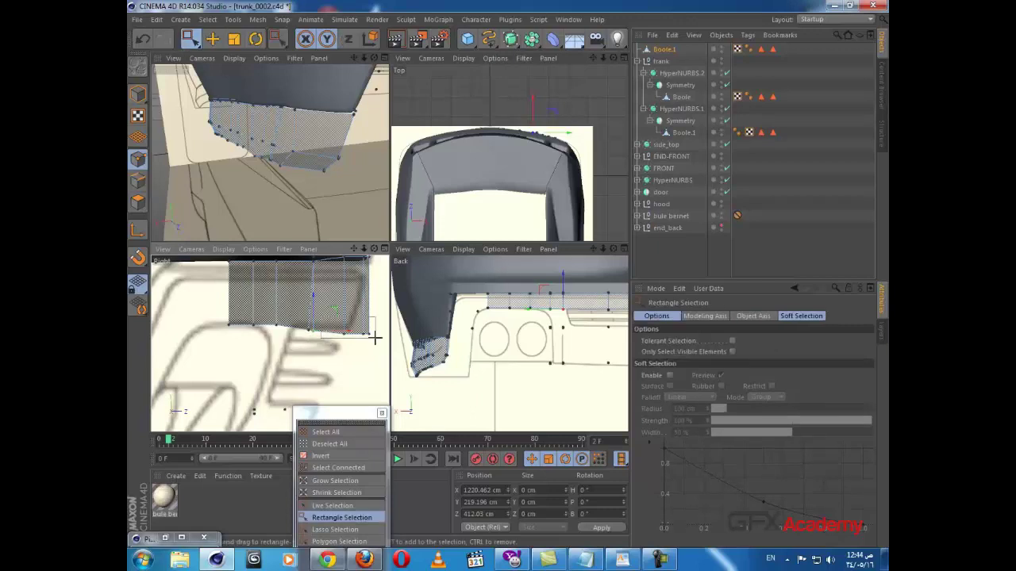
{"action": "left_click_drag", "start_coordinate": [376, 338], "coordinate": [338, 334]}
{"action": "scroll", "coordinate": [335, 372], "scroll_direction": "down", "scroll_amount": 2}
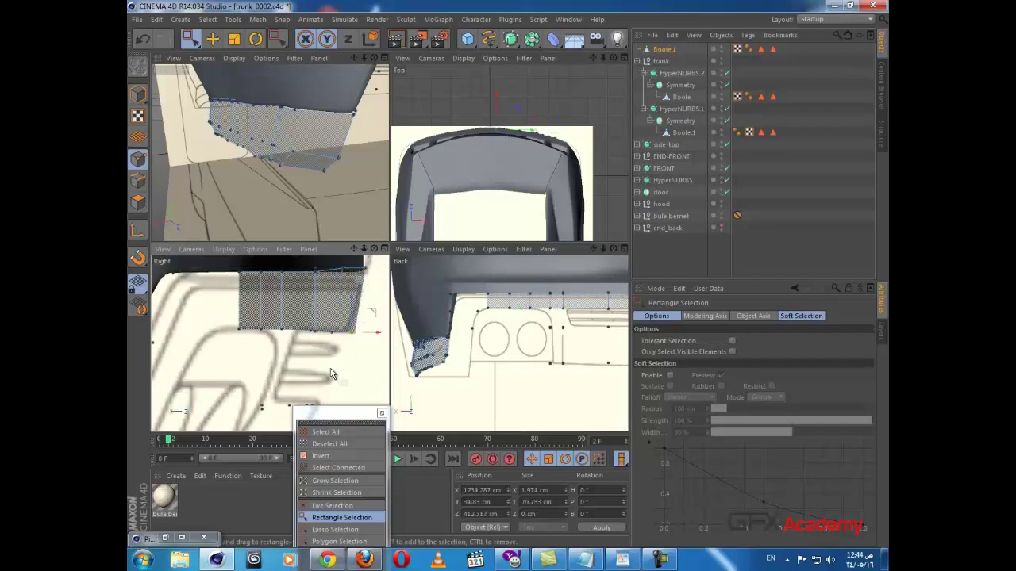
- Bridge the middle row of points to the bottom row in the Back view, from the bumper's center out to the exhaust cutout
{"action": "middle_click_drag", "start_coordinate": [323, 386], "coordinate": [346, 315], "text": "alt"}
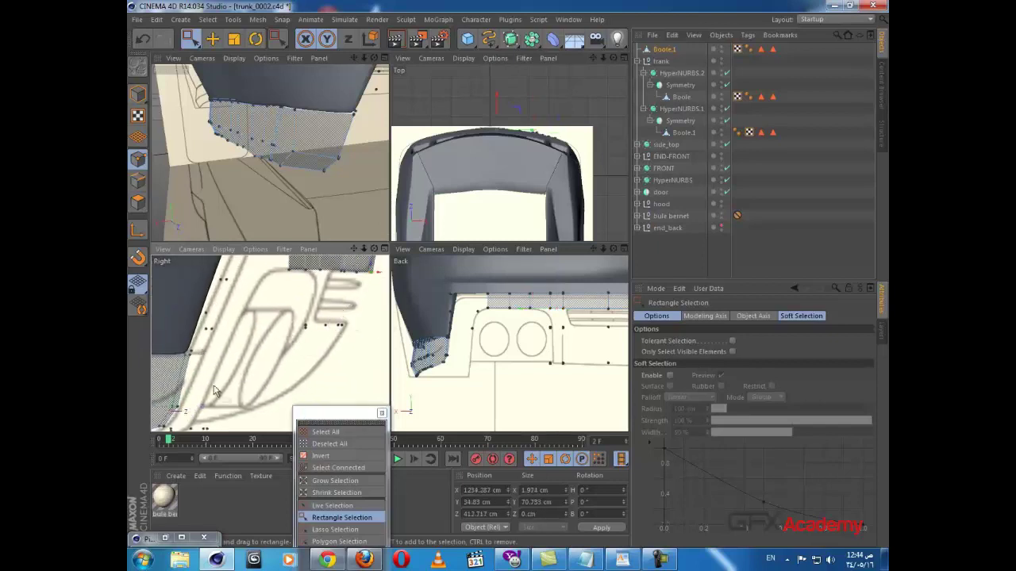
{"action": "middle_click_drag", "start_coordinate": [225, 390], "coordinate": [278, 313], "text": "alt"}
{"action": "middle_click_drag", "start_coordinate": [513, 369], "coordinate": [400, 379], "text": "alt"}
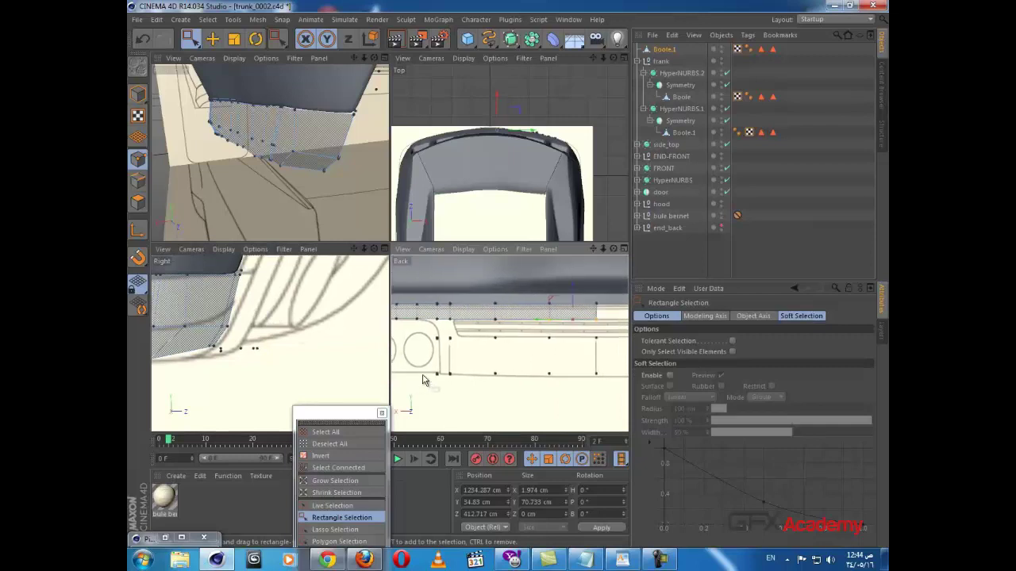
{"action": "key", "text": "b"}
{"action": "scroll", "coordinate": [479, 361], "scroll_direction": "up", "scroll_amount": 1}
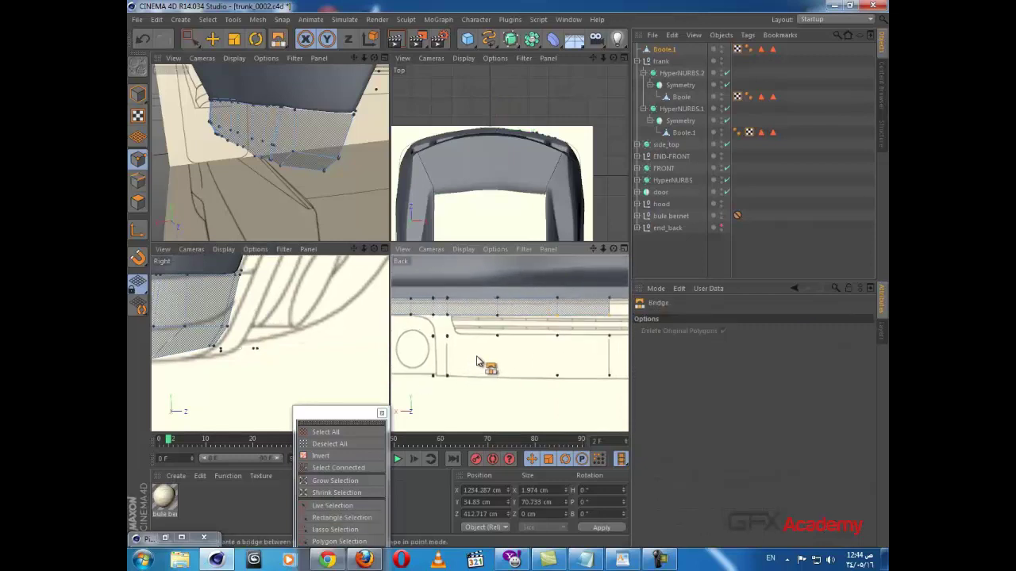
{"action": "left_click_drag", "start_coordinate": [610, 341], "coordinate": [611, 379]}
{"action": "scroll", "coordinate": [579, 343], "scroll_direction": "up", "scroll_amount": 1}
{"action": "left_click_drag", "start_coordinate": [556, 336], "coordinate": [555, 380]}
{"action": "left_click_drag", "start_coordinate": [492, 339], "coordinate": [487, 380]}
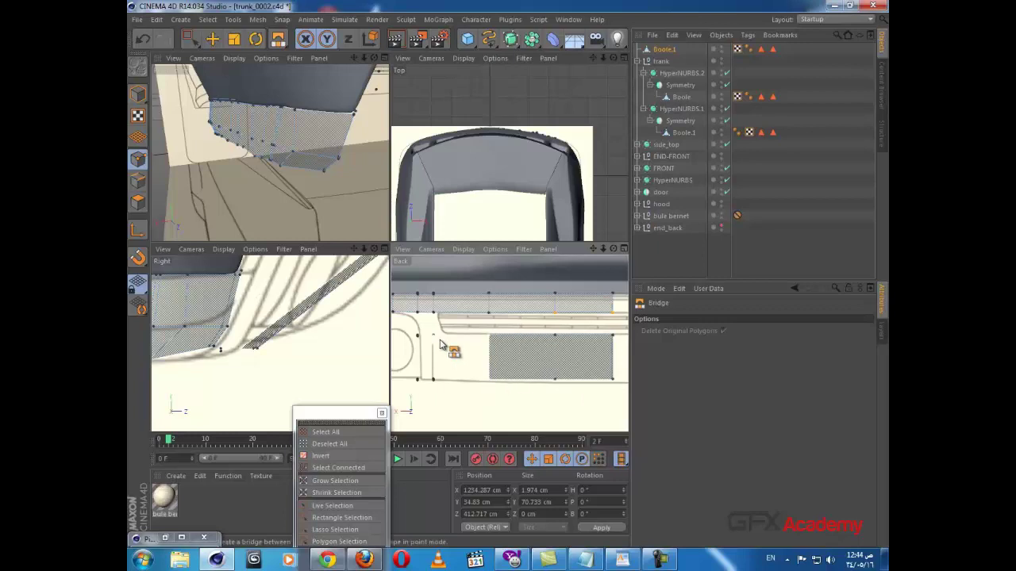
{"action": "left_click_drag", "start_coordinate": [435, 339], "coordinate": [434, 380]}
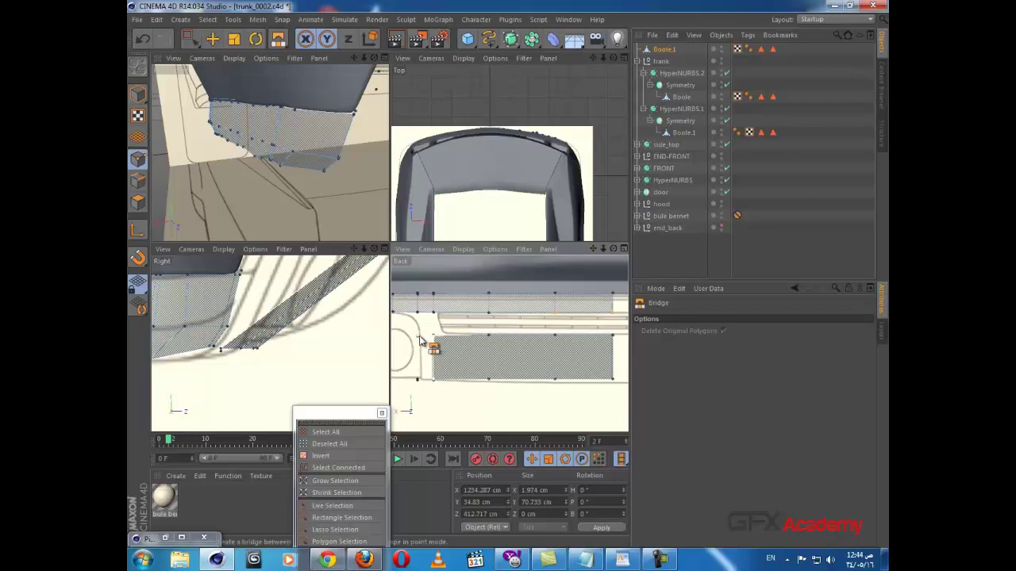
{"action": "left_click_drag", "start_coordinate": [420, 338], "coordinate": [420, 381]}
- Bridge the narrow column beside the exhaust cutout between the upper strip and the lower panel, undoing a misplaced bridge
{"action": "scroll", "coordinate": [440, 383], "scroll_direction": "down", "scroll_amount": 1}
{"action": "middle_click_drag", "start_coordinate": [456, 354], "coordinate": [510, 334], "text": "alt"}
{"action": "scroll", "coordinate": [511, 334], "scroll_direction": "up", "scroll_amount": 2}
{"action": "left_click_drag", "start_coordinate": [490, 312], "coordinate": [492, 335]}
{"action": "key", "text": "ctrl+z"}
{"action": "key", "text": "space"}
{"action": "key", "text": "space"}
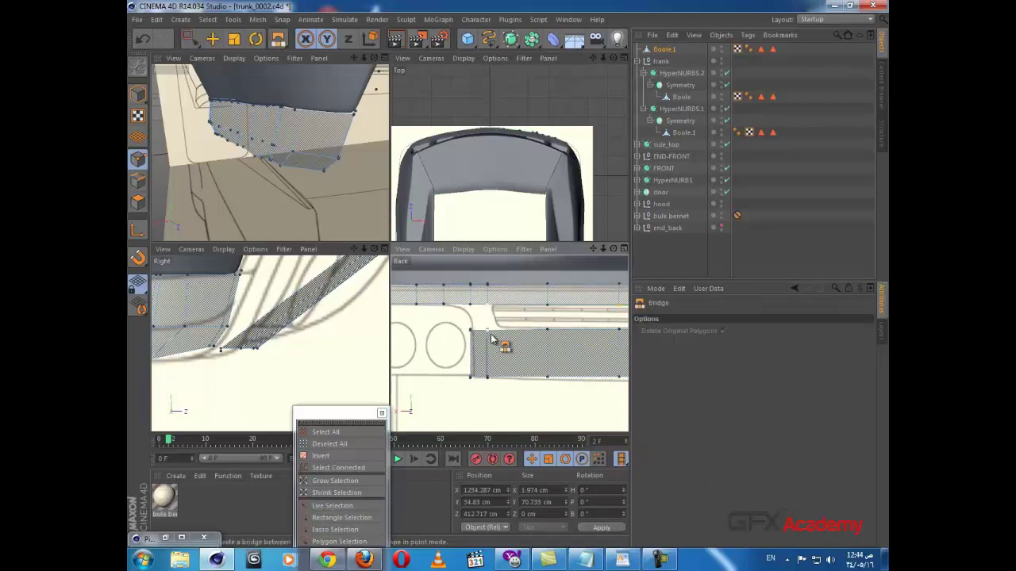
{"action": "scroll", "coordinate": [474, 343], "scroll_direction": "down", "scroll_amount": 3}
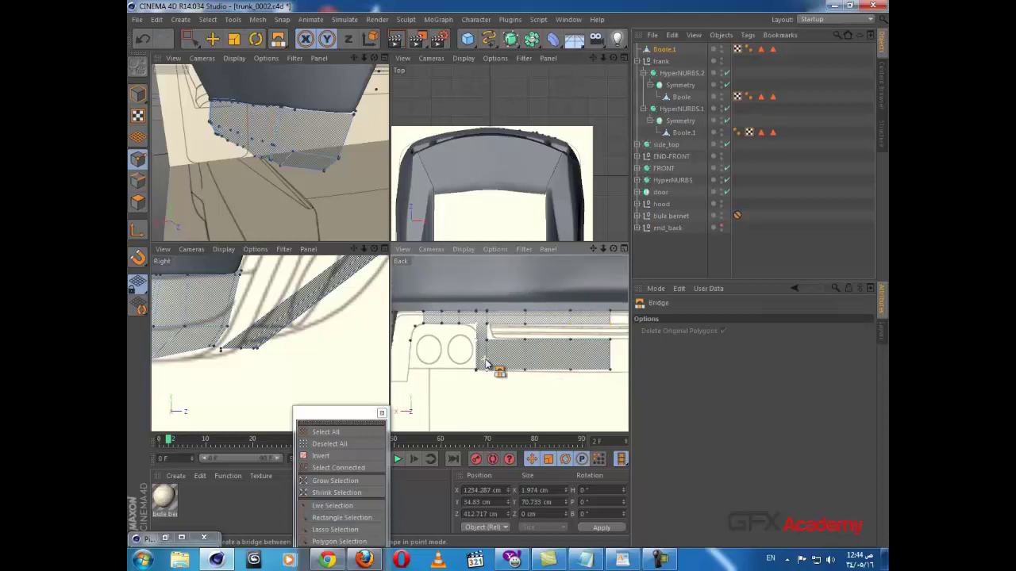
- Copy the cutout's outer corner point up to the rear panel edge and move the cutout outline points rearward to the blueprint in the Right view
{"action": "middle_click_drag", "start_coordinate": [474, 357], "coordinate": [576, 360], "text": "alt"}
{"action": "scroll", "coordinate": [526, 329], "scroll_direction": "up", "scroll_amount": 2}
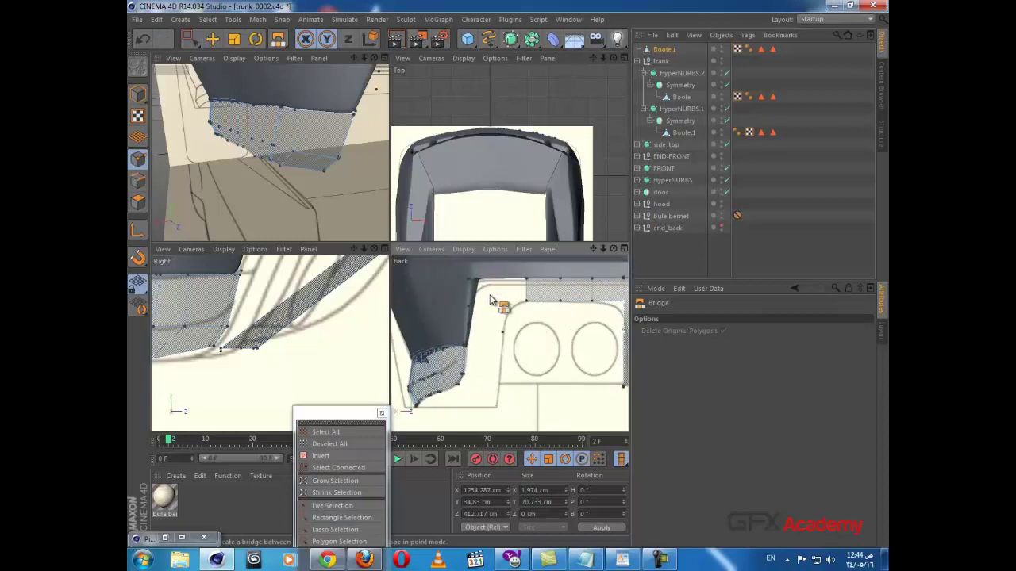
{"action": "key", "text": "space"}
{"action": "key", "text": "space"}
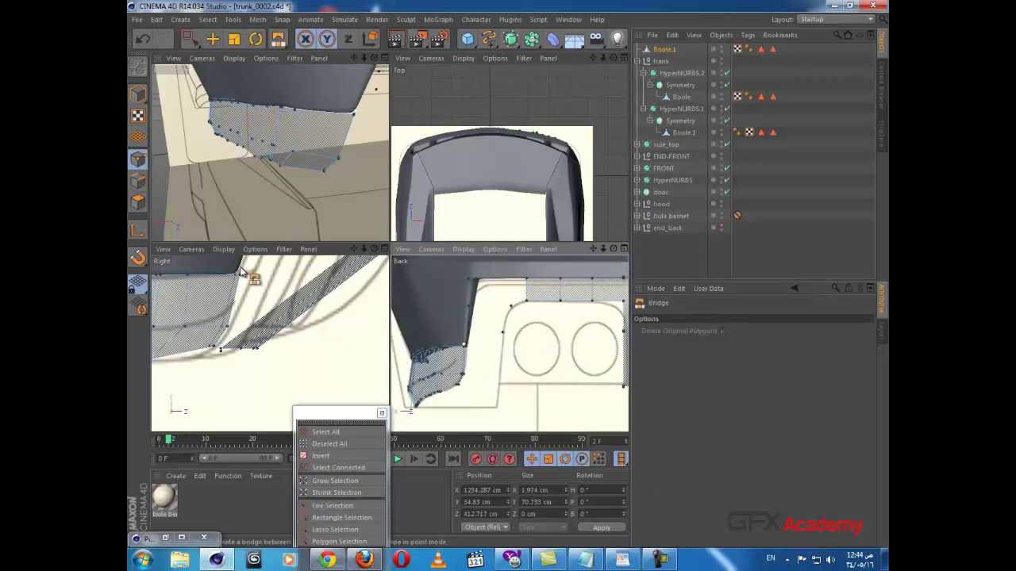
{"action": "middle_click_drag", "start_coordinate": [321, 325], "coordinate": [296, 454], "text": "alt"}
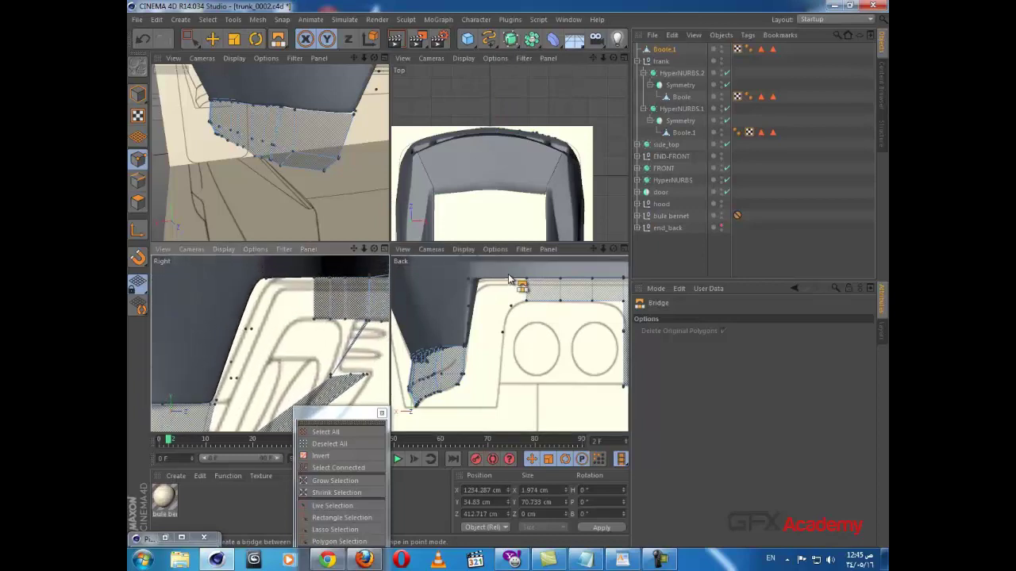
{"action": "left_click", "coordinate": [213, 39]}
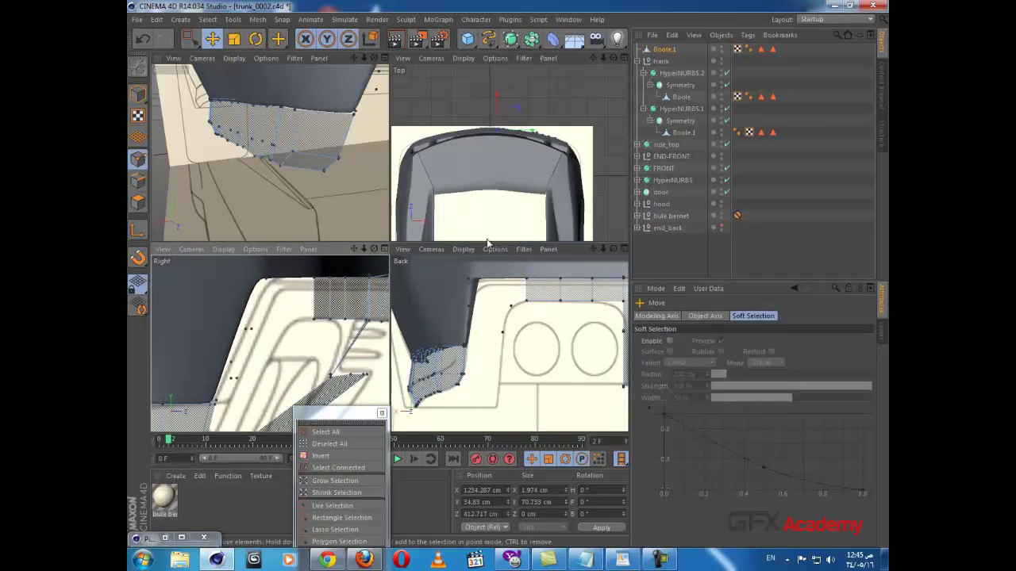
{"action": "left_click_drag", "start_coordinate": [190, 39], "coordinate": [270, 77]}
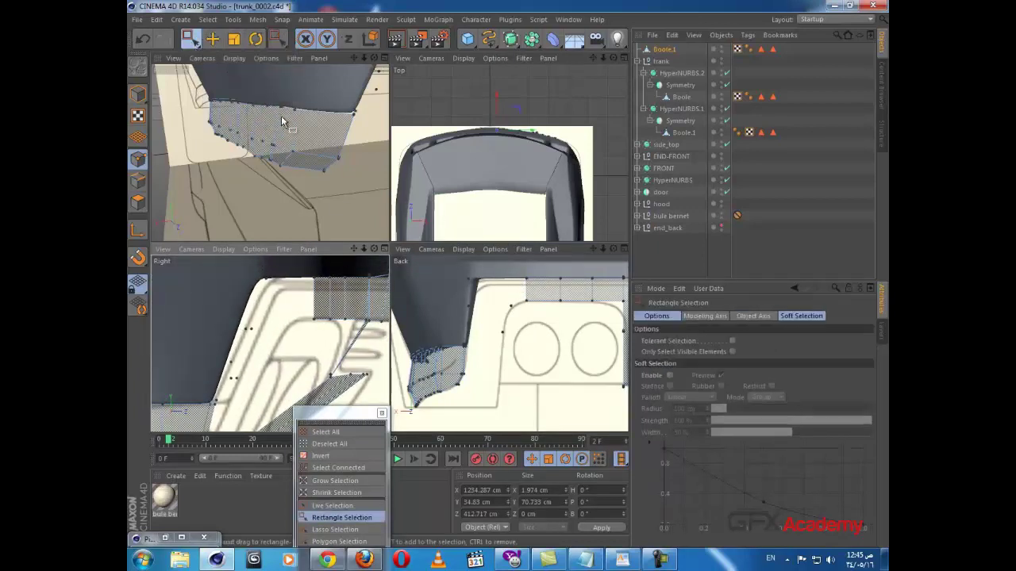
{"action": "left_click", "coordinate": [511, 304]}
{"action": "left_click_drag", "start_coordinate": [513, 280], "coordinate": [509, 254], "text": "ctrl"}
{"action": "left_click_drag", "start_coordinate": [288, 289], "coordinate": [284, 263]}
{"action": "left_click_drag", "start_coordinate": [249, 324], "coordinate": [312, 339]}
{"action": "left_click_drag", "start_coordinate": [247, 391], "coordinate": [274, 386]}
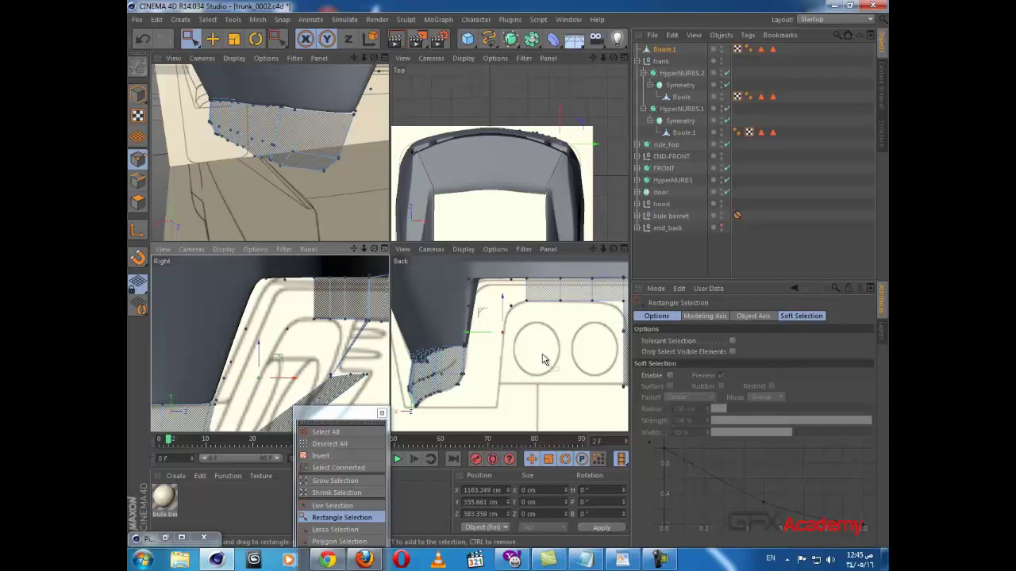
- Bridge the bumper's upper strip outward to the copied edge point and the exhaust cutout's rounded corner point in the Back view
{"action": "key", "text": "b"}
{"action": "scroll", "coordinate": [514, 303], "scroll_direction": "up", "scroll_amount": 2}
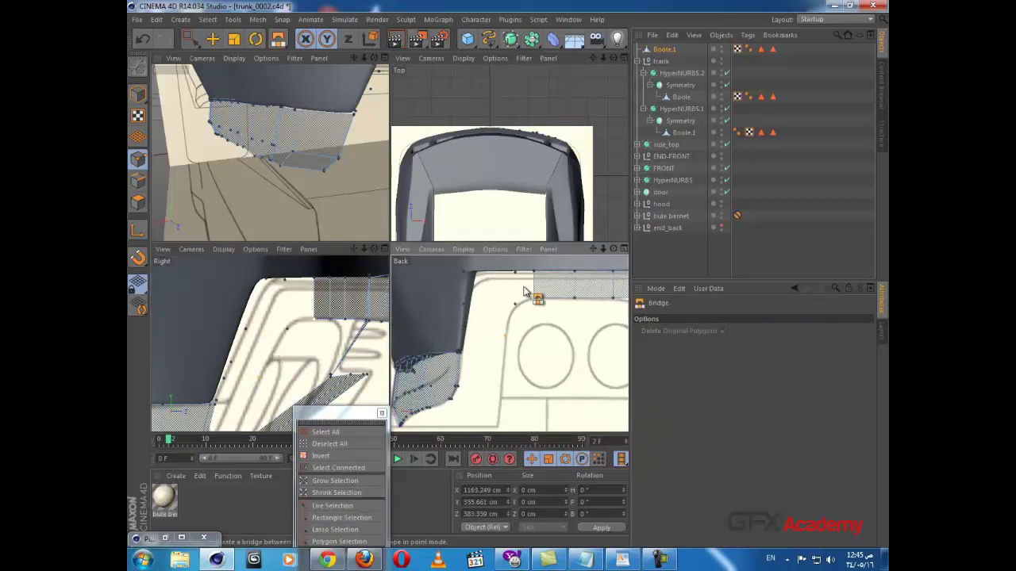
{"action": "middle_click_drag", "start_coordinate": [527, 322], "coordinate": [508, 357], "text": "alt"}
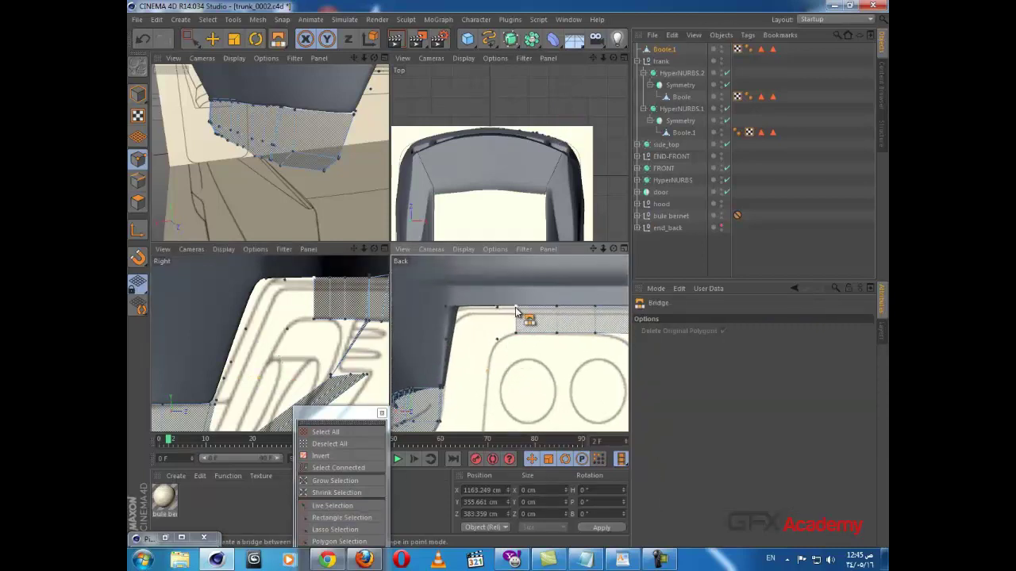
{"action": "left_click_drag", "start_coordinate": [516, 308], "coordinate": [498, 341]}
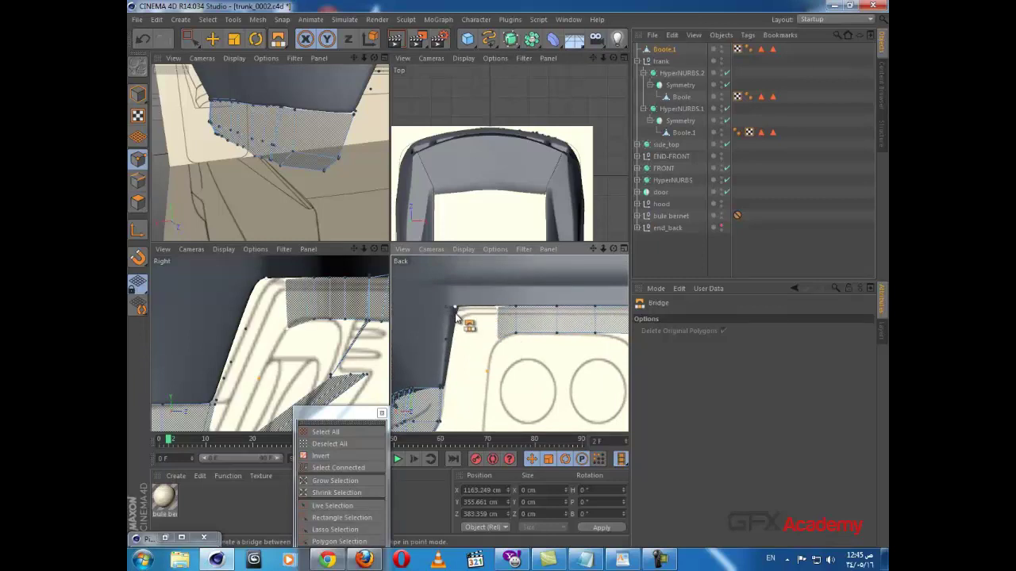
- Try bridging the strip to the stray point at the rear panel's inner corner, undo it, and delete that point
{"action": "scroll", "coordinate": [458, 314], "scroll_direction": "up", "scroll_amount": 2}
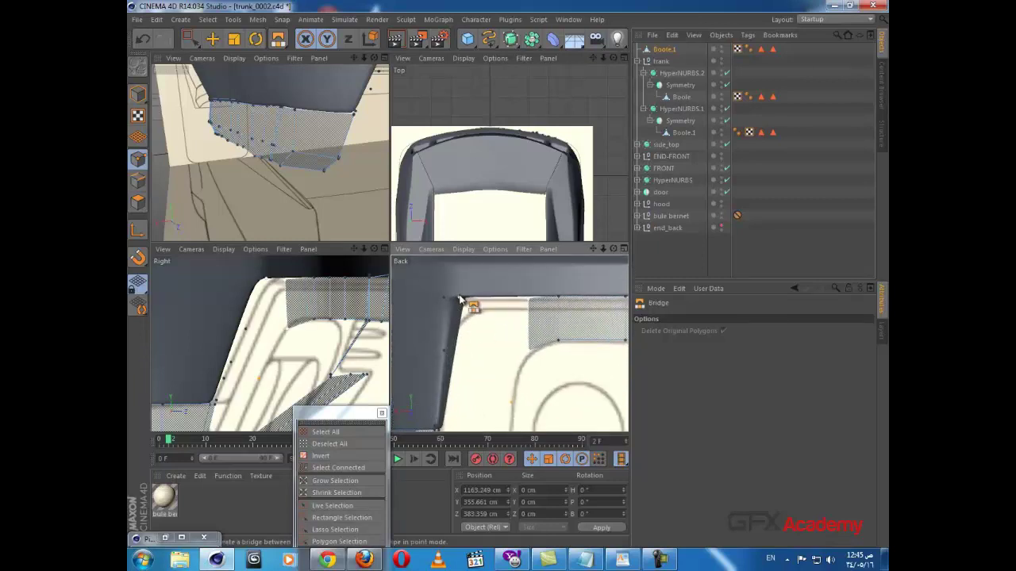
{"action": "left_click_drag", "start_coordinate": [460, 297], "coordinate": [469, 323]}
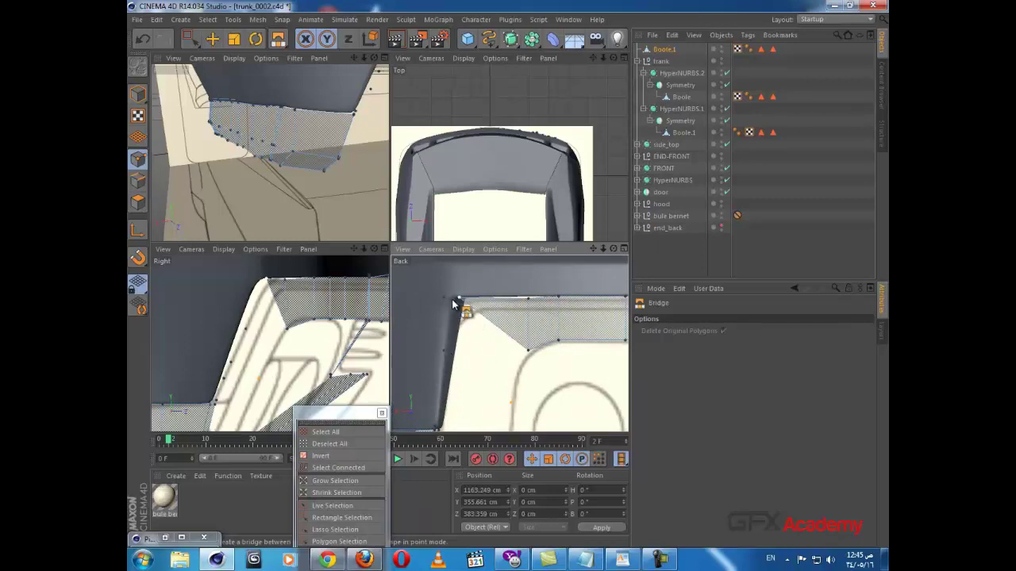
{"action": "key", "text": "ctrl+z"}
{"action": "key", "text": "e"}
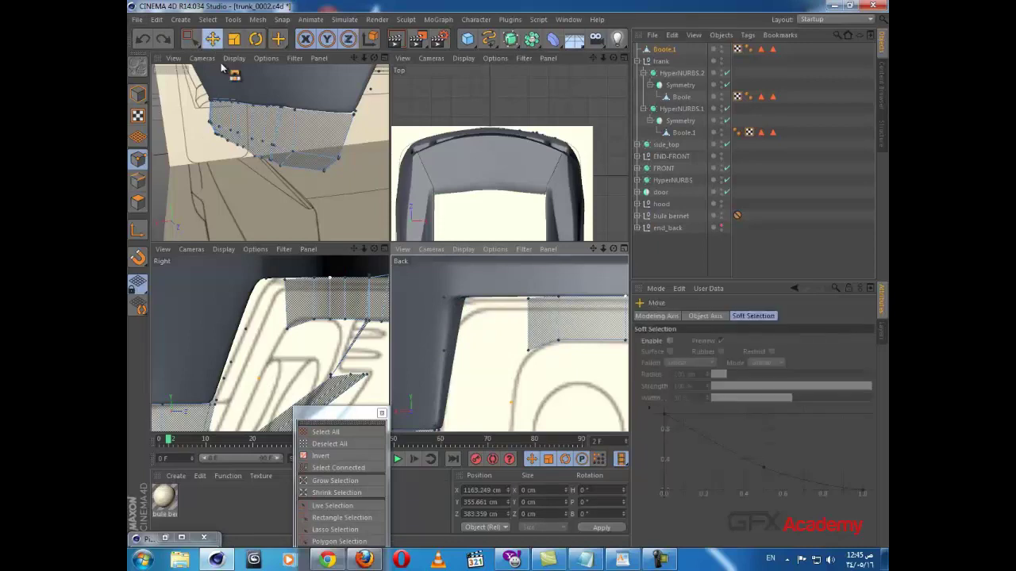
{"action": "left_click", "coordinate": [462, 299]}
{"action": "key", "text": "Delete"}
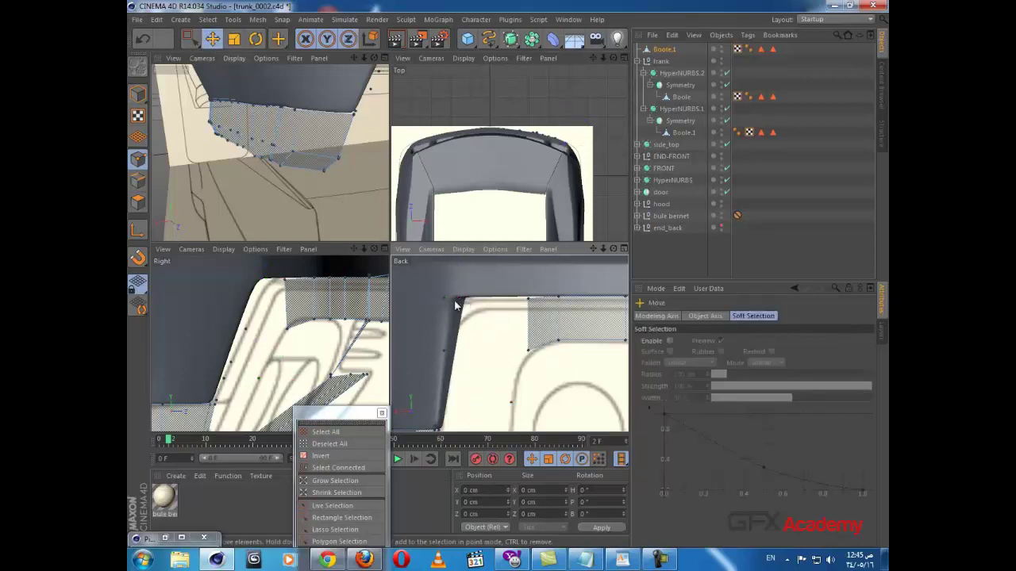
- Bridge the strip out to the rear panel's corner and down its side edge beside the exhaust cutout in the Back view
{"action": "key", "text": "b"}
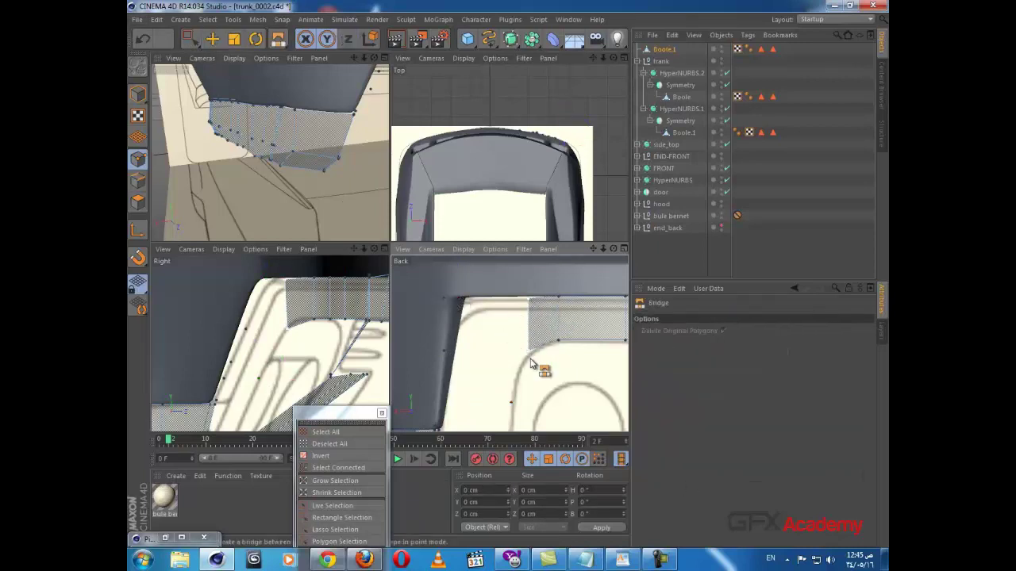
{"action": "left_click_drag", "start_coordinate": [447, 299], "coordinate": [446, 350]}
{"action": "scroll", "coordinate": [487, 367], "scroll_direction": "down", "scroll_amount": 2}
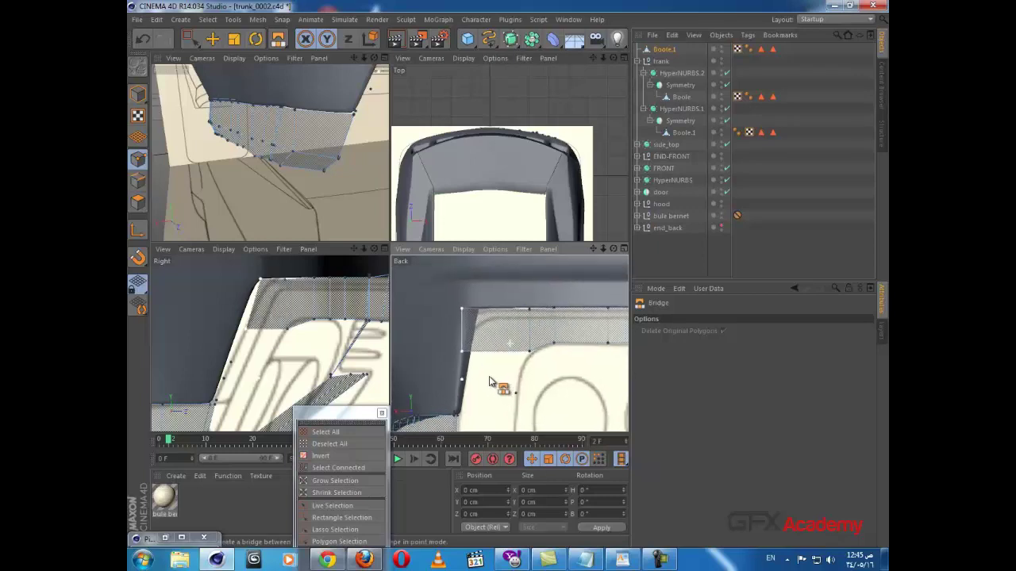
{"action": "middle_click_drag", "start_coordinate": [489, 378], "coordinate": [489, 337], "text": "alt"}
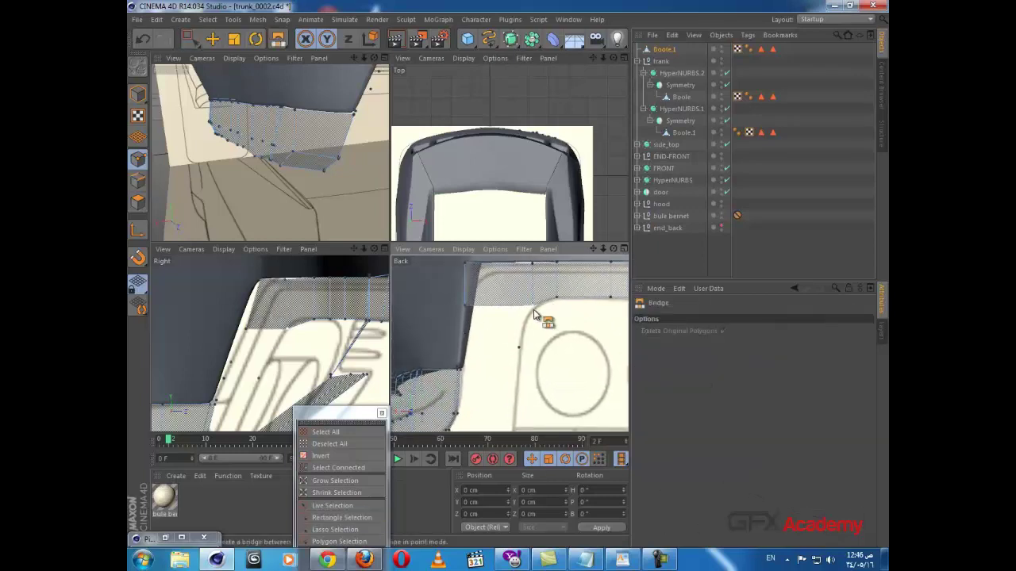
{"action": "left_click_drag", "start_coordinate": [517, 350], "coordinate": [468, 335]}
- Raise the cutout's lowest bridged point slightly to level the new column's lower edge in the Back view
{"action": "left_click", "coordinate": [214, 40]}
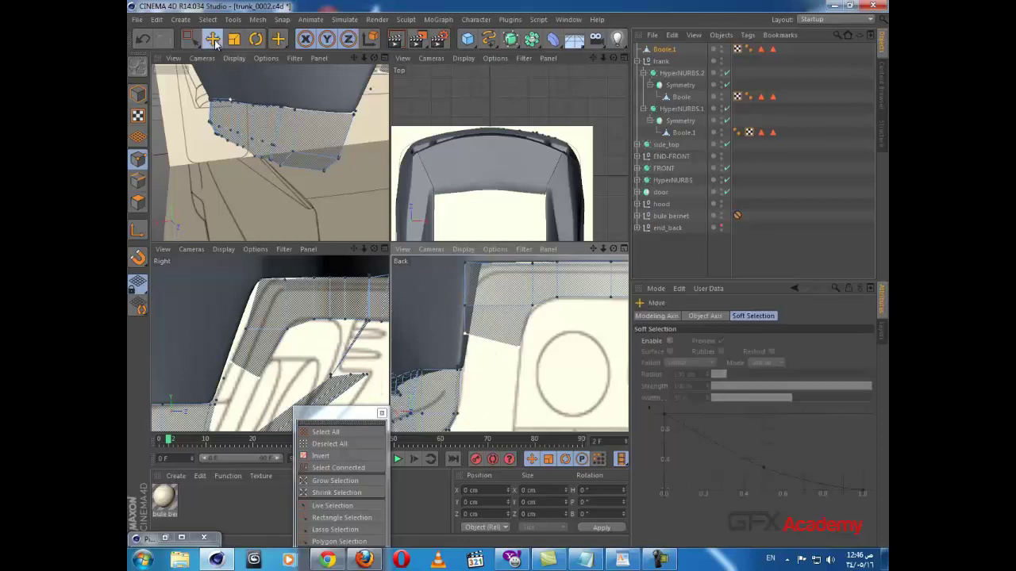
{"action": "left_click", "coordinate": [519, 348]}
{"action": "left_click_drag", "start_coordinate": [521, 327], "coordinate": [522, 316]}
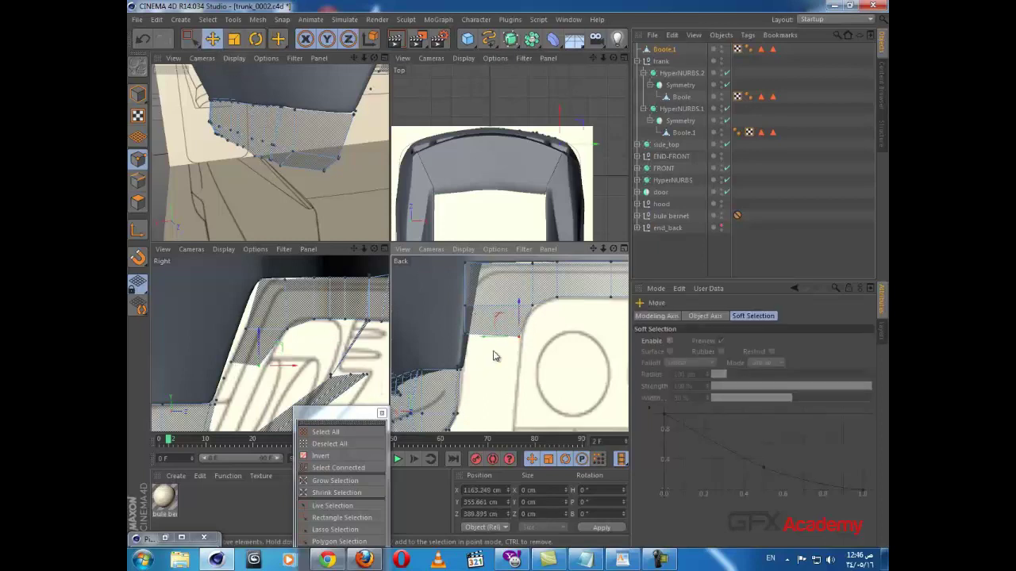
{"action": "scroll", "coordinate": [494, 357], "scroll_direction": "down", "scroll_amount": 2}
{"action": "middle_click_drag", "start_coordinate": [497, 389], "coordinate": [524, 362], "text": "alt"}
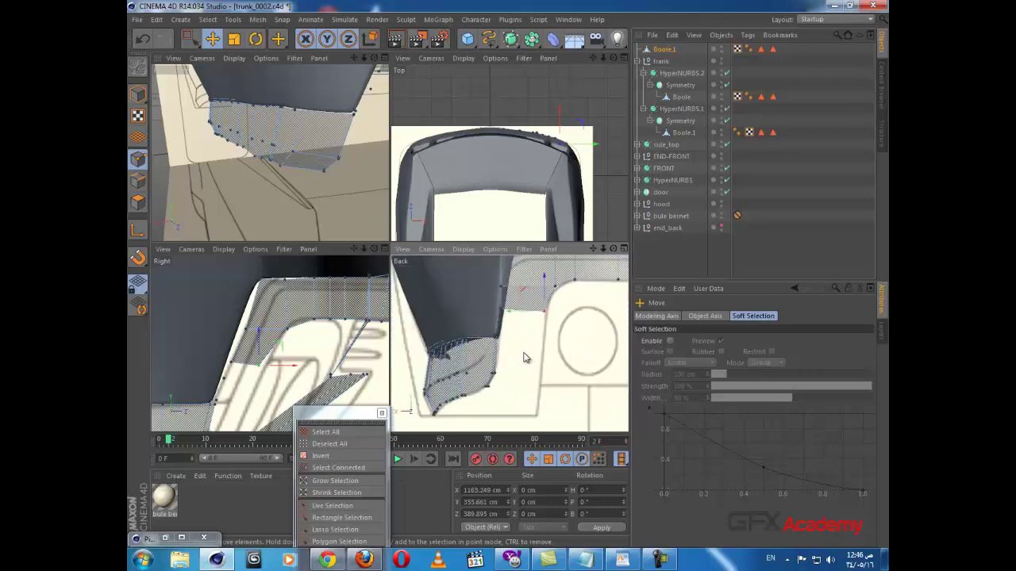
- Select all points of the bumper mesh and optimize them to merge coincident points
{"action": "scroll", "coordinate": [523, 353], "scroll_direction": "up", "scroll_amount": 3}
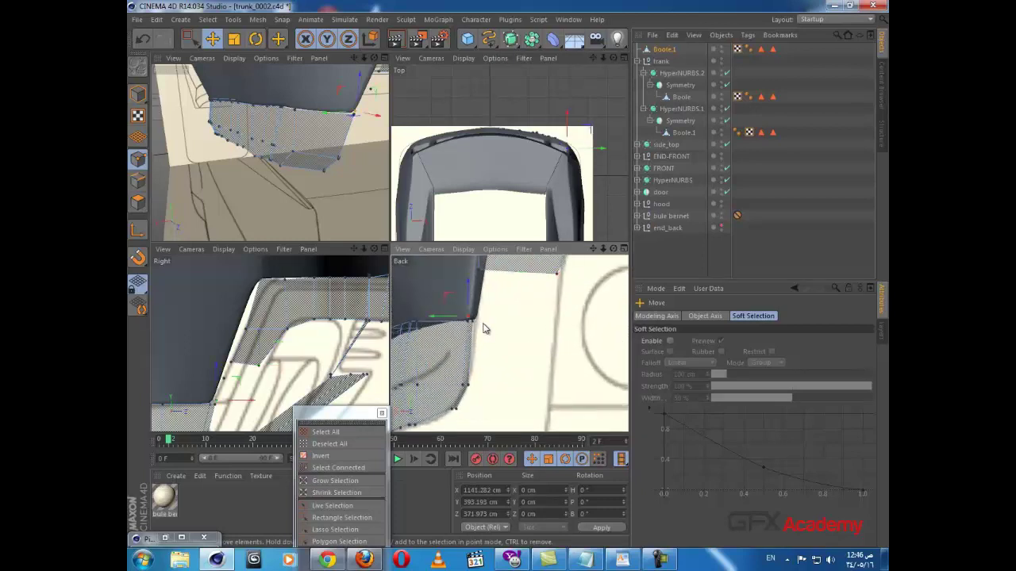
{"action": "scroll", "coordinate": [485, 334], "scroll_direction": "down", "scroll_amount": 2}
{"action": "middle_click_drag", "start_coordinate": [517, 361], "coordinate": [431, 346], "text": "alt"}
{"action": "scroll", "coordinate": [485, 370], "scroll_direction": "down", "scroll_amount": 3}
{"action": "scroll", "coordinate": [478, 360], "scroll_direction": "down", "scroll_amount": 2}
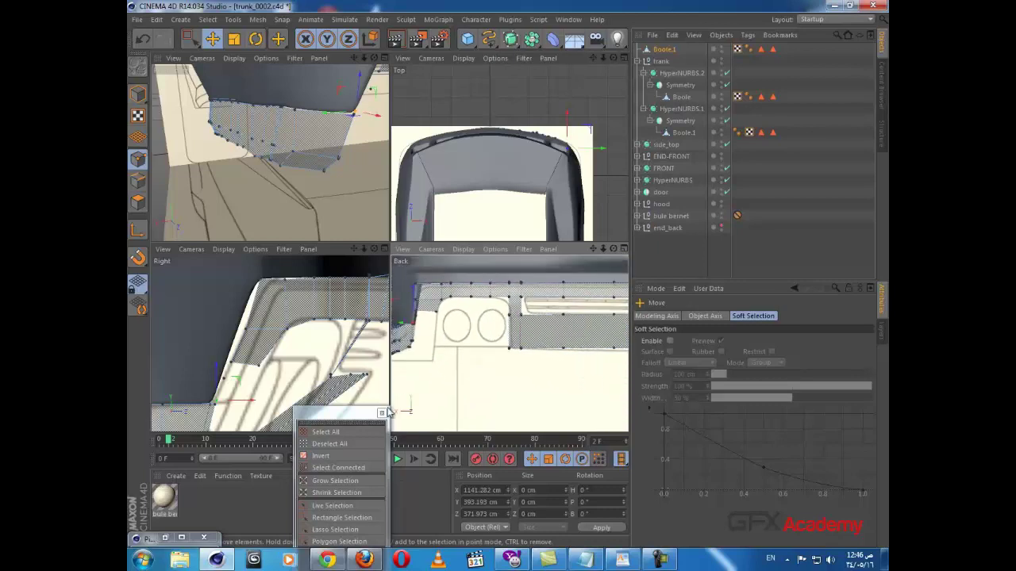
{"action": "left_click_drag", "start_coordinate": [356, 412], "coordinate": [340, 459]}
{"action": "scroll", "coordinate": [564, 347], "scroll_direction": "down", "scroll_amount": 4}
{"action": "mouse_move", "coordinate": [563, 347]}
{"action": "middle_mouse_down", "text": "alt"}
{"action": "mouse_move", "coordinate": [550, 362]}
{"action": "mouse_move", "coordinate": [396, 336]}
{"action": "mouse_move", "coordinate": [509, 339]}
{"action": "mouse_move", "coordinate": [563, 359]}
{"action": "middle_mouse_up", "text": "alt"}
{"action": "middle_click", "coordinate": [547, 373]}
{"action": "scroll", "coordinate": [540, 362], "scroll_direction": "down", "scroll_amount": 1}
{"action": "scroll", "coordinate": [482, 337], "scroll_direction": "up", "scroll_amount": 1}
{"action": "key", "text": "ctrl+a"}
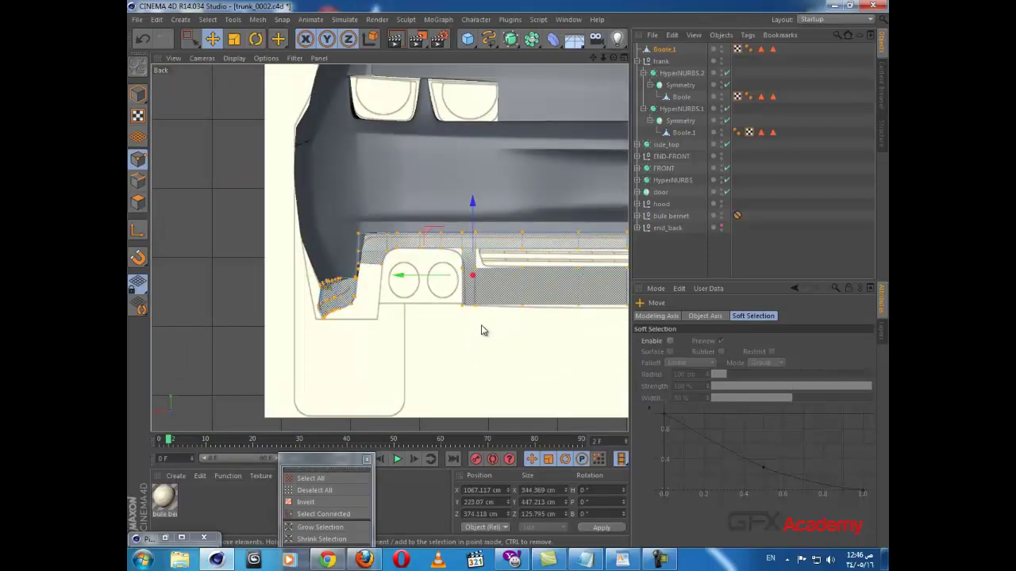
{"action": "right_click", "coordinate": [481, 326]}
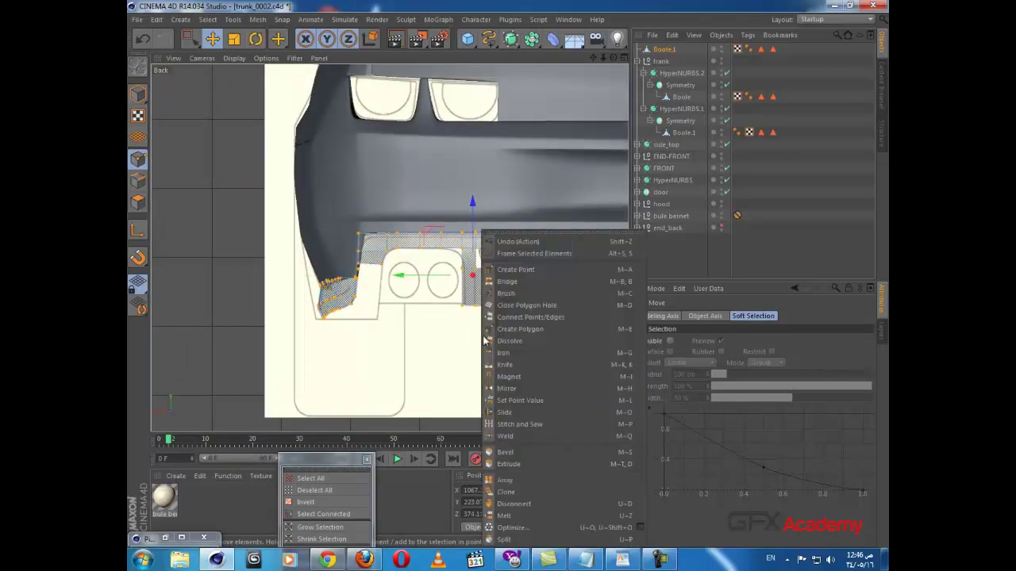
{"action": "left_click", "coordinate": [622, 528]}
- Copy the lower side section's edge points across to the exhaust cutout line and adjust the bottom copy in the Back view
{"action": "scroll", "coordinate": [444, 362], "scroll_direction": "up", "scroll_amount": 2}
{"action": "middle_click_drag", "start_coordinate": [411, 312], "coordinate": [477, 350], "text": "alt"}
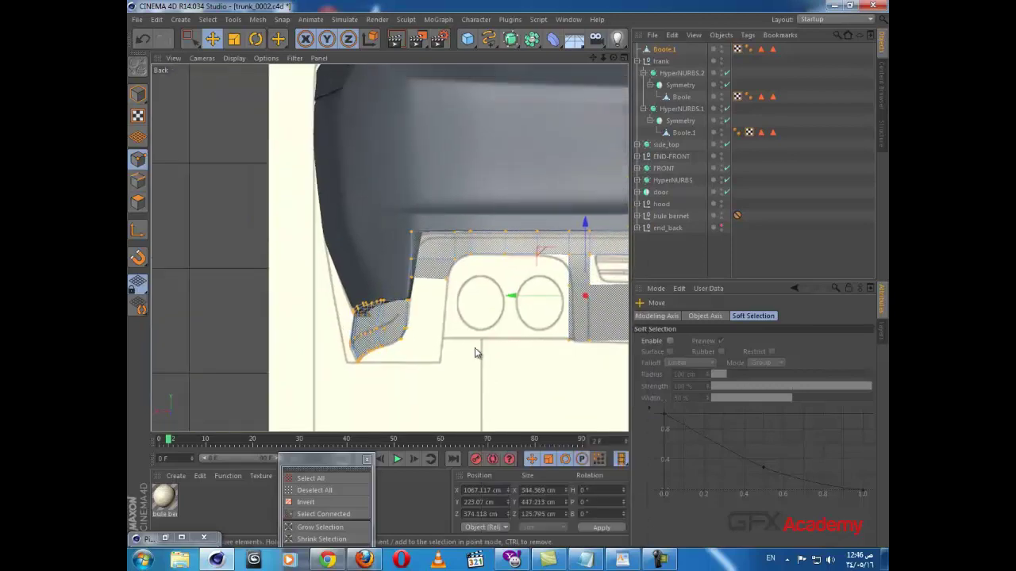
{"action": "scroll", "coordinate": [477, 350], "scroll_direction": "up", "scroll_amount": 2}
{"action": "left_click", "coordinate": [407, 294]}
{"action": "scroll", "coordinate": [347, 262], "scroll_direction": "up", "scroll_amount": 2}
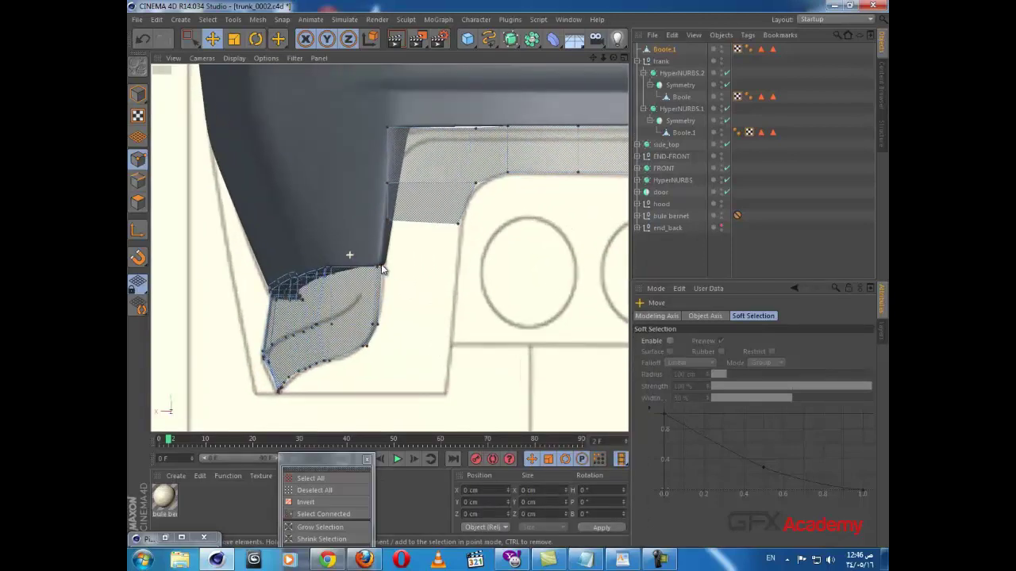
{"action": "left_click", "coordinate": [191, 39]}
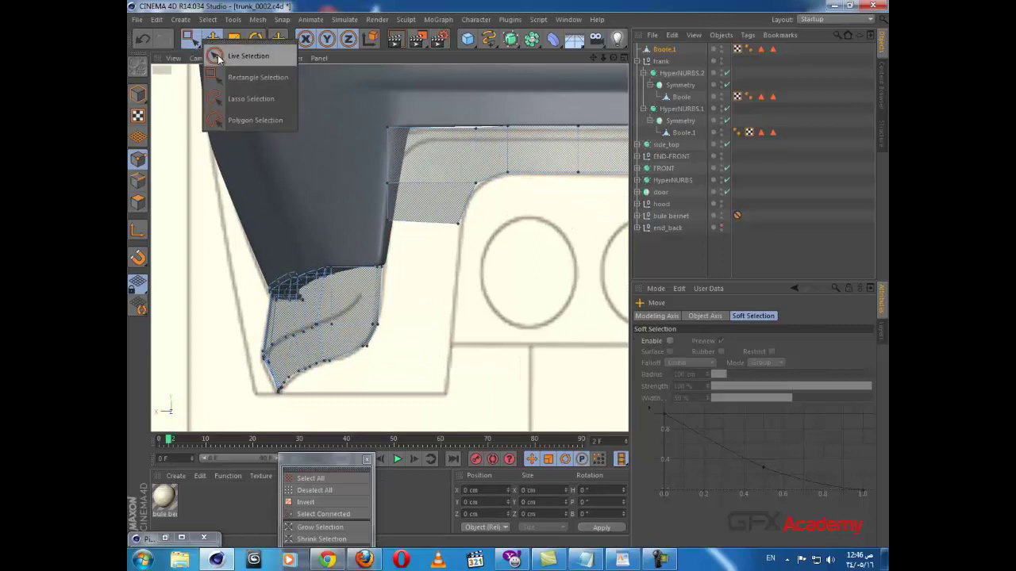
{"action": "left_click", "coordinate": [219, 55]}
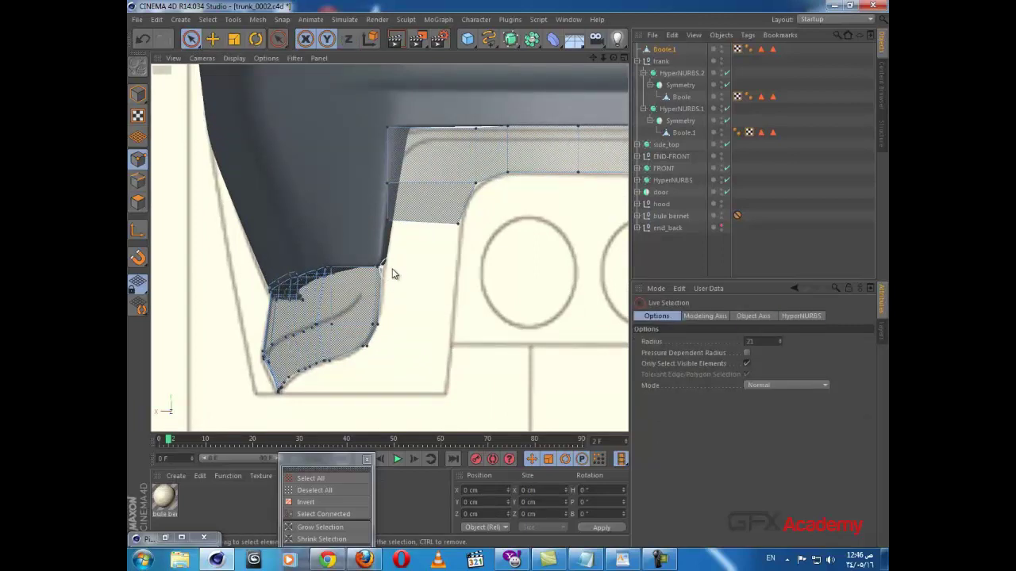
{"action": "left_click_drag", "start_coordinate": [377, 352], "coordinate": [375, 352]}
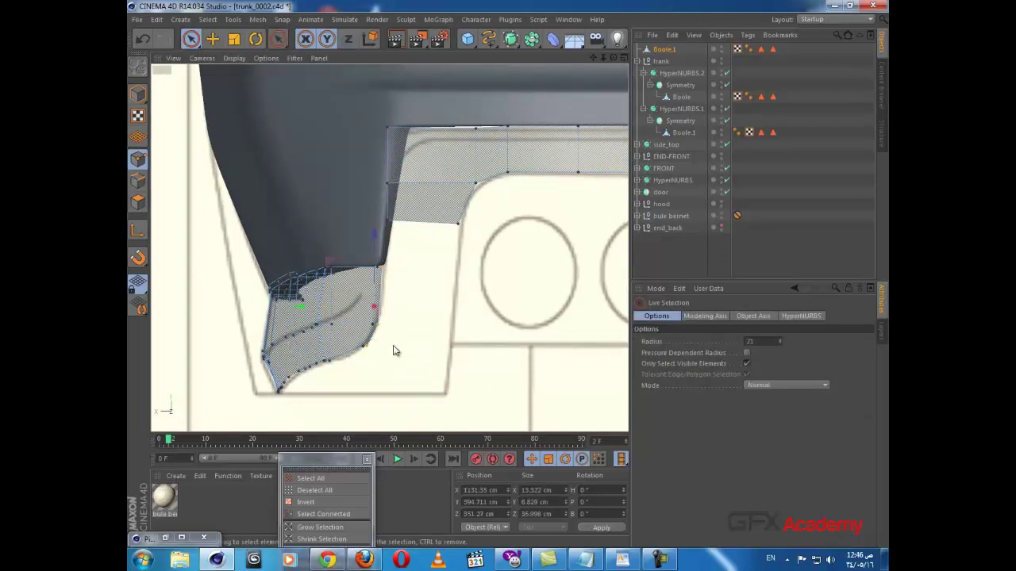
{"action": "left_click_drag", "start_coordinate": [328, 308], "coordinate": [418, 347], "text": "ctrl"}
{"action": "left_click", "coordinate": [435, 351]}
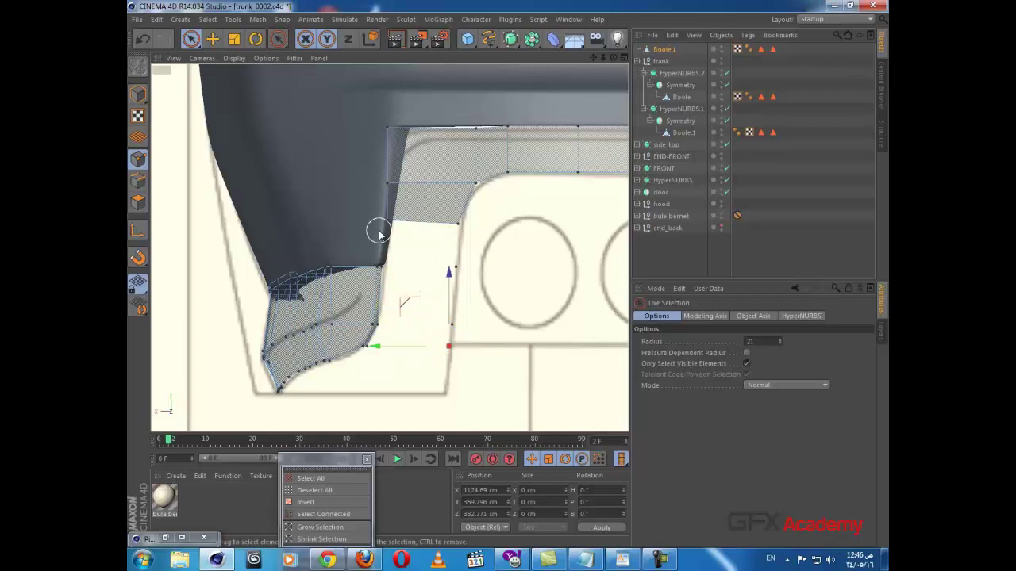
- Bridge the column beside the exhaust cutout downward, joining the lower side section's edge points to the copied cutout points
{"action": "key", "text": "b"}
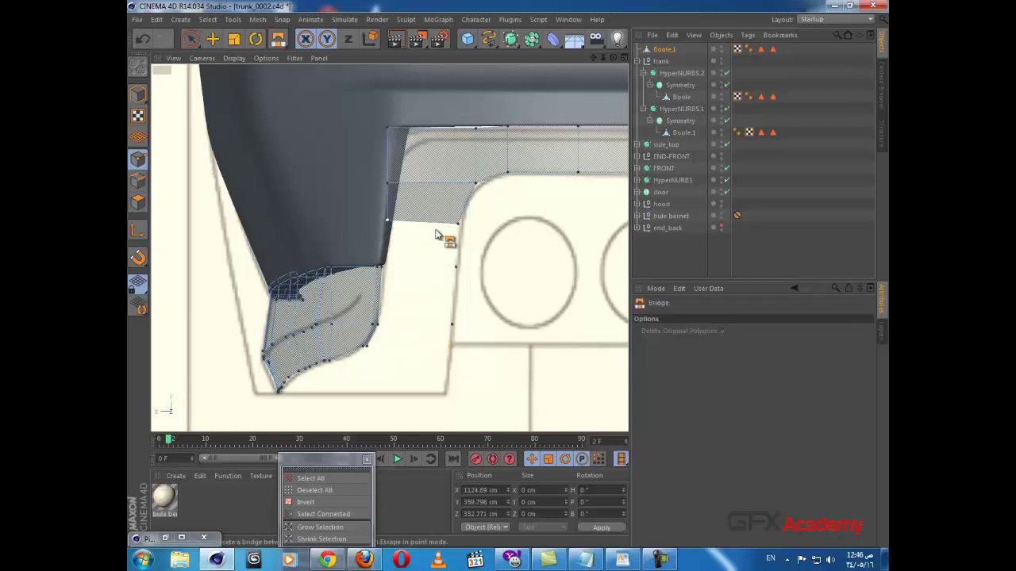
{"action": "left_click_drag", "start_coordinate": [382, 266], "coordinate": [446, 272]}
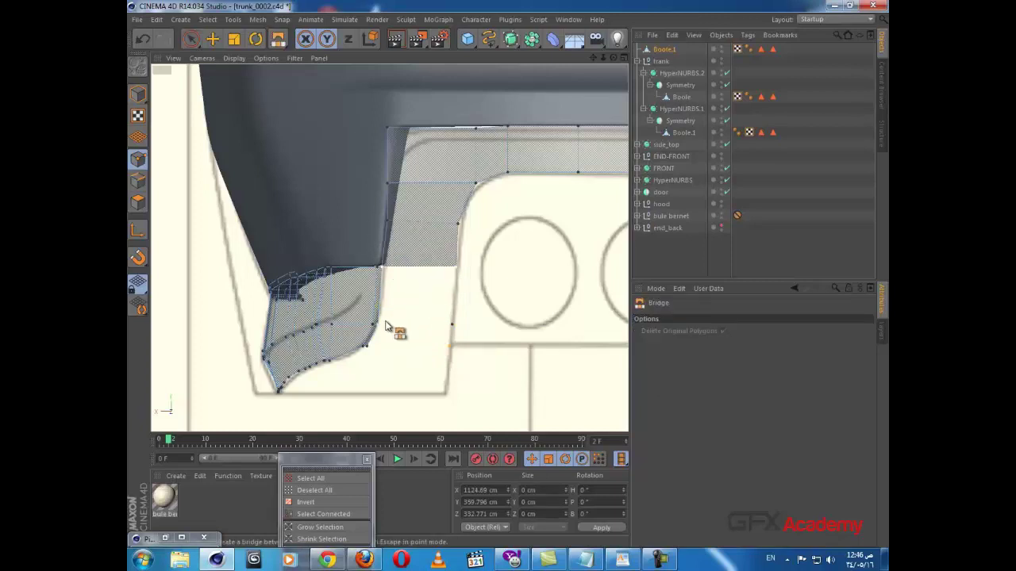
{"action": "left_click_drag", "start_coordinate": [385, 321], "coordinate": [444, 329]}
{"action": "left_click_drag", "start_coordinate": [375, 349], "coordinate": [440, 354]}
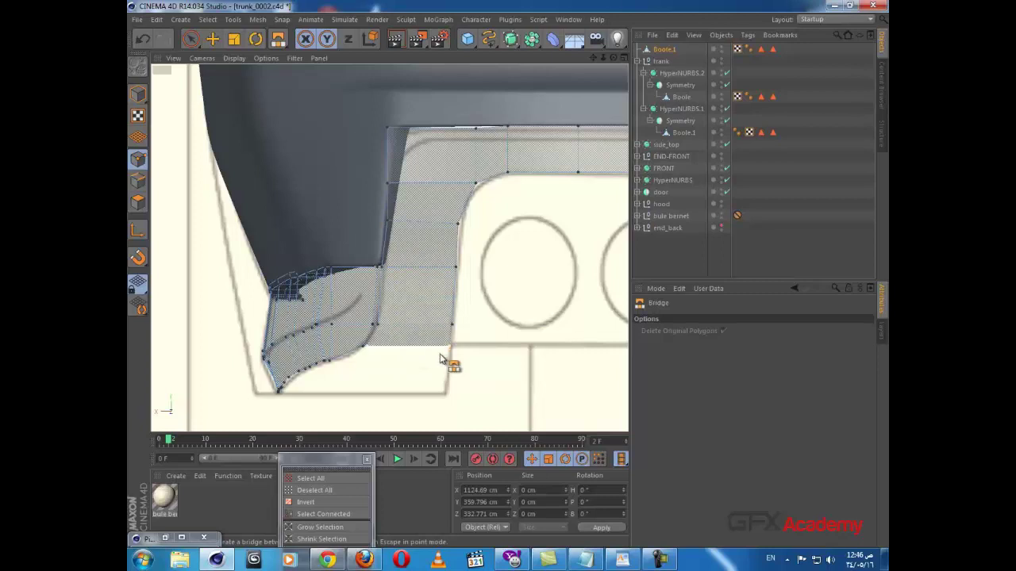
- Add HyperNURBS and Symmetry objects, nesting the bumper mesh Boole.1 inside the Symmetry and the Symmetry inside the HyperNURBS
{"action": "middle_click", "coordinate": [442, 359]}
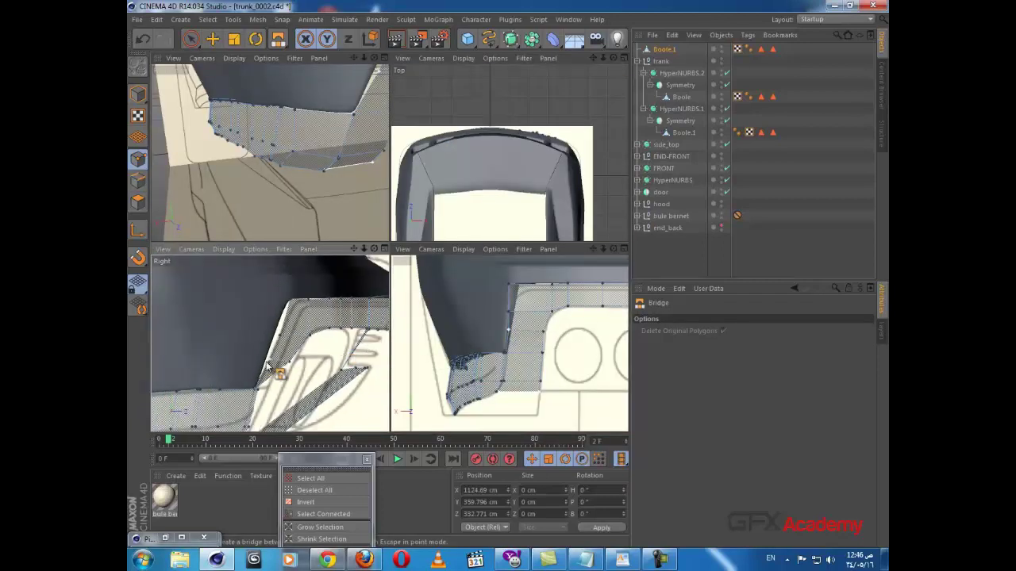
{"action": "middle_click_drag", "start_coordinate": [306, 354], "coordinate": [292, 315], "text": "alt"}
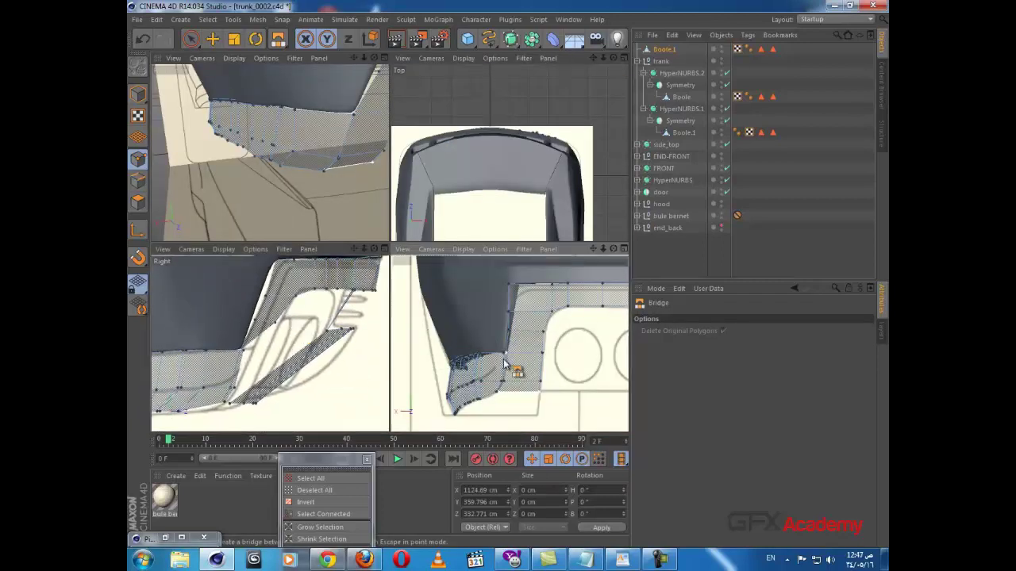
{"action": "middle_click_drag", "start_coordinate": [527, 354], "coordinate": [285, 329], "text": "alt"}
{"action": "scroll", "coordinate": [516, 361], "scroll_direction": "down", "scroll_amount": 4}
{"action": "middle_click", "coordinate": [492, 350]}
{"action": "scroll", "coordinate": [481, 344], "scroll_direction": "down", "scroll_amount": 5}
{"action": "left_click", "coordinate": [662, 50]}
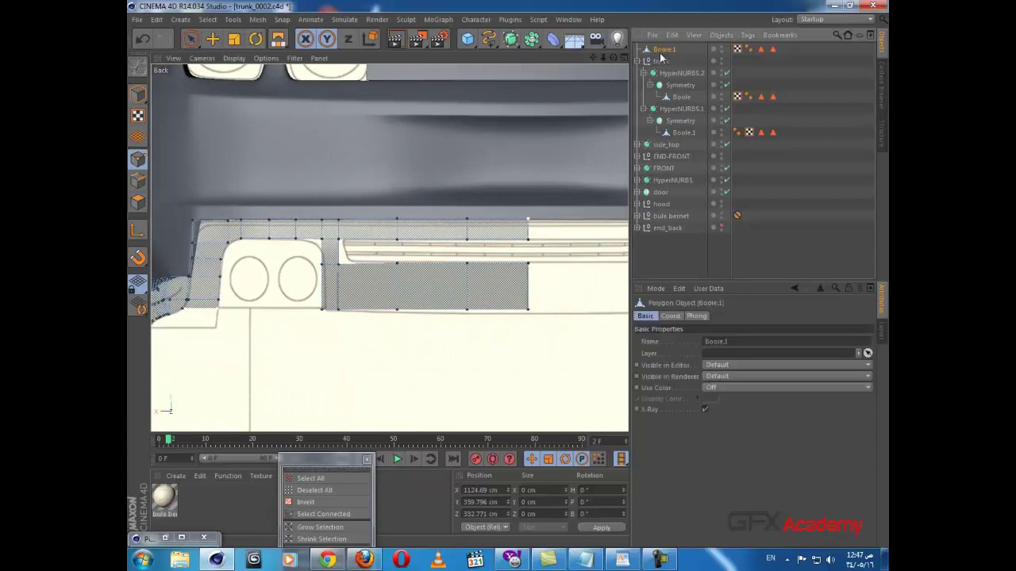
{"action": "left_click", "coordinate": [510, 39]}
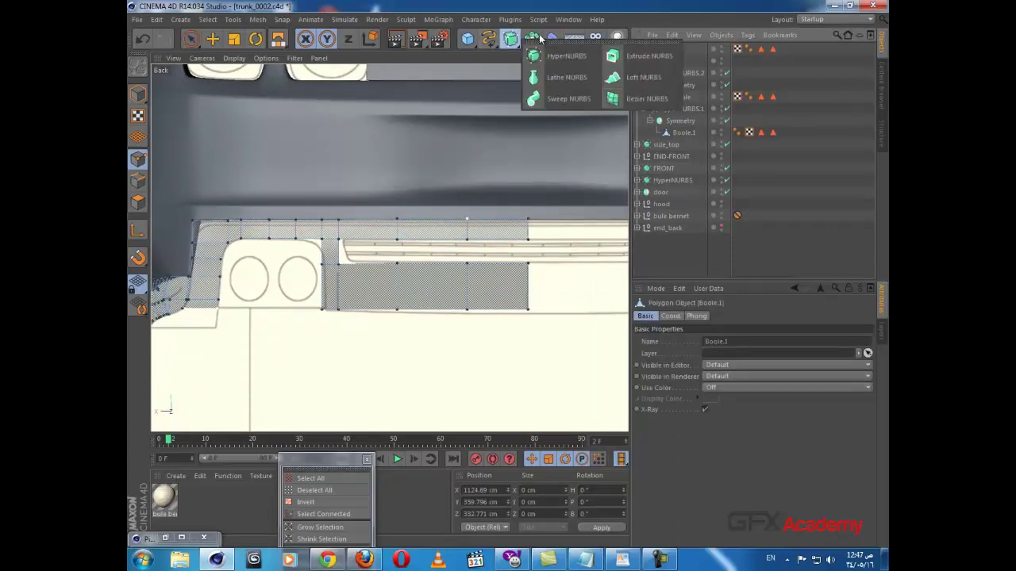
{"action": "left_click", "coordinate": [554, 57]}
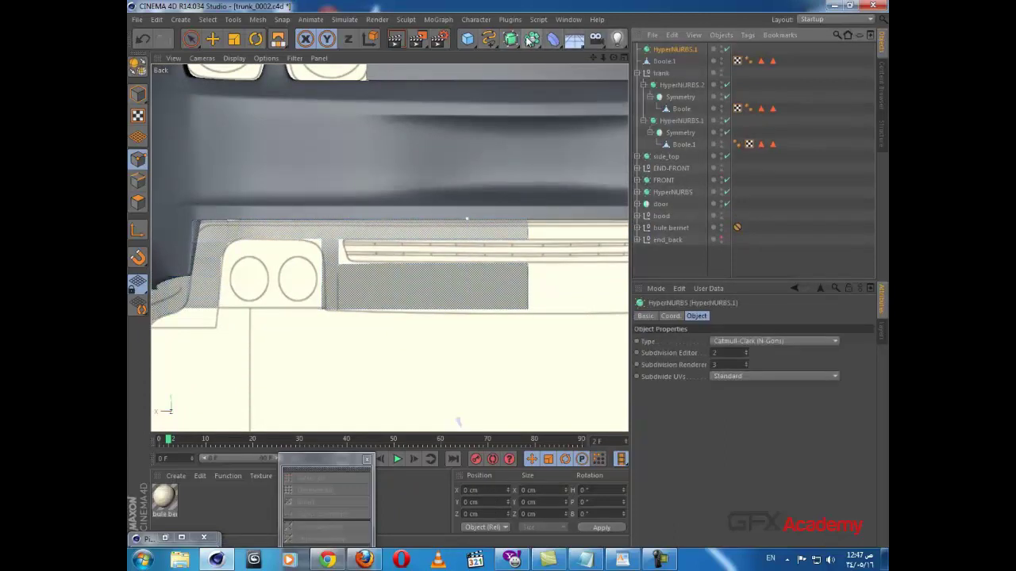
{"action": "left_click", "coordinate": [531, 39]}
{"action": "left_click", "coordinate": [676, 98]}
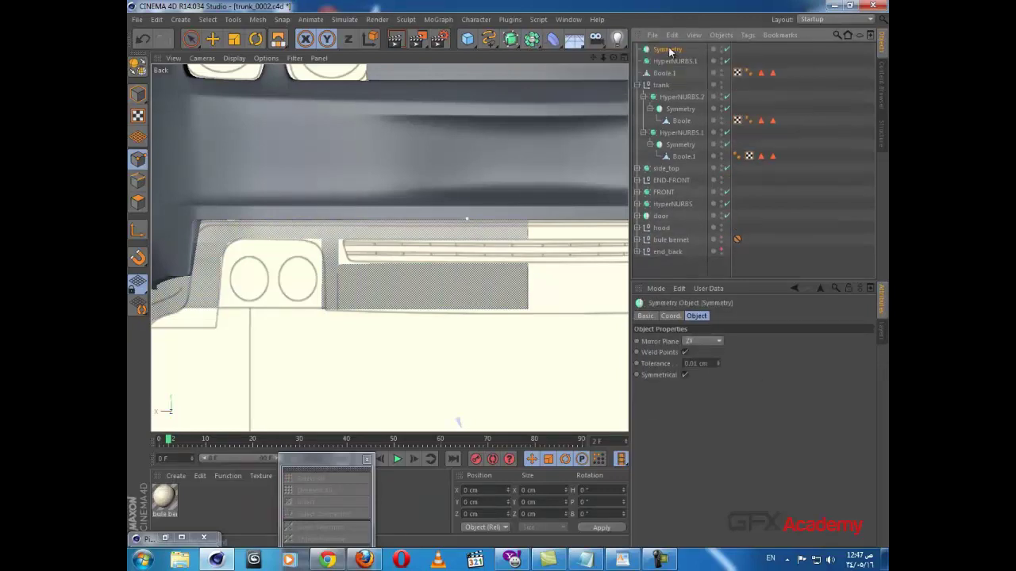
{"action": "left_click_drag", "start_coordinate": [665, 68], "coordinate": [676, 48]}
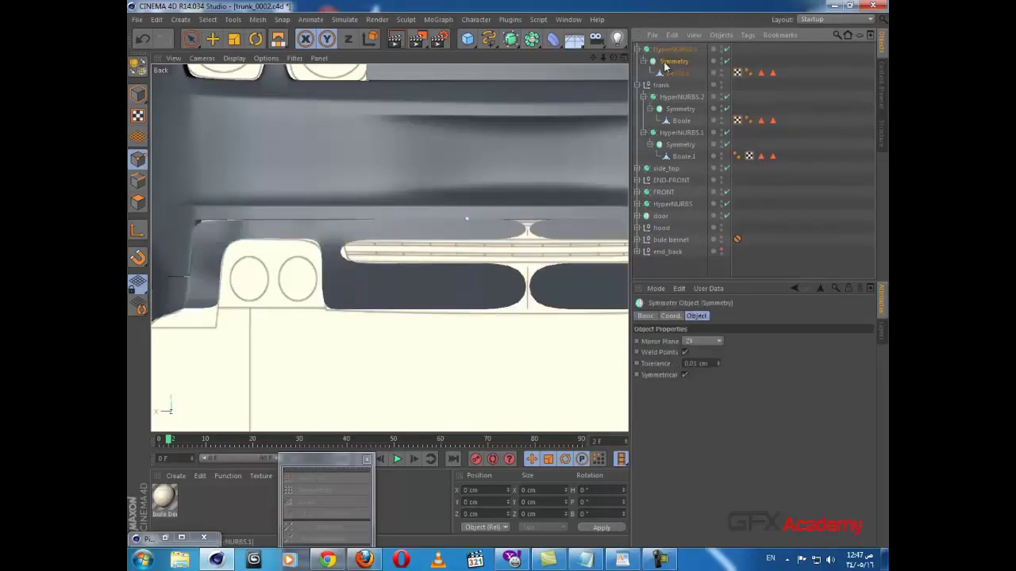
- Set the bumper Symmetry object's weld tolerance to 1.01 cm
{"action": "left_click", "coordinate": [681, 49]}
{"action": "left_click", "coordinate": [684, 61]}
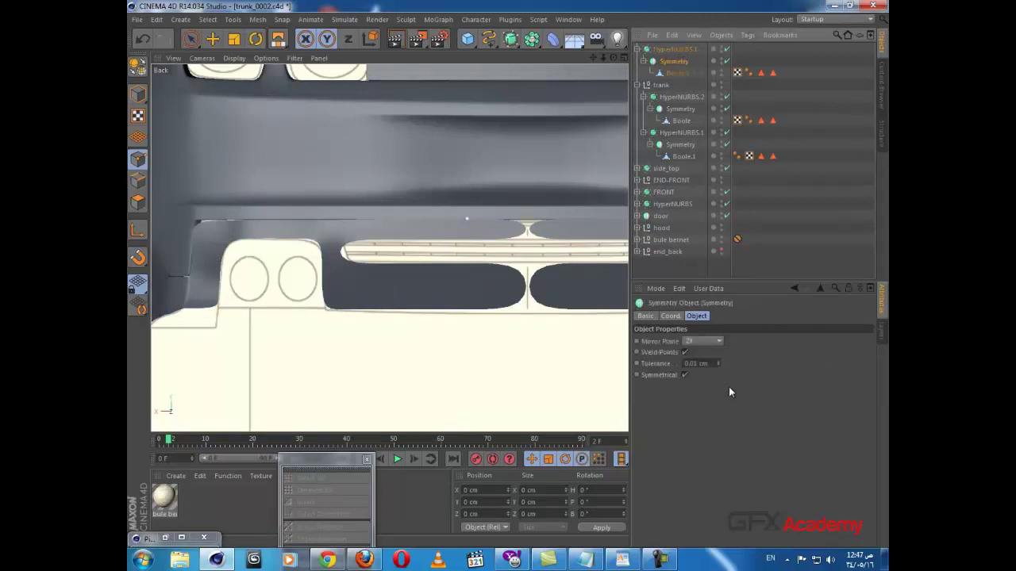
{"action": "left_click", "coordinate": [718, 361]}
{"action": "scroll", "coordinate": [543, 319], "scroll_direction": "down", "scroll_amount": 2}
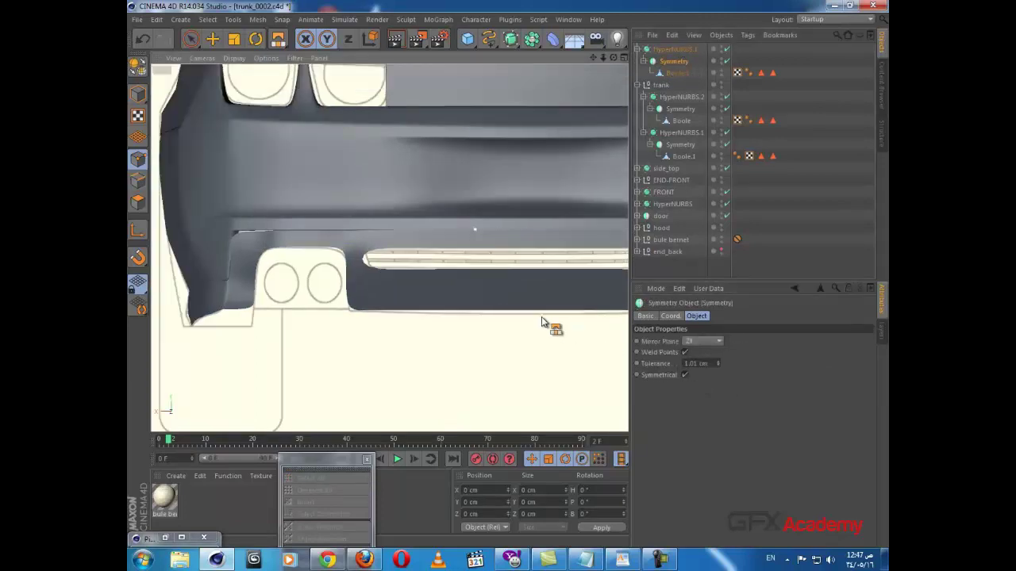
- Select the bumper mesh Boole.1 and turn off its parent HyperNURBS and Symmetry objects in the Right view
{"action": "middle_click_drag", "start_coordinate": [378, 314], "coordinate": [493, 341], "text": "alt"}
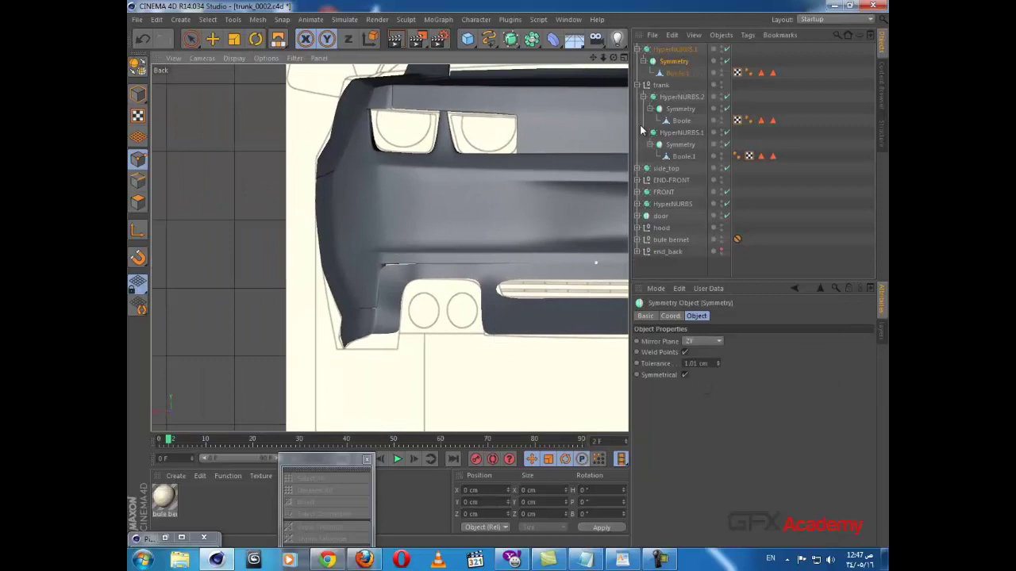
{"action": "left_click", "coordinate": [680, 73]}
{"action": "scroll", "coordinate": [463, 278], "scroll_direction": "up", "scroll_amount": 3}
{"action": "middle_click_drag", "start_coordinate": [416, 324], "coordinate": [481, 274], "text": "alt"}
{"action": "scroll", "coordinate": [460, 282], "scroll_direction": "up", "scroll_amount": 3}
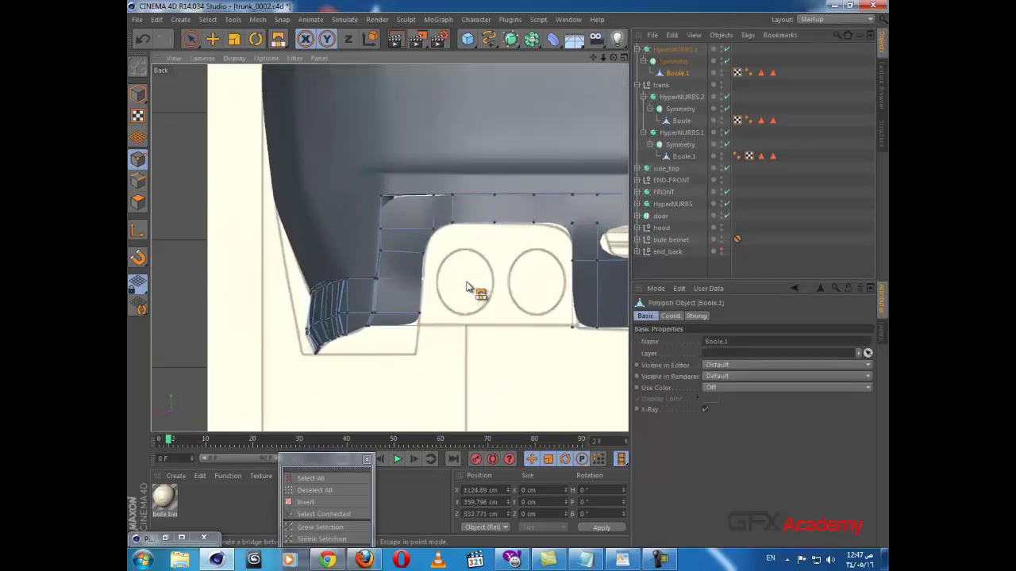
{"action": "middle_click", "coordinate": [457, 286]}
{"action": "middle_click", "coordinate": [324, 375]}
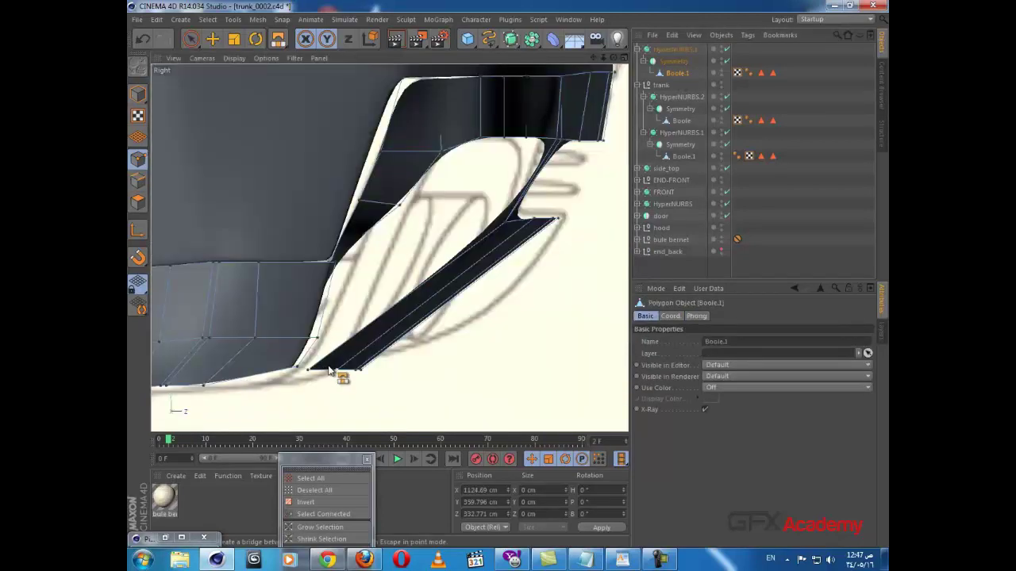
{"action": "scroll", "coordinate": [331, 371], "scroll_direction": "down", "scroll_amount": 1}
{"action": "middle_click_drag", "start_coordinate": [444, 327], "coordinate": [358, 368], "text": "alt"}
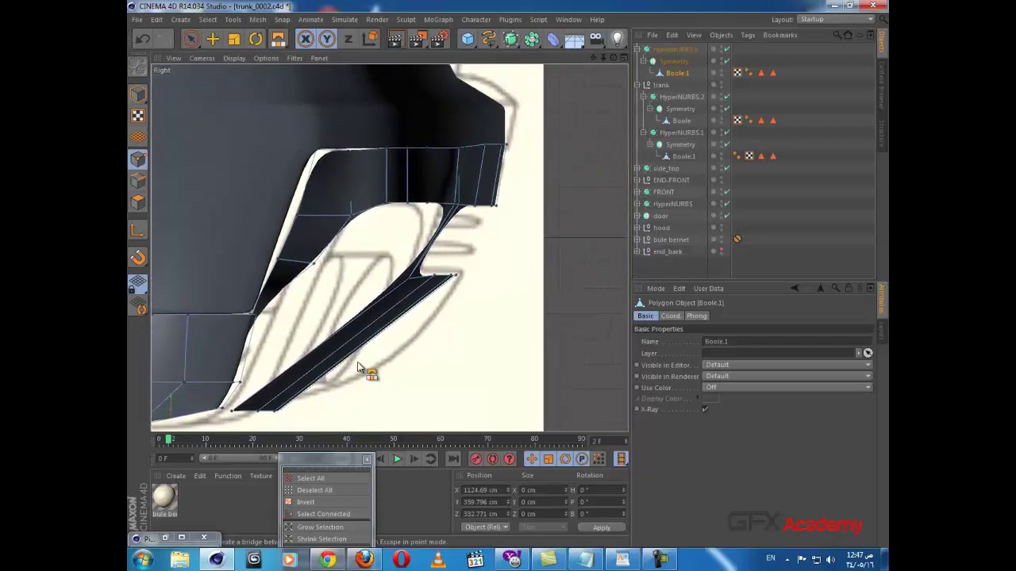
{"action": "left_click", "coordinate": [682, 73]}
{"action": "left_click", "coordinate": [727, 49]}
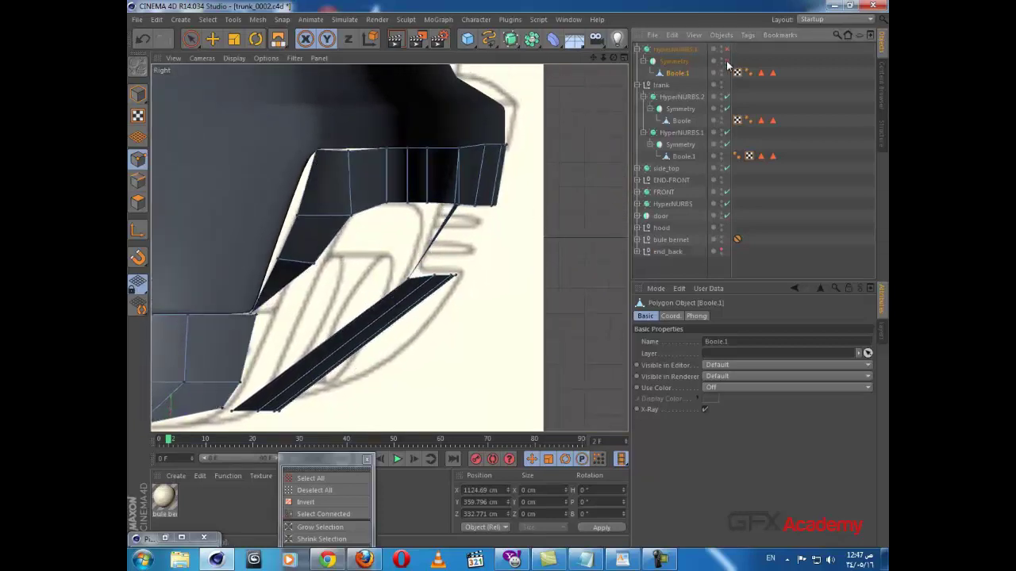
{"action": "left_click", "coordinate": [727, 61]}
{"action": "middle_click_drag", "start_coordinate": [427, 301], "coordinate": [458, 281], "text": "alt"}
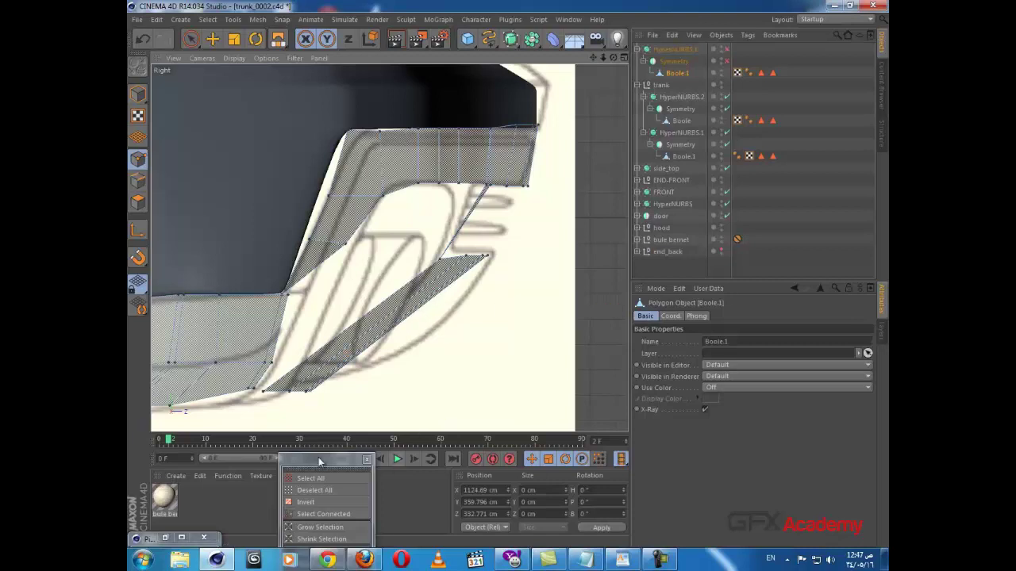
- Knife one loop across the lower bumper strip at mid height and another vertically between the exhaust cutout and the grille
{"action": "left_click_drag", "start_coordinate": [320, 462], "coordinate": [318, 443]}
{"action": "key", "text": "k"}
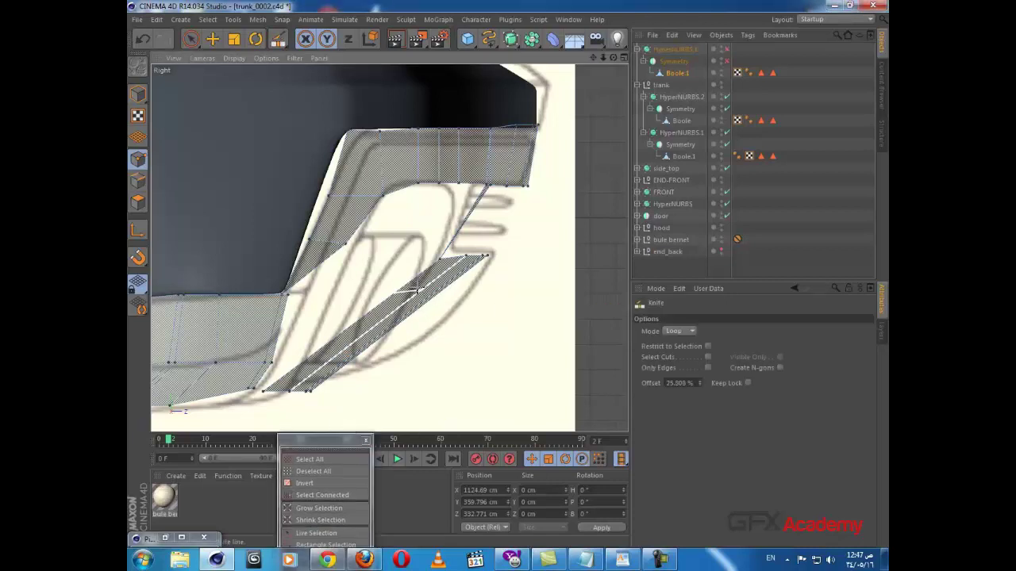
{"action": "scroll", "coordinate": [404, 285], "scroll_direction": "up", "scroll_amount": 3}
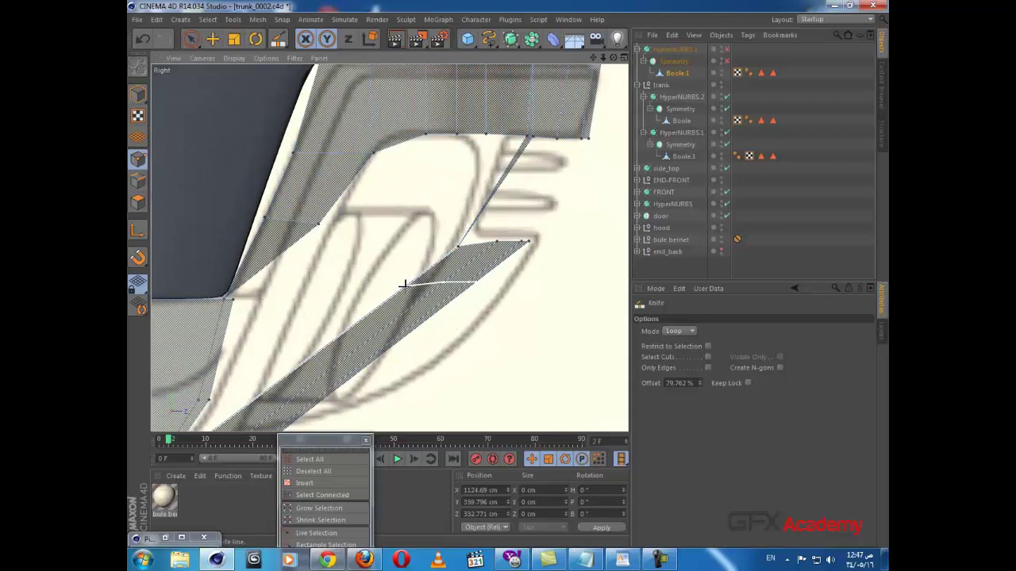
{"action": "middle_click", "coordinate": [469, 303]}
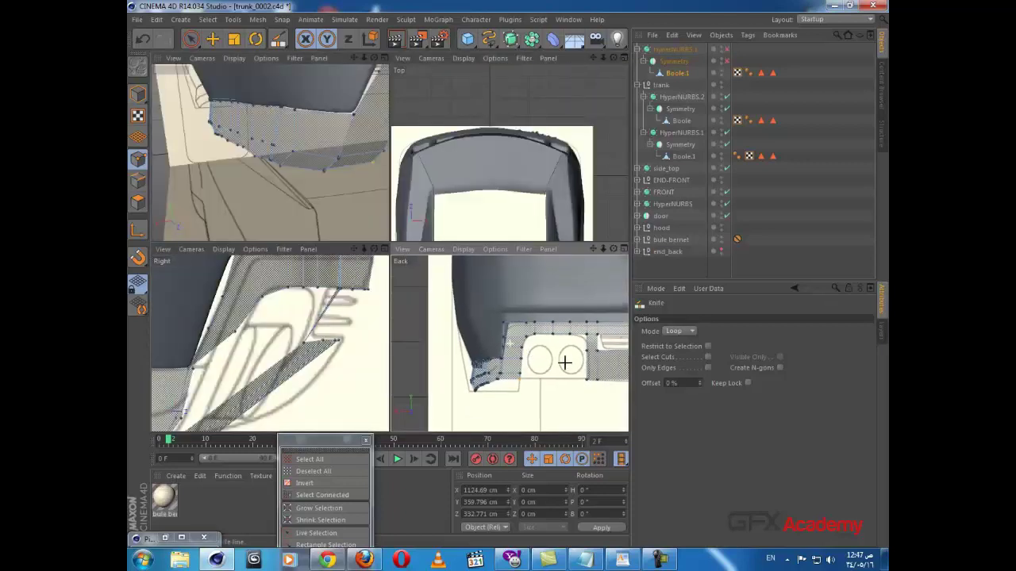
{"action": "middle_click_drag", "start_coordinate": [562, 361], "coordinate": [493, 350], "text": "alt"}
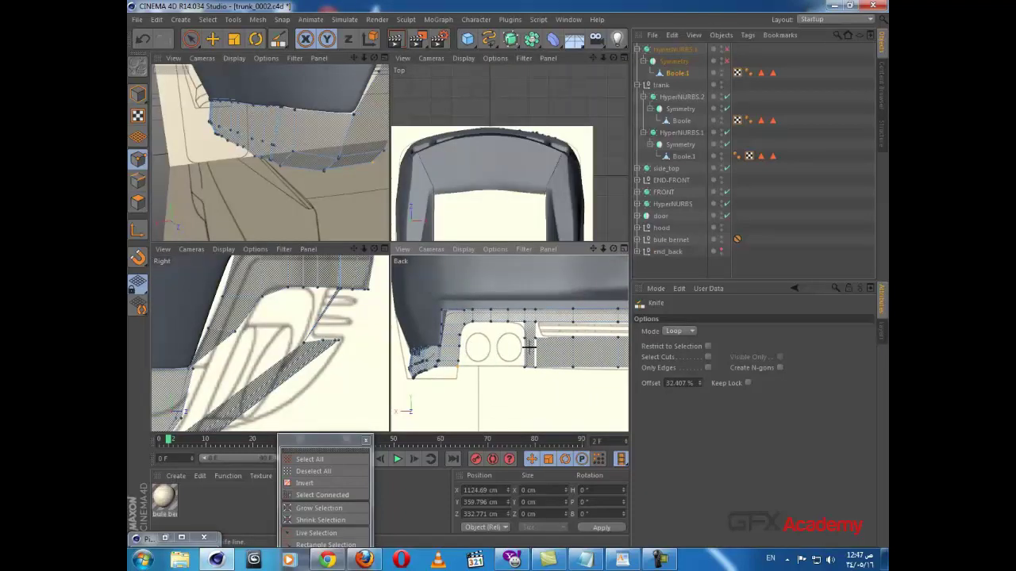
{"action": "scroll", "coordinate": [526, 347], "scroll_direction": "up", "scroll_amount": 1}
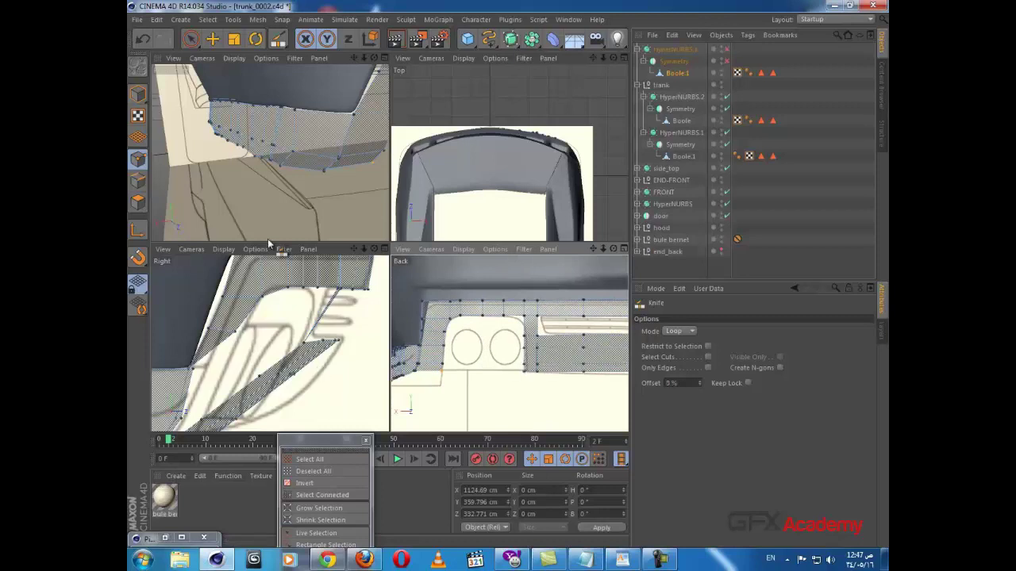
- Move the lower strip's middle and bottom points in the Right view to follow the blueprint's curved bumper outline
{"action": "left_click_drag", "start_coordinate": [190, 39], "coordinate": [233, 88]}
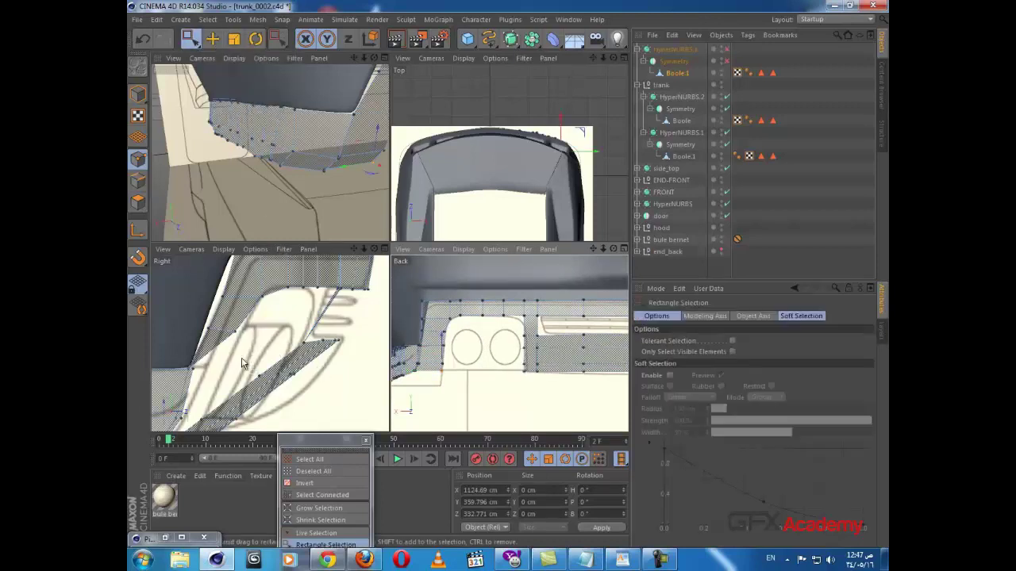
{"action": "left_click_drag", "start_coordinate": [305, 376], "coordinate": [326, 387]}
{"action": "middle_click_drag", "start_coordinate": [329, 398], "coordinate": [352, 309], "text": "alt"}
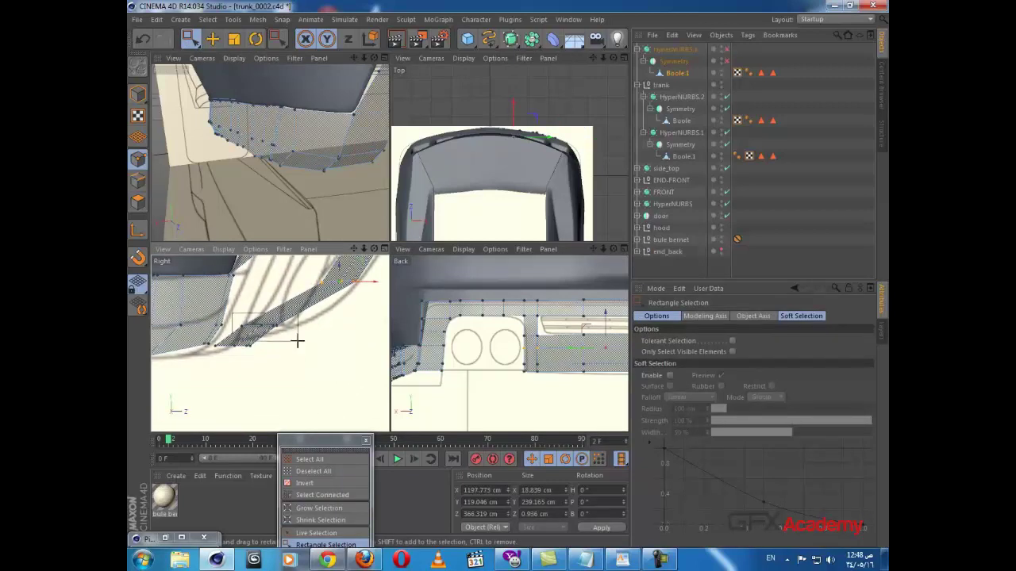
{"action": "left_click_drag", "start_coordinate": [290, 333], "coordinate": [366, 367]}
{"action": "scroll", "coordinate": [310, 349], "scroll_direction": "down", "scroll_amount": 1}
{"action": "middle_click", "coordinate": [563, 395]}
{"action": "scroll", "coordinate": [484, 361], "scroll_direction": "down", "scroll_amount": 3}
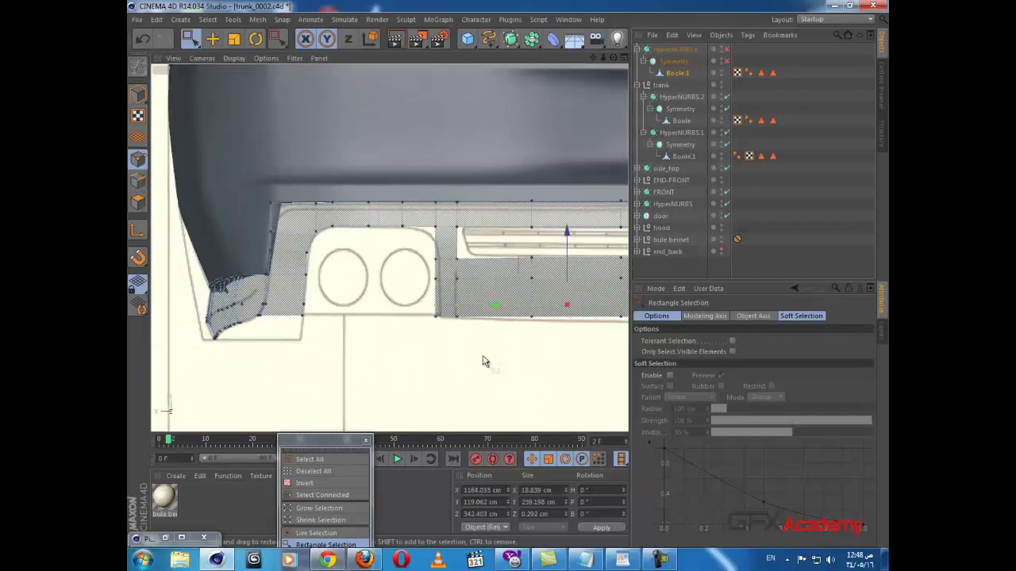
- Try to extrude the lower side section's bottom edges toward the exhaust cutout in the Back view
{"action": "middle_click_drag", "start_coordinate": [406, 329], "coordinate": [471, 329], "text": "alt"}
{"action": "scroll", "coordinate": [471, 329], "scroll_direction": "up", "scroll_amount": 2}
{"action": "scroll", "coordinate": [393, 321], "scroll_direction": "up", "scroll_amount": 3}
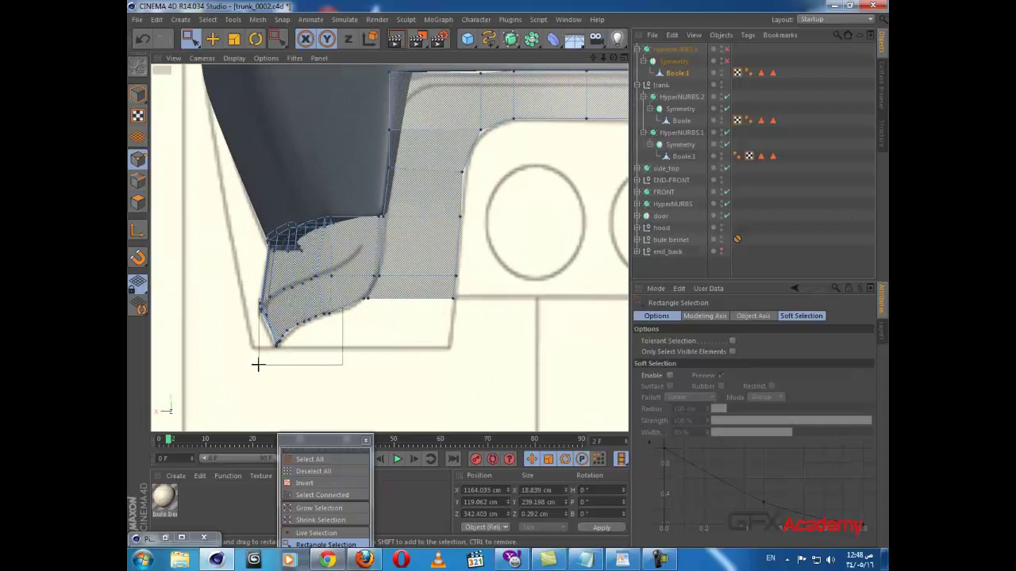
{"action": "left_click_drag", "start_coordinate": [257, 364], "coordinate": [258, 365]}
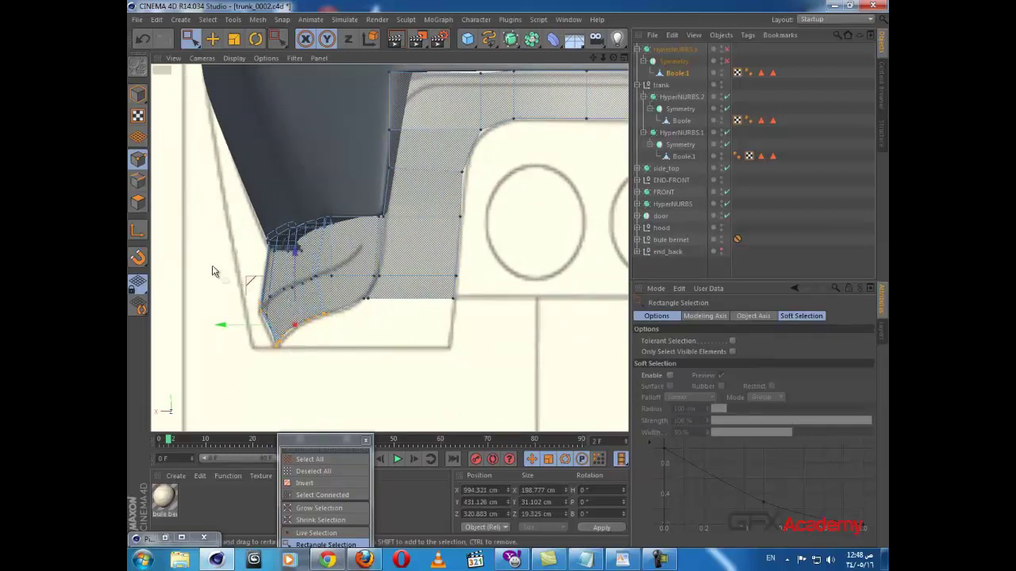
{"action": "left_click_drag", "start_coordinate": [269, 334], "coordinate": [270, 335], "text": "ctrl"}
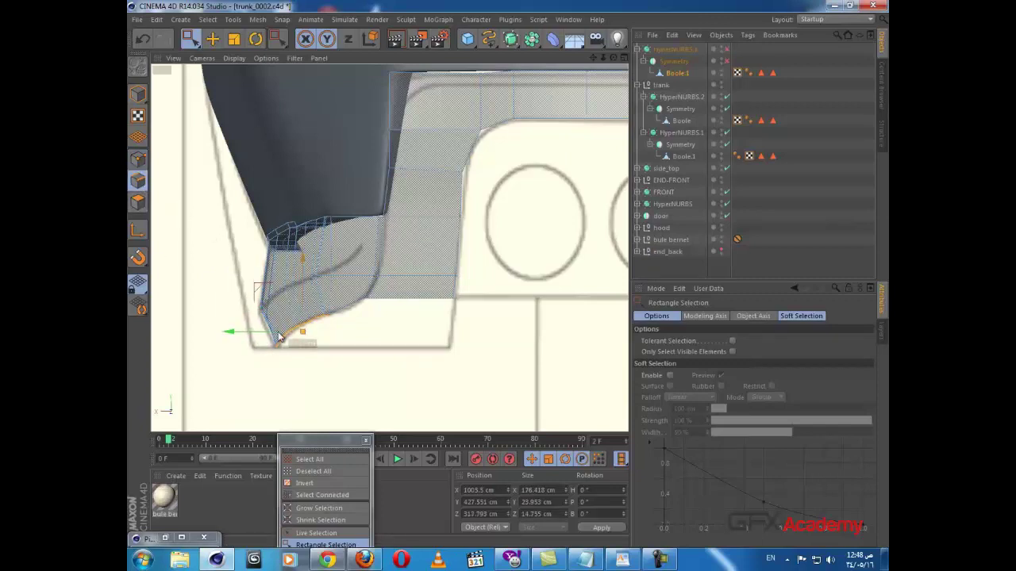
{"action": "left_click_drag", "start_coordinate": [278, 333], "coordinate": [283, 335]}
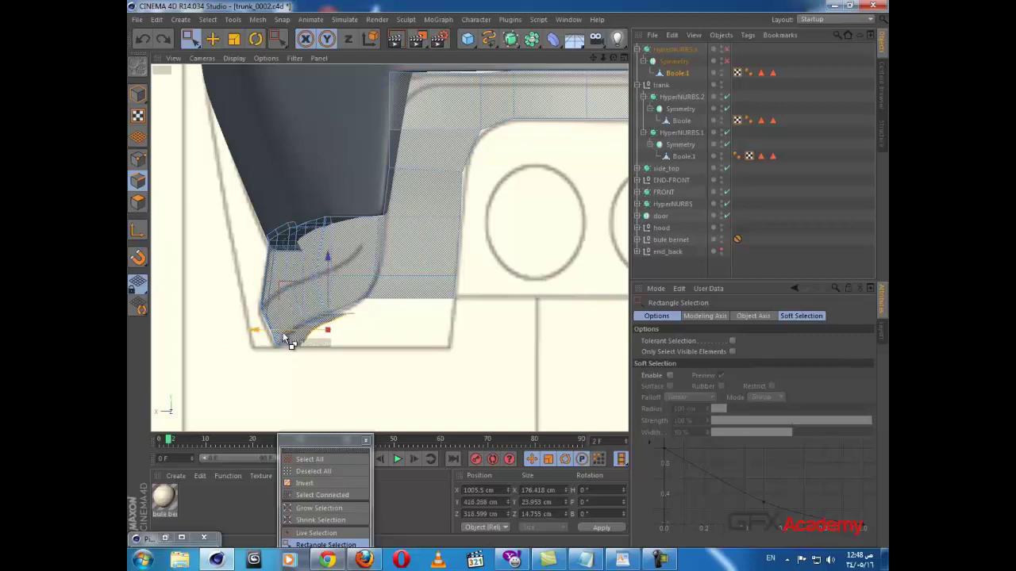
{"action": "scroll", "coordinate": [357, 329], "scroll_direction": "up", "scroll_amount": 5}
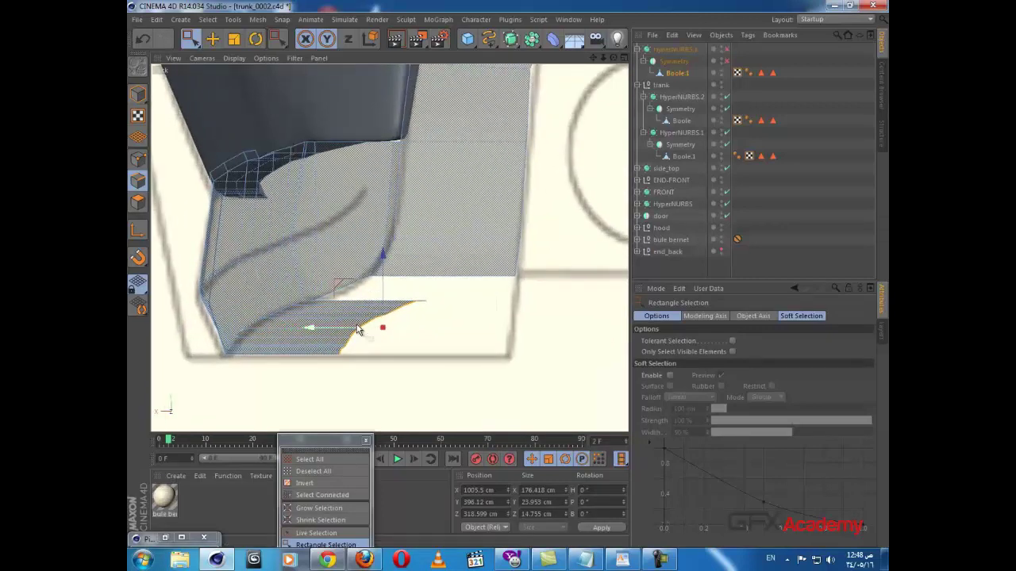
{"action": "key", "text": "ctrl+z"}
- Select the full bottom edge run of the lower side section and extrude it sideways toward the exhaust cutout
{"action": "scroll", "coordinate": [356, 318], "scroll_direction": "up", "scroll_amount": 2}
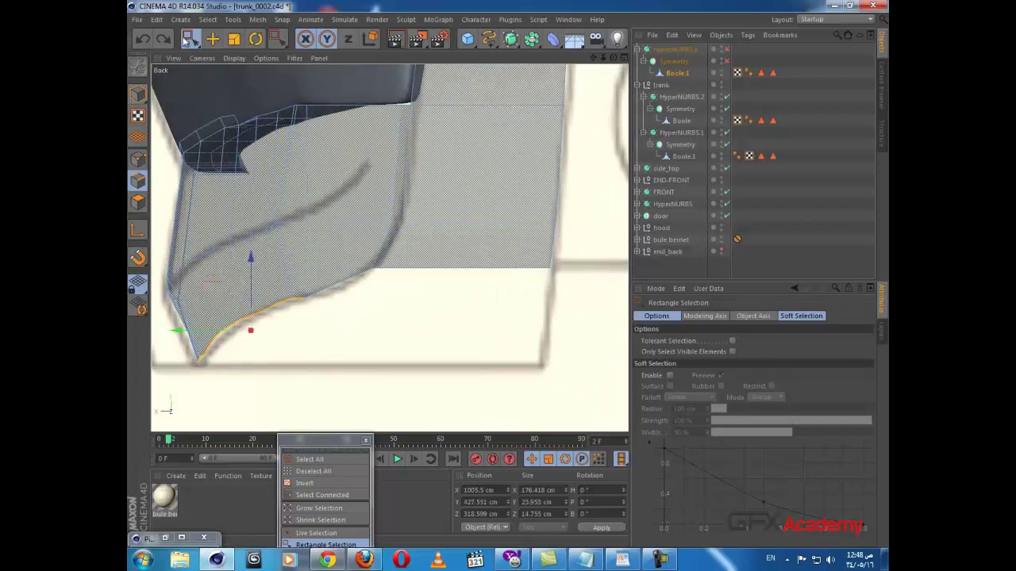
{"action": "left_click_drag", "start_coordinate": [186, 37], "coordinate": [218, 55]}
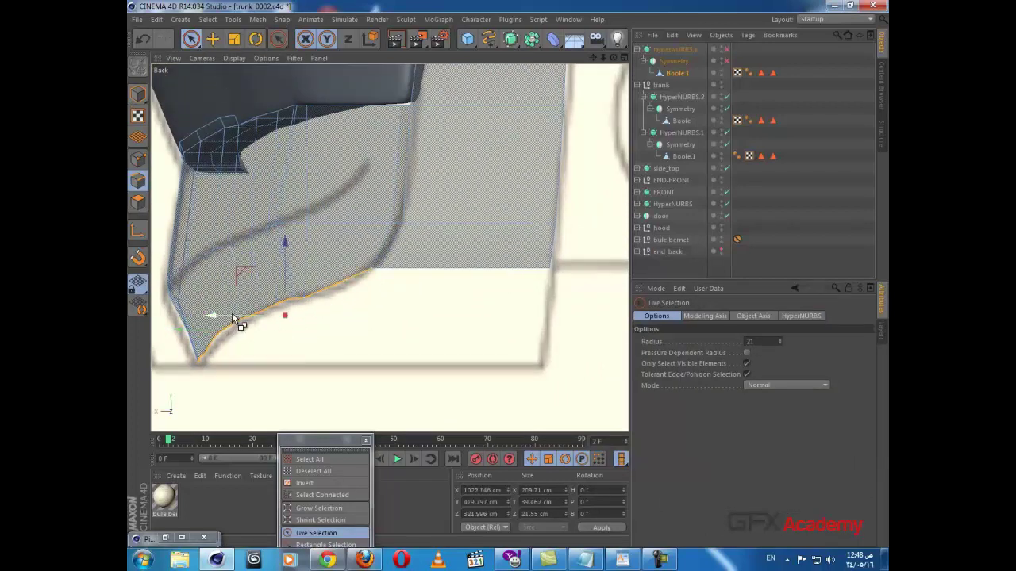
{"action": "left_click_drag", "start_coordinate": [232, 317], "coordinate": [414, 331]}
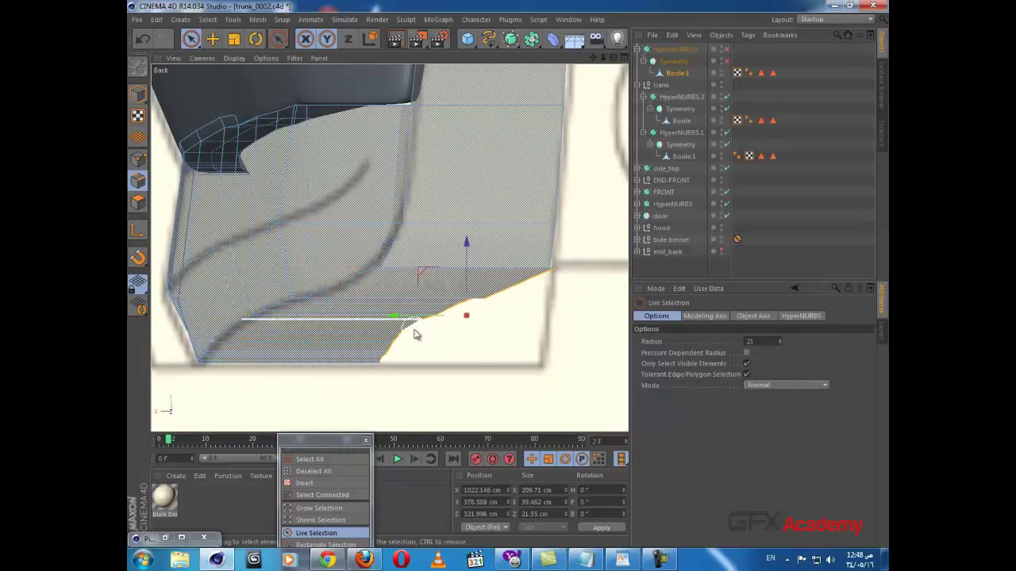
- Try to flatten all of the extruded edge's points by setting their Y size to 0
{"action": "left_click", "coordinate": [139, 160]}
{"action": "left_click", "coordinate": [193, 38]}
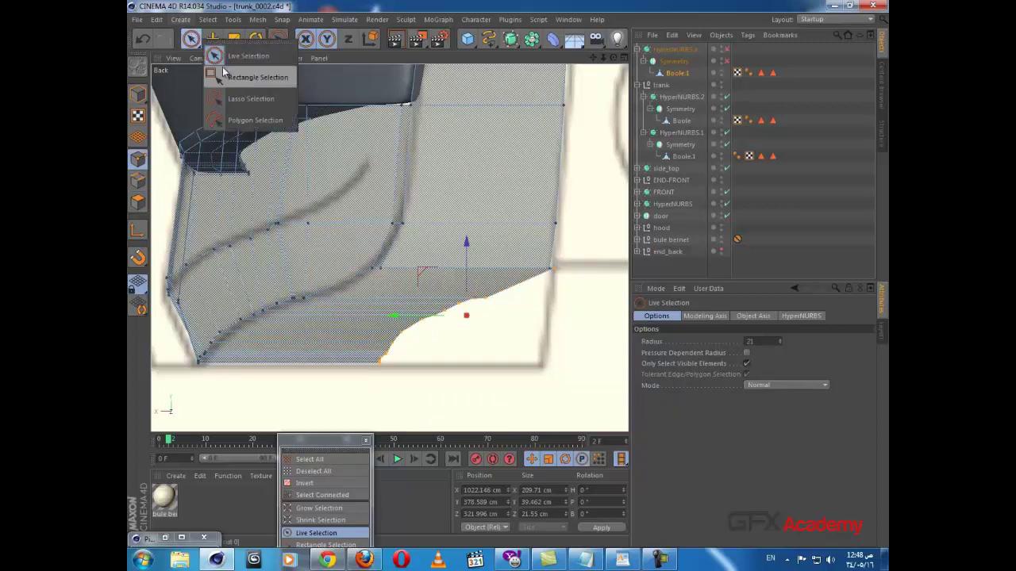
{"action": "left_click", "coordinate": [226, 76]}
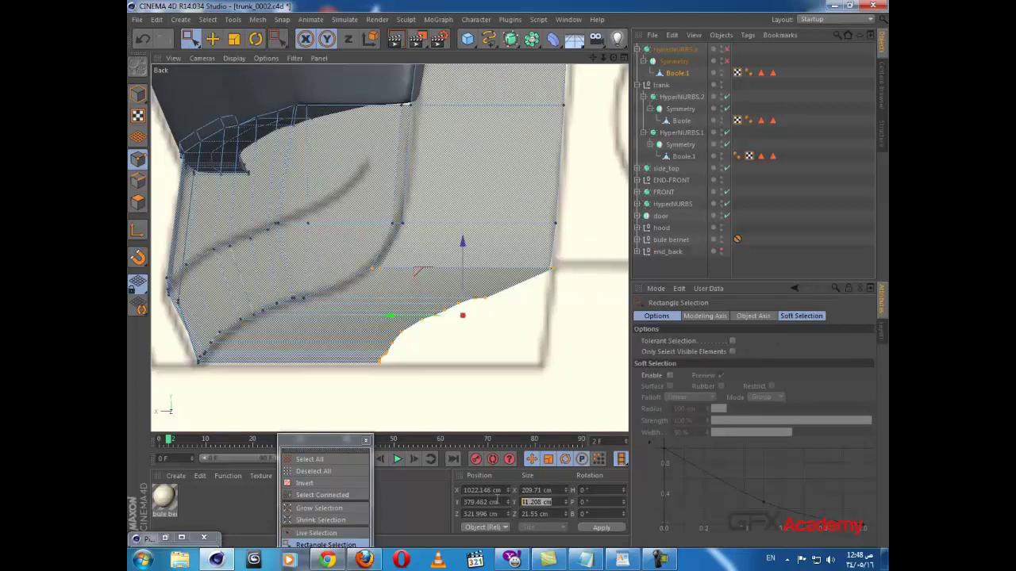
{"action": "type", "text": "0"}
{"action": "key", "text": "Return"}
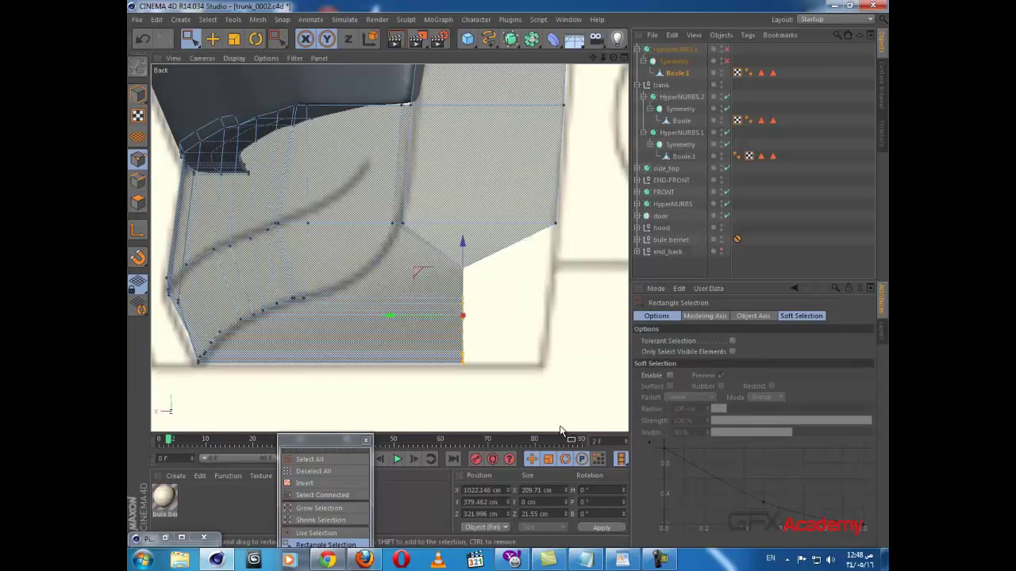
{"action": "key", "text": "ctrl+z"}
- Exclude the upper inner point, set the extruded points' Y size to 0, and move them toward the cutout line at about Y 360 cm
{"action": "scroll", "coordinate": [571, 310], "scroll_direction": "up", "scroll_amount": 3}
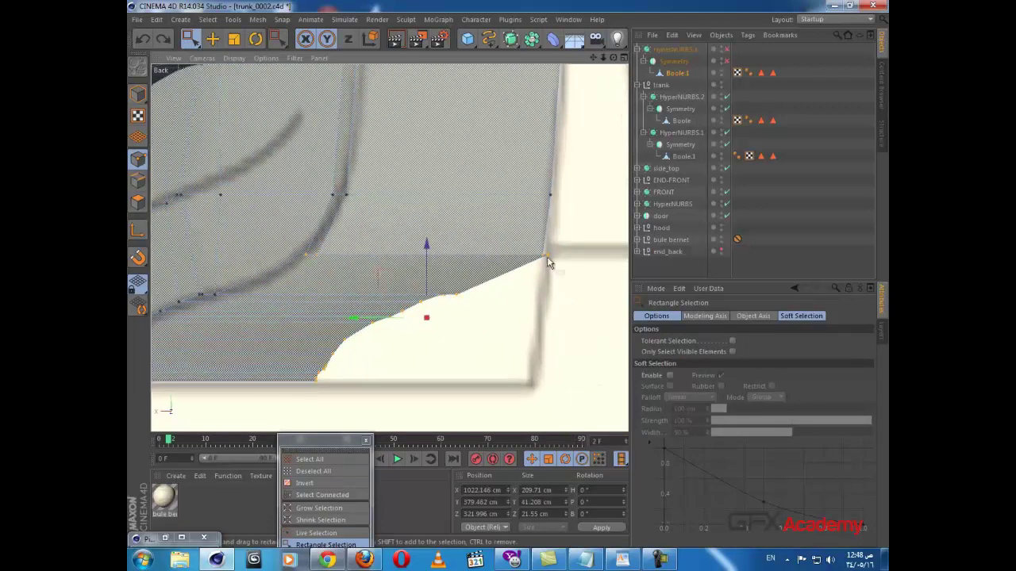
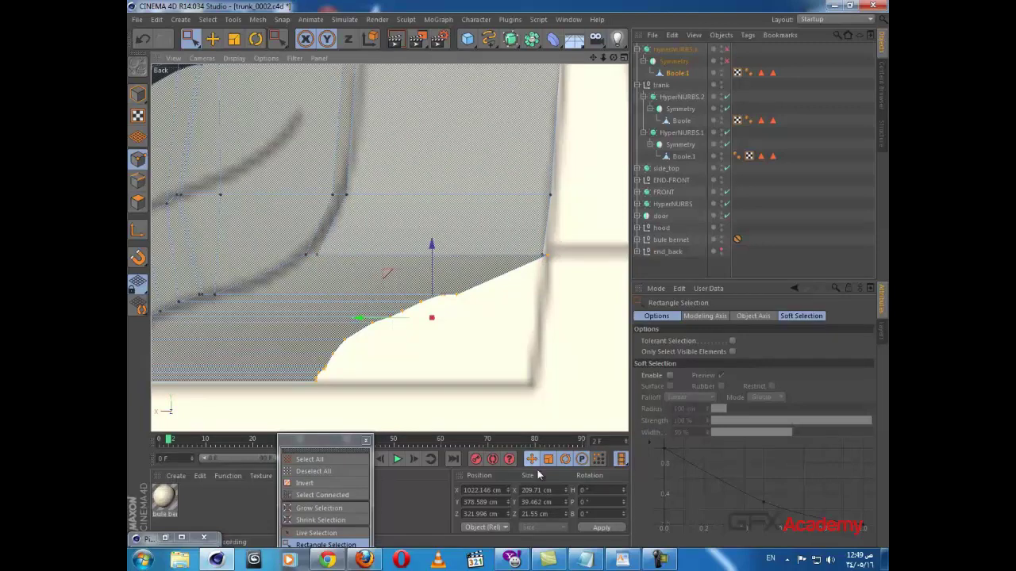
{"action": "left_click", "coordinate": [558, 501]}
{"action": "key", "text": "Return"}
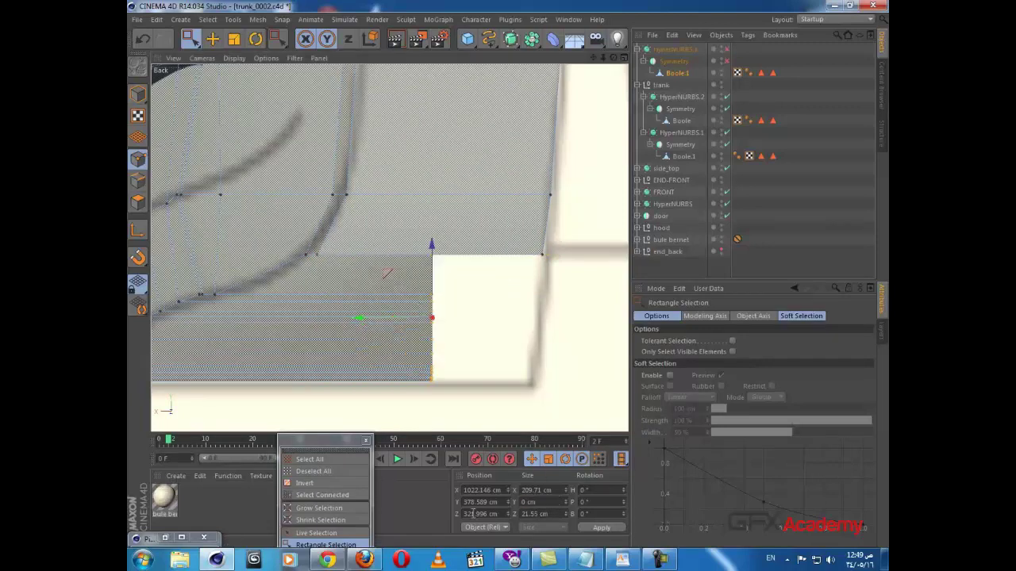
{"action": "left_click_drag", "start_coordinate": [381, 328], "coordinate": [497, 320]}
- Turn the bumper's Symmetry object back on and examine the lower side section from several angles in the Perspective view
{"action": "middle_click", "coordinate": [466, 319]}
{"action": "middle_click", "coordinate": [326, 331]}
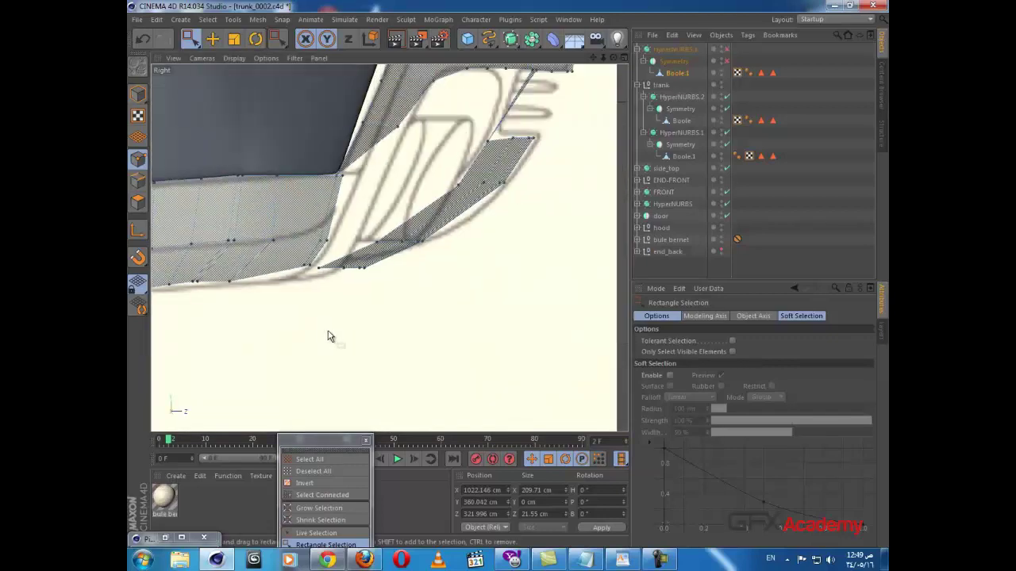
{"action": "middle_click", "coordinate": [333, 331]}
{"action": "middle_click", "coordinate": [305, 208]}
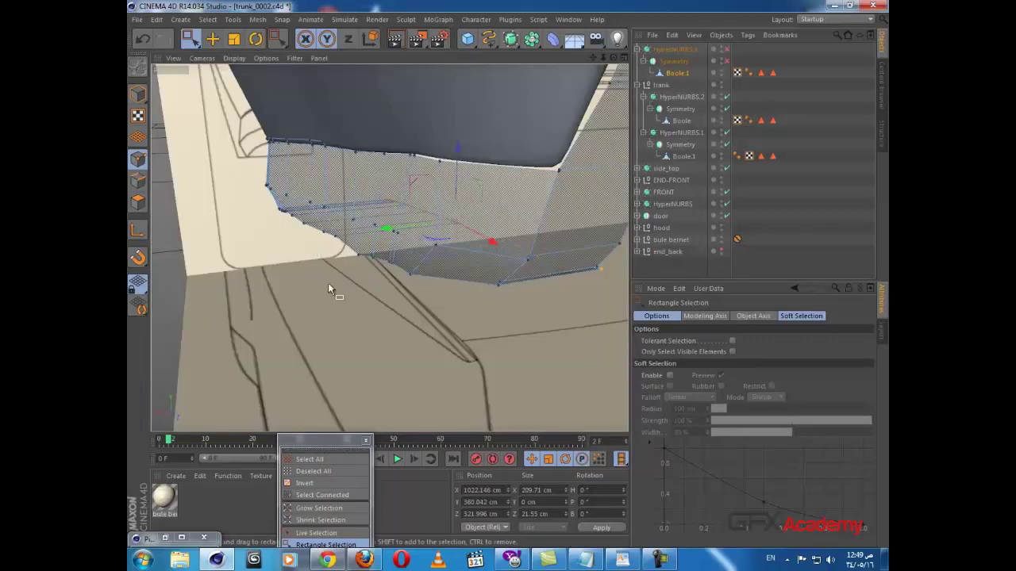
{"action": "mouse_move", "coordinate": [332, 284]}
{"action": "left_mouse_down", "text": "alt"}
{"action": "mouse_move", "coordinate": [382, 239]}
{"action": "mouse_move", "coordinate": [397, 242]}
{"action": "mouse_move", "coordinate": [296, 283]}
{"action": "mouse_move", "coordinate": [262, 267]}
{"action": "mouse_move", "coordinate": [166, 269]}
{"action": "mouse_move", "coordinate": [524, 263]}
{"action": "left_mouse_up", "text": "alt"}
{"action": "left_click_drag", "start_coordinate": [457, 309], "coordinate": [488, 285], "text": "alt"}
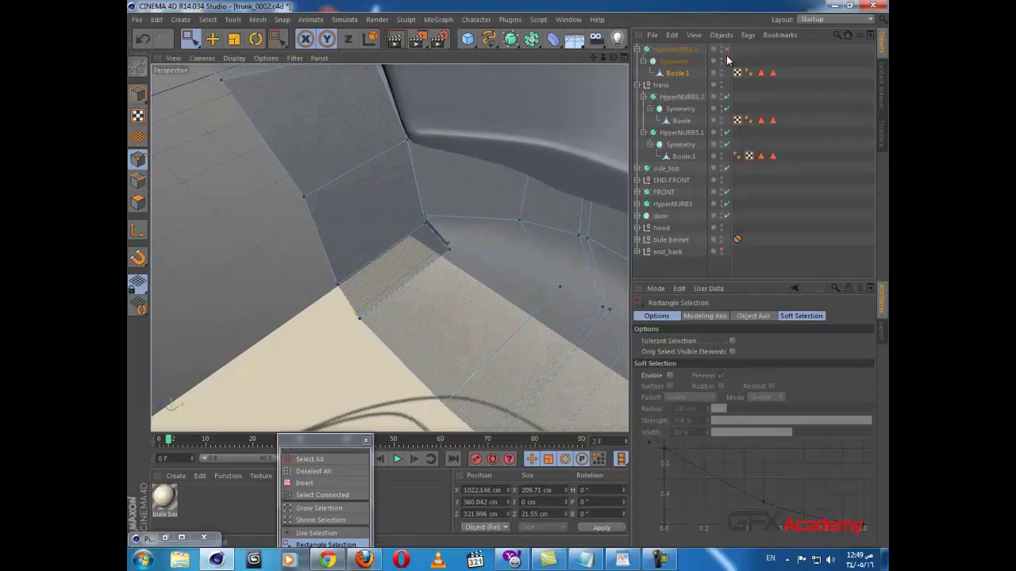
{"action": "mouse_move", "coordinate": [474, 261]}
{"action": "left_mouse_down", "text": "alt"}
{"action": "mouse_move", "coordinate": [621, 163]}
{"action": "mouse_move", "coordinate": [528, 218]}
{"action": "mouse_move", "coordinate": [459, 190]}
{"action": "mouse_move", "coordinate": [551, 132]}
{"action": "mouse_move", "coordinate": [508, 275]}
{"action": "mouse_move", "coordinate": [469, 267]}
{"action": "mouse_move", "coordinate": [562, 212]}
{"action": "mouse_move", "coordinate": [571, 243]}
{"action": "mouse_move", "coordinate": [508, 302]}
{"action": "mouse_move", "coordinate": [483, 308]}
{"action": "mouse_move", "coordinate": [475, 280]}
{"action": "left_mouse_up", "text": "alt"}
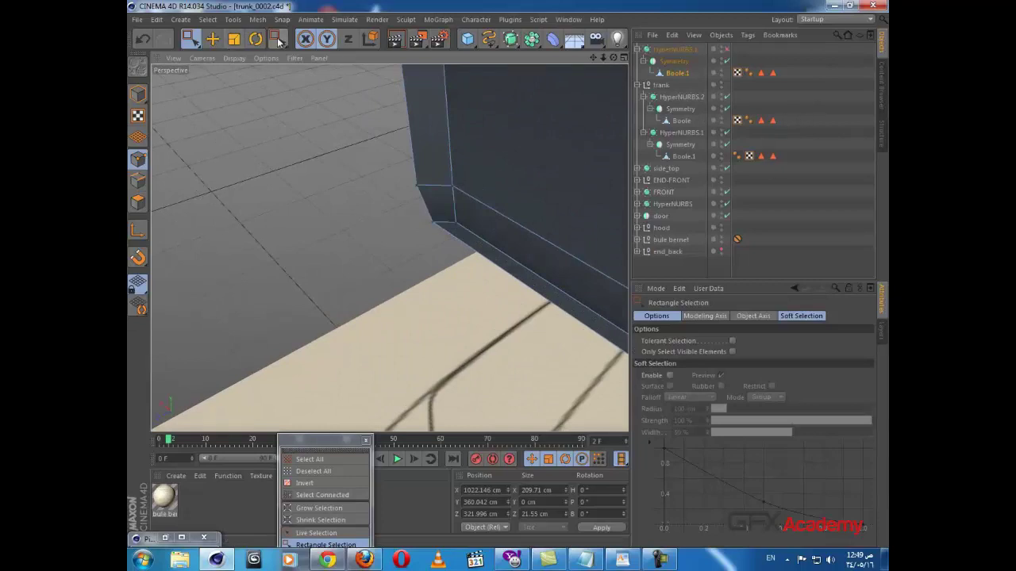
- Adjust the positions of the two neighbouring points at the lower side section's inner corner in the Perspective view
{"action": "left_click_drag", "start_coordinate": [430, 199], "coordinate": [418, 208]}
{"action": "left_click", "coordinate": [446, 226]}
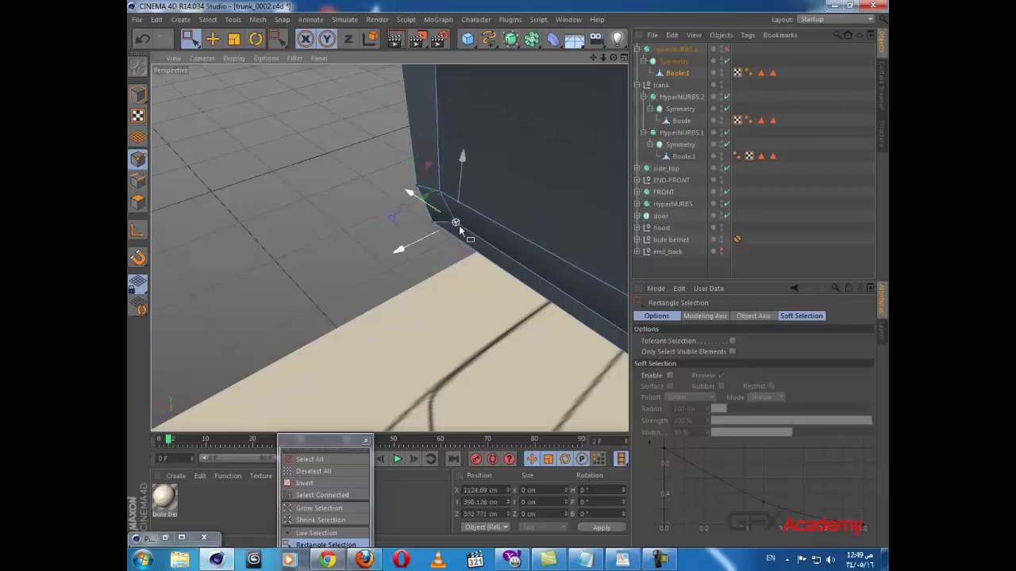
{"action": "left_click_drag", "start_coordinate": [425, 239], "coordinate": [528, 133]}
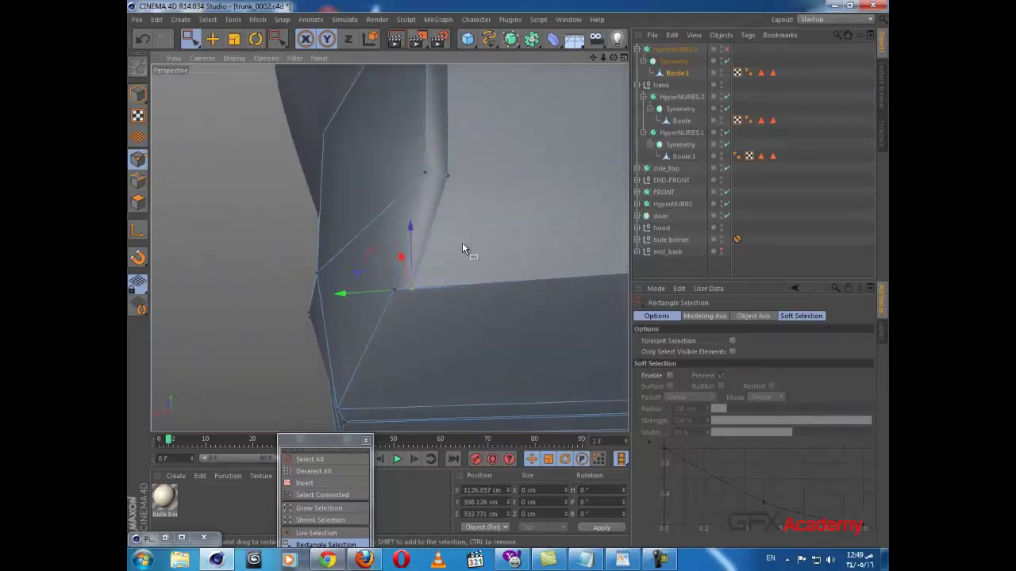
- Add a Knife loop cut close beside the inner corner of the bumper's lower side section
{"action": "key", "text": "k"}
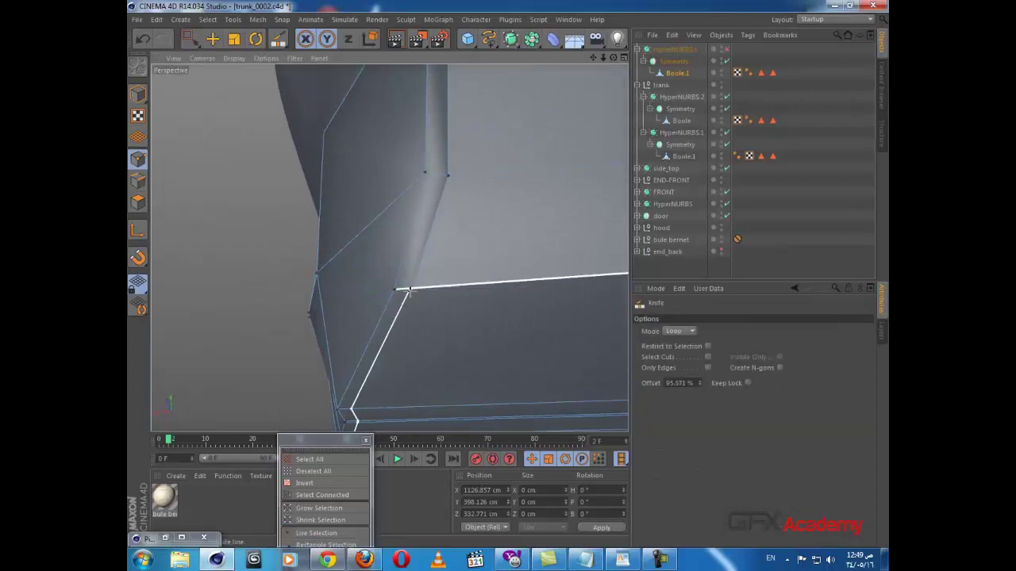
{"action": "left_click", "coordinate": [410, 291]}
{"action": "left_click_drag", "start_coordinate": [439, 272], "coordinate": [427, 350], "text": "alt"}
- Weld the stray points at the inner corner and end of the bumper's lower side section
{"action": "left_click", "coordinate": [321, 470]}
{"action": "right_click", "coordinate": [301, 299]}
{"action": "left_click", "coordinate": [288, 45]}
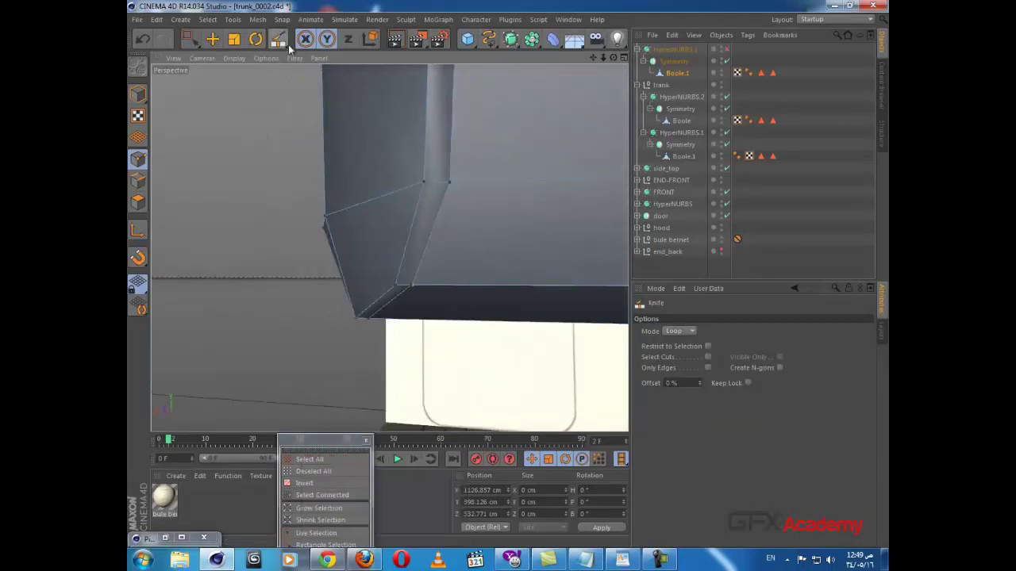
{"action": "left_click", "coordinate": [278, 42]}
{"action": "left_click", "coordinate": [309, 44]}
{"action": "left_click_drag", "start_coordinate": [318, 35], "coordinate": [236, 407]}
{"action": "left_click", "coordinate": [225, 482]}
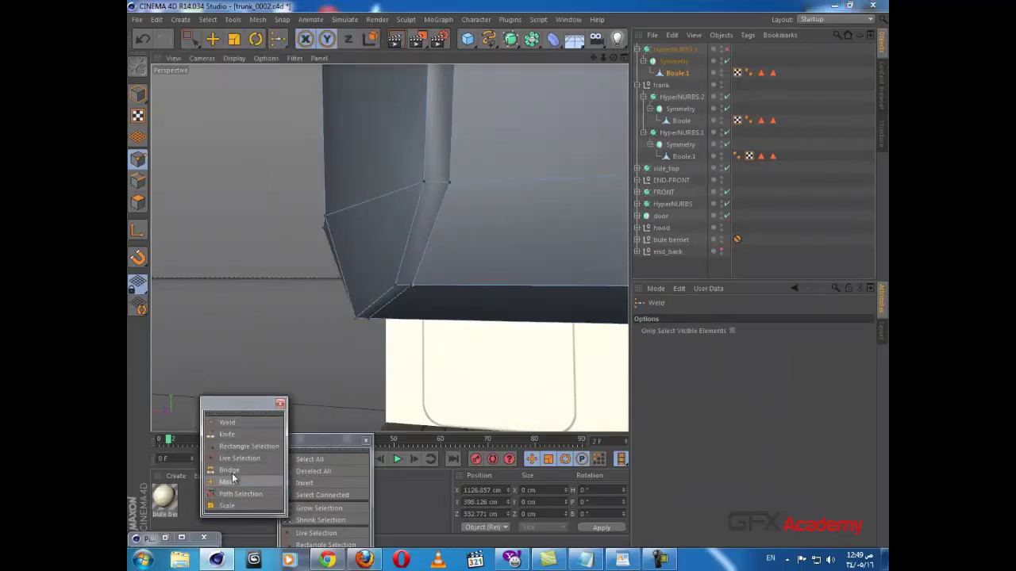
{"action": "left_click", "coordinate": [414, 284]}
{"action": "left_click_drag", "start_coordinate": [482, 225], "coordinate": [179, 281], "text": "alt"}
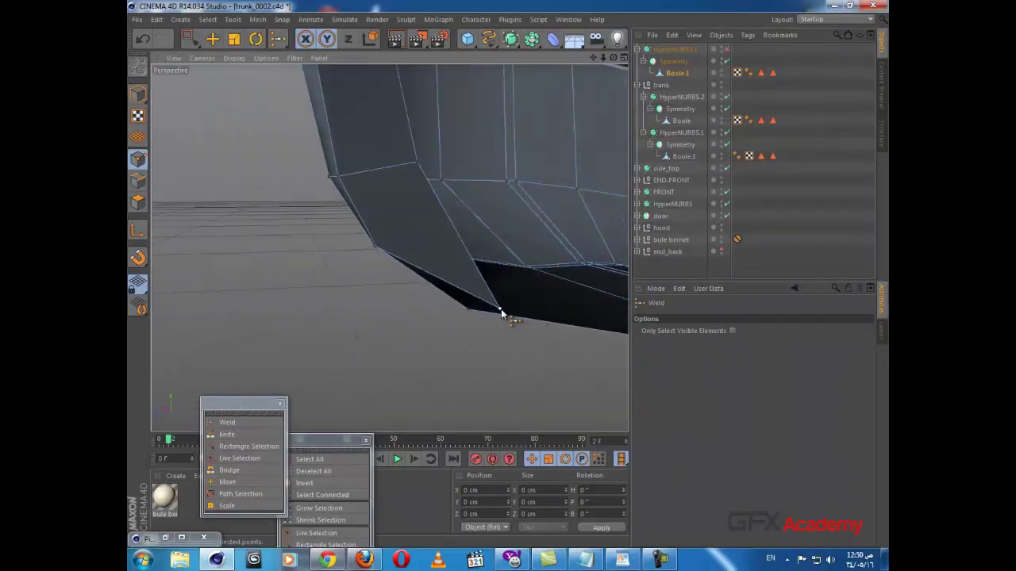
{"action": "left_click_drag", "start_coordinate": [501, 309], "coordinate": [532, 233], "text": "alt"}
- Move the lower side section's corner points along X to about 1138.8 cm to follow the body line
{"action": "left_click", "coordinate": [211, 40]}
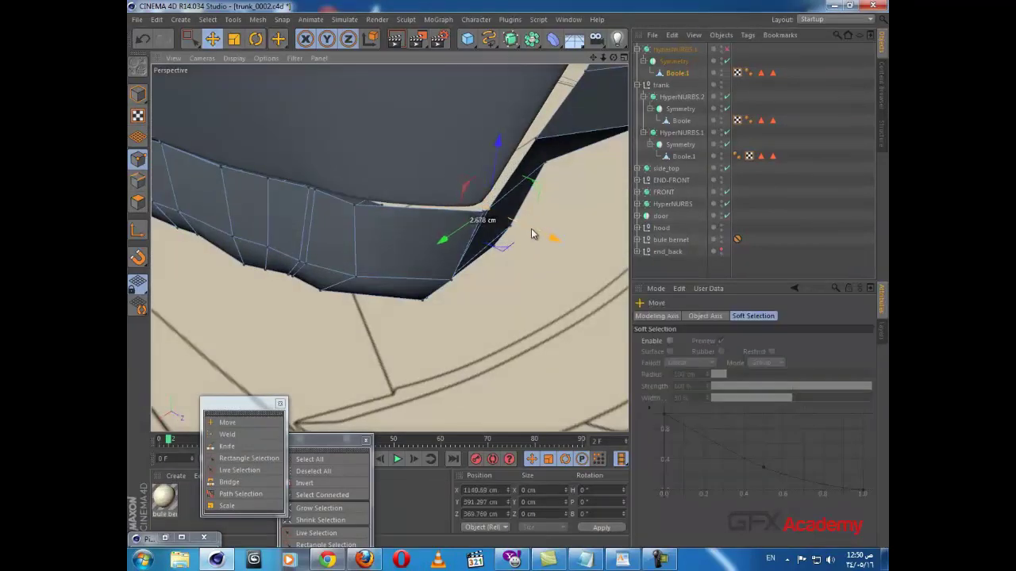
{"action": "left_click_drag", "start_coordinate": [426, 195], "coordinate": [376, 158], "text": "alt"}
{"action": "left_click", "coordinate": [190, 38]}
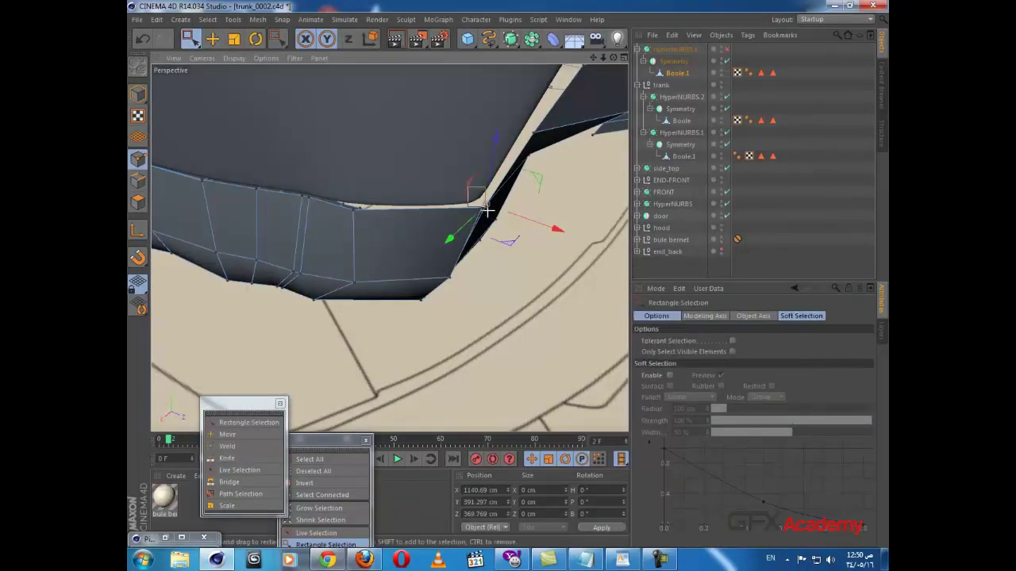
{"action": "left_click_drag", "start_coordinate": [545, 231], "coordinate": [537, 228]}
{"action": "left_click_drag", "start_coordinate": [387, 239], "coordinate": [460, 257], "text": "alt"}
{"action": "scroll", "coordinate": [298, 170], "scroll_direction": "up", "scroll_amount": 5}
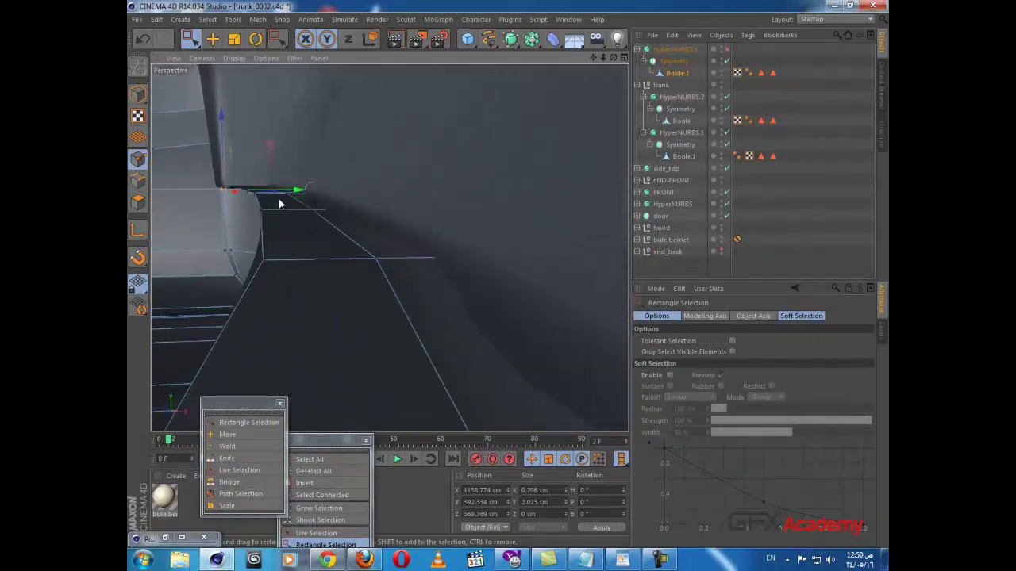
- Hide the trunk group and examine the end of the bumper's upper lip
{"action": "double_click", "coordinate": [721, 83]}
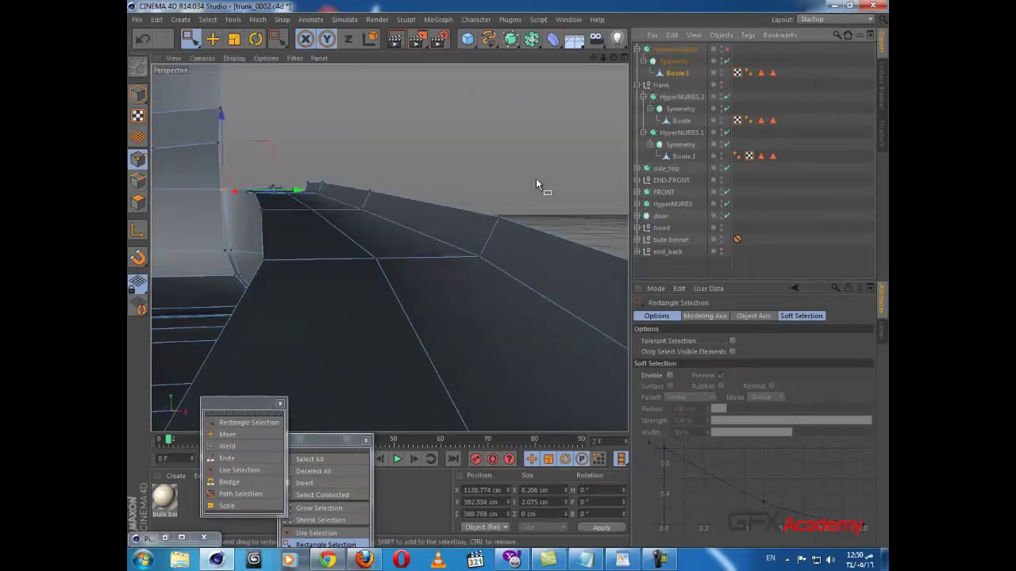
{"action": "left_click_drag", "start_coordinate": [404, 236], "coordinate": [409, 262], "text": "alt"}
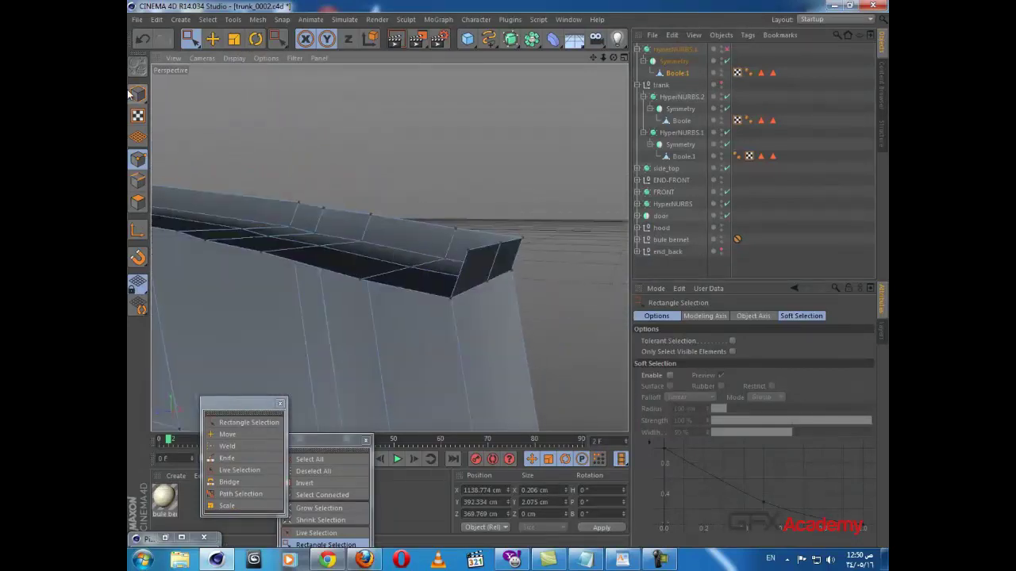
{"action": "left_click", "coordinate": [139, 91]}
{"action": "left_click", "coordinate": [138, 160]}
{"action": "left_click_drag", "start_coordinate": [428, 216], "coordinate": [306, 208], "text": "alt"}
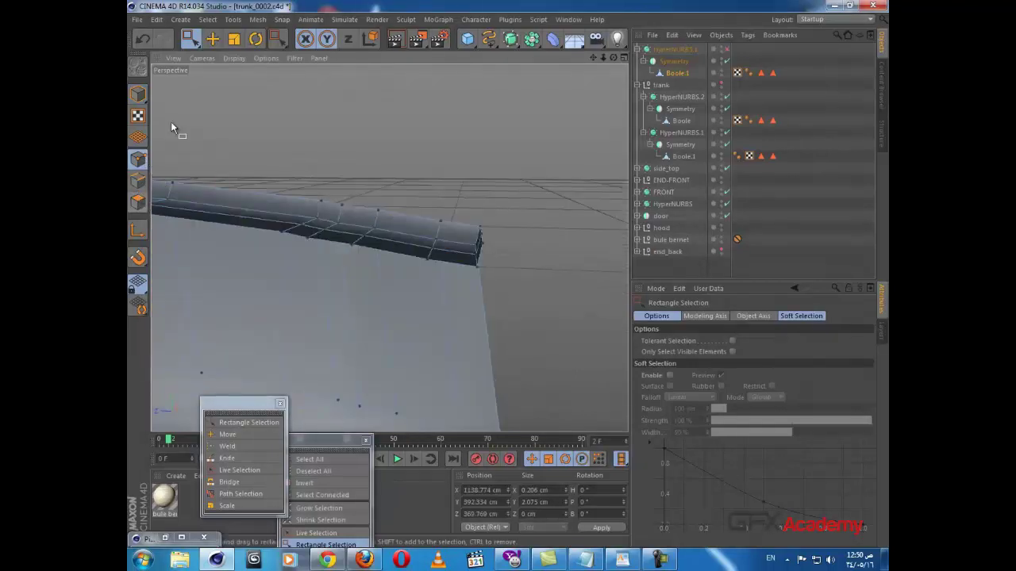
- Select the narrow upright strip of polygons along the bumper's upper lip and delete it
{"action": "left_click", "coordinate": [137, 201]}
{"action": "left_click_drag", "start_coordinate": [190, 38], "coordinate": [230, 50]}
{"action": "mouse_move", "coordinate": [456, 240]}
{"action": "left_mouse_down", "text": "alt"}
{"action": "mouse_move", "coordinate": [561, 241]}
{"action": "mouse_move", "coordinate": [302, 220]}
{"action": "mouse_move", "coordinate": [353, 232]}
{"action": "left_mouse_up", "text": "alt"}
{"action": "middle_click_drag", "start_coordinate": [274, 229], "coordinate": [458, 246], "text": "alt"}
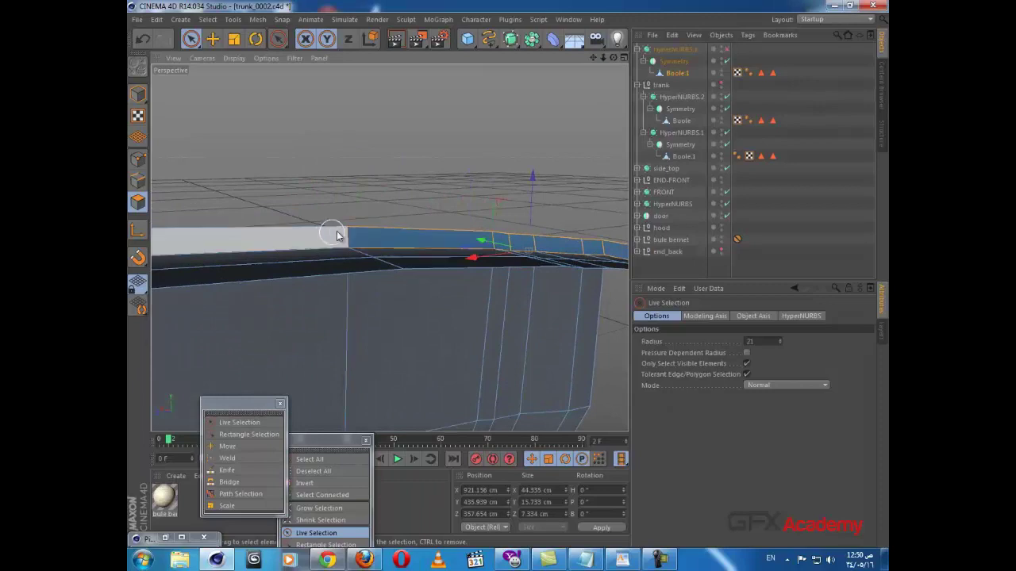
{"action": "left_click_drag", "start_coordinate": [338, 234], "coordinate": [279, 231], "text": "shift"}
{"action": "scroll", "coordinate": [280, 241], "scroll_direction": "down", "scroll_amount": 2}
{"action": "middle_click_drag", "start_coordinate": [255, 236], "coordinate": [482, 212], "text": "alt"}
{"action": "left_click_drag", "start_coordinate": [424, 214], "coordinate": [295, 214], "text": "shift"}
{"action": "scroll", "coordinate": [294, 225], "scroll_direction": "down", "scroll_amount": 2}
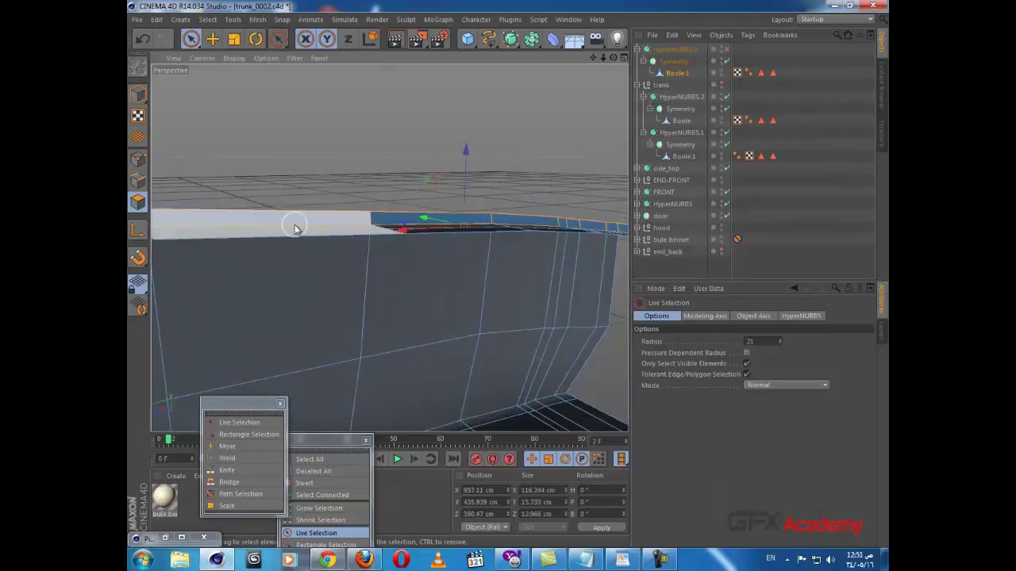
{"action": "middle_click_drag", "start_coordinate": [263, 211], "coordinate": [484, 218], "text": "alt"}
{"action": "left_click", "coordinate": [344, 226], "text": "shift"}
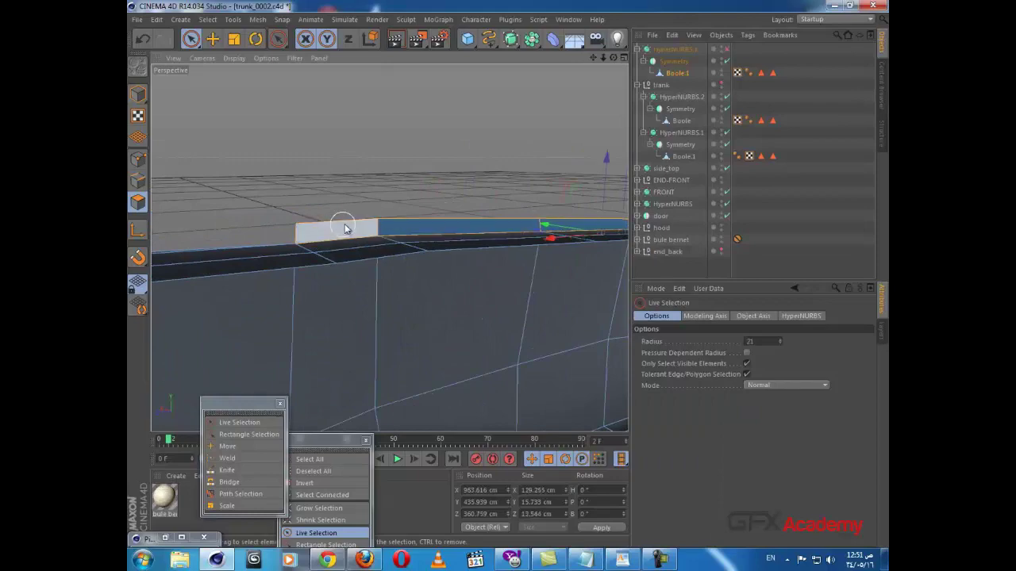
{"action": "key", "text": "Delete"}
- Run Optimize on all of the bumper mesh's points
{"action": "left_click_drag", "start_coordinate": [360, 246], "coordinate": [200, 200], "text": "alt"}
{"action": "left_click", "coordinate": [143, 160]}
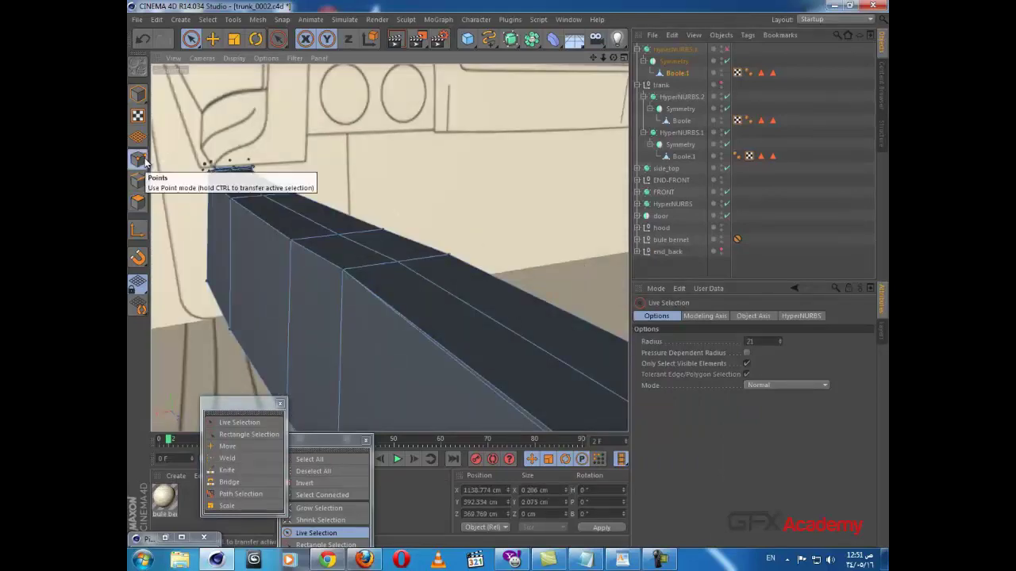
{"action": "right_click", "coordinate": [249, 160]}
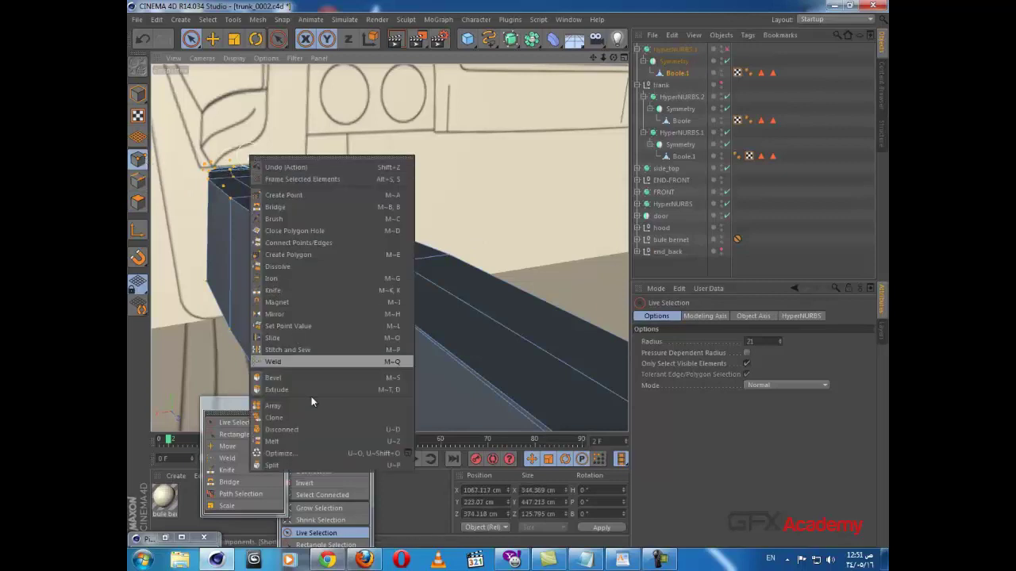
{"action": "left_click", "coordinate": [313, 457]}
{"action": "left_click_drag", "start_coordinate": [350, 264], "coordinate": [262, 272], "text": "alt"}
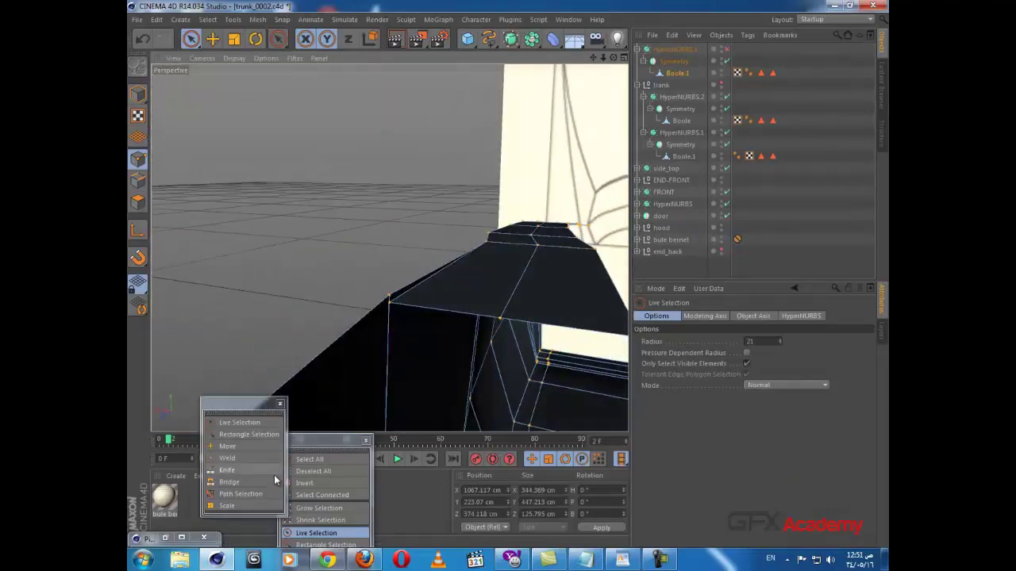
- Try to weld the selected points at the corner of the bumper's upper lip
{"action": "left_click", "coordinate": [227, 458]}
{"action": "left_click", "coordinate": [390, 300]}
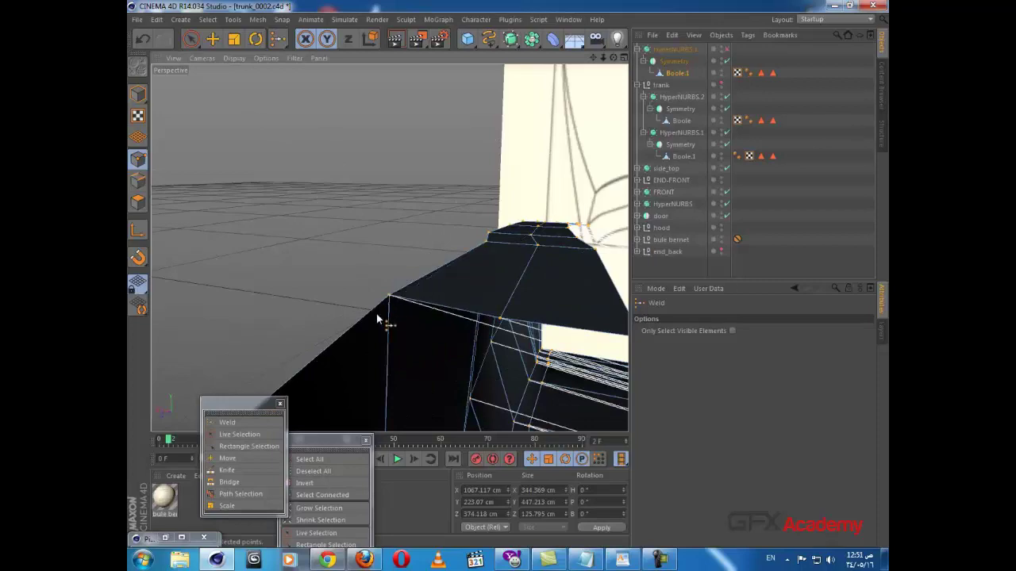
{"action": "left_click_drag", "start_coordinate": [376, 313], "coordinate": [574, 312], "text": "alt"}
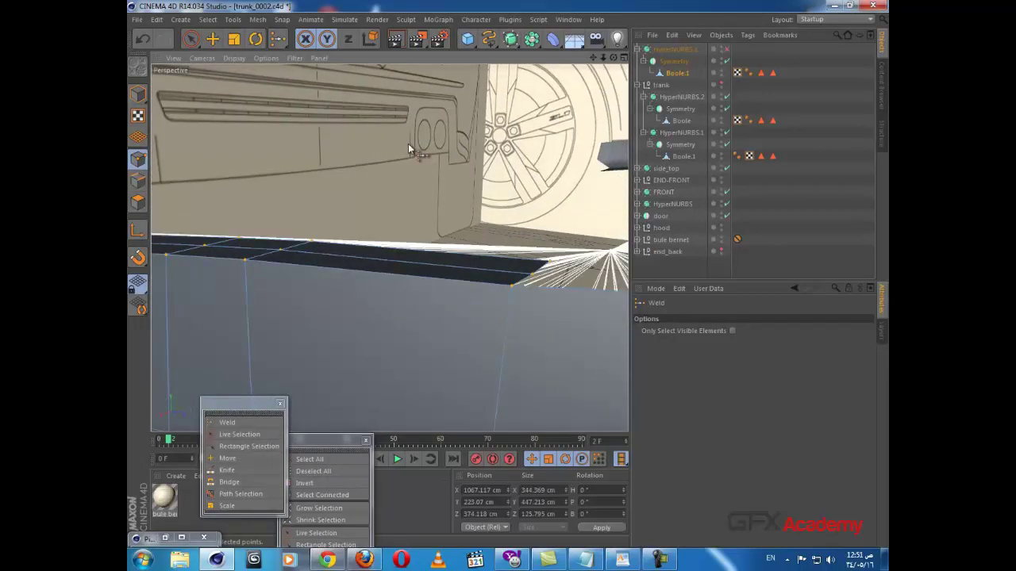
- Move the protruding point on the bumper's upper edge so it lines up with its neighbours
{"action": "left_click", "coordinate": [216, 38]}
{"action": "left_click_drag", "start_coordinate": [399, 199], "coordinate": [373, 241], "text": "alt"}
{"action": "scroll", "coordinate": [384, 249], "scroll_direction": "down", "scroll_amount": 3}
{"action": "left_click_drag", "start_coordinate": [371, 243], "coordinate": [408, 288], "text": "alt"}
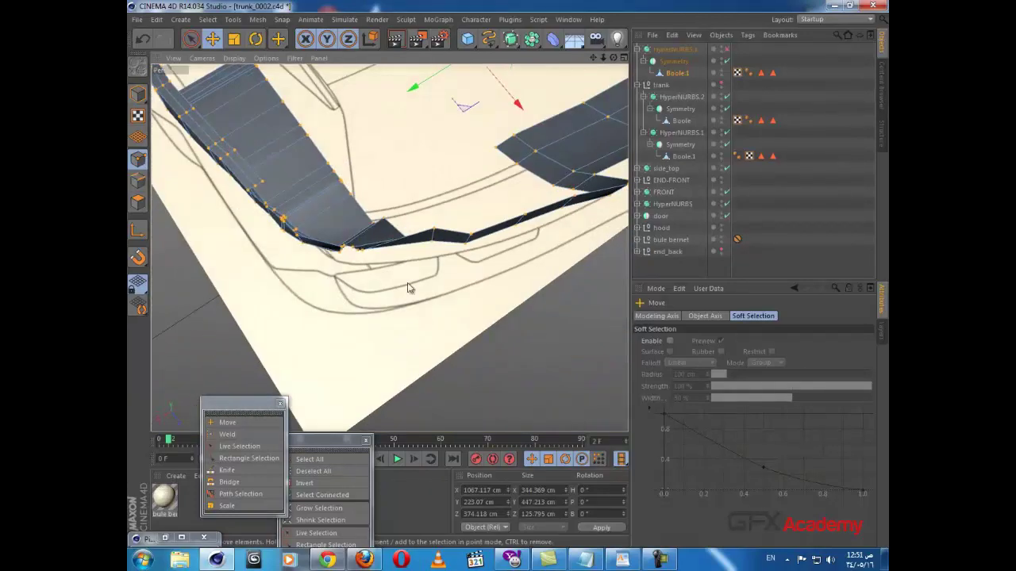
{"action": "left_click", "coordinate": [433, 235]}
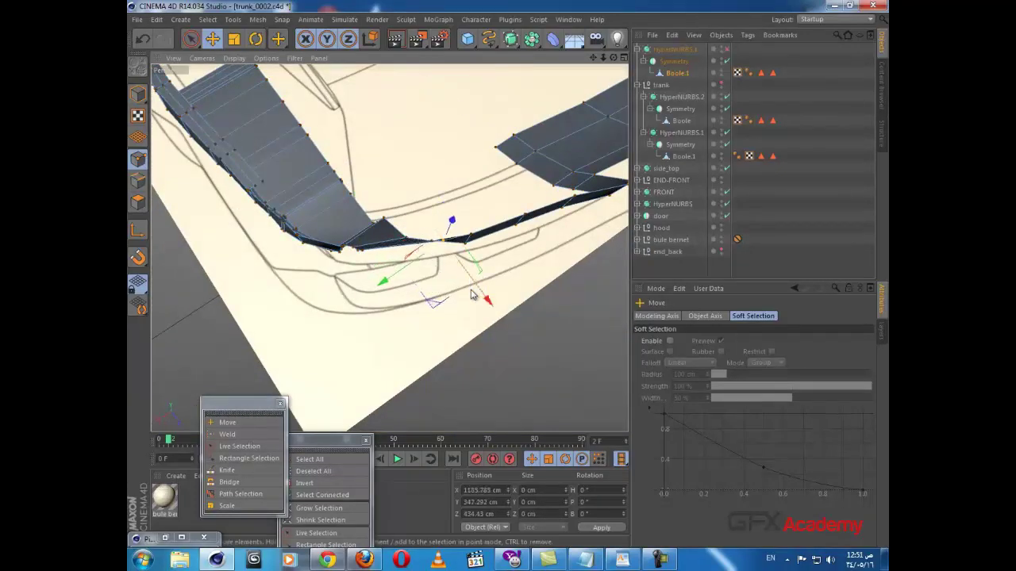
{"action": "left_click_drag", "start_coordinate": [472, 295], "coordinate": [389, 230], "text": "alt"}
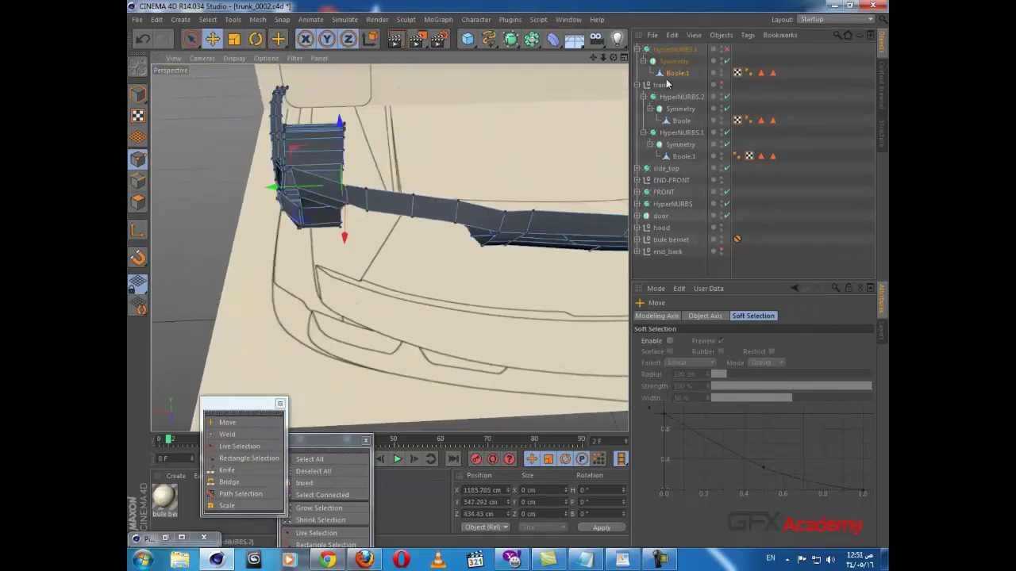
- Turn on the bumper's HyperNURBS smoothing and check its upper edge from several angles in the Perspective view
{"action": "left_click", "coordinate": [727, 50]}
{"action": "left_click_drag", "start_coordinate": [481, 214], "coordinate": [447, 248], "text": "alt"}
{"action": "scroll", "coordinate": [466, 234], "scroll_direction": "up", "scroll_amount": 2}
{"action": "left_click_drag", "start_coordinate": [473, 213], "coordinate": [486, 254], "text": "alt"}
{"action": "left_click_drag", "start_coordinate": [388, 246], "coordinate": [365, 176], "text": "alt"}
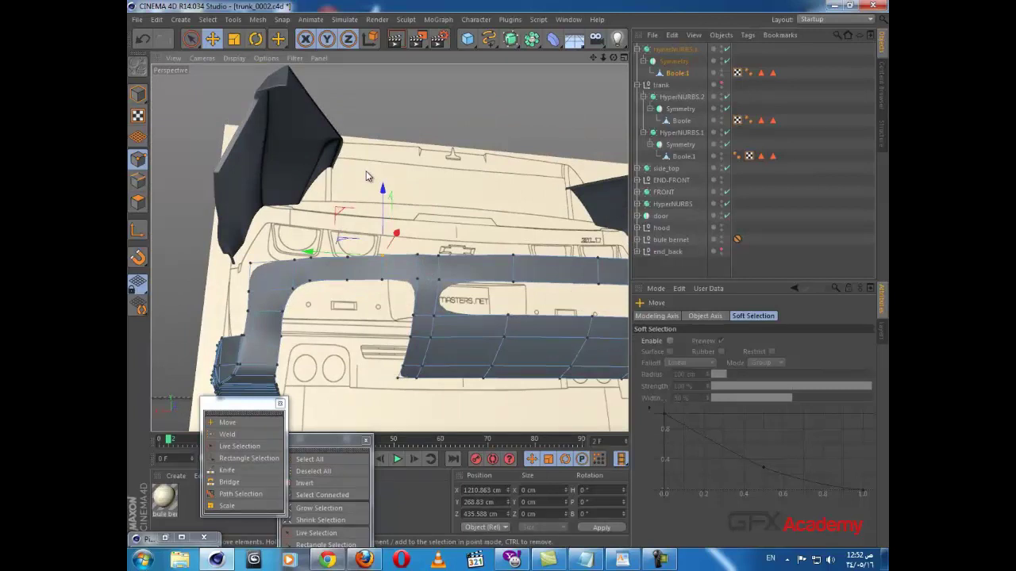
{"action": "middle_click_drag", "start_coordinate": [435, 309], "coordinate": [397, 290], "text": "alt"}
- In the Back view, add Knife loop cuts close beside the outer end of the grille opening, above and below it
{"action": "middle_click", "coordinate": [400, 294]}
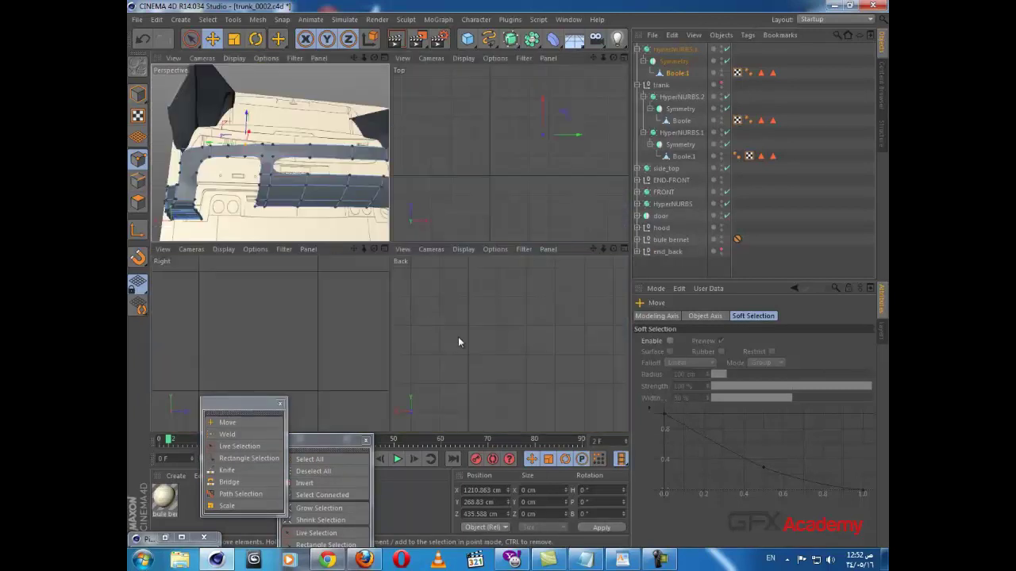
{"action": "middle_click", "coordinate": [479, 343]}
{"action": "scroll", "coordinate": [483, 338], "scroll_direction": "down", "scroll_amount": 5}
{"action": "middle_click_drag", "start_coordinate": [505, 324], "coordinate": [376, 345], "text": "alt"}
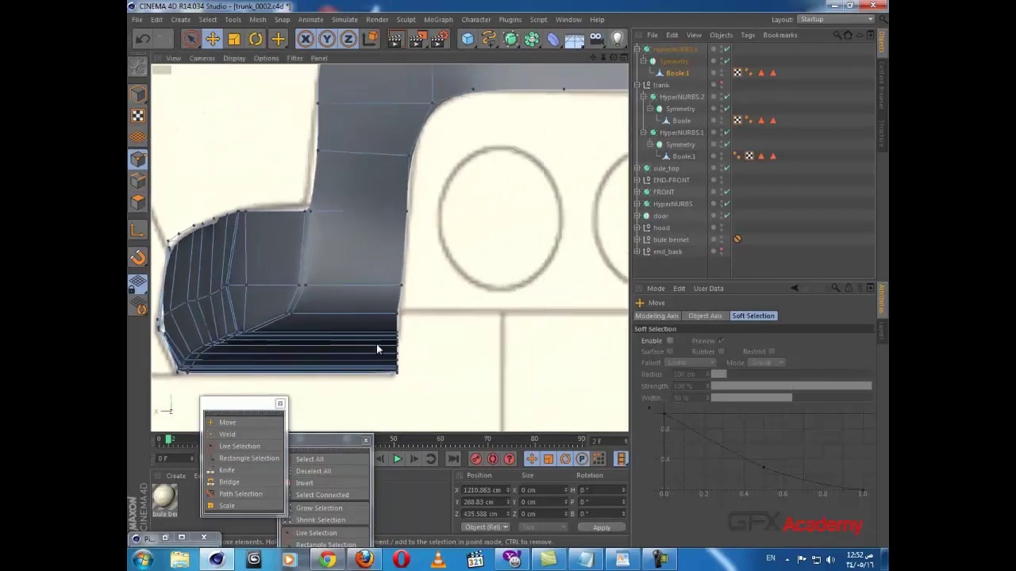
{"action": "scroll", "coordinate": [377, 349], "scroll_direction": "down", "scroll_amount": 3}
{"action": "middle_click_drag", "start_coordinate": [459, 327], "coordinate": [257, 294], "text": "alt"}
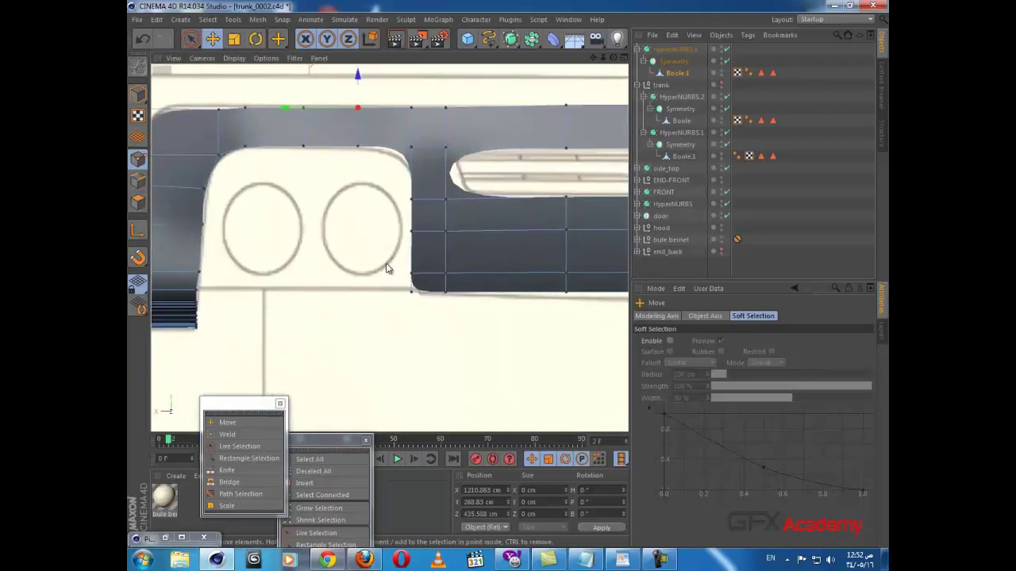
{"action": "middle_click_drag", "start_coordinate": [386, 266], "coordinate": [249, 319], "text": "alt"}
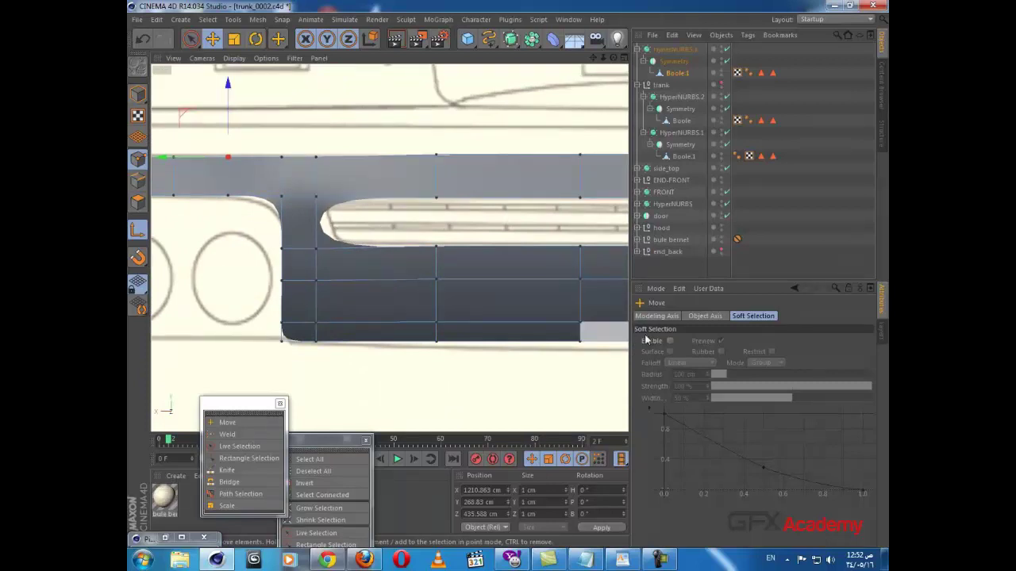
{"action": "key", "text": "k"}
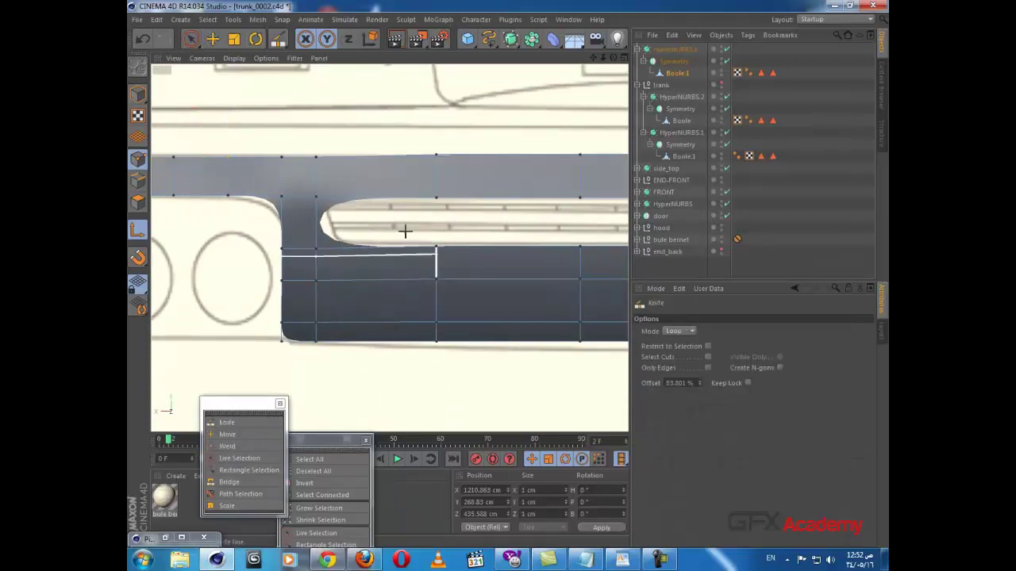
{"action": "scroll", "coordinate": [328, 168], "scroll_direction": "up", "scroll_amount": 3}
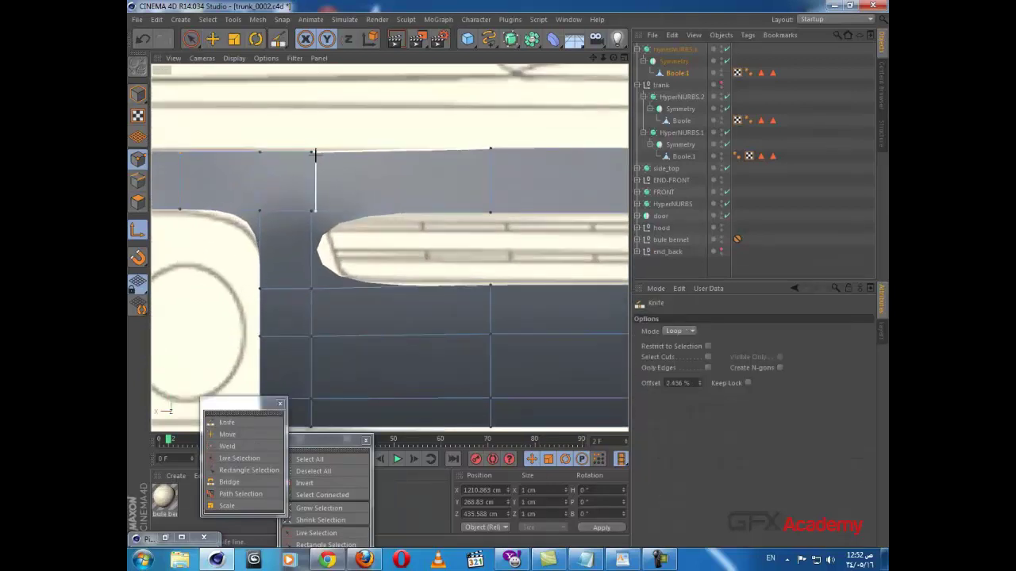
{"action": "left_click", "coordinate": [317, 154]}
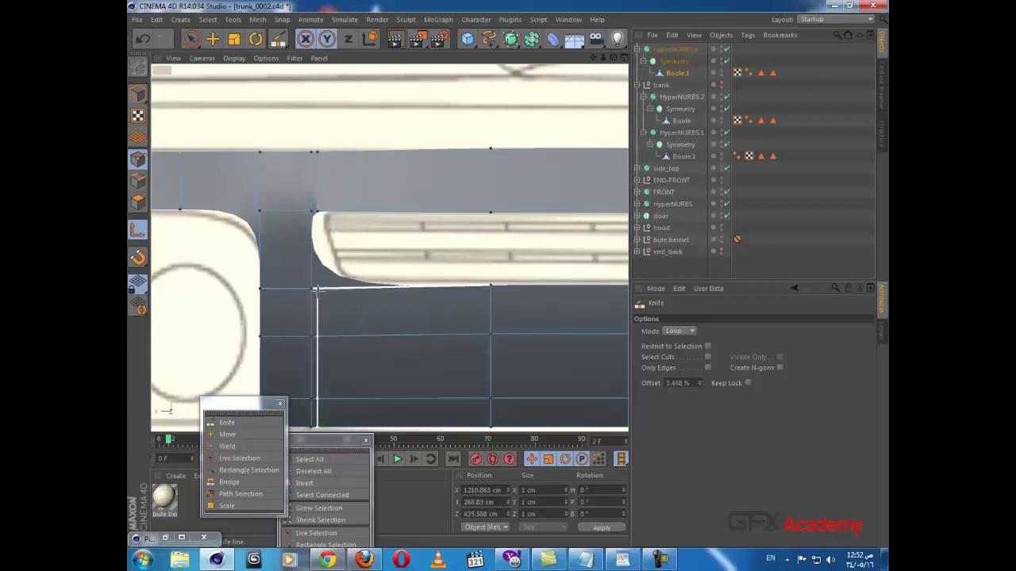
{"action": "scroll", "coordinate": [403, 346], "scroll_direction": "down", "scroll_amount": 2}
{"action": "middle_click_drag", "start_coordinate": [402, 346], "coordinate": [404, 281], "text": "alt"}
{"action": "scroll", "coordinate": [404, 281], "scroll_direction": "up", "scroll_amount": 2}
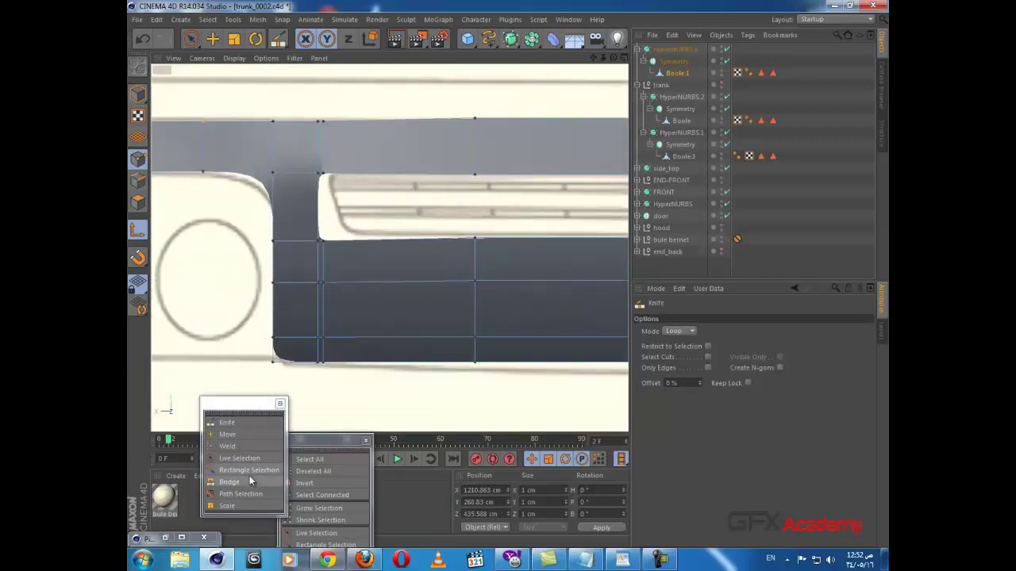
- Select the edges bordering the grille opening up to the bumper's centre line with Path Selection in edge mode
{"action": "left_click", "coordinate": [241, 494]}
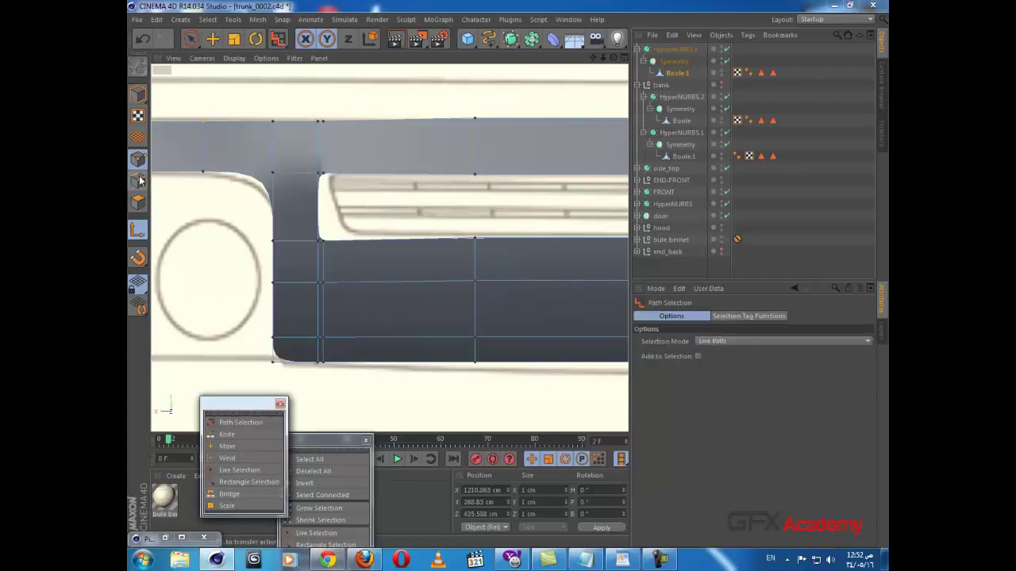
{"action": "left_click", "coordinate": [139, 181]}
{"action": "middle_click_drag", "start_coordinate": [354, 194], "coordinate": [283, 200], "text": "alt"}
{"action": "scroll", "coordinate": [352, 223], "scroll_direction": "down", "scroll_amount": 3}
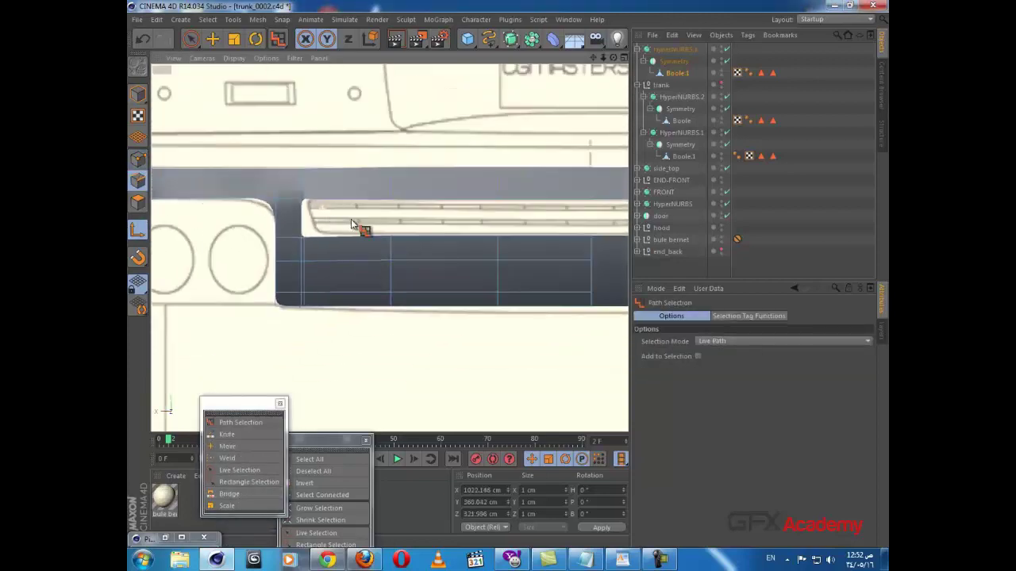
{"action": "middle_click_drag", "start_coordinate": [351, 223], "coordinate": [229, 258], "text": "alt"}
{"action": "scroll", "coordinate": [294, 255], "scroll_direction": "down", "scroll_amount": 2}
{"action": "middle_click_drag", "start_coordinate": [333, 256], "coordinate": [410, 259], "text": "alt"}
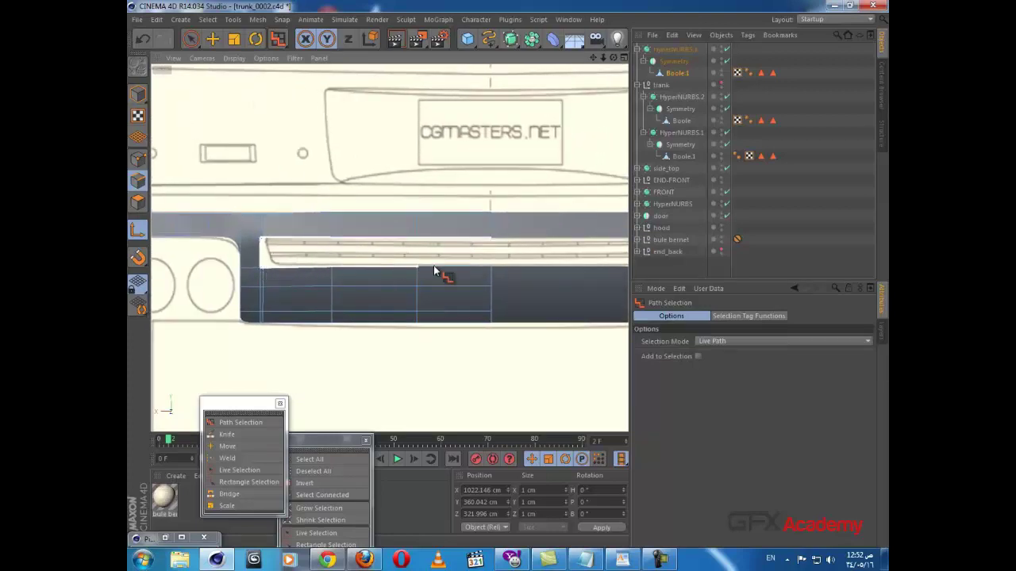
{"action": "left_click_drag", "start_coordinate": [500, 271], "coordinate": [498, 271]}
{"action": "scroll", "coordinate": [498, 272], "scroll_direction": "up", "scroll_amount": 2}
{"action": "middle_click_drag", "start_coordinate": [413, 250], "coordinate": [527, 247], "text": "alt"}
{"action": "left_click", "coordinate": [234, 40]}
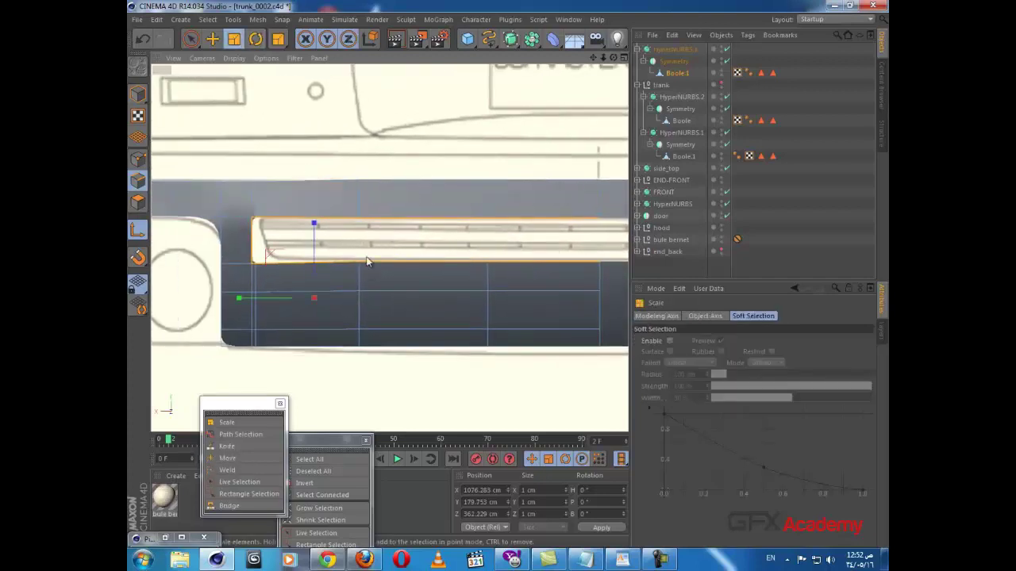
{"action": "scroll", "coordinate": [456, 247], "scroll_direction": "down", "scroll_amount": 3}
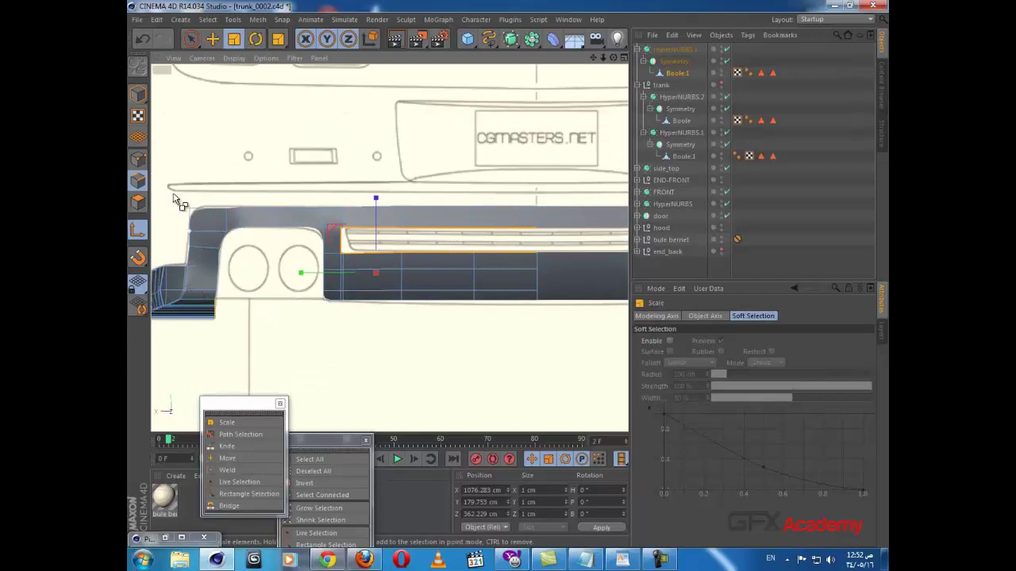
- In the Perspective view, turn off axis editing and extrude the grille opening's selected border edges inward along the X axis
{"action": "left_click", "coordinate": [190, 40]}
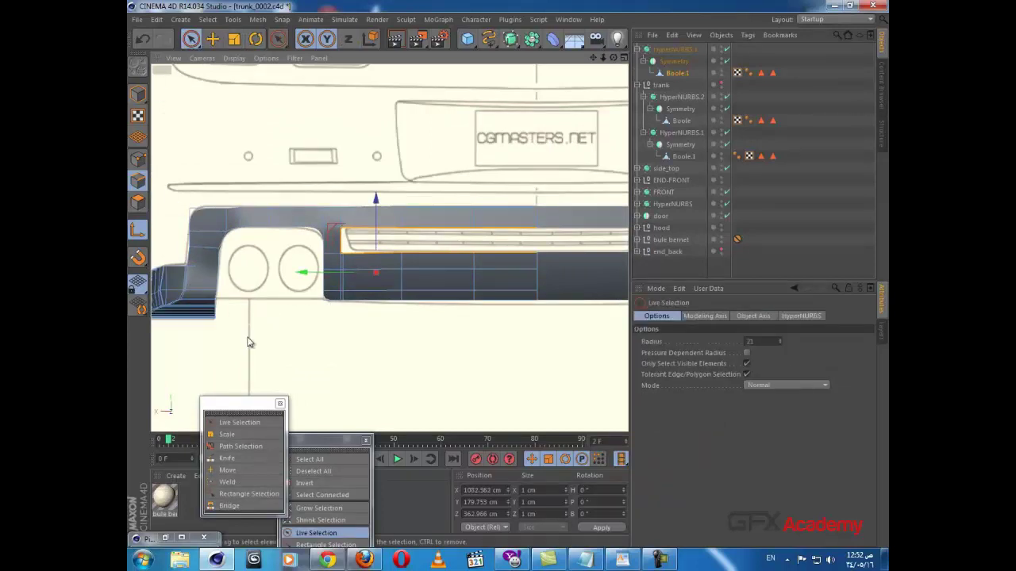
{"action": "middle_click", "coordinate": [377, 304]}
{"action": "scroll", "coordinate": [299, 322], "scroll_direction": "down", "scroll_amount": 2}
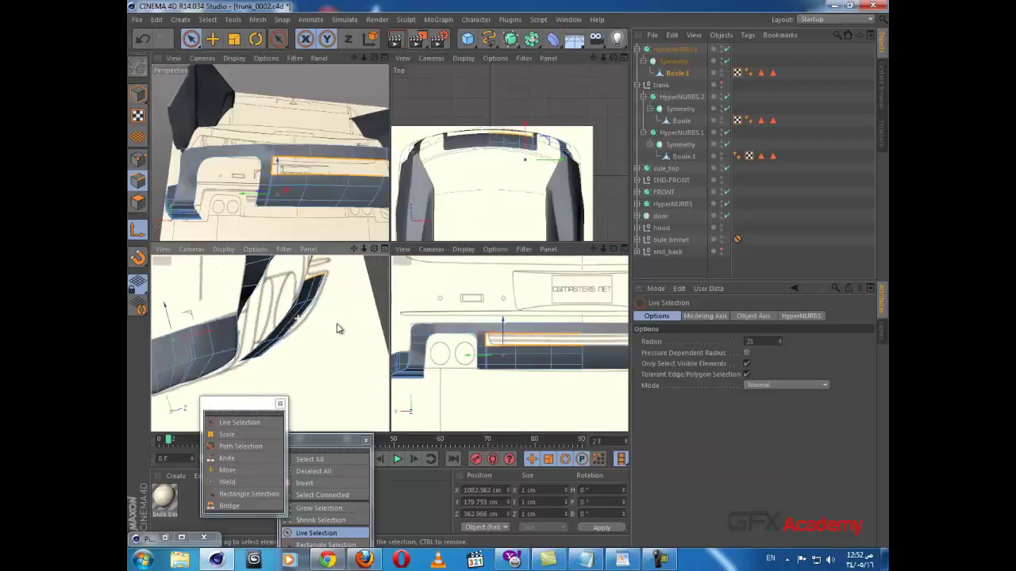
{"action": "scroll", "coordinate": [317, 324], "scroll_direction": "up", "scroll_amount": 1}
{"action": "middle_click", "coordinate": [299, 170]}
{"action": "mouse_move", "coordinate": [440, 232]}
{"action": "left_mouse_down", "text": "alt"}
{"action": "mouse_move", "coordinate": [611, 301]}
{"action": "mouse_move", "coordinate": [387, 238]}
{"action": "mouse_move", "coordinate": [401, 220]}
{"action": "left_mouse_up", "text": "alt"}
{"action": "scroll", "coordinate": [379, 256], "scroll_direction": "up", "scroll_amount": 5}
{"action": "left_click_drag", "start_coordinate": [365, 293], "coordinate": [383, 334], "text": "alt"}
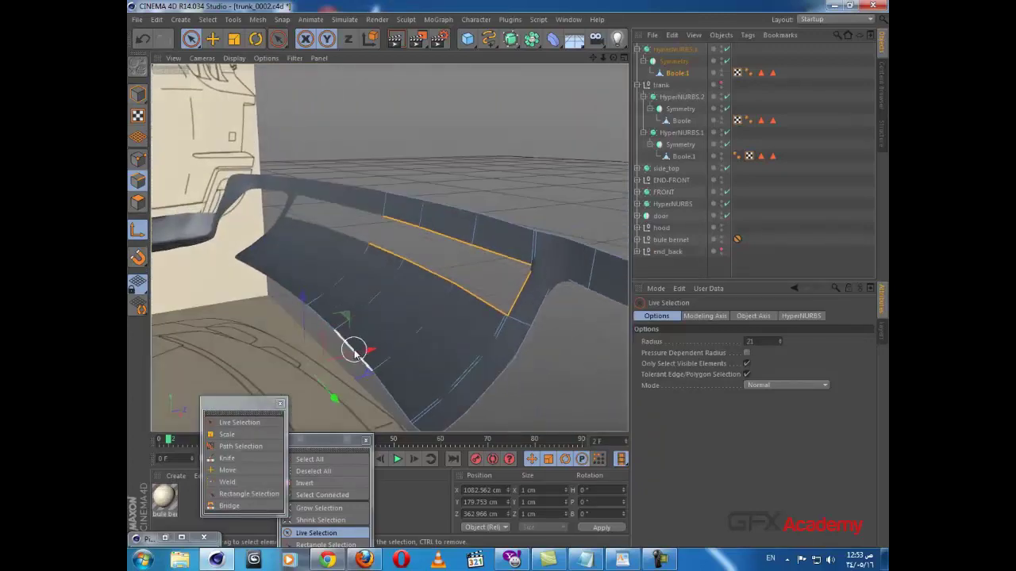
{"action": "left_click_drag", "start_coordinate": [339, 361], "coordinate": [341, 362]}
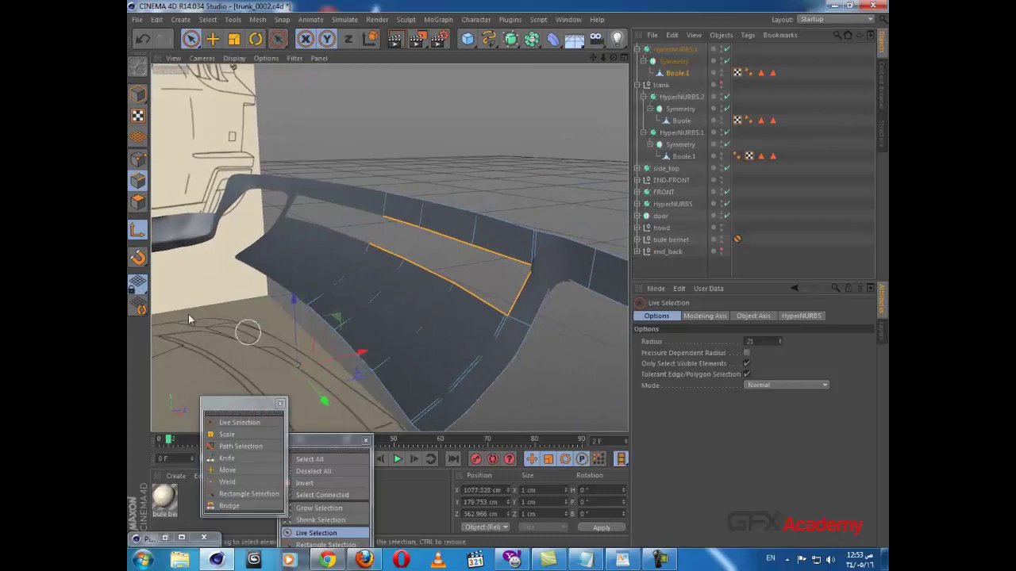
{"action": "left_click", "coordinate": [137, 232]}
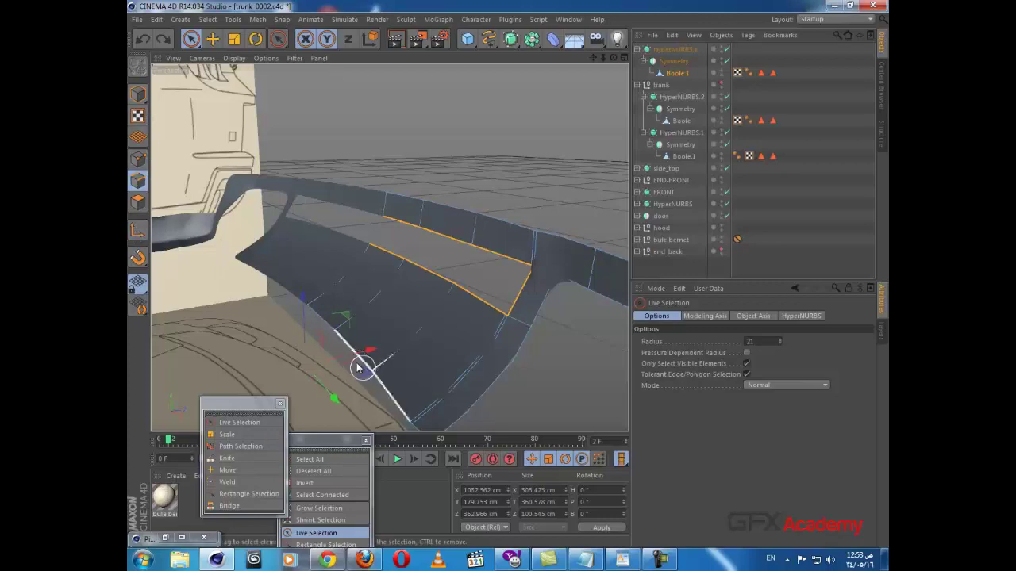
{"action": "left_click_drag", "start_coordinate": [349, 355], "coordinate": [324, 364]}
{"action": "left_click_drag", "start_coordinate": [392, 308], "coordinate": [490, 305], "text": "alt"}
- Scale the extruded border edges down to about 287 × 339 × 95 cm and move them further inward along X to about 1033 cm
{"action": "key", "text": "t"}
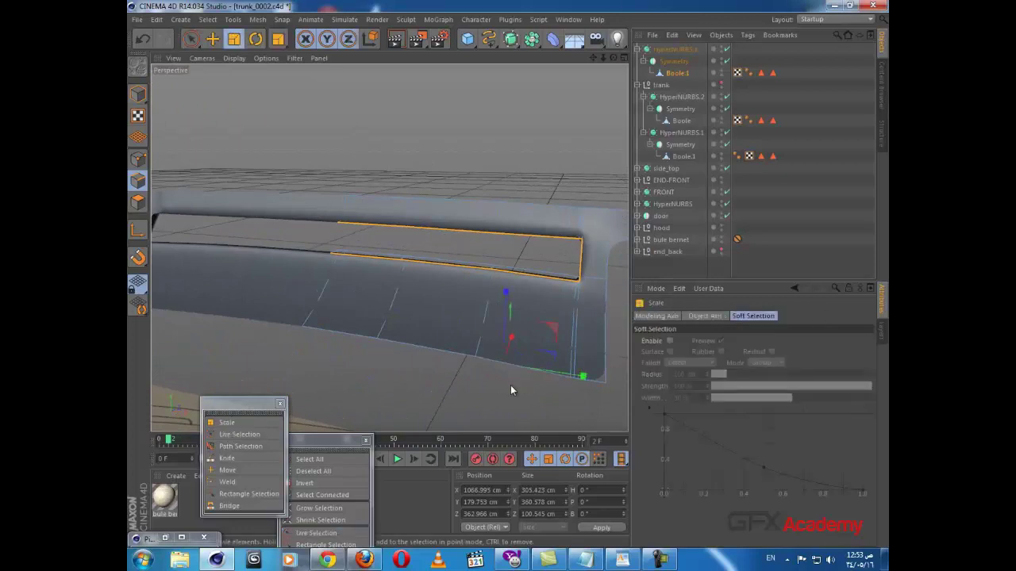
{"action": "left_click_drag", "start_coordinate": [510, 385], "coordinate": [500, 386]}
{"action": "key", "text": "ctrl+z"}
{"action": "left_click_drag", "start_coordinate": [523, 353], "coordinate": [490, 354]}
{"action": "left_click_drag", "start_coordinate": [527, 326], "coordinate": [344, 346], "text": "alt"}
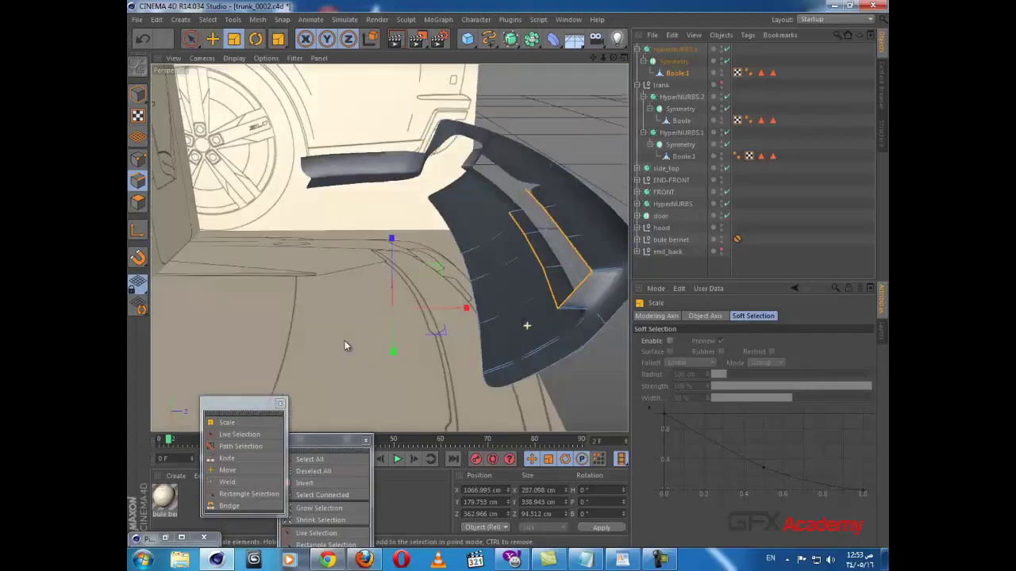
{"action": "left_click", "coordinate": [212, 38]}
{"action": "left_click_drag", "start_coordinate": [465, 309], "coordinate": [411, 308]}
- Examine the new inner lip of the grille opening and its centre seam in the Perspective and Back views
{"action": "left_click_drag", "start_coordinate": [526, 286], "coordinate": [423, 271], "text": "alt"}
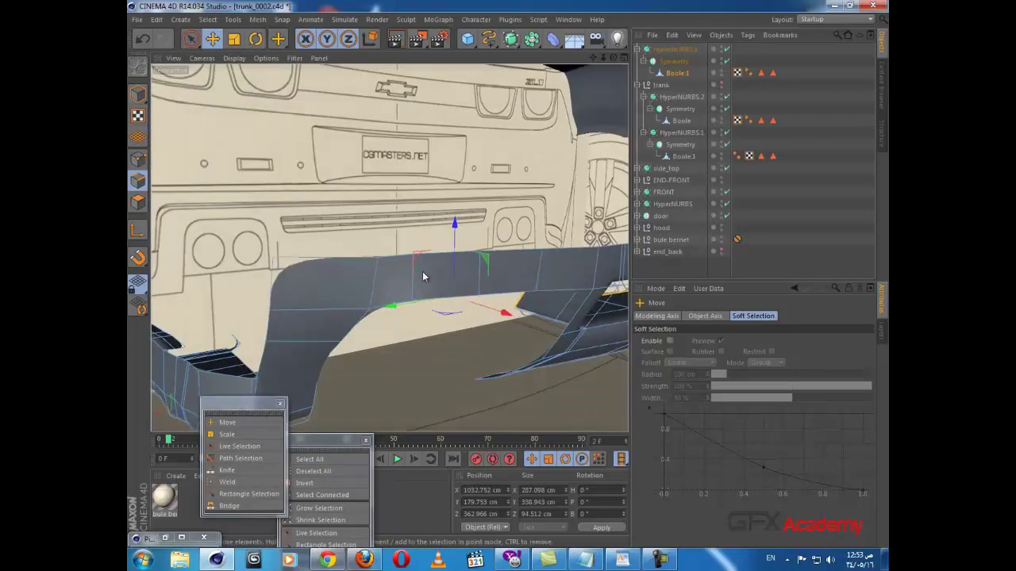
{"action": "middle_click_drag", "start_coordinate": [422, 272], "coordinate": [235, 226], "text": "alt"}
{"action": "left_click_drag", "start_coordinate": [455, 279], "coordinate": [483, 336], "text": "alt"}
{"action": "middle_click", "coordinate": [483, 337]}
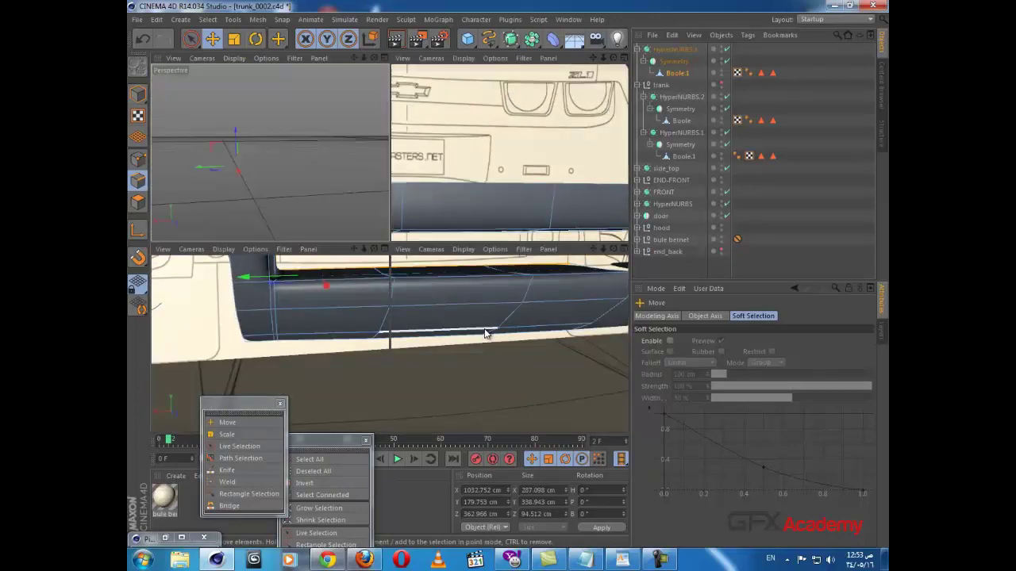
{"action": "middle_click", "coordinate": [343, 363]}
{"action": "middle_click_drag", "start_coordinate": [411, 306], "coordinate": [347, 333], "text": "alt"}
{"action": "scroll", "coordinate": [383, 325], "scroll_direction": "up", "scroll_amount": 1}
{"action": "middle_click", "coordinate": [383, 324]}
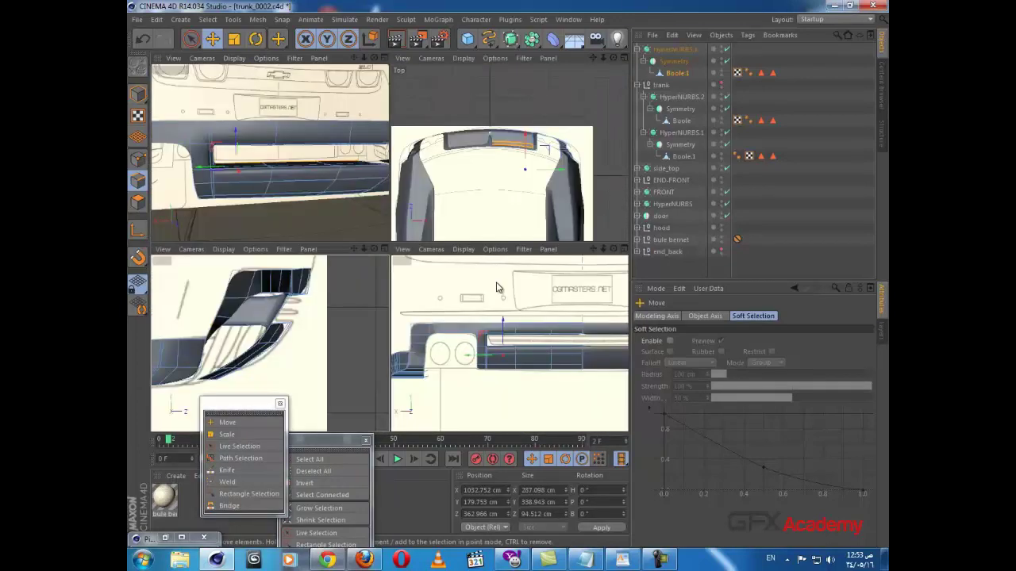
{"action": "middle_click", "coordinate": [522, 364]}
{"action": "scroll", "coordinate": [530, 357], "scroll_direction": "up", "scroll_amount": 1}
{"action": "middle_click", "coordinate": [433, 342]}
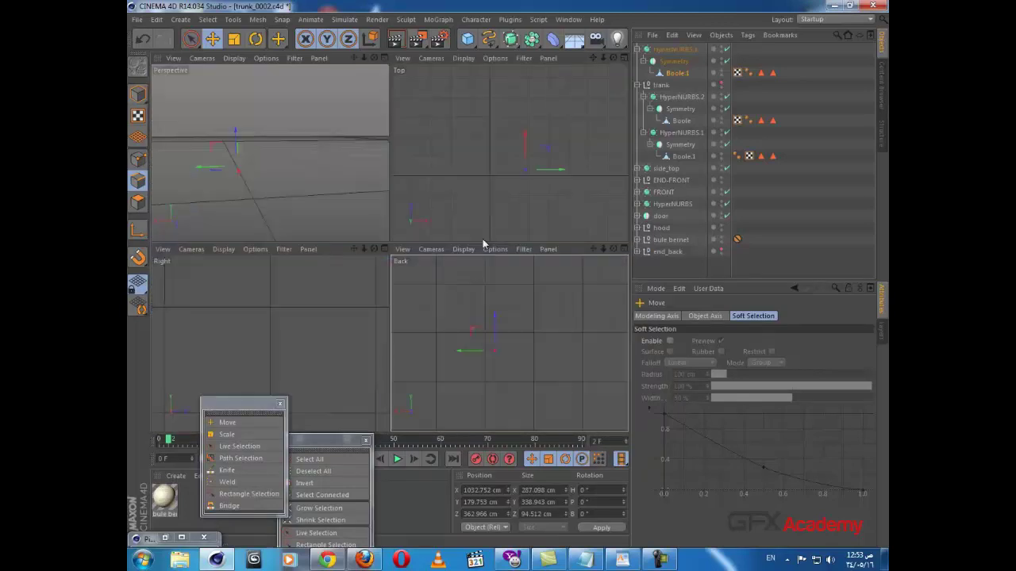
{"action": "middle_click", "coordinate": [361, 229]}
{"action": "scroll", "coordinate": [464, 271], "scroll_direction": "up", "scroll_amount": 1}
{"action": "left_click_drag", "start_coordinate": [469, 275], "coordinate": [373, 313], "text": "alt"}
- Select the bumper mesh Boole.1 under Symmetry and switch to point mode with Rectangle Selection
{"action": "left_click", "coordinate": [676, 62]}
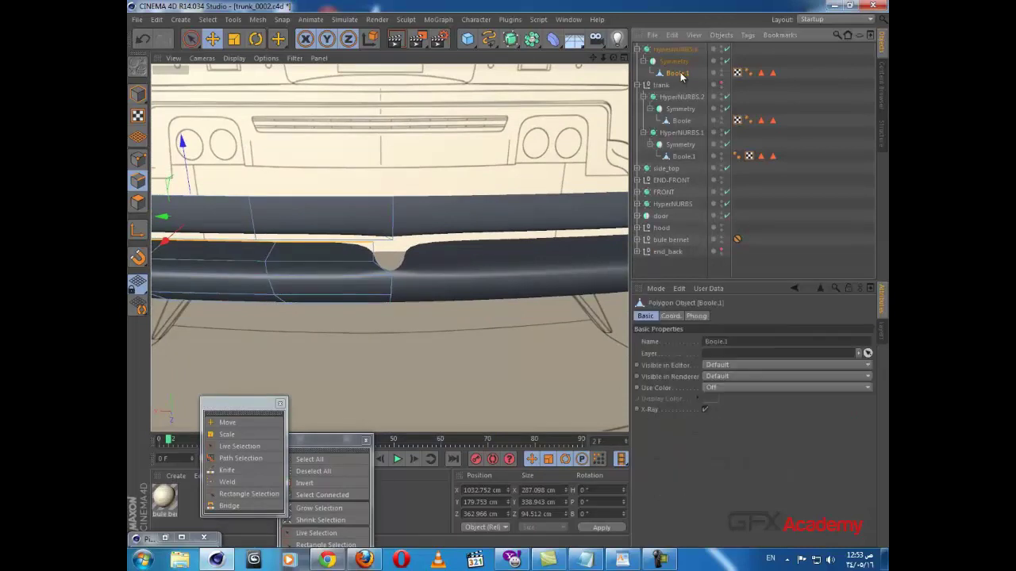
{"action": "left_click_drag", "start_coordinate": [401, 273], "coordinate": [470, 277], "text": "alt"}
{"action": "left_click", "coordinate": [677, 74]}
{"action": "left_click", "coordinate": [141, 158]}
{"action": "left_click_drag", "start_coordinate": [371, 253], "coordinate": [409, 229], "text": "alt"}
{"action": "left_click_drag", "start_coordinate": [196, 42], "coordinate": [224, 77]}
- Select the lower bar's centre-line points, set their Y size to 0 cm and move them onto the symmetry plane
{"action": "left_click_drag", "start_coordinate": [379, 234], "coordinate": [380, 235]}
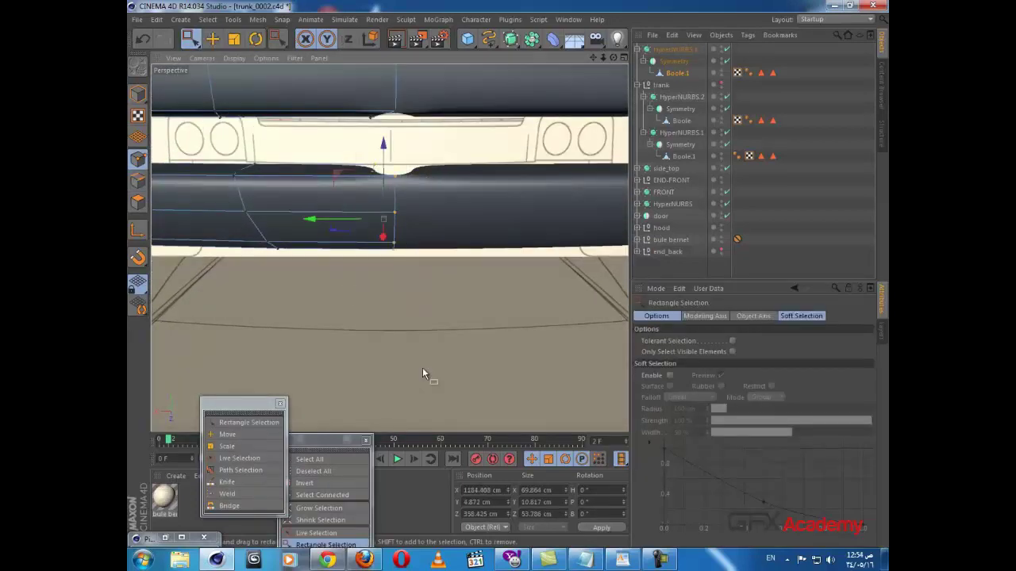
{"action": "left_click", "coordinate": [556, 503]}
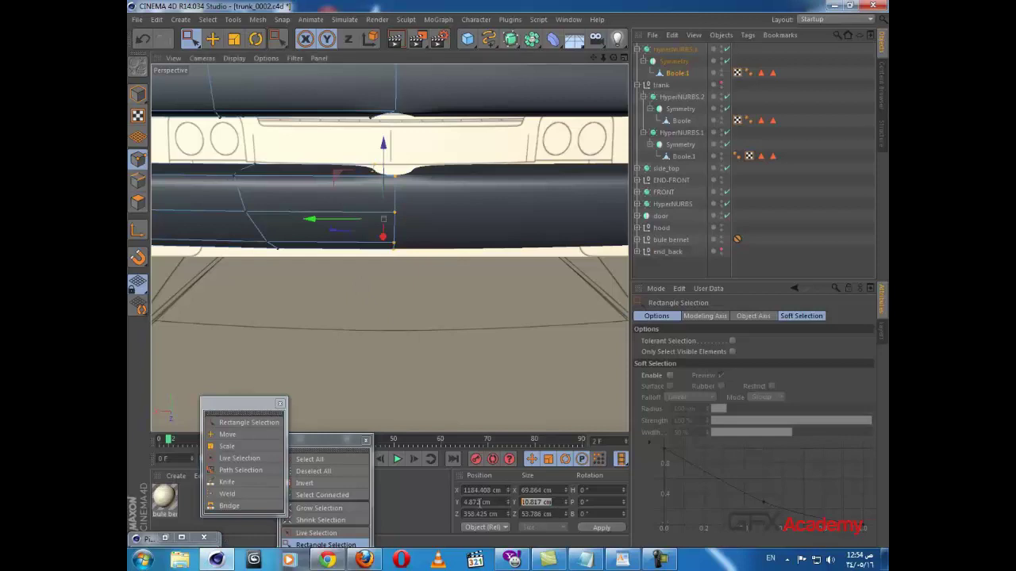
{"action": "type", "text": "0"}
{"action": "key", "text": "Return"}
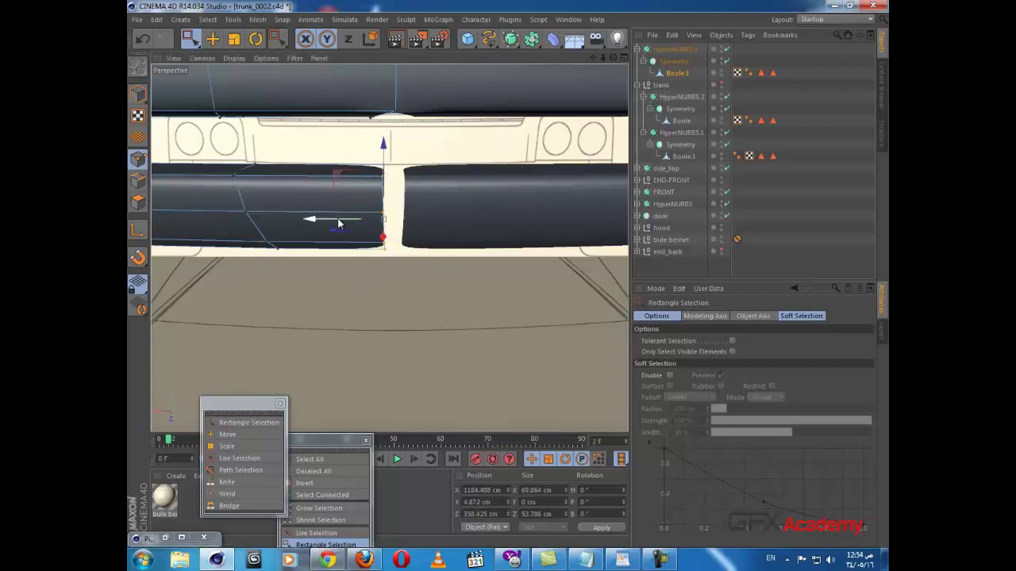
{"action": "left_click_drag", "start_coordinate": [337, 218], "coordinate": [347, 220]}
{"action": "left_click_drag", "start_coordinate": [369, 199], "coordinate": [366, 172], "text": "alt"}
{"action": "scroll", "coordinate": [351, 158], "scroll_direction": "down", "scroll_amount": 4}
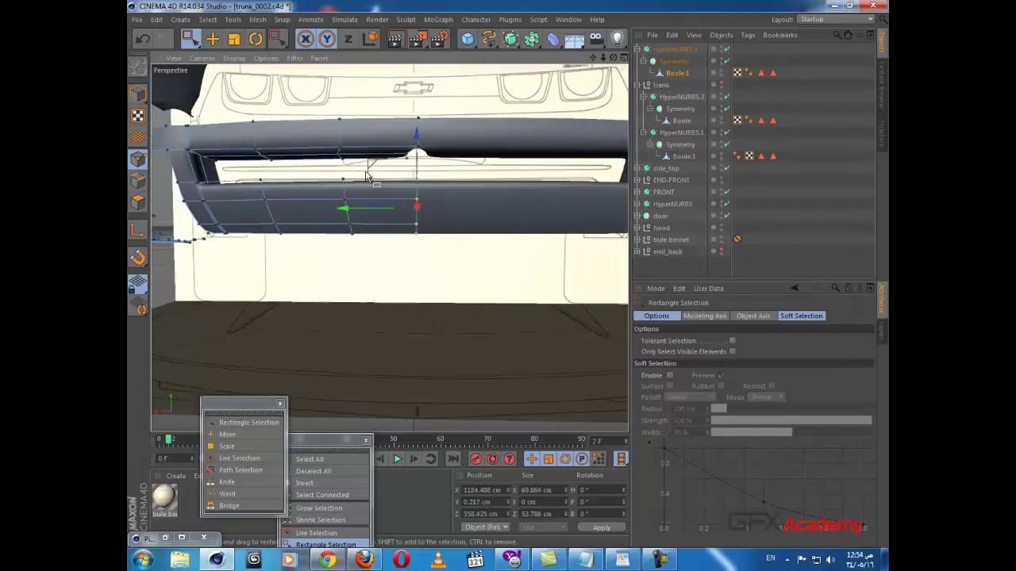
- Undo the lower centre-line point edits, stepping back past the grille lip, and redo the lip extrusion
{"action": "key", "text": "ctrl+z"}
{"action": "key", "text": "ctrl+z"}
{"action": "key", "text": "ctrl+z"}
{"action": "key", "text": "ctrl+z"}
{"action": "key", "text": "ctrl+z"}
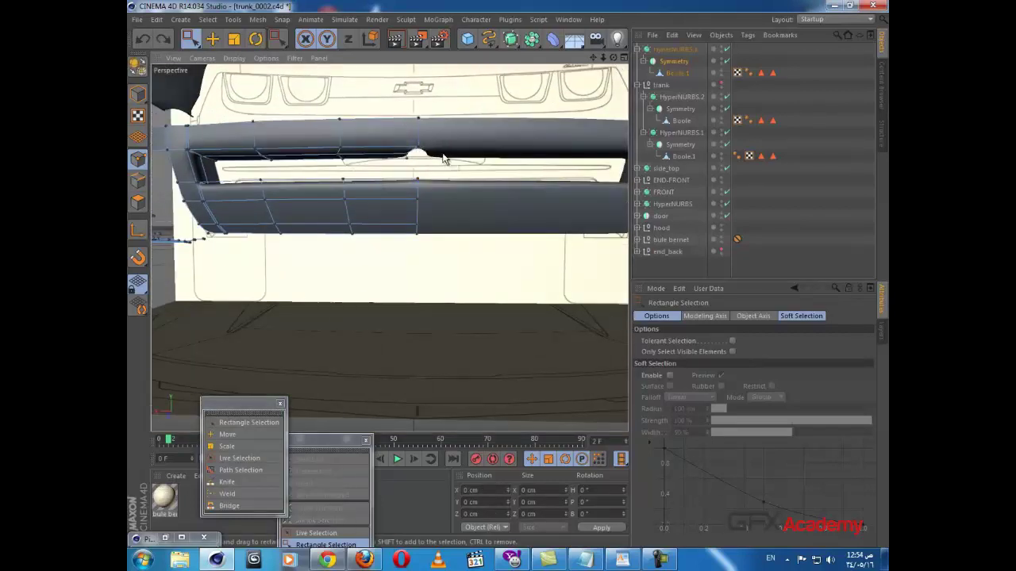
{"action": "key", "text": "ctrl+z"}
{"action": "key", "text": "ctrl+z"}
{"action": "key", "text": "ctrl+z"}
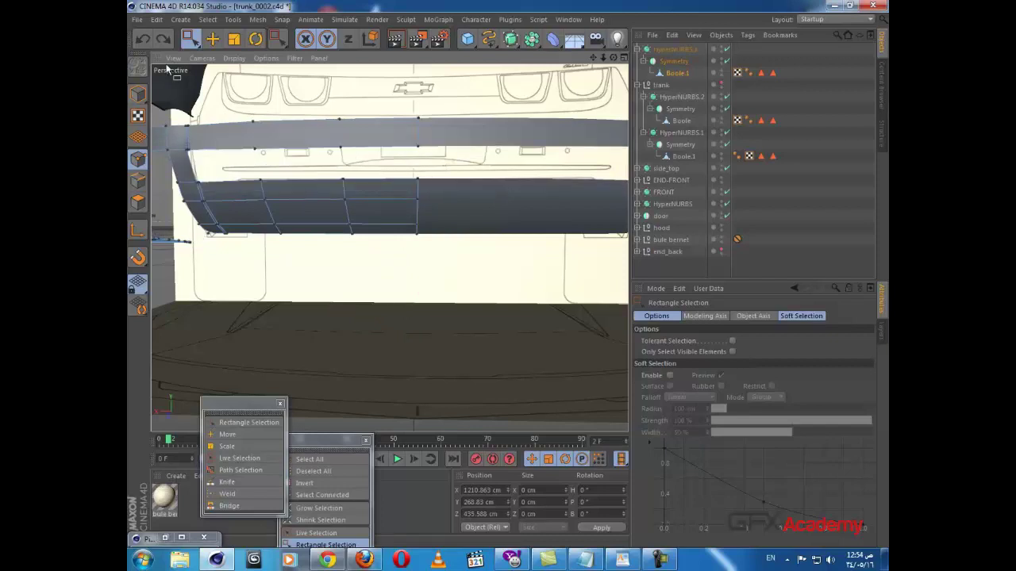
{"action": "left_click", "coordinate": [164, 39]}
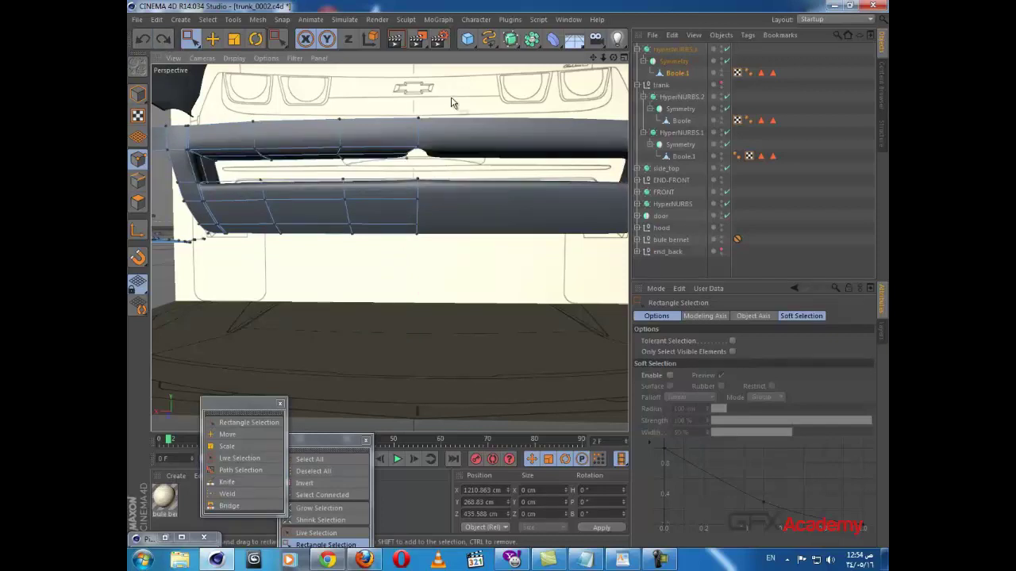
- Select the upper and lower bars' centre-line points, set their Y size to 0 cm and move them to Y about 0.14 cm
{"action": "left_click_drag", "start_coordinate": [386, 254], "coordinate": [386, 252]}
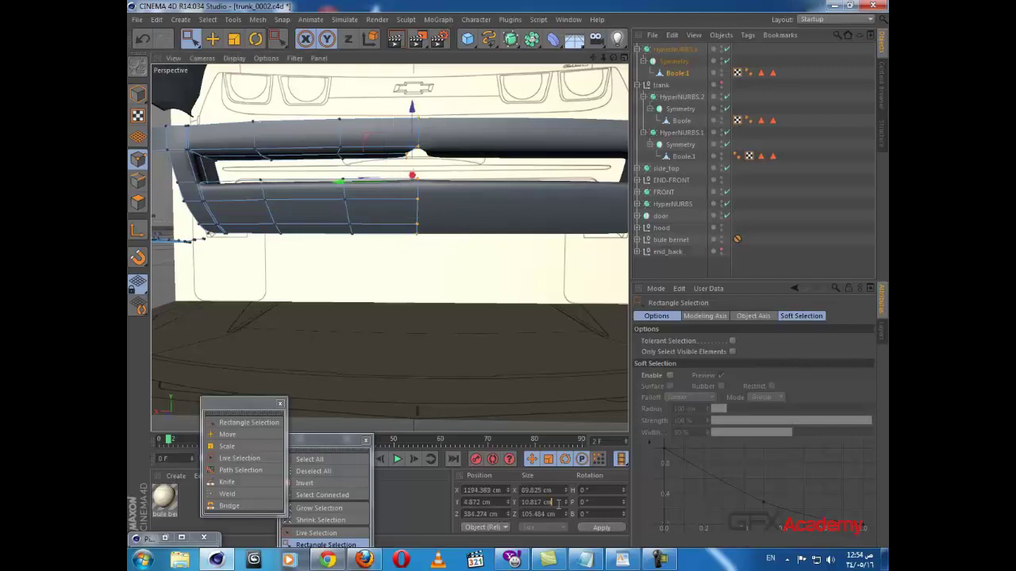
{"action": "type", "text": "0"}
{"action": "key", "text": "Return"}
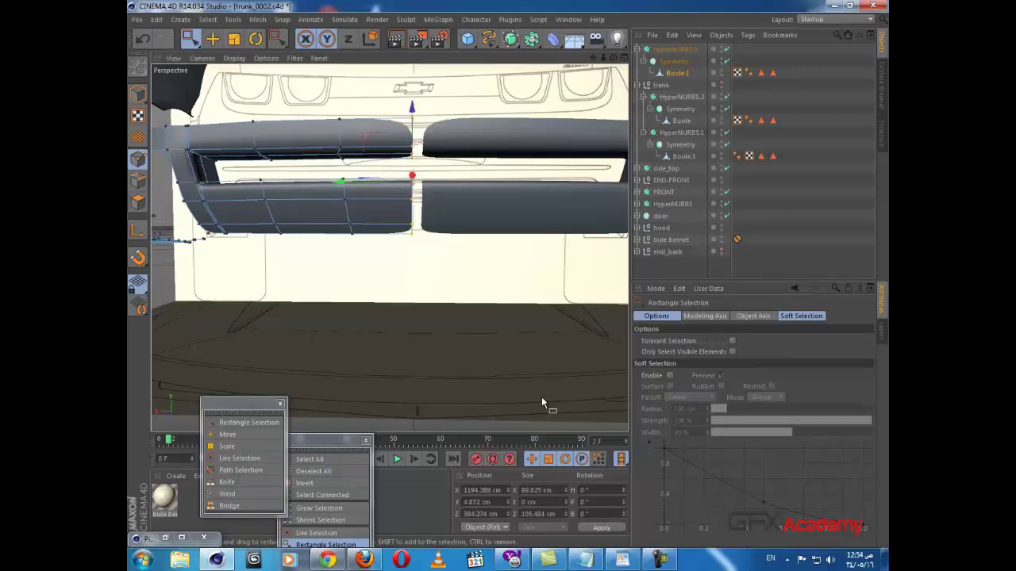
{"action": "left_click_drag", "start_coordinate": [366, 185], "coordinate": [404, 205]}
{"action": "scroll", "coordinate": [410, 217], "scroll_direction": "up", "scroll_amount": 2}
{"action": "scroll", "coordinate": [410, 217], "scroll_direction": "up", "scroll_amount": 1}
- Select the column of points next to the centre line on both bars and set its Y size to 0 cm
{"action": "middle_click_drag", "start_coordinate": [395, 286], "coordinate": [413, 269], "text": "alt"}
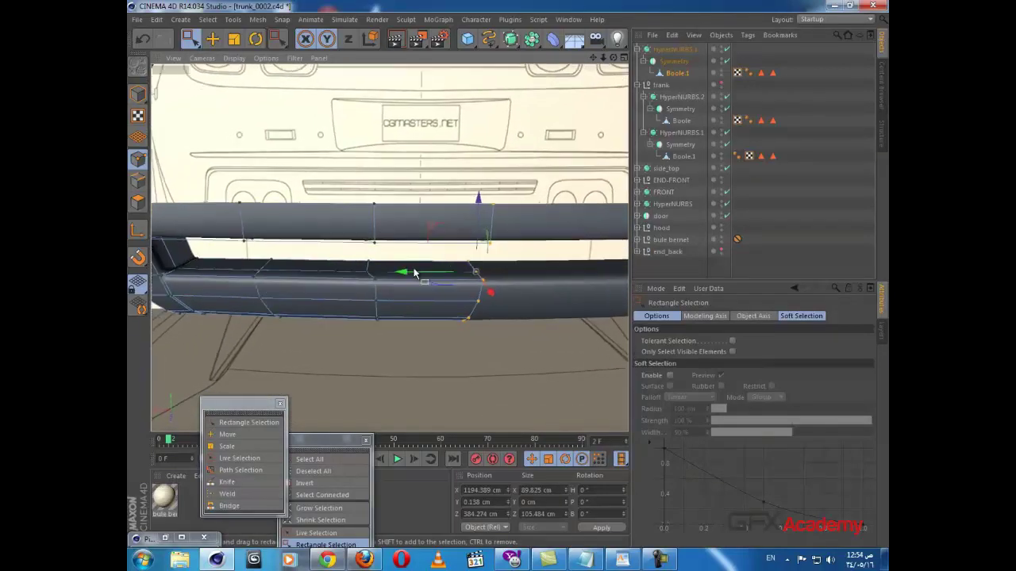
{"action": "left_click_drag", "start_coordinate": [377, 244], "coordinate": [348, 349]}
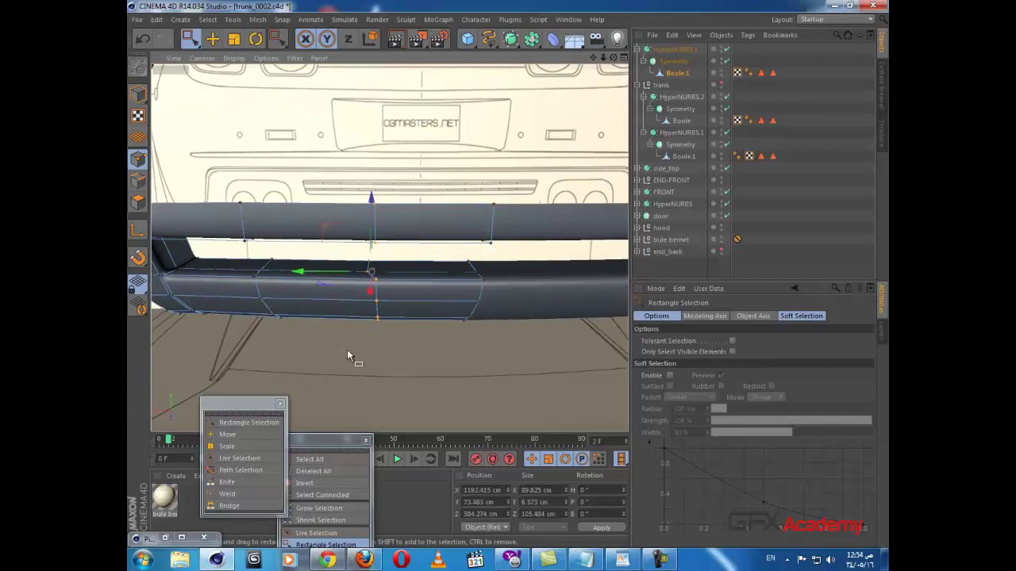
{"action": "left_click", "coordinate": [553, 503]}
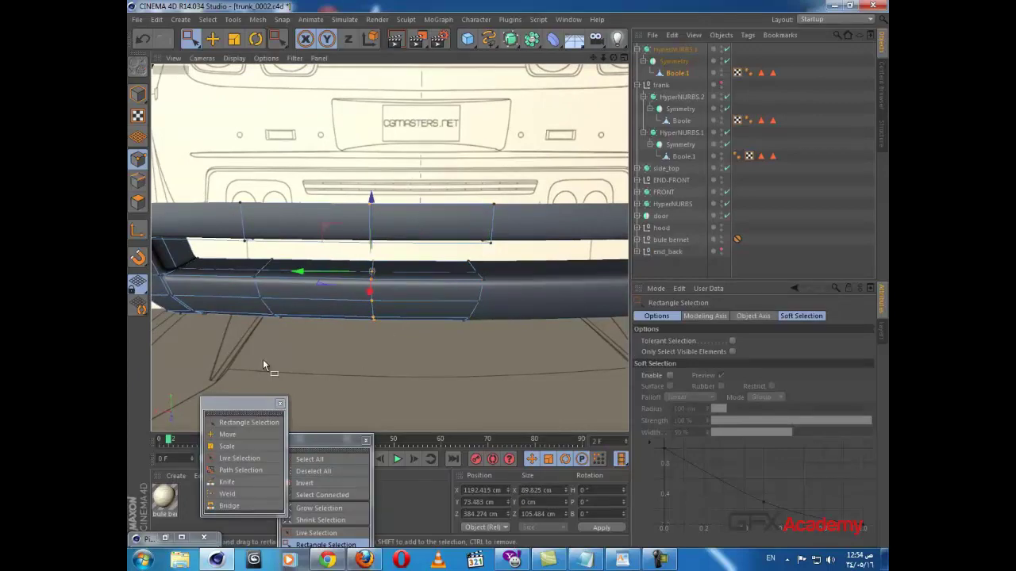
- Delete the stray extruded points sticking out along the lower outer side of the exhaust cutout
{"action": "left_click_drag", "start_coordinate": [263, 365], "coordinate": [469, 223], "text": "alt"}
{"action": "left_click_drag", "start_coordinate": [403, 315], "coordinate": [480, 303], "text": "alt"}
{"action": "left_click_drag", "start_coordinate": [365, 315], "coordinate": [435, 241], "text": "alt"}
{"action": "scroll", "coordinate": [351, 272], "scroll_direction": "up", "scroll_amount": 4}
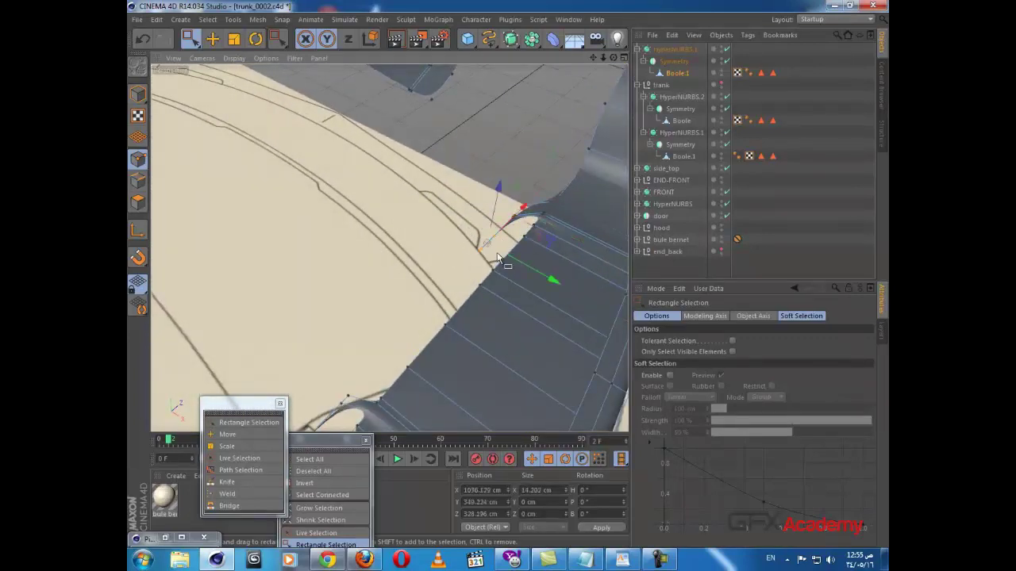
{"action": "middle_click_drag", "start_coordinate": [374, 319], "coordinate": [368, 258], "text": "alt"}
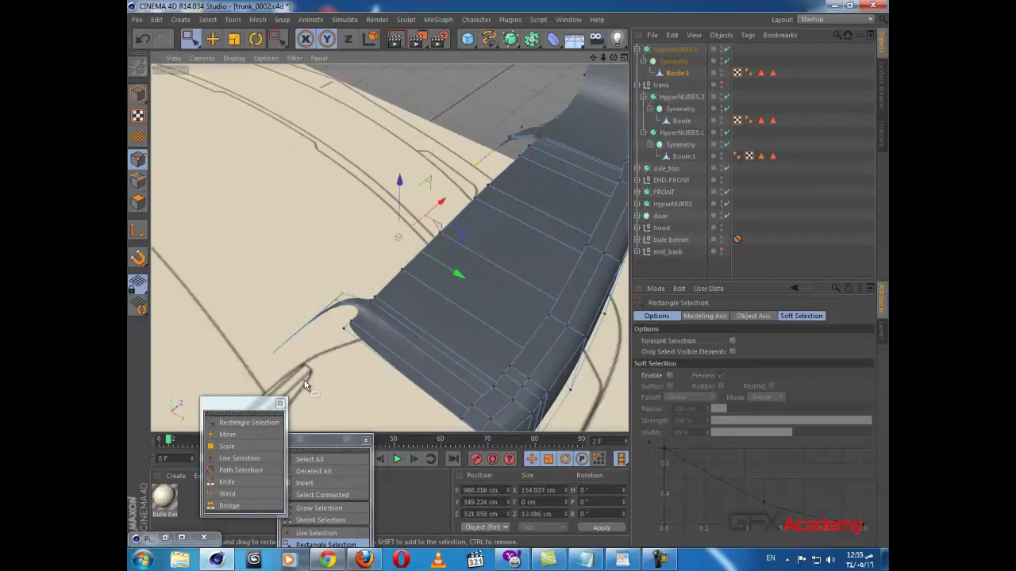
{"action": "key", "text": "Delete"}
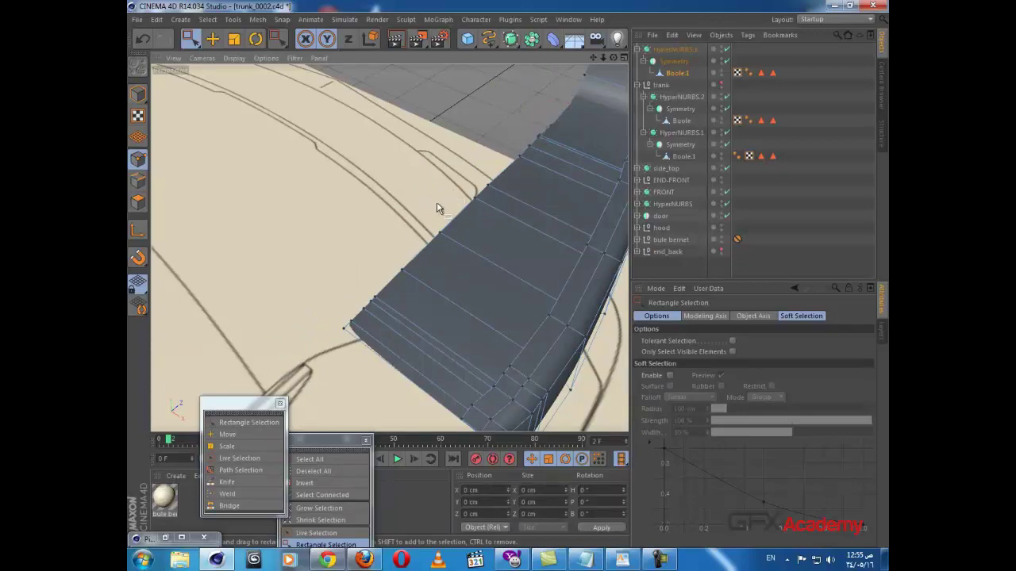
- In the Back view, move the grille opening's lower outer corner points towards the centre line to follow the blueprint's slanted end
{"action": "left_click_drag", "start_coordinate": [436, 204], "coordinate": [425, 262], "text": "alt"}
{"action": "left_click_drag", "start_coordinate": [351, 208], "coordinate": [467, 286], "text": "alt"}
{"action": "middle_click", "coordinate": [466, 285]}
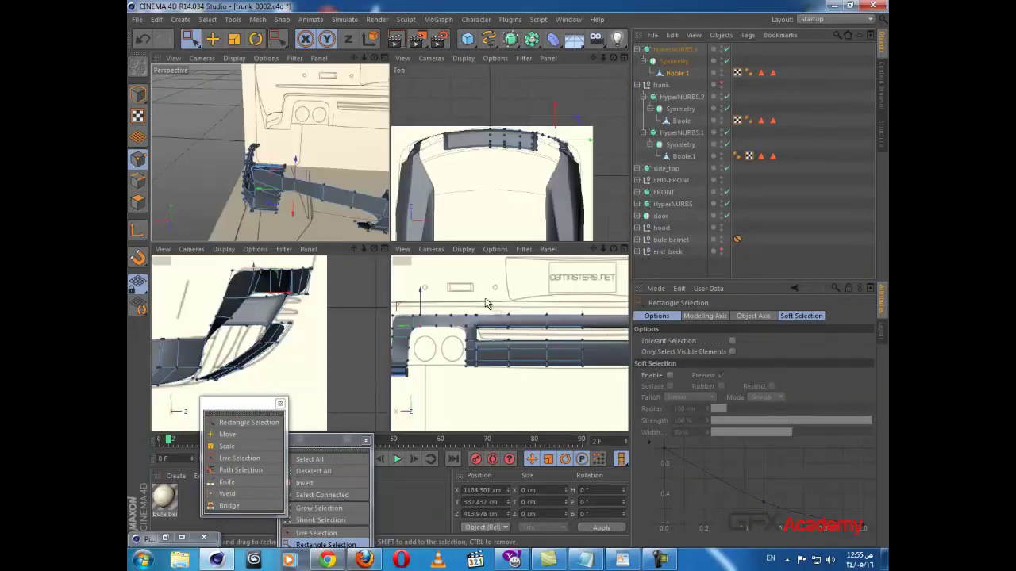
{"action": "middle_click", "coordinate": [486, 300]}
{"action": "scroll", "coordinate": [485, 300], "scroll_direction": "down", "scroll_amount": 2}
{"action": "middle_click_drag", "start_coordinate": [390, 248], "coordinate": [423, 263], "text": "alt"}
{"action": "scroll", "coordinate": [431, 268], "scroll_direction": "up", "scroll_amount": 3}
{"action": "left_click_drag", "start_coordinate": [361, 267], "coordinate": [362, 269]}
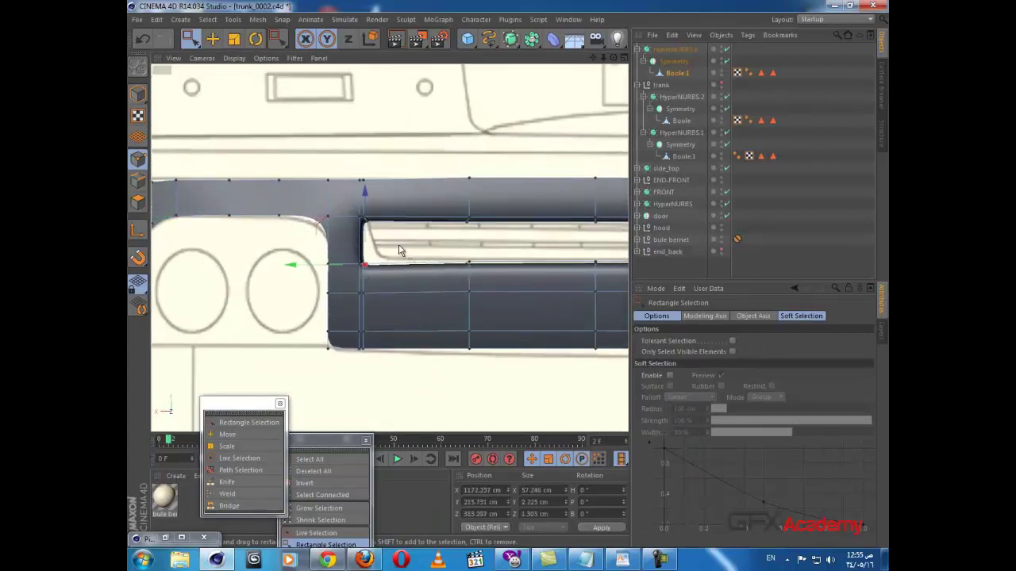
{"action": "scroll", "coordinate": [400, 251], "scroll_direction": "up", "scroll_amount": 1}
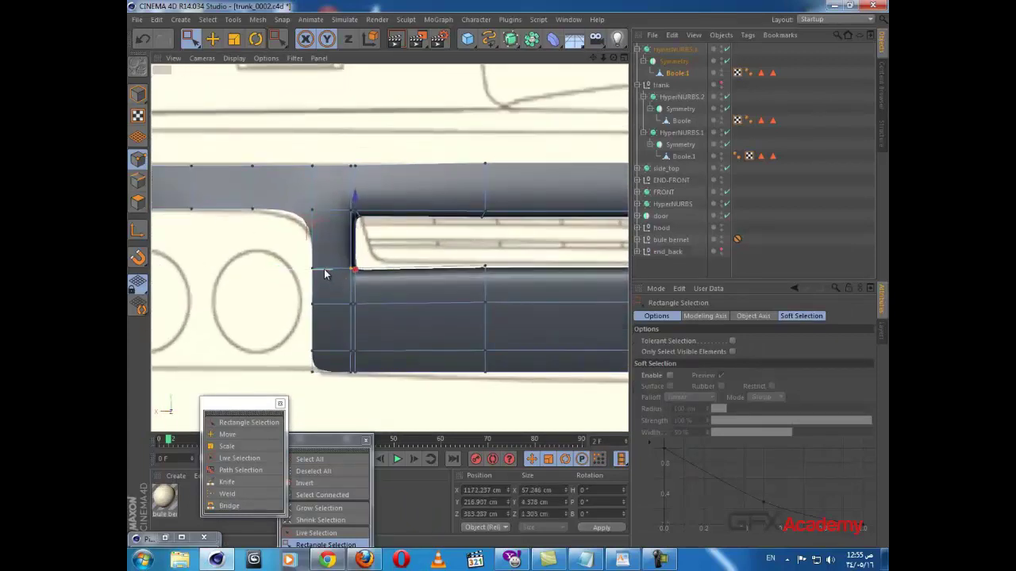
{"action": "left_click_drag", "start_coordinate": [323, 271], "coordinate": [339, 272]}
{"action": "left_click_drag", "start_coordinate": [372, 233], "coordinate": [375, 229]}
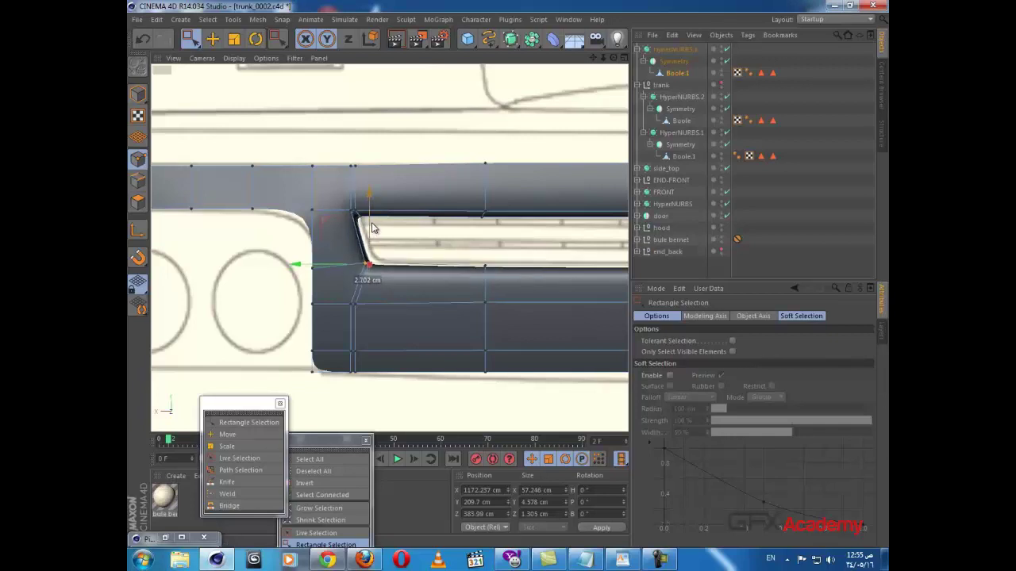
- Move the two point columns below the grille opening's outer corner towards the centre line, directly beneath the shifted corner
{"action": "middle_click_drag", "start_coordinate": [441, 248], "coordinate": [329, 226], "text": "alt"}
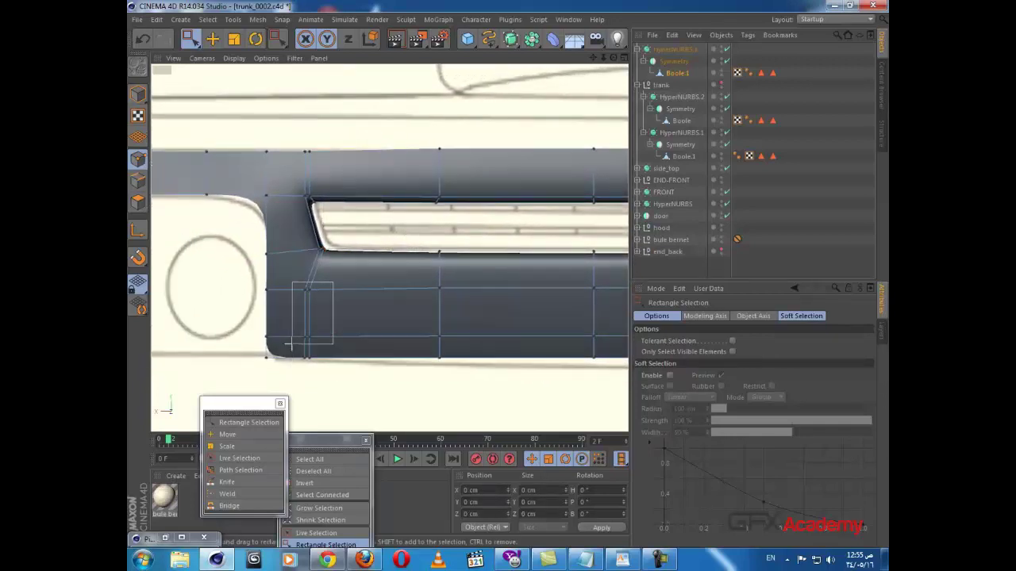
{"action": "left_click_drag", "start_coordinate": [291, 344], "coordinate": [292, 376]}
{"action": "left_click_drag", "start_coordinate": [272, 325], "coordinate": [287, 337]}
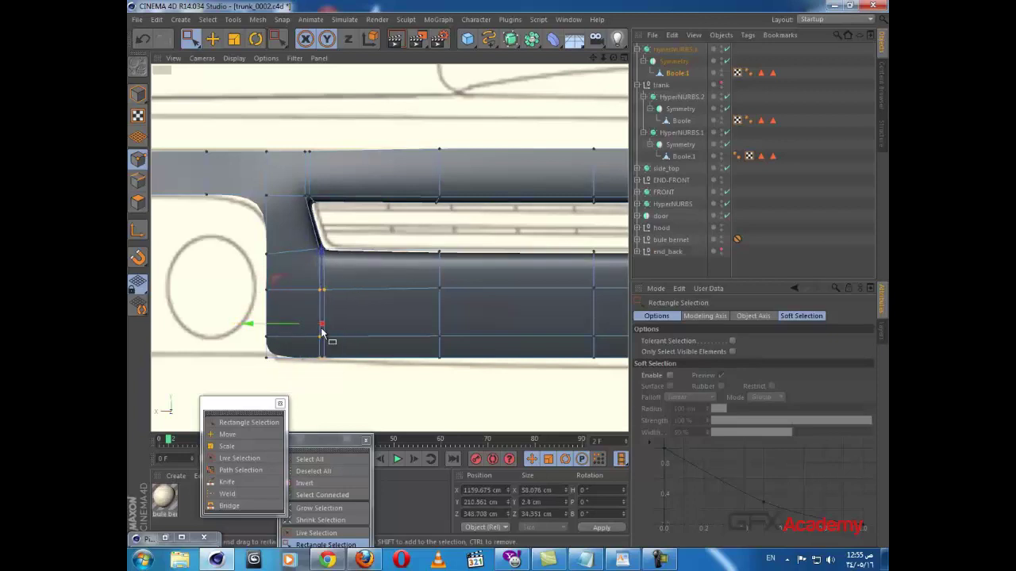
- Add Knife loop cuts close to the exhaust cutout's inner vertical edge and along the lower edge of the bumper's centre section
{"action": "middle_click_drag", "start_coordinate": [322, 332], "coordinate": [348, 297], "text": "alt"}
{"action": "key", "text": "k"}
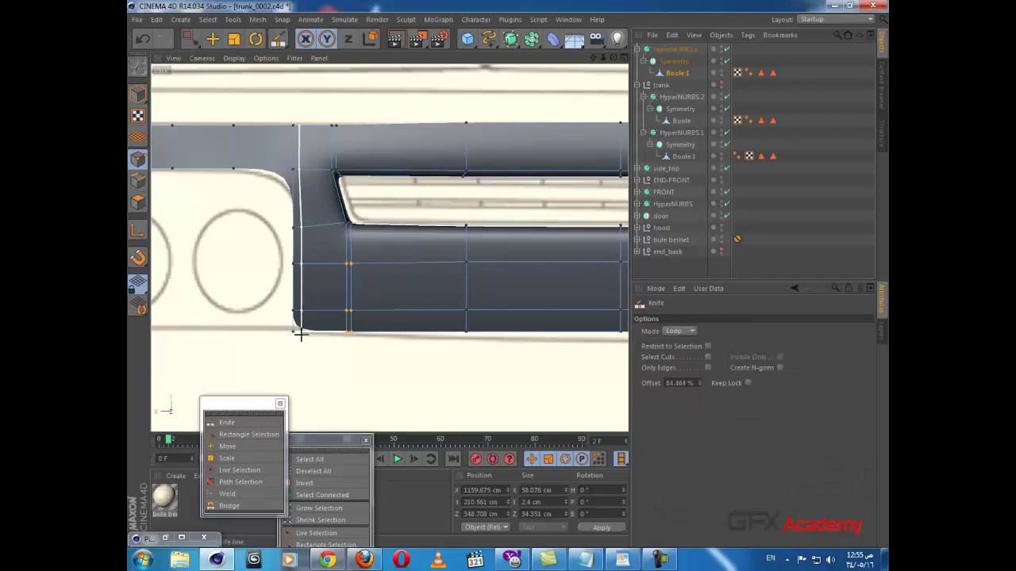
{"action": "left_click", "coordinate": [300, 337]}
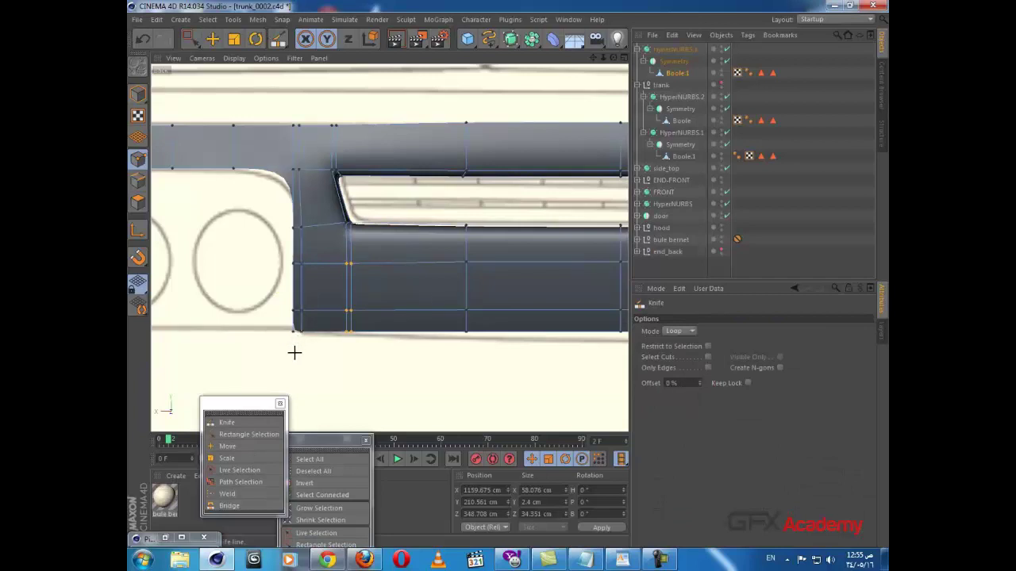
{"action": "left_click", "coordinate": [296, 327]}
- Add Knife loop cuts at the bumper's outer upper corner, one close to the outer edge and one just below the top edge
{"action": "scroll", "coordinate": [411, 322], "scroll_direction": "down", "scroll_amount": 2}
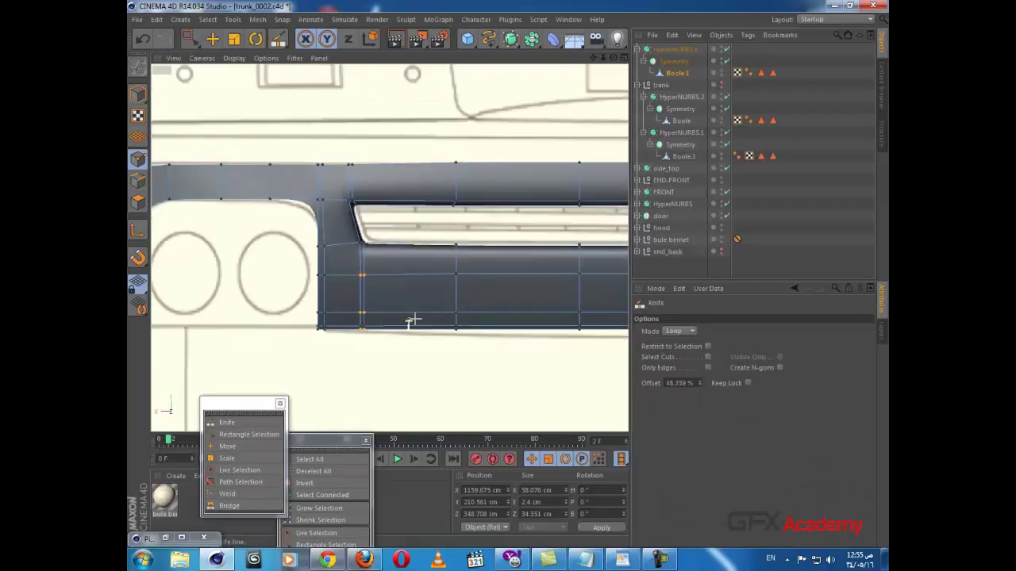
{"action": "middle_click_drag", "start_coordinate": [380, 327], "coordinate": [456, 270], "text": "alt"}
{"action": "scroll", "coordinate": [455, 270], "scroll_direction": "down", "scroll_amount": 2}
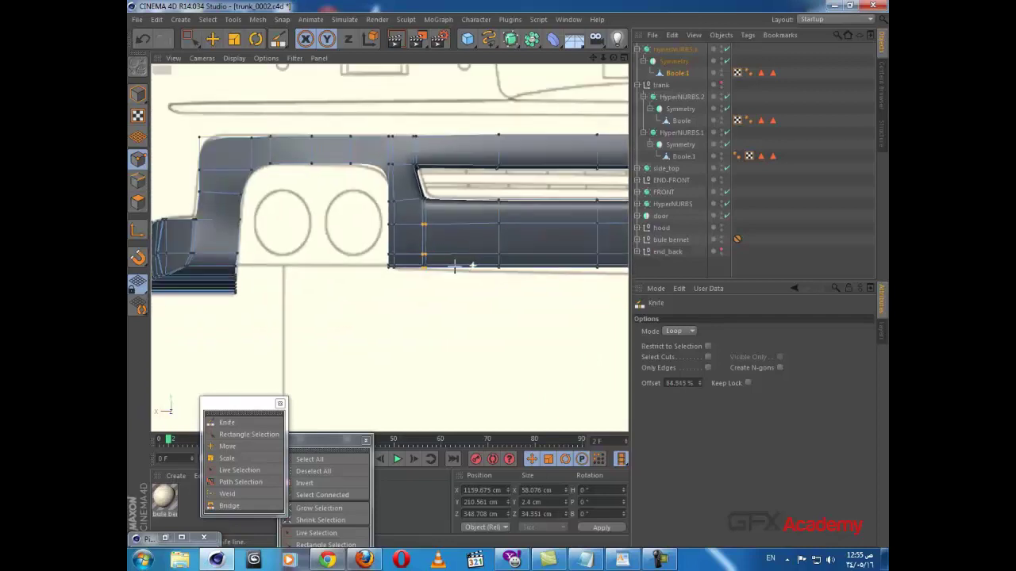
{"action": "middle_click_drag", "start_coordinate": [349, 273], "coordinate": [521, 292], "text": "alt"}
{"action": "scroll", "coordinate": [398, 264], "scroll_direction": "up", "scroll_amount": 1}
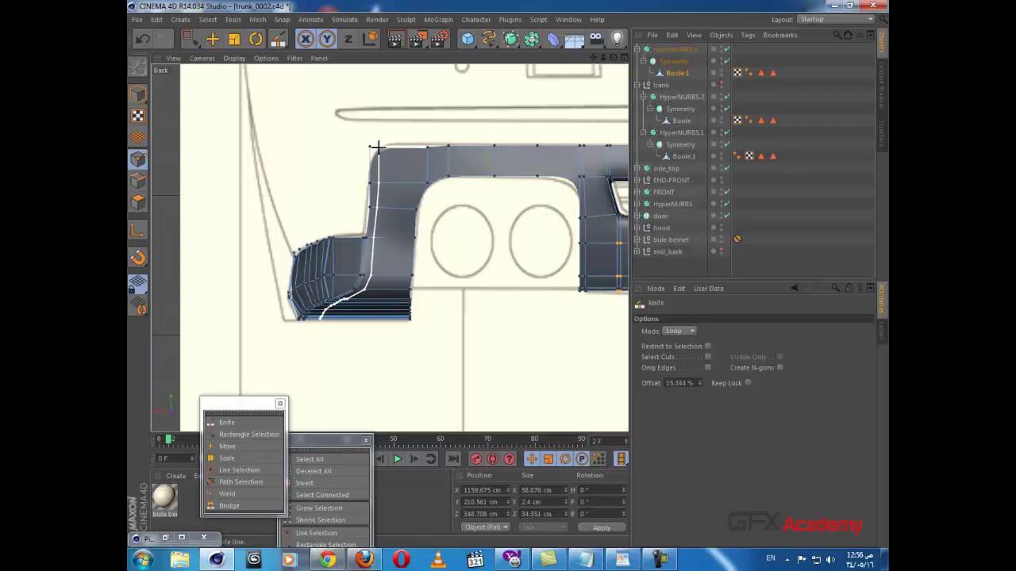
{"action": "left_click", "coordinate": [378, 148]}
{"action": "middle_click_drag", "start_coordinate": [394, 247], "coordinate": [367, 262], "text": "alt"}
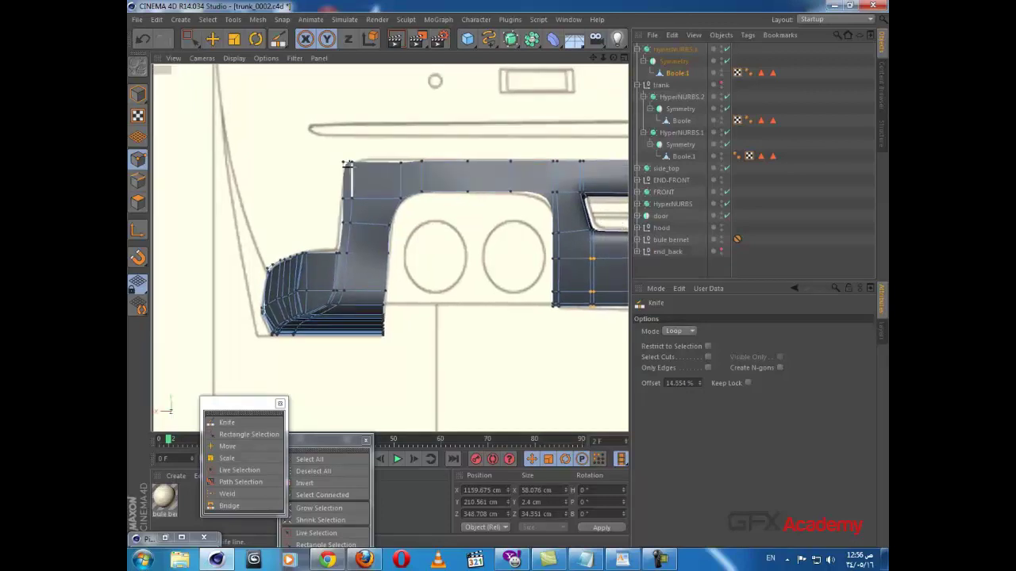
{"action": "scroll", "coordinate": [347, 165], "scroll_direction": "up", "scroll_amount": 2}
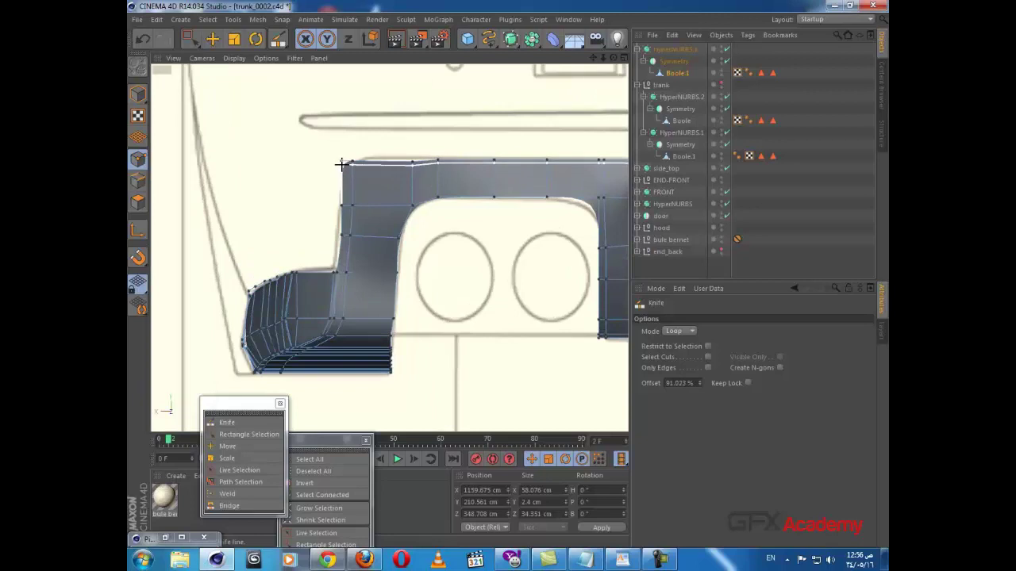
- Raise the top-edge points above the exhaust cutout's outer corner slightly to straighten the bumper's upper edge
{"action": "left_click", "coordinate": [191, 42]}
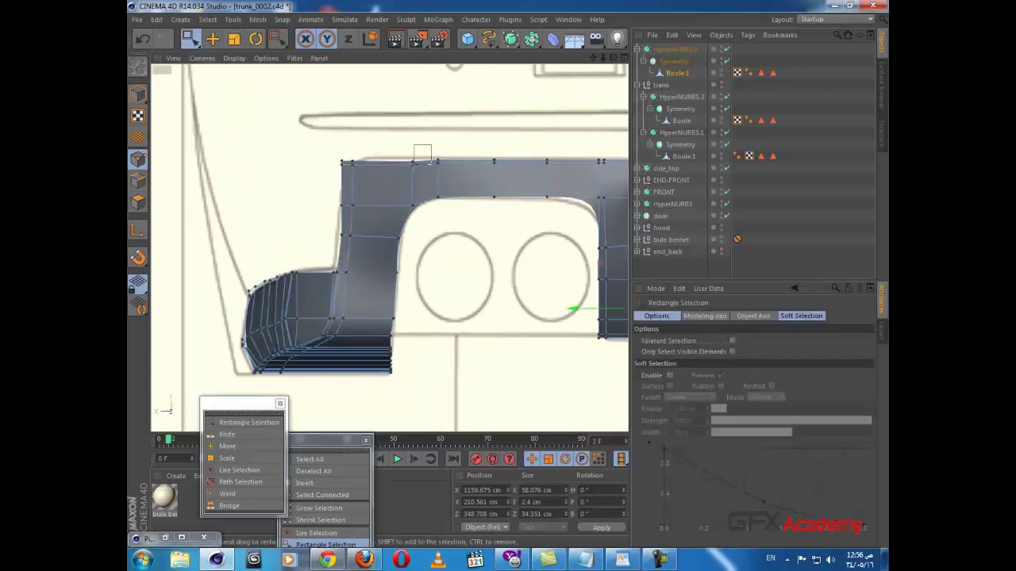
{"action": "left_click", "coordinate": [412, 163]}
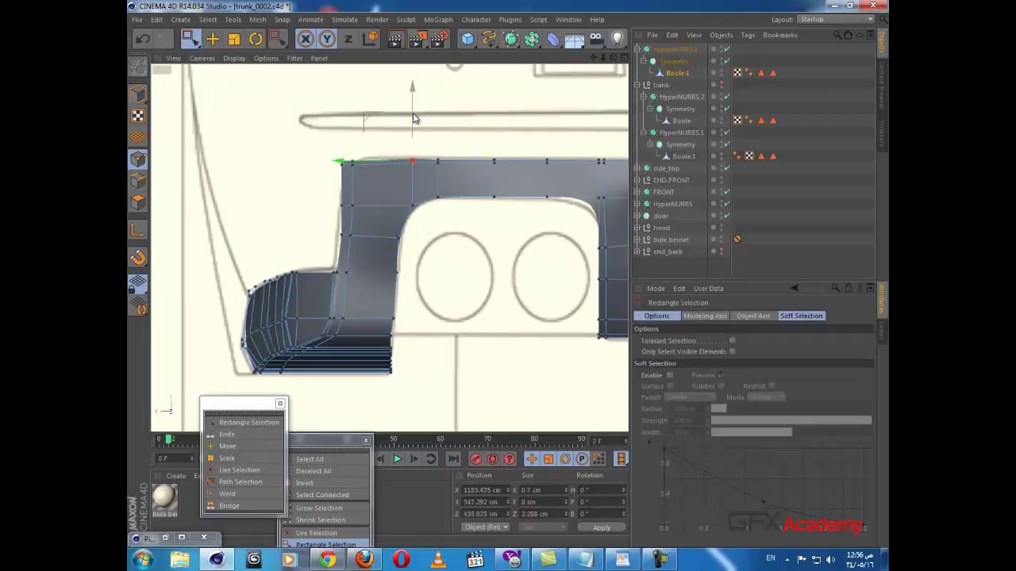
{"action": "middle_click_drag", "start_coordinate": [492, 178], "coordinate": [452, 226], "text": "alt"}
- Examine the bumper's outline around the exhaust cutout and grille opening against the Back view blueprint
{"action": "scroll", "coordinate": [349, 193], "scroll_direction": "down", "scroll_amount": 2}
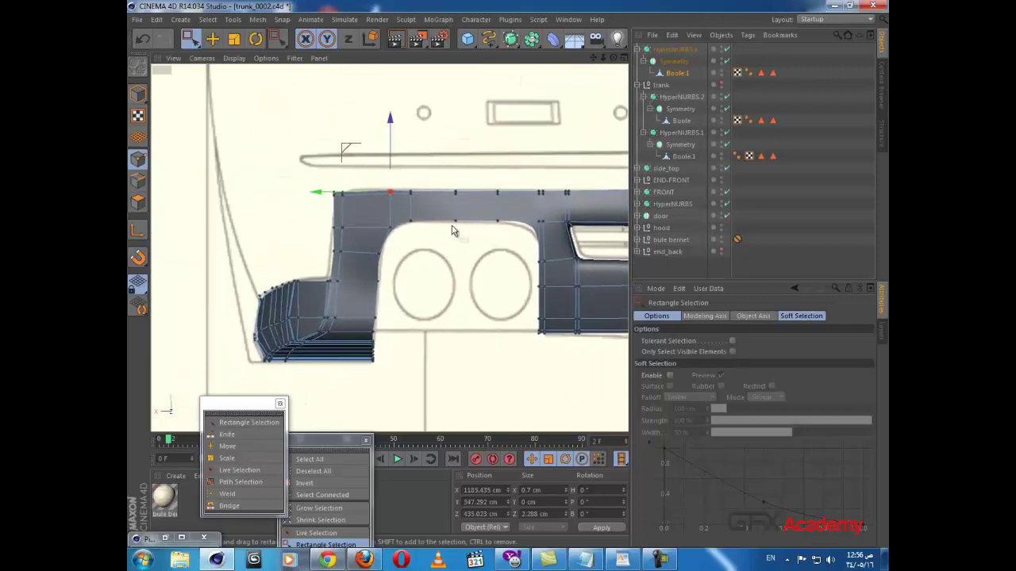
{"action": "scroll", "coordinate": [367, 273], "scroll_direction": "up", "scroll_amount": 6}
{"action": "middle_click_drag", "start_coordinate": [405, 255], "coordinate": [327, 208], "text": "alt"}
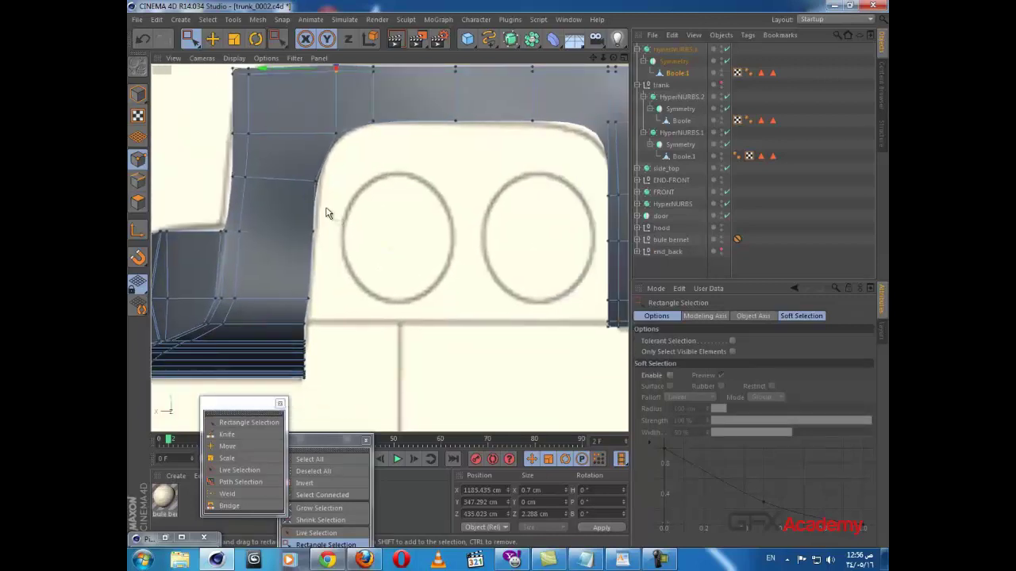
{"action": "scroll", "coordinate": [347, 222], "scroll_direction": "down", "scroll_amount": 5}
{"action": "middle_click_drag", "start_coordinate": [421, 264], "coordinate": [164, 254], "text": "alt"}
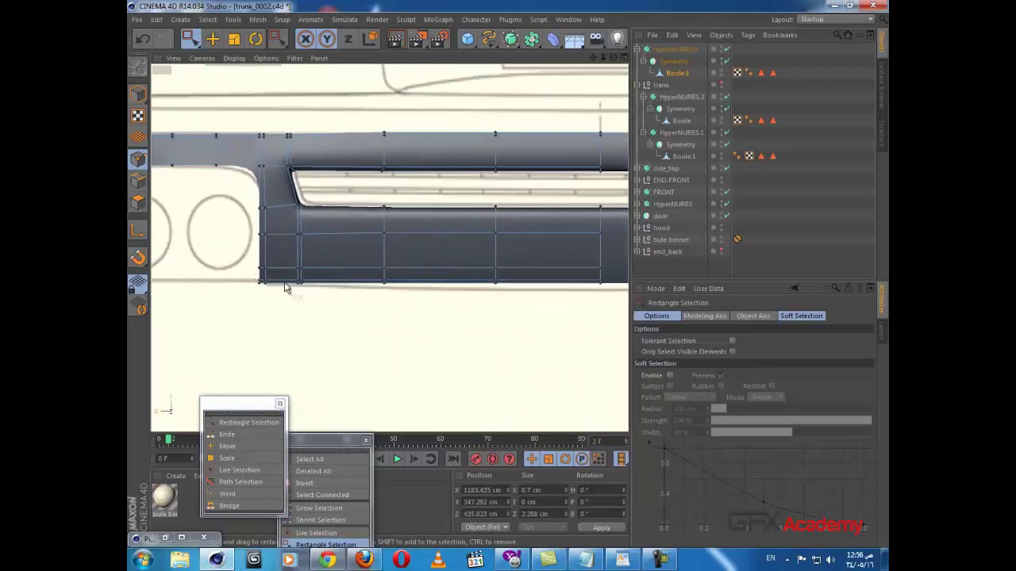
{"action": "scroll", "coordinate": [389, 292], "scroll_direction": "down", "scroll_amount": 4}
{"action": "middle_click_drag", "start_coordinate": [454, 301], "coordinate": [402, 290], "text": "alt"}
{"action": "middle_click_drag", "start_coordinate": [284, 297], "coordinate": [510, 280], "text": "alt"}
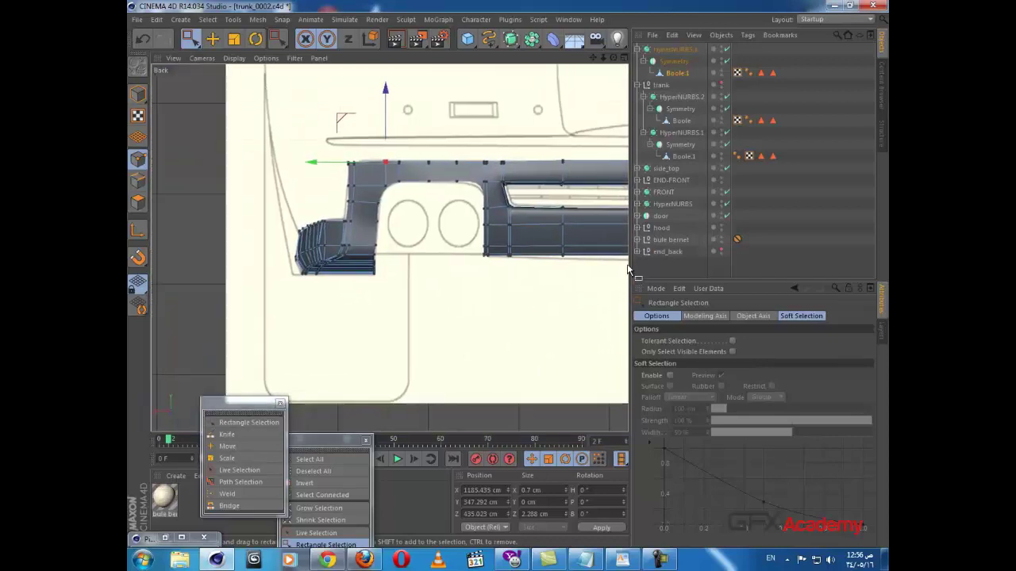
- Adjust the points along the horizontal edge line on the bumper's outer end to even out its curve
{"action": "scroll", "coordinate": [476, 279], "scroll_direction": "up", "scroll_amount": 3}
{"action": "middle_click_drag", "start_coordinate": [371, 260], "coordinate": [506, 302], "text": "alt"}
{"action": "scroll", "coordinate": [428, 287], "scroll_direction": "up", "scroll_amount": 7}
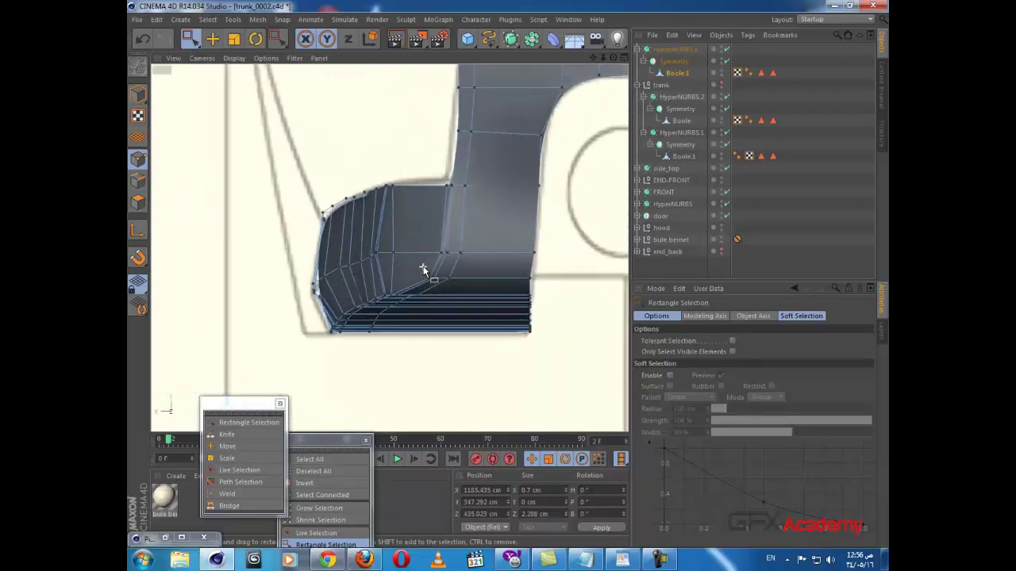
{"action": "left_click", "coordinate": [349, 266]}
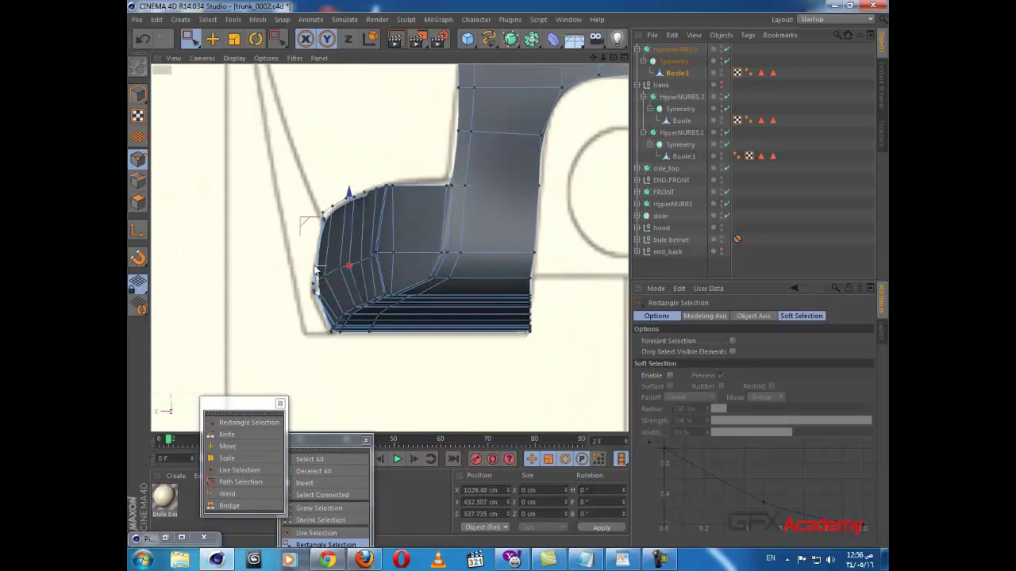
{"action": "scroll", "coordinate": [363, 264], "scroll_direction": "up", "scroll_amount": 6}
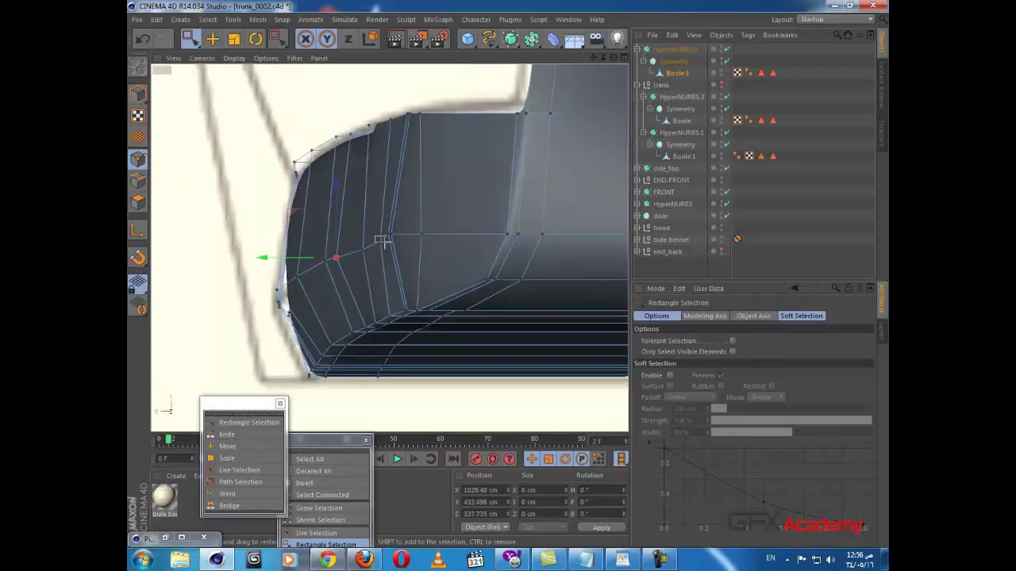
{"action": "left_click", "coordinate": [380, 239]}
{"action": "mouse_move", "coordinate": [345, 242]}
{"action": "left_mouse_down"}
{"action": "mouse_move", "coordinate": [363, 254]}
{"action": "mouse_move", "coordinate": [331, 250]}
{"action": "left_mouse_up"}
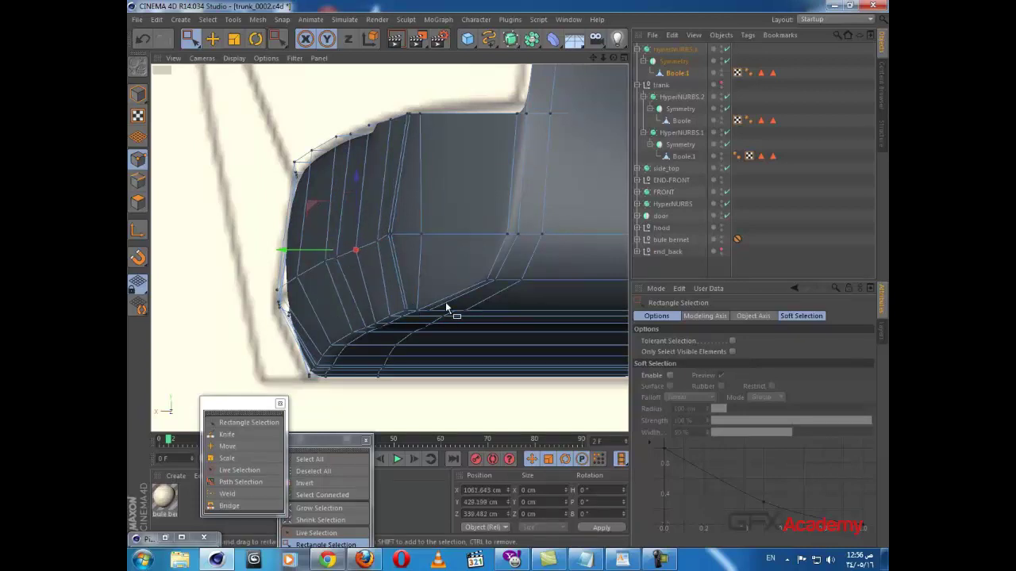
- Examine the bumper's outer end in the Back view and its profile in the side view
{"action": "middle_click_drag", "start_coordinate": [445, 308], "coordinate": [319, 277], "text": "alt"}
{"action": "right_click_drag", "start_coordinate": [320, 278], "coordinate": [370, 288], "text": "alt"}
{"action": "middle_click_drag", "start_coordinate": [370, 288], "coordinate": [417, 277], "text": "alt"}
{"action": "middle_click", "coordinate": [418, 277]}
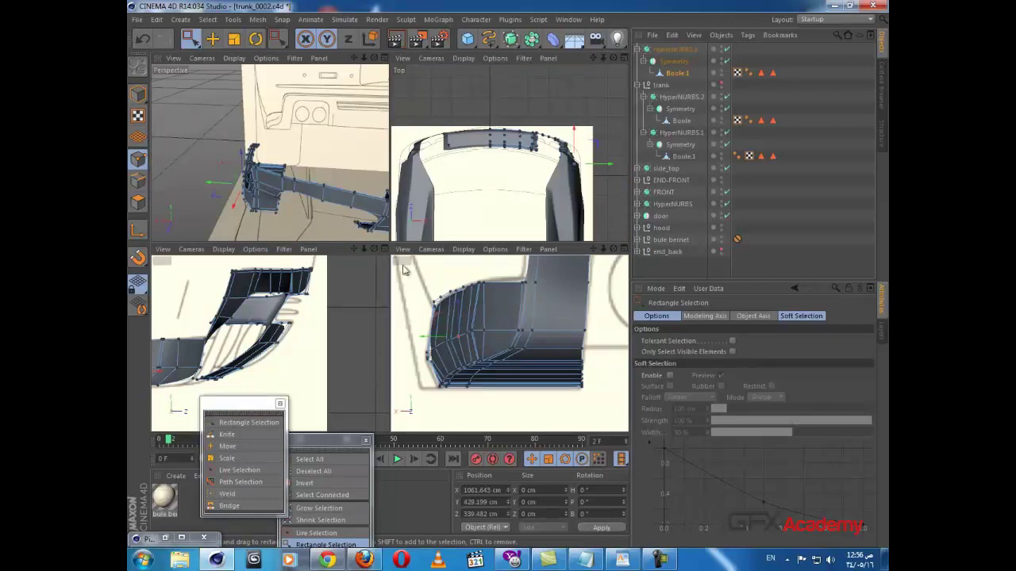
{"action": "middle_click", "coordinate": [307, 327]}
{"action": "left_click_drag", "start_coordinate": [364, 294], "coordinate": [361, 301], "text": "alt"}
{"action": "middle_click_drag", "start_coordinate": [361, 302], "coordinate": [338, 258], "text": "alt"}
{"action": "middle_click", "coordinate": [337, 258]}
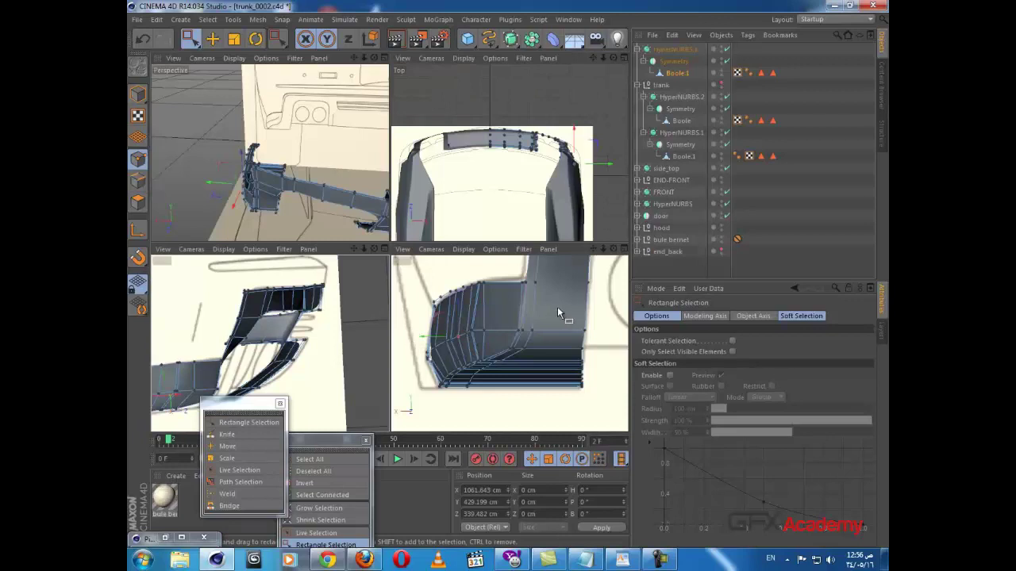
- Select the full border path around the exhaust cutout and convert it to an edge selection
{"action": "scroll", "coordinate": [560, 314], "scroll_direction": "down", "scroll_amount": 3}
{"action": "middle_click_drag", "start_coordinate": [562, 317], "coordinate": [490, 367], "text": "alt"}
{"action": "scroll", "coordinate": [491, 367], "scroll_direction": "down", "scroll_amount": 2}
{"action": "middle_click_drag", "start_coordinate": [563, 346], "coordinate": [481, 350], "text": "alt"}
{"action": "left_click", "coordinate": [243, 481]}
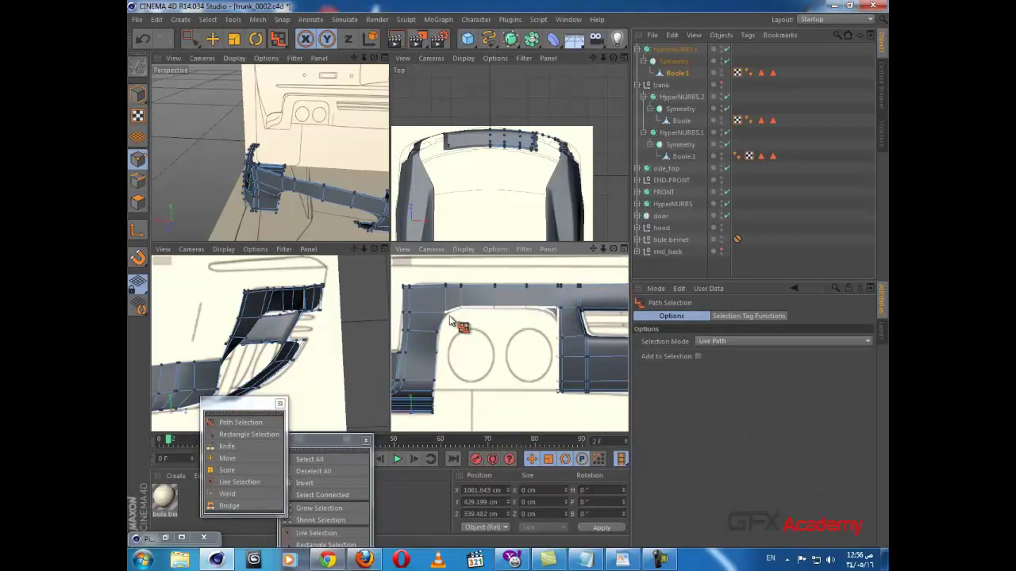
{"action": "left_click", "coordinate": [443, 389]}
{"action": "scroll", "coordinate": [484, 378], "scroll_direction": "up", "scroll_amount": 1}
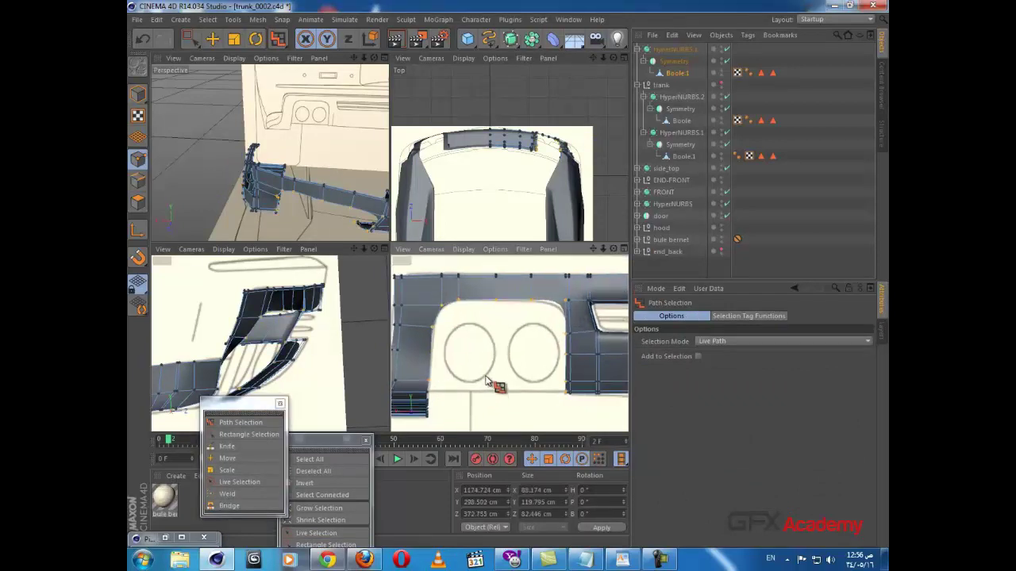
{"action": "left_click", "coordinate": [138, 181], "text": "ctrl"}
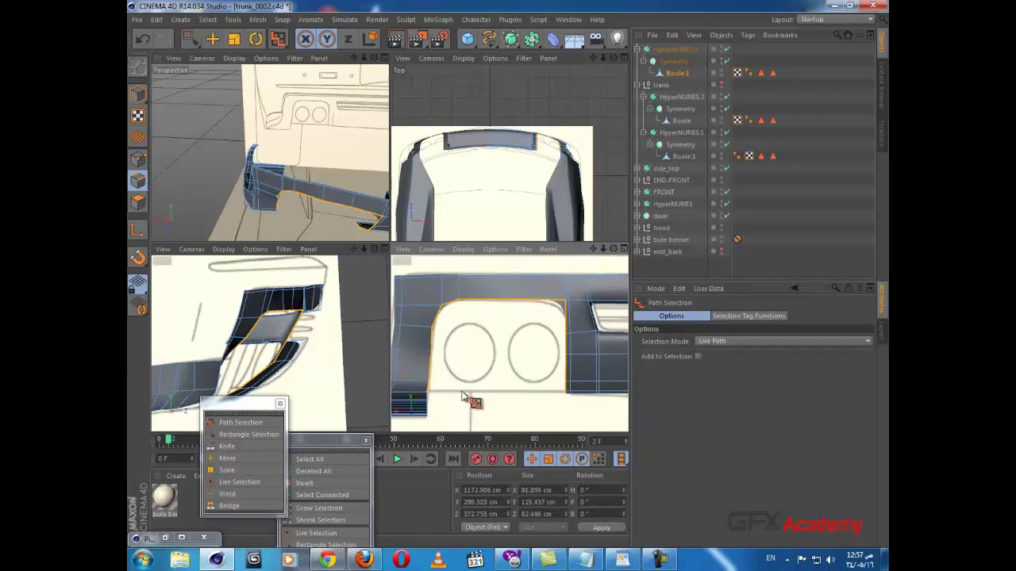
- Extrude the selected exhaust cutout edges about 68 cm along X in the side view, towards the car's interior
{"action": "left_click", "coordinate": [213, 40]}
{"action": "middle_click_drag", "start_coordinate": [275, 325], "coordinate": [294, 293], "text": "alt"}
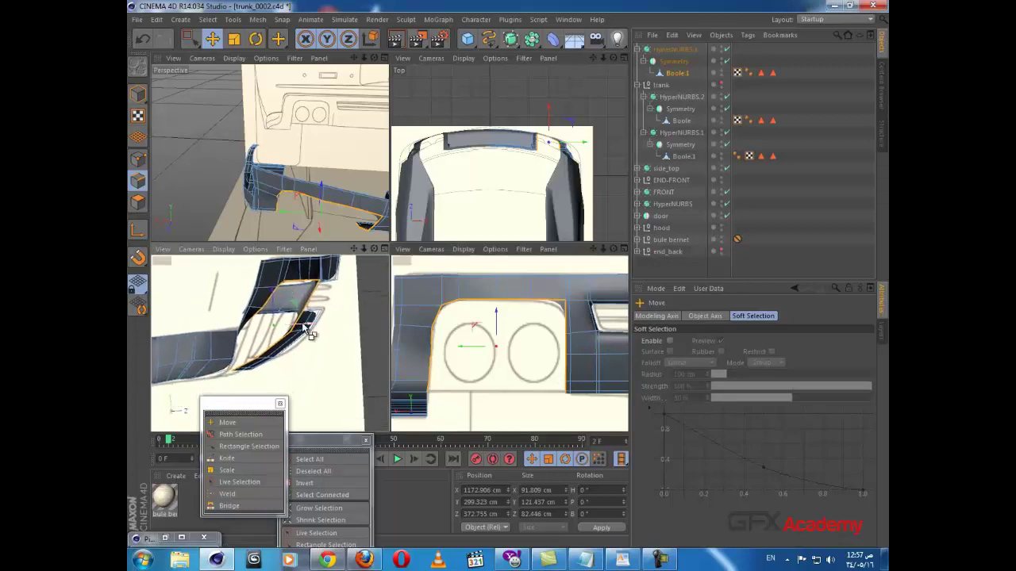
{"action": "left_click_drag", "start_coordinate": [302, 324], "coordinate": [235, 336]}
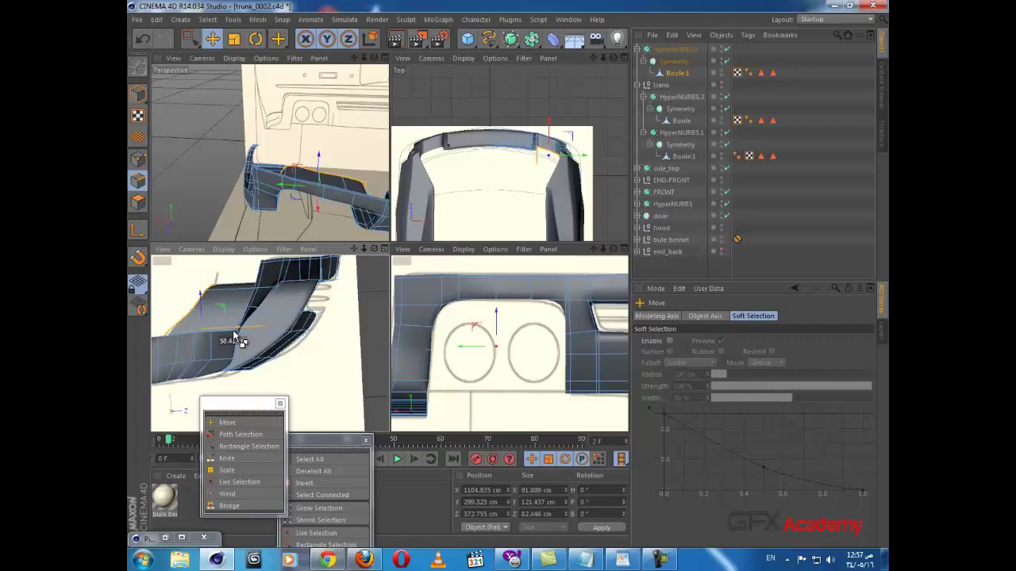
- Examine the extruded exhaust cutout wall and its open lower corner in the side and Perspective views
{"action": "middle_click", "coordinate": [300, 329]}
{"action": "scroll", "coordinate": [306, 313], "scroll_direction": "down", "scroll_amount": 4}
{"action": "middle_click_drag", "start_coordinate": [307, 313], "coordinate": [334, 311], "text": "alt"}
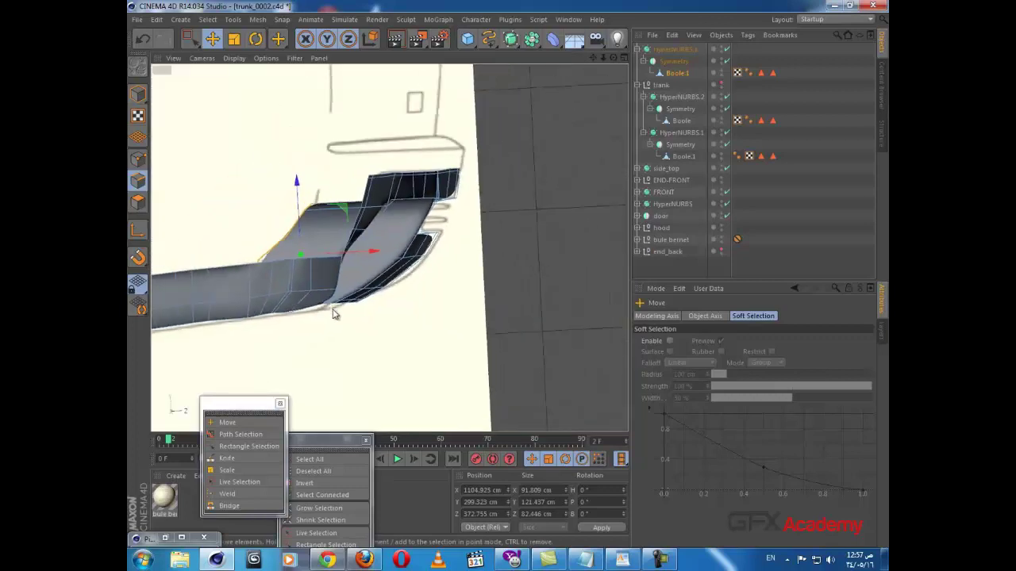
{"action": "left_click_drag", "start_coordinate": [330, 304], "coordinate": [515, 252], "text": "alt"}
{"action": "middle_click", "coordinate": [384, 279]}
{"action": "middle_click", "coordinate": [333, 219]}
{"action": "scroll", "coordinate": [501, 246], "scroll_direction": "up", "scroll_amount": 4}
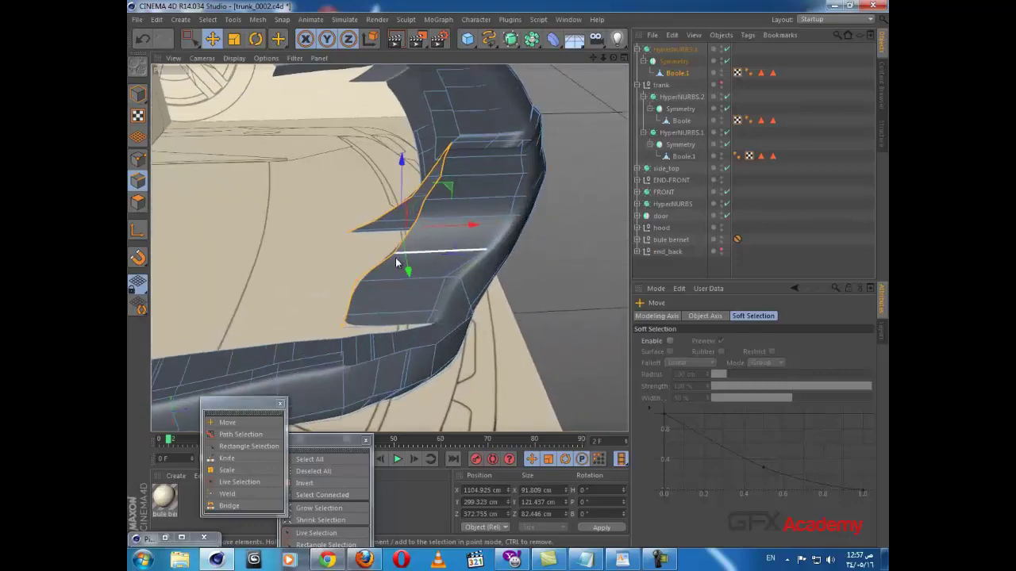
{"action": "left_click_drag", "start_coordinate": [398, 258], "coordinate": [453, 256], "text": "alt"}
{"action": "left_click_drag", "start_coordinate": [490, 309], "coordinate": [329, 341], "text": "alt"}
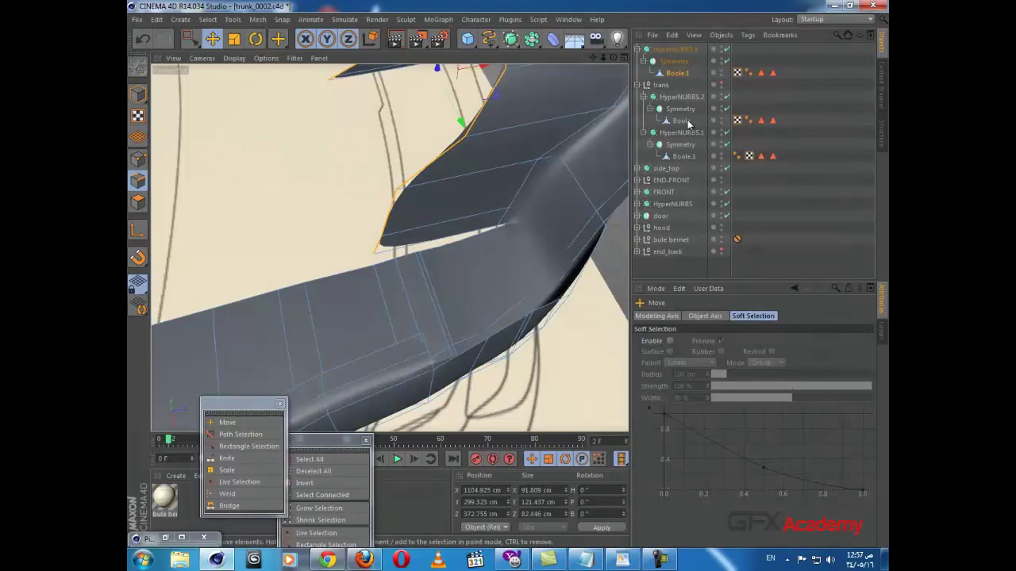
- Turn off the bumper's HyperNURBS smoothing, keeping its Symmetry enabled
{"action": "left_click", "coordinate": [726, 49]}
{"action": "left_click", "coordinate": [727, 61]}
{"action": "left_click", "coordinate": [729, 63]}
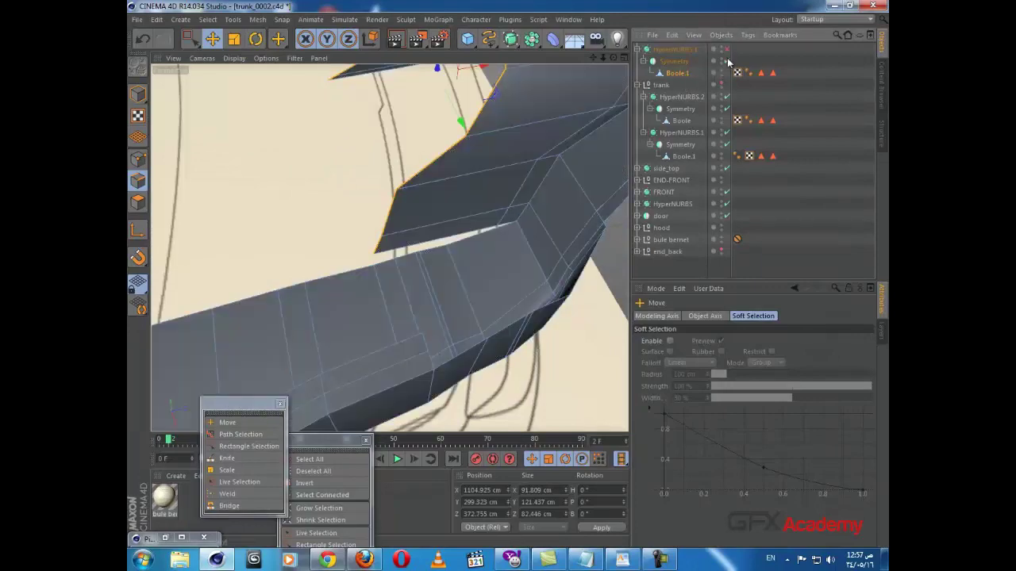
{"action": "left_click_drag", "start_coordinate": [522, 195], "coordinate": [465, 171], "text": "alt"}
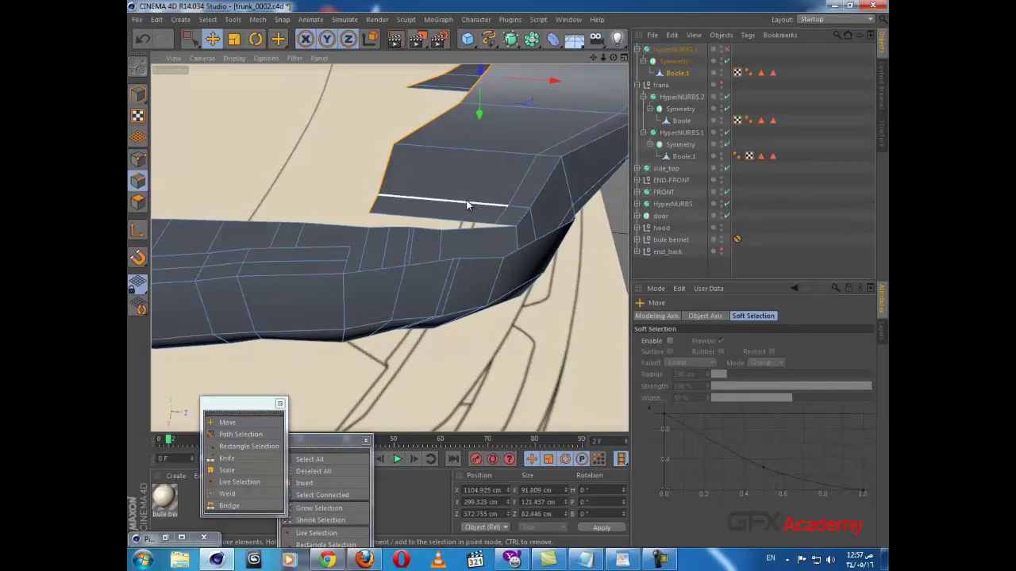
- Add a Knife loop cut running along the extruded exhaust cutout wall, about midway across its depth
{"action": "key", "text": "k"}
{"action": "mouse_move", "coordinate": [511, 282]}
{"action": "left_mouse_down", "text": "alt"}
{"action": "mouse_move", "coordinate": [524, 279]}
{"action": "mouse_move", "coordinate": [499, 280]}
{"action": "left_mouse_up", "text": "alt"}
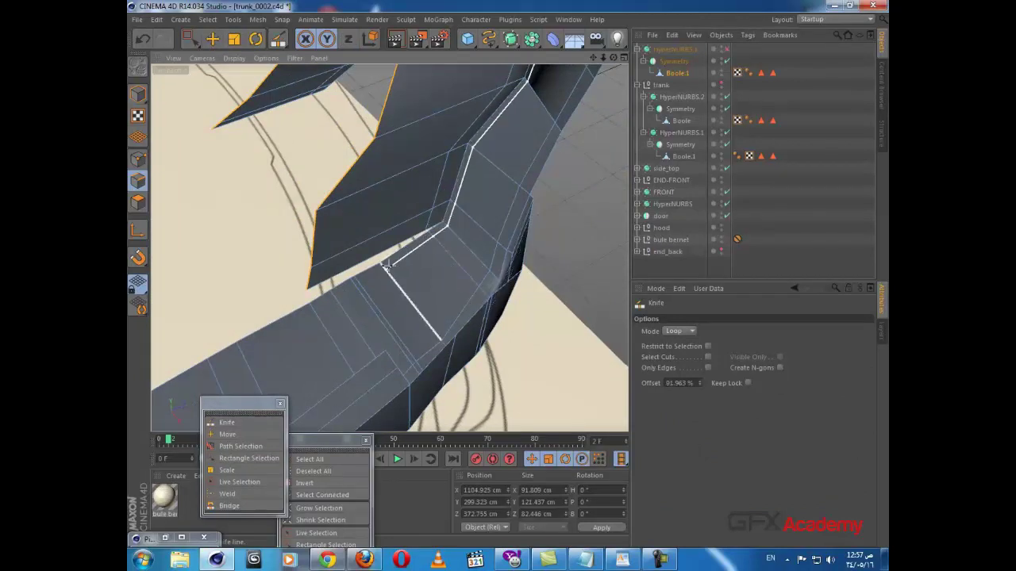
{"action": "left_click_drag", "start_coordinate": [384, 192], "coordinate": [364, 158], "text": "alt"}
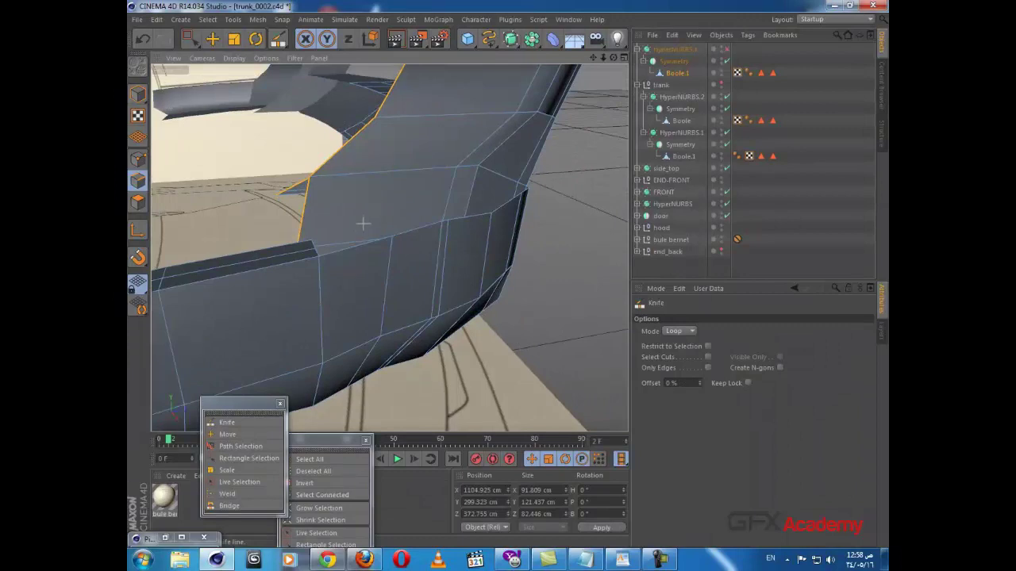
{"action": "left_click_drag", "start_coordinate": [363, 224], "coordinate": [418, 299], "text": "alt"}
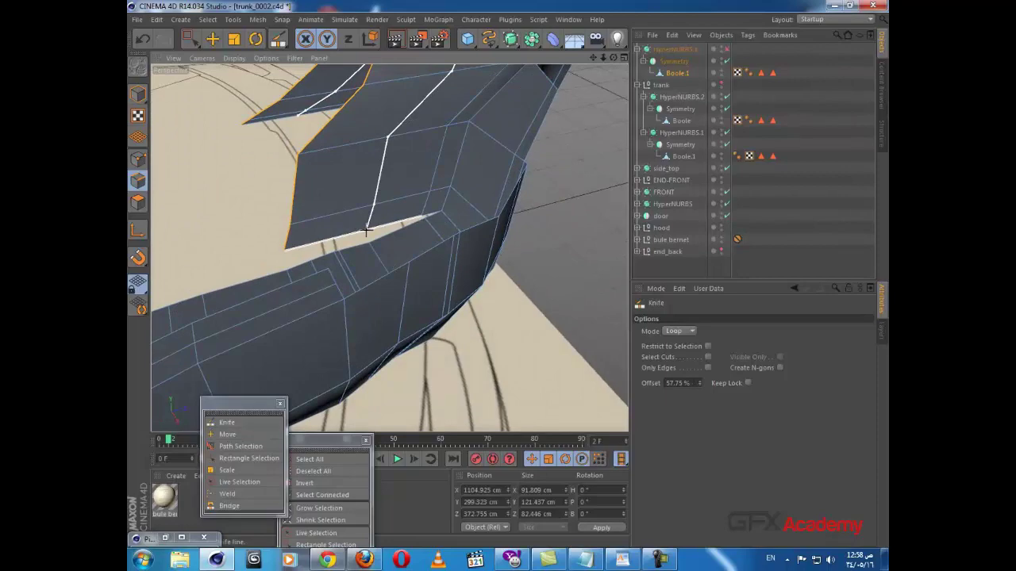
{"action": "left_click_drag", "start_coordinate": [366, 254], "coordinate": [508, 273], "text": "alt"}
{"action": "left_click_drag", "start_coordinate": [374, 223], "coordinate": [632, 458], "text": "alt"}
{"action": "scroll", "coordinate": [391, 208], "scroll_direction": "down", "scroll_amount": 6}
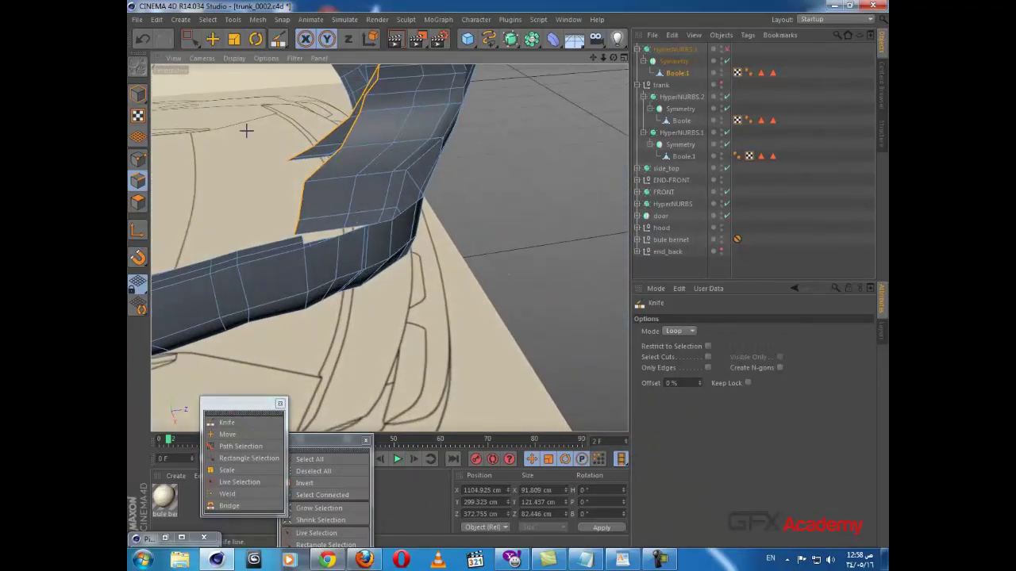
- Switch to the points of the extruded wall's selected inner border and set their Z size to 0 cm
{"action": "left_click", "coordinate": [138, 161]}
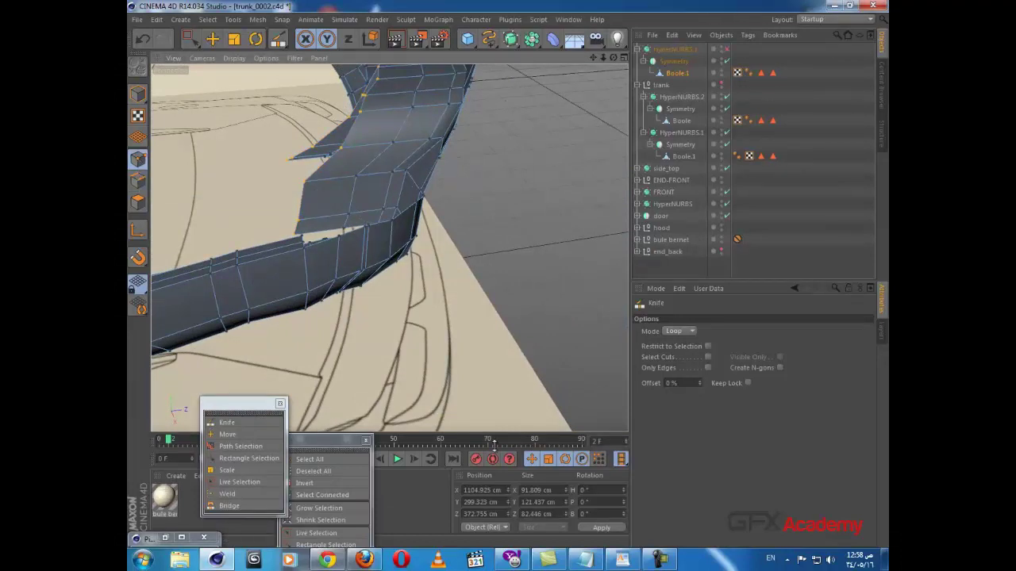
{"action": "left_click", "coordinate": [558, 513]}
{"action": "type", "text": "0"}
{"action": "key", "text": "Return"}
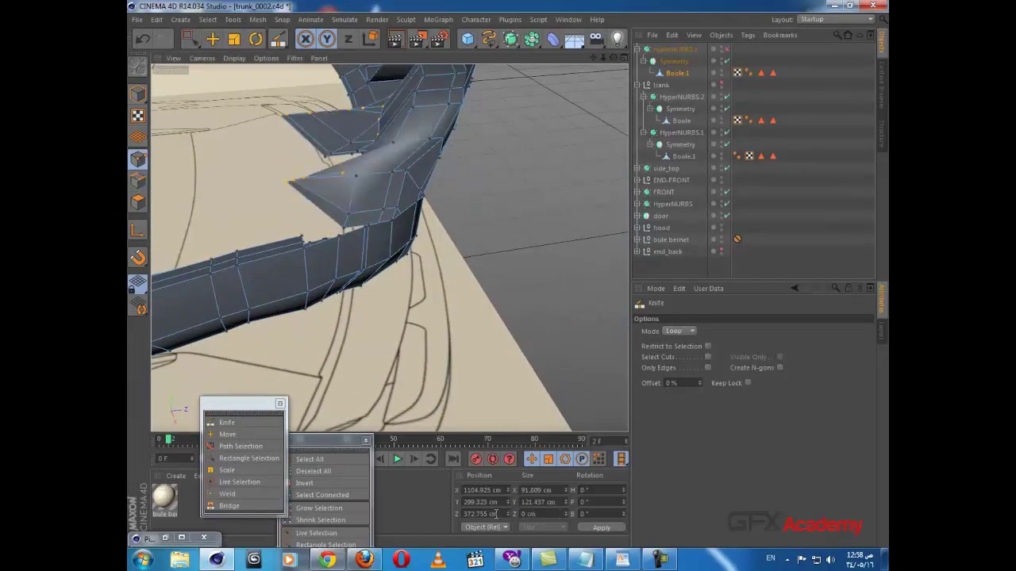
- Undo the Z flattening, set the inner border points' X size to 0 cm instead and move them along X to about 1082.7 cm
{"action": "key", "text": "ctrl+z"}
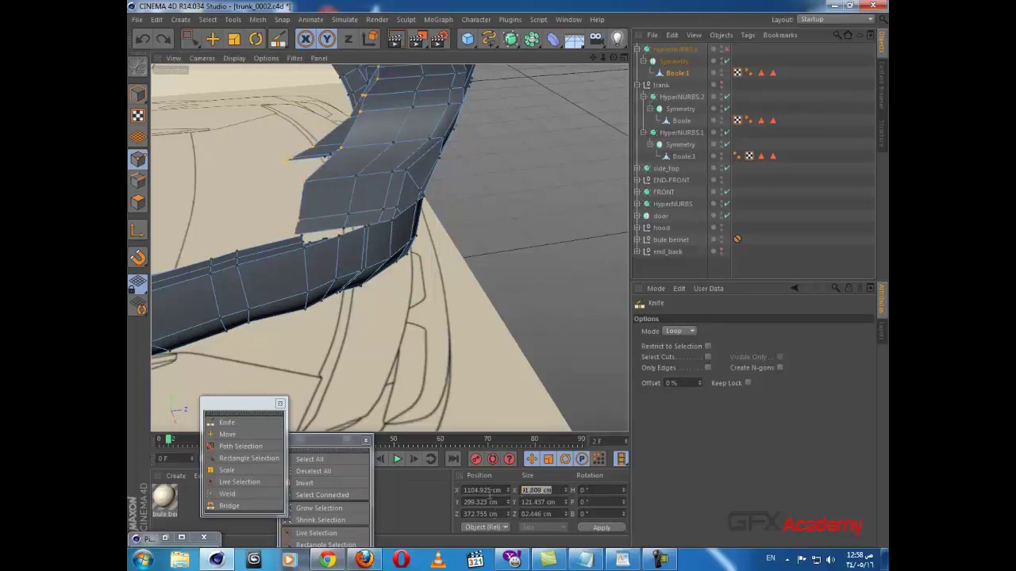
{"action": "type", "text": "0"}
{"action": "key", "text": "Return"}
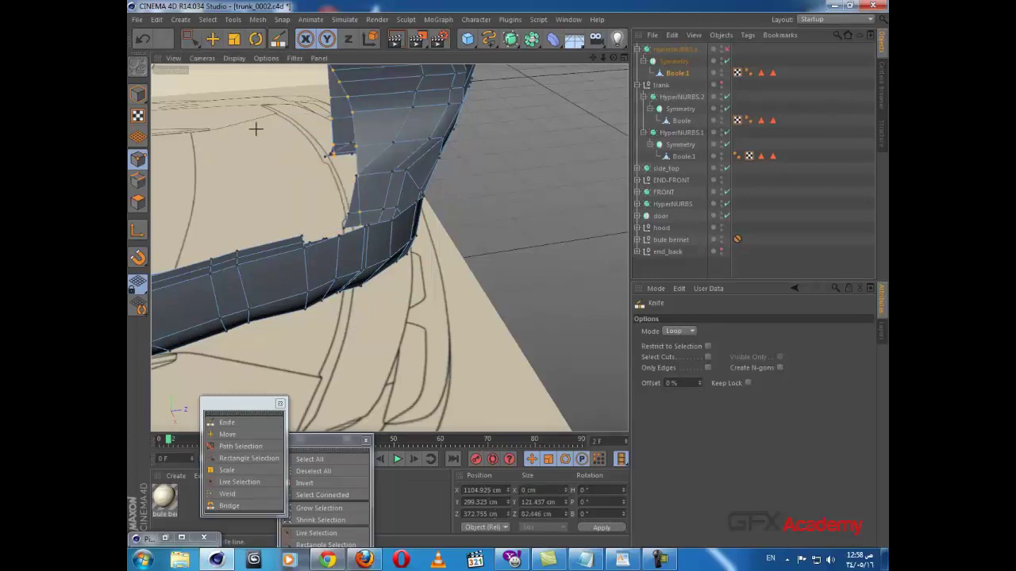
{"action": "left_click", "coordinate": [212, 39]}
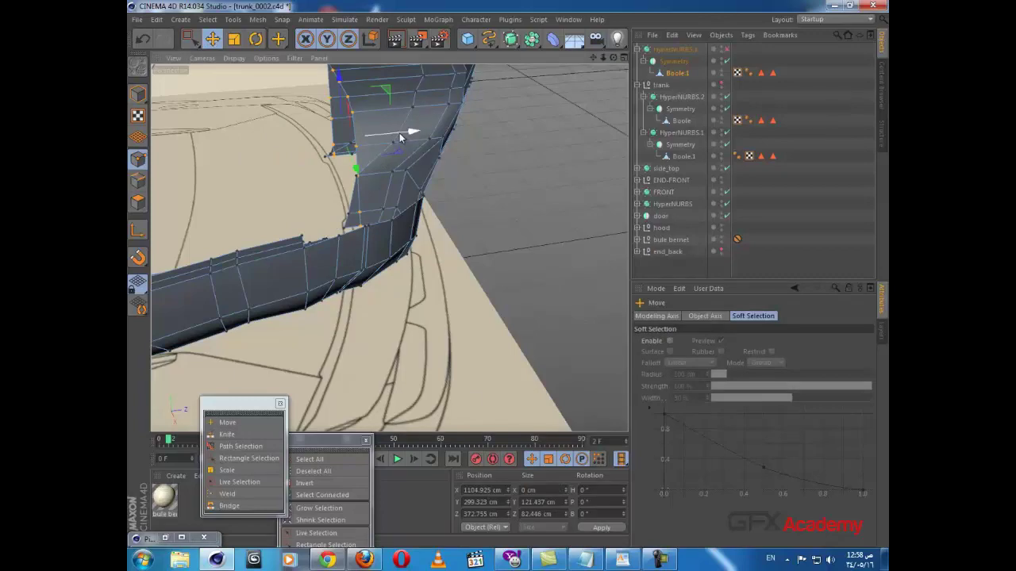
{"action": "mouse_move", "coordinate": [401, 138]}
{"action": "left_mouse_down"}
{"action": "mouse_move", "coordinate": [369, 144]}
{"action": "mouse_move", "coordinate": [424, 154]}
{"action": "mouse_move", "coordinate": [602, 135]}
{"action": "mouse_move", "coordinate": [512, 277]}
{"action": "mouse_move", "coordinate": [496, 282]}
{"action": "mouse_move", "coordinate": [508, 161]}
{"action": "mouse_move", "coordinate": [374, 161]}
{"action": "mouse_move", "coordinate": [357, 178]}
{"action": "mouse_move", "coordinate": [349, 215]}
{"action": "mouse_move", "coordinate": [581, 179]}
{"action": "mouse_move", "coordinate": [351, 171]}
{"action": "mouse_move", "coordinate": [376, 182]}
{"action": "mouse_move", "coordinate": [413, 240]}
{"action": "mouse_move", "coordinate": [436, 253]}
{"action": "mouse_move", "coordinate": [344, 207]}
{"action": "left_mouse_up"}
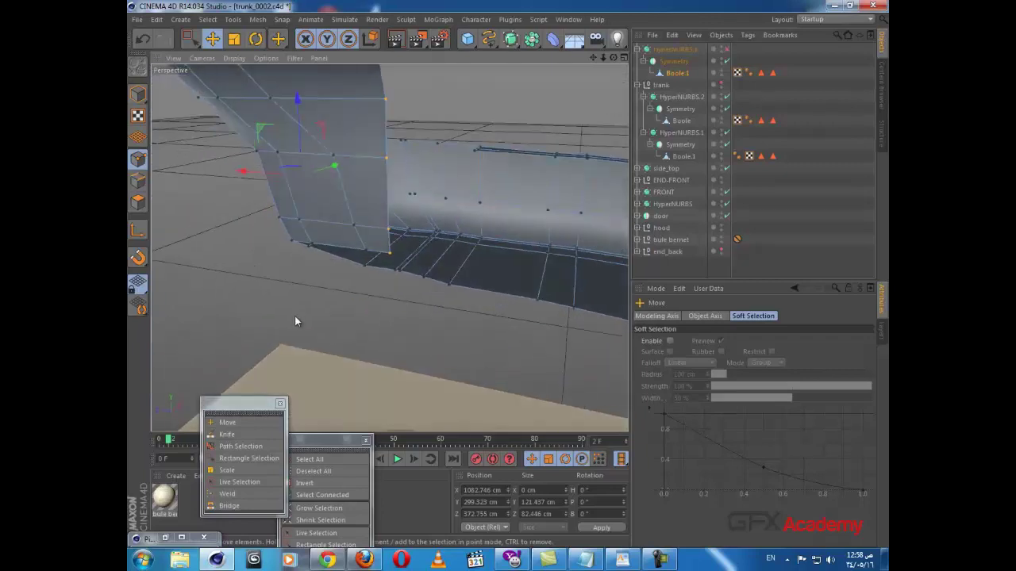
- Weld the two closely spaced point columns on the bumper strip beside the exhaust cutout wall into one column
{"action": "left_click", "coordinate": [228, 493]}
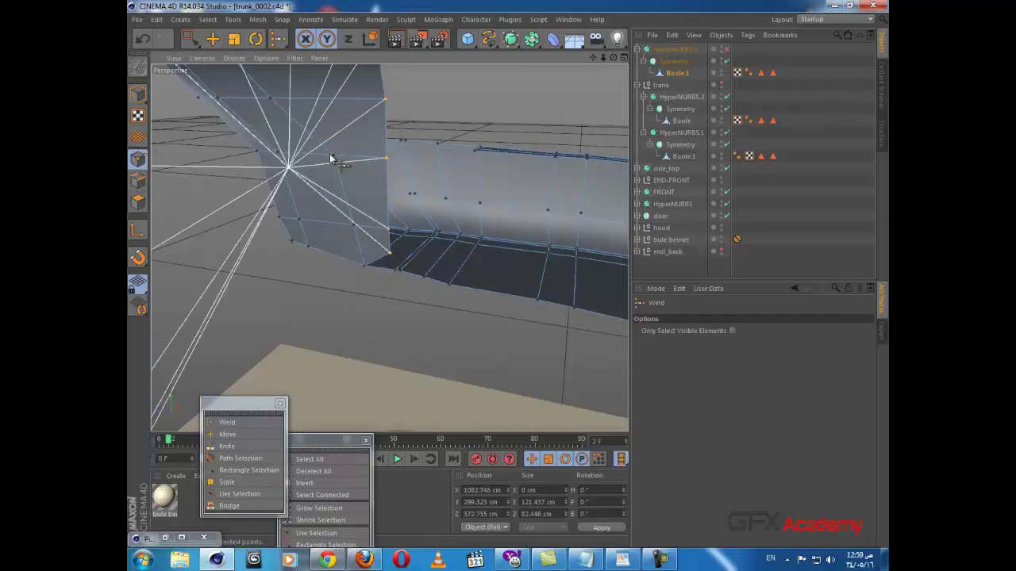
{"action": "left_click", "coordinate": [190, 39]}
{"action": "left_click_drag", "start_coordinate": [414, 150], "coordinate": [520, 269], "text": "alt"}
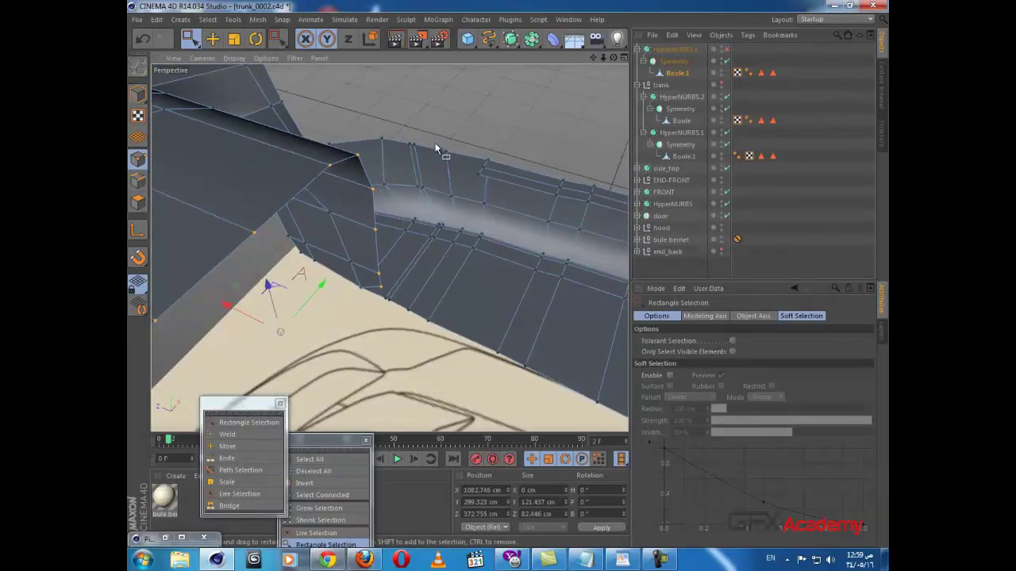
{"action": "left_click_drag", "start_coordinate": [406, 194], "coordinate": [418, 169], "text": "alt"}
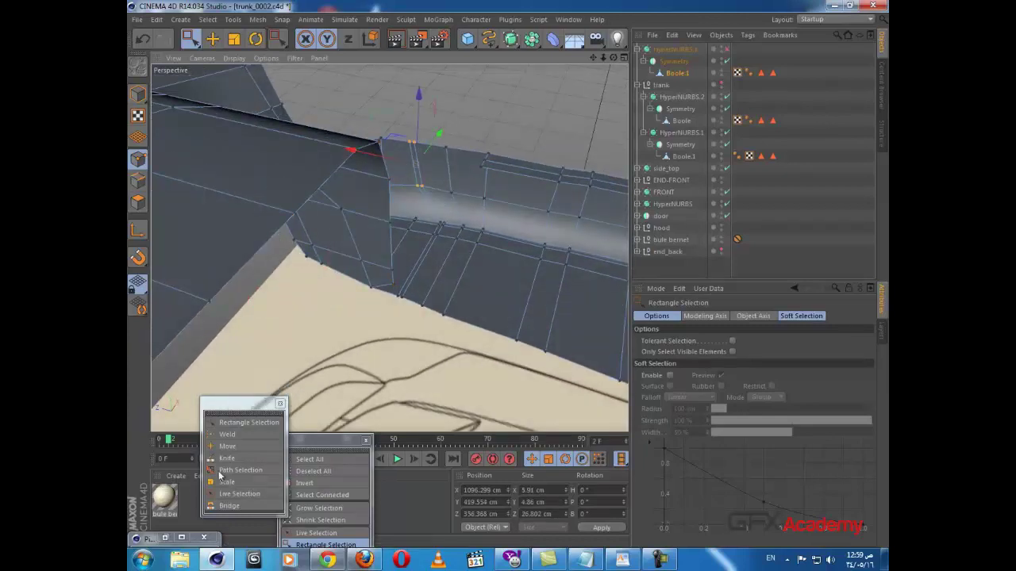
{"action": "left_click", "coordinate": [226, 435]}
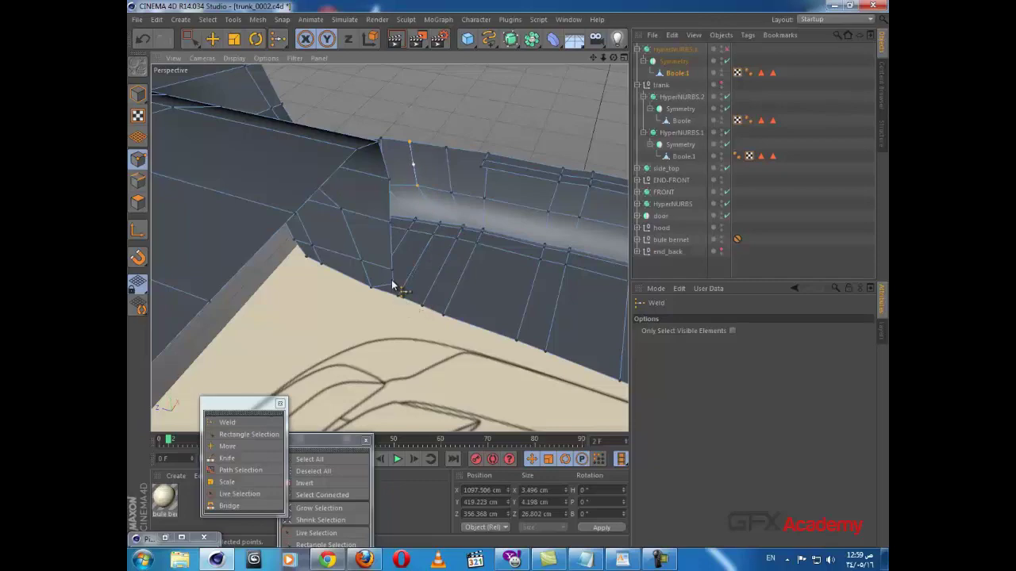
- Check the bumper mesh around the welded points and turn its HyperNURBS smoothing back on
{"action": "left_click_drag", "start_coordinate": [401, 325], "coordinate": [283, 287], "text": "alt"}
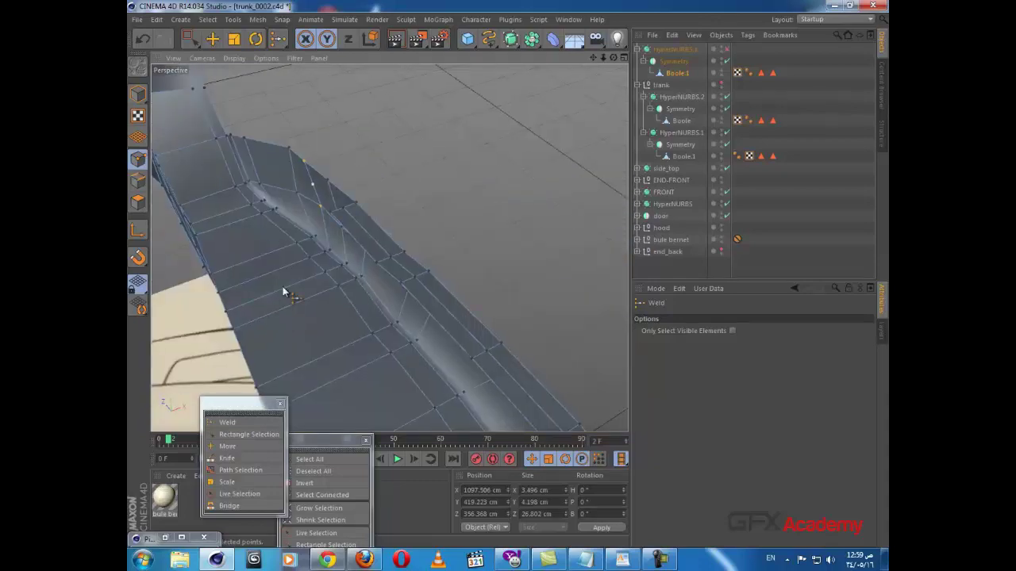
{"action": "middle_click_drag", "start_coordinate": [282, 287], "coordinate": [349, 323], "text": "alt"}
{"action": "left_click_drag", "start_coordinate": [349, 323], "coordinate": [508, 272], "text": "alt"}
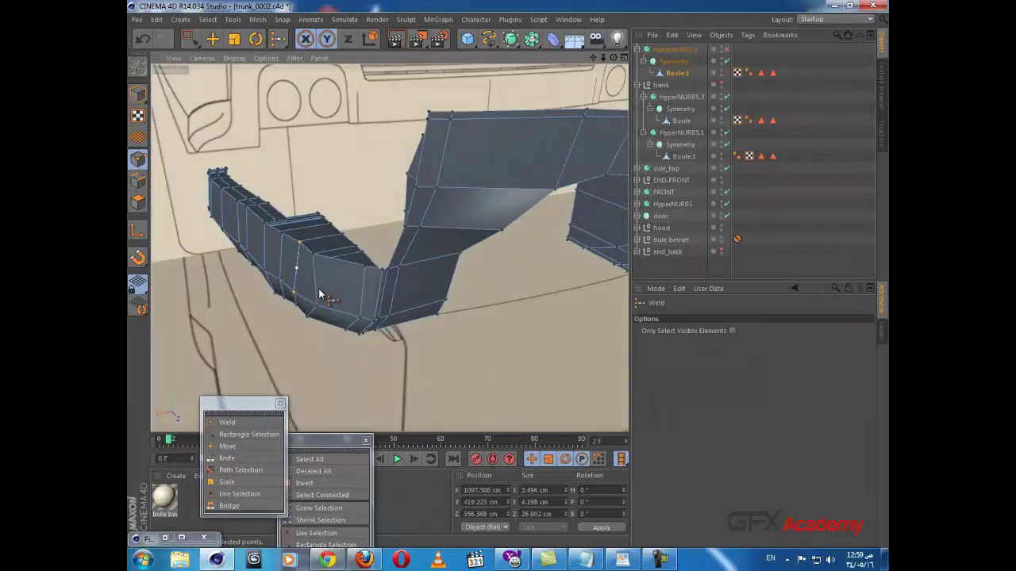
{"action": "left_click_drag", "start_coordinate": [320, 295], "coordinate": [521, 332], "text": "alt"}
{"action": "left_click_drag", "start_coordinate": [559, 337], "coordinate": [383, 286], "text": "alt"}
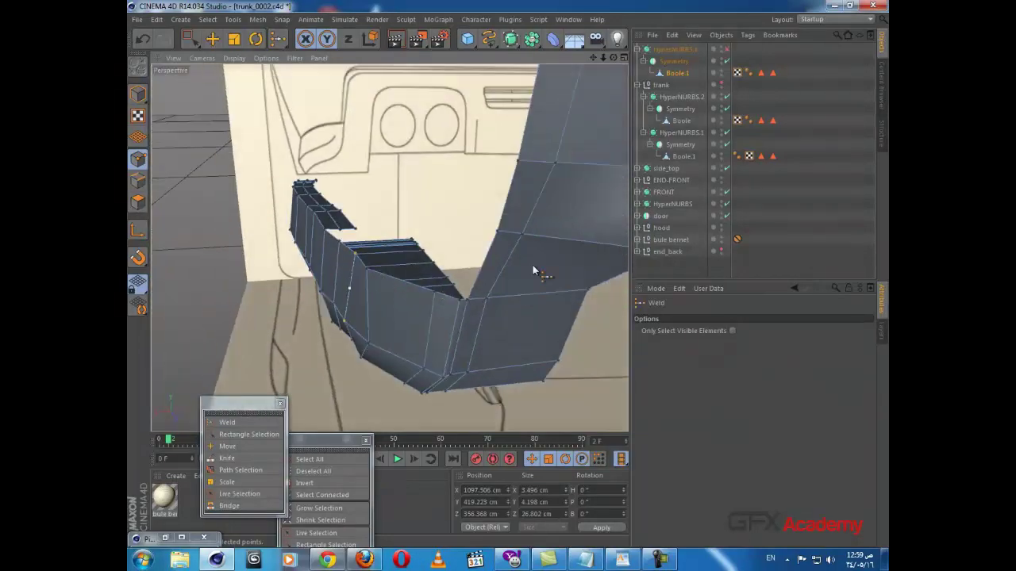
{"action": "left_click", "coordinate": [725, 50]}
{"action": "mouse_move", "coordinate": [469, 308]}
{"action": "left_mouse_down", "text": "alt"}
{"action": "mouse_move", "coordinate": [442, 254]}
{"action": "mouse_move", "coordinate": [453, 288]}
{"action": "mouse_move", "coordinate": [516, 306]}
{"action": "mouse_move", "coordinate": [444, 195]}
{"action": "left_mouse_up", "text": "alt"}
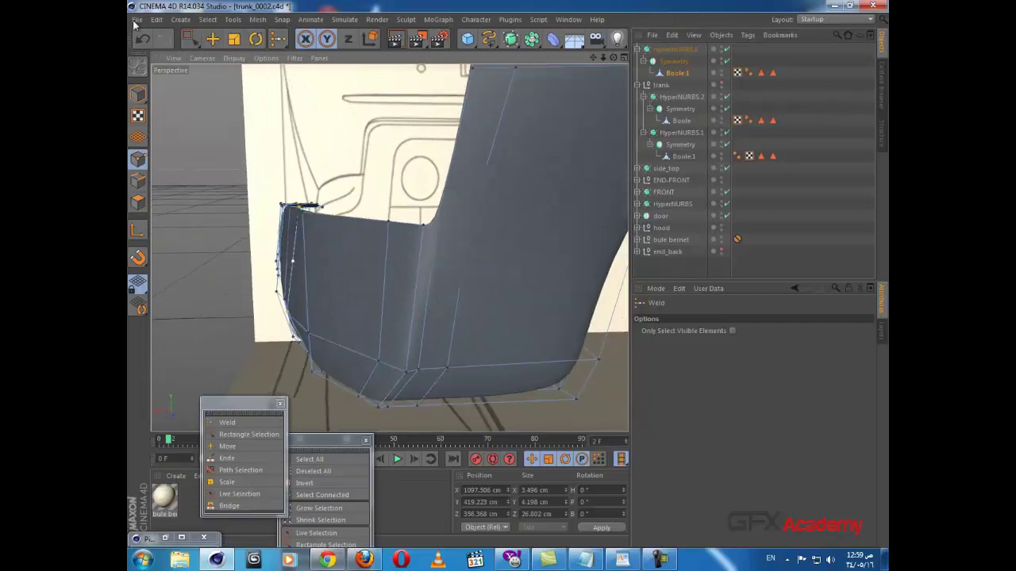
- Add a vertical Knife loop cut through the bumper, close to the existing edge at the exhaust cutout's upper corner
{"action": "left_click", "coordinate": [214, 40]}
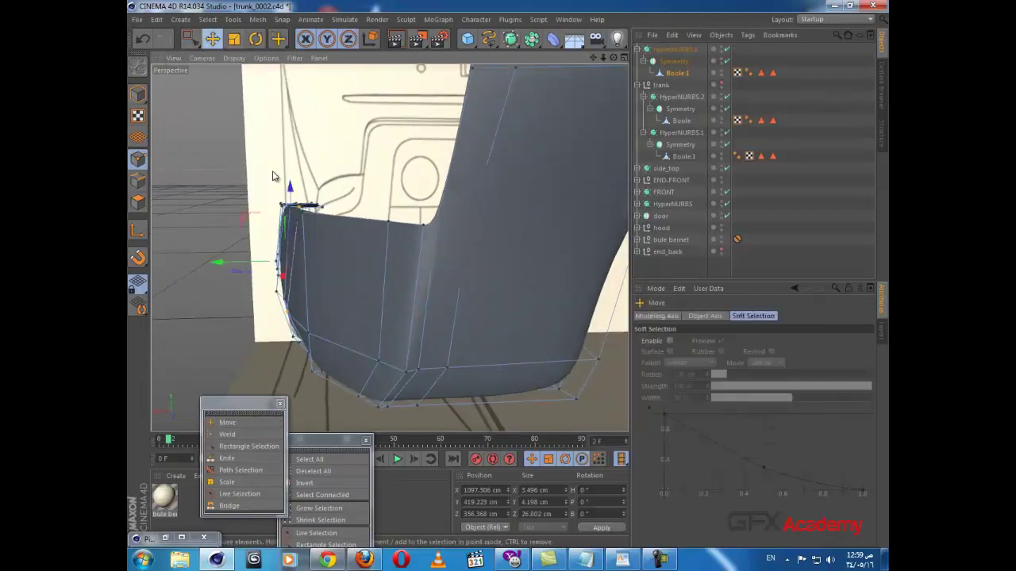
{"action": "left_click", "coordinate": [379, 361]}
{"action": "left_click_drag", "start_coordinate": [370, 341], "coordinate": [328, 307], "text": "alt"}
{"action": "left_click_drag", "start_coordinate": [390, 377], "coordinate": [330, 295], "text": "alt"}
{"action": "key", "text": "k"}
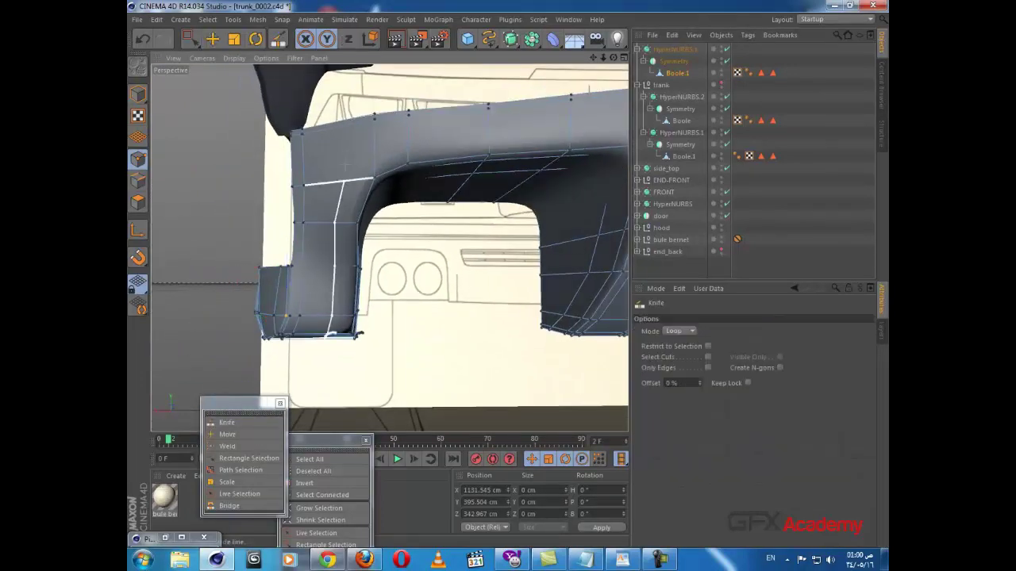
{"action": "scroll", "coordinate": [355, 116], "scroll_direction": "up", "scroll_amount": 4}
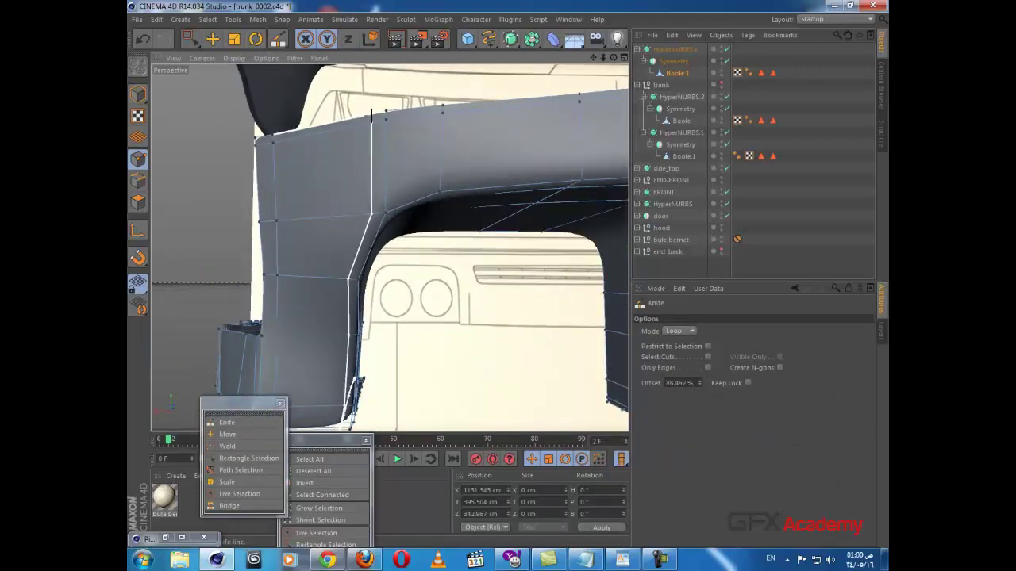
{"action": "left_click", "coordinate": [371, 116]}
{"action": "left_click_drag", "start_coordinate": [386, 214], "coordinate": [420, 189], "text": "alt"}
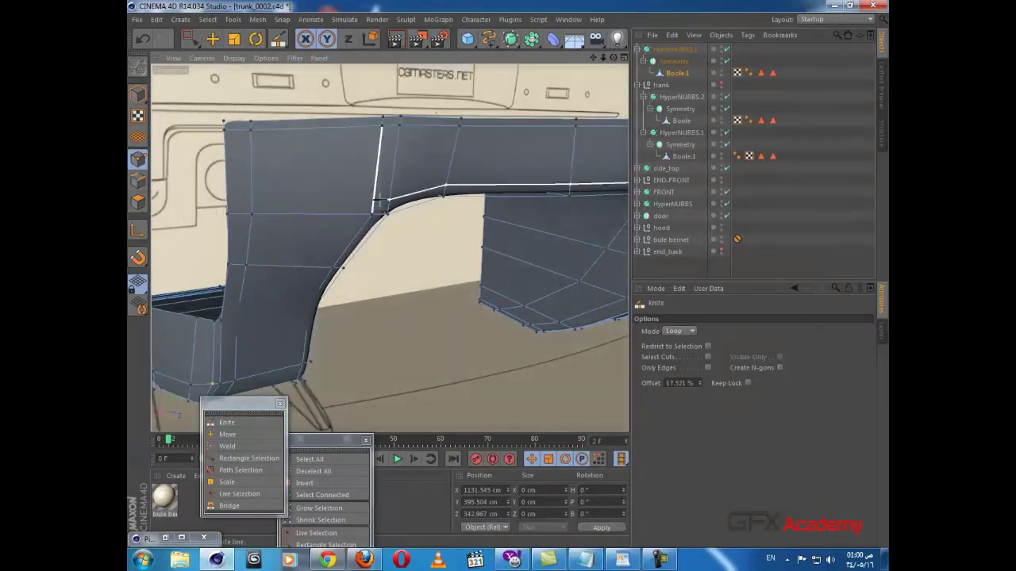
{"action": "middle_click_drag", "start_coordinate": [380, 203], "coordinate": [282, 218], "text": "alt"}
{"action": "scroll", "coordinate": [289, 226], "scroll_direction": "down", "scroll_amount": 5}
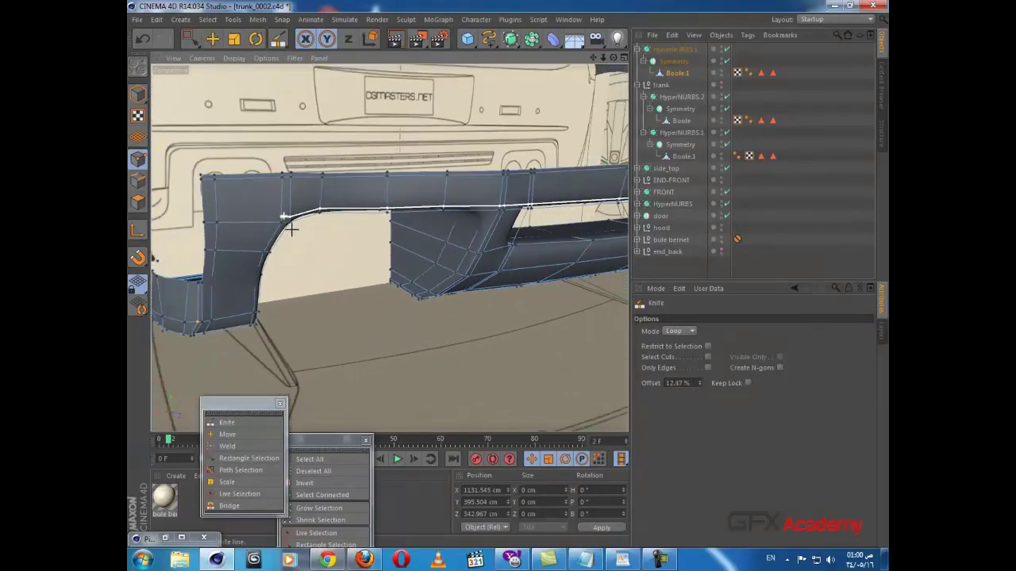
- Make the trunk group visible again and compare the bumper's upper edge with the trunk body around the rear corner
{"action": "left_click", "coordinate": [721, 83]}
{"action": "left_click_drag", "start_coordinate": [413, 169], "coordinate": [591, 171], "text": "alt"}
{"action": "left_click_drag", "start_coordinate": [390, 248], "coordinate": [534, 162], "text": "alt"}
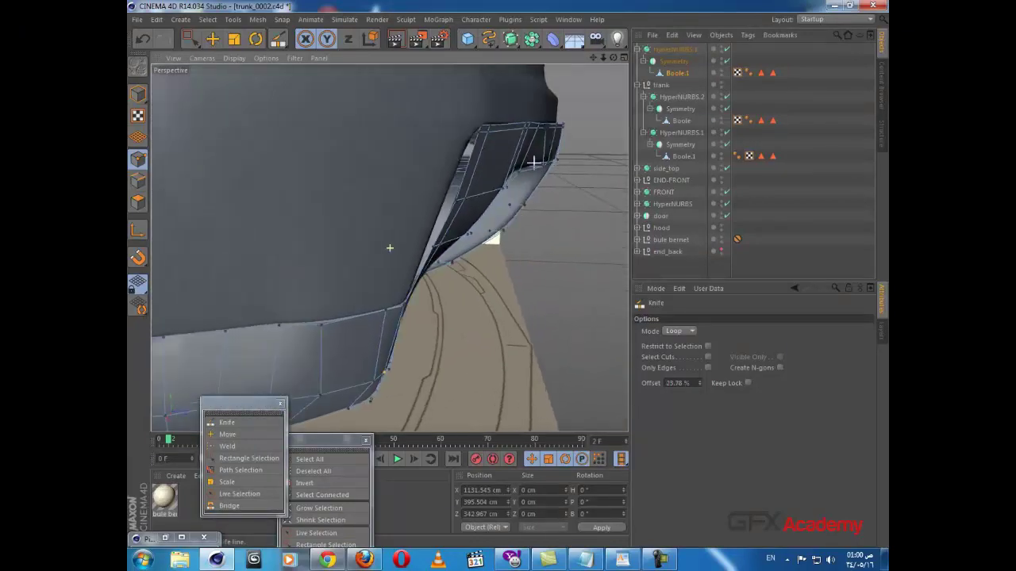
{"action": "scroll", "coordinate": [534, 163], "scroll_direction": "down", "scroll_amount": 3}
{"action": "left_click_drag", "start_coordinate": [389, 246], "coordinate": [435, 274], "text": "alt"}
{"action": "scroll", "coordinate": [501, 202], "scroll_direction": "down", "scroll_amount": 1}
- Move points on the bumper's upper edge near the rear corner to follow the trunk body's lower edge
{"action": "left_click", "coordinate": [212, 39]}
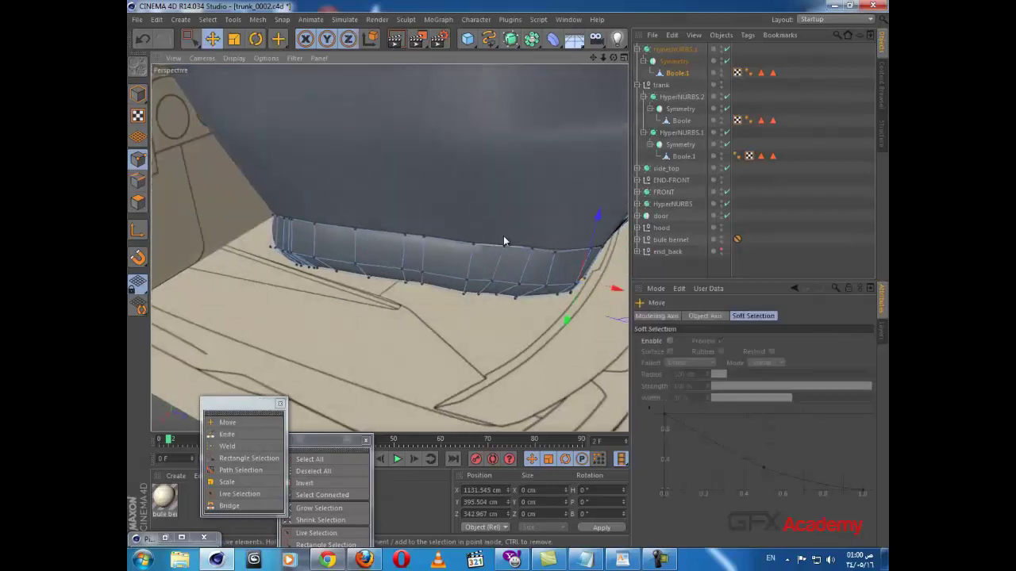
{"action": "left_click_drag", "start_coordinate": [503, 236], "coordinate": [457, 277], "text": "alt"}
{"action": "scroll", "coordinate": [459, 276], "scroll_direction": "up", "scroll_amount": 3}
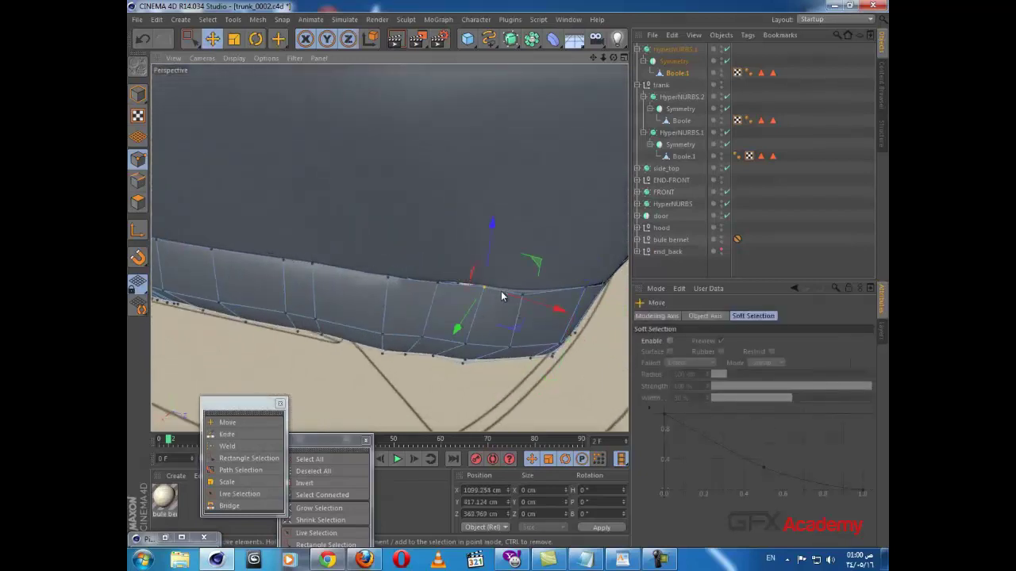
{"action": "left_click_drag", "start_coordinate": [524, 298], "coordinate": [316, 315], "text": "alt"}
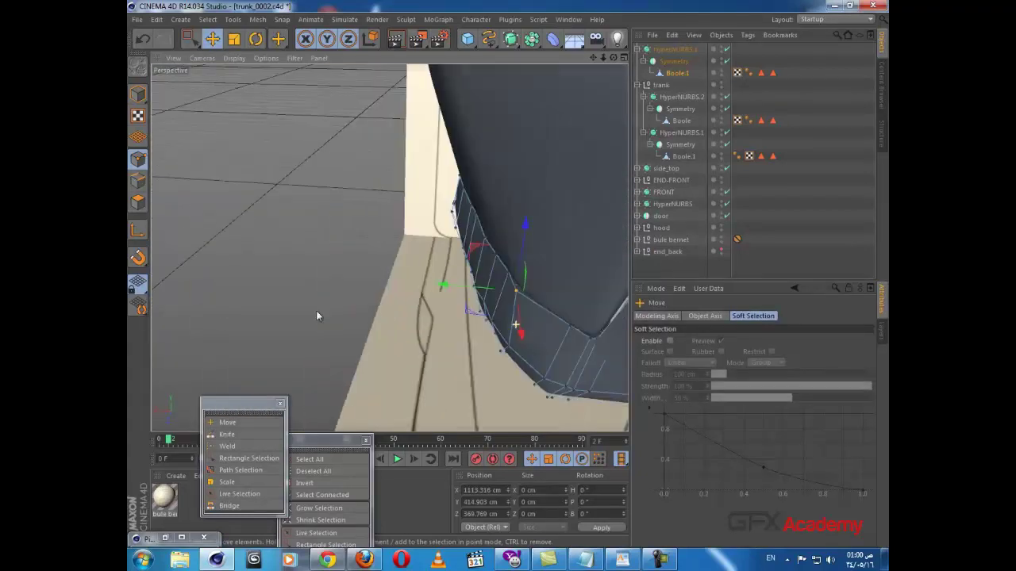
{"action": "mouse_move", "coordinate": [564, 287]}
{"action": "left_mouse_down", "text": "alt"}
{"action": "mouse_move", "coordinate": [583, 244]}
{"action": "mouse_move", "coordinate": [508, 275]}
{"action": "mouse_move", "coordinate": [622, 177]}
{"action": "mouse_move", "coordinate": [508, 281]}
{"action": "mouse_move", "coordinate": [528, 275]}
{"action": "mouse_move", "coordinate": [508, 273]}
{"action": "mouse_move", "coordinate": [508, 304]}
{"action": "mouse_move", "coordinate": [312, 350]}
{"action": "mouse_move", "coordinate": [507, 274]}
{"action": "mouse_move", "coordinate": [481, 274]}
{"action": "mouse_move", "coordinate": [564, 288]}
{"action": "mouse_move", "coordinate": [497, 274]}
{"action": "mouse_move", "coordinate": [531, 281]}
{"action": "left_mouse_up", "text": "alt"}
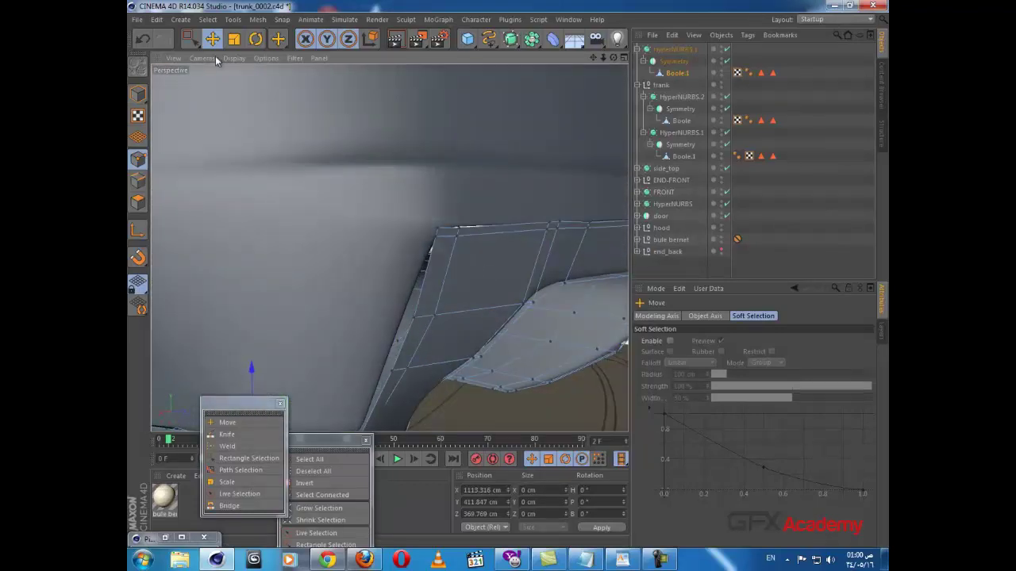
- Select the points at the upper corner of the bumper's side end, against the trunk body
{"action": "key", "text": "0"}
{"action": "left_click_drag", "start_coordinate": [446, 284], "coordinate": [490, 290], "text": "alt"}
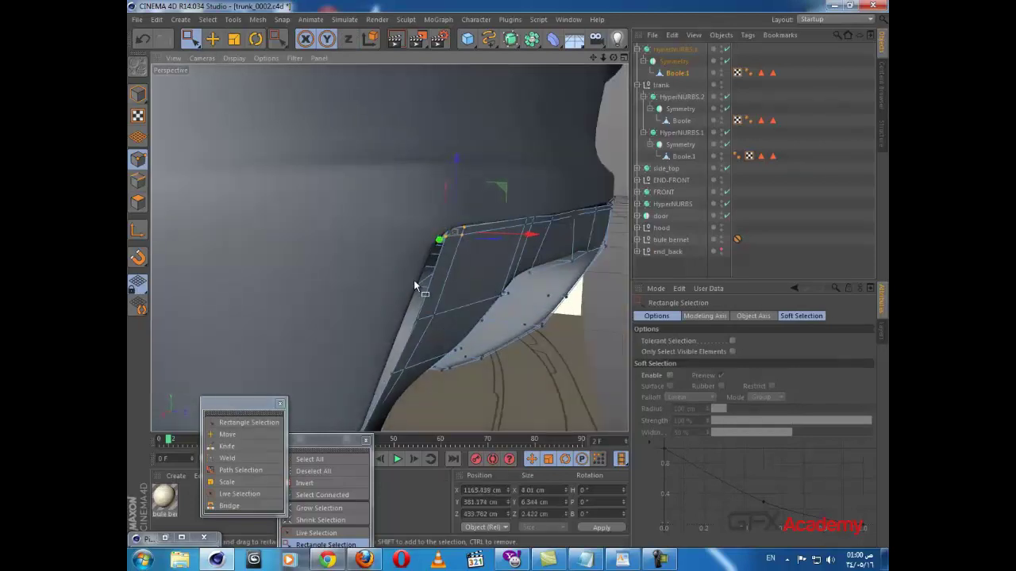
- Select the two neighbouring points on the bumper's corner edge beside the gap and shift them slightly along X
{"action": "left_click_drag", "start_coordinate": [414, 281], "coordinate": [378, 296], "text": "alt"}
{"action": "left_click_drag", "start_coordinate": [439, 349], "coordinate": [420, 328], "text": "alt"}
{"action": "left_click_drag", "start_coordinate": [415, 354], "coordinate": [371, 286], "text": "alt"}
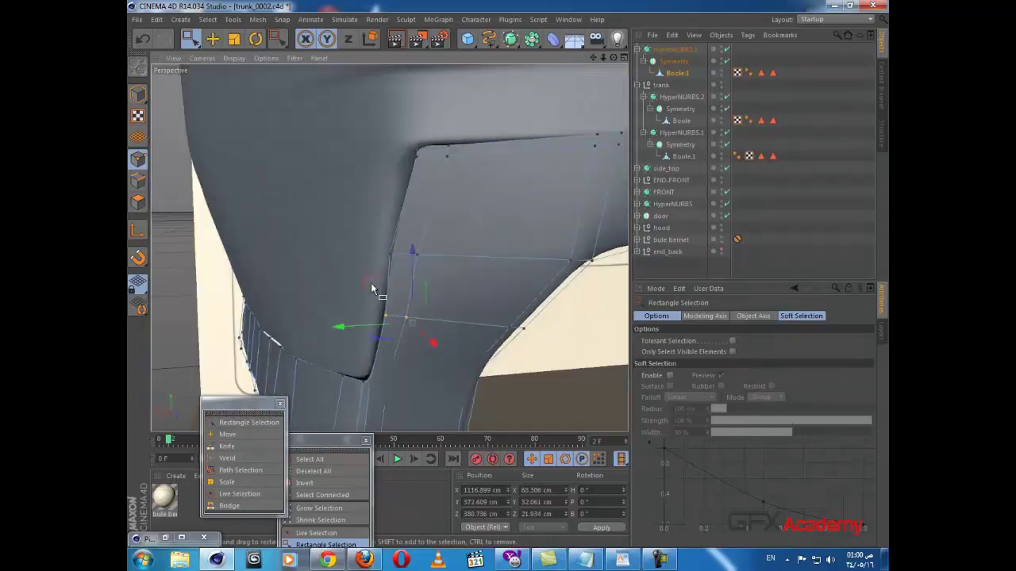
{"action": "key", "text": "e"}
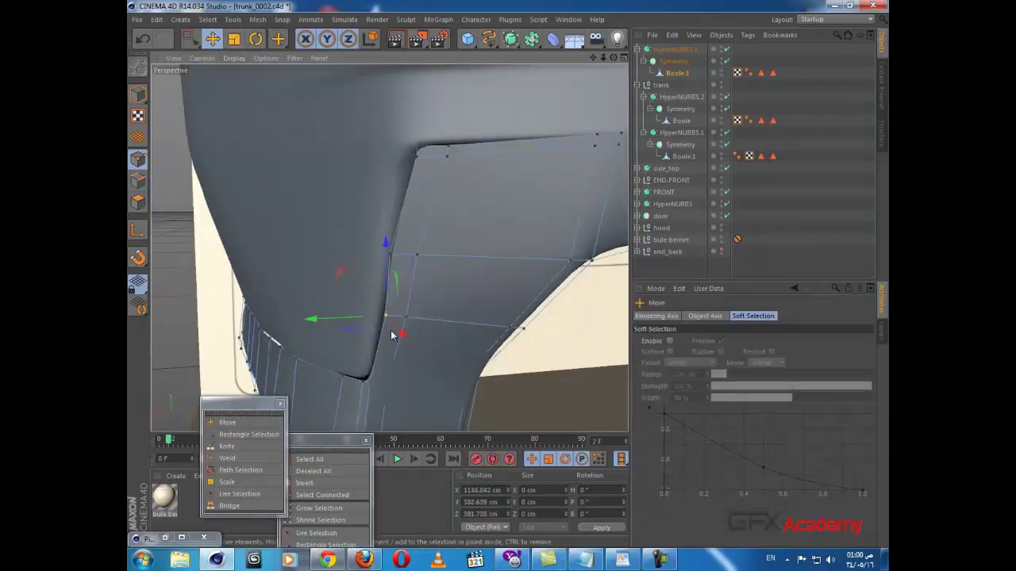
{"action": "left_click", "coordinate": [406, 318]}
{"action": "left_click_drag", "start_coordinate": [404, 325], "coordinate": [575, 385]}
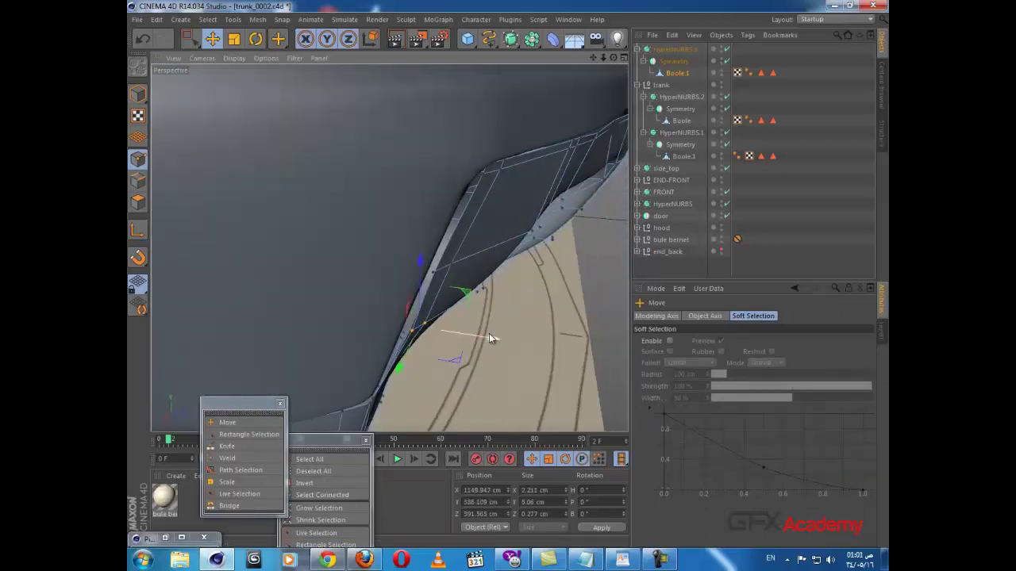
{"action": "left_click_drag", "start_coordinate": [486, 208], "coordinate": [453, 244], "text": "alt"}
{"action": "left_click_drag", "start_coordinate": [390, 249], "coordinate": [366, 266], "text": "alt"}
- Compare the bumper's lower corner points with the blueprint in the Right and Back views
{"action": "middle_click", "coordinate": [369, 270]}
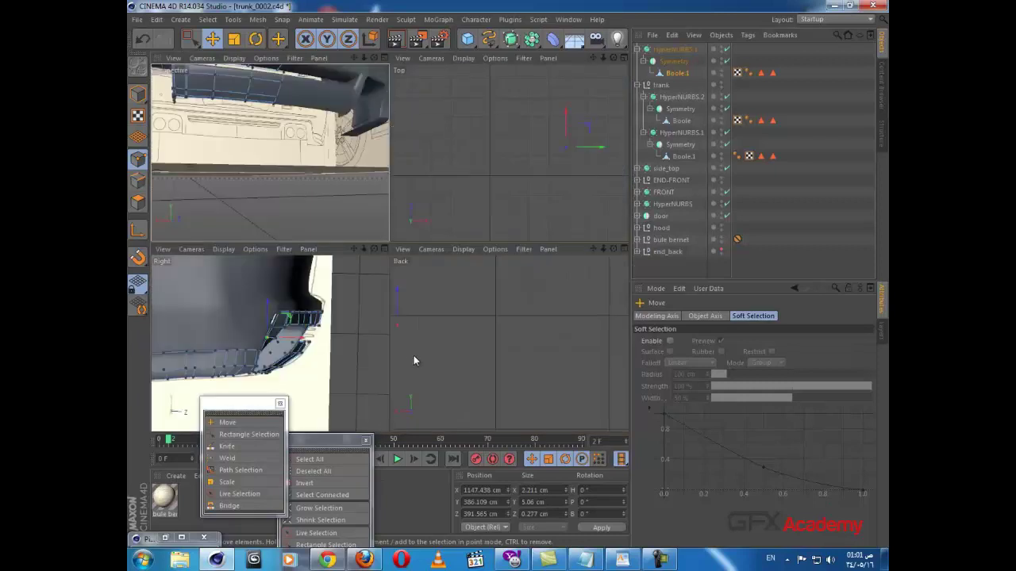
{"action": "middle_click", "coordinate": [300, 382]}
{"action": "middle_click_drag", "start_coordinate": [335, 340], "coordinate": [454, 367], "text": "alt"}
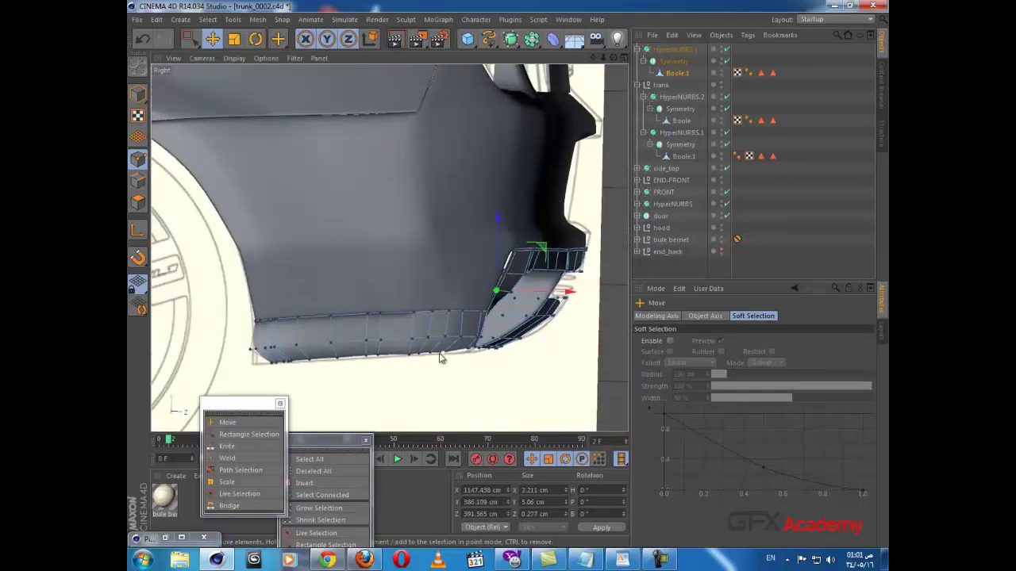
{"action": "scroll", "coordinate": [438, 352], "scroll_direction": "up", "scroll_amount": 3}
{"action": "left_click_drag", "start_coordinate": [508, 365], "coordinate": [498, 362], "text": "alt"}
{"action": "middle_click_drag", "start_coordinate": [498, 365], "coordinate": [485, 354], "text": "alt"}
{"action": "scroll", "coordinate": [485, 354], "scroll_direction": "up", "scroll_amount": 5}
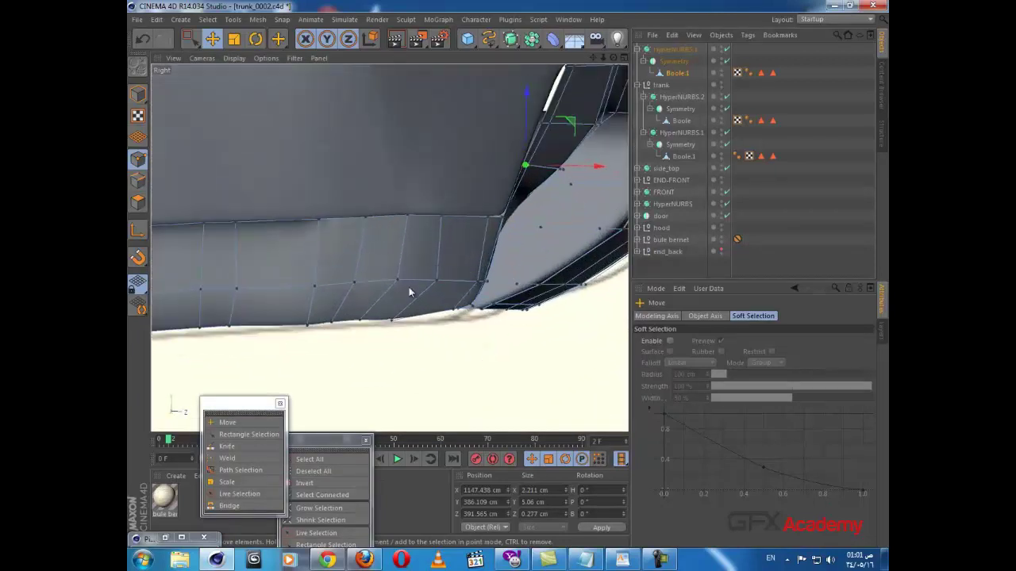
{"action": "left_click", "coordinate": [184, 38]}
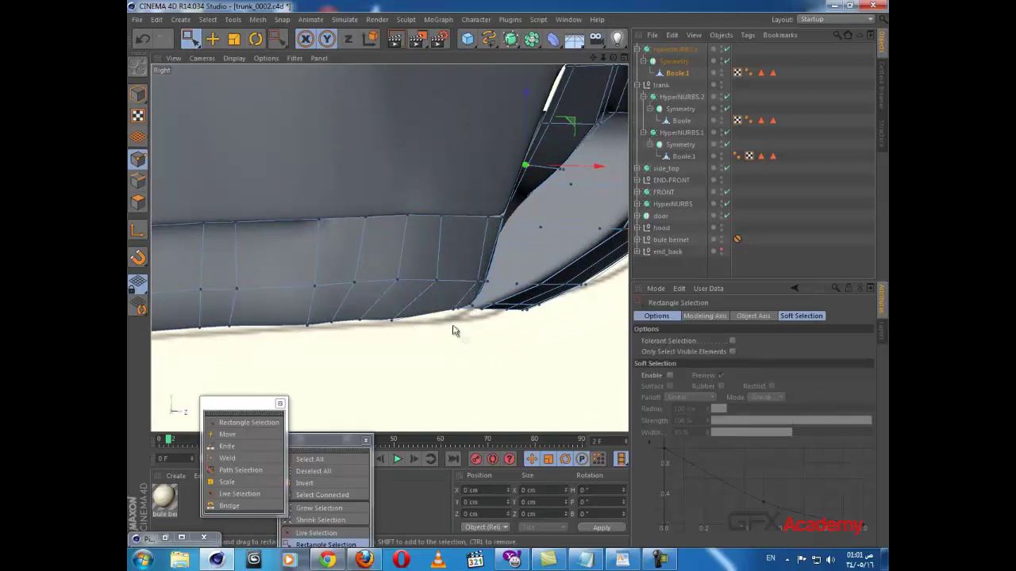
{"action": "middle_click", "coordinate": [437, 308]}
{"action": "mouse_move", "coordinate": [486, 354]}
{"action": "middle_mouse_down", "text": "alt"}
{"action": "mouse_move", "coordinate": [494, 339]}
{"action": "mouse_move", "coordinate": [584, 297]}
{"action": "mouse_move", "coordinate": [429, 401]}
{"action": "mouse_move", "coordinate": [422, 385]}
{"action": "middle_mouse_up", "text": "alt"}
{"action": "middle_click", "coordinate": [488, 366]}
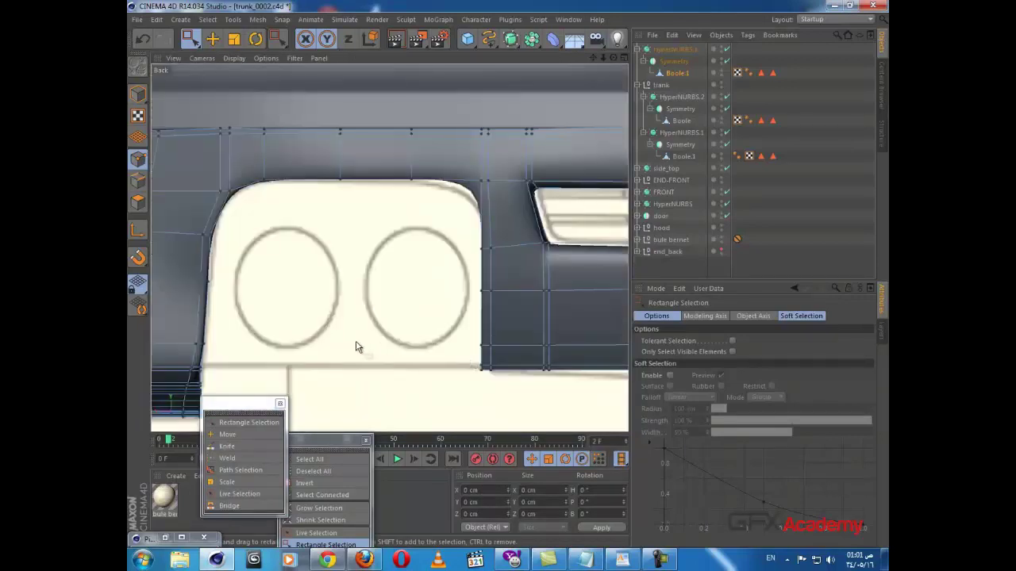
{"action": "middle_click", "coordinate": [356, 347]}
{"action": "middle_click_drag", "start_coordinate": [300, 374], "coordinate": [325, 384], "text": "alt"}
{"action": "middle_click", "coordinate": [331, 364]}
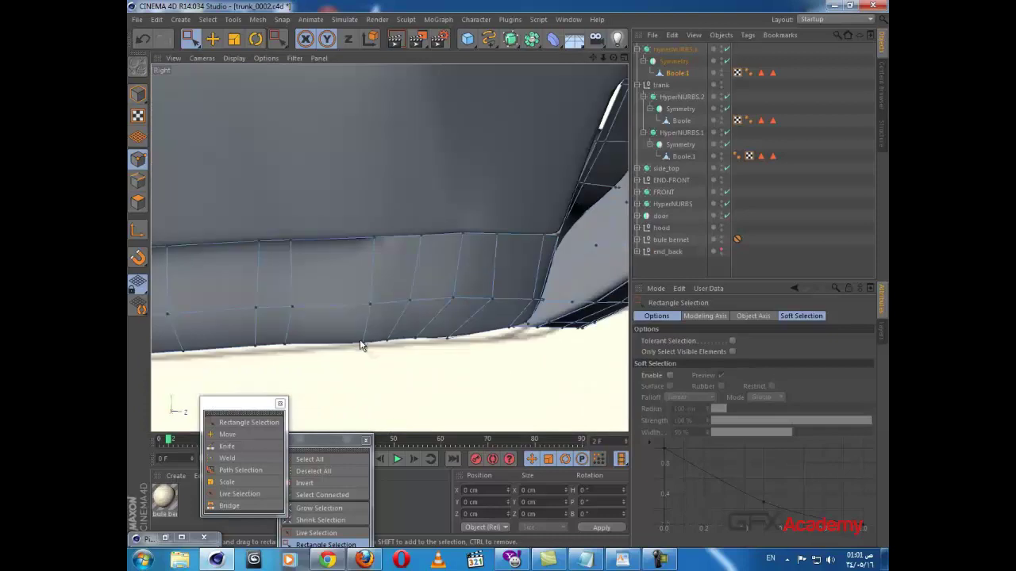
{"action": "scroll", "coordinate": [363, 347], "scroll_direction": "down", "scroll_amount": 1}
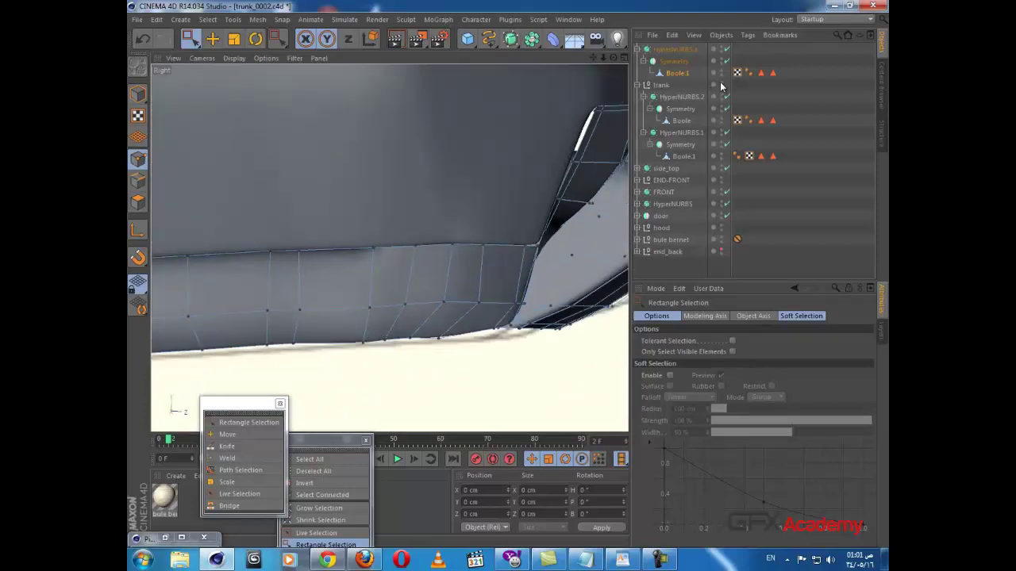
- Hide the trunk group so that the rear bumper mesh is exposed in the Perspective view
{"action": "left_click", "coordinate": [721, 84]}
{"action": "middle_click", "coordinate": [384, 244]}
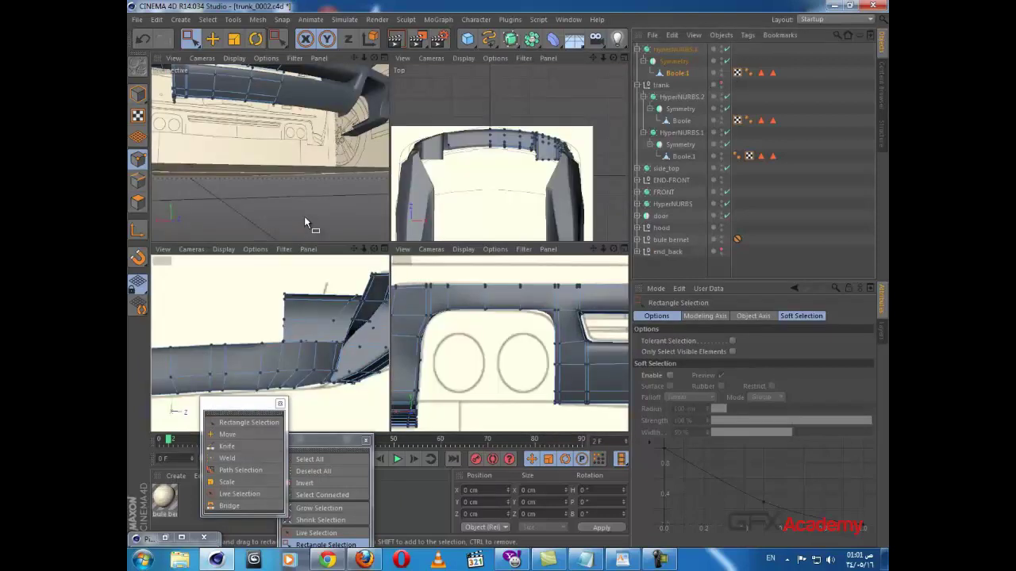
{"action": "middle_click", "coordinate": [306, 218]}
{"action": "left_click_drag", "start_coordinate": [367, 224], "coordinate": [502, 311], "text": "alt"}
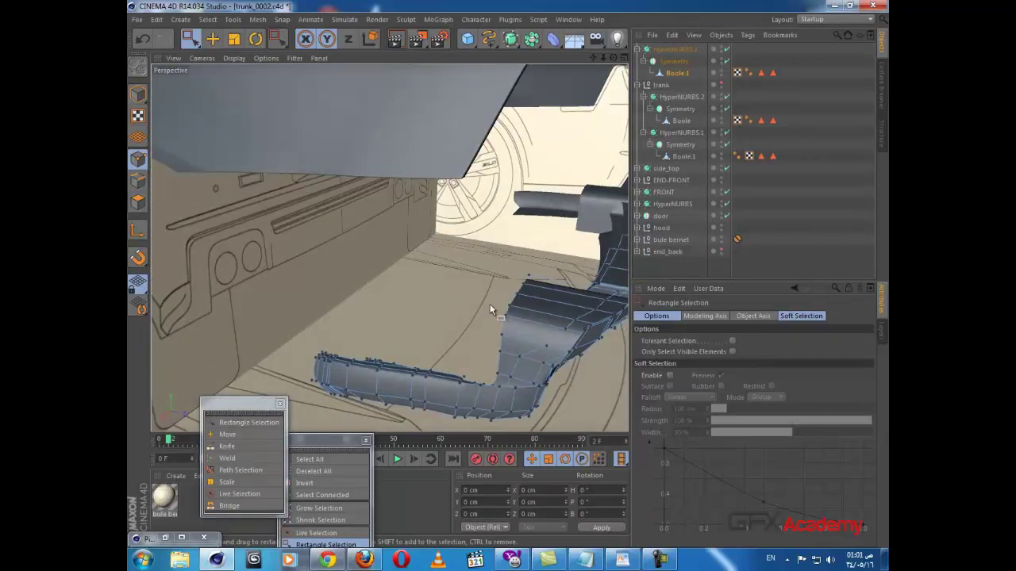
{"action": "middle_click_drag", "start_coordinate": [490, 304], "coordinate": [437, 288], "text": "alt"}
{"action": "scroll", "coordinate": [435, 300], "scroll_direction": "up", "scroll_amount": 1}
{"action": "left_click_drag", "start_coordinate": [370, 309], "coordinate": [361, 329], "text": "alt"}
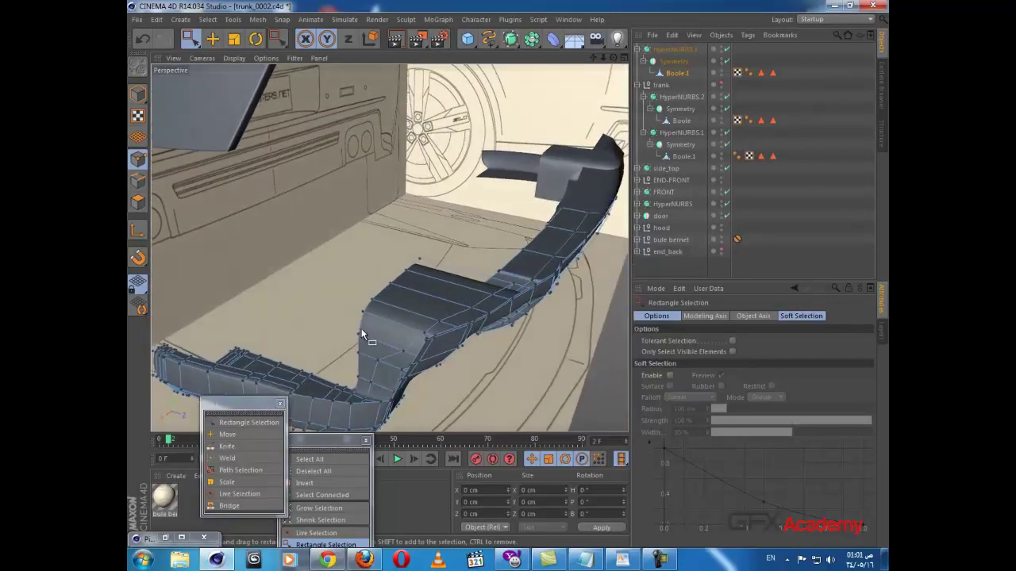
{"action": "middle_click_drag", "start_coordinate": [361, 328], "coordinate": [387, 255], "text": "alt"}
{"action": "left_click_drag", "start_coordinate": [387, 255], "coordinate": [200, 191], "text": "alt"}
- In edge mode, trace the upper border edges of the lower bumper lip toward the corner with Path Selection
{"action": "left_click", "coordinate": [137, 183]}
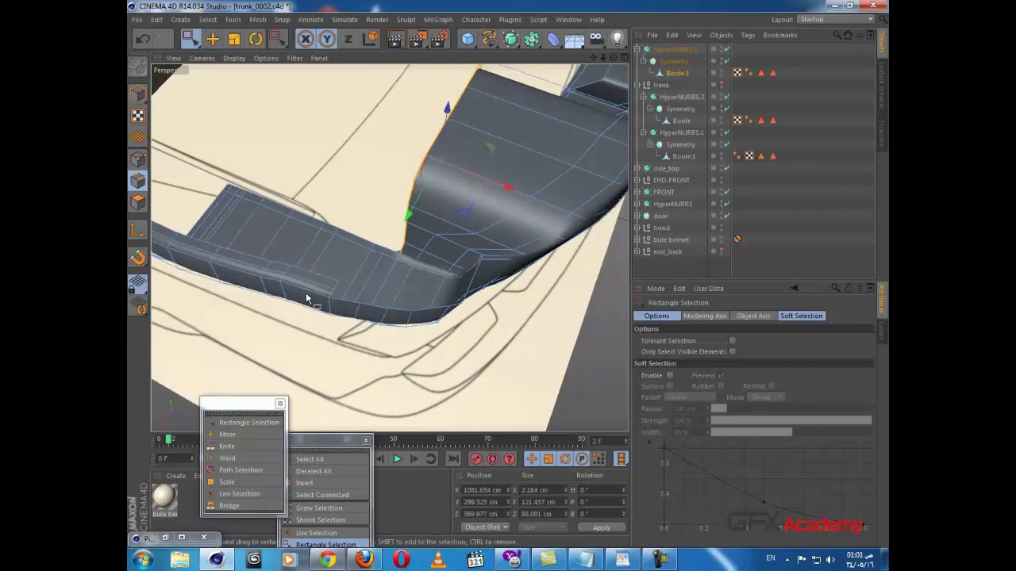
{"action": "left_click_drag", "start_coordinate": [341, 301], "coordinate": [211, 204], "text": "alt"}
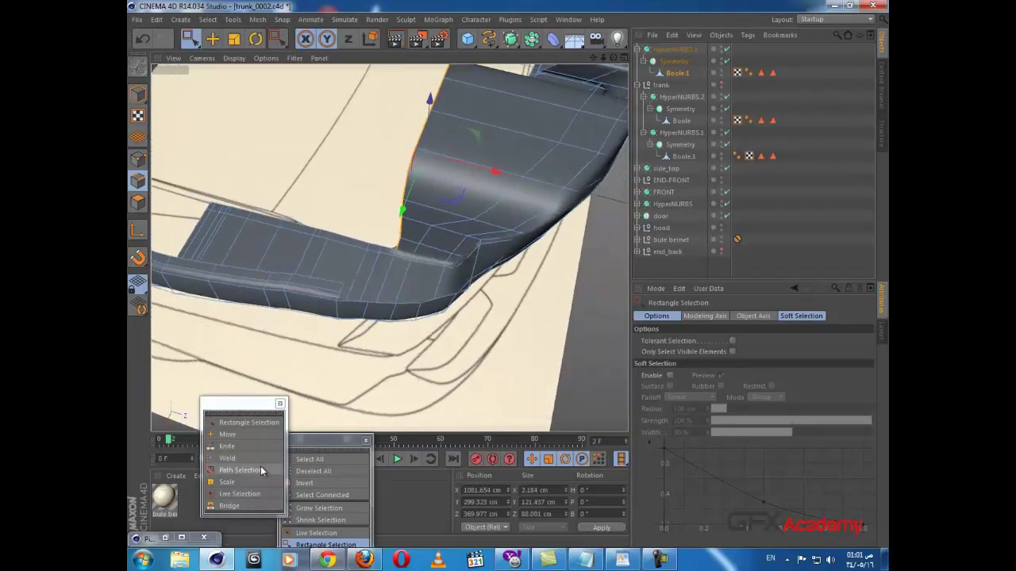
{"action": "left_click", "coordinate": [239, 470]}
{"action": "left_click_drag", "start_coordinate": [339, 301], "coordinate": [398, 307]}
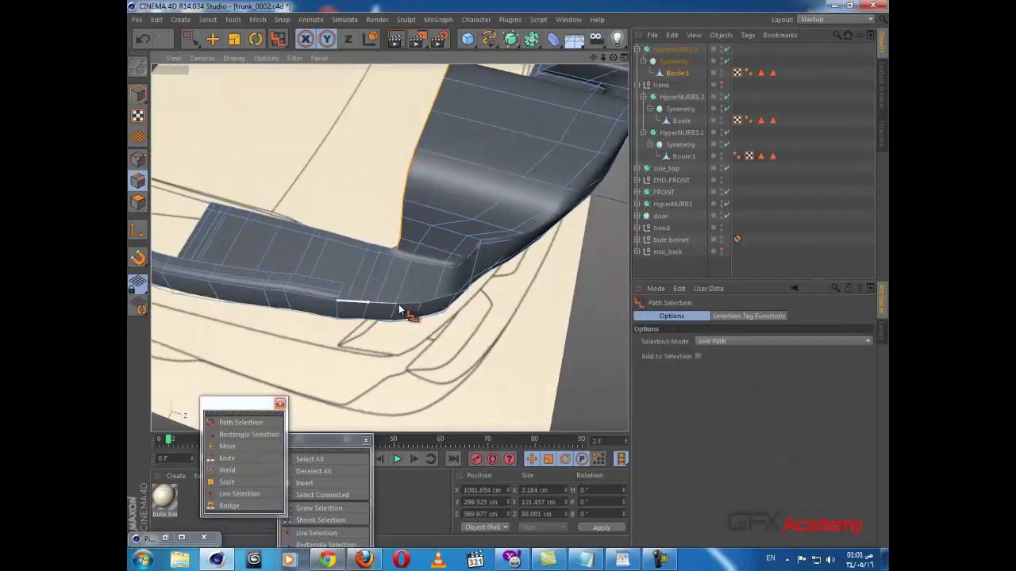
{"action": "left_click_drag", "start_coordinate": [473, 301], "coordinate": [351, 241], "text": "alt"}
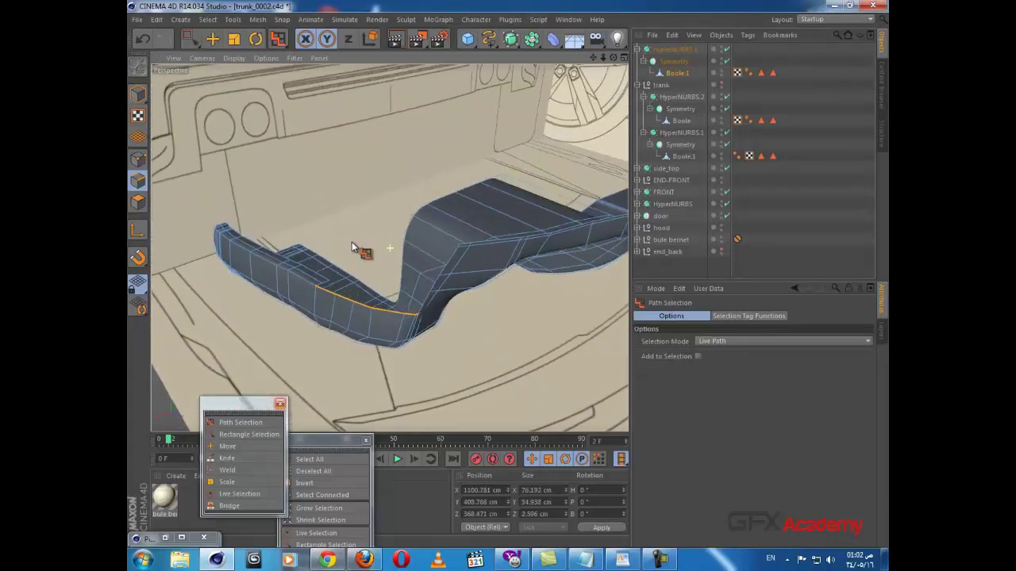
{"action": "right_click_drag", "start_coordinate": [351, 241], "coordinate": [414, 304], "text": "alt"}
{"action": "left_click_drag", "start_coordinate": [421, 315], "coordinate": [402, 284], "text": "alt"}
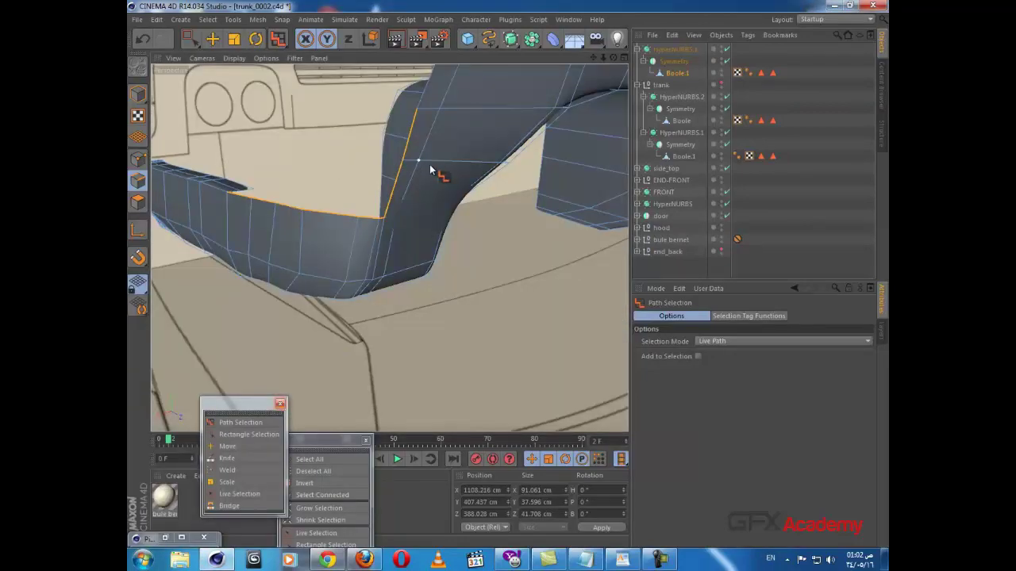
- Extend the edge path up the bumper's corner and along the whole upper border of its rear section
{"action": "left_click_drag", "start_coordinate": [429, 165], "coordinate": [439, 247], "text": "alt"}
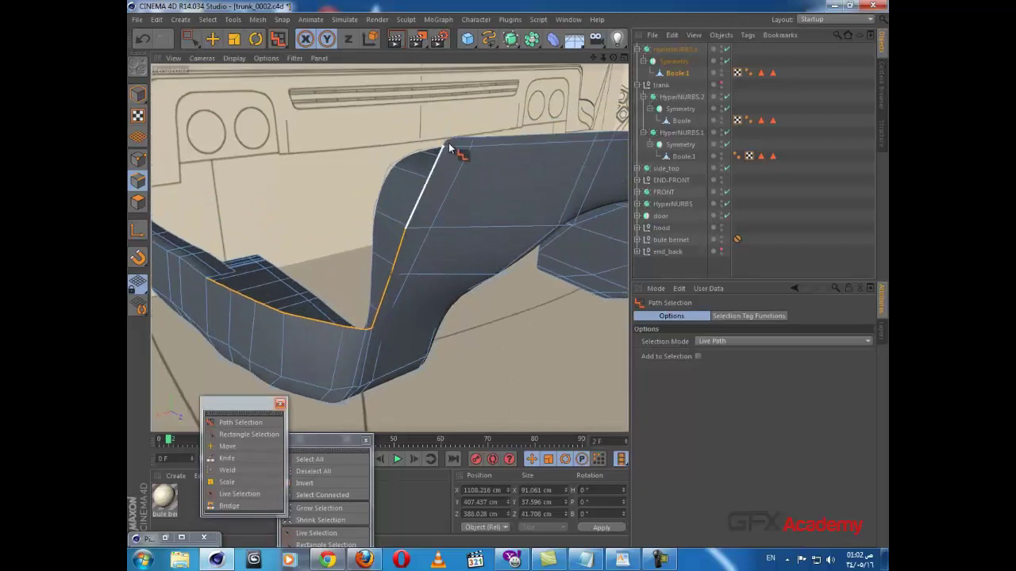
{"action": "left_click_drag", "start_coordinate": [606, 132], "coordinate": [300, 255], "text": "alt"}
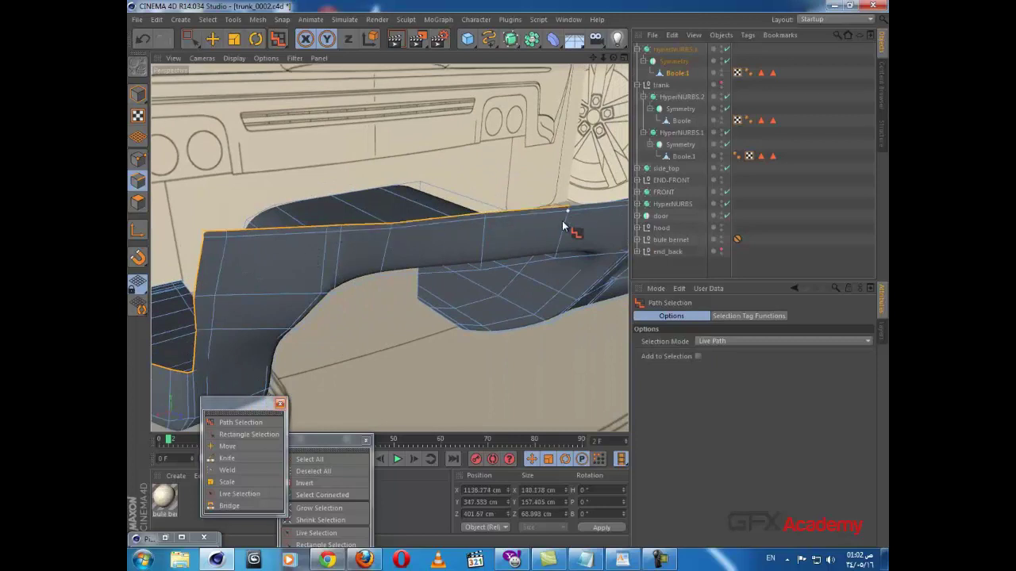
{"action": "left_click_drag", "start_coordinate": [563, 226], "coordinate": [402, 271], "text": "alt"}
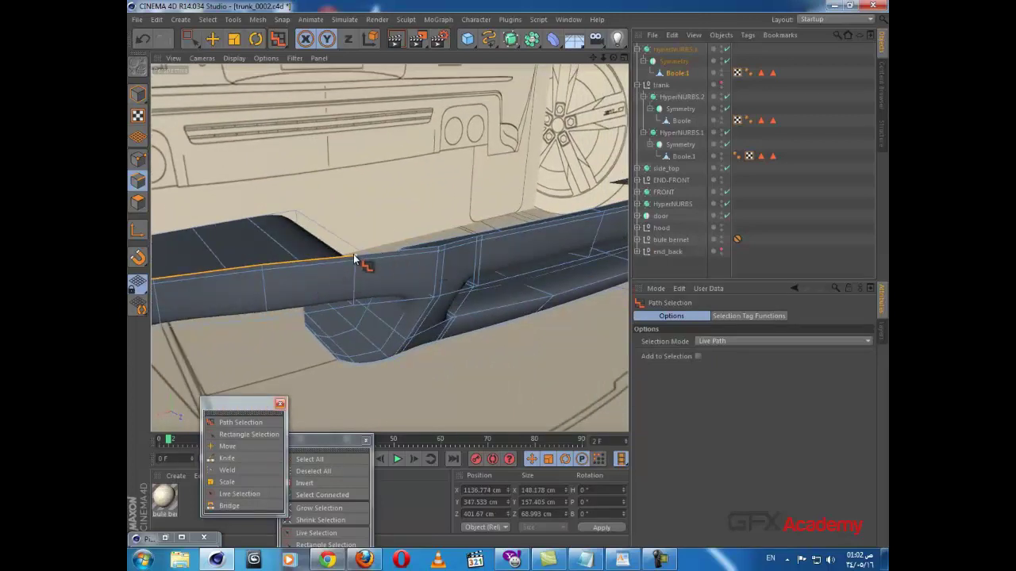
{"action": "left_click_drag", "start_coordinate": [550, 245], "coordinate": [299, 307], "text": "alt"}
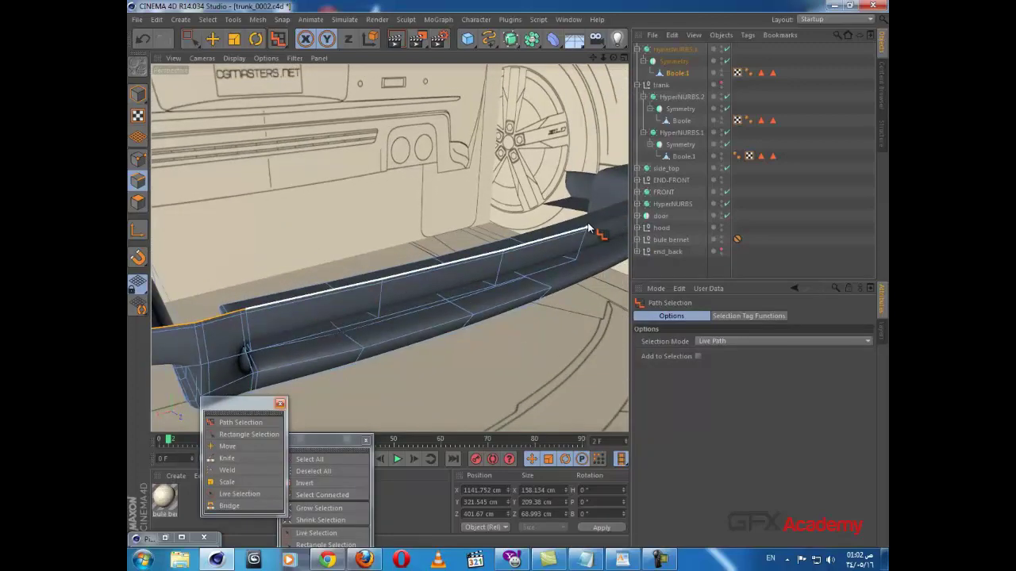
{"action": "left_click_drag", "start_coordinate": [417, 319], "coordinate": [266, 99], "text": "alt"}
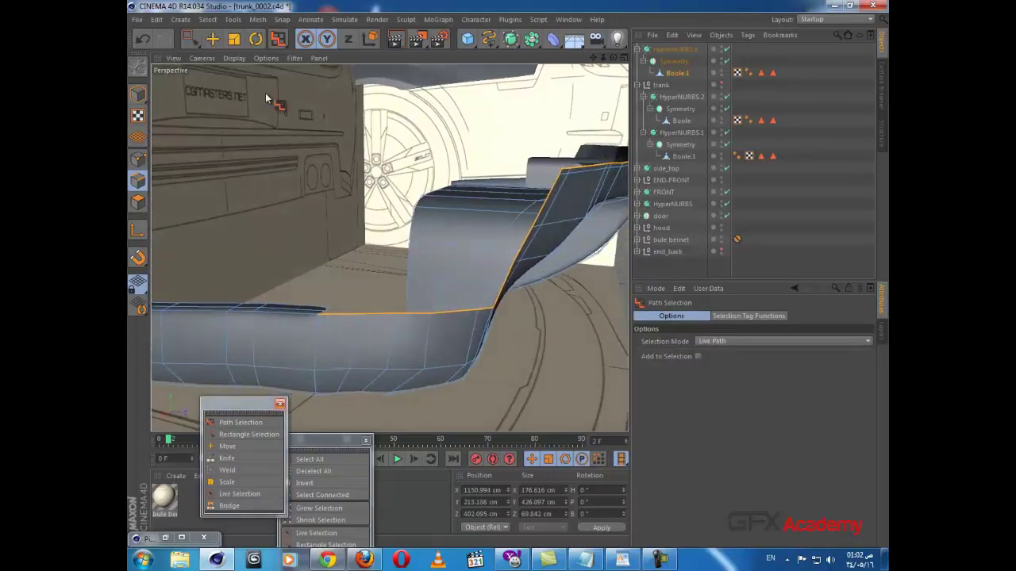
- Deselect the lower lip edges with Live Selection and extrude the remaining corner and upper border edges inward
{"action": "left_click_drag", "start_coordinate": [182, 41], "coordinate": [219, 63]}
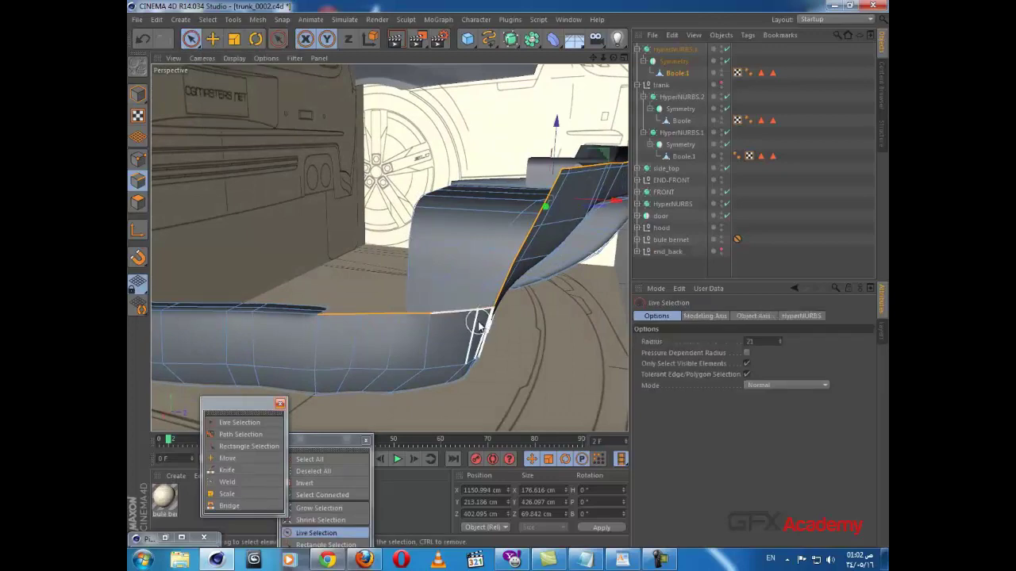
{"action": "left_click_drag", "start_coordinate": [405, 300], "coordinate": [462, 107], "text": "alt"}
{"action": "scroll", "coordinate": [499, 362], "scroll_direction": "up", "scroll_amount": 3}
{"action": "left_click_drag", "start_coordinate": [421, 241], "coordinate": [341, 218], "text": "alt"}
{"action": "scroll", "coordinate": [376, 282], "scroll_direction": "up", "scroll_amount": 1}
{"action": "scroll", "coordinate": [376, 283], "scroll_direction": "up", "scroll_amount": 3}
{"action": "left_click_drag", "start_coordinate": [397, 295], "coordinate": [544, 259], "text": "alt"}
{"action": "left_click_drag", "start_coordinate": [389, 248], "coordinate": [364, 178], "text": "alt"}
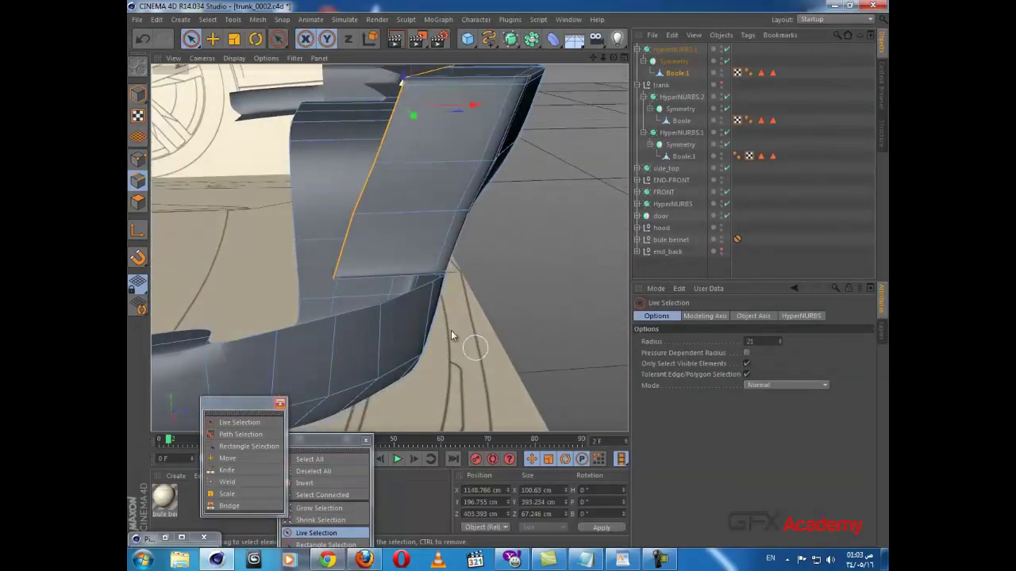
{"action": "left_click_drag", "start_coordinate": [362, 262], "coordinate": [333, 252], "text": "alt"}
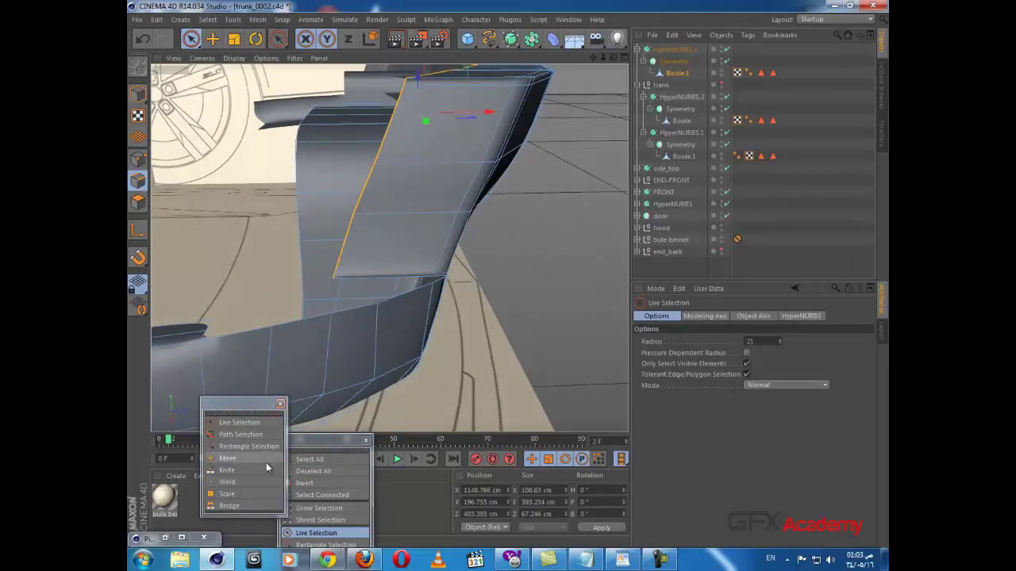
- Weld the open end of the extruded flap to the lower lip's border point, closing the gap at the corner
{"action": "left_click", "coordinate": [235, 482]}
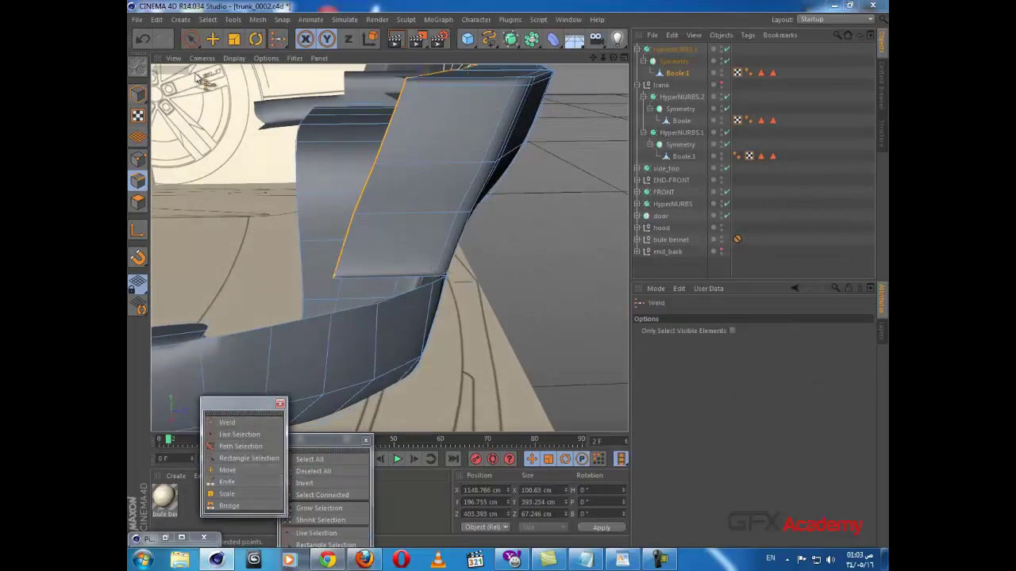
{"action": "left_click", "coordinate": [141, 162]}
{"action": "left_click_drag", "start_coordinate": [292, 237], "coordinate": [275, 287], "text": "alt"}
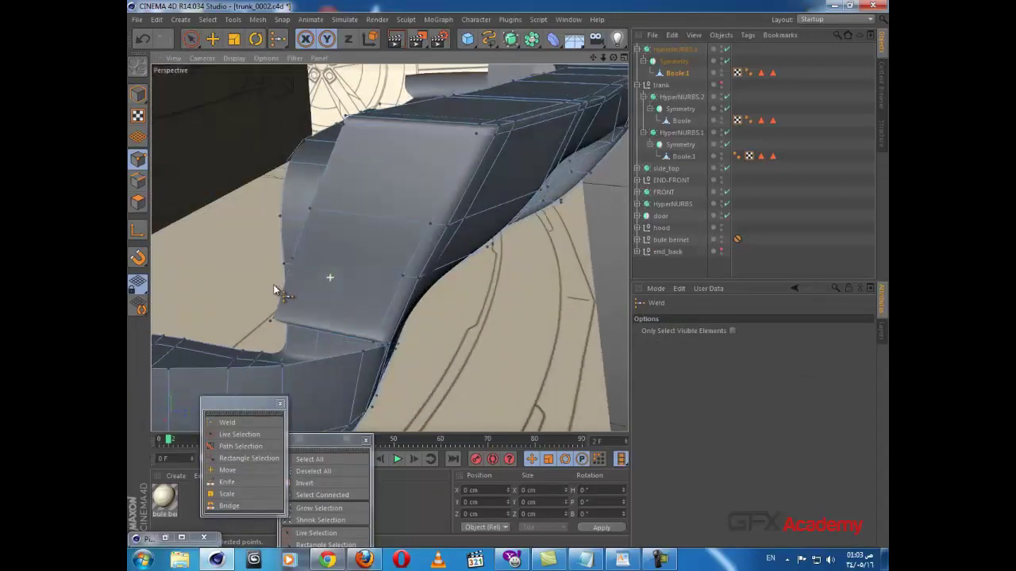
{"action": "left_click_drag", "start_coordinate": [390, 248], "coordinate": [397, 268], "text": "alt"}
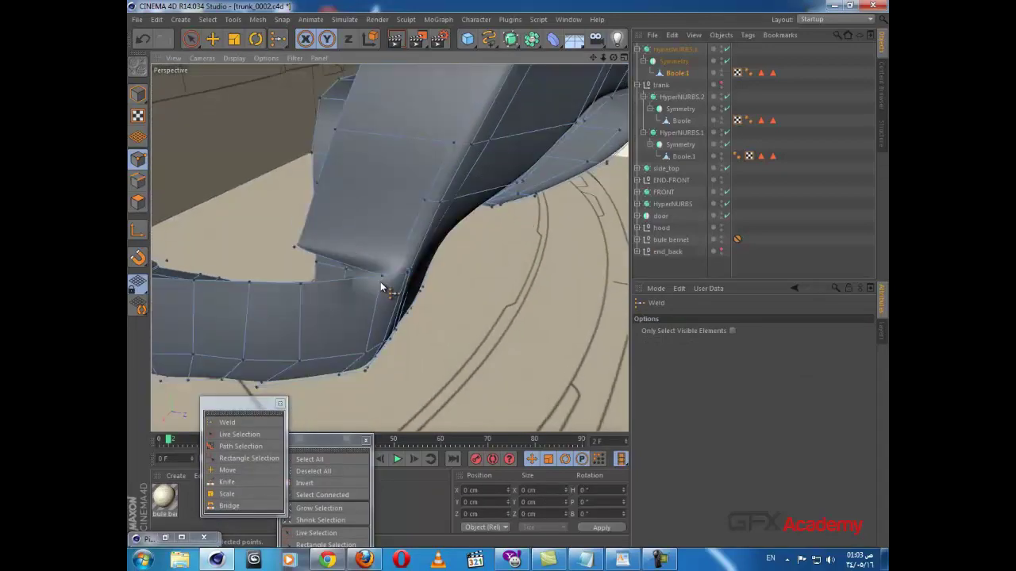
{"action": "left_click", "coordinate": [306, 280]}
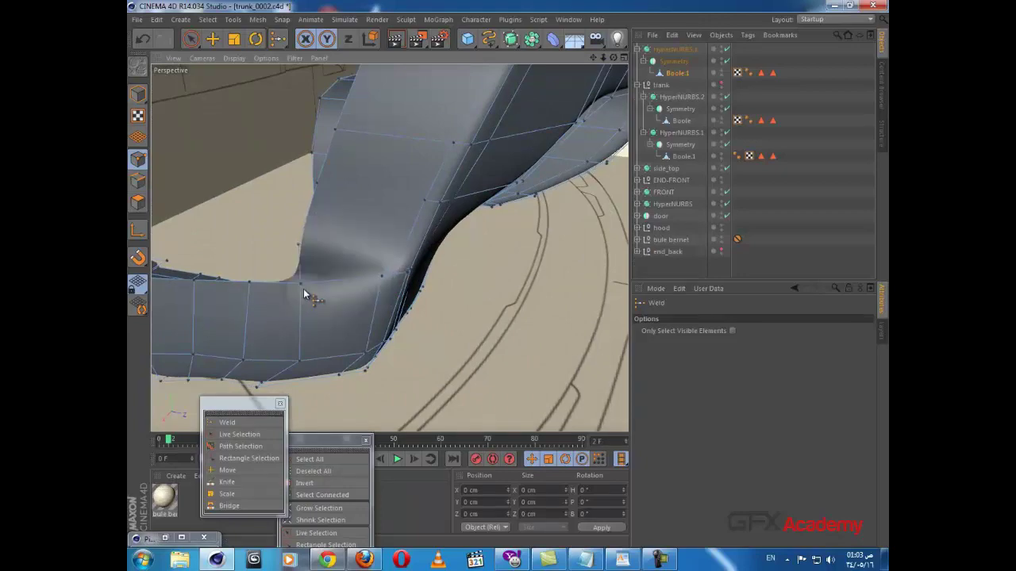
{"action": "left_click_drag", "start_coordinate": [304, 269], "coordinate": [544, 278], "text": "alt"}
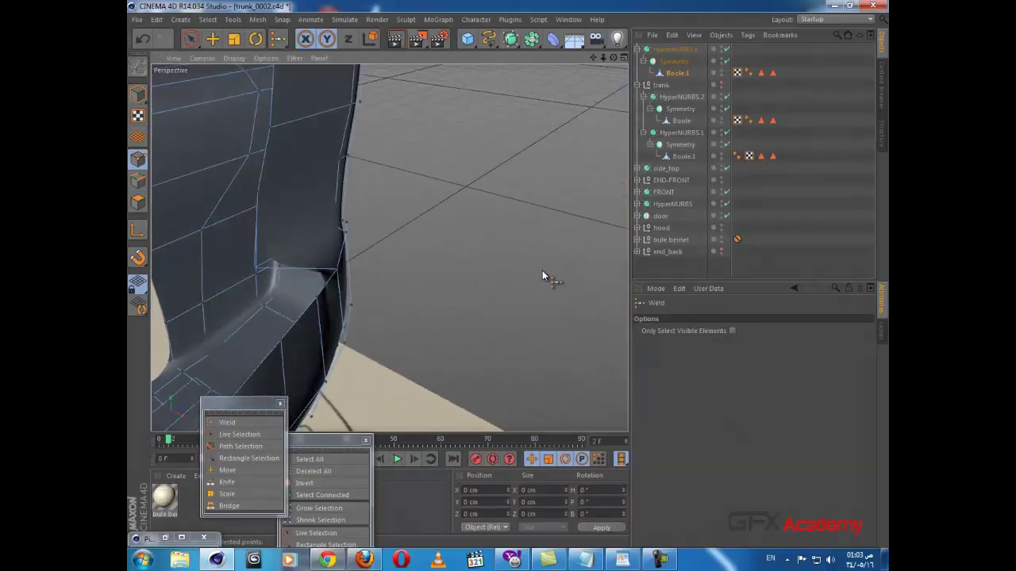
{"action": "left_click_drag", "start_coordinate": [288, 276], "coordinate": [397, 257], "text": "alt"}
{"action": "scroll", "coordinate": [397, 256], "scroll_direction": "up", "scroll_amount": 4}
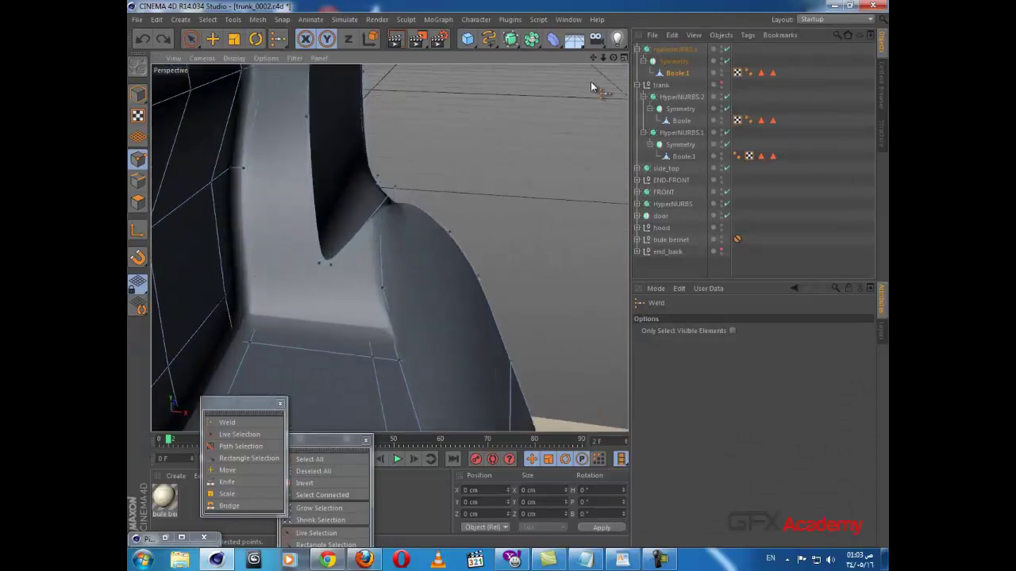
- Disable the bumper's HyperNURBS smoothing and move the flap's inner corner point upward and to about Y 397 cm
{"action": "left_click", "coordinate": [727, 49]}
{"action": "left_click_drag", "start_coordinate": [401, 192], "coordinate": [353, 266], "text": "alt"}
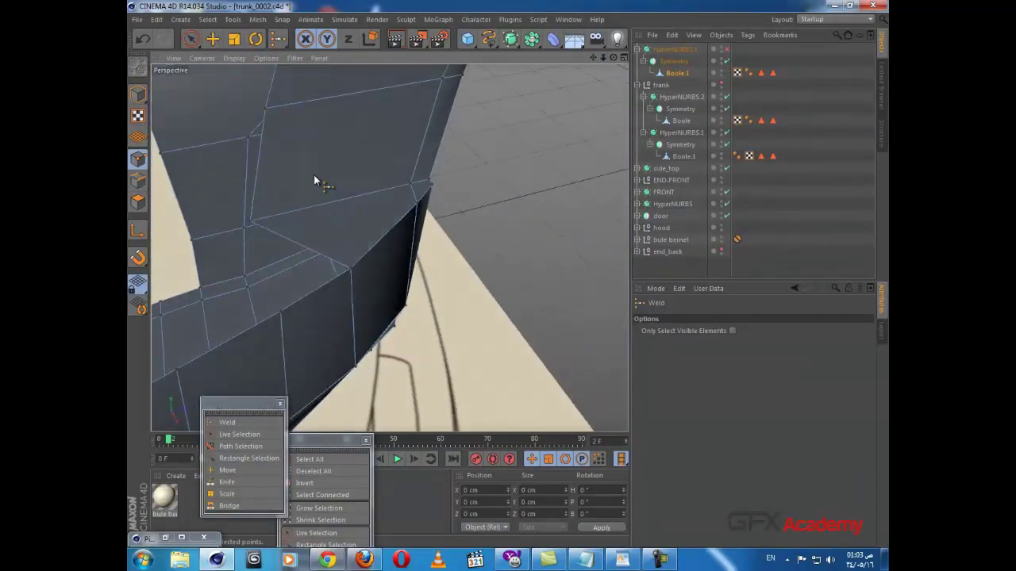
{"action": "left_click_drag", "start_coordinate": [314, 177], "coordinate": [444, 159], "text": "alt"}
{"action": "left_click", "coordinate": [212, 40]}
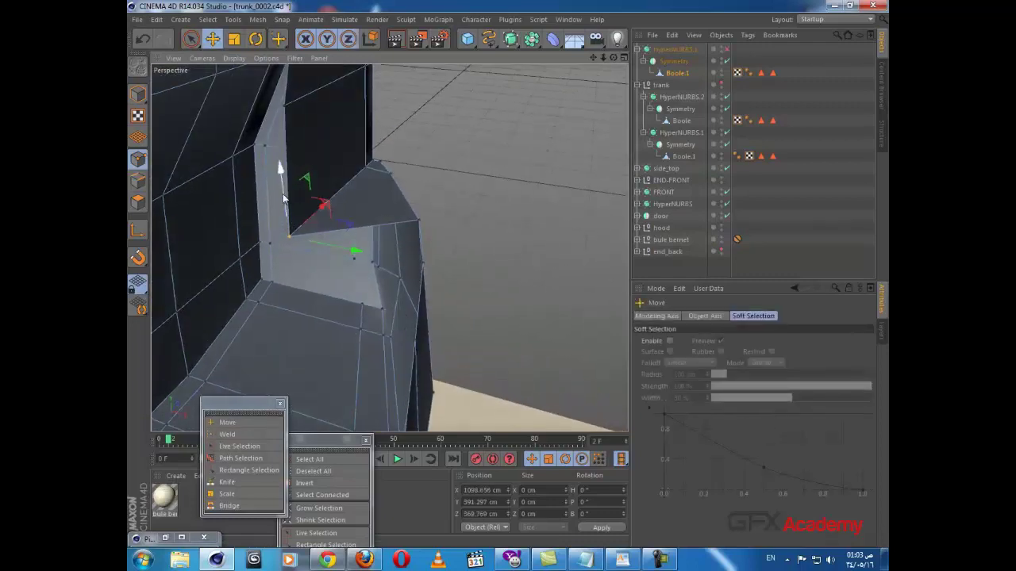
{"action": "left_click_drag", "start_coordinate": [284, 197], "coordinate": [288, 161]}
{"action": "left_click_drag", "start_coordinate": [339, 190], "coordinate": [390, 195], "text": "alt"}
{"action": "left_click_drag", "start_coordinate": [330, 162], "coordinate": [332, 150]}
{"action": "left_click_drag", "start_coordinate": [351, 165], "coordinate": [193, 169], "text": "alt"}
{"action": "middle_click_drag", "start_coordinate": [203, 159], "coordinate": [282, 194], "text": "alt"}
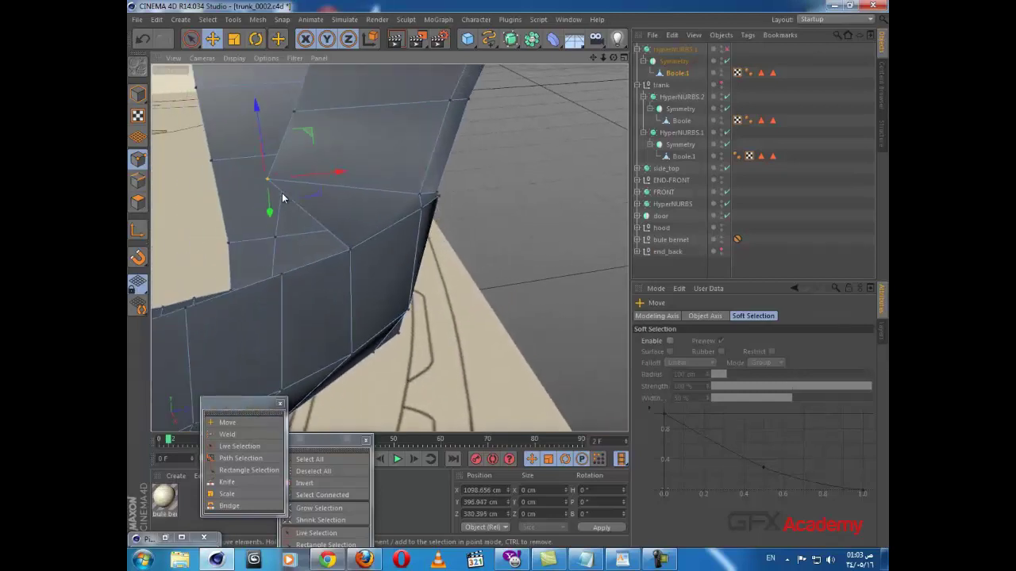
- Lower the flap's inner corner point and shift the inner border point to about X 1106, Y 394, Z 392 cm
{"action": "left_click_drag", "start_coordinate": [260, 121], "coordinate": [259, 148]}
{"action": "left_click_drag", "start_coordinate": [310, 200], "coordinate": [501, 238]}
{"action": "left_click_drag", "start_coordinate": [339, 234], "coordinate": [374, 243]}
{"action": "left_click", "coordinate": [261, 132]}
{"action": "left_click_drag", "start_coordinate": [288, 140], "coordinate": [308, 148]}
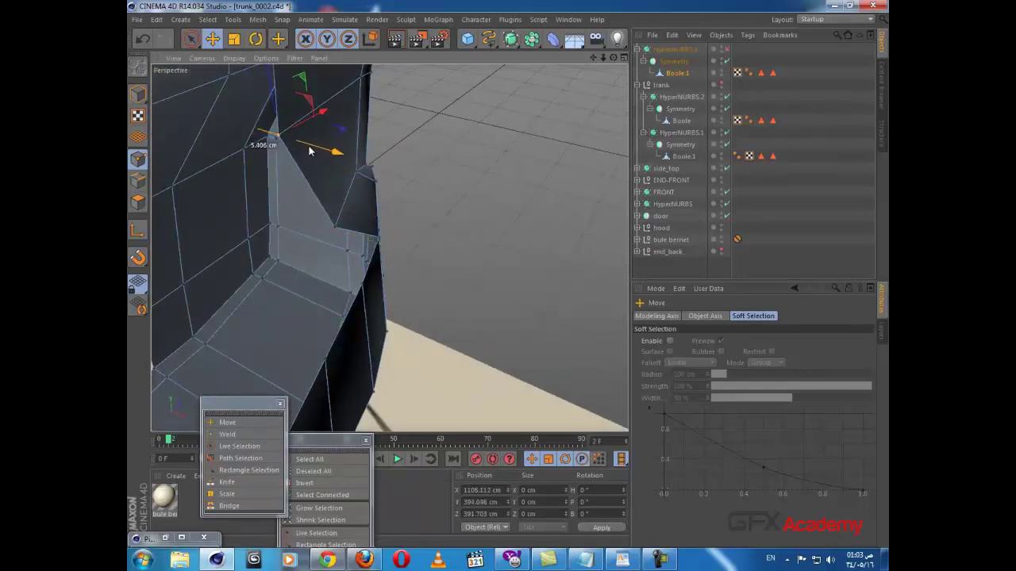
{"action": "left_click_drag", "start_coordinate": [326, 185], "coordinate": [389, 174], "text": "alt"}
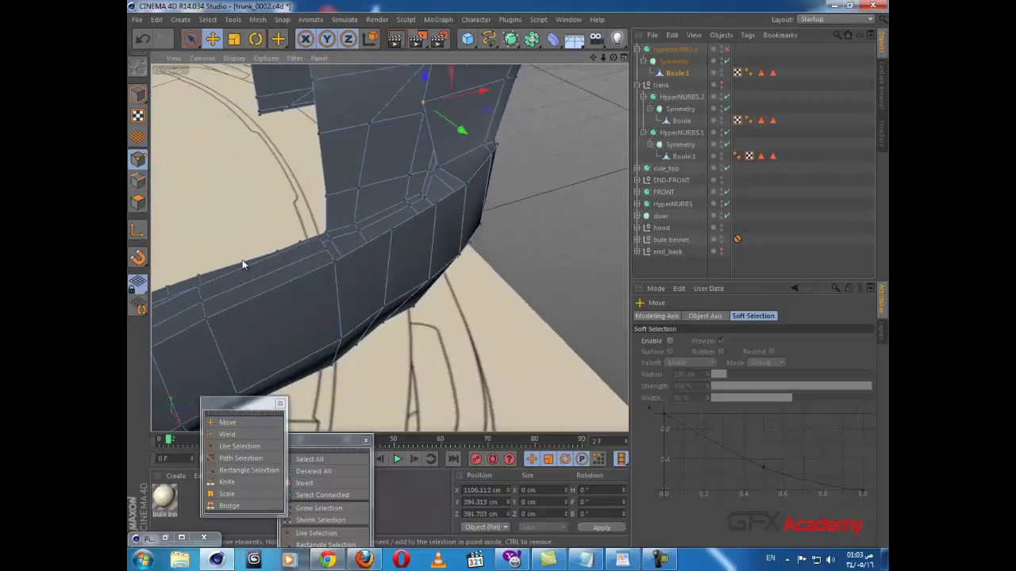
- Select the row of points along the lower lip's inner border, convert the selection to edges and dissolve them
{"action": "left_click_drag", "start_coordinate": [241, 260], "coordinate": [230, 274], "text": "alt"}
{"action": "left_click_drag", "start_coordinate": [390, 248], "coordinate": [502, 212], "text": "alt"}
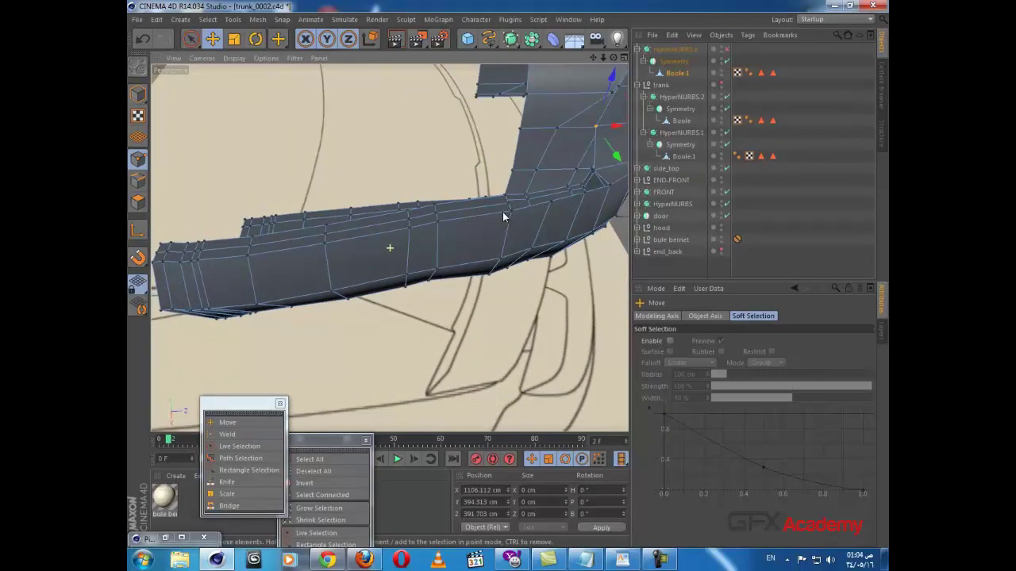
{"action": "left_click", "coordinate": [191, 39]}
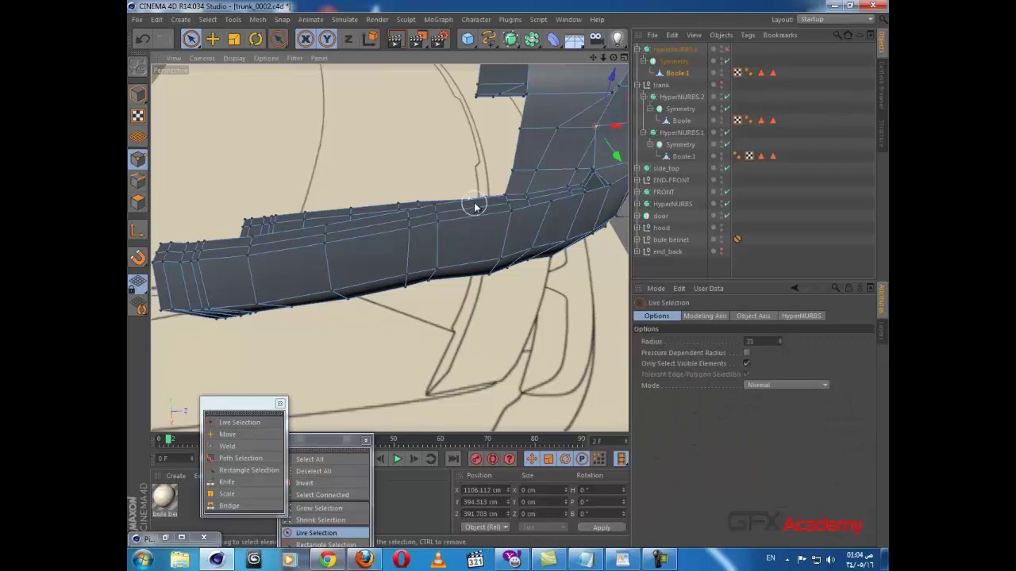
{"action": "left_click_drag", "start_coordinate": [388, 247], "coordinate": [495, 271], "text": "alt"}
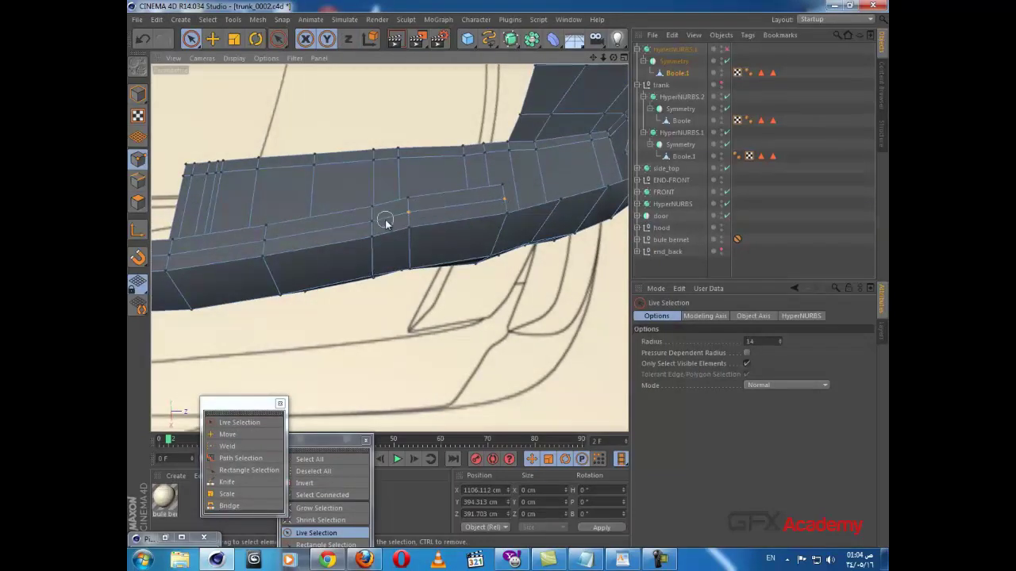
{"action": "left_click_drag", "start_coordinate": [272, 242], "coordinate": [232, 247]}
{"action": "middle_click_drag", "start_coordinate": [218, 252], "coordinate": [386, 225], "text": "alt"}
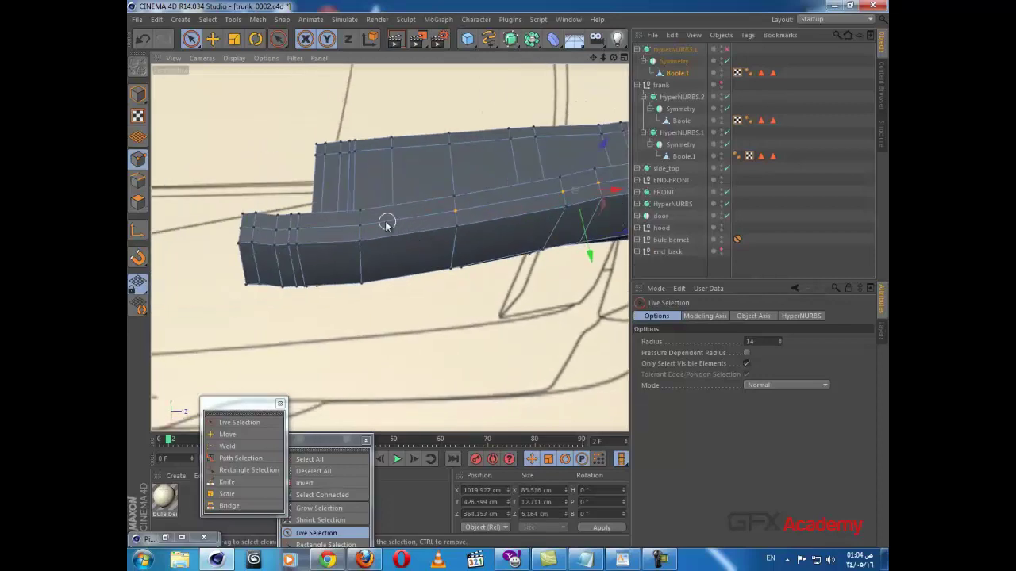
{"action": "left_click", "coordinate": [139, 181], "text": "ctrl"}
{"action": "middle_click_drag", "start_coordinate": [395, 225], "coordinate": [244, 221], "text": "alt"}
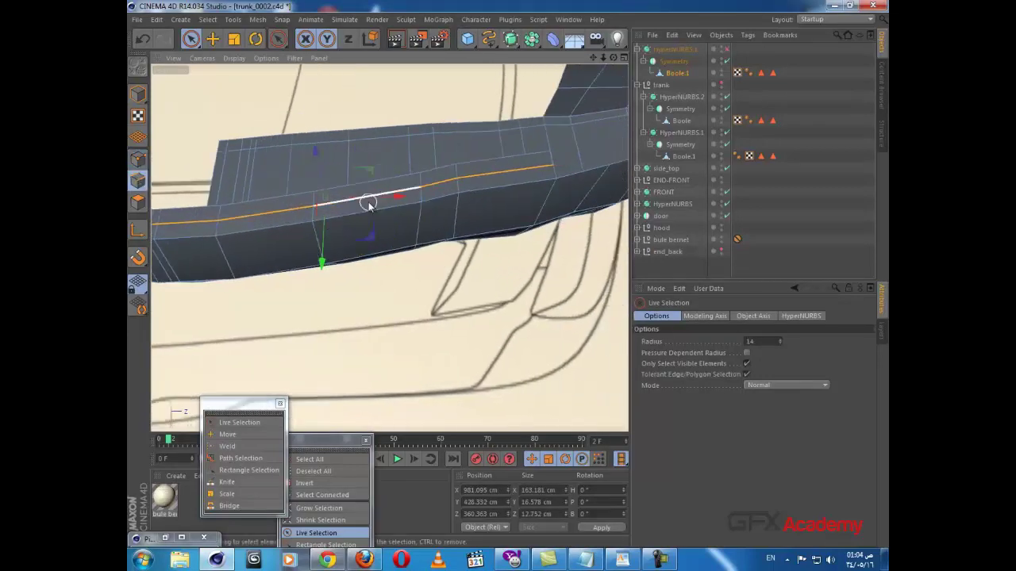
{"action": "right_click", "coordinate": [369, 203]}
{"action": "left_click", "coordinate": [390, 315]}
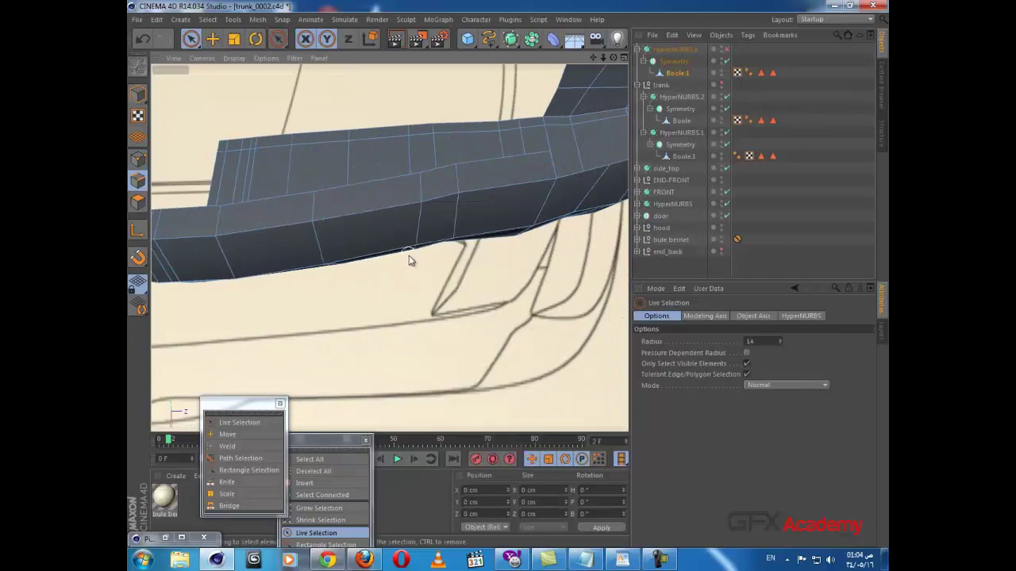
- Bridge the open gap between the lower lip and the inner flap with a new polygon reaching the corner
{"action": "left_click_drag", "start_coordinate": [390, 247], "coordinate": [335, 312], "text": "alt"}
{"action": "left_click_drag", "start_coordinate": [447, 274], "coordinate": [433, 290], "text": "alt"}
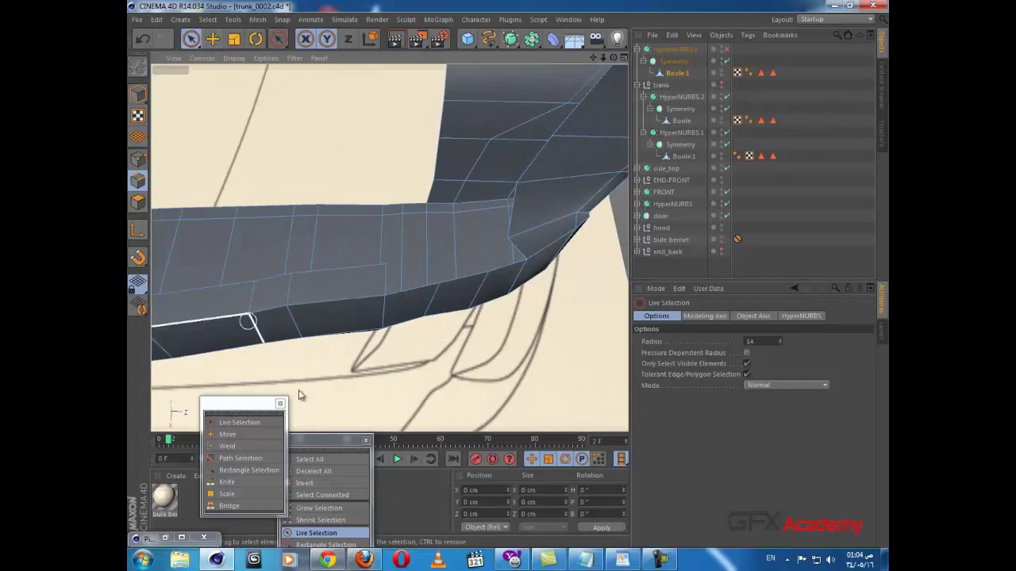
{"action": "key", "text": "b"}
{"action": "left_click_drag", "start_coordinate": [518, 250], "coordinate": [509, 238]}
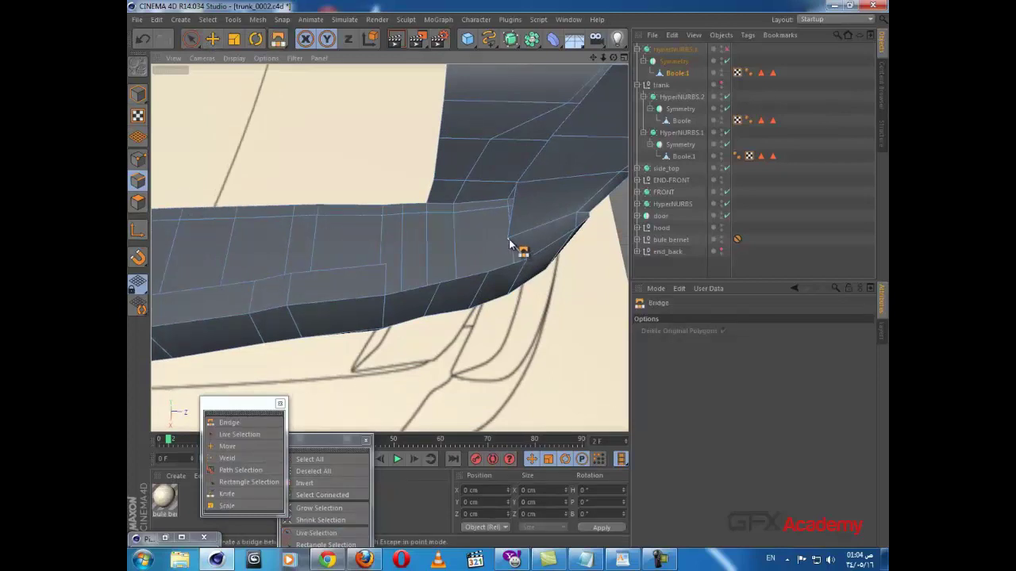
{"action": "left_click", "coordinate": [139, 161]}
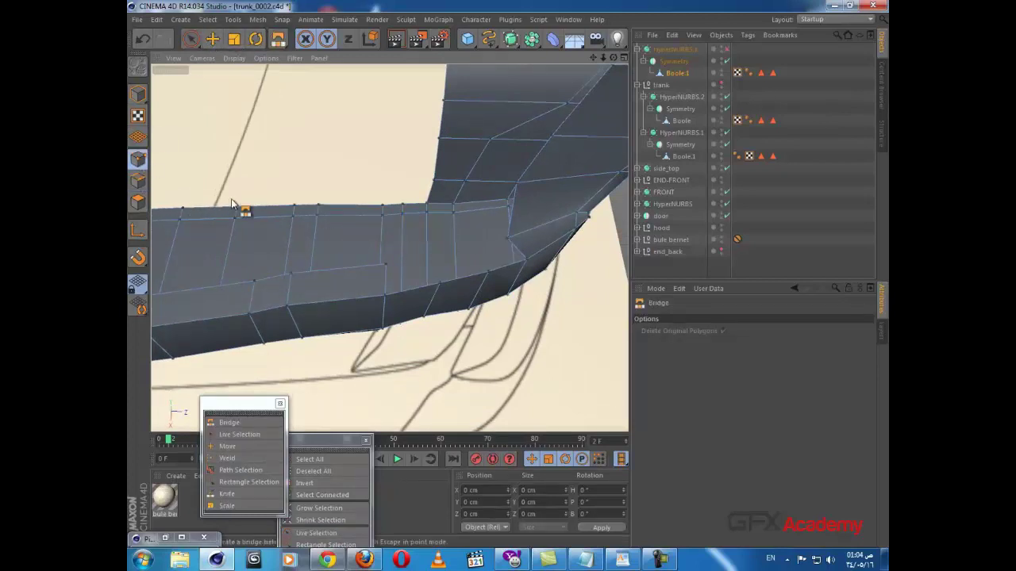
{"action": "left_click_drag", "start_coordinate": [381, 266], "coordinate": [386, 294]}
{"action": "scroll", "coordinate": [423, 278], "scroll_direction": "up", "scroll_amount": 1}
- Use Knife and Weld to join the bridged polygon to the existing points along the lip's border
{"action": "key", "text": "k"}
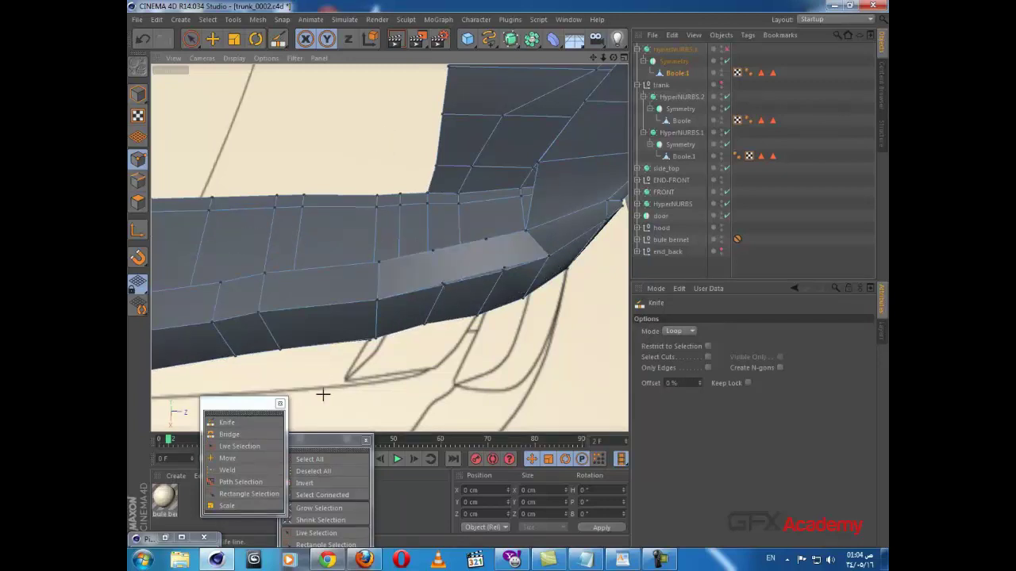
{"action": "left_click", "coordinate": [226, 471]}
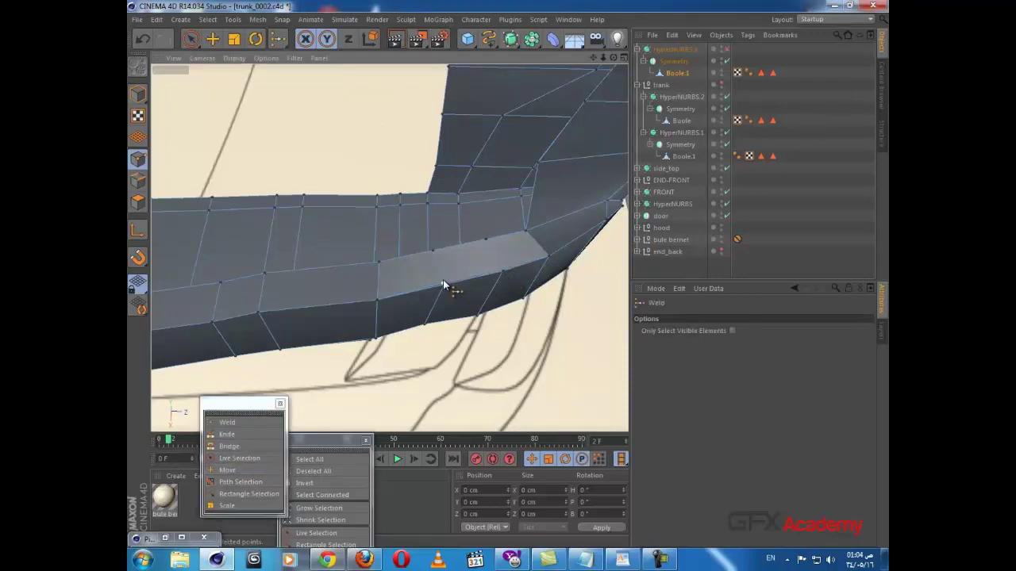
{"action": "left_click_drag", "start_coordinate": [447, 301], "coordinate": [266, 226], "text": "alt"}
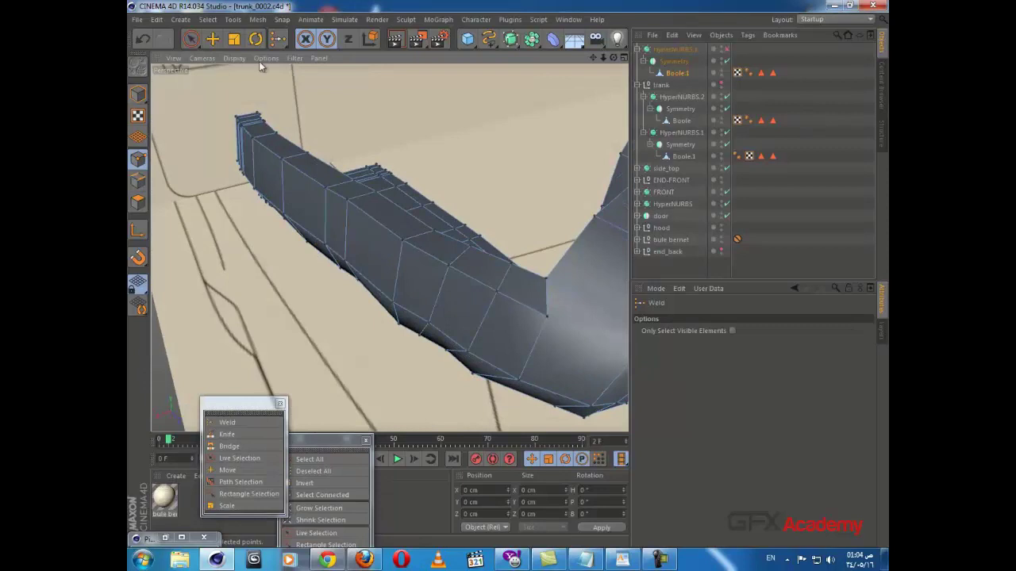
- Move the lip's inner corner point to about X 1107, Y 407, Z 371 cm, level with the outer edge
{"action": "left_click", "coordinate": [214, 40]}
{"action": "left_click_drag", "start_coordinate": [519, 351], "coordinate": [515, 290], "text": "alt"}
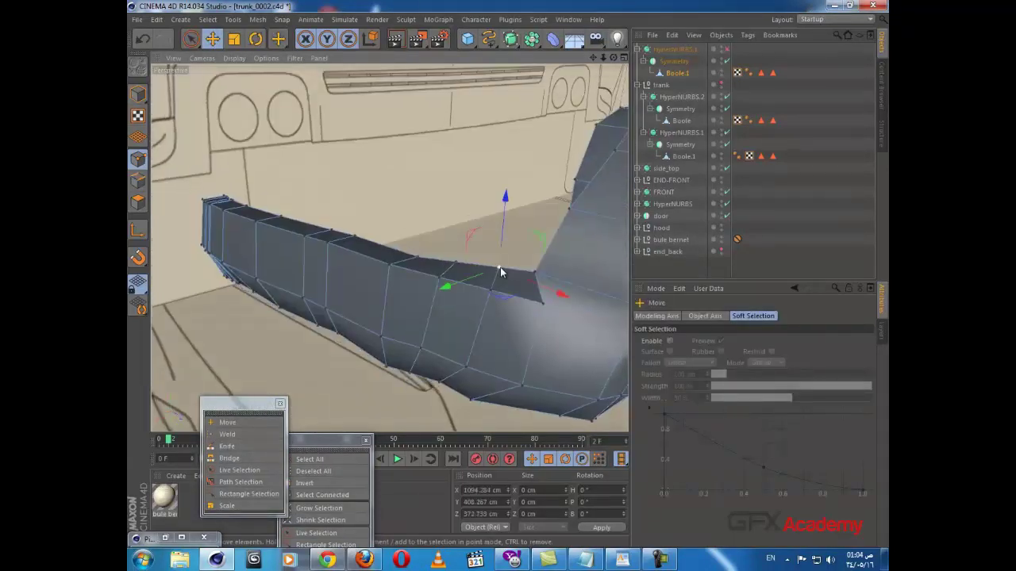
{"action": "left_click_drag", "start_coordinate": [501, 218], "coordinate": [542, 236]}
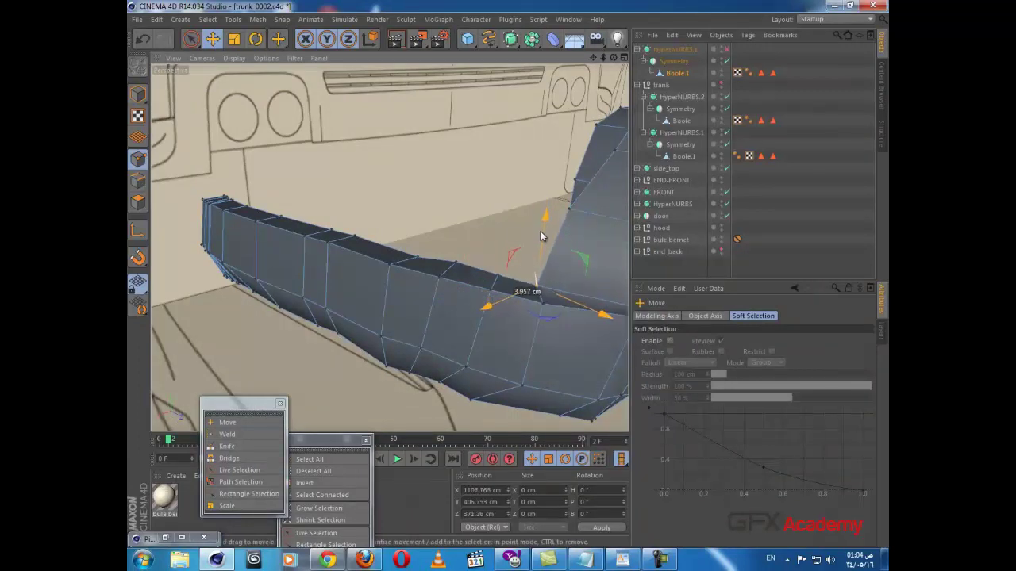
{"action": "left_click_drag", "start_coordinate": [500, 308], "coordinate": [450, 316], "text": "alt"}
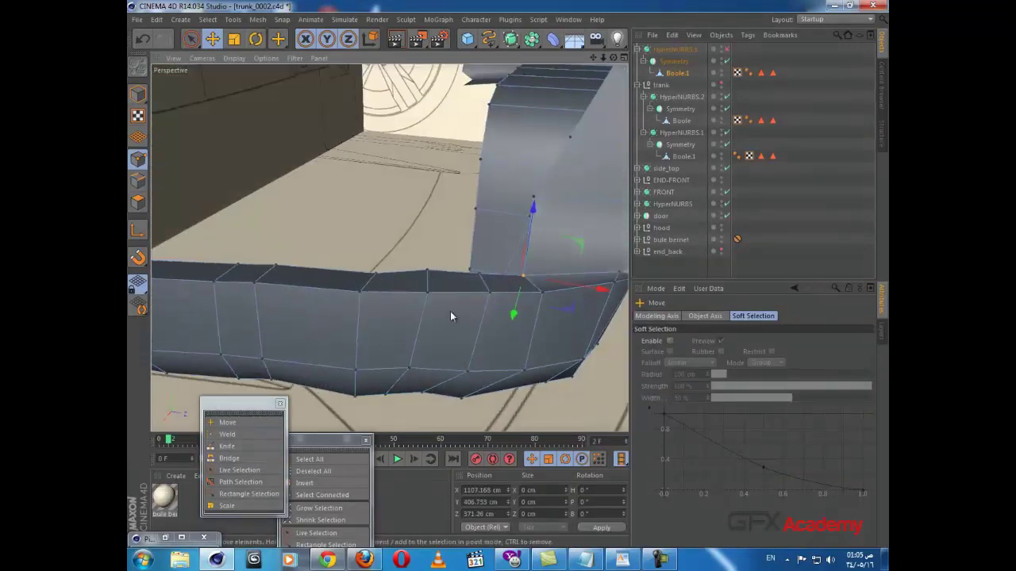
- Lower the neighbouring inner border points of the lip, setting the one beside the corner to about Z 368 cm
{"action": "left_click", "coordinate": [426, 270]}
{"action": "left_click_drag", "start_coordinate": [427, 222], "coordinate": [427, 228]}
{"action": "left_click_drag", "start_coordinate": [434, 273], "coordinate": [280, 266], "text": "alt"}
{"action": "left_click", "coordinate": [509, 286]}
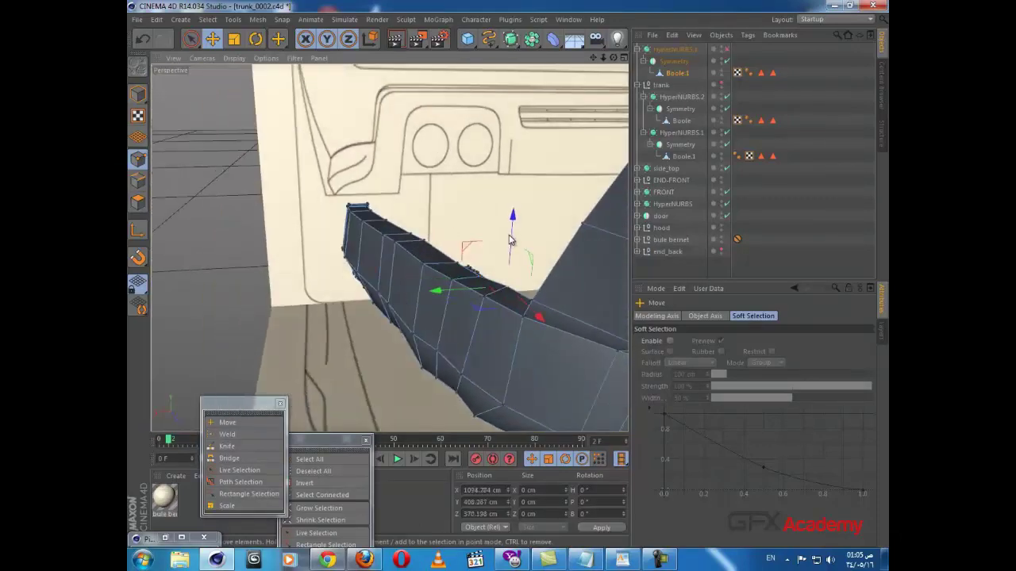
{"action": "left_click_drag", "start_coordinate": [509, 240], "coordinate": [512, 244]}
{"action": "left_click_drag", "start_coordinate": [407, 314], "coordinate": [446, 319], "text": "alt"}
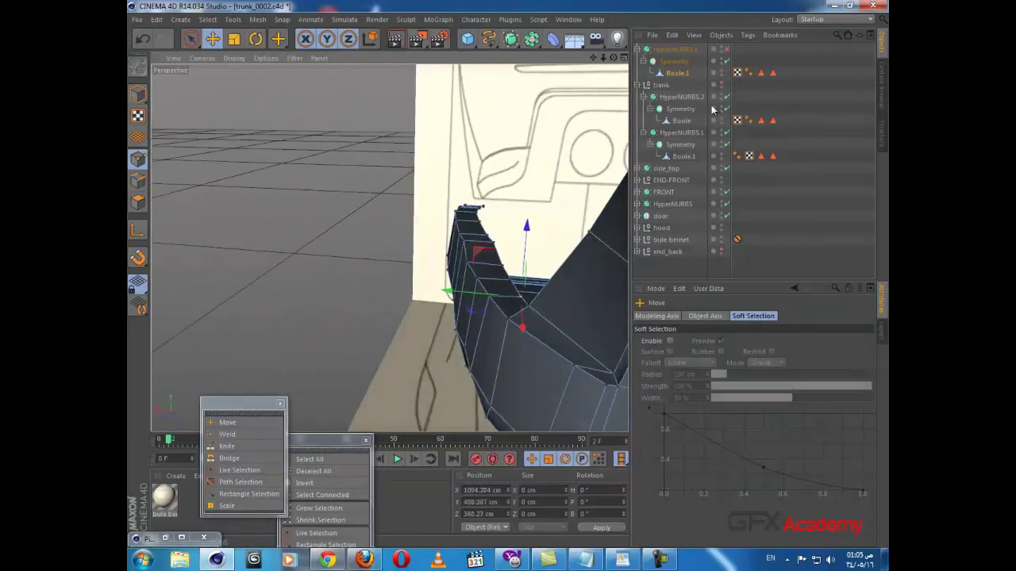
- Show the trunk group again and re-enable the bumper's HyperNURBS smoothing
{"action": "left_click", "coordinate": [721, 83]}
{"action": "left_click_drag", "start_coordinate": [574, 257], "coordinate": [366, 326], "text": "alt"}
{"action": "left_click", "coordinate": [727, 50]}
- Add supporting edge loops to the bumper with the Knife in Loop mode, including one close to its upper edge
{"action": "key", "text": "k"}
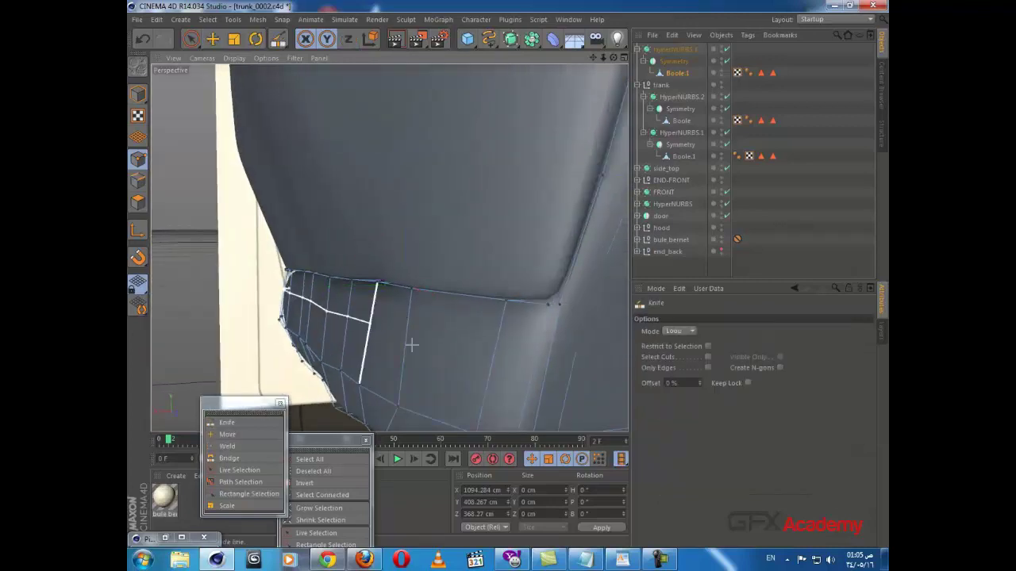
{"action": "scroll", "coordinate": [541, 322], "scroll_direction": "down", "scroll_amount": 1}
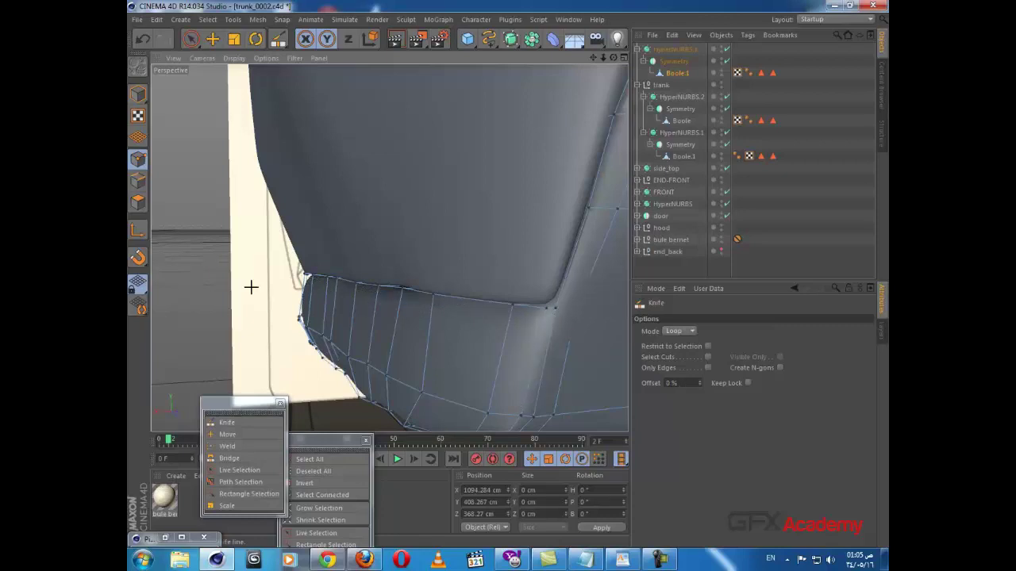
{"action": "left_click_drag", "start_coordinate": [305, 292], "coordinate": [476, 289], "text": "alt"}
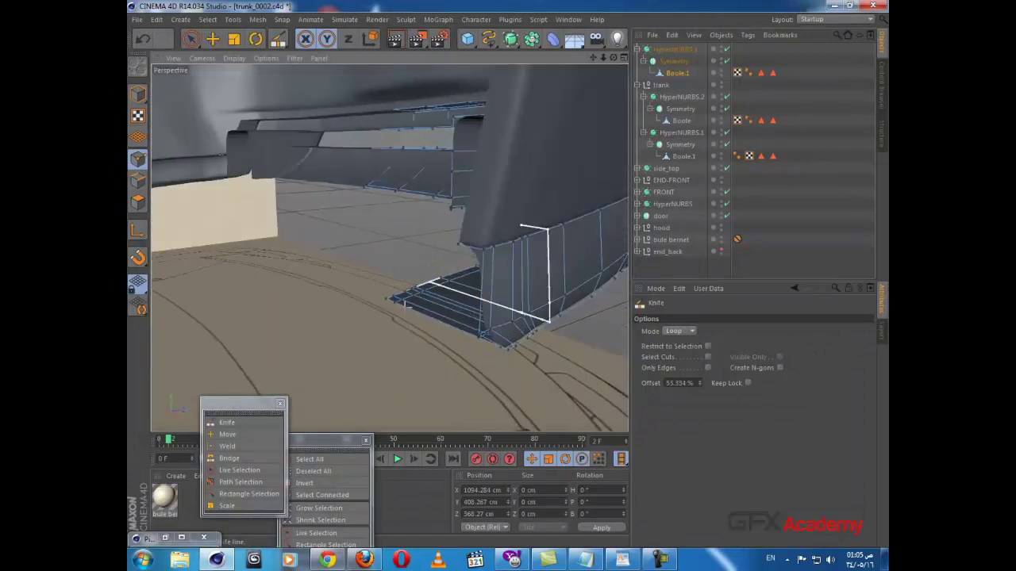
{"action": "scroll", "coordinate": [520, 249], "scroll_direction": "up", "scroll_amount": 3}
{"action": "scroll", "coordinate": [517, 250], "scroll_direction": "up", "scroll_amount": 2}
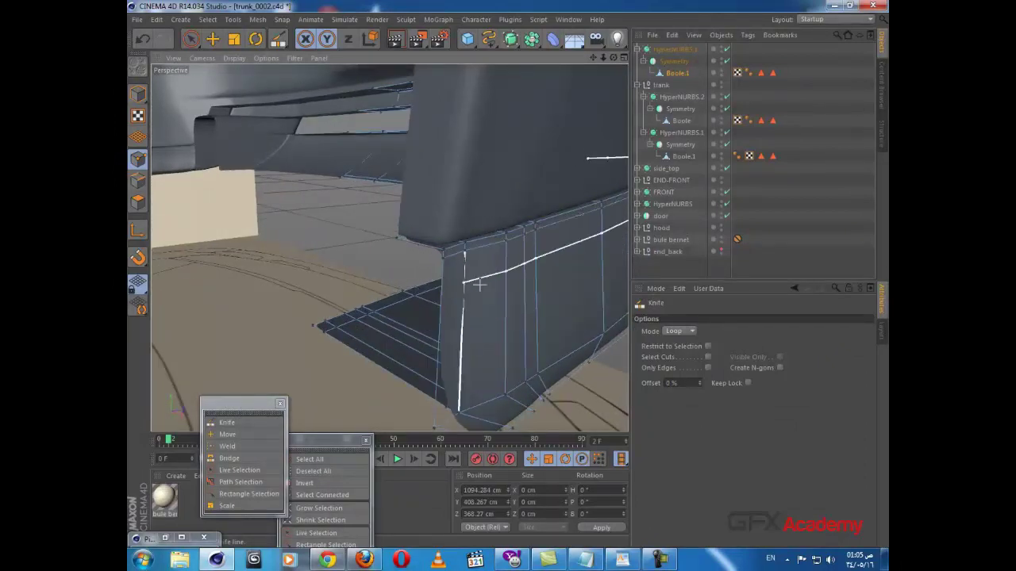
{"action": "left_click_drag", "start_coordinate": [494, 284], "coordinate": [404, 272], "text": "alt"}
{"action": "left_click_drag", "start_coordinate": [442, 231], "coordinate": [272, 335], "text": "alt"}
{"action": "scroll", "coordinate": [430, 318], "scroll_direction": "down", "scroll_amount": 1}
{"action": "scroll", "coordinate": [467, 363], "scroll_direction": "down", "scroll_amount": 2}
{"action": "left_click_drag", "start_coordinate": [360, 238], "coordinate": [368, 246], "text": "alt"}
{"action": "scroll", "coordinate": [367, 246], "scroll_direction": "down", "scroll_amount": 2}
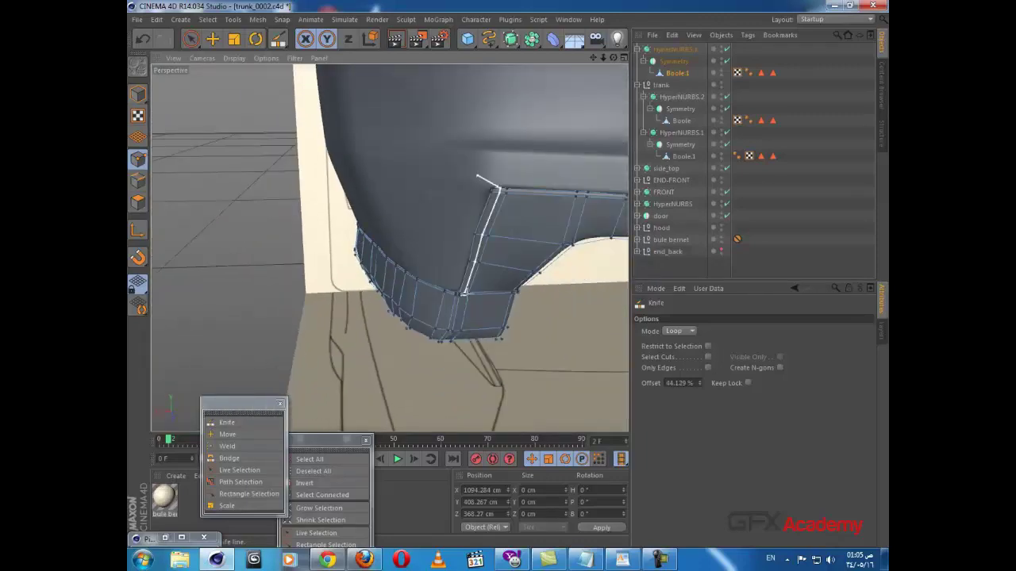
{"action": "left_click_drag", "start_coordinate": [476, 238], "coordinate": [497, 250], "text": "alt"}
{"action": "scroll", "coordinate": [496, 248], "scroll_direction": "down", "scroll_amount": 2}
{"action": "scroll", "coordinate": [498, 249], "scroll_direction": "down", "scroll_amount": 2}
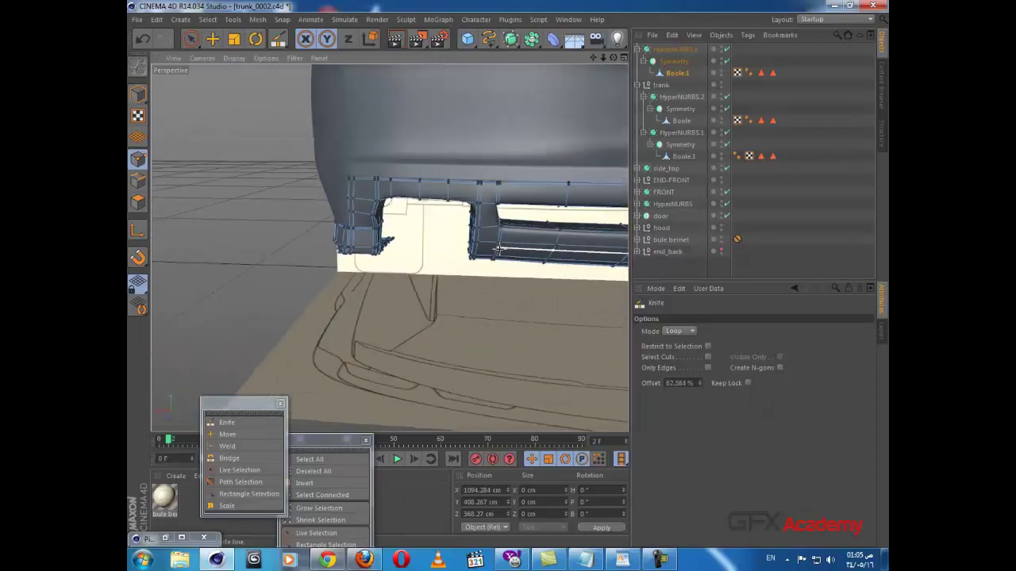
{"action": "scroll", "coordinate": [499, 249], "scroll_direction": "down", "scroll_amount": 3}
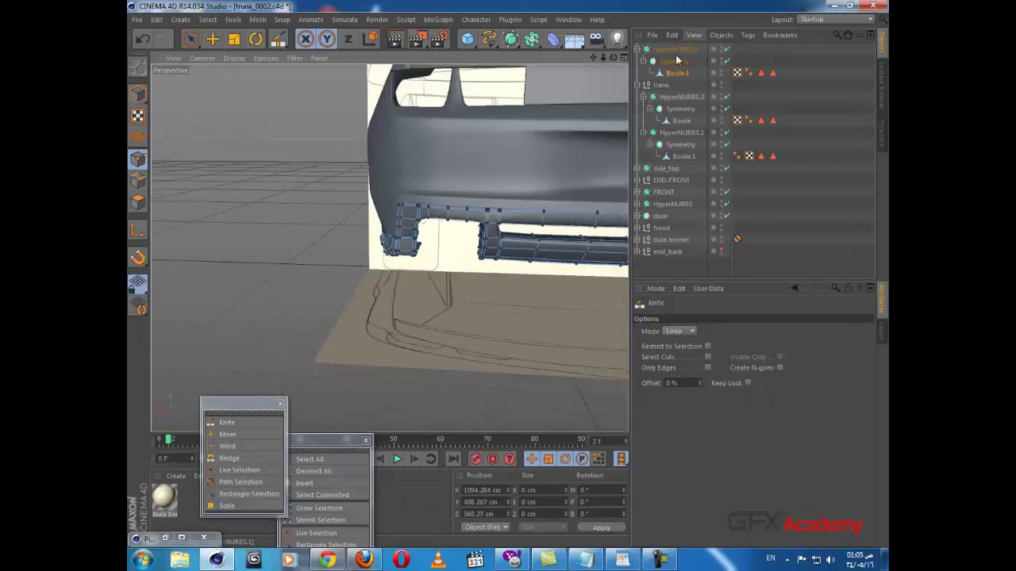
- Select the bumper's HyperNURBS and examine the smoothed side section behind the wheel arch
{"action": "left_click", "coordinate": [675, 51]}
{"action": "left_click_drag", "start_coordinate": [425, 252], "coordinate": [532, 238], "text": "alt"}
{"action": "left_click_drag", "start_coordinate": [479, 208], "coordinate": [526, 257], "text": "alt"}
{"action": "scroll", "coordinate": [503, 271], "scroll_direction": "up", "scroll_amount": 1}
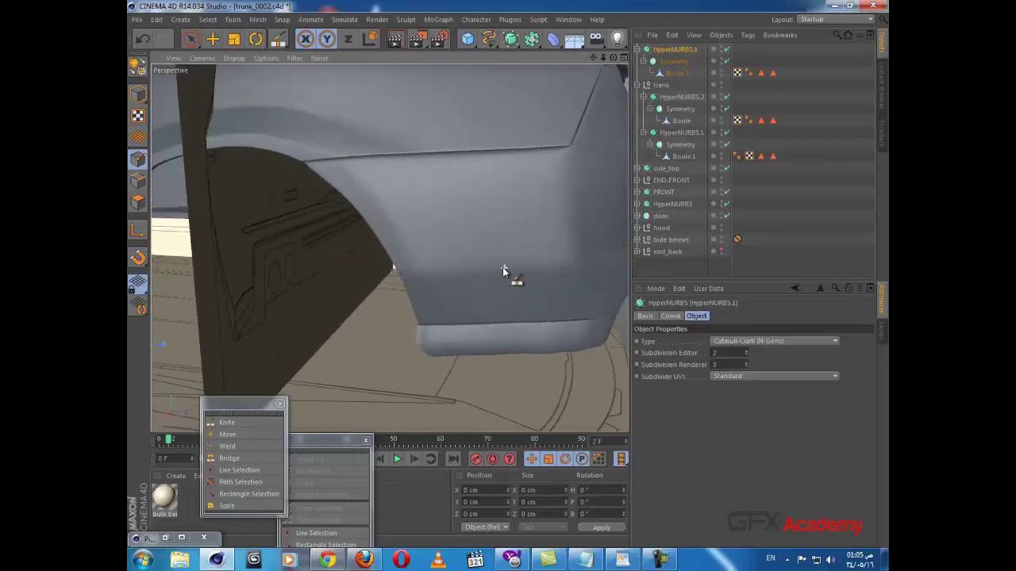
- Select the bumper's polygon object and frame its wheel-arch end in the Right view of the four-view layout
{"action": "left_click", "coordinate": [684, 74]}
{"action": "left_click_drag", "start_coordinate": [481, 288], "coordinate": [477, 225], "text": "alt"}
{"action": "scroll", "coordinate": [493, 227], "scroll_direction": "up", "scroll_amount": 2}
{"action": "middle_click", "coordinate": [475, 227]}
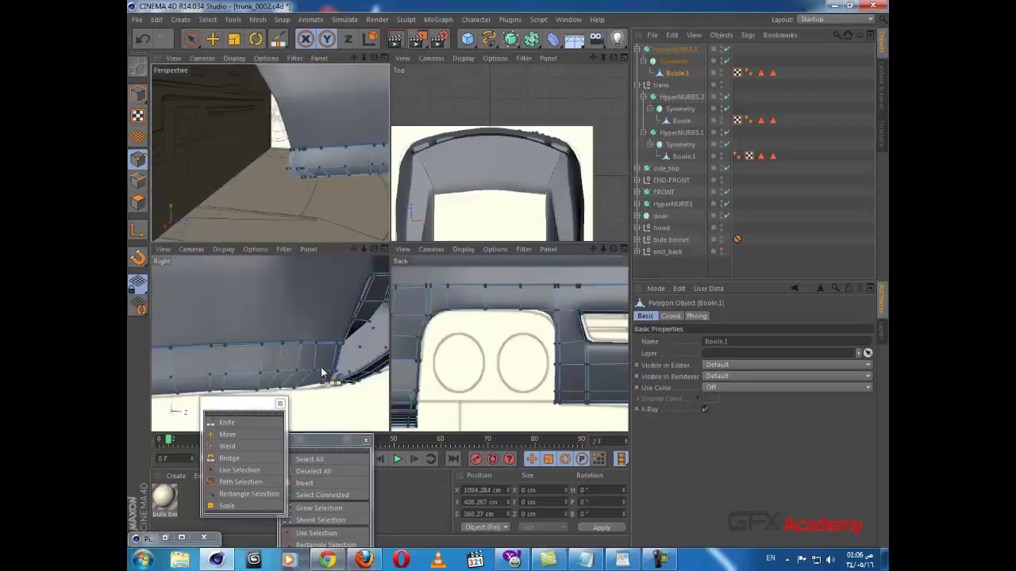
{"action": "middle_click", "coordinate": [319, 365]}
{"action": "mouse_move", "coordinate": [226, 362]}
{"action": "middle_mouse_down", "text": "alt"}
{"action": "mouse_move", "coordinate": [339, 329]}
{"action": "mouse_move", "coordinate": [412, 322]}
{"action": "middle_mouse_up", "text": "alt"}
{"action": "middle_click_drag", "start_coordinate": [193, 362], "coordinate": [304, 323], "text": "alt"}
- Rectangle-select the closely spaced point columns near the bumper's wheel-arch end and convert the selection to edges
{"action": "left_click", "coordinate": [191, 37]}
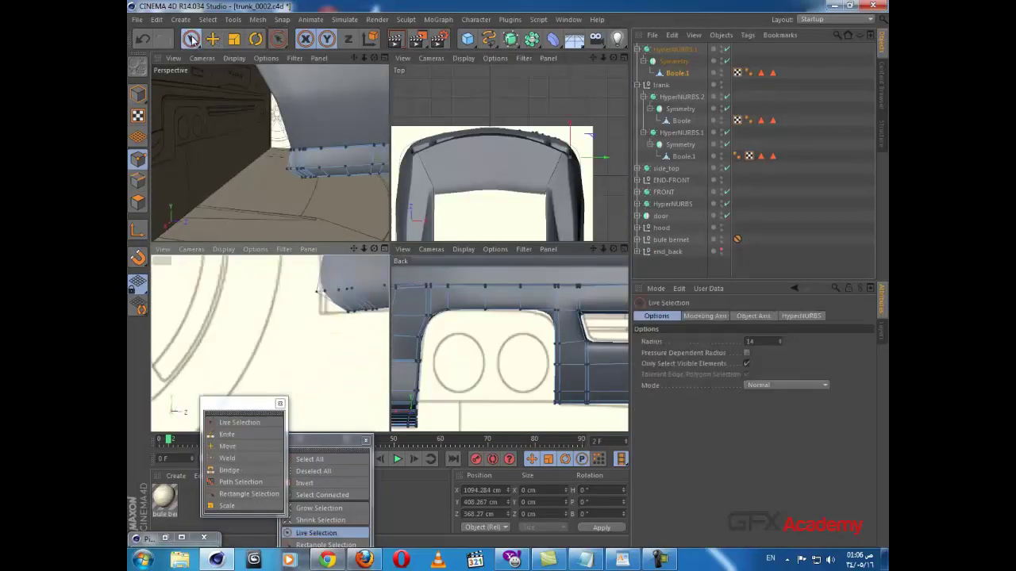
{"action": "left_click_drag", "start_coordinate": [191, 38], "coordinate": [228, 81]}
{"action": "scroll", "coordinate": [322, 328], "scroll_direction": "up", "scroll_amount": 2}
{"action": "middle_click_drag", "start_coordinate": [330, 324], "coordinate": [281, 374], "text": "alt"}
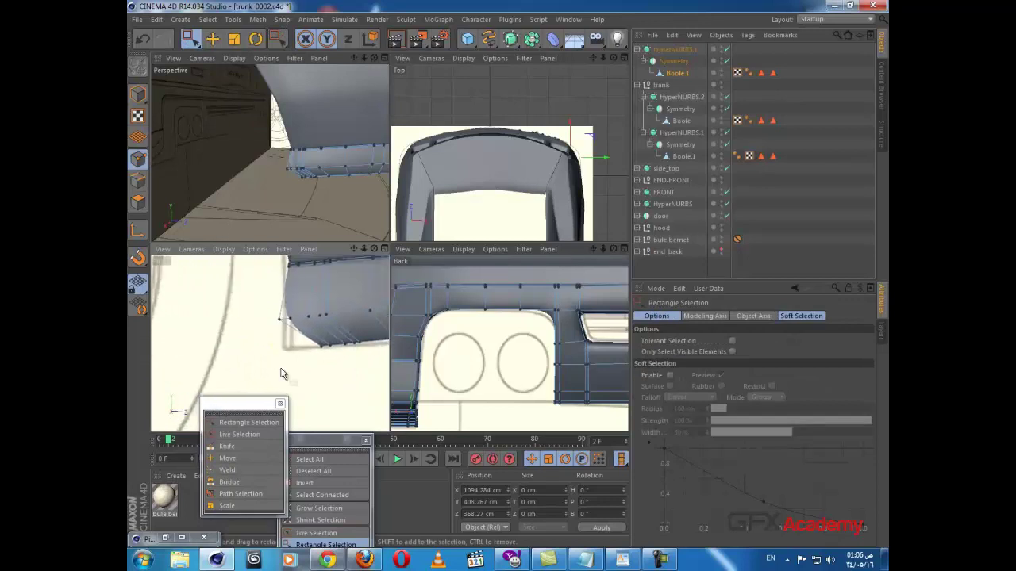
{"action": "middle_click", "coordinate": [286, 371]}
{"action": "middle_click_drag", "start_coordinate": [458, 284], "coordinate": [435, 305], "text": "alt"}
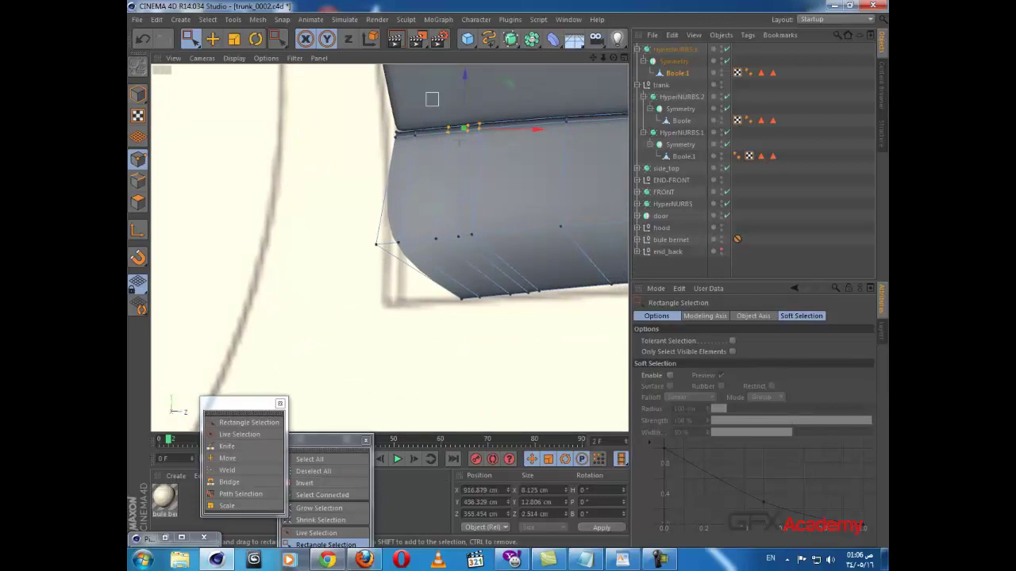
{"action": "left_click_drag", "start_coordinate": [432, 99], "coordinate": [494, 258]}
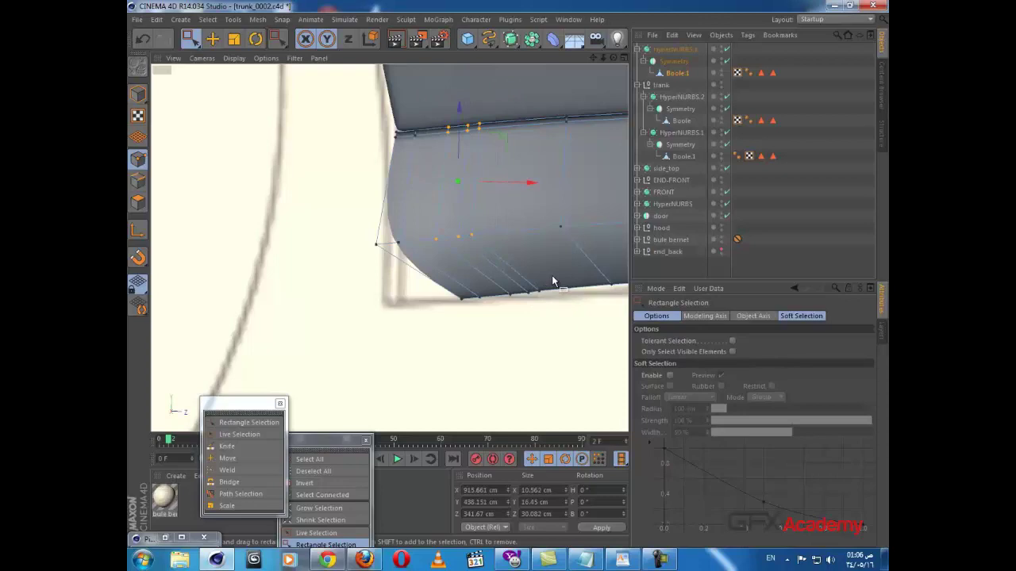
{"action": "left_click_drag", "start_coordinate": [513, 307], "coordinate": [512, 309], "text": "shift"}
{"action": "left_click", "coordinate": [138, 182], "text": "ctrl"}
- Try dissolving the selected edge columns, then undo the dissolve
{"action": "right_click", "coordinate": [450, 178]}
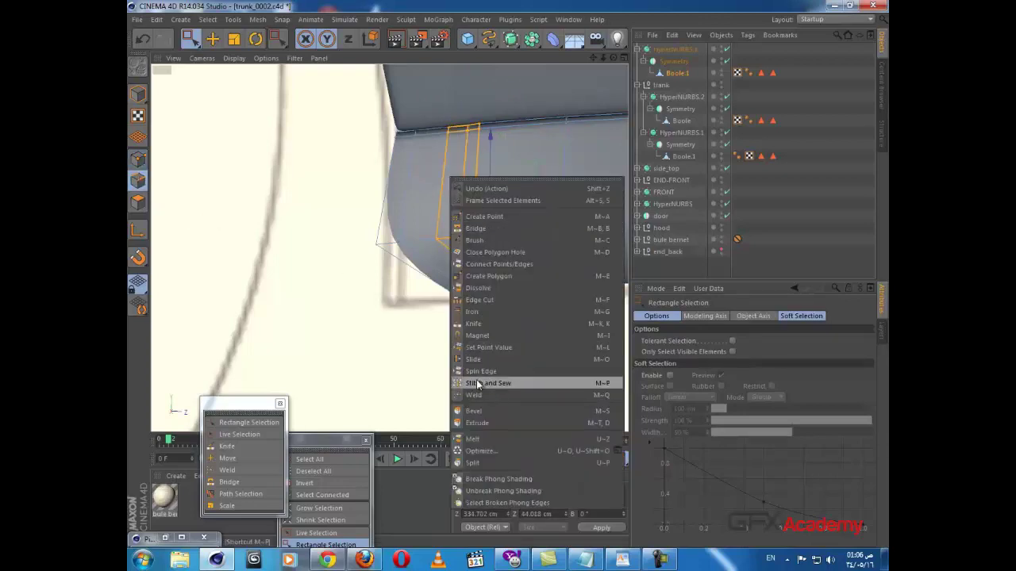
{"action": "left_click", "coordinate": [479, 288]}
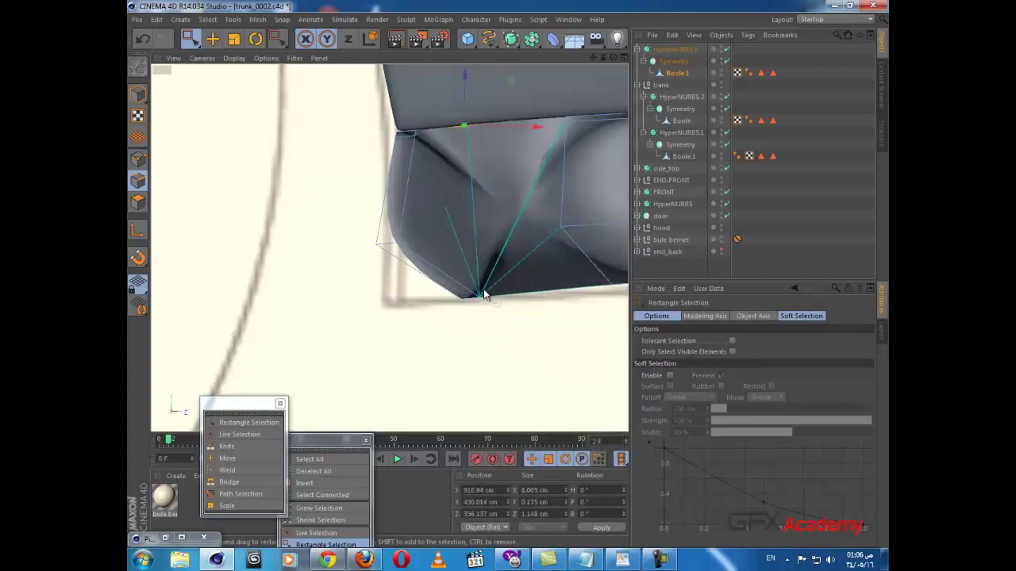
{"action": "key", "text": "ctrl+z"}
{"action": "scroll", "coordinate": [485, 285], "scroll_direction": "up", "scroll_amount": 1}
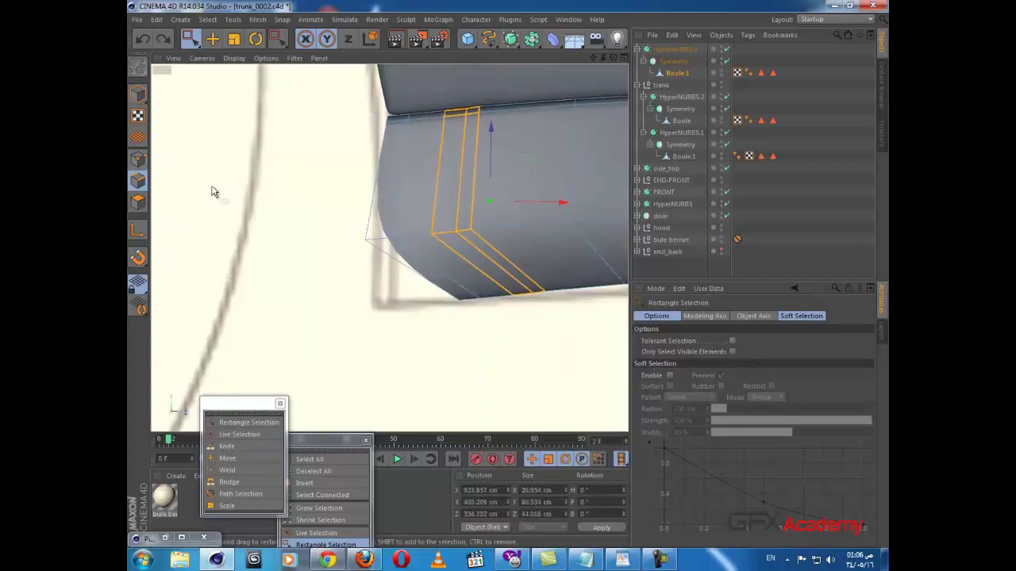
- Move the bottom points of the closely spaced columns at the bumper's wheel-arch end onto the blueprint's lower outline
{"action": "left_click", "coordinate": [139, 160]}
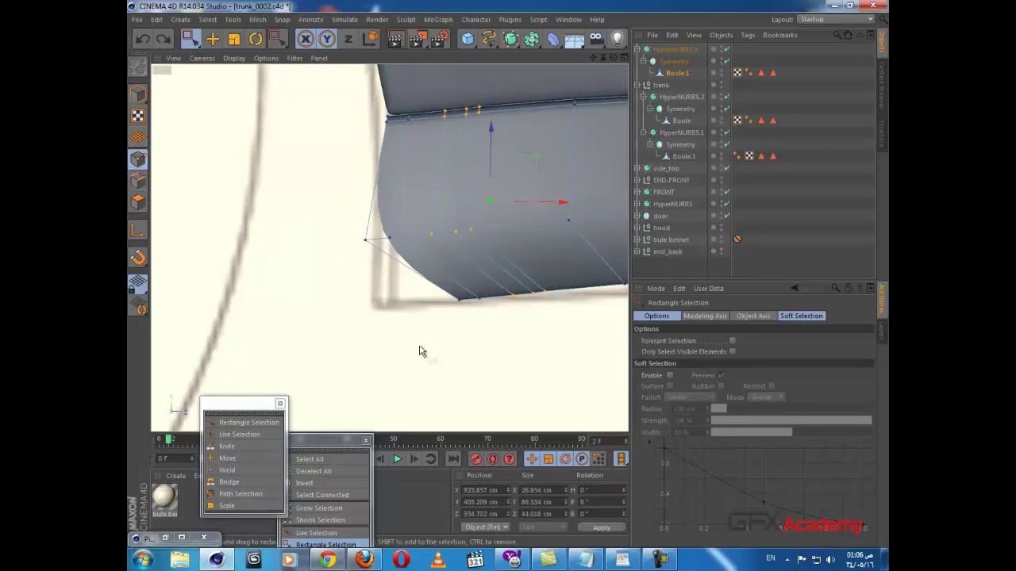
{"action": "left_click_drag", "start_coordinate": [421, 349], "coordinate": [475, 293]}
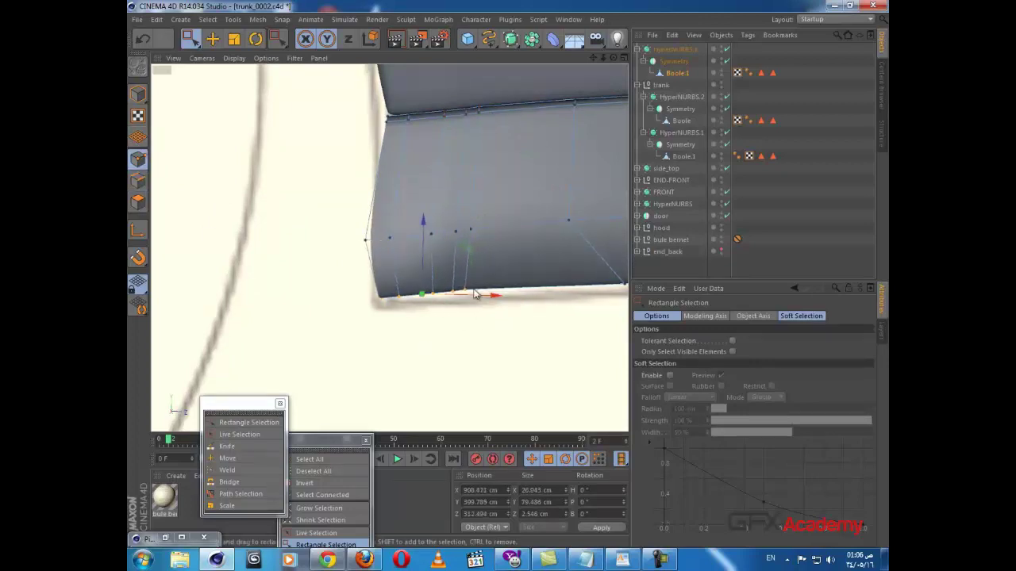
{"action": "left_click_drag", "start_coordinate": [422, 230], "coordinate": [422, 241]}
{"action": "scroll", "coordinate": [528, 280], "scroll_direction": "down", "scroll_amount": 2}
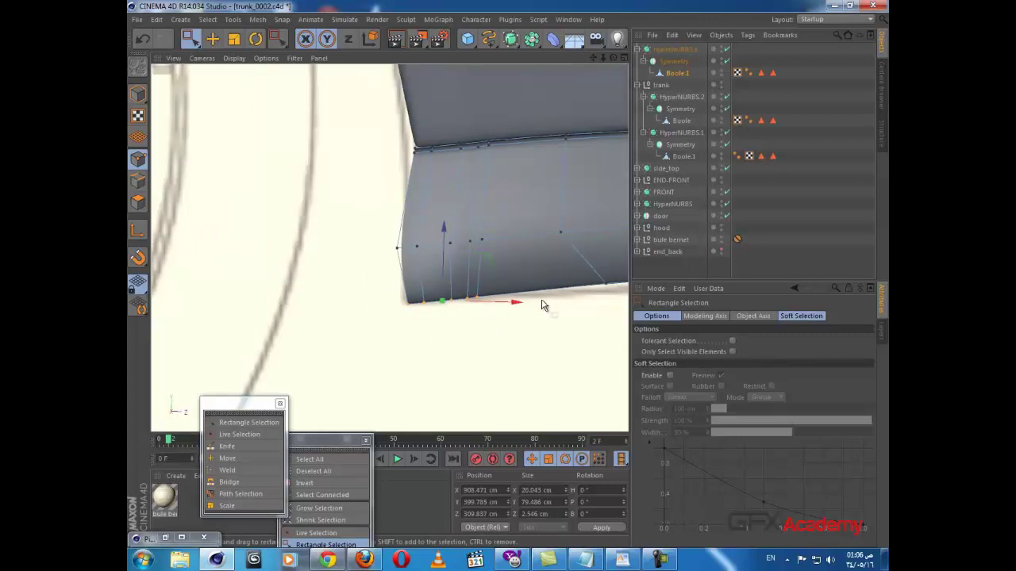
- Slide the bumper's next bottom points beneath their upper points and fit their height to the blueprint's lower edge
{"action": "middle_click_drag", "start_coordinate": [544, 303], "coordinate": [466, 308], "text": "alt"}
{"action": "left_click_drag", "start_coordinate": [415, 332], "coordinate": [413, 333]}
{"action": "left_click_drag", "start_coordinate": [455, 255], "coordinate": [454, 269]}
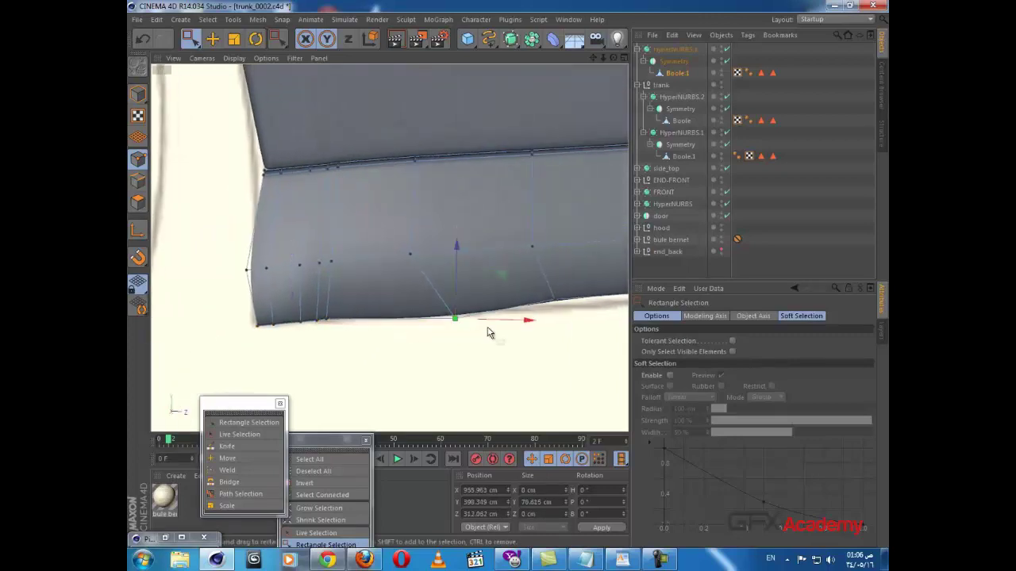
{"action": "left_click_drag", "start_coordinate": [490, 323], "coordinate": [449, 319]}
{"action": "left_click_drag", "start_coordinate": [575, 287], "coordinate": [506, 334]}
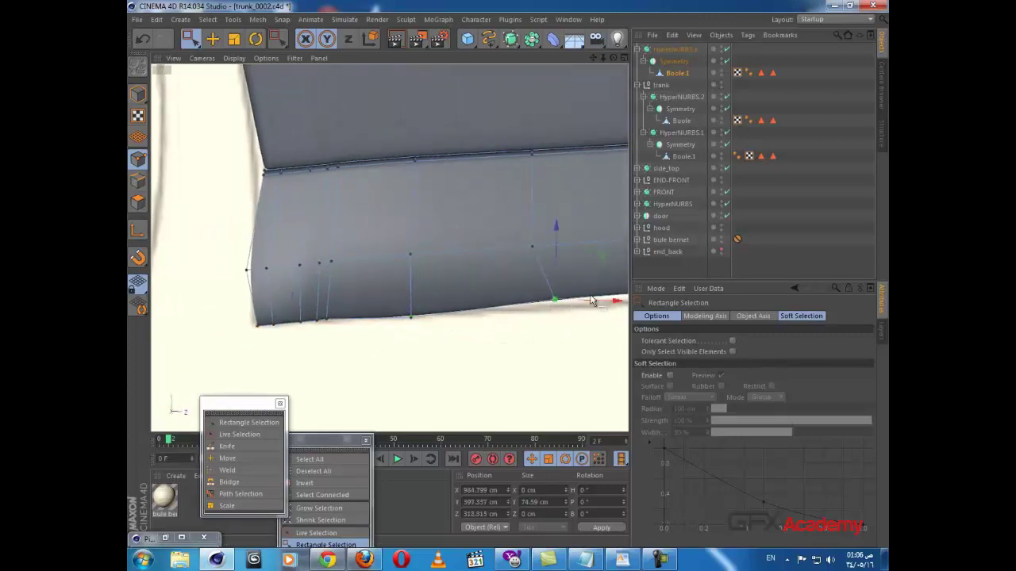
{"action": "left_click_drag", "start_coordinate": [586, 301], "coordinate": [580, 302]}
{"action": "left_click_drag", "start_coordinate": [438, 300], "coordinate": [389, 336]}
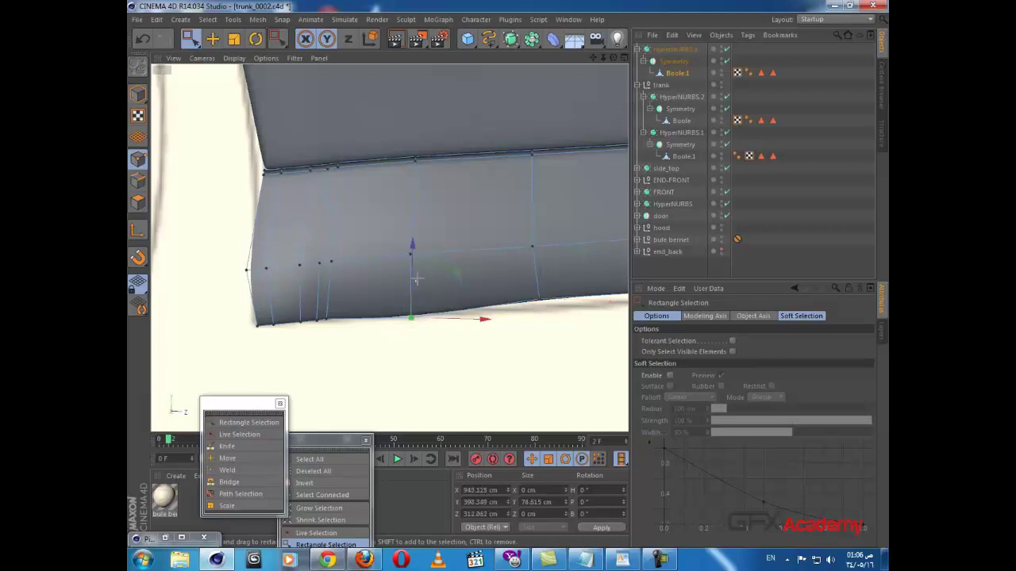
{"action": "left_click_drag", "start_coordinate": [412, 278], "coordinate": [411, 273]}
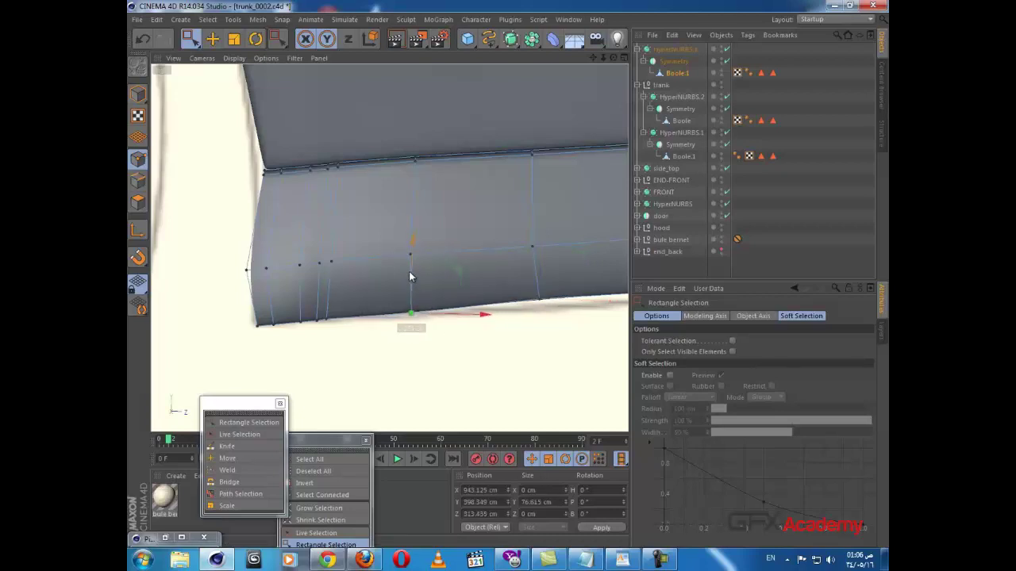
- Fine-tune the wheel-arch-end and mid-side bottom points in the Right view to follow the blueprint's lower outline
{"action": "left_click_drag", "start_coordinate": [238, 310], "coordinate": [343, 331]}
{"action": "left_click", "coordinate": [238, 308]}
{"action": "scroll", "coordinate": [269, 189], "scroll_direction": "down", "scroll_amount": 2}
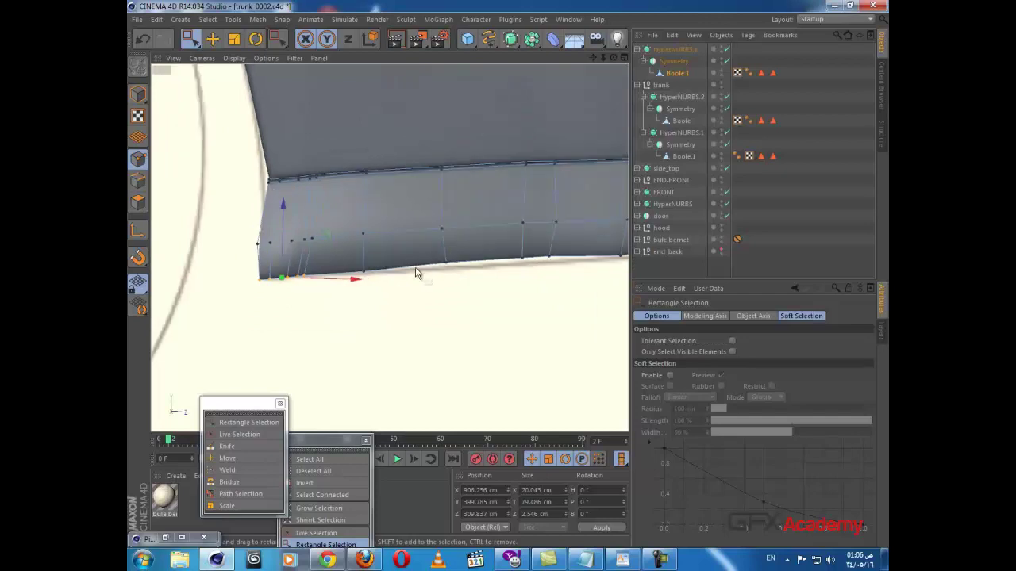
{"action": "middle_click_drag", "start_coordinate": [417, 270], "coordinate": [322, 268], "text": "alt"}
{"action": "left_click_drag", "start_coordinate": [322, 272], "coordinate": [443, 273], "text": "alt"}
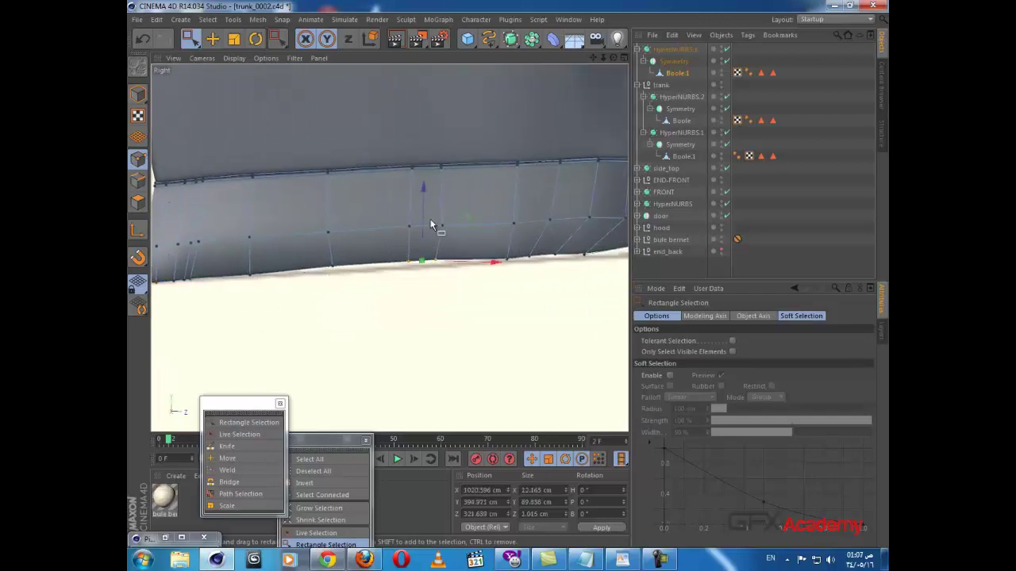
{"action": "middle_click_drag", "start_coordinate": [572, 305], "coordinate": [482, 338], "text": "alt"}
{"action": "scroll", "coordinate": [465, 290], "scroll_direction": "up", "scroll_amount": 2}
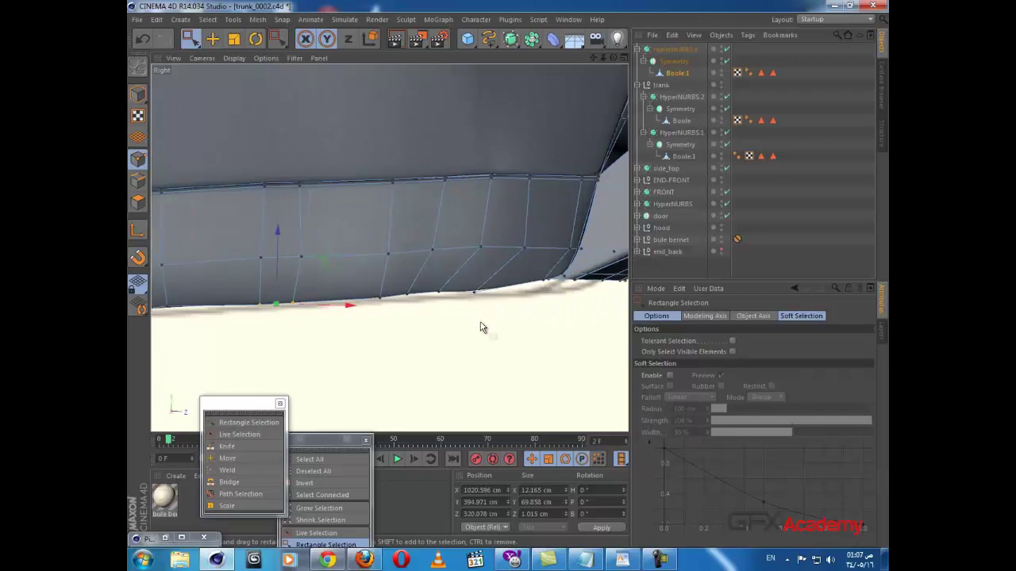
{"action": "scroll", "coordinate": [485, 317], "scroll_direction": "down", "scroll_amount": 3}
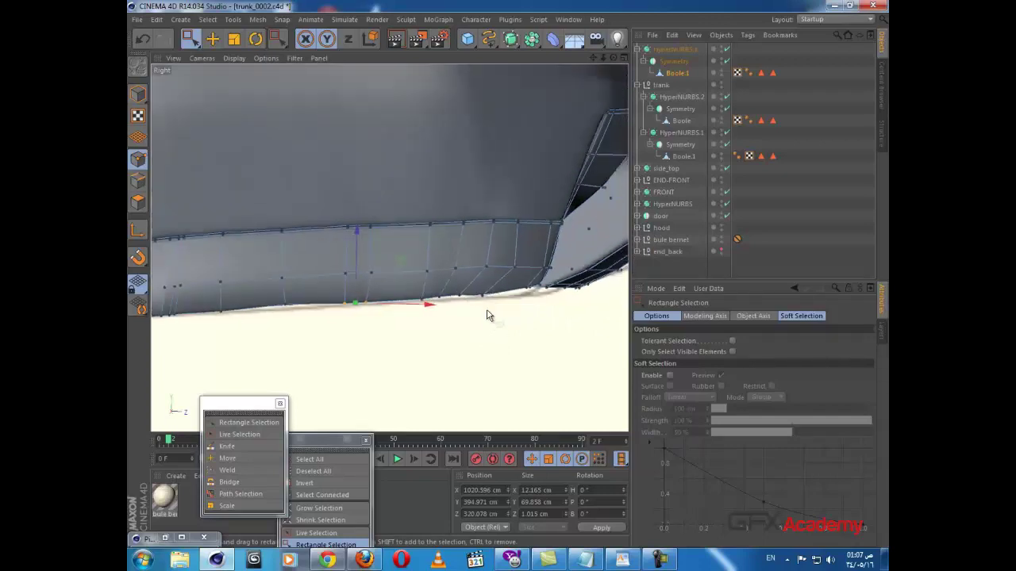
- Select the bumper's HyperNURBS in the Perspective view and examine the smoothed lower side, corner and exhaust cutout
{"action": "middle_click", "coordinate": [301, 281]}
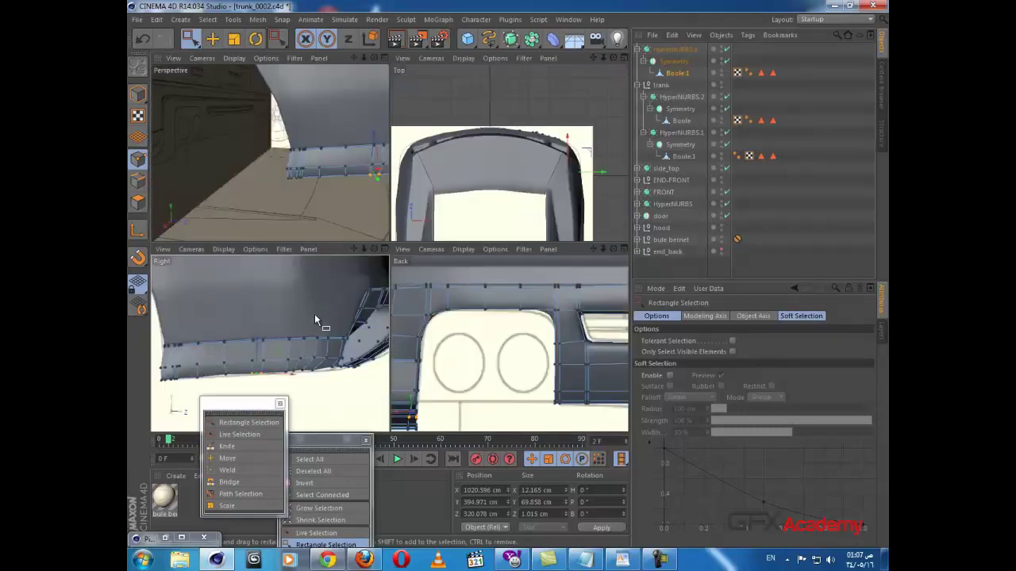
{"action": "middle_click", "coordinate": [344, 227]}
{"action": "scroll", "coordinate": [358, 242], "scroll_direction": "down", "scroll_amount": 5}
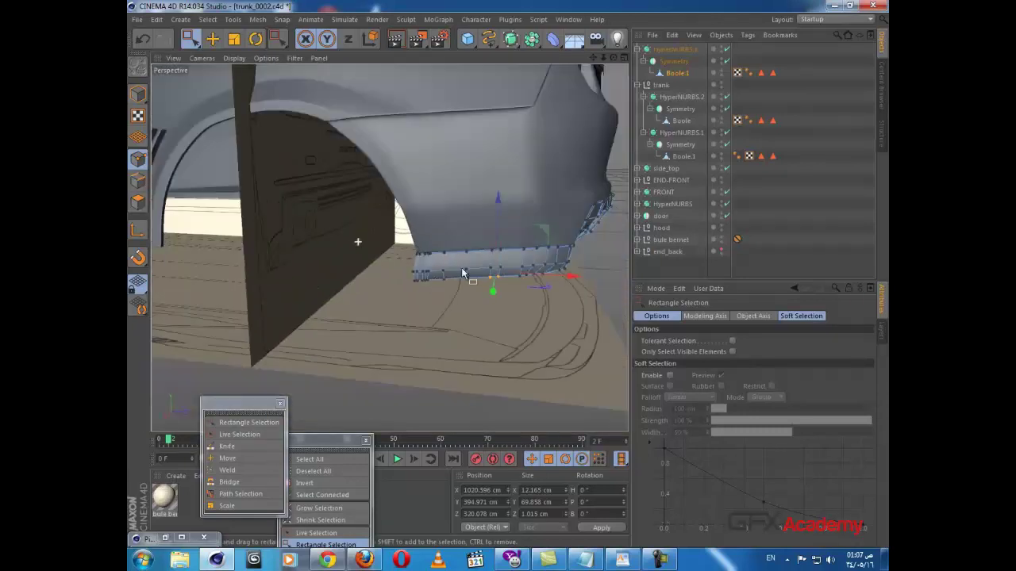
{"action": "left_click", "coordinate": [688, 50]}
{"action": "key", "text": "super"}
{"action": "middle_click", "coordinate": [490, 206]}
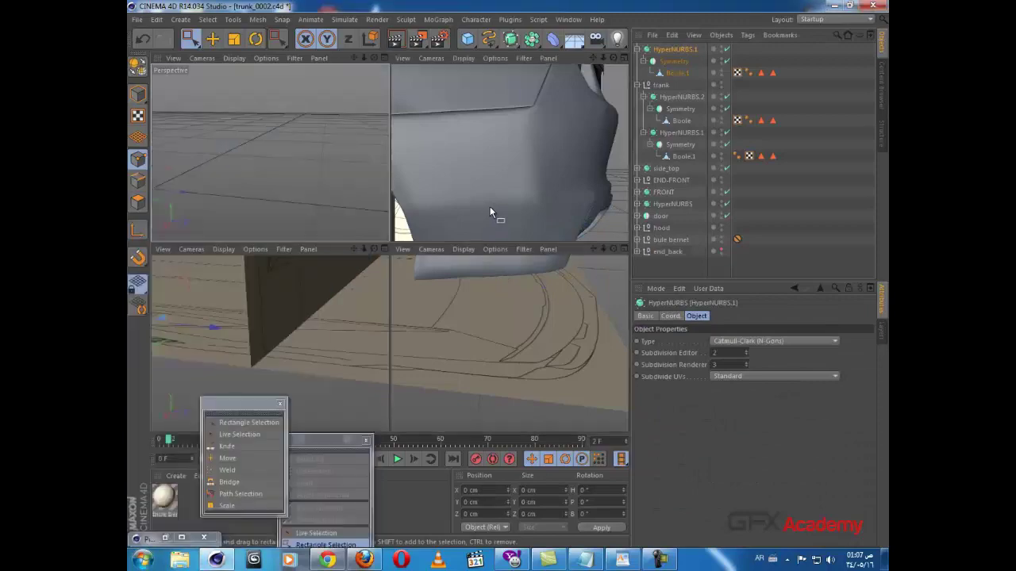
{"action": "middle_click", "coordinate": [330, 183]}
{"action": "middle_click_drag", "start_coordinate": [442, 236], "coordinate": [437, 326], "text": "alt"}
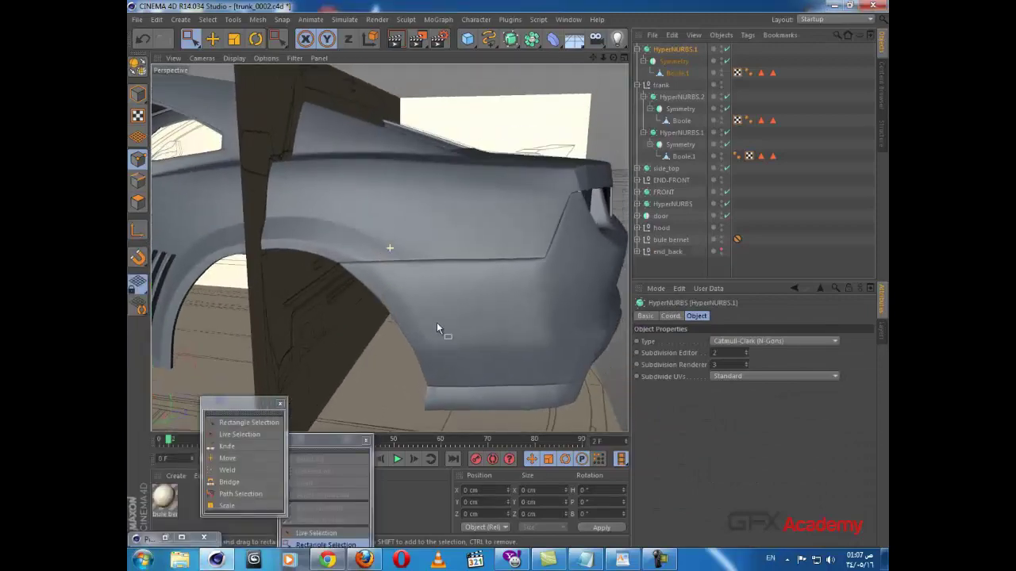
{"action": "left_click_drag", "start_coordinate": [447, 284], "coordinate": [350, 339], "text": "alt"}
{"action": "left_click_drag", "start_coordinate": [390, 247], "coordinate": [311, 229], "text": "alt"}
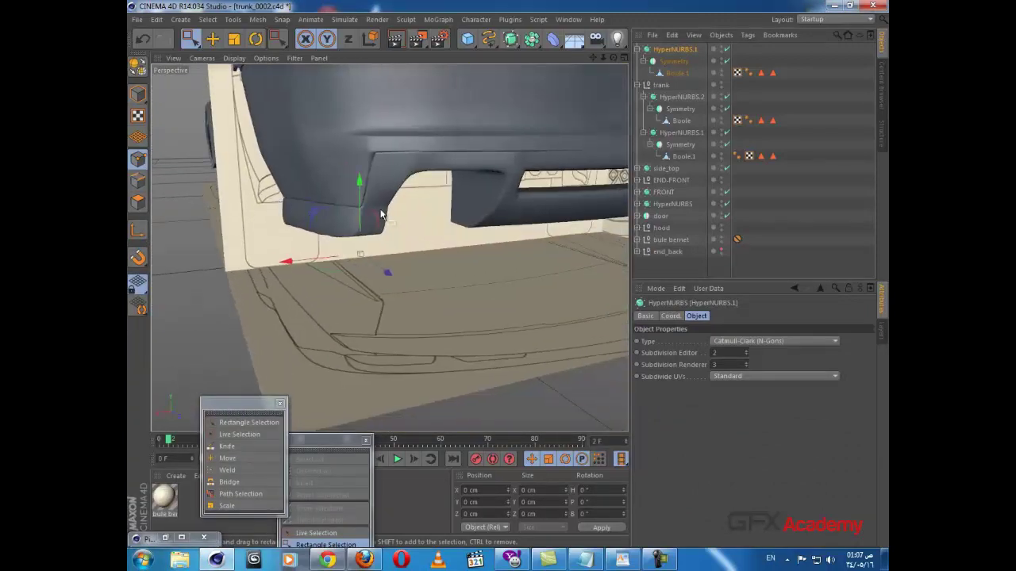
{"action": "middle_click_drag", "start_coordinate": [381, 212], "coordinate": [450, 283], "text": "alt"}
{"action": "left_click_drag", "start_coordinate": [459, 279], "coordinate": [492, 274], "text": "alt"}
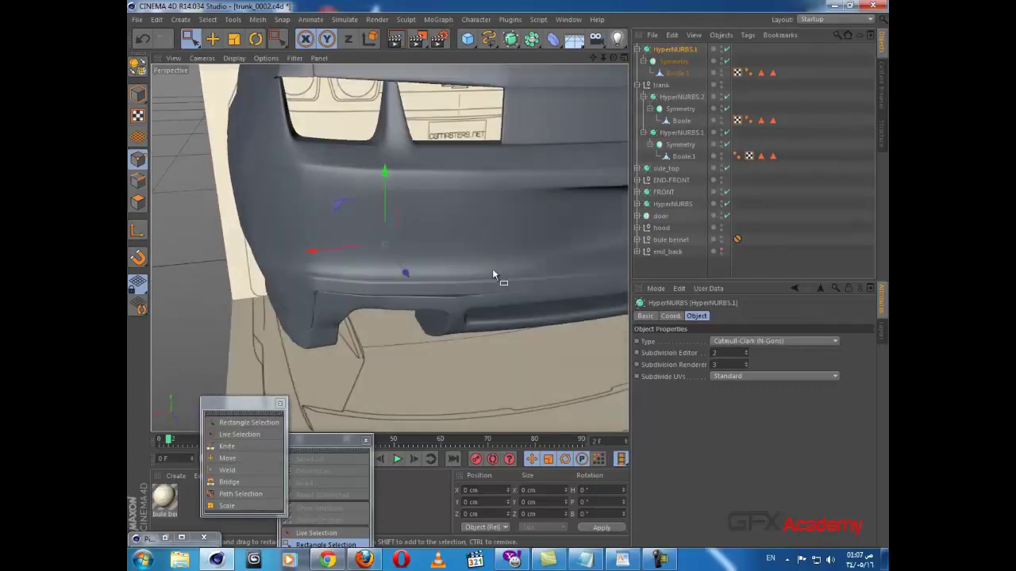
- Knife a horizontal loop cut through the bumper's polygon object, just above the exhaust cutout
{"action": "left_click", "coordinate": [675, 73]}
{"action": "left_click_drag", "start_coordinate": [525, 219], "coordinate": [357, 119], "text": "alt"}
{"action": "scroll", "coordinate": [474, 305], "scroll_direction": "up", "scroll_amount": 4}
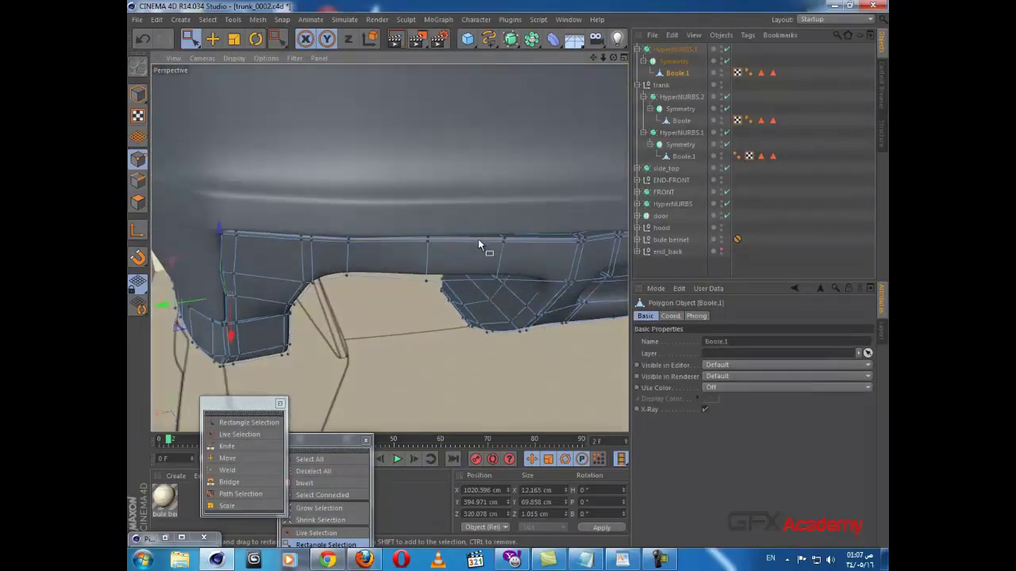
{"action": "left_click_drag", "start_coordinate": [478, 241], "coordinate": [453, 267], "text": "alt"}
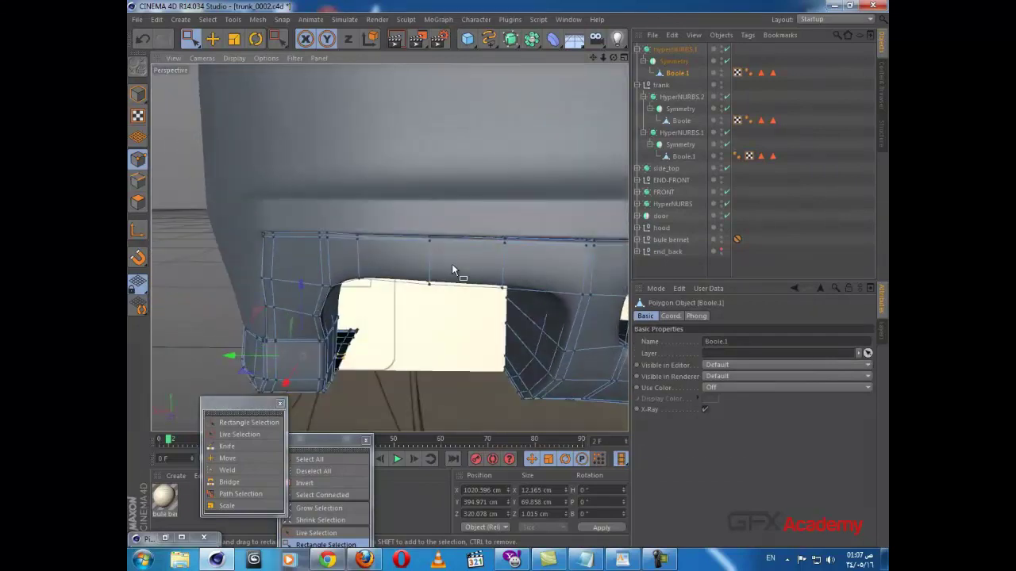
{"action": "key", "text": "k"}
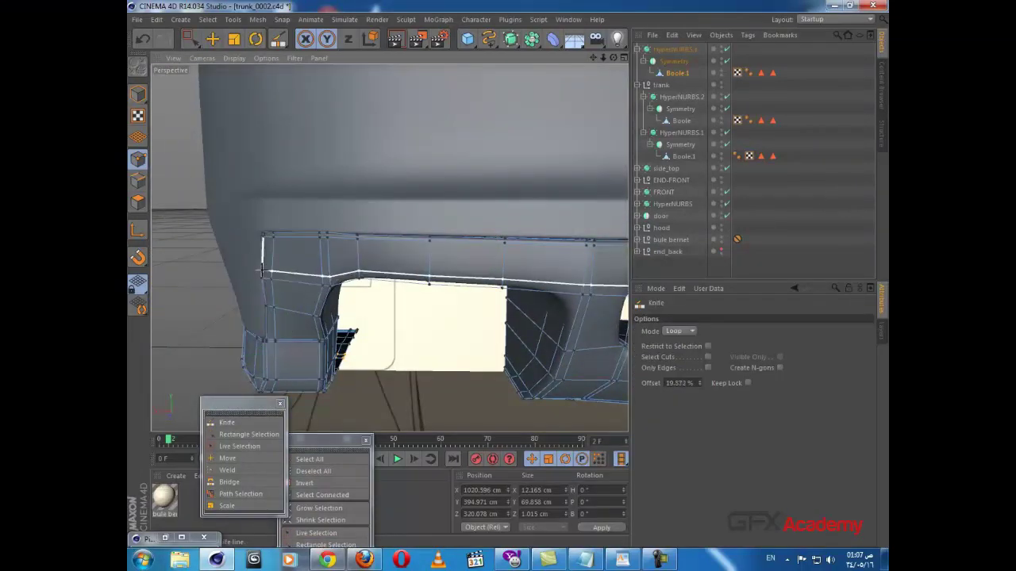
{"action": "scroll", "coordinate": [262, 271], "scroll_direction": "up", "scroll_amount": 3}
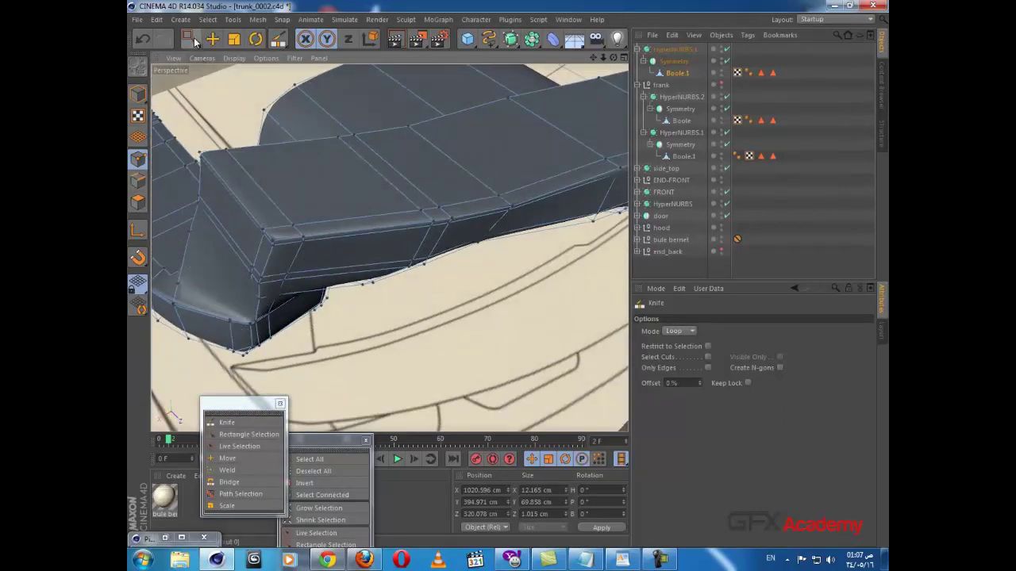
- Reposition the lower point pairs along the bumper's back face above the exhaust cutout to even out its curve
{"action": "left_click", "coordinate": [194, 38]}
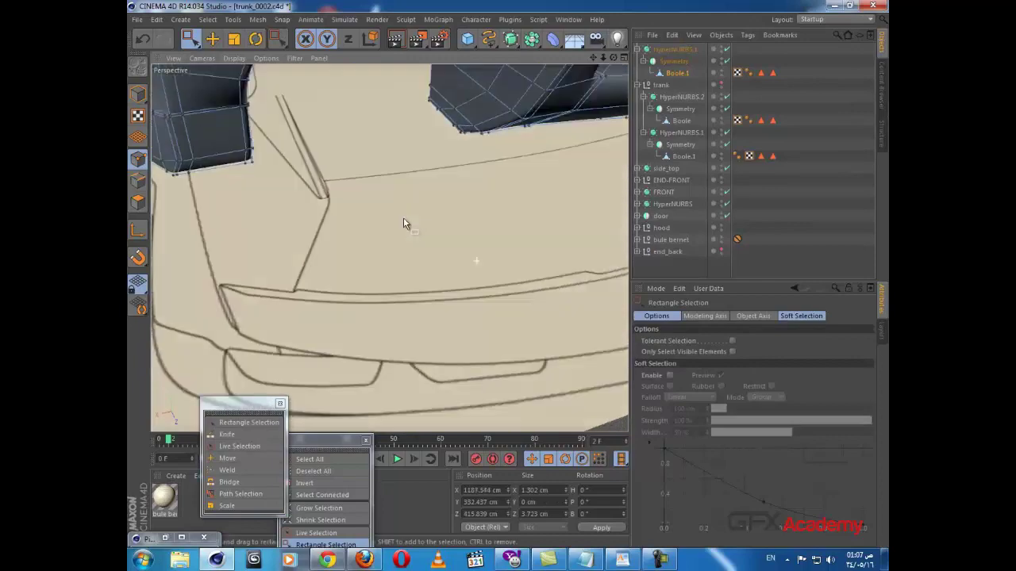
{"action": "left_click_drag", "start_coordinate": [403, 217], "coordinate": [419, 220], "text": "alt"}
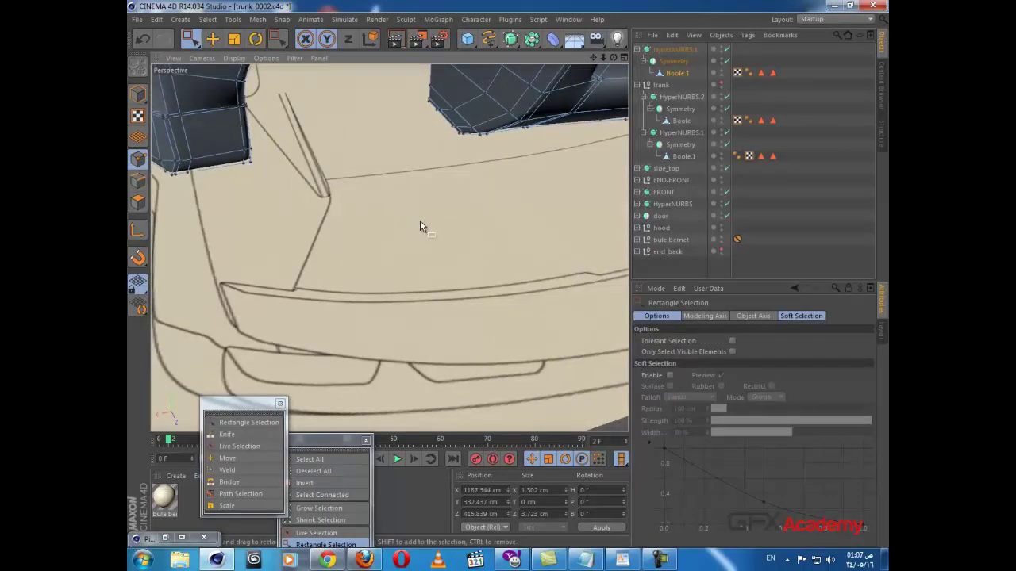
{"action": "middle_click_drag", "start_coordinate": [420, 221], "coordinate": [449, 287], "text": "alt"}
{"action": "left_click_drag", "start_coordinate": [410, 239], "coordinate": [485, 365], "text": "alt"}
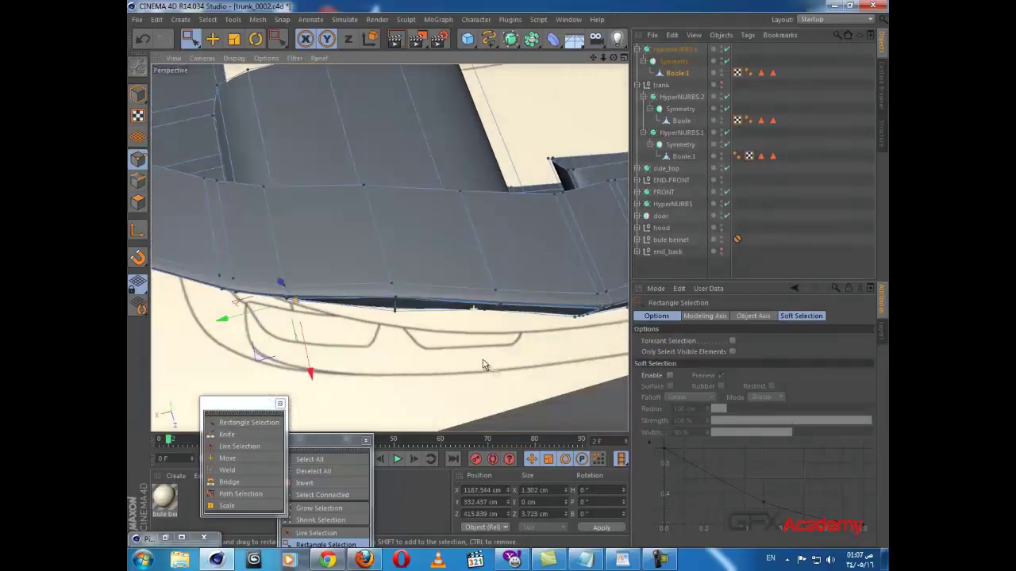
{"action": "left_click_drag", "start_coordinate": [492, 252], "coordinate": [486, 208], "text": "alt"}
{"action": "left_click", "coordinate": [490, 321]}
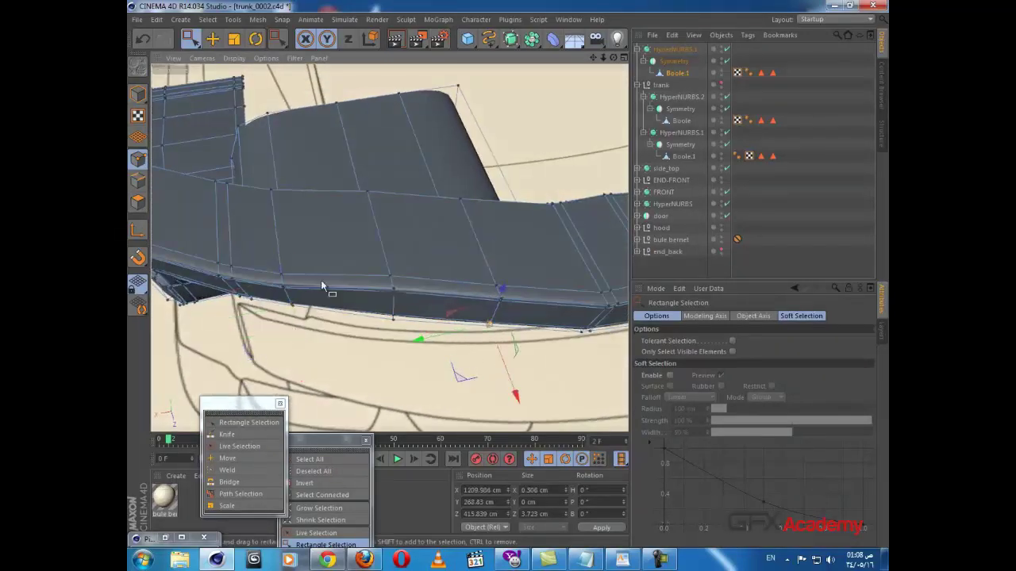
- Adjust the upper rim point pairs along the bumper's back section to even out the top edge
{"action": "left_click_drag", "start_coordinate": [352, 329], "coordinate": [507, 304], "text": "alt"}
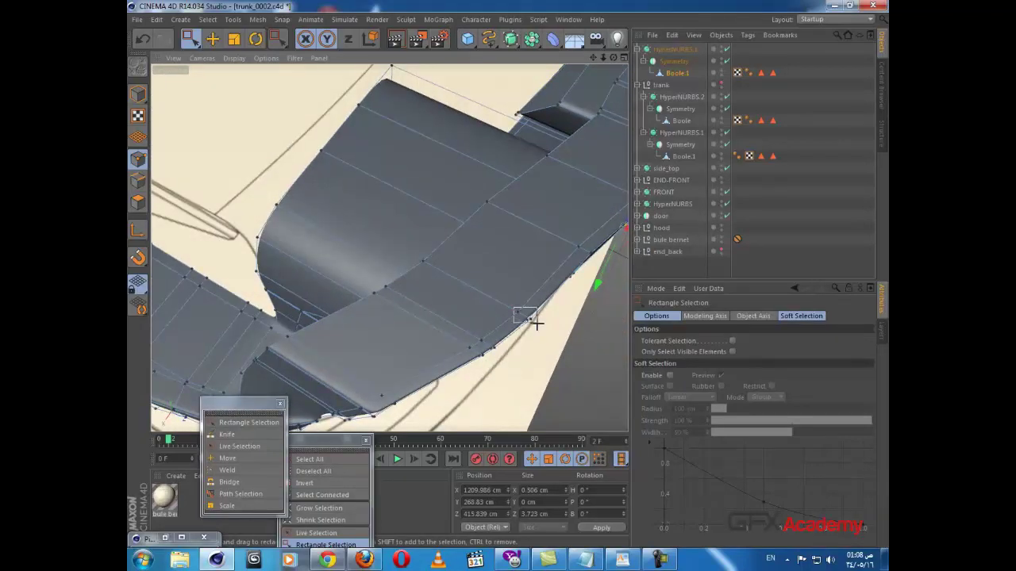
{"action": "left_click_drag", "start_coordinate": [522, 348], "coordinate": [488, 334], "text": "alt"}
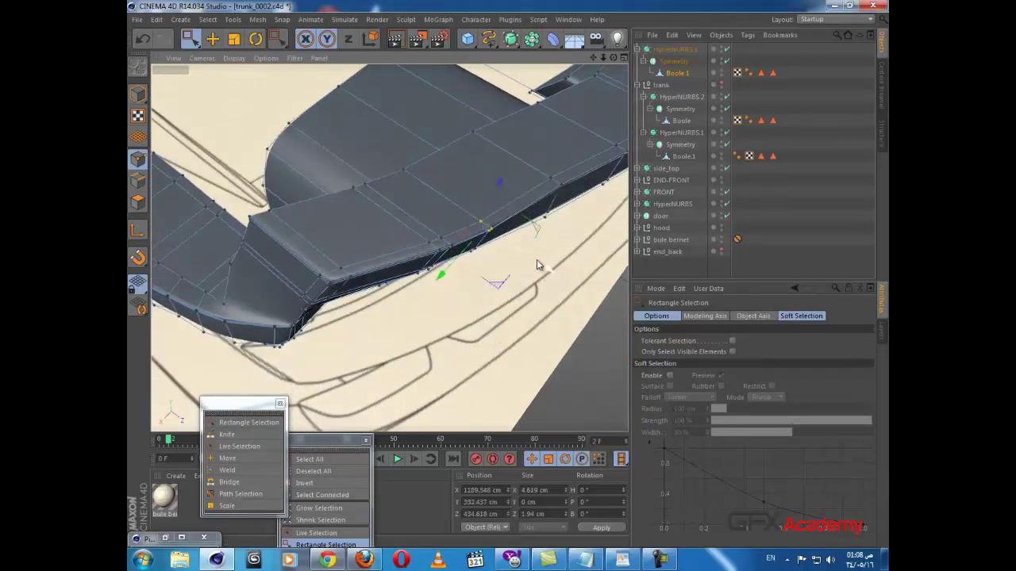
{"action": "left_click_drag", "start_coordinate": [536, 260], "coordinate": [531, 257]}
{"action": "left_click_drag", "start_coordinate": [417, 215], "coordinate": [309, 297]}
{"action": "left_click_drag", "start_coordinate": [442, 232], "coordinate": [447, 312], "text": "alt"}
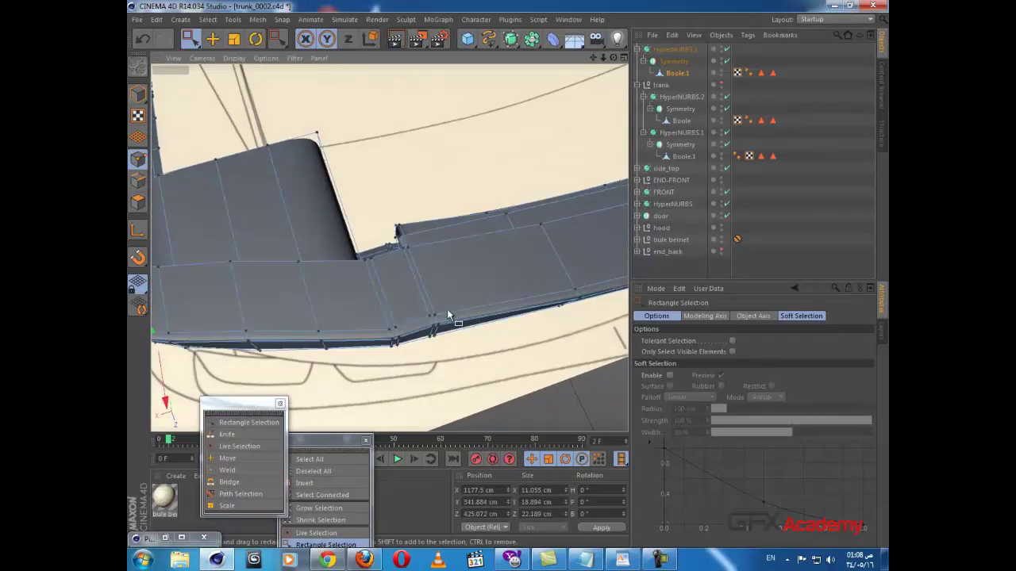
- Adjust the point column beyond the exhaust cutout and the matching point pair on the upper inner rim
{"action": "left_click_drag", "start_coordinate": [447, 356], "coordinate": [449, 358]}
{"action": "left_click_drag", "start_coordinate": [442, 293], "coordinate": [450, 219], "text": "alt"}
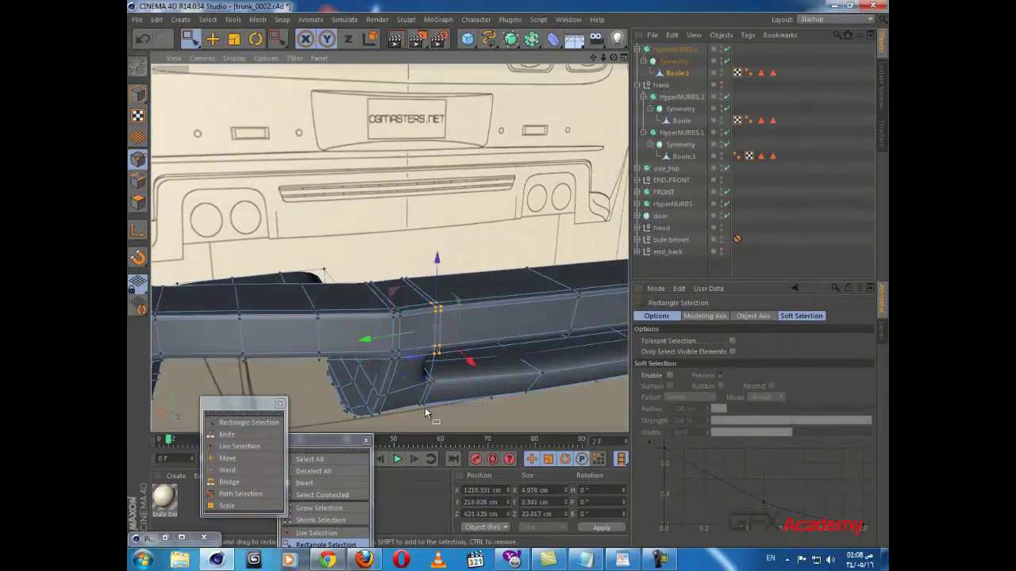
{"action": "left_click_drag", "start_coordinate": [437, 388], "coordinate": [525, 358], "text": "alt"}
{"action": "left_click_drag", "start_coordinate": [468, 316], "coordinate": [542, 331], "text": "alt"}
{"action": "mouse_move", "coordinate": [540, 334]}
{"action": "left_mouse_down", "text": "alt"}
{"action": "mouse_move", "coordinate": [430, 309]}
{"action": "mouse_move", "coordinate": [520, 330]}
{"action": "left_mouse_up", "text": "alt"}
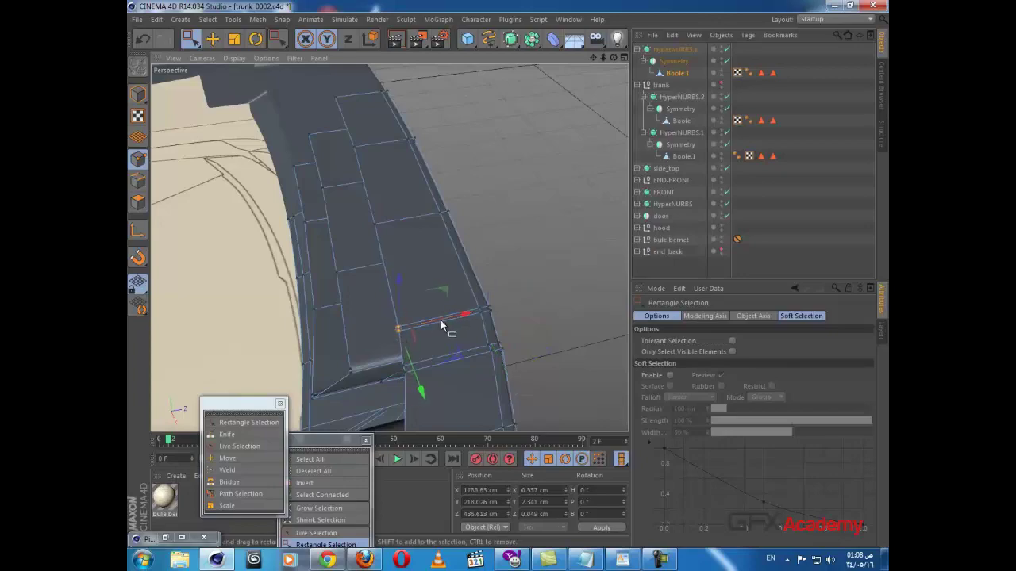
- Examine the bumper's corner and exhaust cutout and compare them with the bumper.jpg reference photo in the Picture Viewer
{"action": "left_click_drag", "start_coordinate": [442, 321], "coordinate": [295, 256], "text": "alt"}
{"action": "scroll", "coordinate": [436, 348], "scroll_direction": "down", "scroll_amount": 3}
{"action": "left_click_drag", "start_coordinate": [444, 346], "coordinate": [343, 350], "text": "alt"}
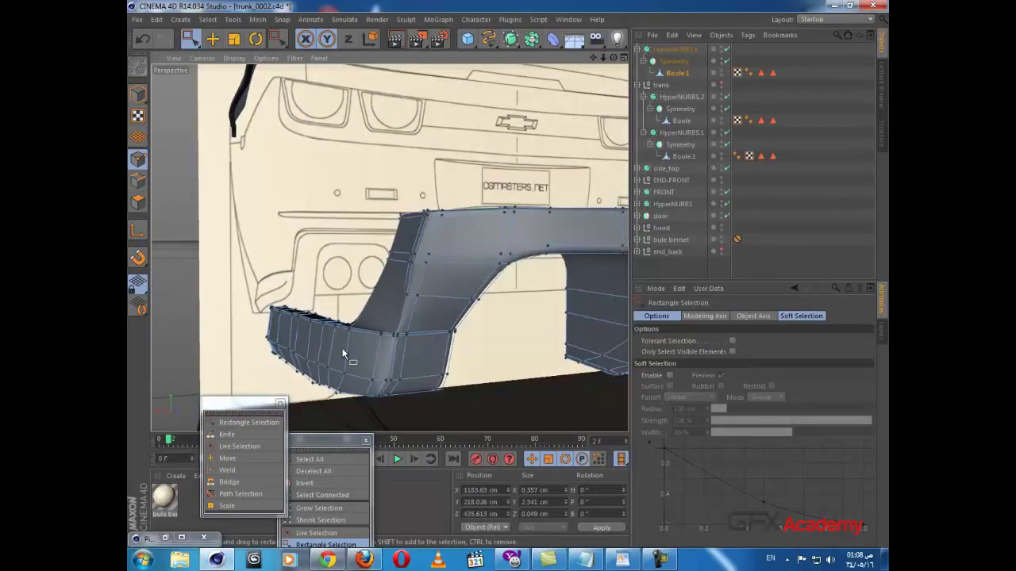
{"action": "left_click_drag", "start_coordinate": [487, 340], "coordinate": [436, 391], "text": "alt"}
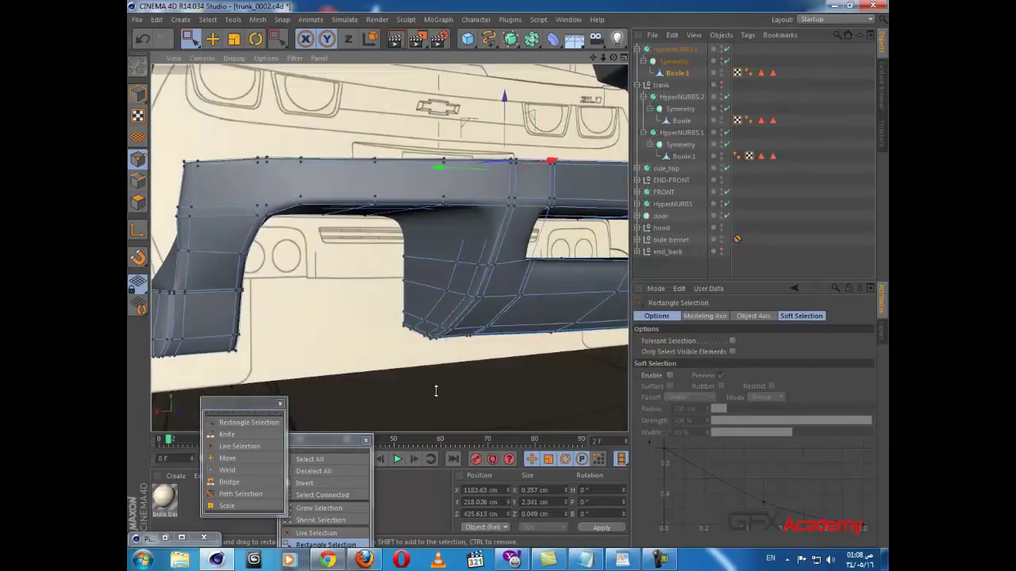
{"action": "left_click", "coordinate": [164, 538]}
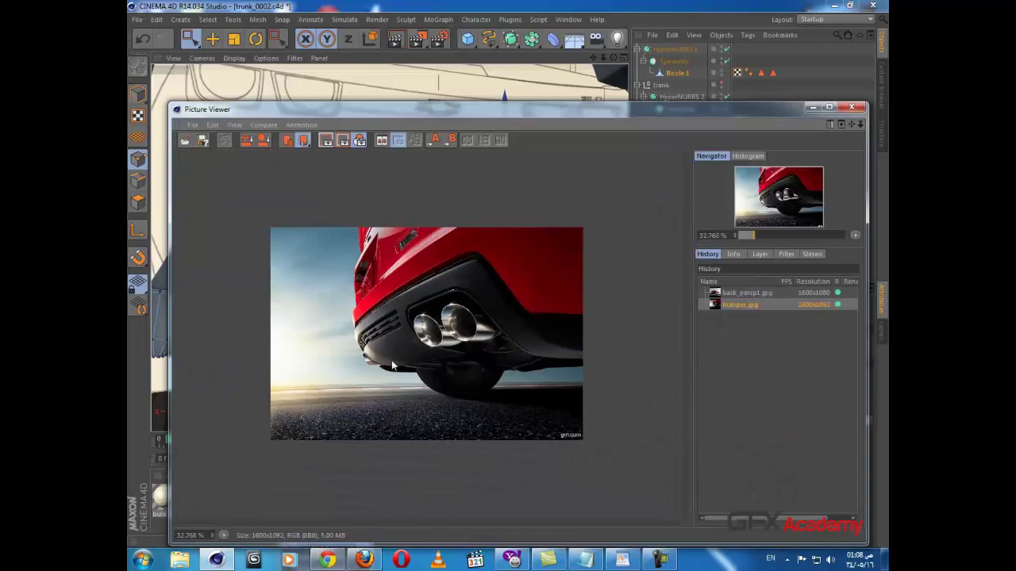
{"action": "left_click", "coordinate": [812, 108]}
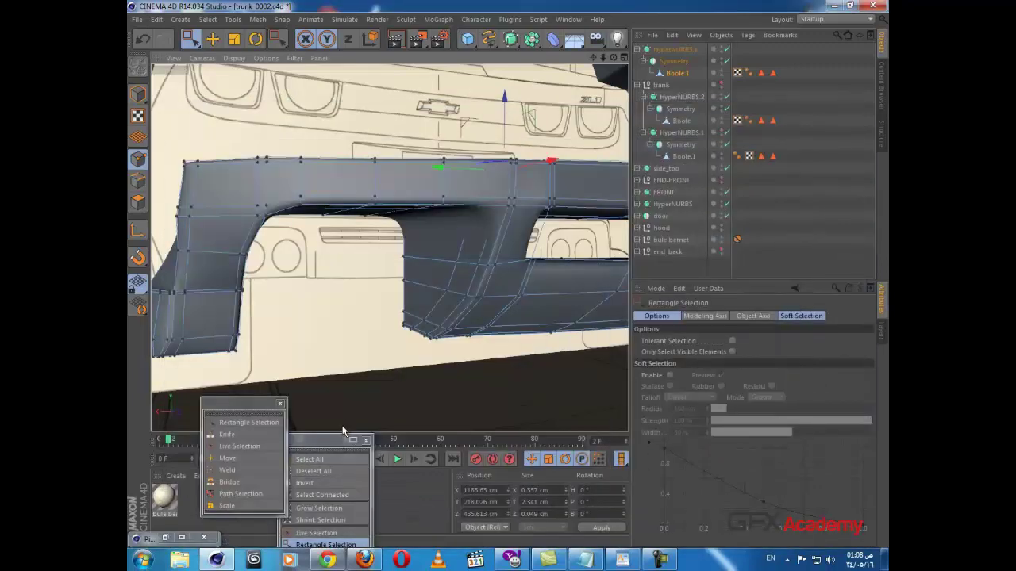
{"action": "left_click_drag", "start_coordinate": [367, 373], "coordinate": [421, 388], "text": "alt"}
{"action": "scroll", "coordinate": [420, 389], "scroll_direction": "up", "scroll_amount": 2}
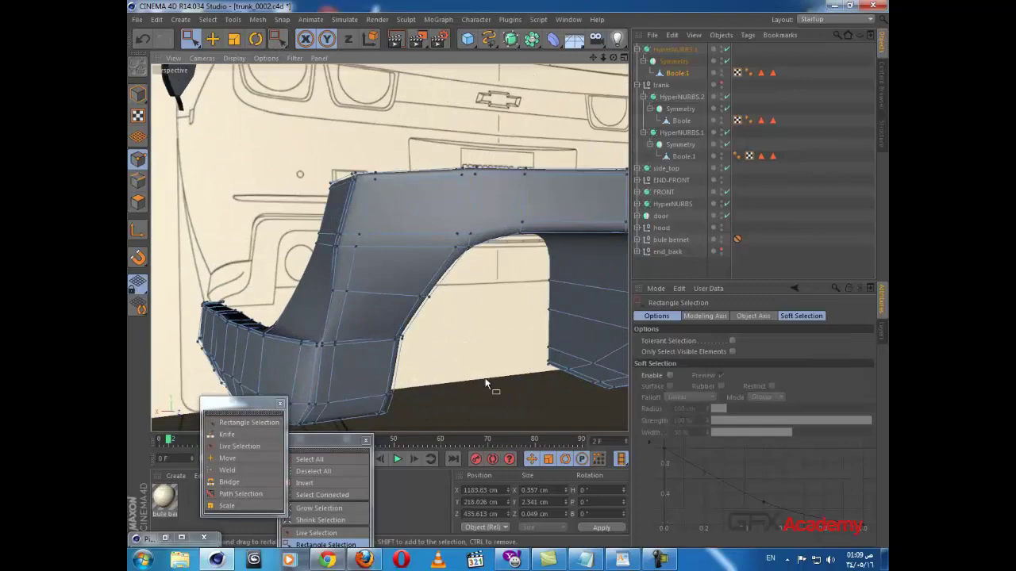
- Shift the point on the slanted face's lower outer edge, just above the bumper's corner, to smooth the bend
{"action": "left_click_drag", "start_coordinate": [486, 384], "coordinate": [344, 405], "text": "alt"}
{"action": "left_click_drag", "start_coordinate": [345, 404], "coordinate": [297, 356], "text": "alt"}
{"action": "left_click_drag", "start_coordinate": [363, 306], "coordinate": [522, 341], "text": "alt"}
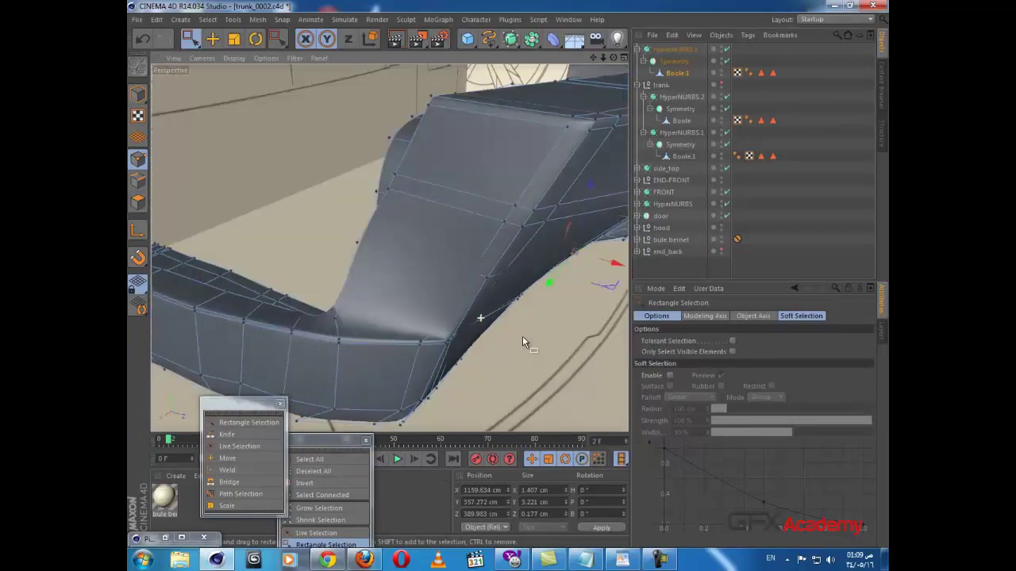
{"action": "left_click_drag", "start_coordinate": [480, 279], "coordinate": [445, 319]}
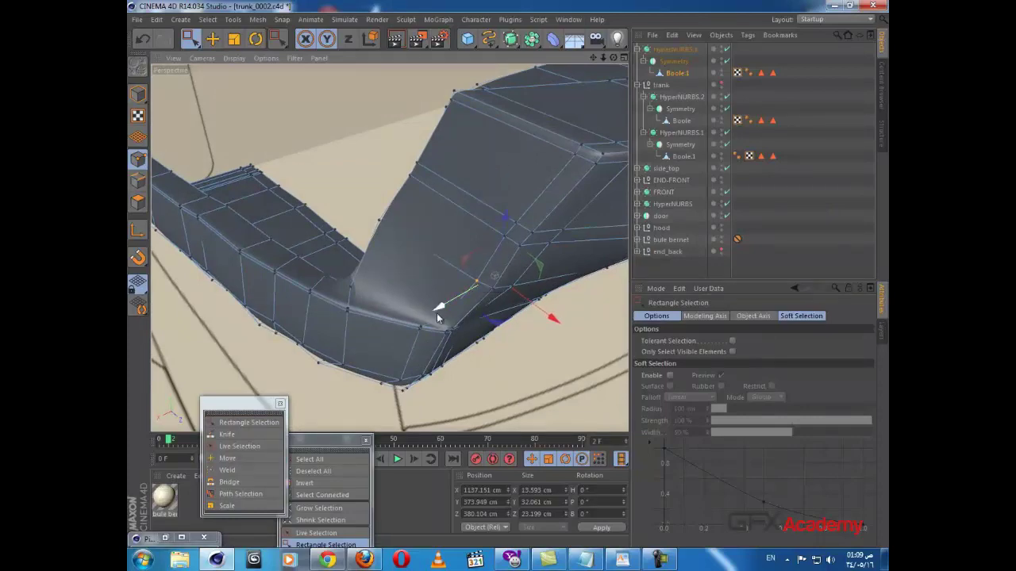
- Reposition the corner point where the slanted face meets the lower lip, shifting it along Y and raising it
{"action": "left_click", "coordinate": [450, 330]}
{"action": "mouse_move", "coordinate": [453, 331]}
{"action": "left_mouse_down", "text": "alt"}
{"action": "mouse_move", "coordinate": [500, 326]}
{"action": "mouse_move", "coordinate": [511, 271]}
{"action": "mouse_move", "coordinate": [427, 331]}
{"action": "mouse_move", "coordinate": [496, 327]}
{"action": "mouse_move", "coordinate": [394, 359]}
{"action": "mouse_move", "coordinate": [188, 361]}
{"action": "mouse_move", "coordinate": [214, 362]}
{"action": "left_mouse_up", "text": "alt"}
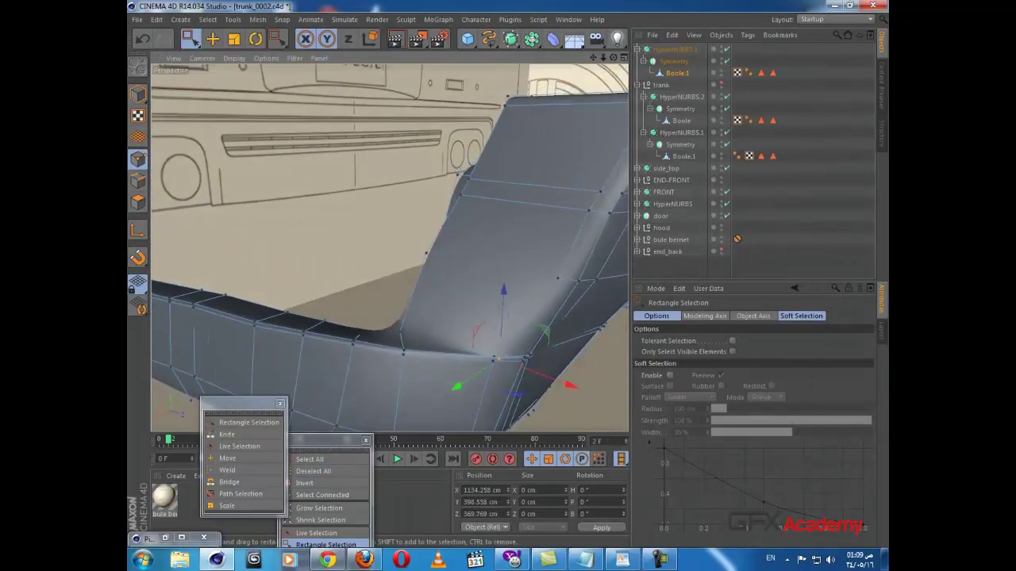
{"action": "left_click_drag", "start_coordinate": [193, 39], "coordinate": [240, 56]}
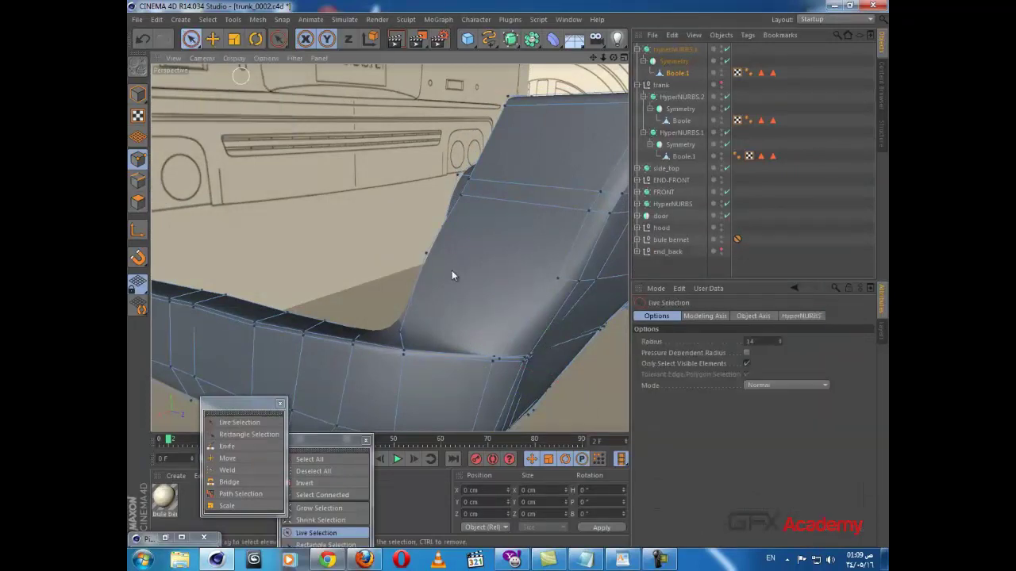
{"action": "scroll", "coordinate": [501, 355], "scroll_direction": "up", "scroll_amount": 2}
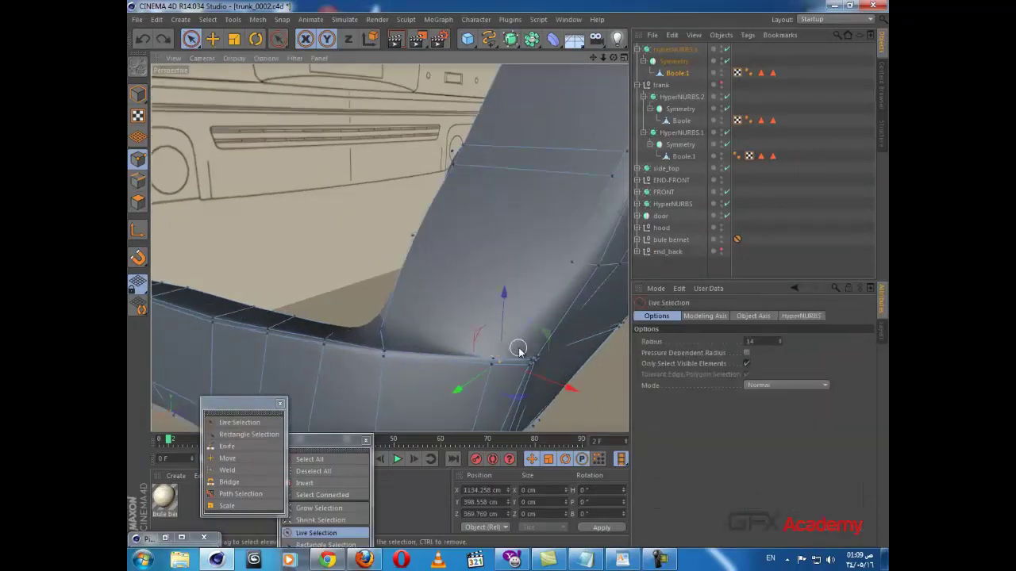
{"action": "left_click_drag", "start_coordinate": [517, 349], "coordinate": [519, 297]}
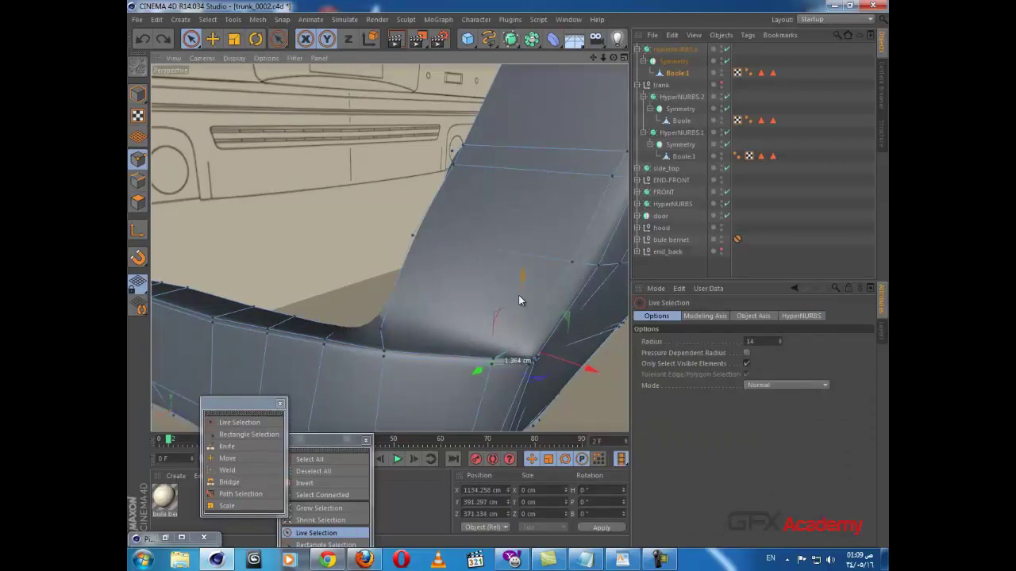
{"action": "left_click_drag", "start_coordinate": [413, 389], "coordinate": [307, 367], "text": "alt"}
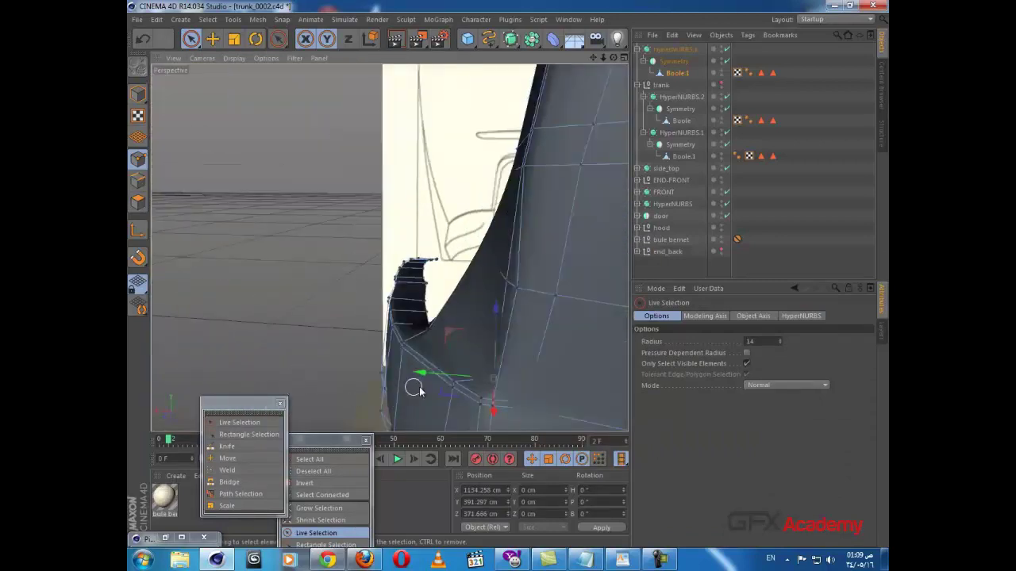
{"action": "left_click_drag", "start_coordinate": [441, 371], "coordinate": [425, 369]}
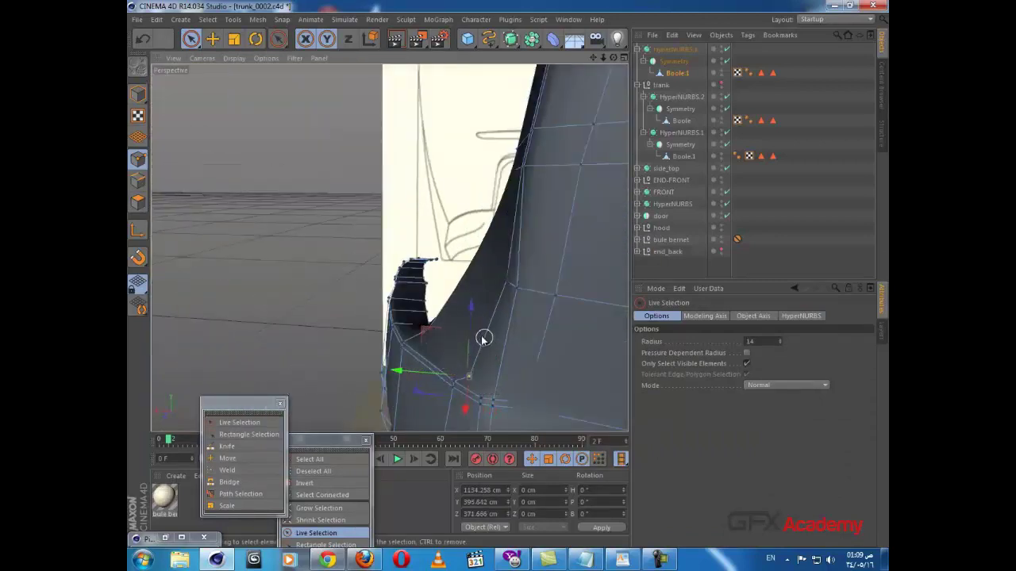
{"action": "left_click", "coordinate": [466, 328]}
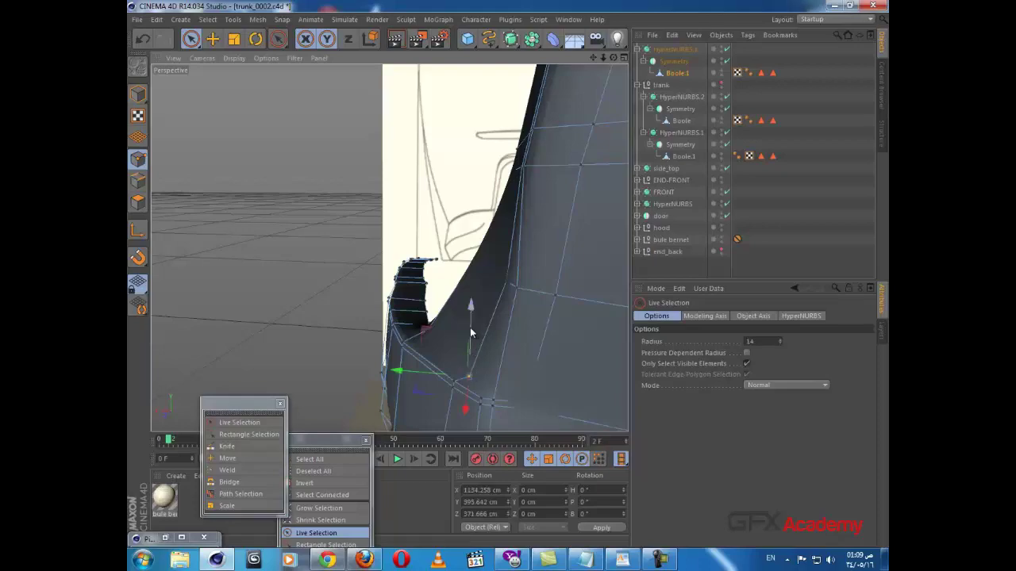
{"action": "mouse_move", "coordinate": [470, 313]}
{"action": "left_mouse_down"}
{"action": "mouse_move", "coordinate": [598, 395]}
{"action": "mouse_move", "coordinate": [514, 273]}
{"action": "mouse_move", "coordinate": [475, 277]}
{"action": "mouse_move", "coordinate": [513, 274]}
{"action": "left_mouse_up"}
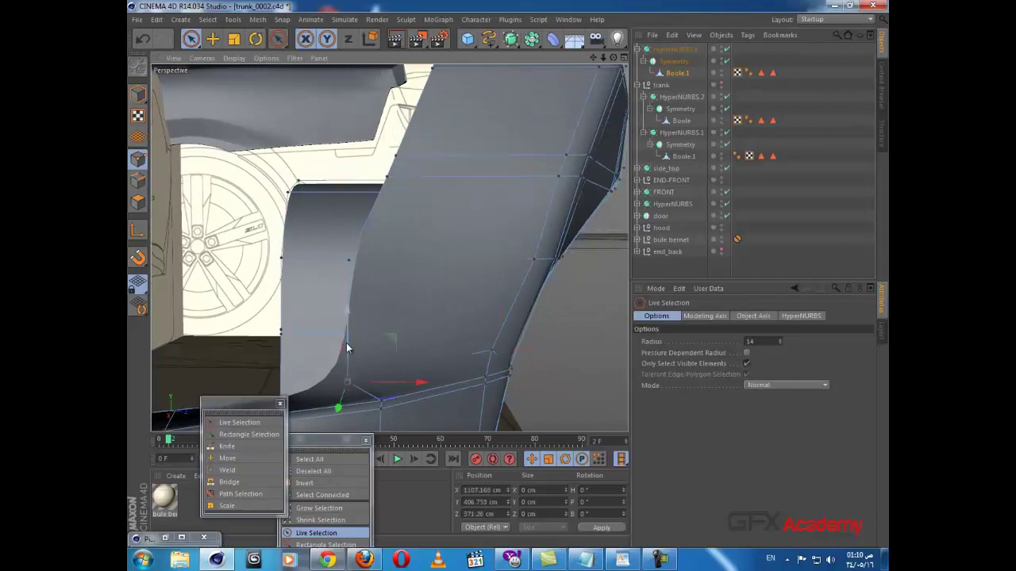
- Raise the inner rim point at the foot of the slanted face and adjust the neighbouring points along its outer edge
{"action": "left_click_drag", "start_coordinate": [346, 347], "coordinate": [285, 334]}
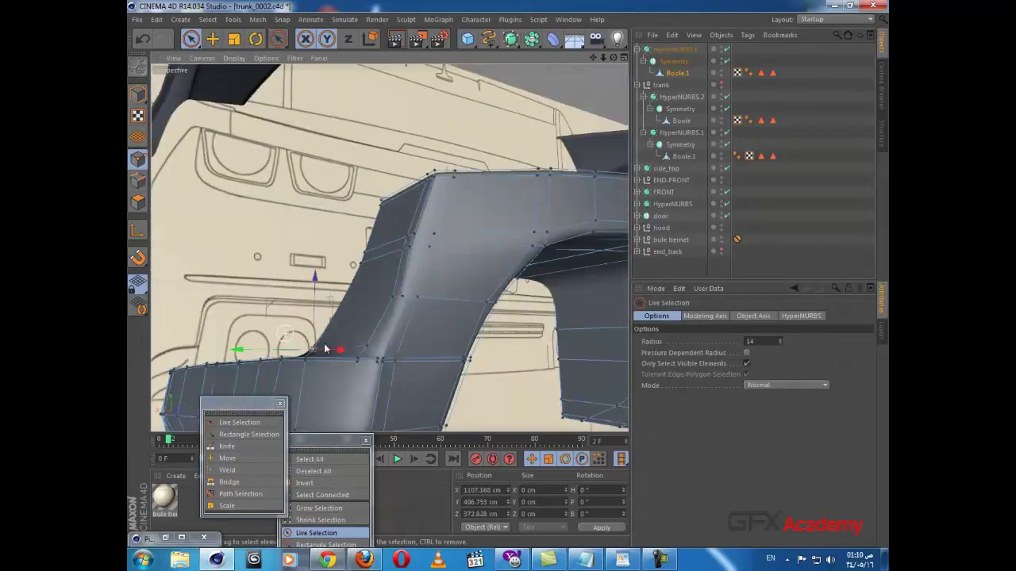
{"action": "left_click_drag", "start_coordinate": [384, 362], "coordinate": [398, 322], "text": "alt"}
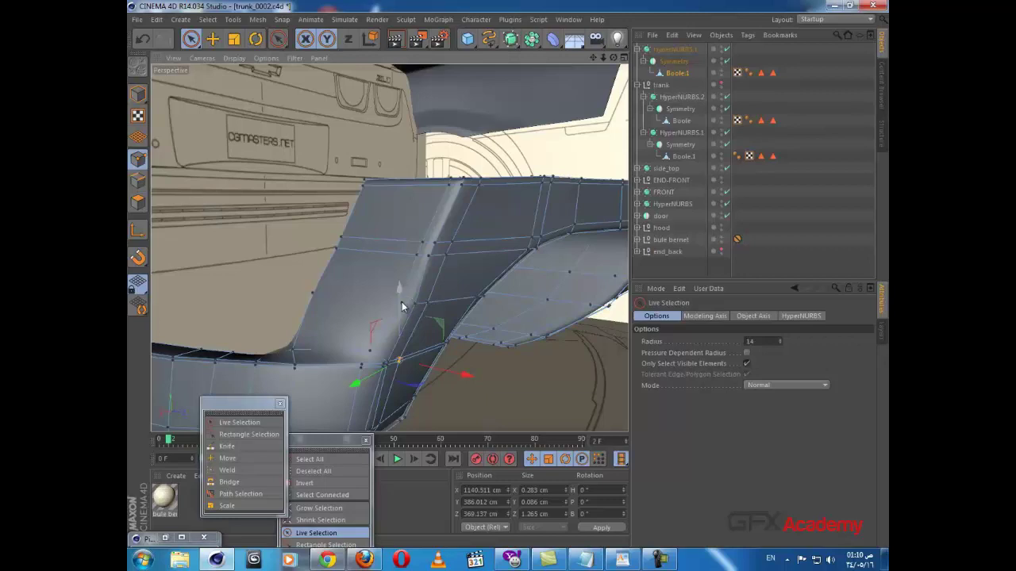
{"action": "scroll", "coordinate": [391, 304], "scroll_direction": "up", "scroll_amount": 3}
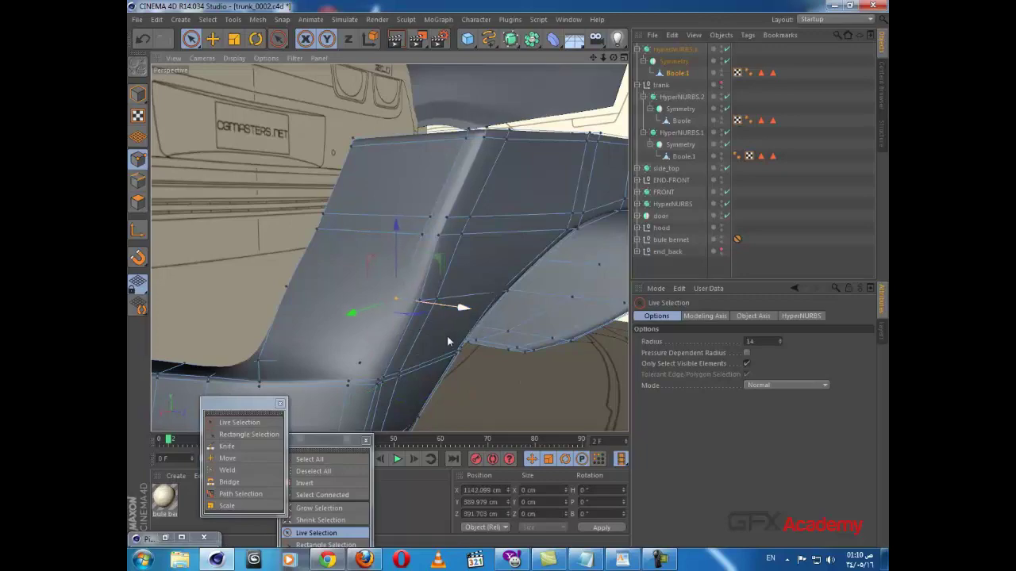
- Make the trunk group visible again above the rear bumper
{"action": "scroll", "coordinate": [447, 342], "scroll_direction": "down", "scroll_amount": 4}
{"action": "left_click_drag", "start_coordinate": [461, 352], "coordinate": [400, 344], "text": "alt"}
{"action": "right_click_drag", "start_coordinate": [399, 344], "coordinate": [282, 409], "text": "alt"}
{"action": "middle_click_drag", "start_coordinate": [338, 315], "coordinate": [331, 336], "text": "alt"}
{"action": "left_click_drag", "start_coordinate": [331, 336], "coordinate": [395, 326], "text": "alt"}
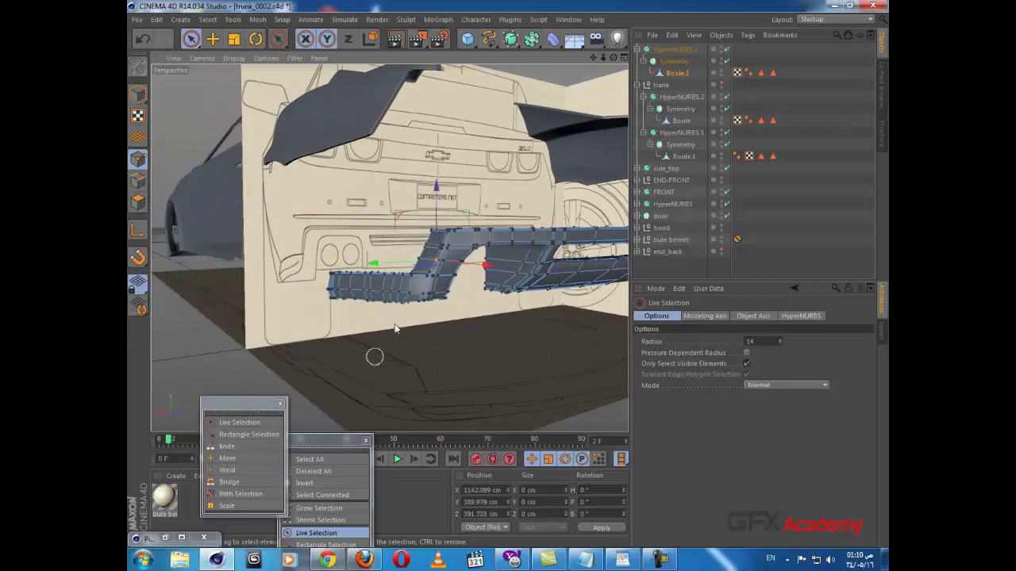
{"action": "left_click", "coordinate": [722, 83]}
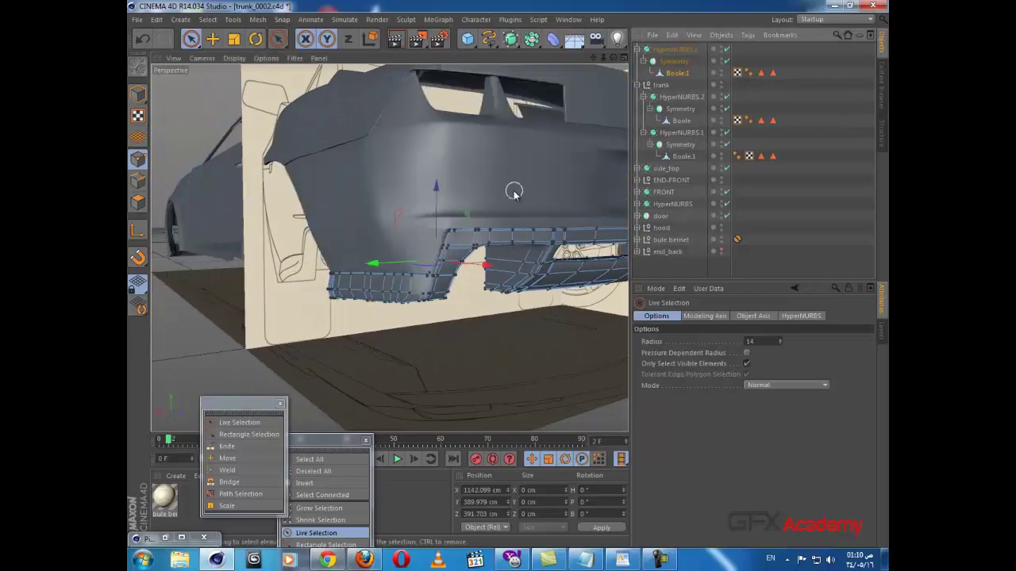
- Examine how the smoothed bumper meets the trunk body, including the joint from below and close up
{"action": "left_click_drag", "start_coordinate": [514, 194], "coordinate": [422, 172], "text": "alt"}
{"action": "left_click", "coordinate": [684, 50]}
{"action": "left_click_drag", "start_coordinate": [508, 200], "coordinate": [619, 135], "text": "alt"}
{"action": "left_click", "coordinate": [683, 75]}
{"action": "left_click_drag", "start_coordinate": [390, 250], "coordinate": [264, 337], "text": "alt"}
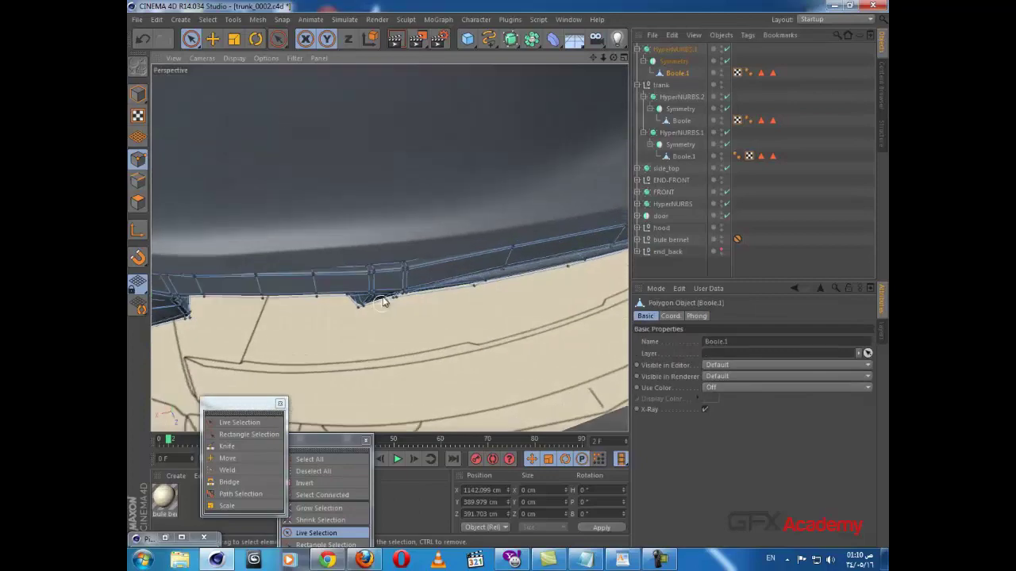
{"action": "scroll", "coordinate": [384, 300], "scroll_direction": "up", "scroll_amount": 6}
{"action": "left_click_drag", "start_coordinate": [396, 256], "coordinate": [356, 294], "text": "alt"}
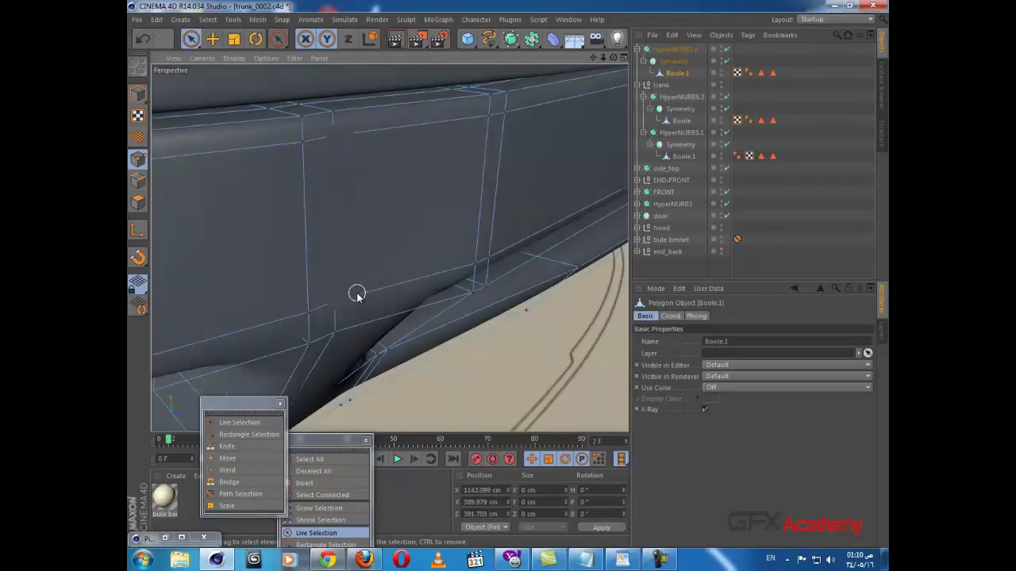
- Turn off the bumper's HyperNURBS and Symmetry, and shift the overlapping point pair near the cutout about 1 cm along X
{"action": "left_click", "coordinate": [725, 50]}
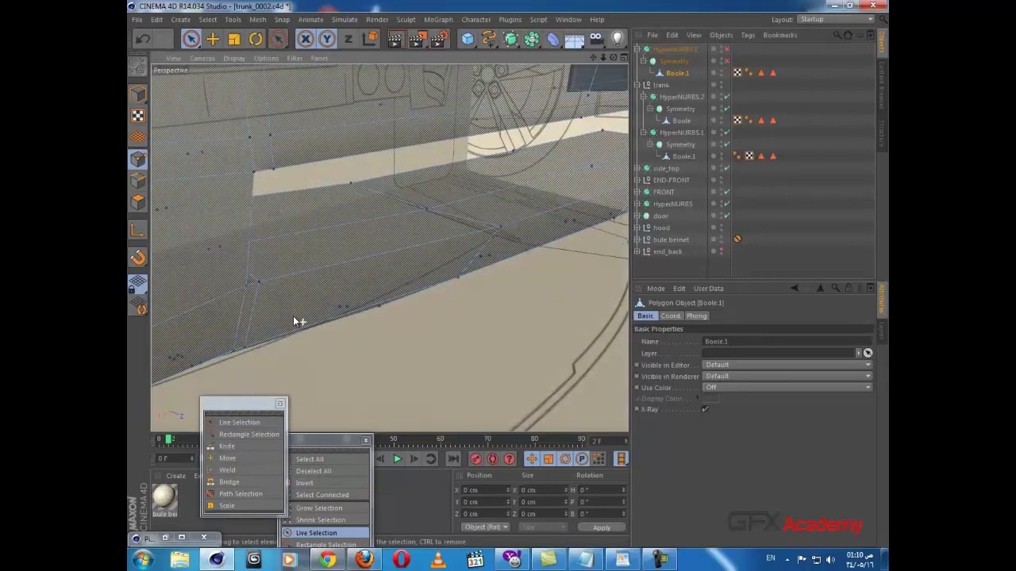
{"action": "left_click_drag", "start_coordinate": [293, 317], "coordinate": [271, 298], "text": "alt"}
{"action": "scroll", "coordinate": [298, 319], "scroll_direction": "down", "scroll_amount": 3}
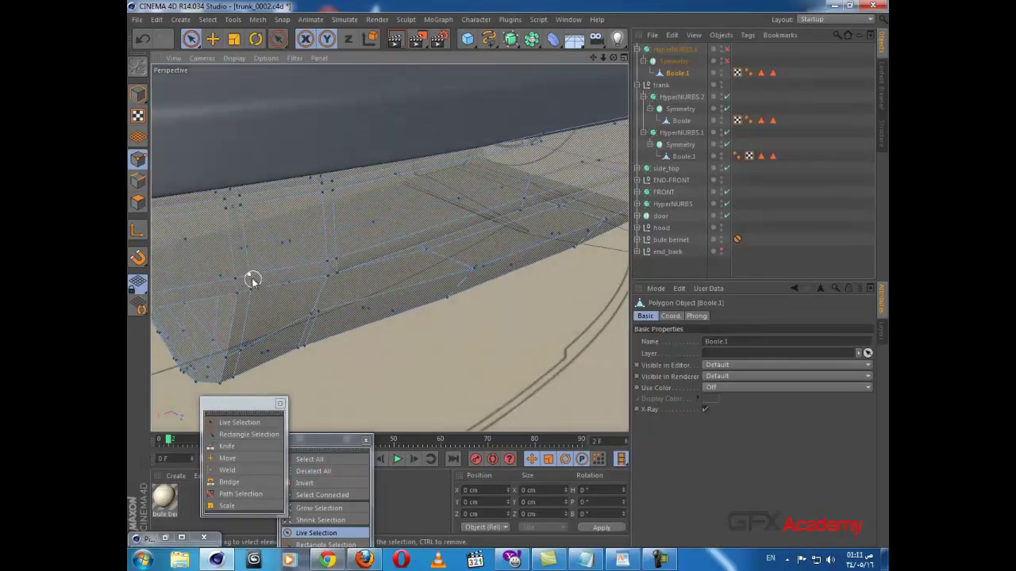
{"action": "left_click", "coordinate": [250, 289]}
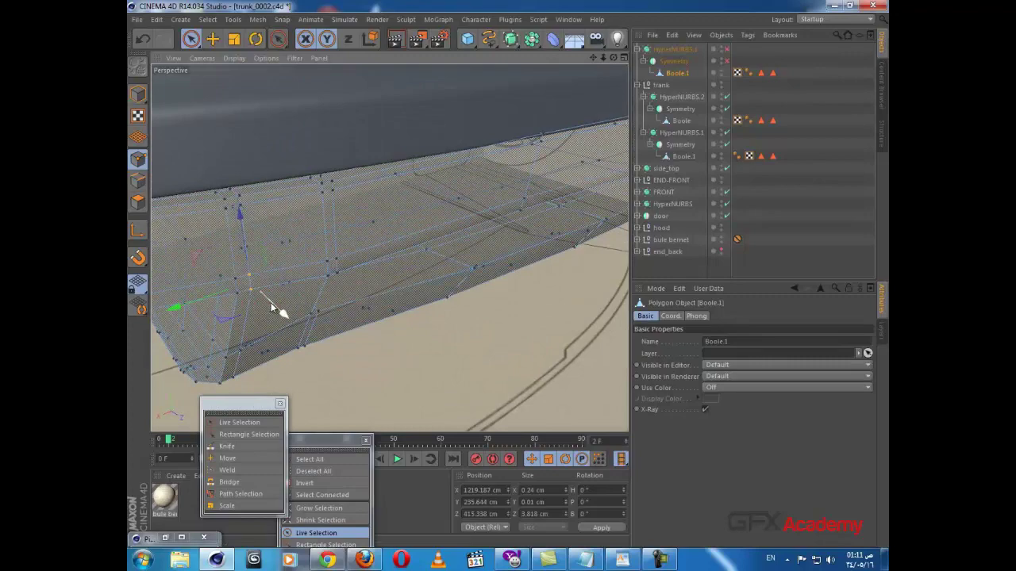
{"action": "left_click_drag", "start_coordinate": [274, 310], "coordinate": [275, 308]}
- Re-enable the bumper's Symmetry and examine the unsmoothed section between the exhaust cutout and the centre
{"action": "left_click_drag", "start_coordinate": [296, 297], "coordinate": [230, 279], "text": "alt"}
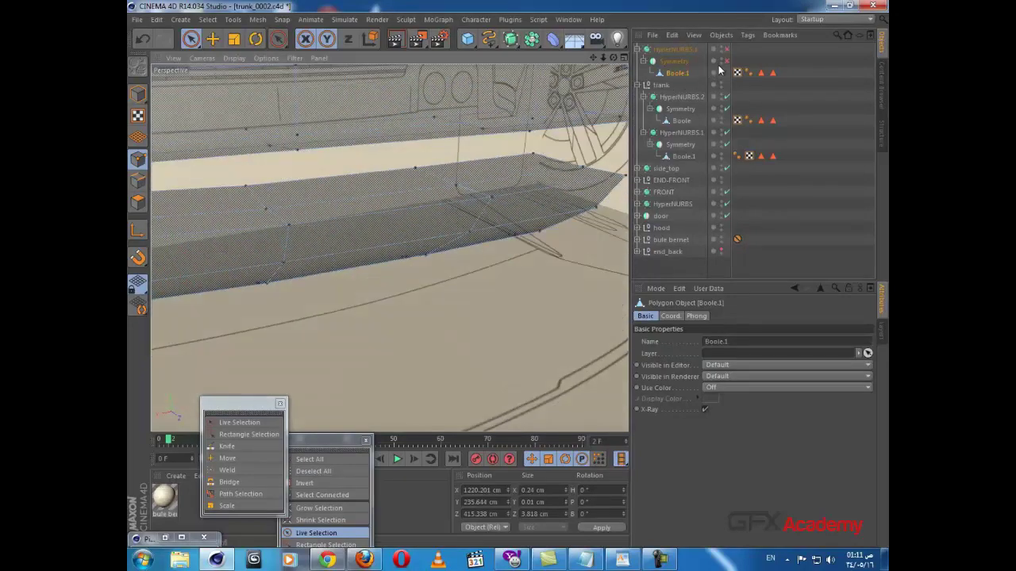
{"action": "left_click", "coordinate": [726, 61]}
{"action": "left_click_drag", "start_coordinate": [441, 198], "coordinate": [341, 205], "text": "alt"}
{"action": "scroll", "coordinate": [353, 271], "scroll_direction": "up", "scroll_amount": 2}
{"action": "left_click_drag", "start_coordinate": [375, 330], "coordinate": [371, 269], "text": "alt"}
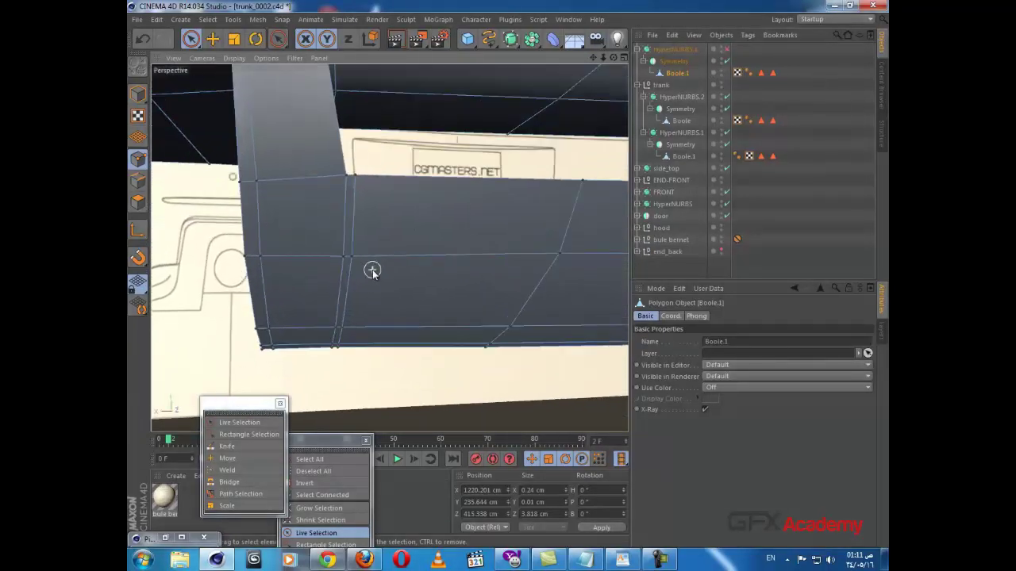
- With Symmetry off, cut two closely spaced vertical edge loops in the back view through the strip beside the exhaust cutout
{"action": "middle_click", "coordinate": [365, 284]}
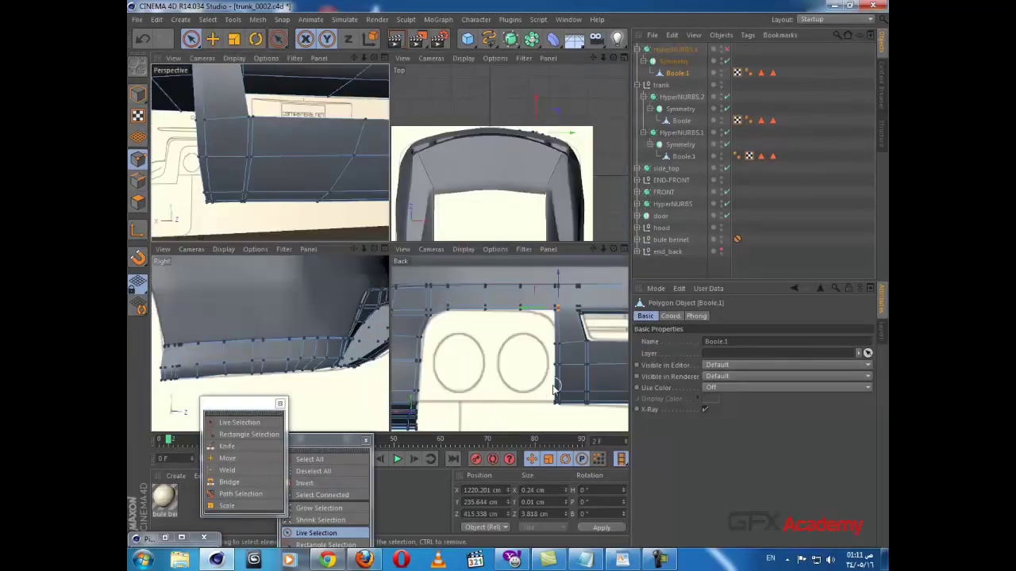
{"action": "middle_click_drag", "start_coordinate": [558, 362], "coordinate": [517, 366], "text": "alt"}
{"action": "left_click", "coordinate": [727, 61]}
{"action": "scroll", "coordinate": [517, 366], "scroll_direction": "up", "scroll_amount": 2}
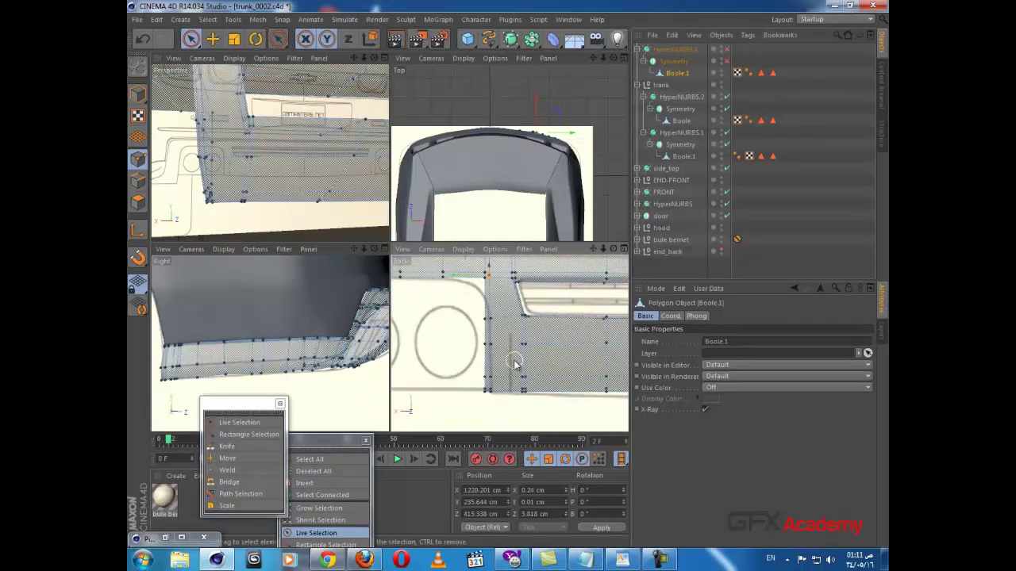
{"action": "key", "text": "k"}
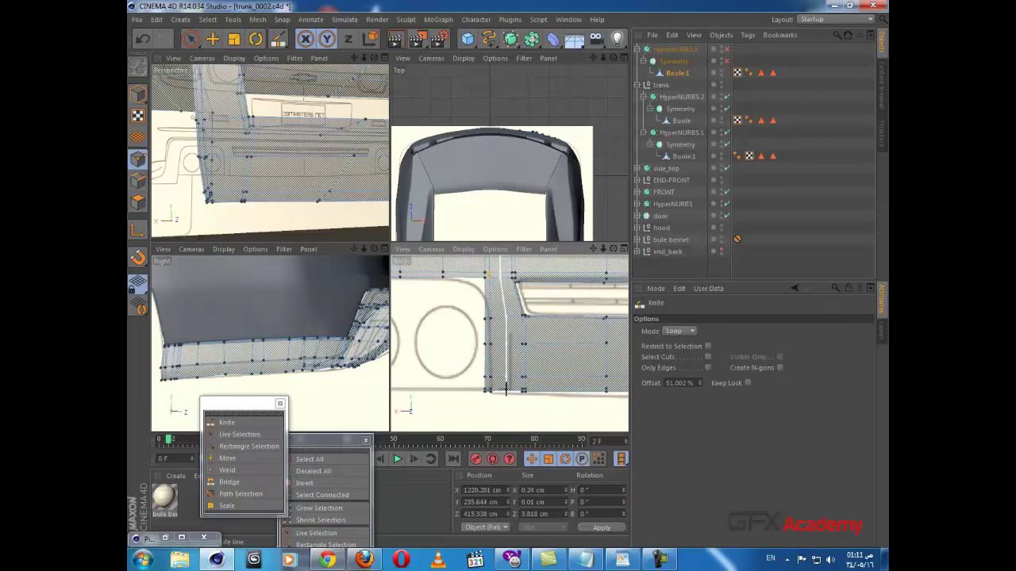
{"action": "scroll", "coordinate": [505, 390], "scroll_direction": "up", "scroll_amount": 2}
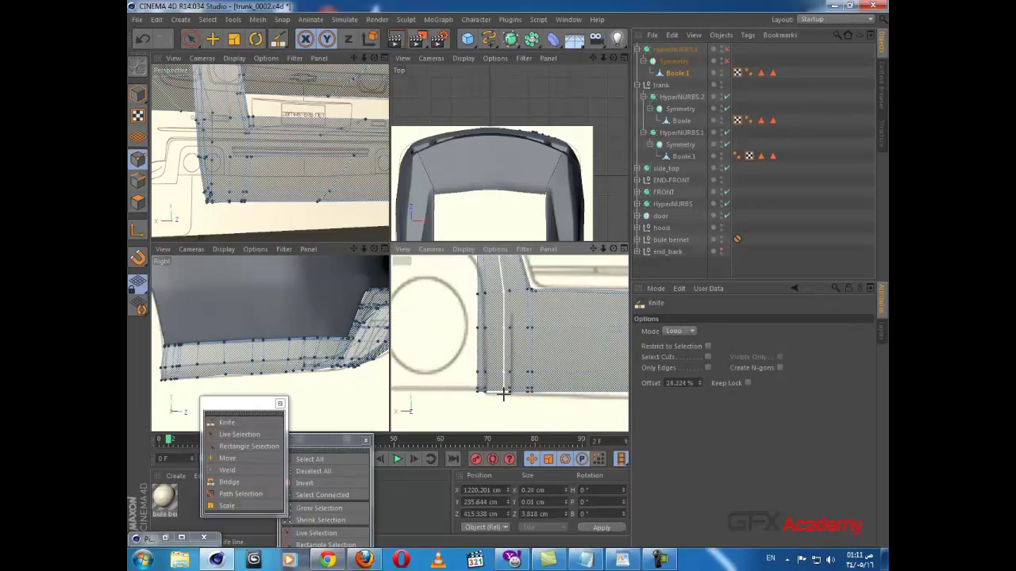
{"action": "scroll", "coordinate": [501, 395], "scroll_direction": "up", "scroll_amount": 1}
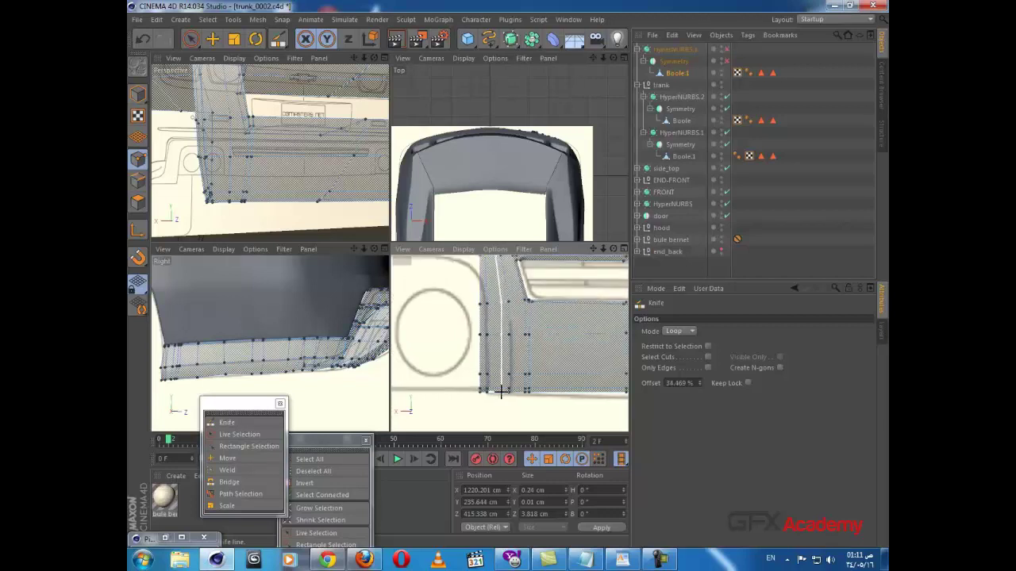
{"action": "scroll", "coordinate": [528, 383], "scroll_direction": "up", "scroll_amount": 2}
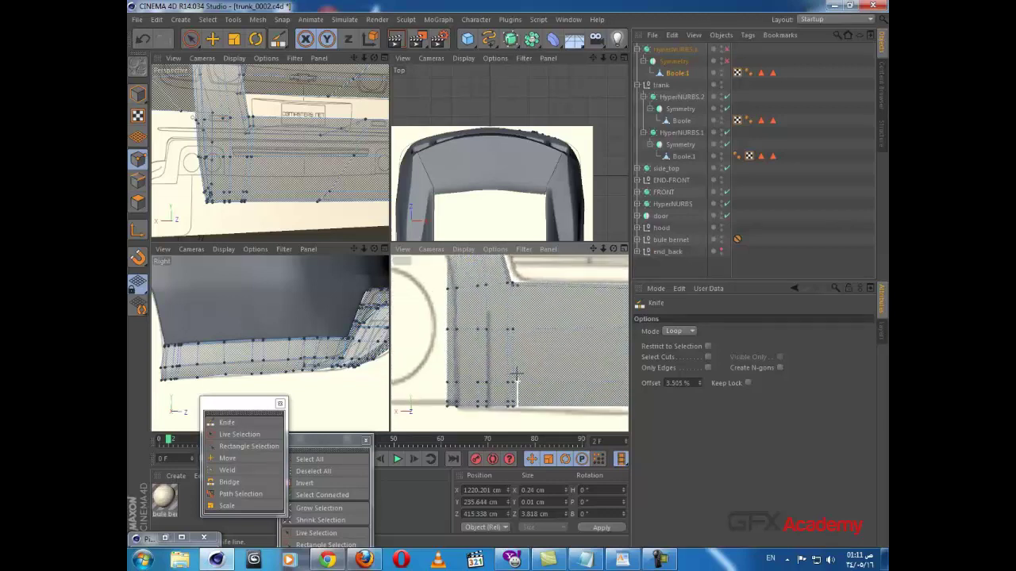
- Select the lower points of the new edge loop and push them inward about 9 cm along X
{"action": "left_click_drag", "start_coordinate": [191, 39], "coordinate": [242, 74]}
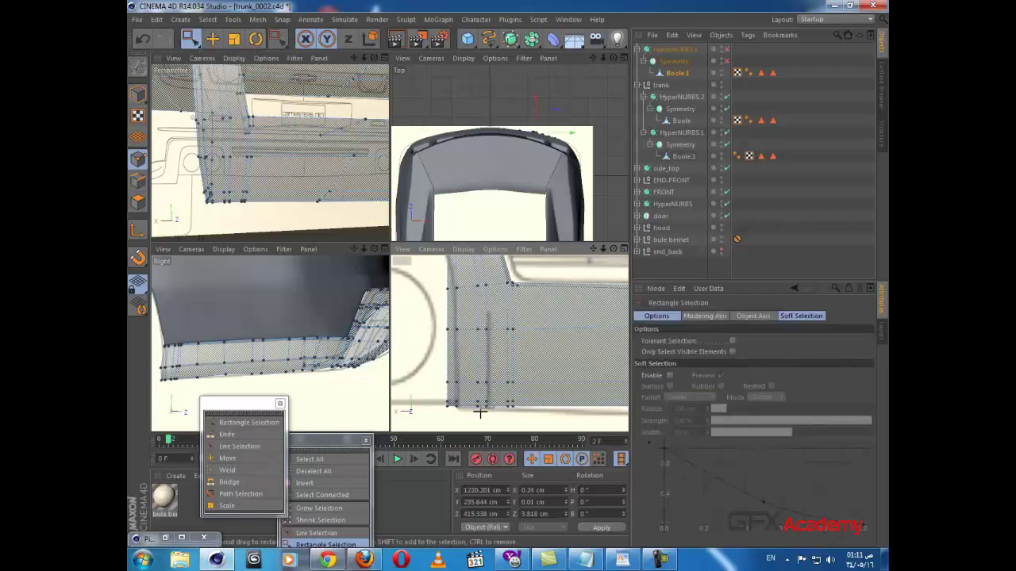
{"action": "left_click_drag", "start_coordinate": [482, 419], "coordinate": [480, 420]}
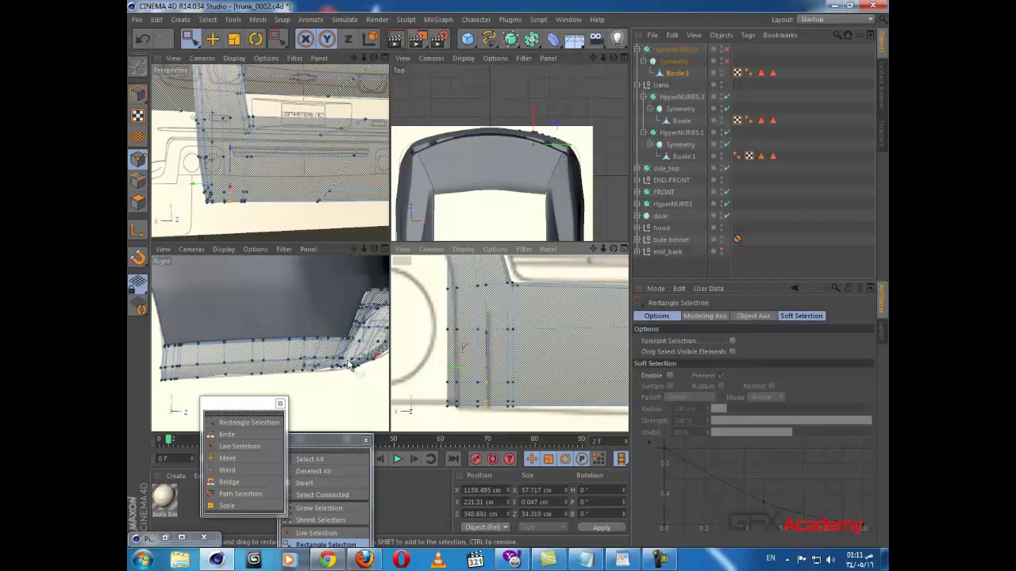
{"action": "middle_click_drag", "start_coordinate": [353, 371], "coordinate": [324, 367], "text": "alt"}
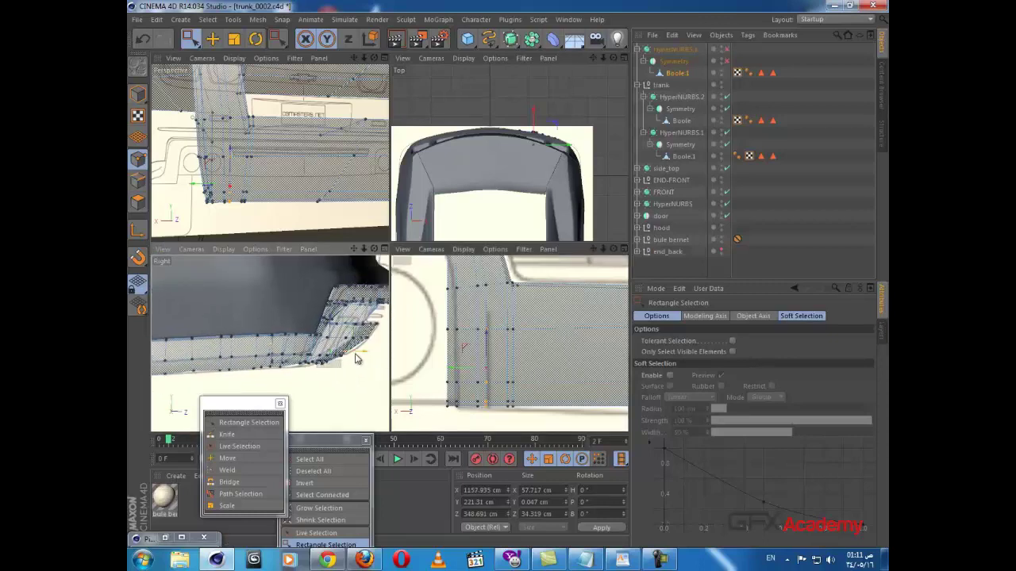
{"action": "left_click_drag", "start_coordinate": [350, 355], "coordinate": [349, 354]}
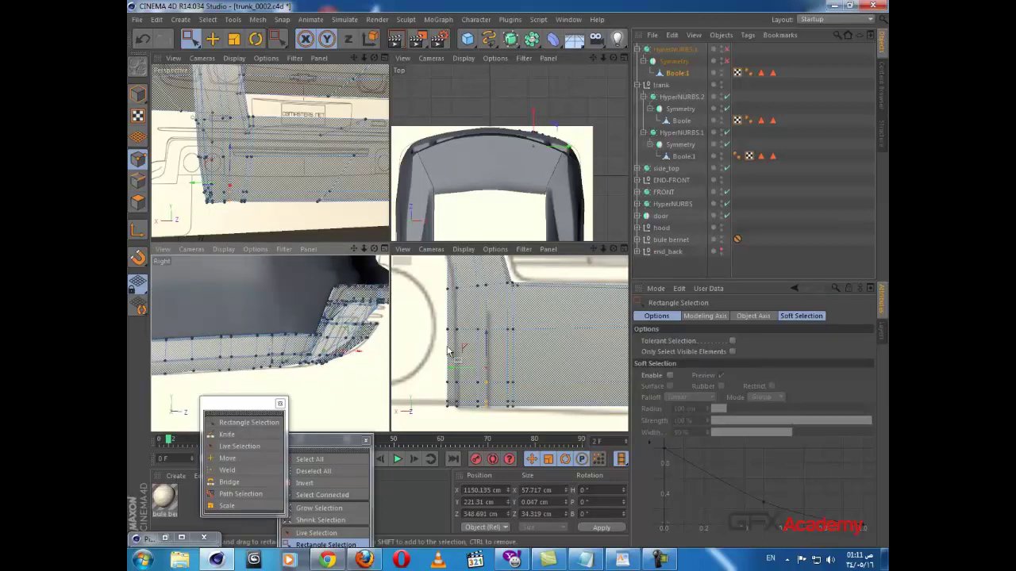
- Weld the doubled points where the two new edge loops meet the bumper's upper band beside the cutout
{"action": "mouse_move", "coordinate": [494, 336]}
{"action": "middle_mouse_down", "text": "alt"}
{"action": "mouse_move", "coordinate": [476, 396]}
{"action": "mouse_move", "coordinate": [516, 328]}
{"action": "mouse_move", "coordinate": [497, 380]}
{"action": "middle_mouse_up", "text": "alt"}
{"action": "scroll", "coordinate": [488, 390], "scroll_direction": "down", "scroll_amount": 2}
{"action": "scroll", "coordinate": [516, 328], "scroll_direction": "up", "scroll_amount": 2}
{"action": "scroll", "coordinate": [489, 371], "scroll_direction": "up", "scroll_amount": 1}
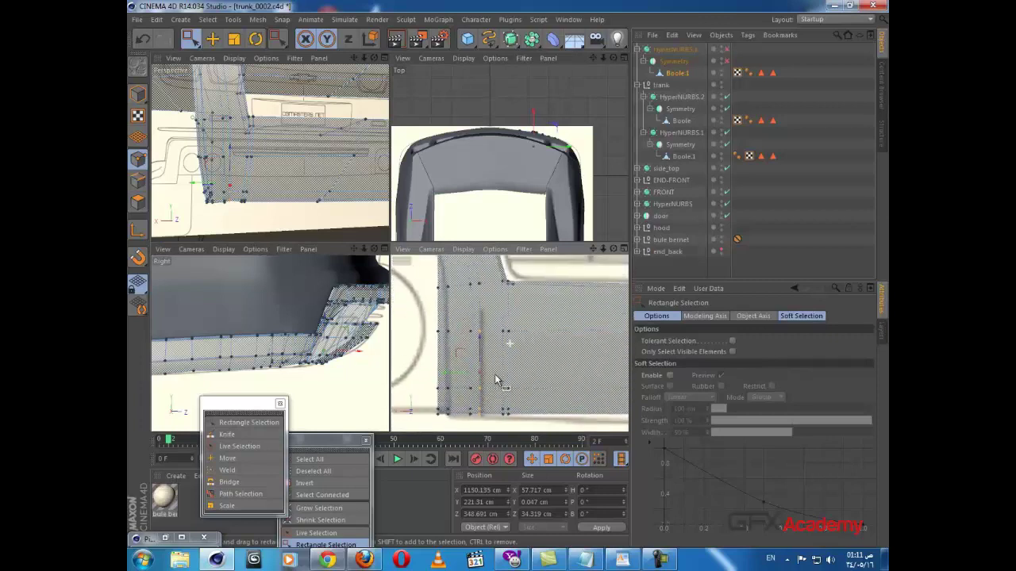
{"action": "middle_click_drag", "start_coordinate": [489, 317], "coordinate": [507, 412], "text": "alt"}
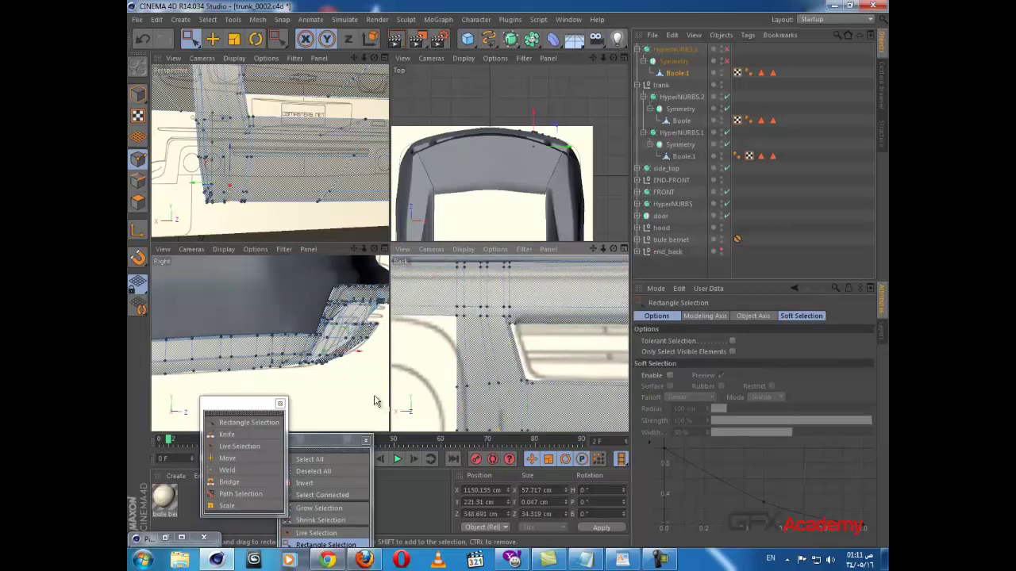
{"action": "left_click", "coordinate": [227, 470]}
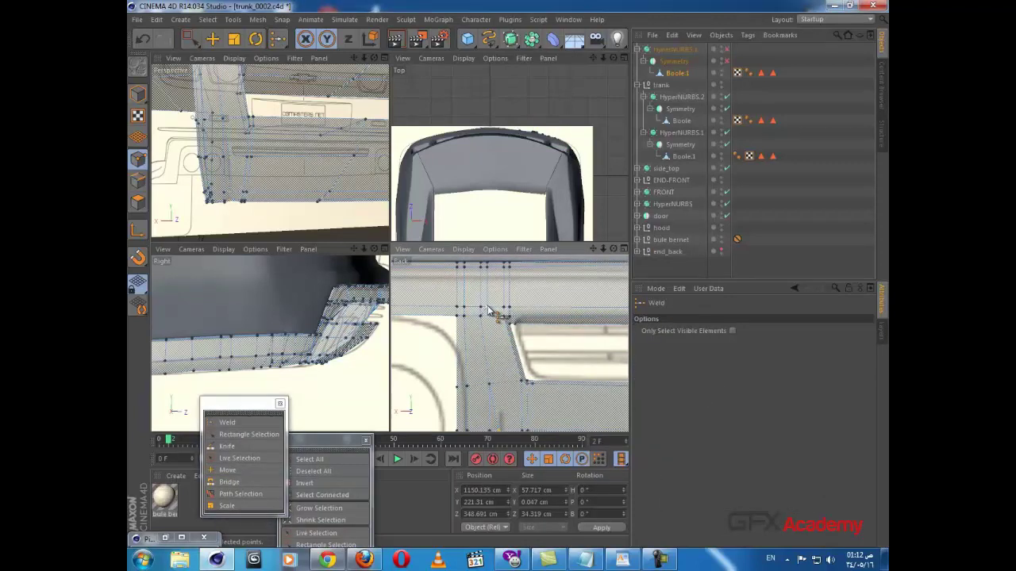
{"action": "left_click_drag", "start_coordinate": [487, 307], "coordinate": [480, 307]}
{"action": "middle_click_drag", "start_coordinate": [491, 283], "coordinate": [500, 342], "text": "alt"}
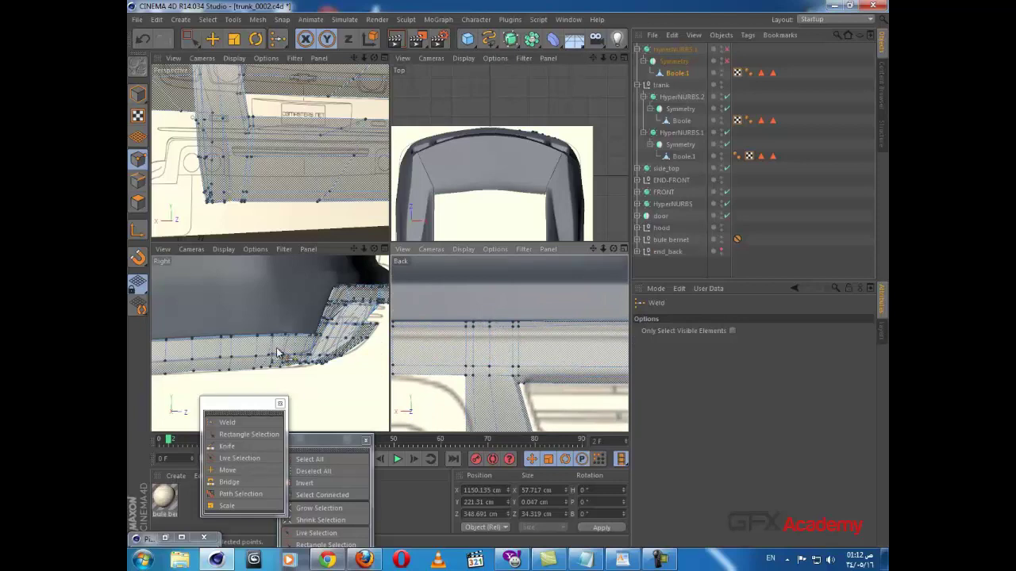
- Hide the trunk group and turn the bumper's Symmetry and HyperNURBS back on
{"action": "double_click", "coordinate": [721, 83]}
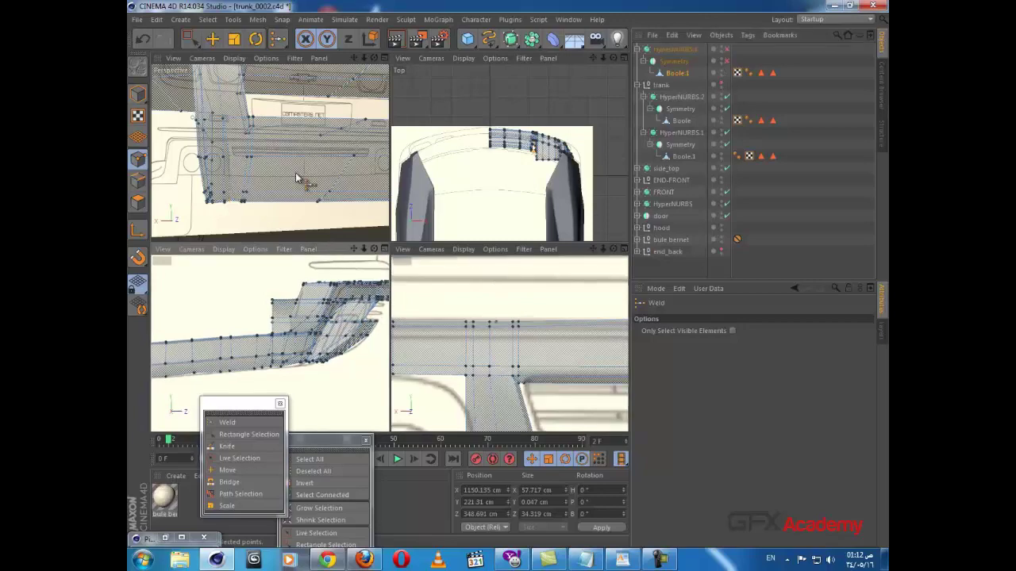
{"action": "left_click_drag", "start_coordinate": [305, 159], "coordinate": [318, 116], "text": "alt"}
{"action": "middle_click", "coordinate": [305, 143]}
{"action": "left_click_drag", "start_coordinate": [316, 183], "coordinate": [419, 304], "text": "alt"}
{"action": "left_click_drag", "start_coordinate": [407, 184], "coordinate": [425, 194], "text": "alt"}
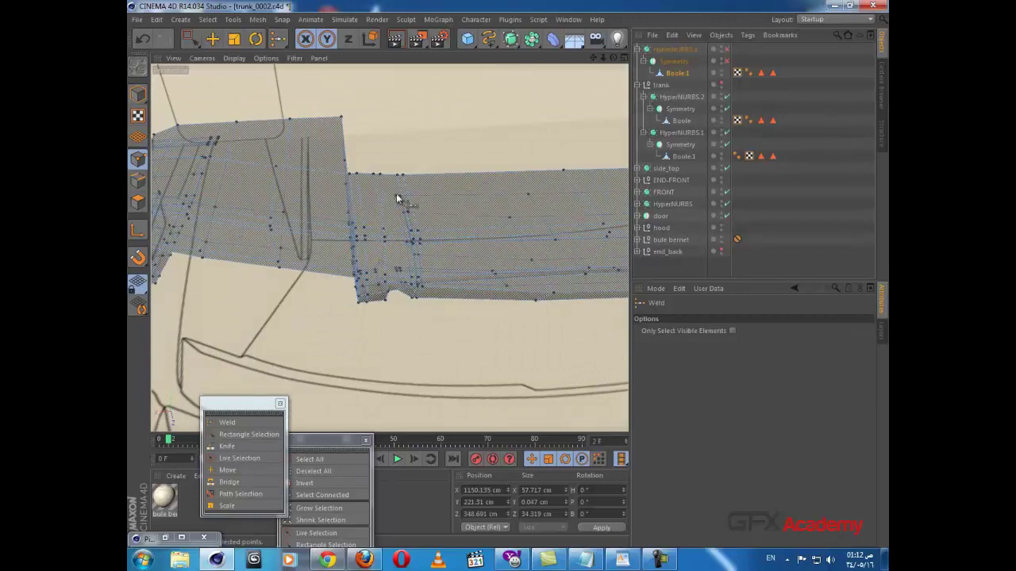
{"action": "left_click", "coordinate": [725, 61]}
{"action": "left_click_drag", "start_coordinate": [456, 200], "coordinate": [439, 109], "text": "alt"}
{"action": "middle_click_drag", "start_coordinate": [472, 170], "coordinate": [470, 127], "text": "alt"}
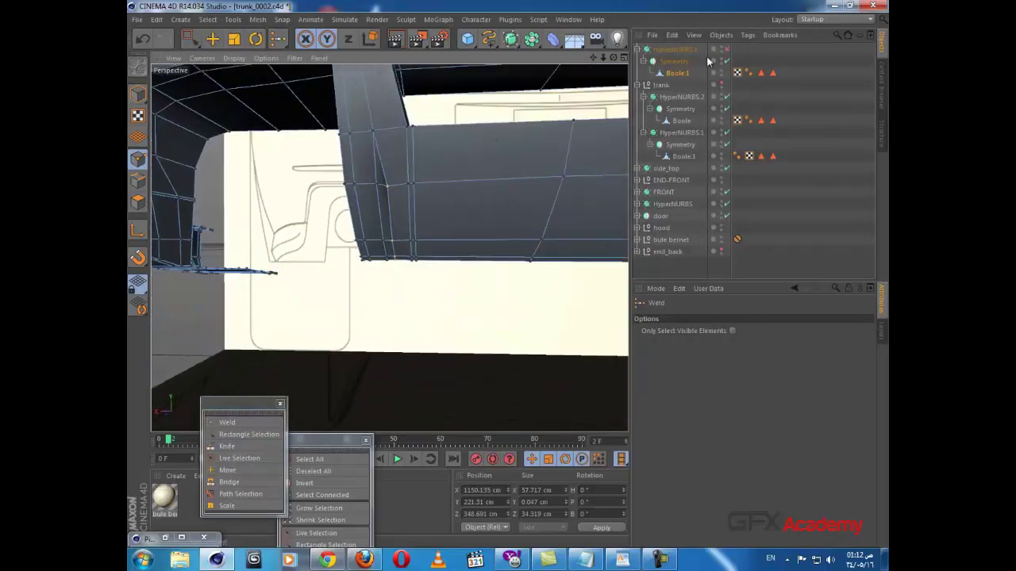
{"action": "left_click", "coordinate": [726, 51]}
{"action": "left_click_drag", "start_coordinate": [489, 159], "coordinate": [497, 211], "text": "alt"}
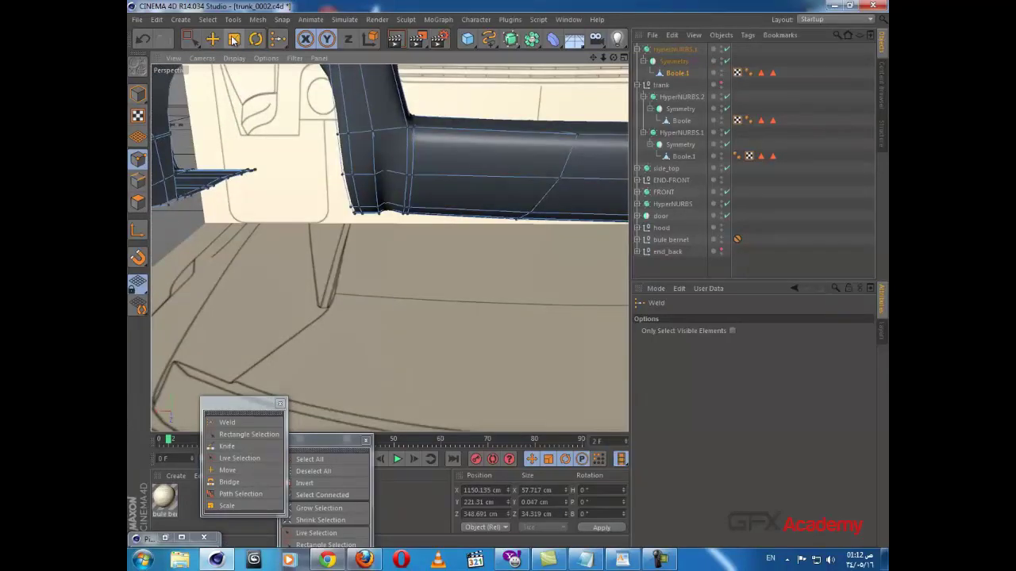
- Select the point pair at the lower corner between the exhaust strip and the centre section, and shift it to about 1182.9 cm in X
{"action": "left_click", "coordinate": [191, 38]}
{"action": "left_click_drag", "start_coordinate": [395, 200], "coordinate": [387, 231]}
{"action": "left_click_drag", "start_coordinate": [431, 199], "coordinate": [414, 231]}
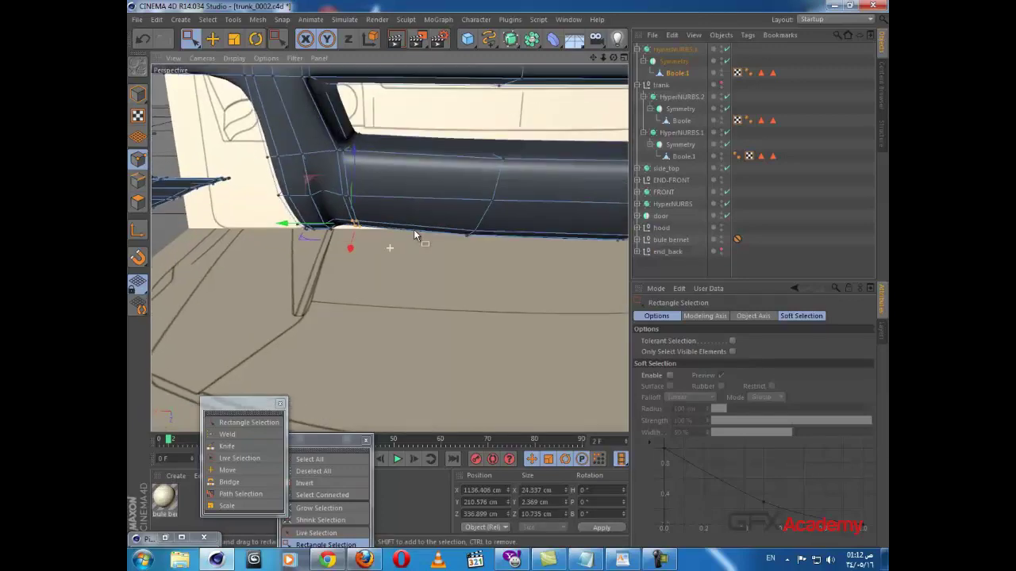
{"action": "left_click", "coordinate": [343, 198]}
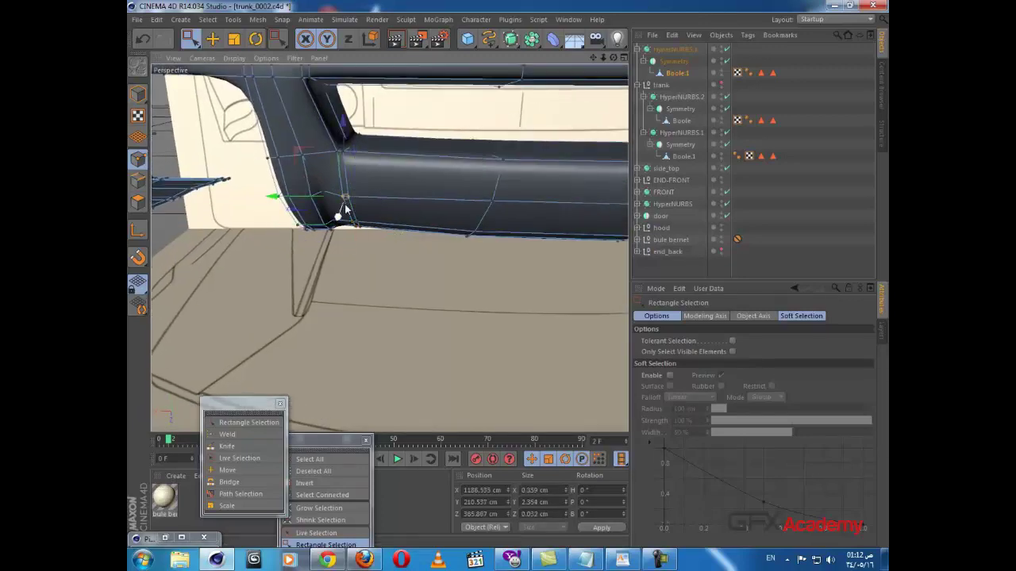
{"action": "left_click_drag", "start_coordinate": [335, 213], "coordinate": [485, 246]}
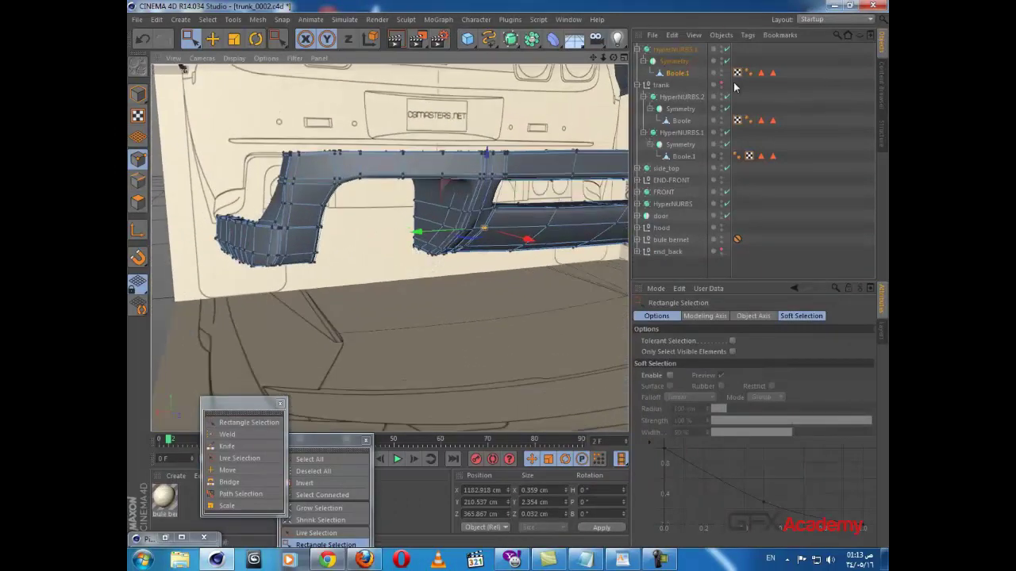
- Deselect the bumper mesh by selecting its HyperNURBS, and examine the smoothed bumper and the car's front grille
{"action": "left_click", "coordinate": [681, 50]}
{"action": "left_click_drag", "start_coordinate": [491, 203], "coordinate": [383, 237], "text": "alt"}
{"action": "right_click_drag", "start_coordinate": [471, 208], "coordinate": [655, 173], "text": "alt"}
{"action": "scroll", "coordinate": [437, 154], "scroll_direction": "down", "scroll_amount": 4}
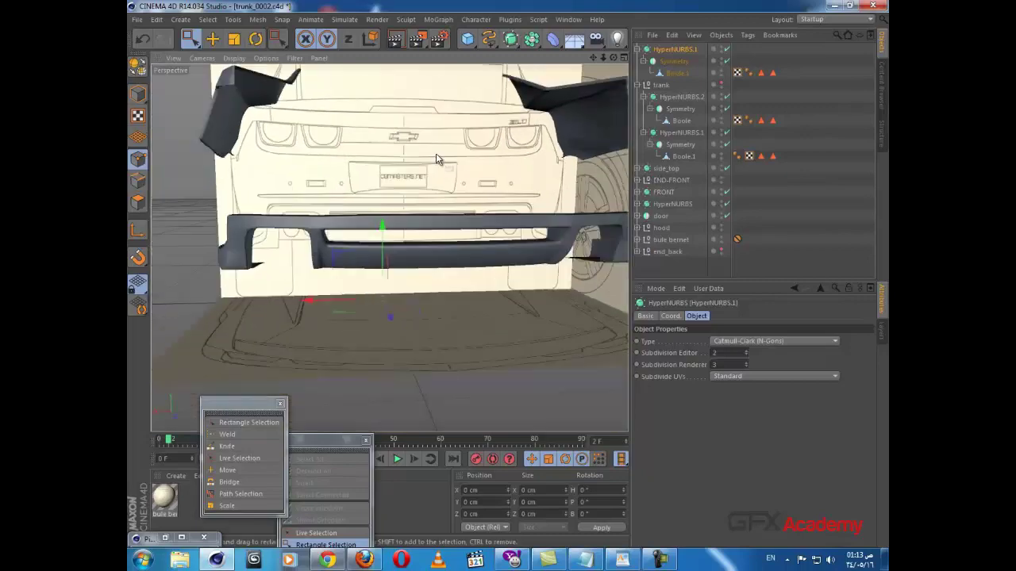
{"action": "left_click_drag", "start_coordinate": [365, 176], "coordinate": [254, 238], "text": "alt"}
{"action": "middle_click_drag", "start_coordinate": [254, 234], "coordinate": [308, 237], "text": "alt"}
{"action": "scroll", "coordinate": [307, 235], "scroll_direction": "up", "scroll_amount": 4}
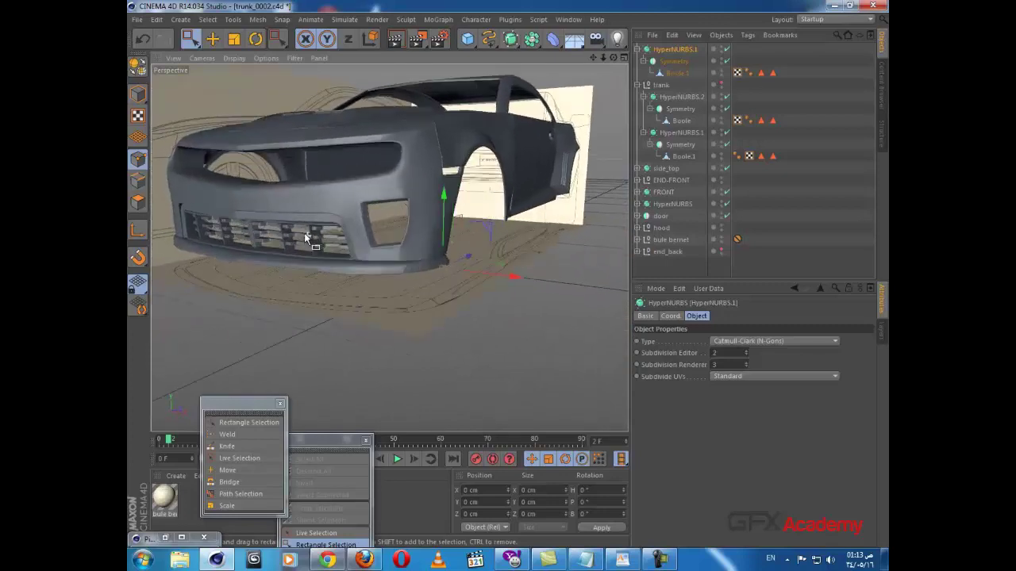
- Copy the Symmetry.2 grille part from the END-FRONT group to the top level of the object hierarchy
{"action": "left_click", "coordinate": [637, 181]}
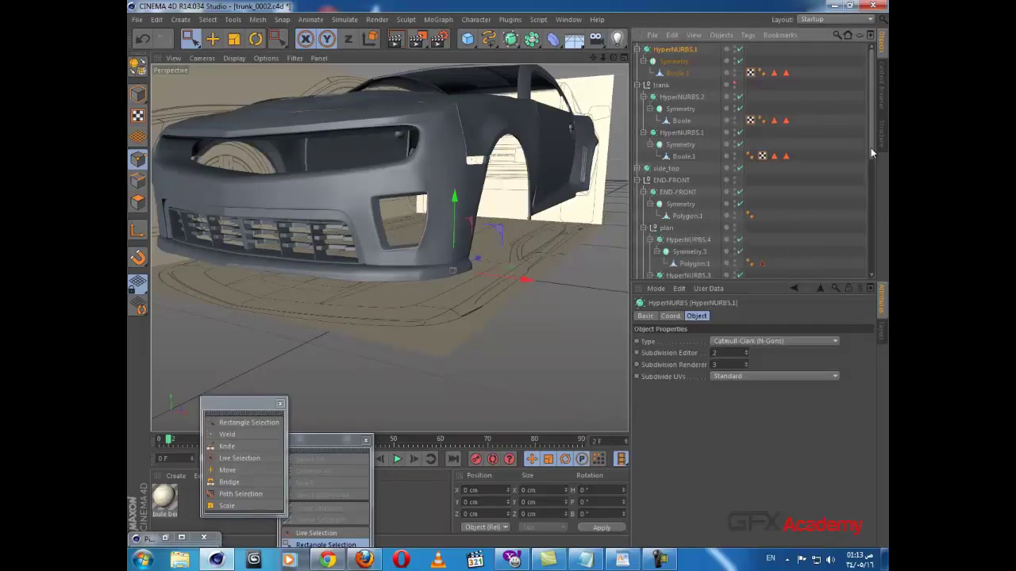
{"action": "left_click_drag", "start_coordinate": [871, 148], "coordinate": [872, 169]}
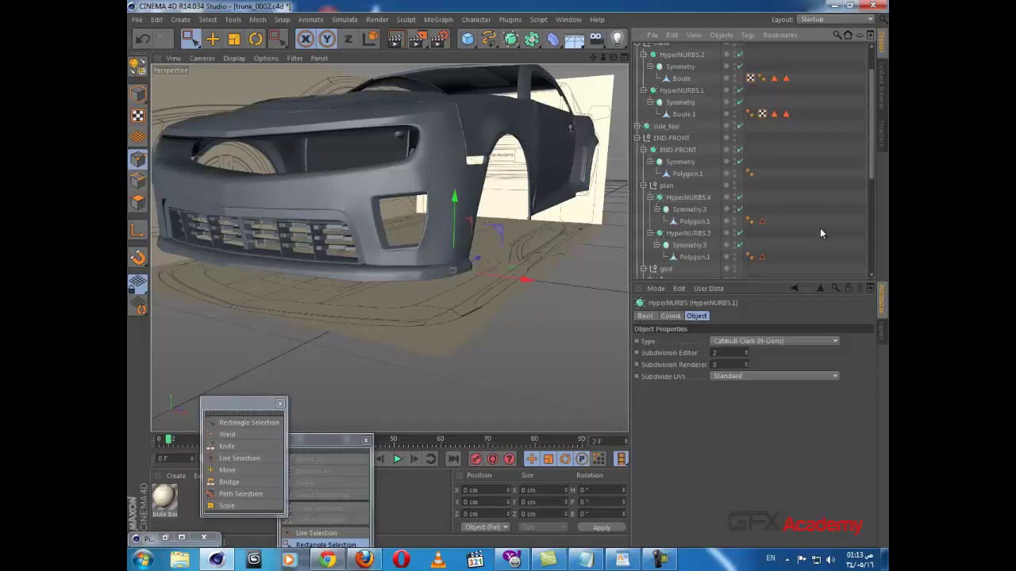
{"action": "left_click_drag", "start_coordinate": [871, 159], "coordinate": [871, 185]}
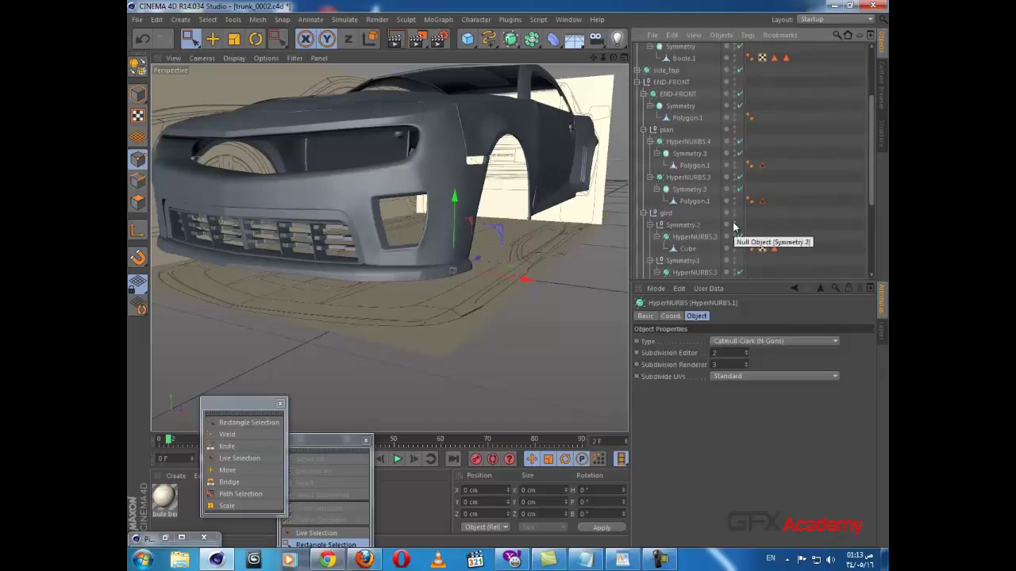
{"action": "left_click", "coordinate": [650, 226]}
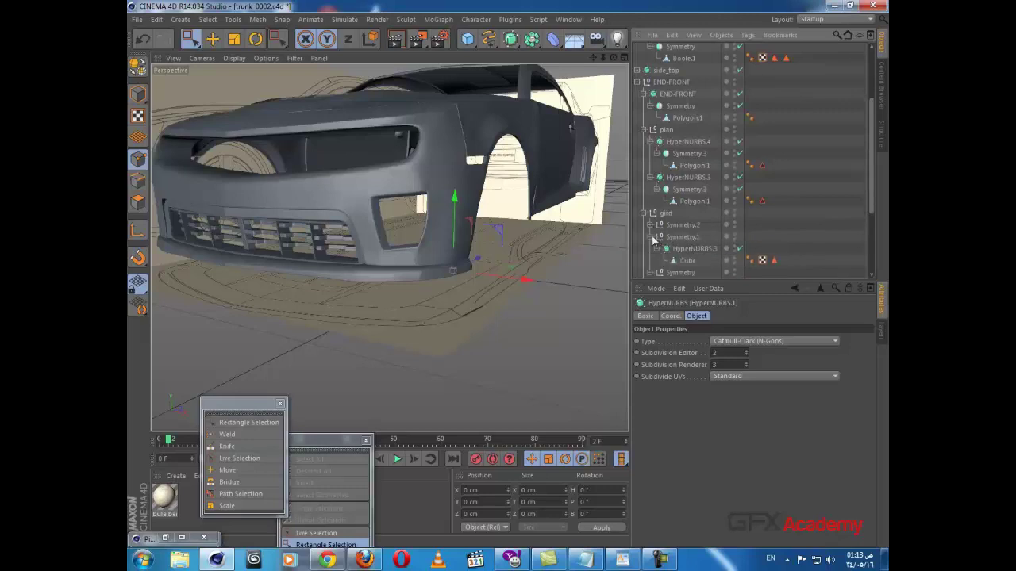
{"action": "left_click", "coordinate": [691, 226]}
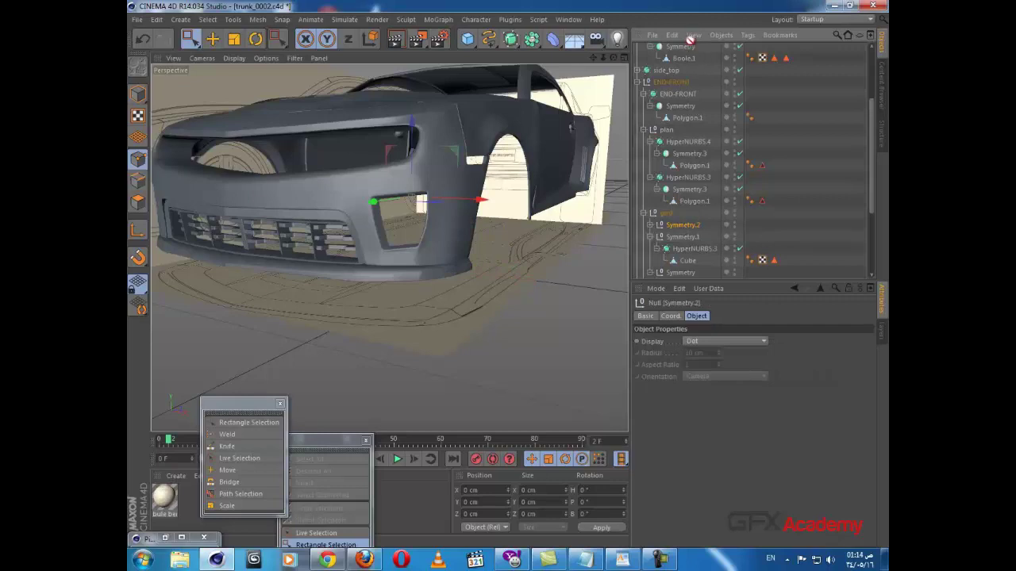
{"action": "scroll", "coordinate": [702, 55], "scroll_direction": "up", "scroll_amount": 4}
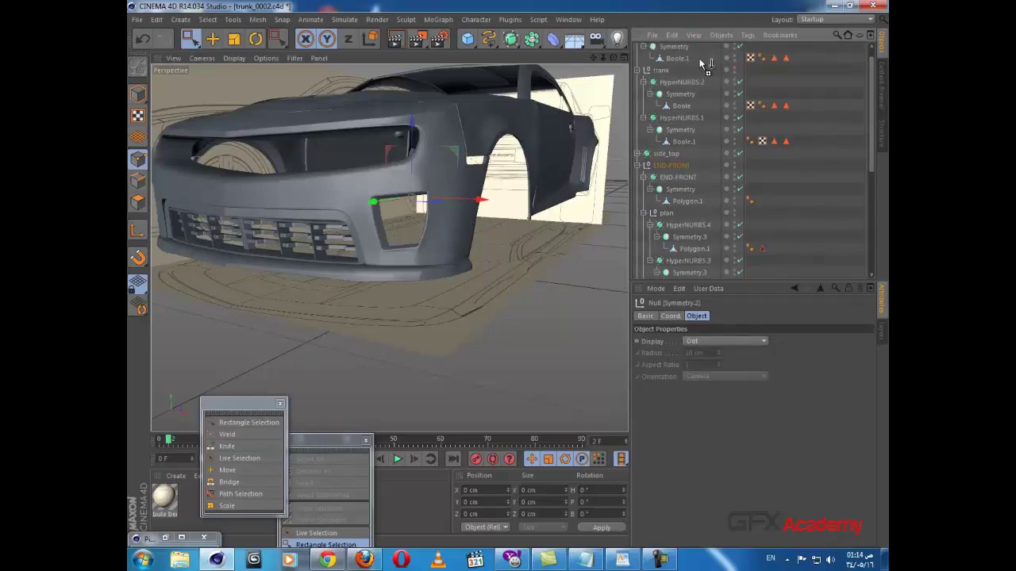
{"action": "scroll", "coordinate": [689, 47], "scroll_direction": "up", "scroll_amount": 1}
{"action": "mouse_move", "coordinate": [687, 42]}
{"action": "left_mouse_down"}
{"action": "mouse_move", "coordinate": [702, 89]}
{"action": "mouse_move", "coordinate": [679, 27]}
{"action": "left_mouse_up"}
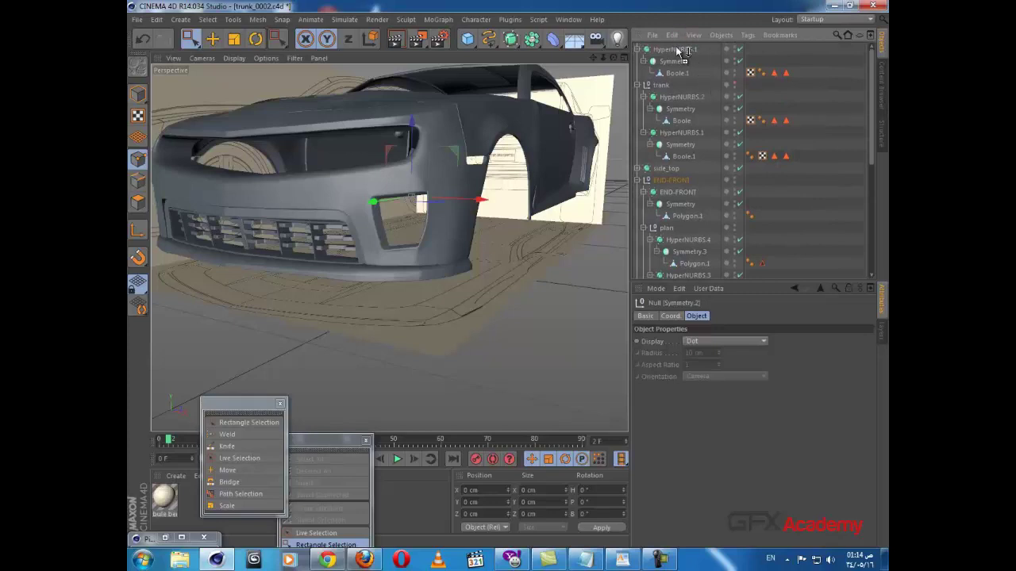
{"action": "scroll", "coordinate": [675, 49], "scroll_direction": "up", "scroll_amount": 1}
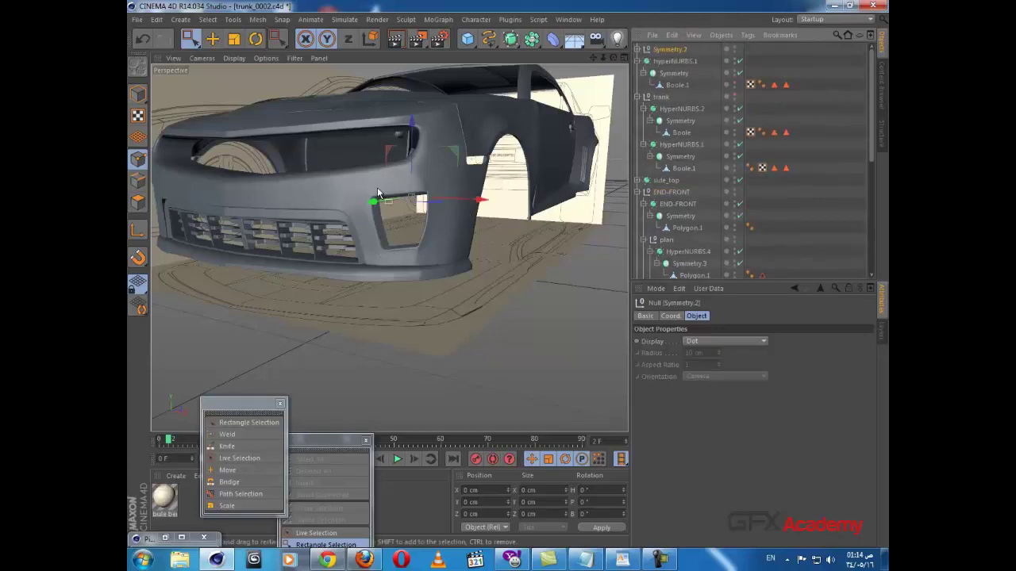
- Move the Symmetry.2 grille part along the car's length until it sits behind the rear bumper
{"action": "key", "text": "e"}
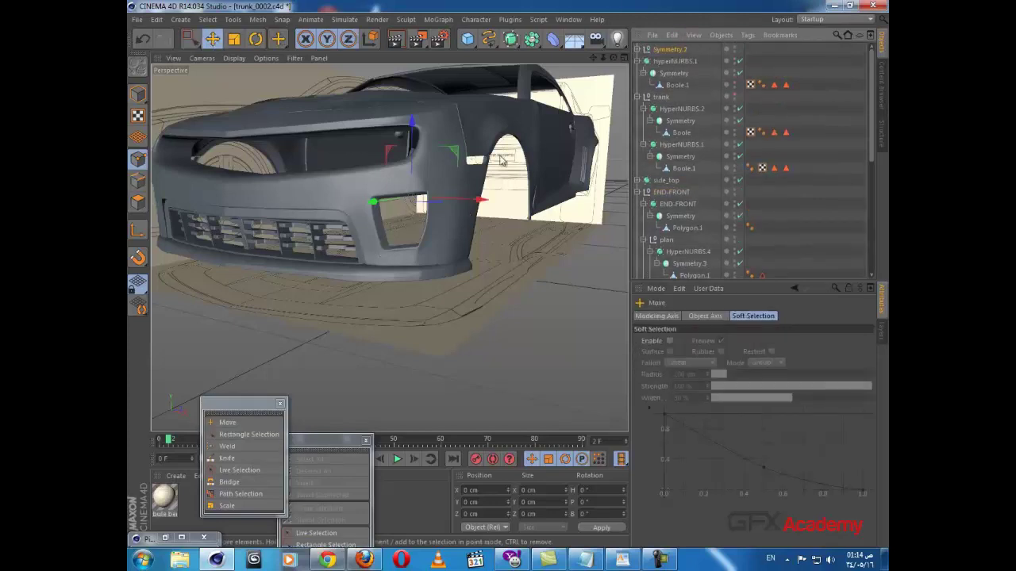
{"action": "left_click_drag", "start_coordinate": [388, 203], "coordinate": [287, 237]}
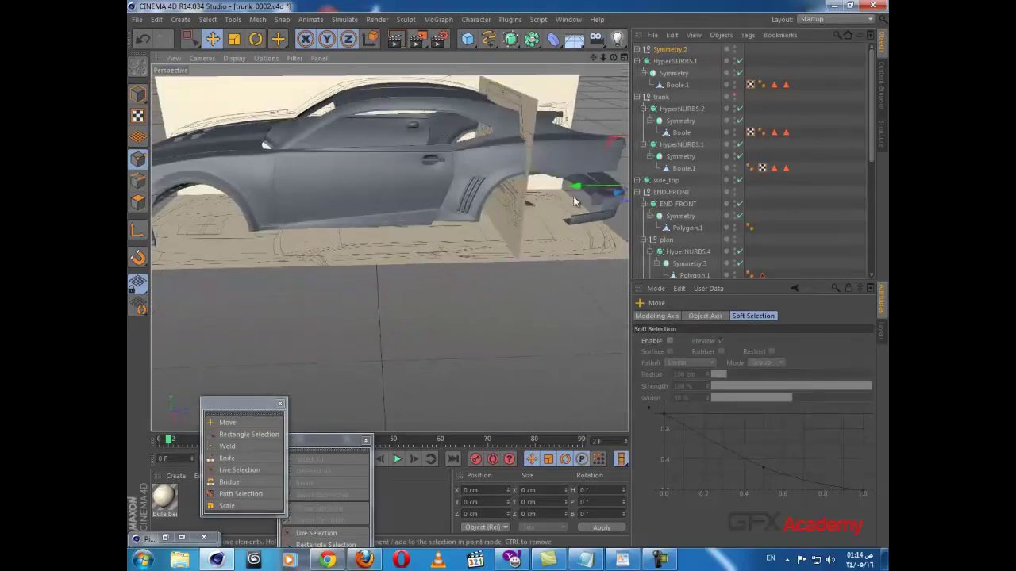
{"action": "left_click_drag", "start_coordinate": [577, 187], "coordinate": [631, 188]}
{"action": "left_click_drag", "start_coordinate": [509, 274], "coordinate": [421, 218], "text": "alt"}
{"action": "left_click_drag", "start_coordinate": [494, 236], "coordinate": [532, 232]}
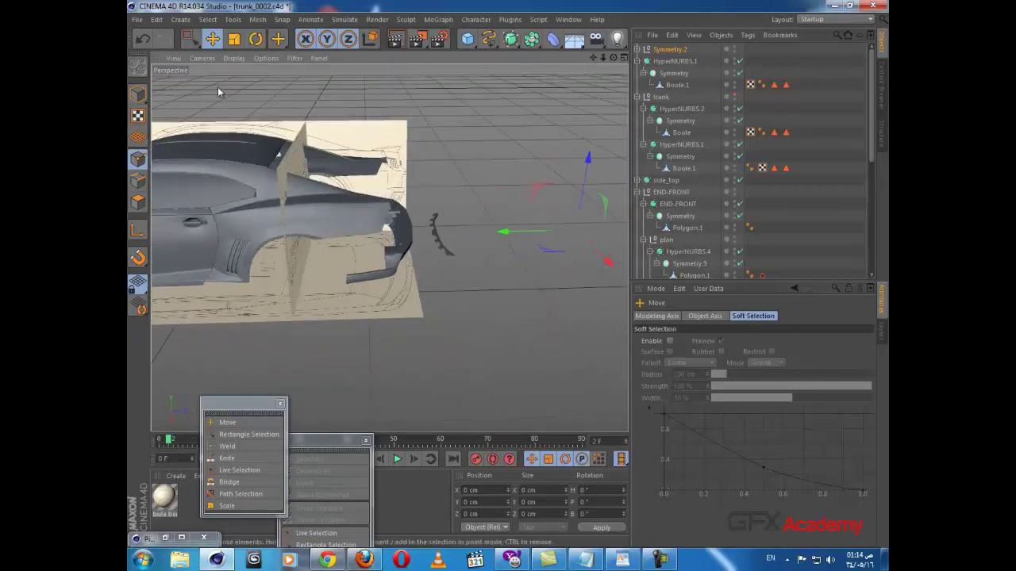
- Try to center the axis of the Symmetry.2 null on its grille geometry
{"action": "left_click", "coordinate": [256, 22]}
{"action": "mouse_move", "coordinate": [278, 130]}
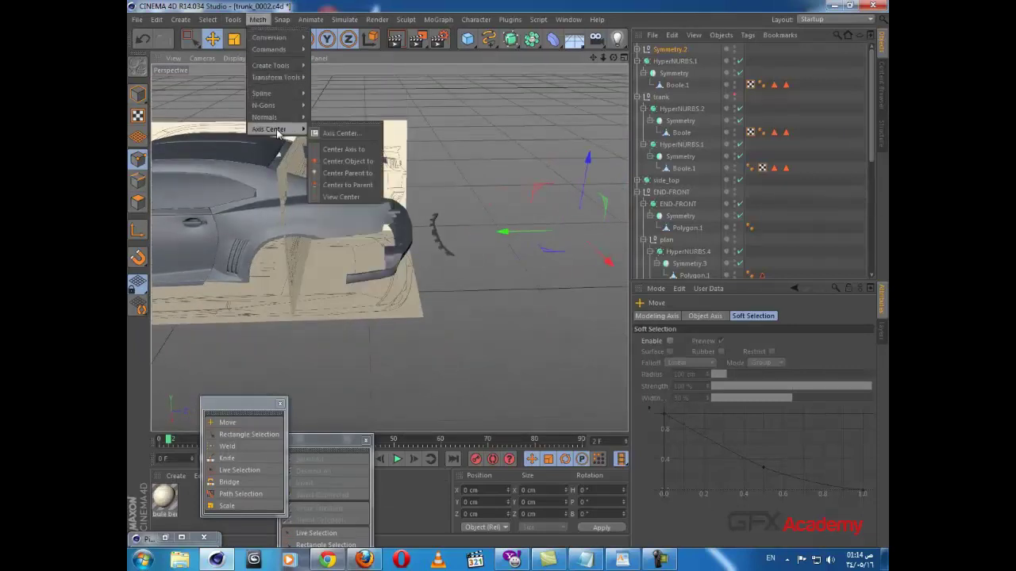
{"action": "left_click", "coordinate": [350, 152]}
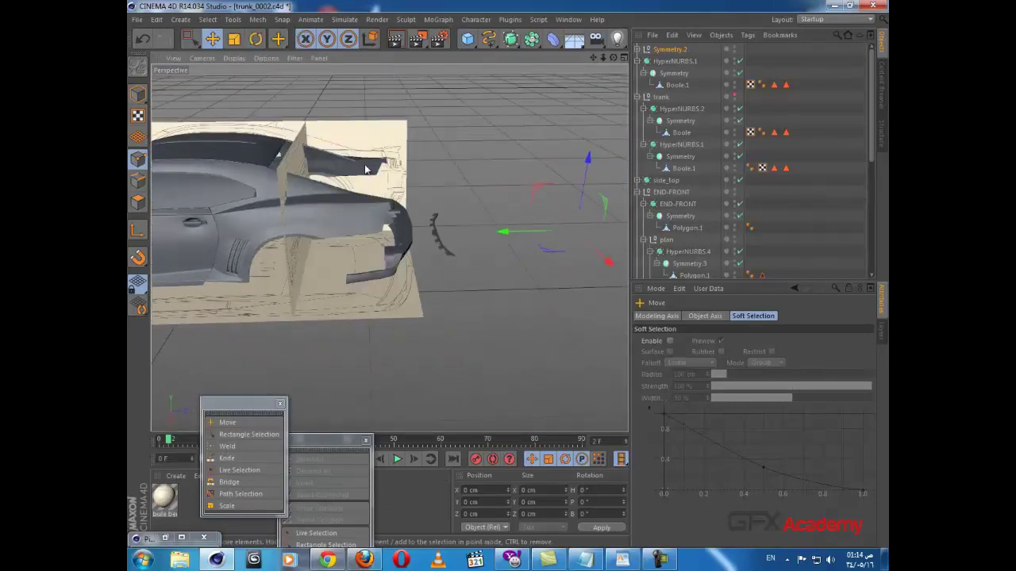
{"action": "left_click", "coordinate": [258, 20]}
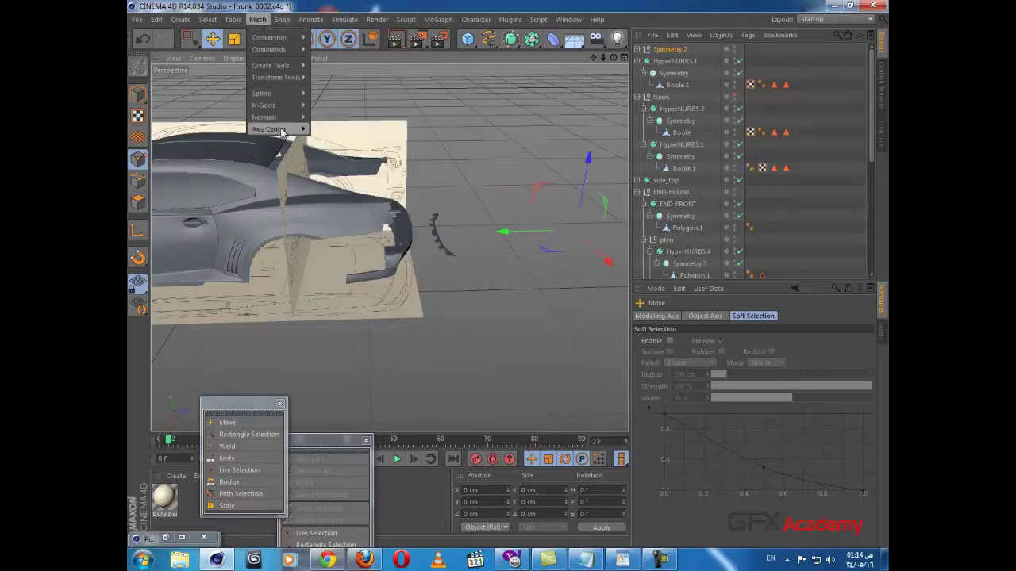
{"action": "mouse_move", "coordinate": [282, 129]}
{"action": "left_click", "coordinate": [354, 150]}
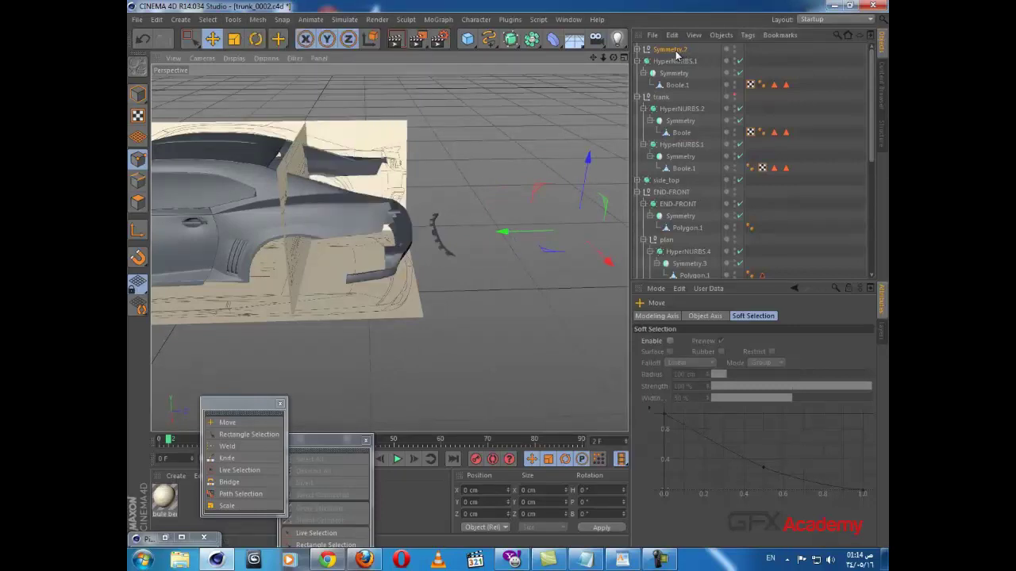
- Take HyperNURBS.3 out of the Symmetry.2 null and delete the empty null
{"action": "left_click", "coordinate": [636, 49]}
{"action": "left_click", "coordinate": [676, 62]}
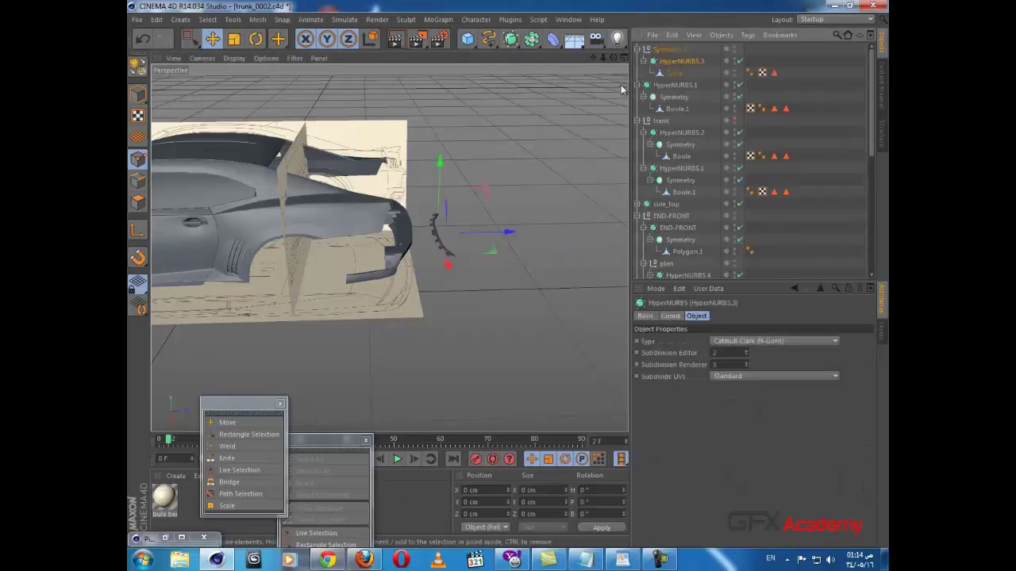
{"action": "left_click", "coordinate": [676, 51]}
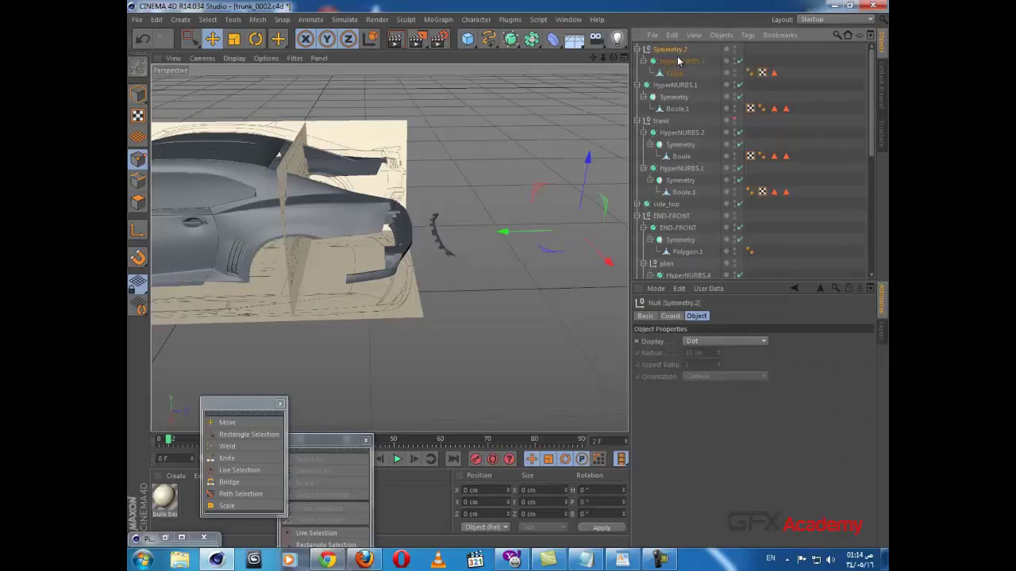
{"action": "left_click_drag", "start_coordinate": [679, 61], "coordinate": [674, 47]}
{"action": "left_click", "coordinate": [671, 74]}
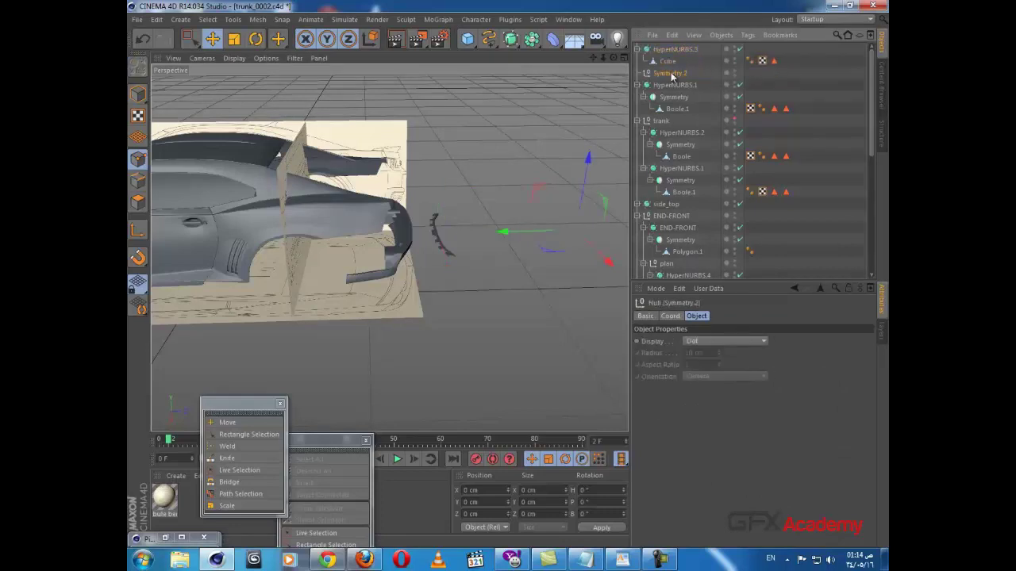
{"action": "key", "text": "Delete"}
- Rotate HyperNURBS.3 so the grille part lies along the rear bumper's opening
{"action": "left_click", "coordinate": [671, 51]}
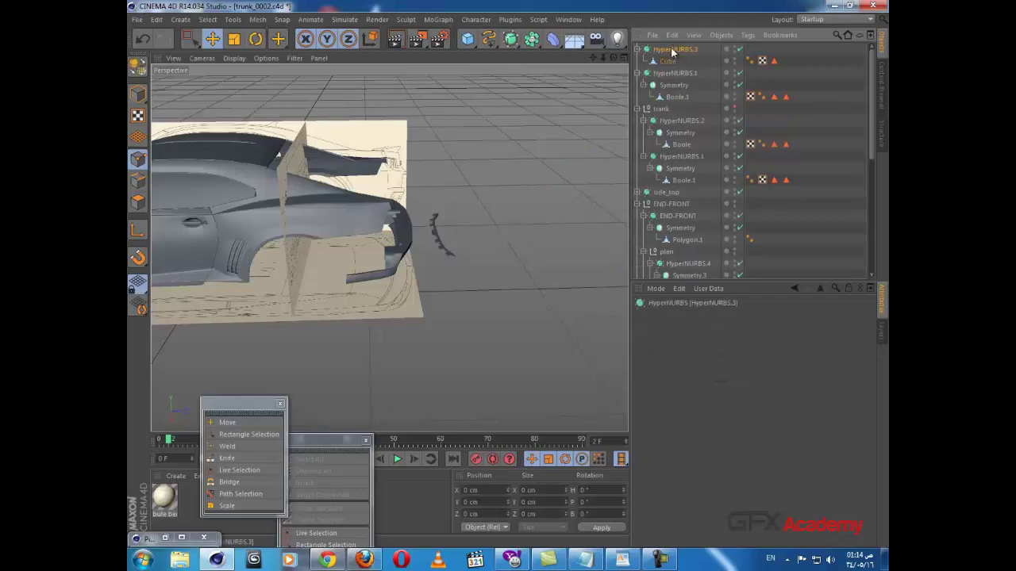
{"action": "left_click_drag", "start_coordinate": [419, 180], "coordinate": [394, 199], "text": "alt"}
{"action": "scroll", "coordinate": [396, 200], "scroll_direction": "up", "scroll_amount": 4}
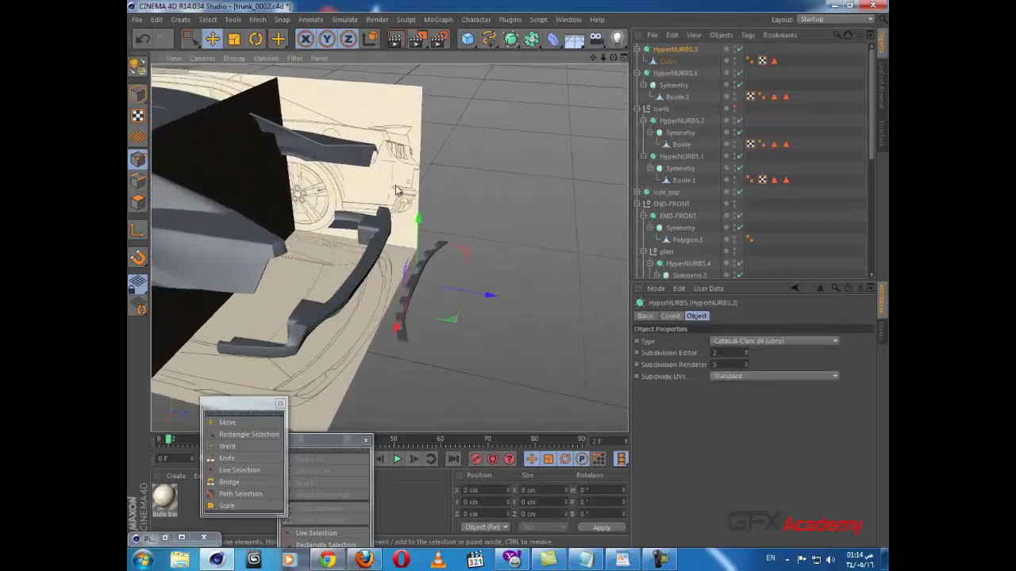
{"action": "middle_click_drag", "start_coordinate": [403, 326], "coordinate": [392, 237], "text": "alt"}
{"action": "key", "text": "r"}
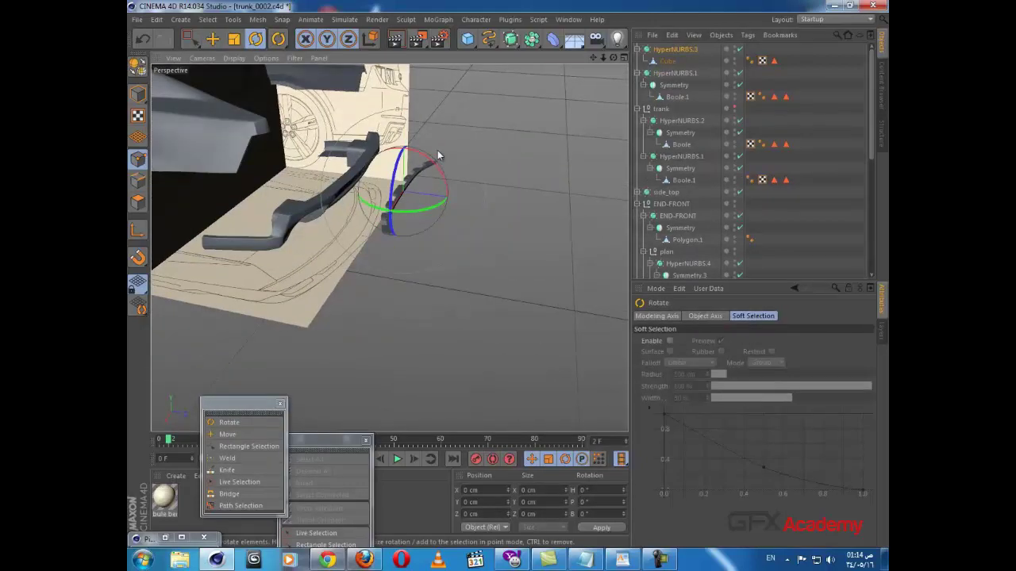
{"action": "left_click_drag", "start_coordinate": [489, 231], "coordinate": [388, 243], "text": "alt"}
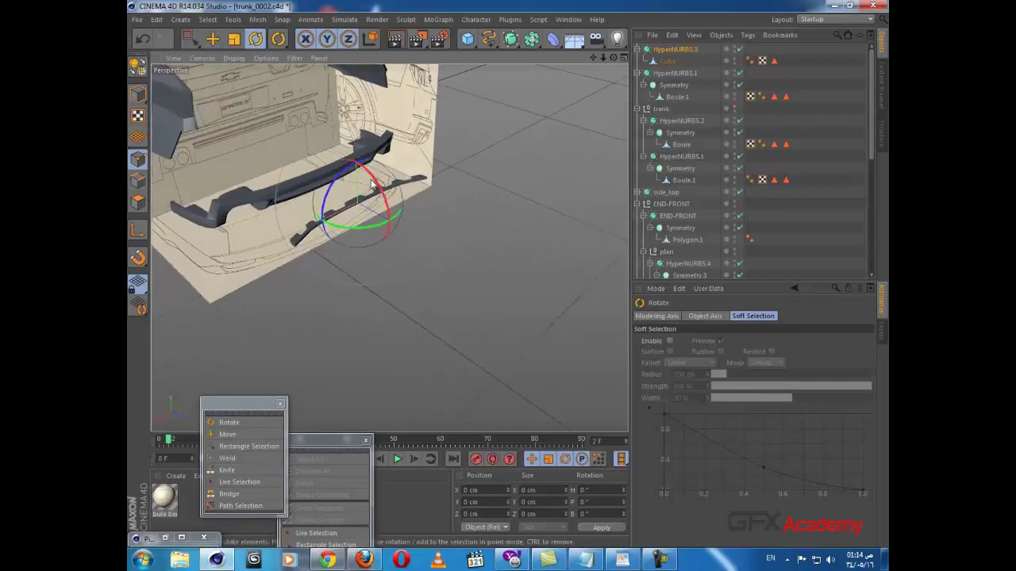
{"action": "left_click_drag", "start_coordinate": [369, 189], "coordinate": [335, 250]}
{"action": "scroll", "coordinate": [353, 216], "scroll_direction": "up", "scroll_amount": 2}
{"action": "scroll", "coordinate": [353, 217], "scroll_direction": "up", "scroll_amount": 2}
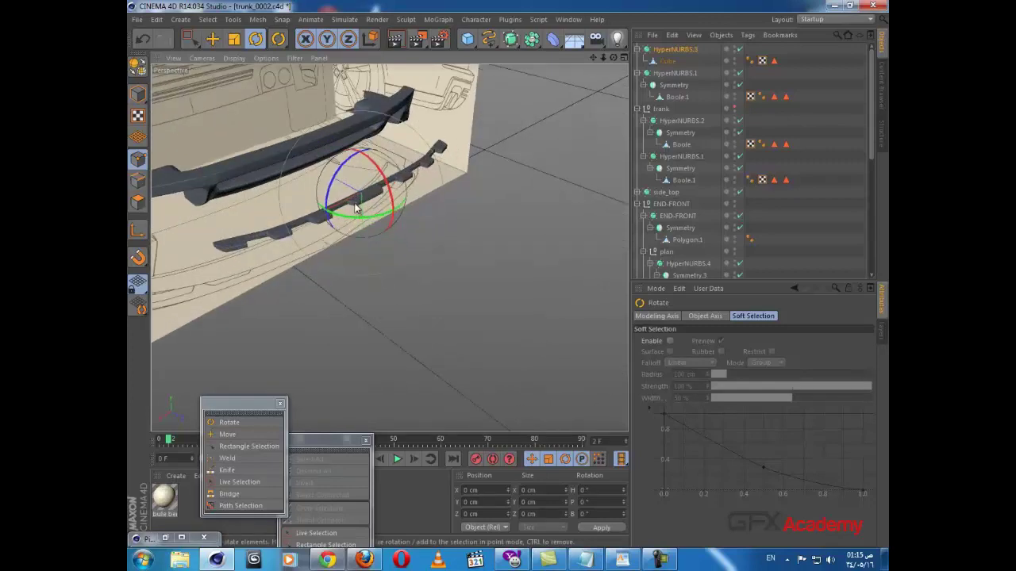
- Delete the points on one half of the grille Cube, from beside its middle block out to the end
{"action": "left_click_drag", "start_coordinate": [354, 211], "coordinate": [334, 187], "text": "alt"}
{"action": "left_click", "coordinate": [669, 61]}
{"action": "left_click_drag", "start_coordinate": [542, 123], "coordinate": [339, 206], "text": "alt"}
{"action": "middle_click_drag", "start_coordinate": [339, 207], "coordinate": [433, 194], "text": "alt"}
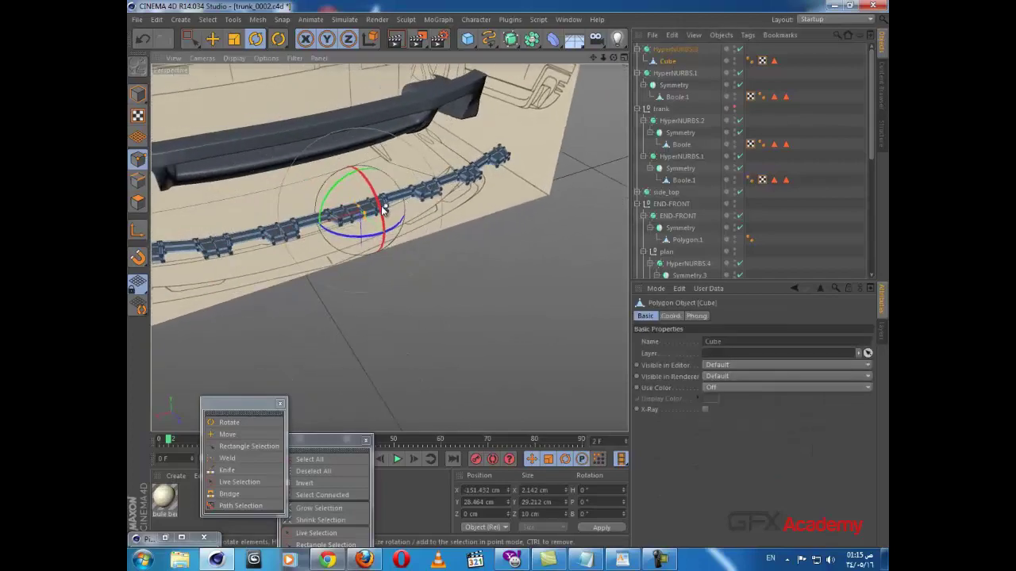
{"action": "scroll", "coordinate": [384, 208], "scroll_direction": "up", "scroll_amount": 3}
{"action": "left_click_drag", "start_coordinate": [385, 203], "coordinate": [302, 247], "text": "alt"}
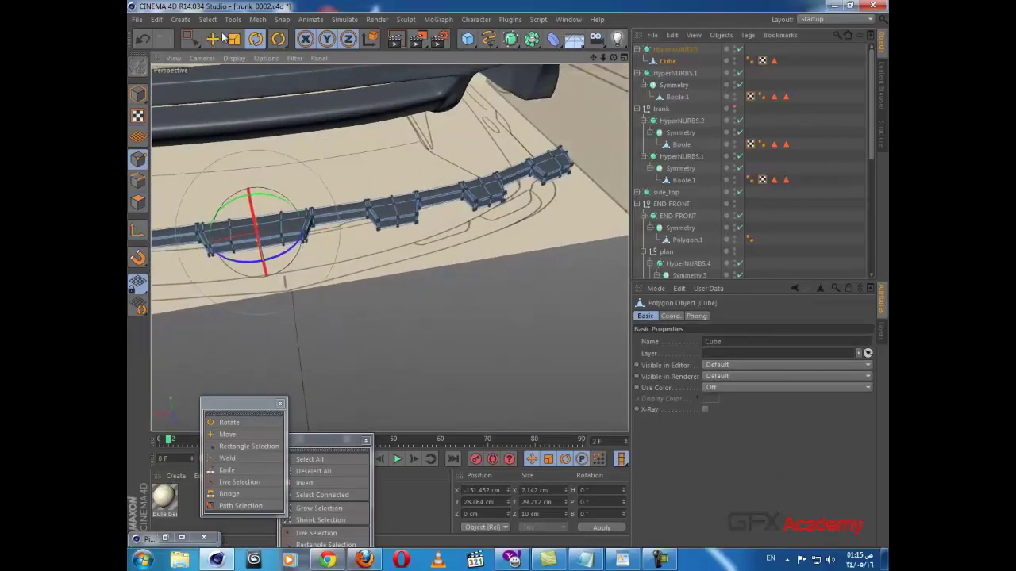
{"action": "left_click_drag", "start_coordinate": [190, 40], "coordinate": [229, 77]}
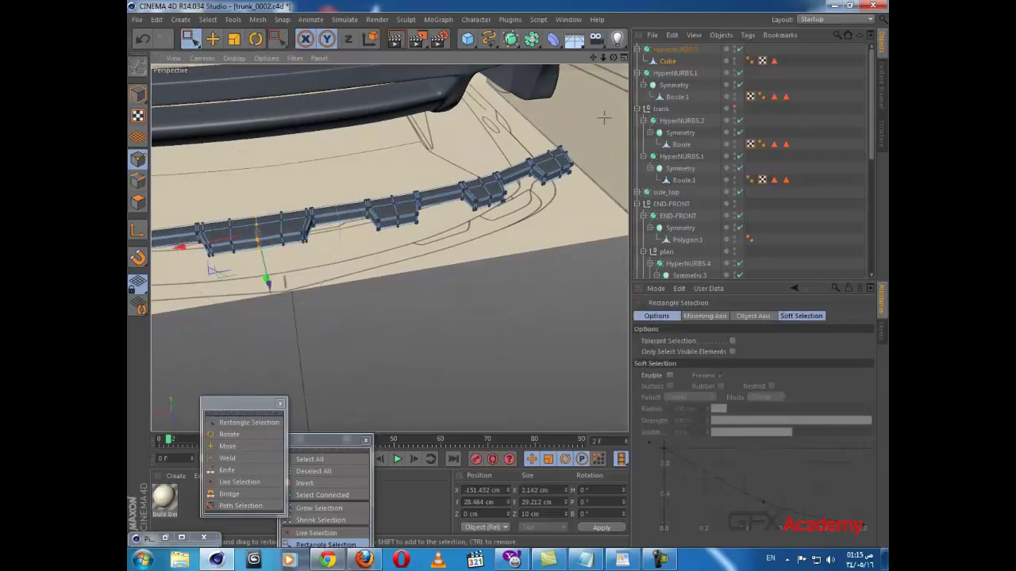
{"action": "left_click_drag", "start_coordinate": [603, 118], "coordinate": [279, 292]}
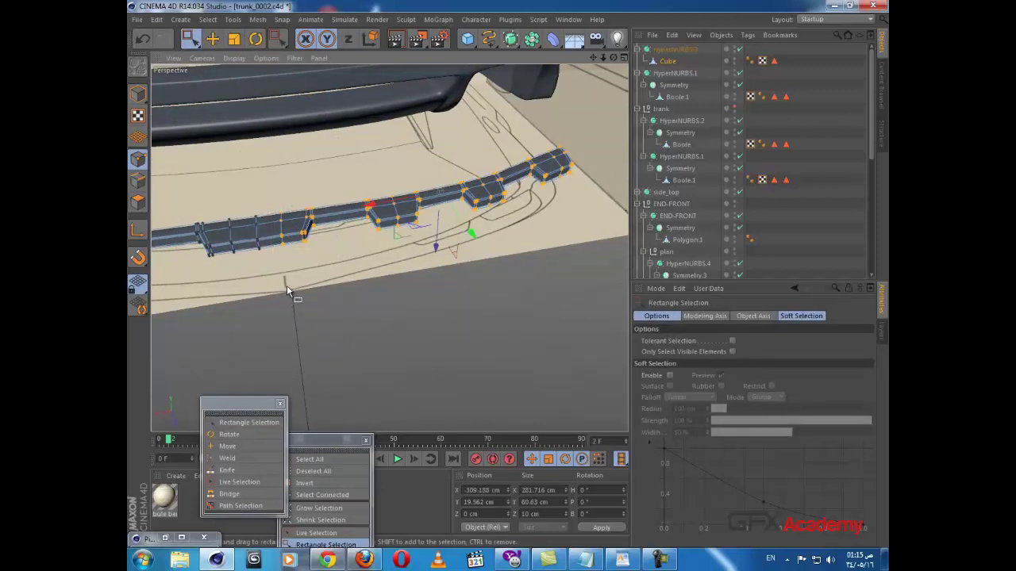
{"action": "key", "text": "Delete"}
- Select all remaining points of the grille Cube and move them along the car's length to the rear bumper
{"action": "left_click_drag", "start_coordinate": [265, 255], "coordinate": [510, 170], "text": "alt"}
{"action": "left_click_drag", "start_coordinate": [443, 125], "coordinate": [375, 359]}
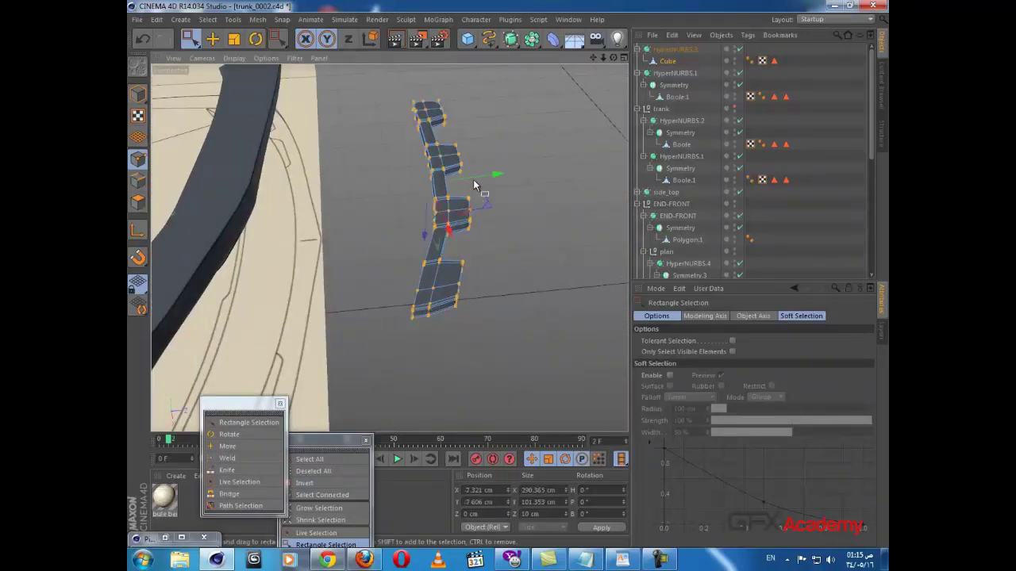
{"action": "left_click_drag", "start_coordinate": [477, 177], "coordinate": [286, 212]}
{"action": "left_click_drag", "start_coordinate": [319, 211], "coordinate": [323, 151], "text": "alt"}
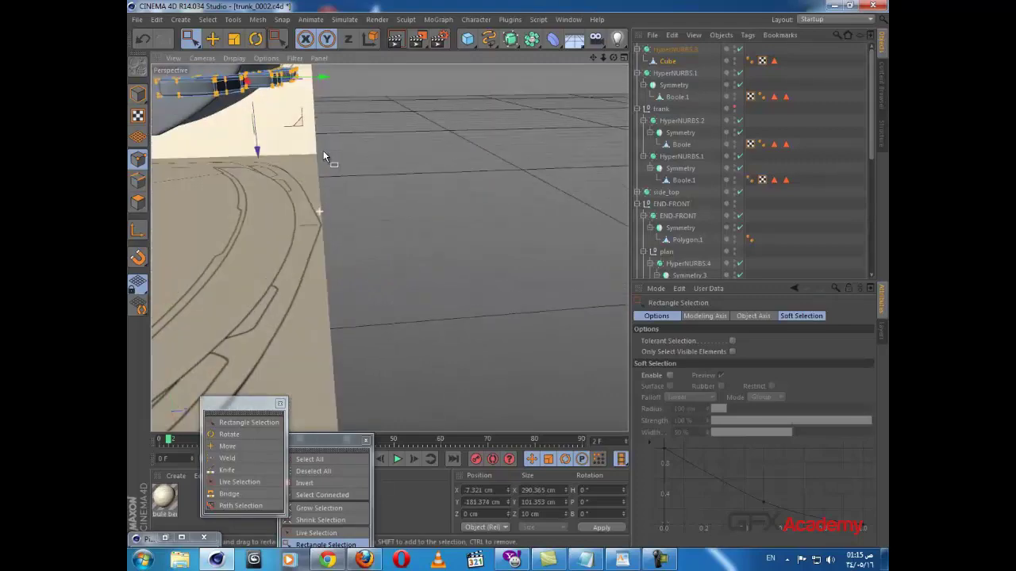
{"action": "middle_click_drag", "start_coordinate": [323, 150], "coordinate": [366, 222], "text": "alt"}
{"action": "left_click_drag", "start_coordinate": [366, 225], "coordinate": [300, 252], "text": "alt"}
- Lower the grille Cube's points into the bumper opening and shift them sideways to line up with the opening's outer end
{"action": "middle_click", "coordinate": [352, 307]}
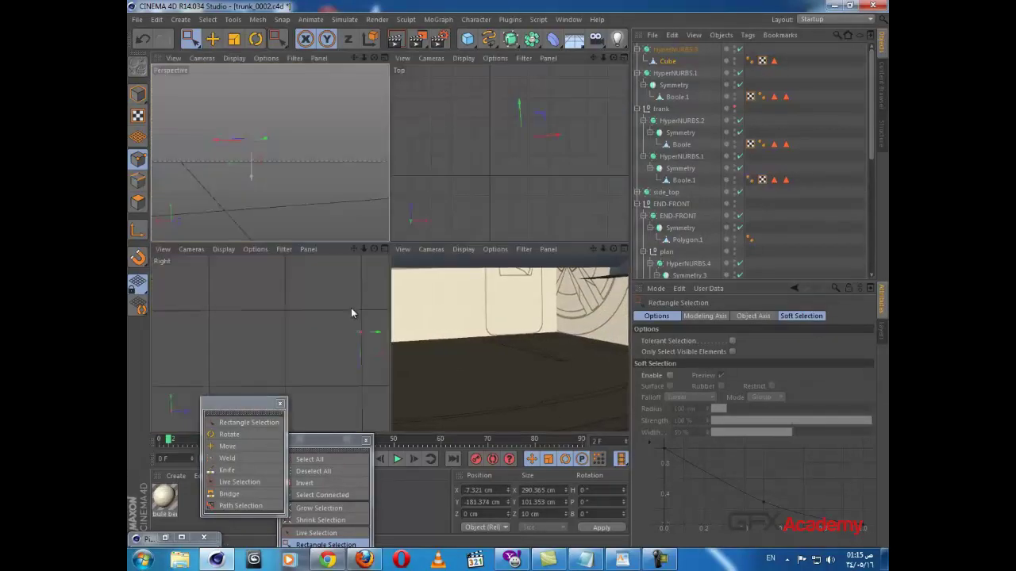
{"action": "middle_click_drag", "start_coordinate": [516, 356], "coordinate": [494, 288], "text": "alt"}
{"action": "scroll", "coordinate": [474, 301], "scroll_direction": "down", "scroll_amount": 4}
{"action": "left_click_drag", "start_coordinate": [547, 377], "coordinate": [548, 329]}
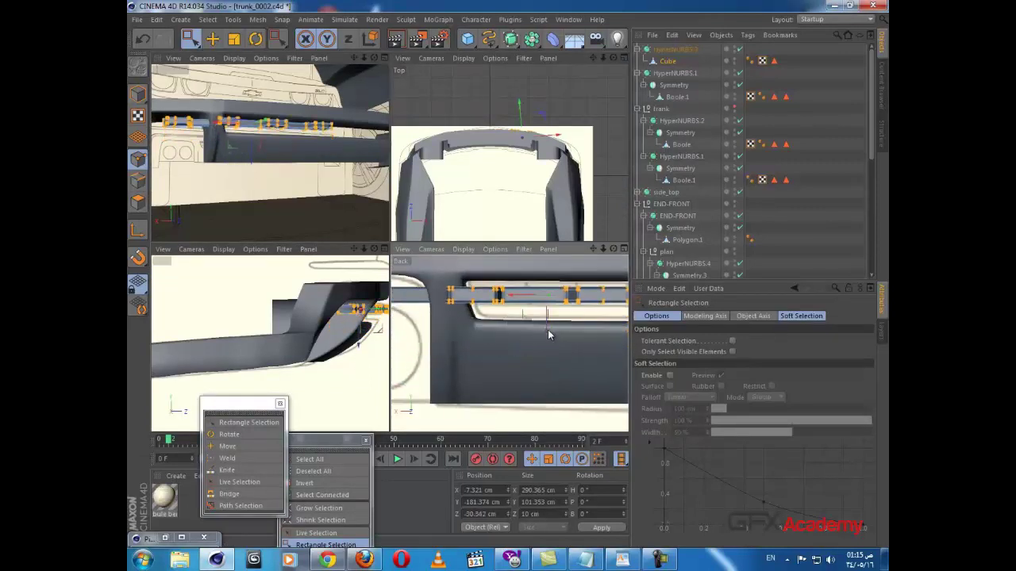
{"action": "scroll", "coordinate": [548, 344], "scroll_direction": "down", "scroll_amount": 2}
{"action": "left_click_drag", "start_coordinate": [541, 318], "coordinate": [603, 322]}
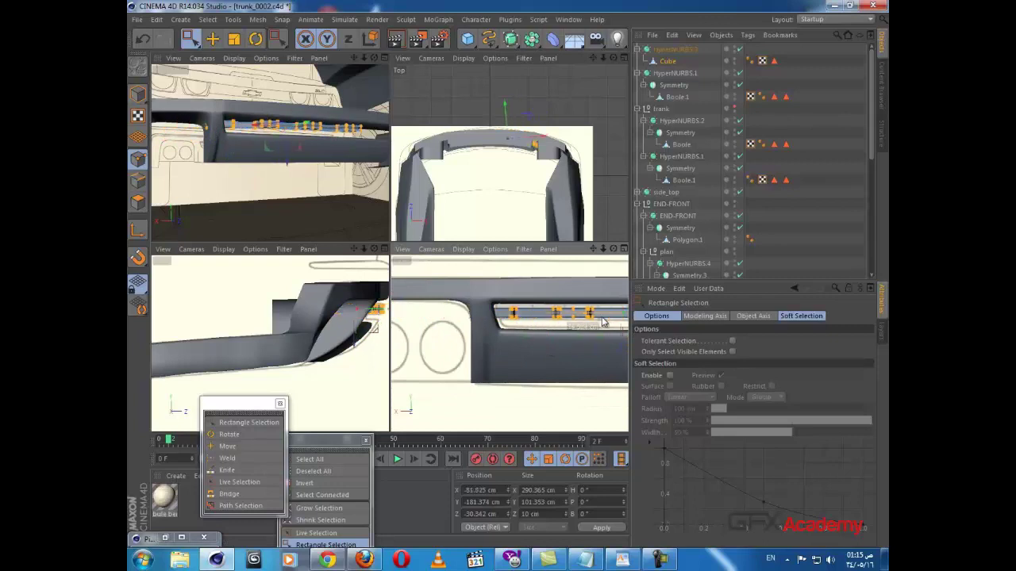
{"action": "middle_click_drag", "start_coordinate": [578, 336], "coordinate": [451, 350], "text": "alt"}
{"action": "scroll", "coordinate": [503, 339], "scroll_direction": "down", "scroll_amount": 3}
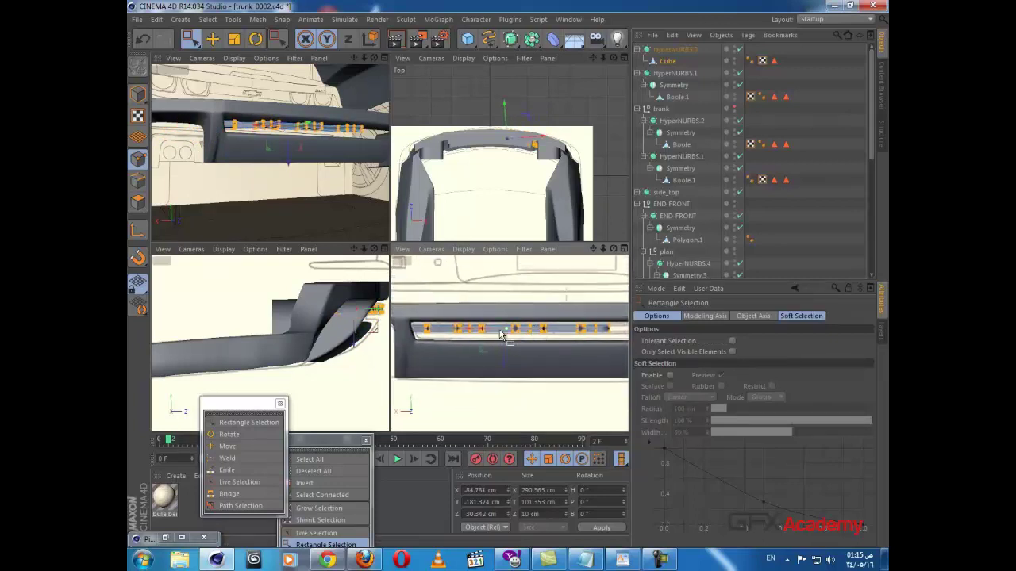
{"action": "left_click_drag", "start_coordinate": [488, 333], "coordinate": [494, 337]}
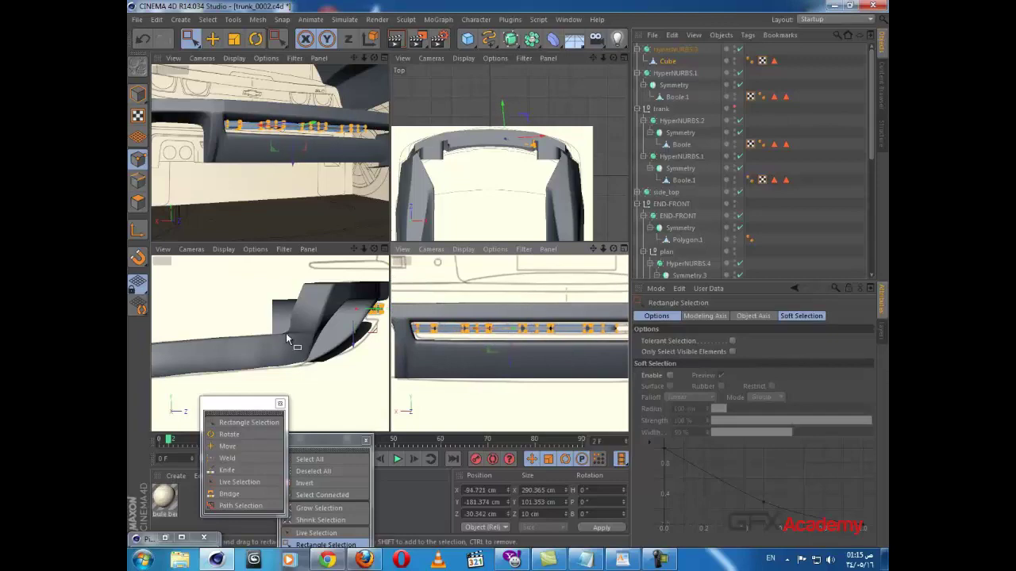
- Scale the grille Cube's points along the car's width to about 253 cm
{"action": "middle_click", "coordinate": [335, 176]}
{"action": "left_click_drag", "start_coordinate": [427, 244], "coordinate": [216, 75], "text": "alt"}
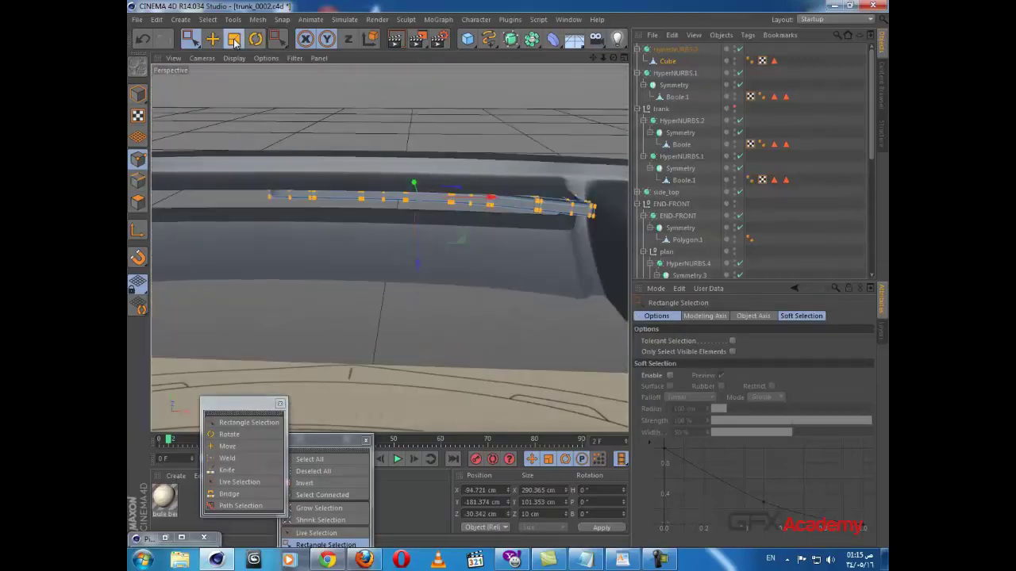
{"action": "left_click", "coordinate": [234, 40]}
{"action": "left_click_drag", "start_coordinate": [487, 200], "coordinate": [508, 274]}
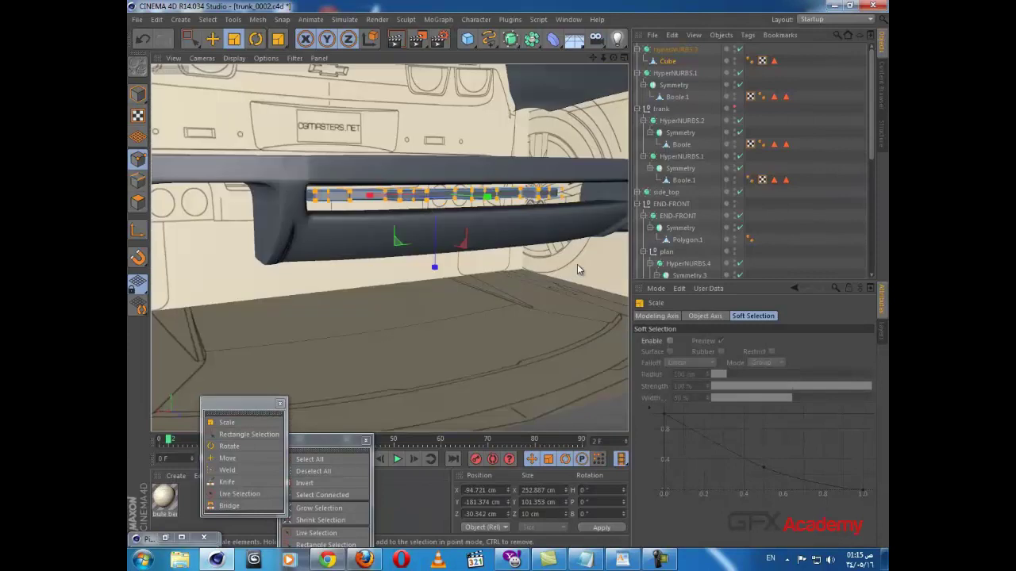
- Disable the HyperNURBS.3 smoothing on the grille Cube
{"action": "middle_click", "coordinate": [528, 272]}
{"action": "middle_click", "coordinate": [551, 292]}
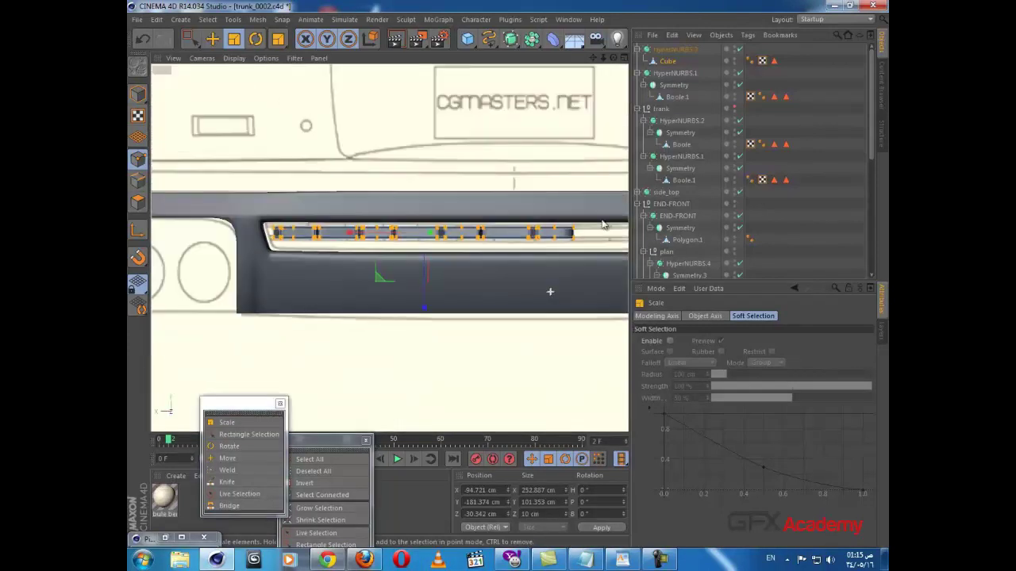
{"action": "left_click", "coordinate": [669, 62]}
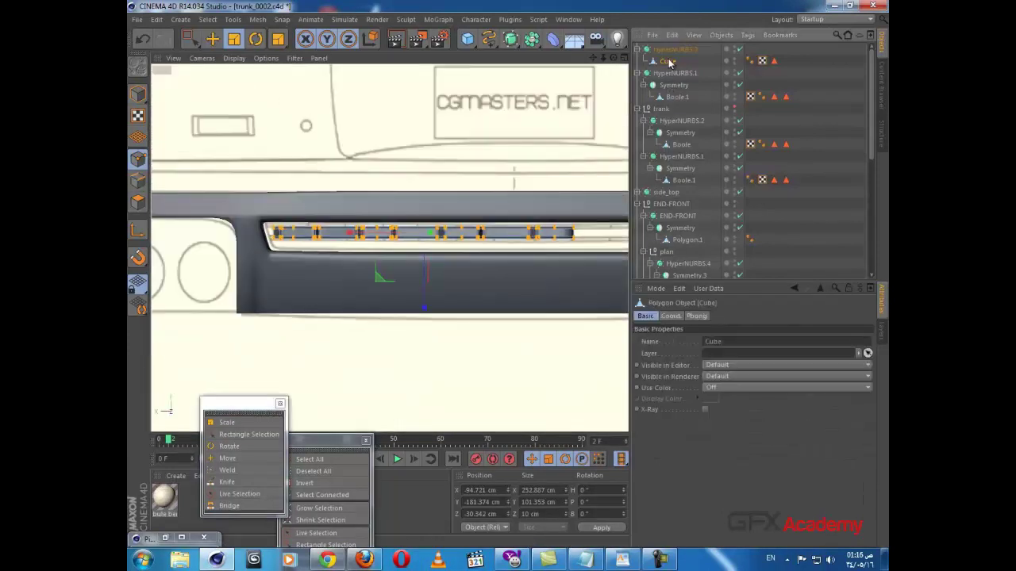
{"action": "left_click", "coordinate": [740, 49]}
{"action": "middle_click_drag", "start_coordinate": [526, 223], "coordinate": [486, 248], "text": "alt"}
{"action": "middle_click", "coordinate": [401, 291]}
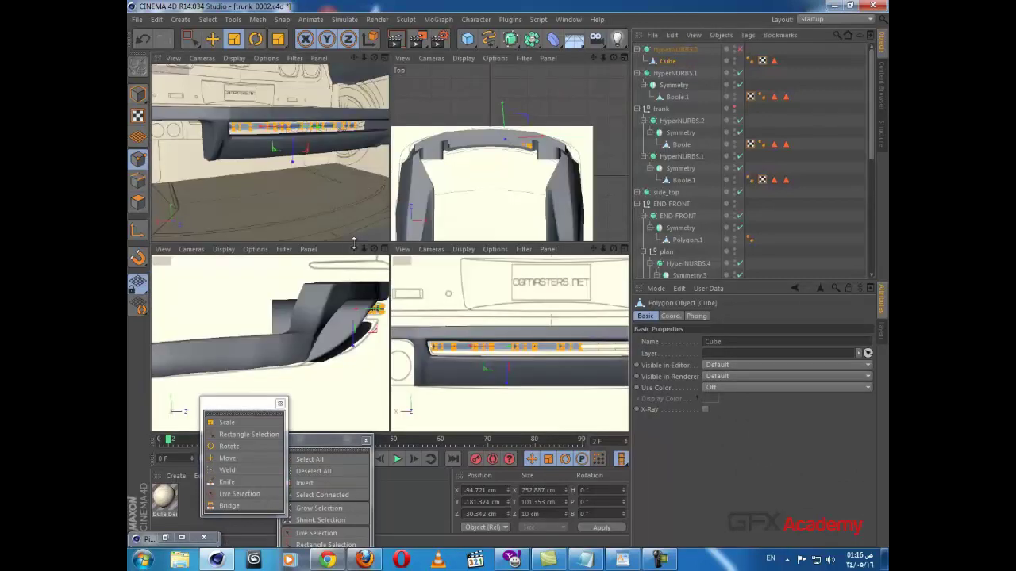
{"action": "scroll", "coordinate": [511, 219], "scroll_direction": "up", "scroll_amount": 2}
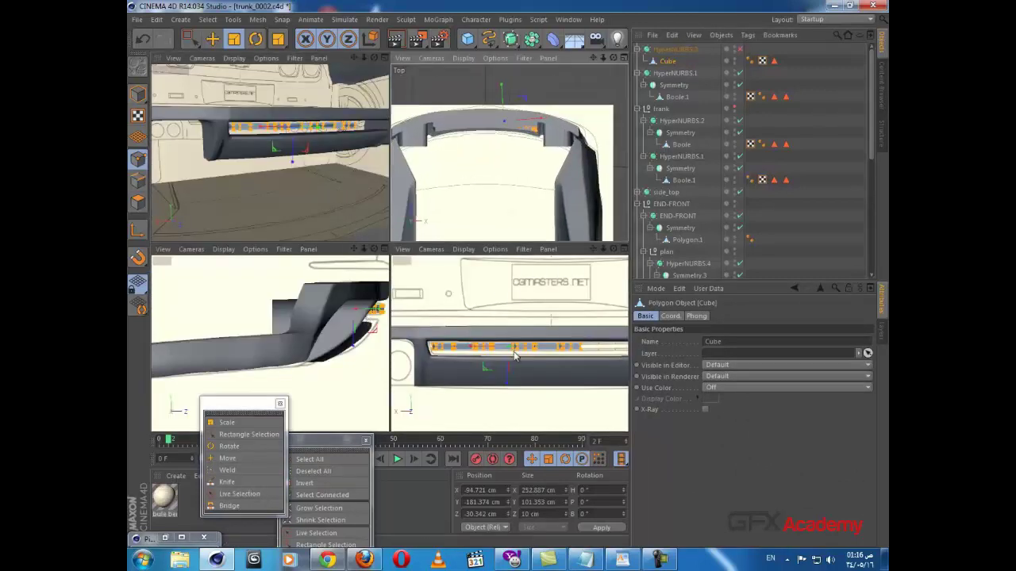
{"action": "middle_click", "coordinate": [333, 188]}
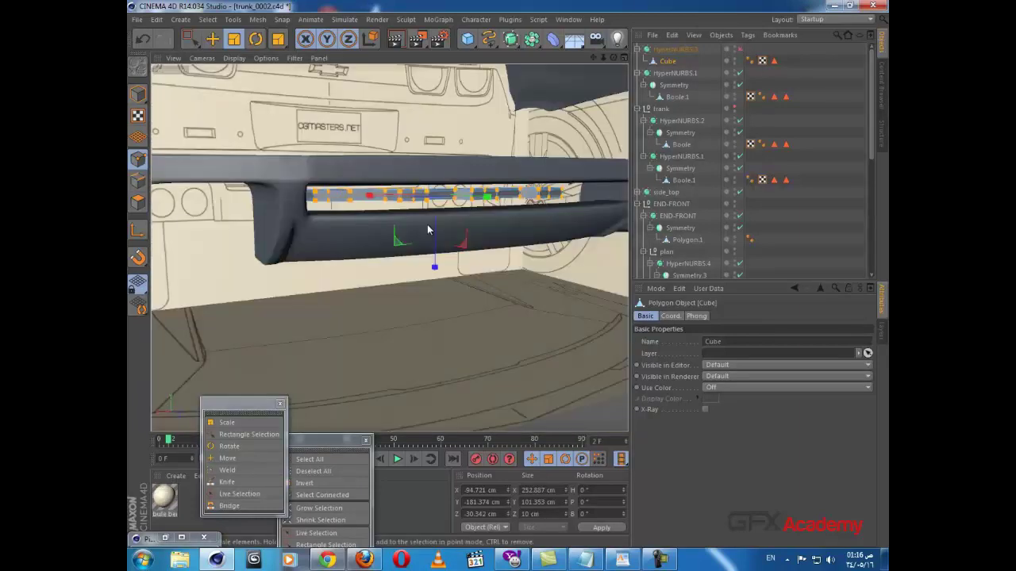
{"action": "left_click_drag", "start_coordinate": [428, 227], "coordinate": [422, 220], "text": "alt"}
- Switch to whole-object editing and enable X-Ray display for the grille Cube
{"action": "left_click", "coordinate": [144, 95]}
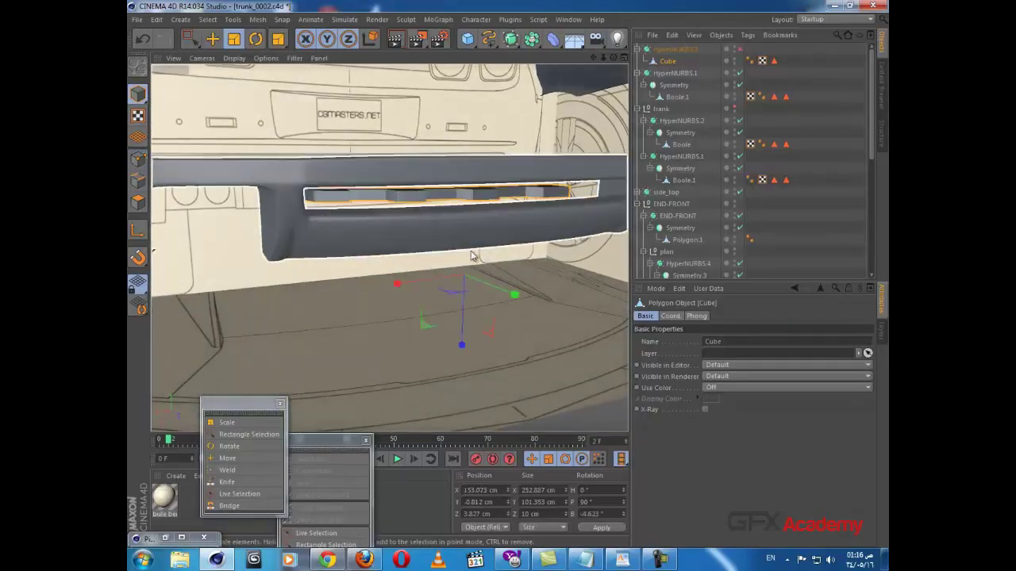
{"action": "left_click_drag", "start_coordinate": [496, 237], "coordinate": [407, 214], "text": "alt"}
{"action": "middle_click", "coordinate": [442, 242]}
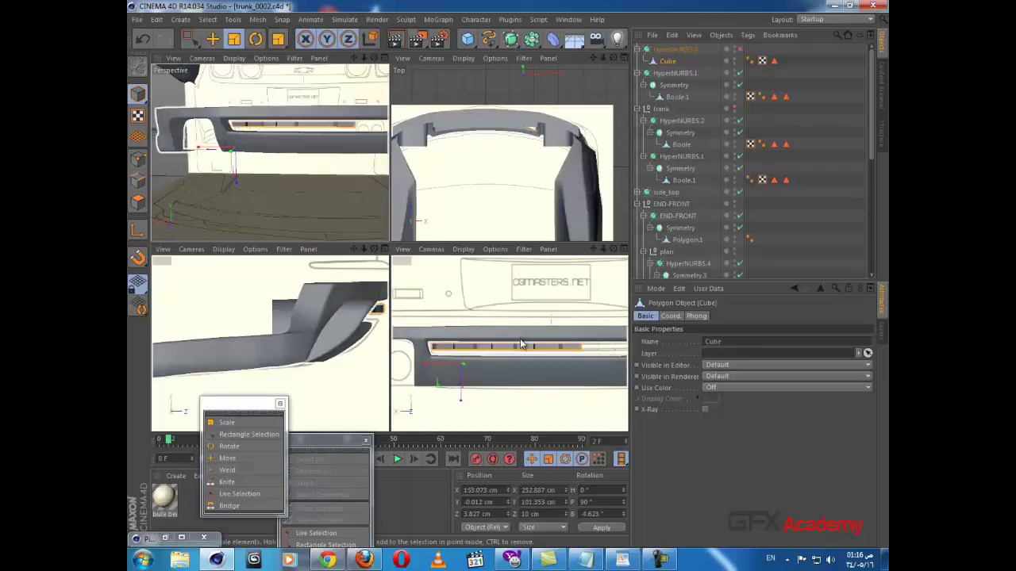
{"action": "middle_click_drag", "start_coordinate": [523, 340], "coordinate": [514, 318], "text": "alt"}
{"action": "scroll", "coordinate": [516, 319], "scroll_direction": "up", "scroll_amount": 1}
{"action": "left_click", "coordinate": [671, 61]}
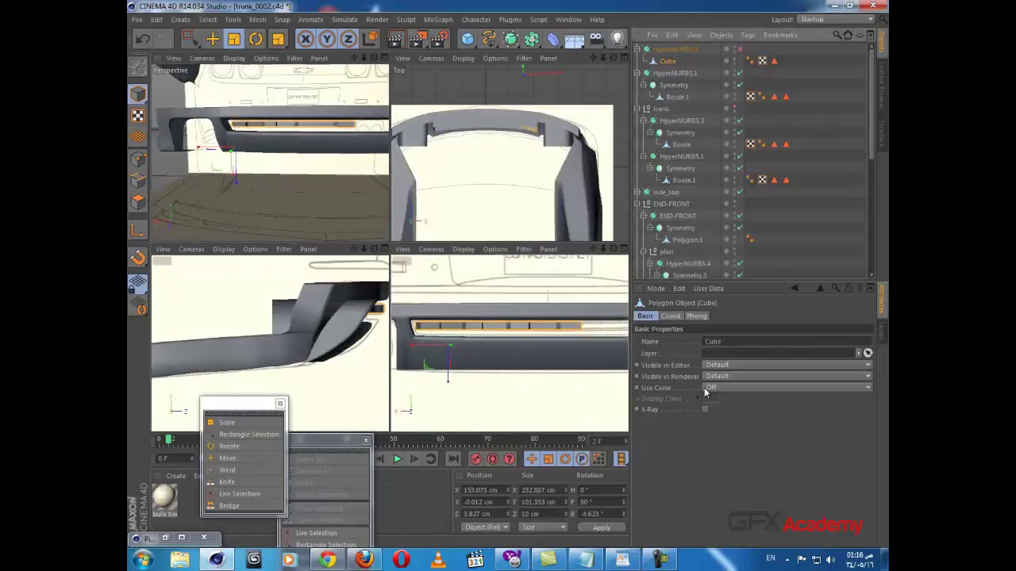
{"action": "left_click", "coordinate": [705, 409]}
{"action": "left_click", "coordinate": [705, 410]}
{"action": "scroll", "coordinate": [536, 385], "scroll_direction": "up", "scroll_amount": 5}
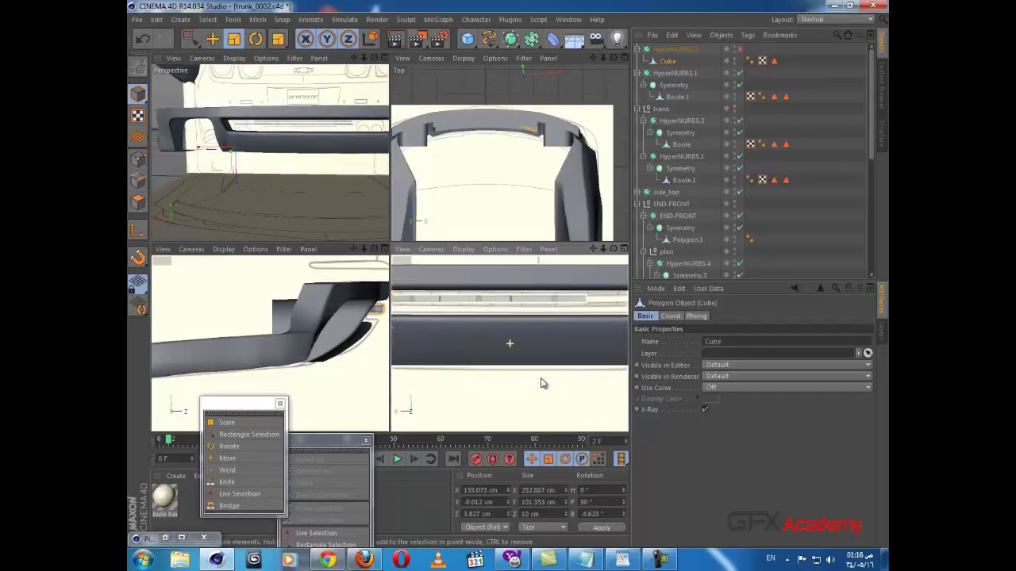
{"action": "scroll", "coordinate": [541, 390], "scroll_direction": "up", "scroll_amount": 1}
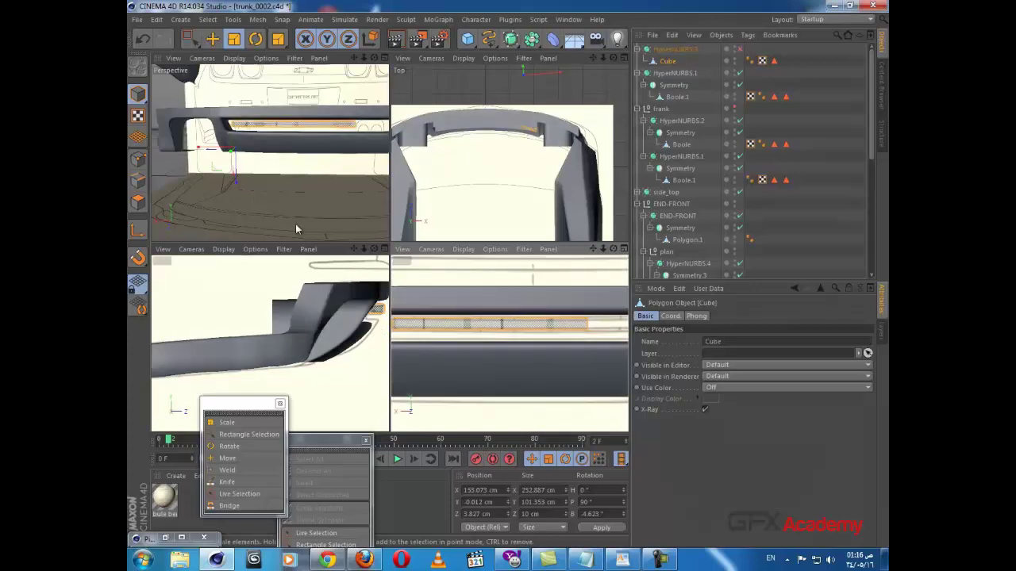
- Hide the rear bumper, the top-level HyperNURBS.1, in the editor view
{"action": "middle_click_drag", "start_coordinate": [315, 201], "coordinate": [331, 212], "text": "alt"}
{"action": "middle_click_drag", "start_coordinate": [455, 350], "coordinate": [565, 362], "text": "alt"}
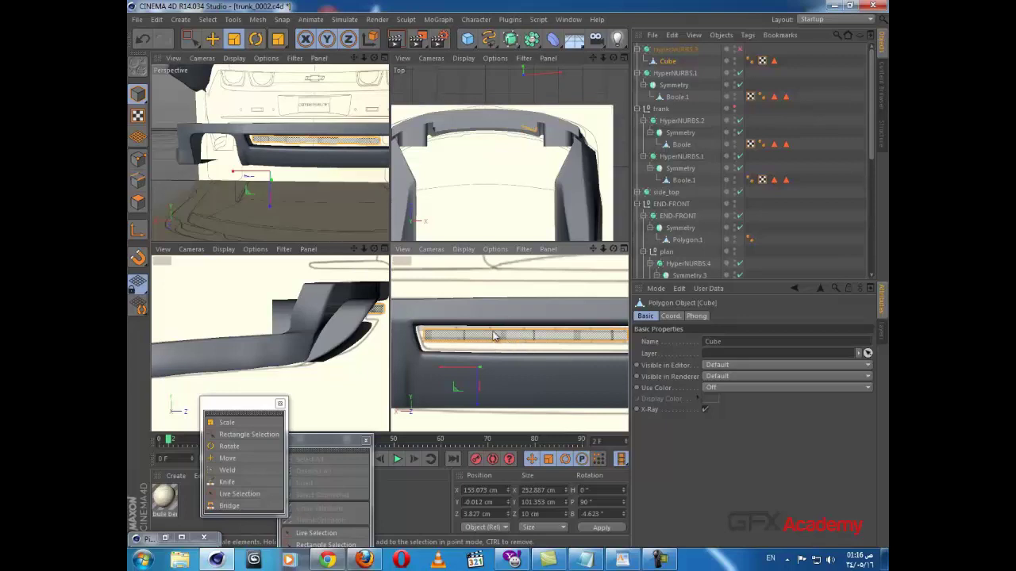
{"action": "left_click_drag", "start_coordinate": [291, 164], "coordinate": [329, 194], "text": "alt"}
{"action": "scroll", "coordinate": [328, 194], "scroll_direction": "up", "scroll_amount": 2}
{"action": "middle_click", "coordinate": [328, 193]}
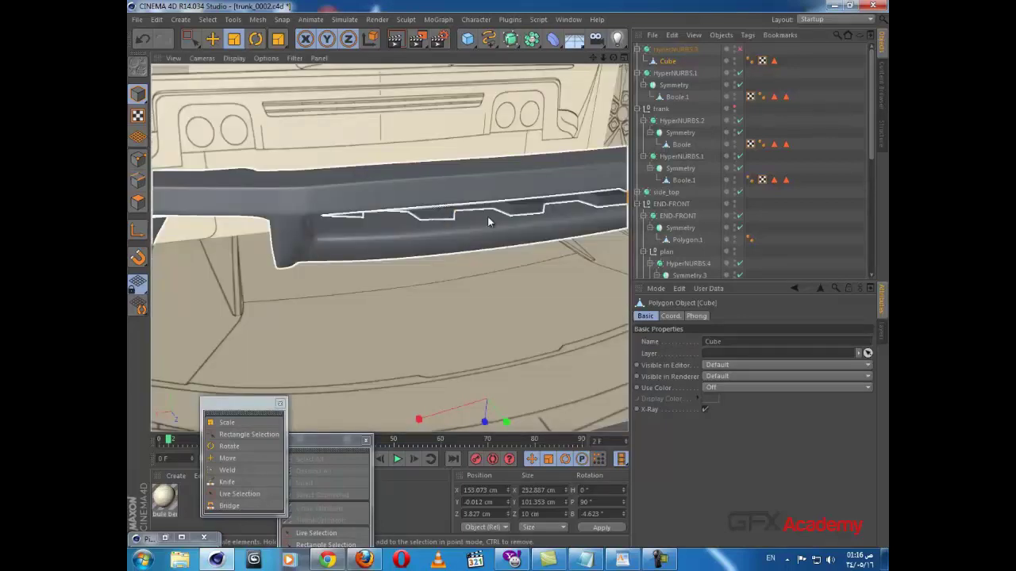
{"action": "left_click", "coordinate": [734, 71]}
{"action": "left_click", "coordinate": [734, 70]}
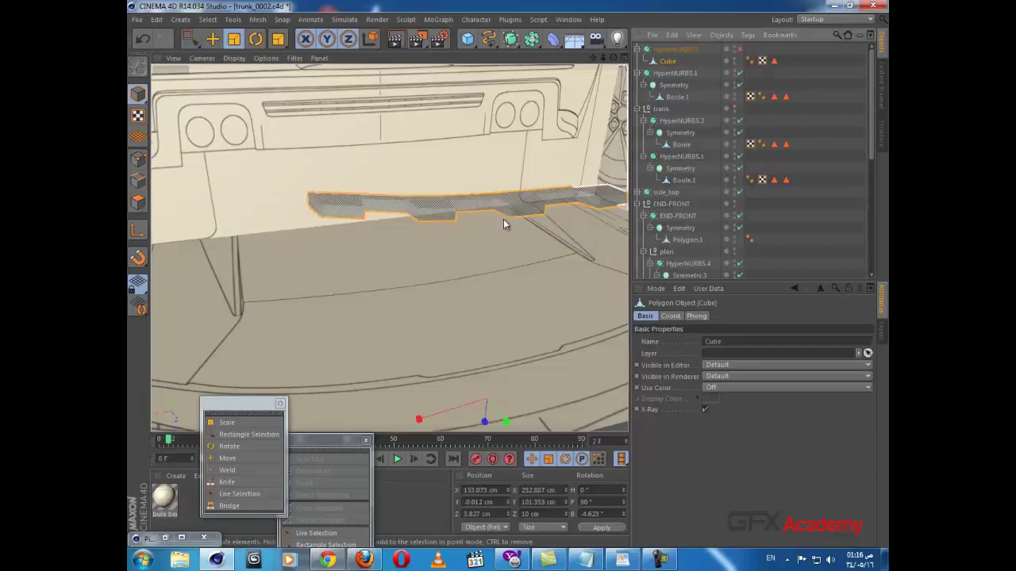
- Shorten the grille Cube by moving its centre-side half's points and its centre-line end points toward the middle of the part
{"action": "middle_click", "coordinate": [530, 302]}
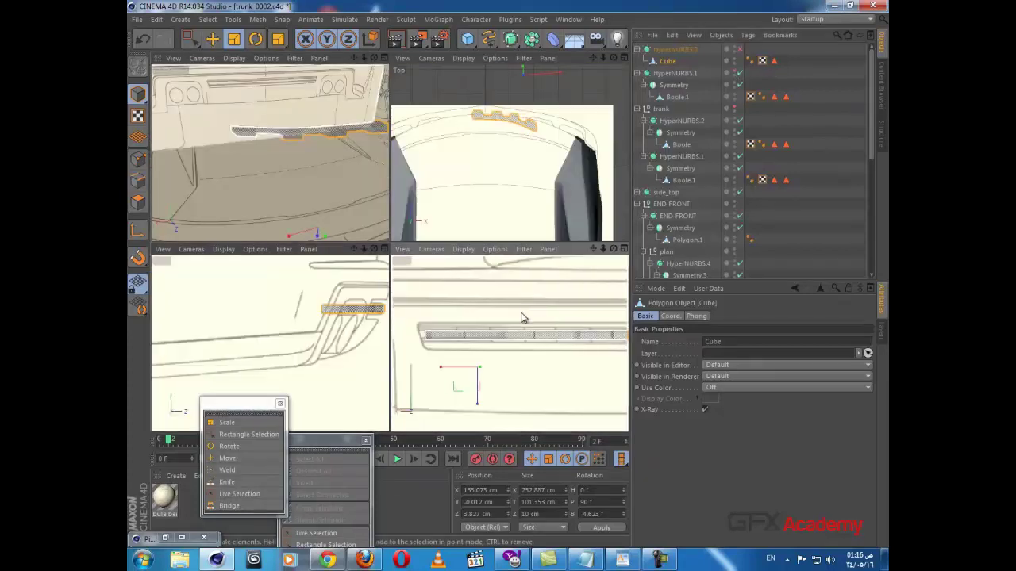
{"action": "middle_click_drag", "start_coordinate": [523, 311], "coordinate": [467, 304], "text": "alt"}
{"action": "scroll", "coordinate": [471, 312], "scroll_direction": "down", "scroll_amount": 3}
{"action": "middle_click_drag", "start_coordinate": [529, 335], "coordinate": [554, 334], "text": "alt"}
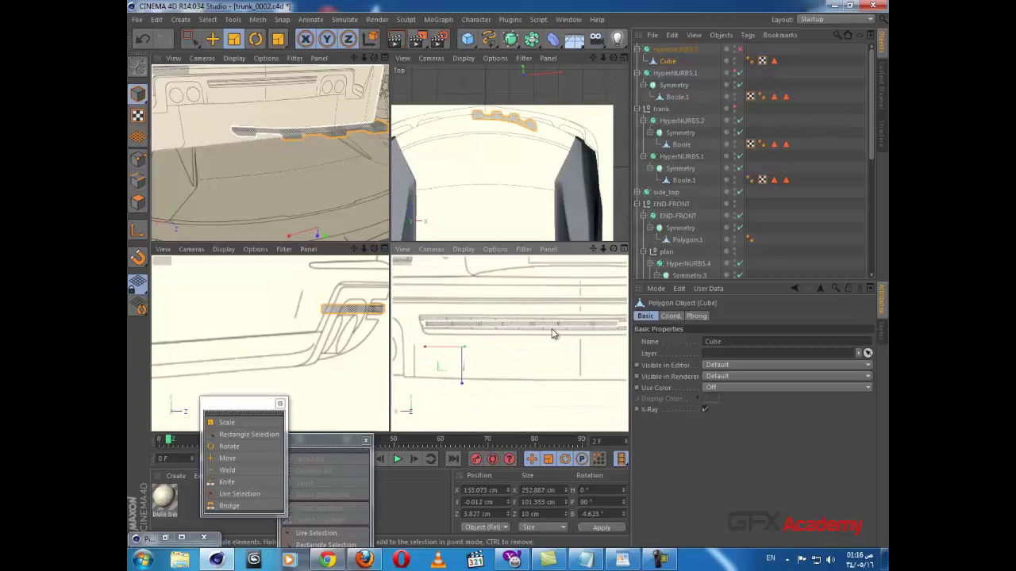
{"action": "left_click", "coordinate": [138, 161]}
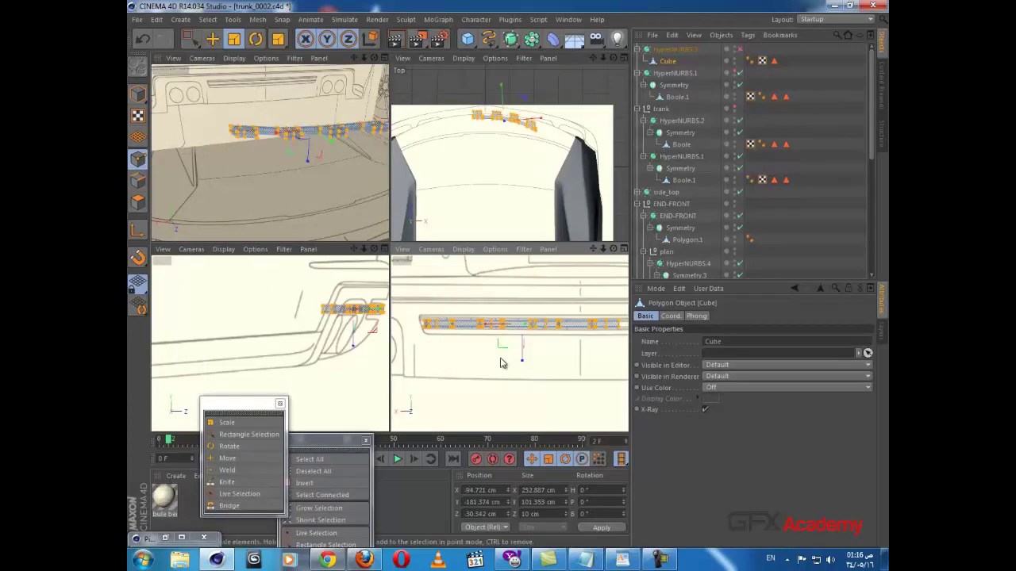
{"action": "middle_click_drag", "start_coordinate": [500, 362], "coordinate": [464, 354], "text": "alt"}
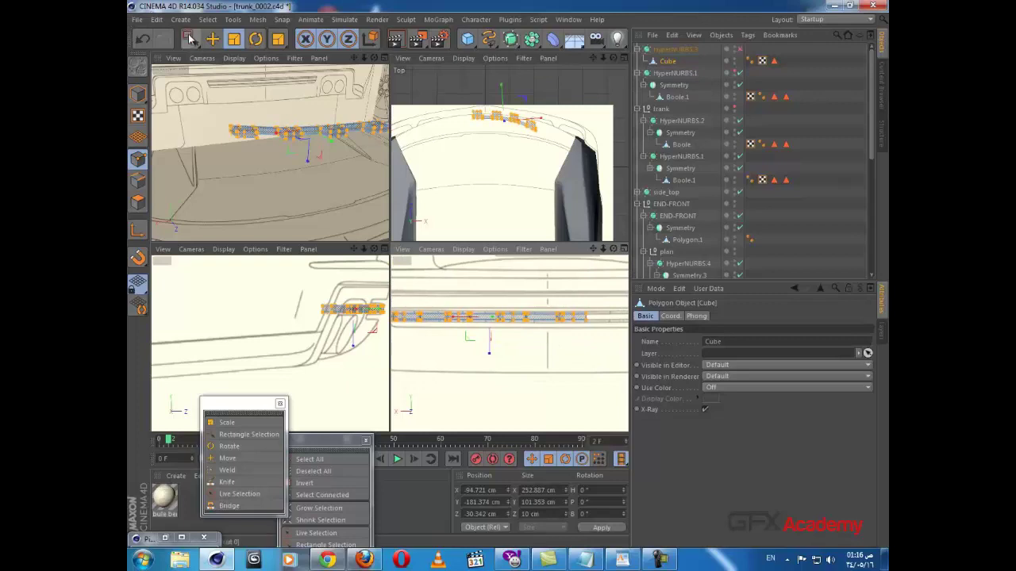
{"action": "left_click", "coordinate": [189, 39]}
{"action": "left_click_drag", "start_coordinate": [493, 343], "coordinate": [512, 323]}
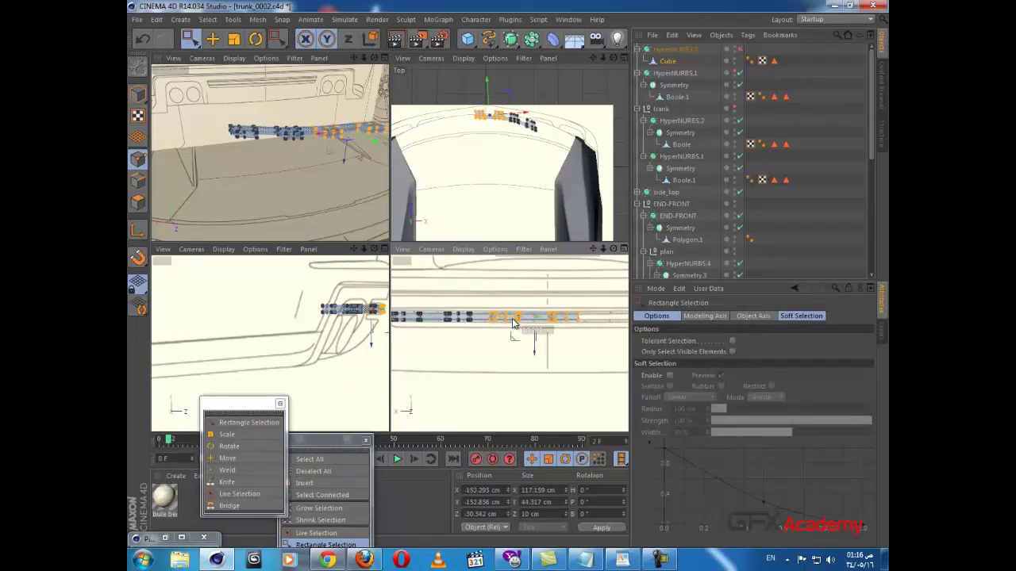
{"action": "middle_click_drag", "start_coordinate": [403, 329], "coordinate": [427, 324], "text": "alt"}
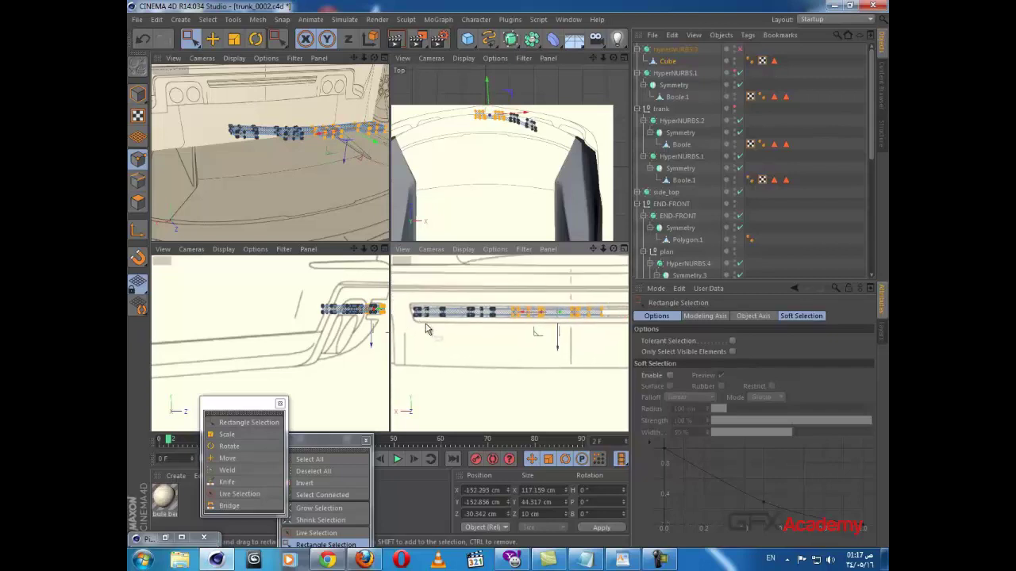
{"action": "mouse_move", "coordinate": [565, 331]}
{"action": "left_mouse_down"}
{"action": "mouse_move", "coordinate": [558, 314]}
{"action": "mouse_move", "coordinate": [548, 318]}
{"action": "mouse_move", "coordinate": [571, 323]}
{"action": "left_mouse_up"}
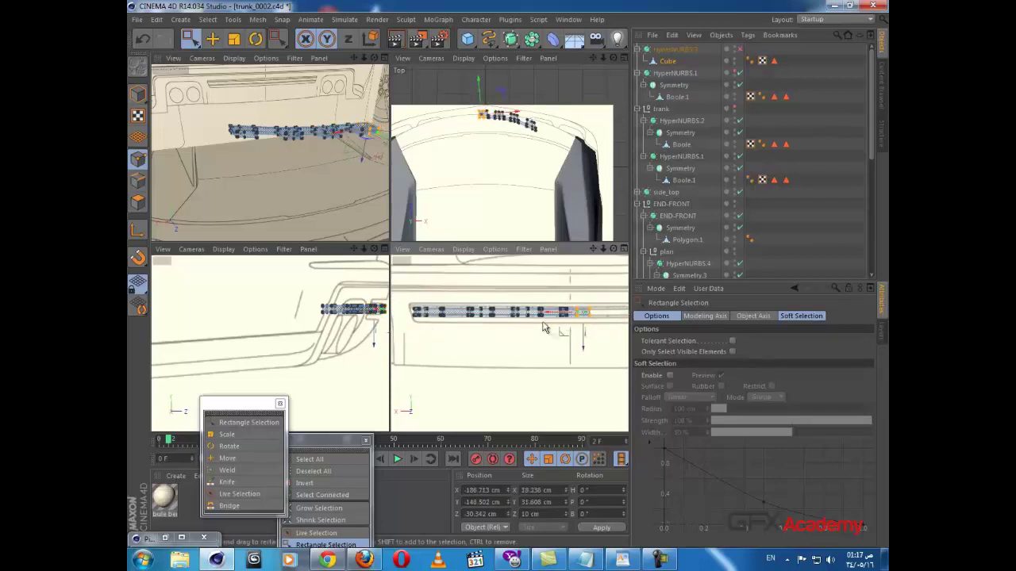
- Shift the grille Cube's two teeth nearest the centre line closer to the others, moving the second one about 5 cm
{"action": "left_click_drag", "start_coordinate": [361, 166], "coordinate": [342, 133], "text": "alt"}
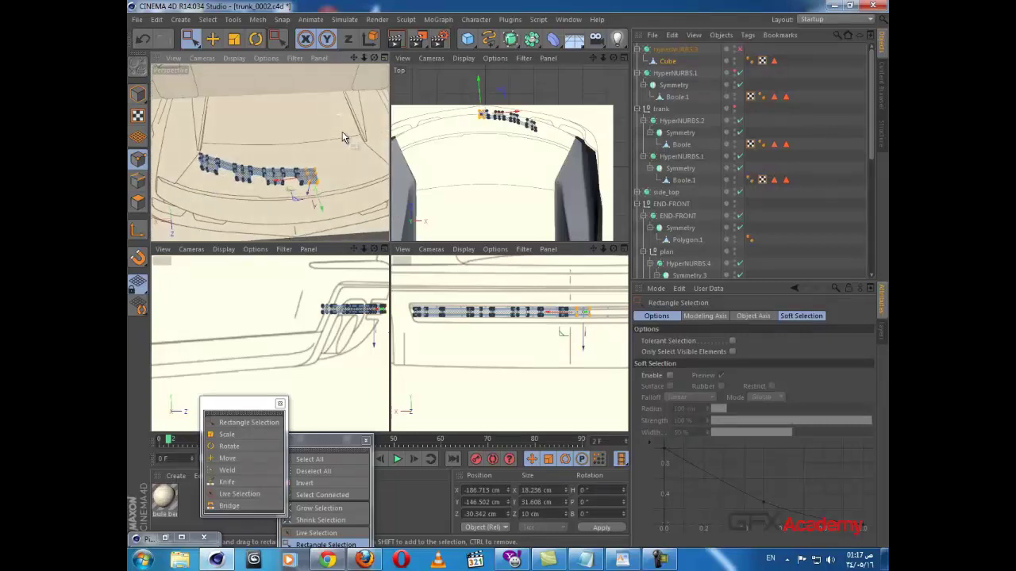
{"action": "scroll", "coordinate": [326, 154], "scroll_direction": "up", "scroll_amount": 3}
{"action": "scroll", "coordinate": [327, 158], "scroll_direction": "up", "scroll_amount": 1}
{"action": "middle_click_drag", "start_coordinate": [328, 158], "coordinate": [345, 143], "text": "alt"}
{"action": "scroll", "coordinate": [339, 169], "scroll_direction": "up", "scroll_amount": 2}
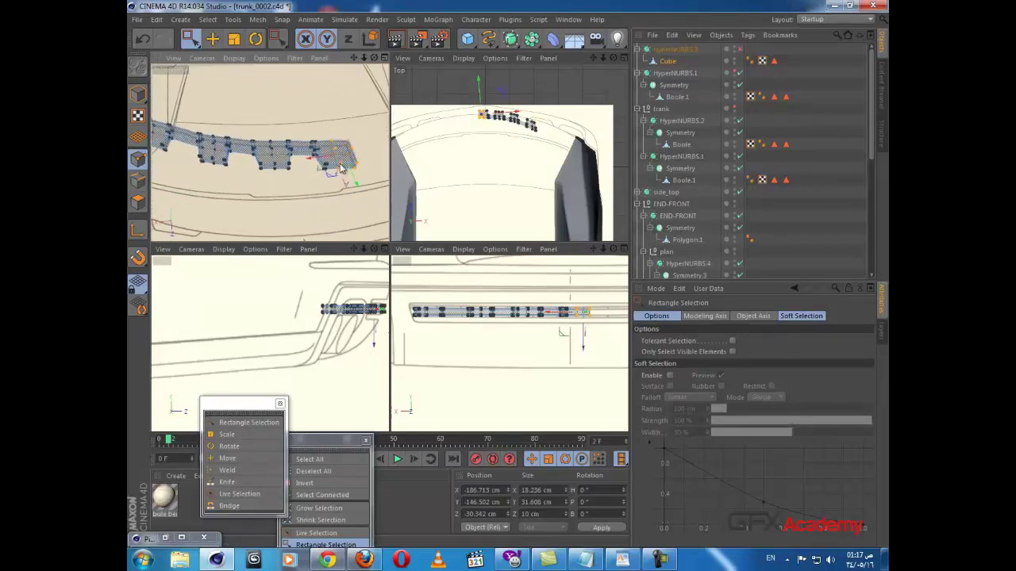
{"action": "left_click_drag", "start_coordinate": [330, 171], "coordinate": [375, 137], "text": "alt"}
{"action": "left_click_drag", "start_coordinate": [311, 180], "coordinate": [309, 181]}
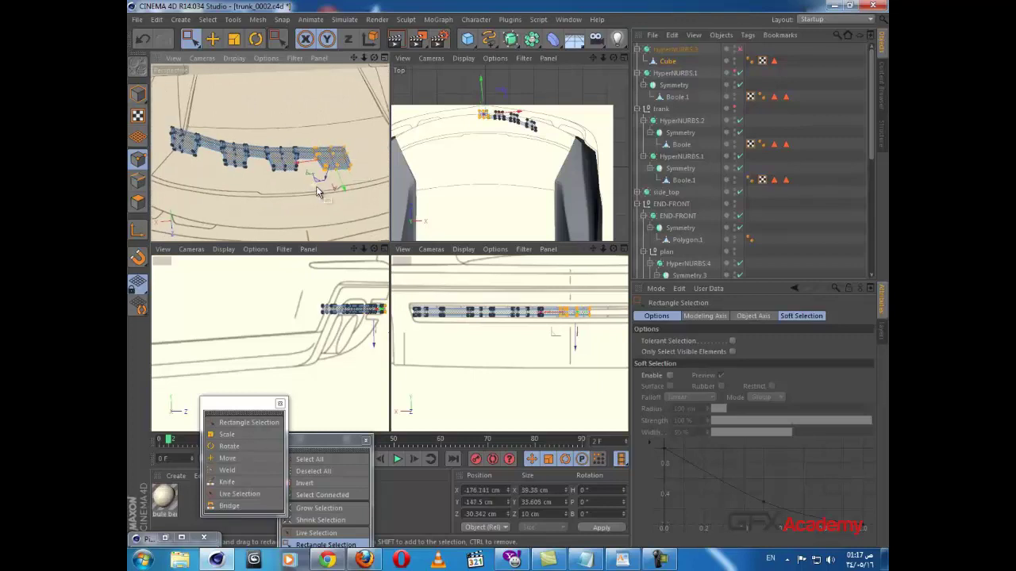
{"action": "scroll", "coordinate": [318, 186], "scroll_direction": "up", "scroll_amount": 3}
{"action": "left_click_drag", "start_coordinate": [178, 176], "coordinate": [387, 181], "text": "alt"}
{"action": "middle_click", "coordinate": [359, 197]}
{"action": "left_click_drag", "start_coordinate": [405, 252], "coordinate": [520, 277], "text": "alt"}
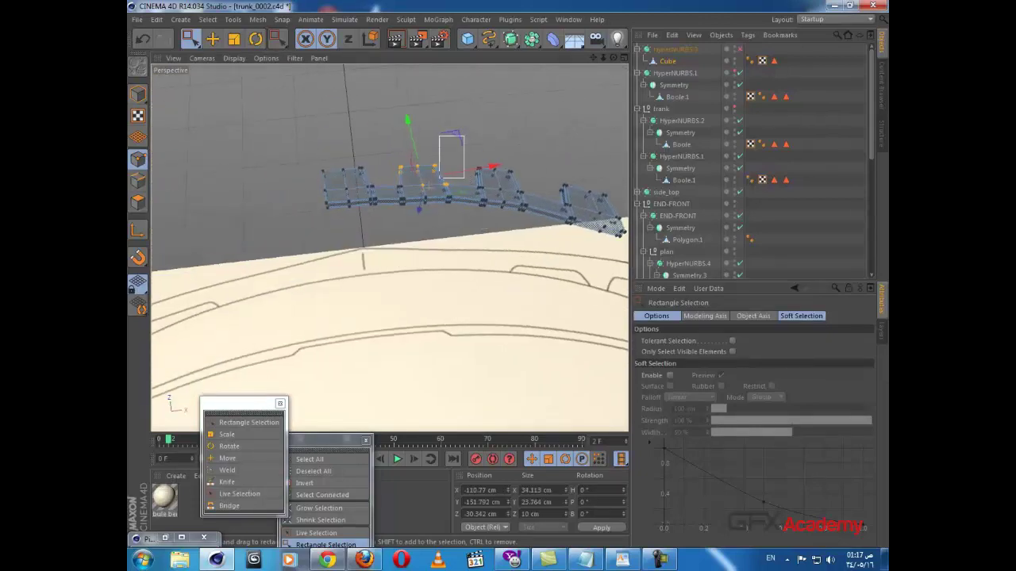
{"action": "left_click_drag", "start_coordinate": [399, 232], "coordinate": [423, 161]}
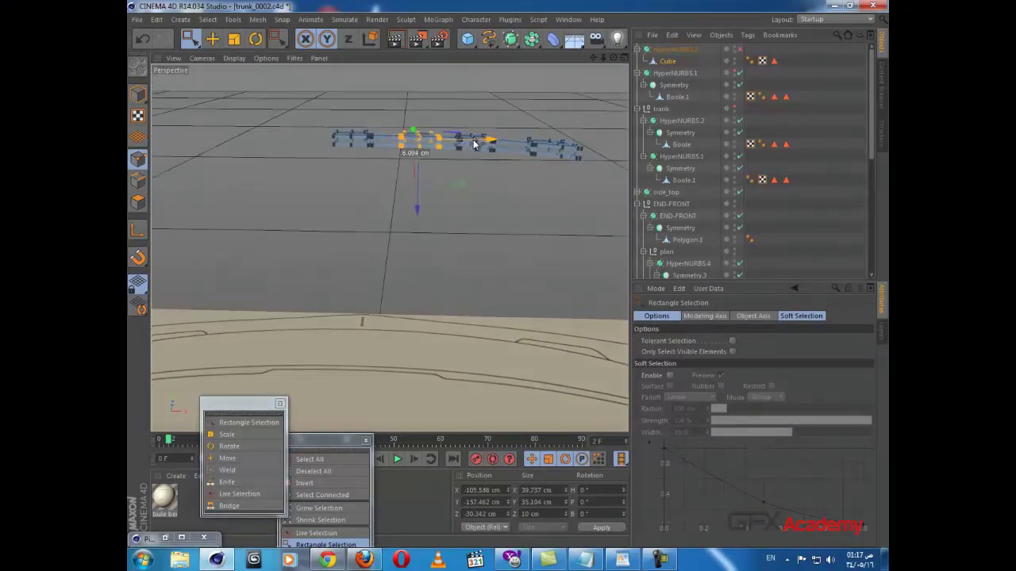
{"action": "left_click_drag", "start_coordinate": [394, 166], "coordinate": [395, 165]}
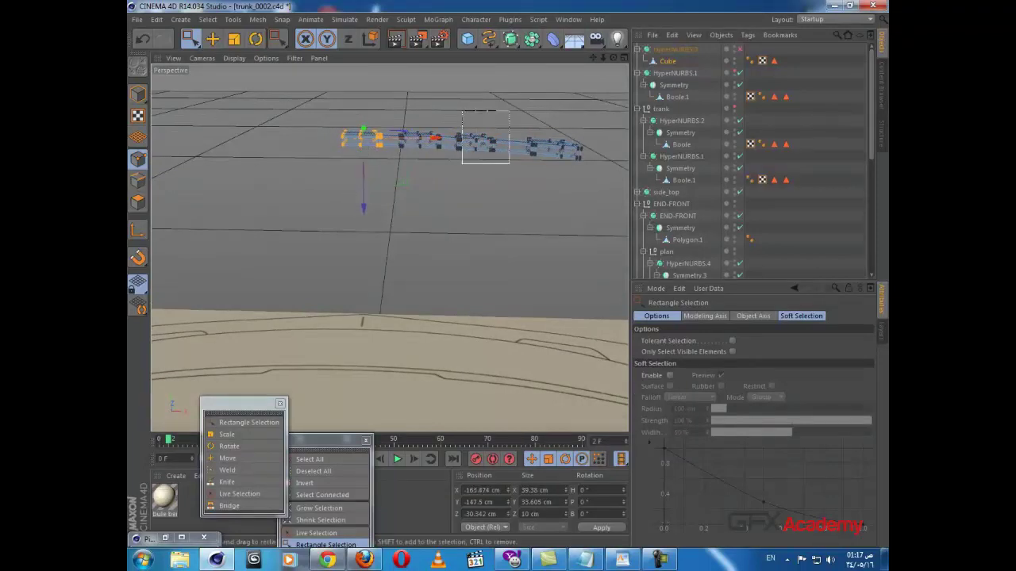
- Slide the grille Cube's third and outermost teeth inward along its length and adjust the outermost tooth's height to about Z -32.7 cm
{"action": "left_click_drag", "start_coordinate": [446, 177], "coordinate": [447, 179]}
{"action": "left_click_drag", "start_coordinate": [514, 144], "coordinate": [517, 173]}
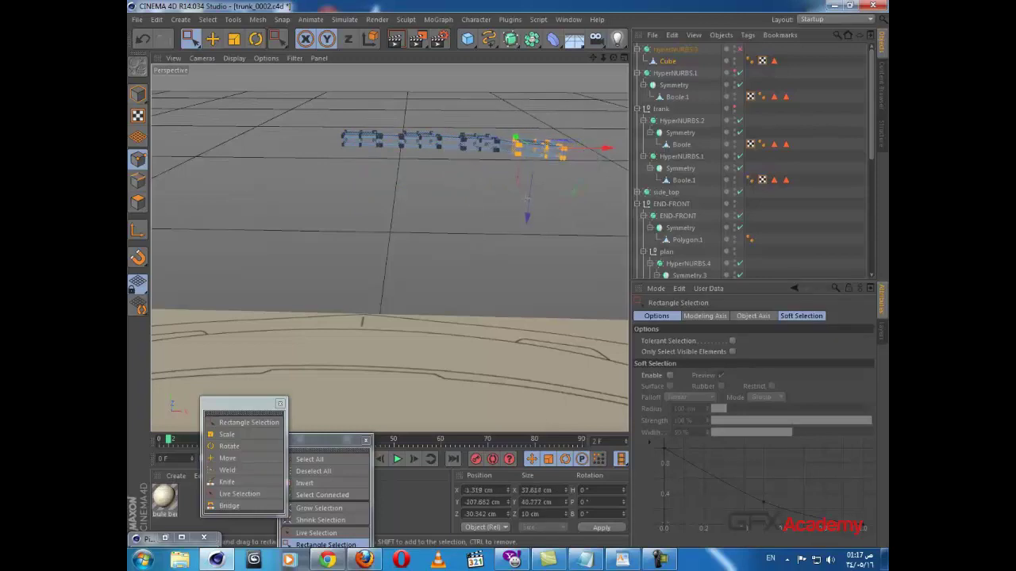
{"action": "left_click", "coordinate": [543, 189]}
{"action": "key", "text": "ctrl+z"}
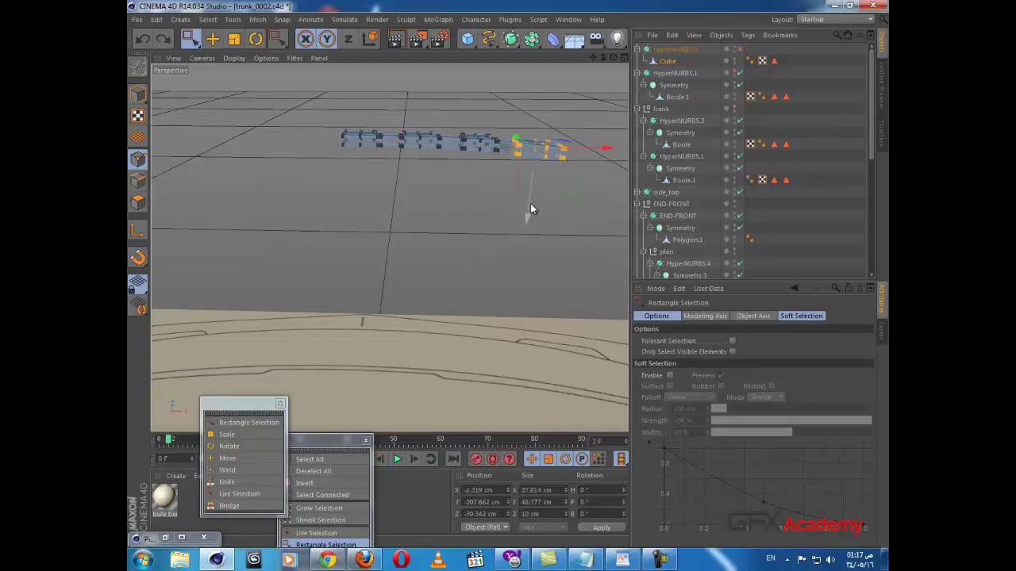
{"action": "left_click_drag", "start_coordinate": [530, 204], "coordinate": [529, 202]}
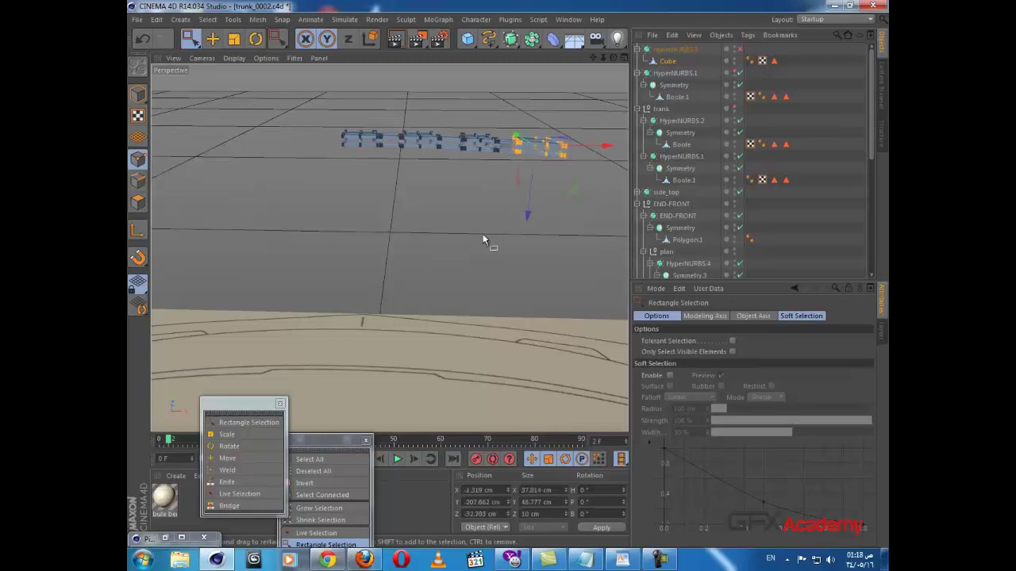
- Align the outermost tooth's points with the grille opening on the blueprint, placing them at about X -0.5 cm and Z -31.1 cm
{"action": "middle_click", "coordinate": [428, 256]}
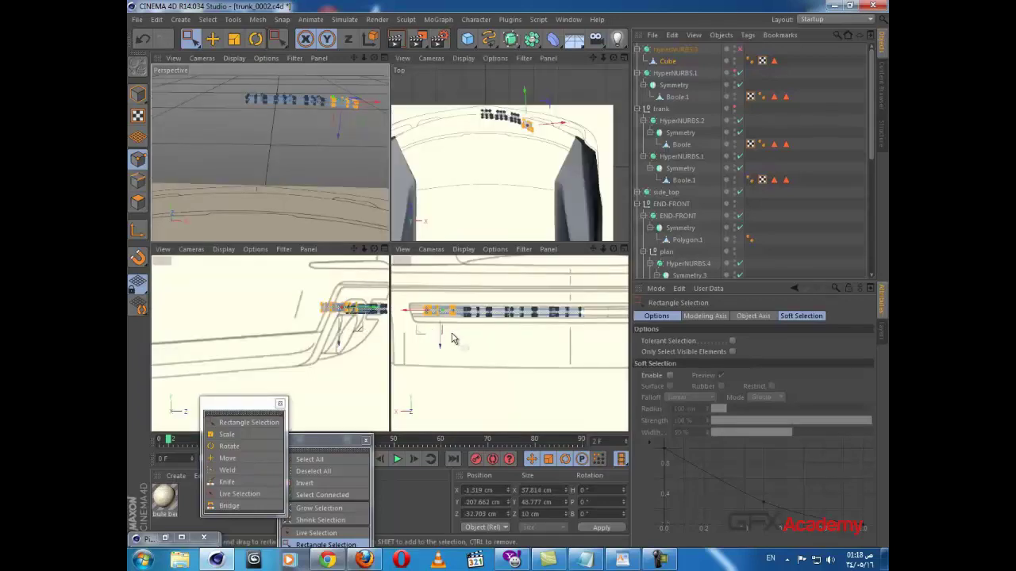
{"action": "middle_click_drag", "start_coordinate": [446, 343], "coordinate": [443, 343], "text": "alt"}
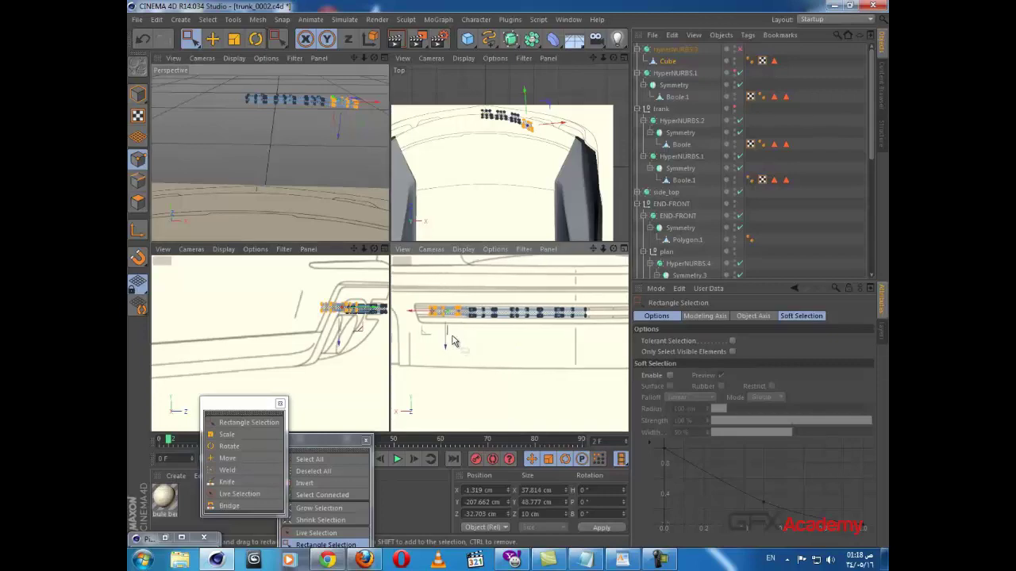
{"action": "scroll", "coordinate": [447, 330], "scroll_direction": "up", "scroll_amount": 2}
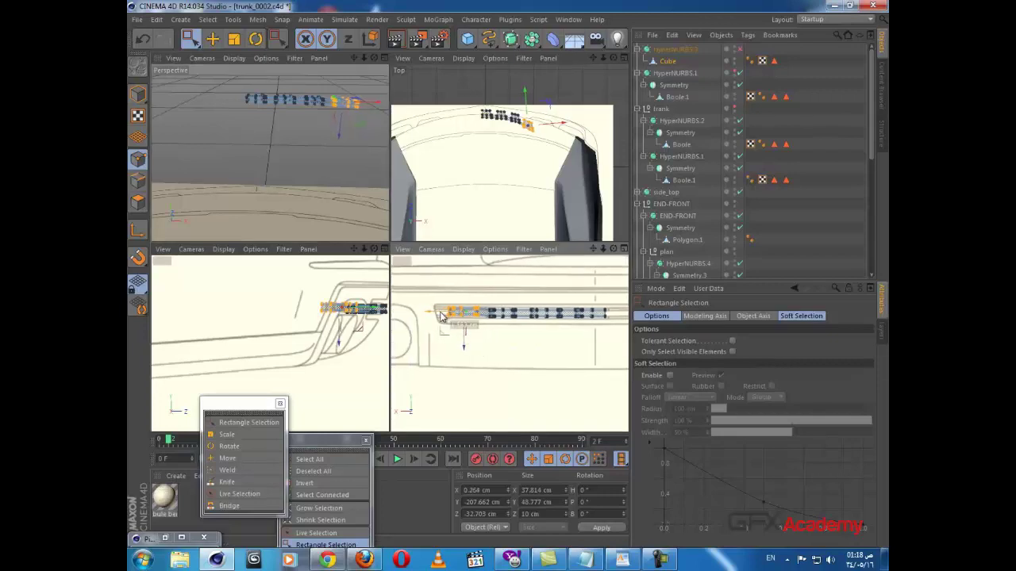
{"action": "left_click_drag", "start_coordinate": [442, 317], "coordinate": [468, 331]}
{"action": "scroll", "coordinate": [460, 339], "scroll_direction": "up", "scroll_amount": 3}
{"action": "middle_click_drag", "start_coordinate": [506, 344], "coordinate": [481, 346], "text": "alt"}
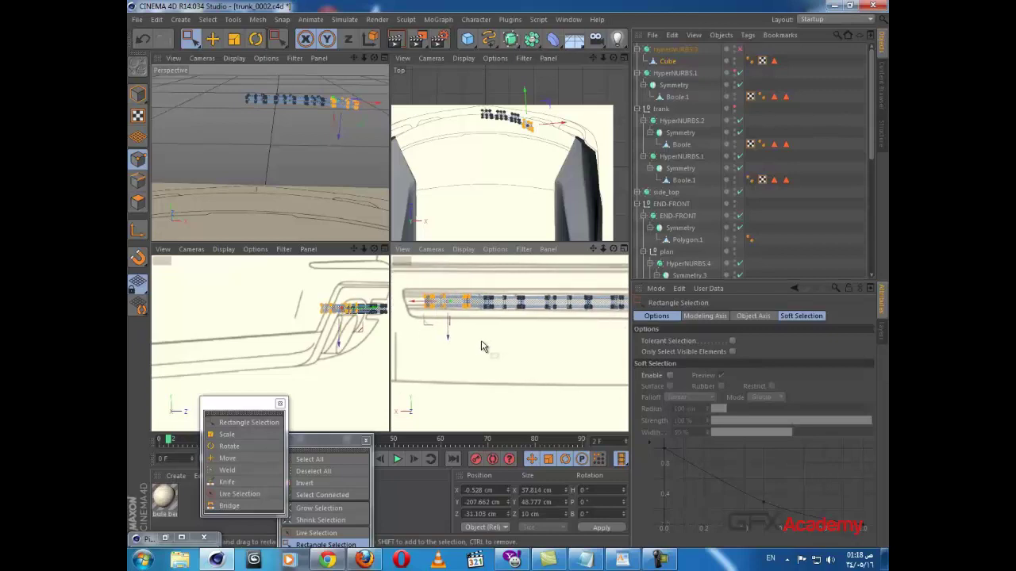
{"action": "scroll", "coordinate": [533, 354], "scroll_direction": "down", "scroll_amount": 2}
{"action": "middle_click_drag", "start_coordinate": [544, 356], "coordinate": [502, 361], "text": "alt"}
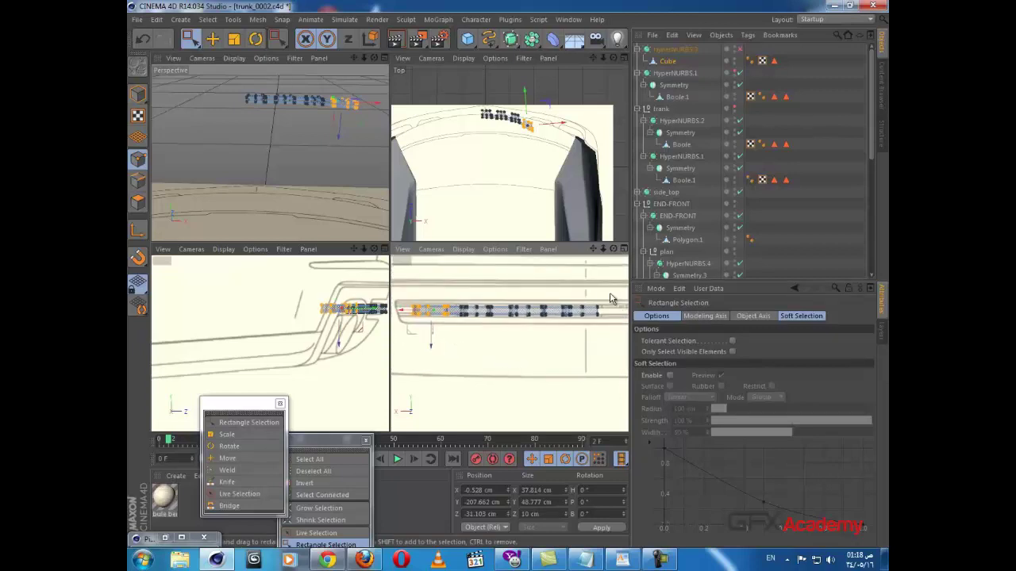
- Switch to whole-object editing and center the grille Cube's axis on its geometry
{"action": "left_click", "coordinate": [138, 93]}
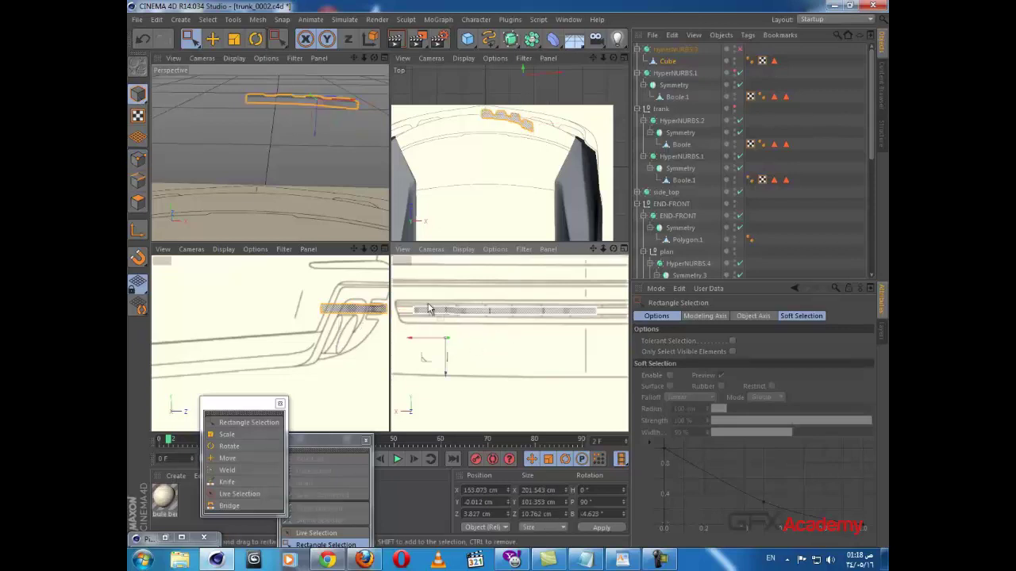
{"action": "left_click", "coordinate": [259, 19]}
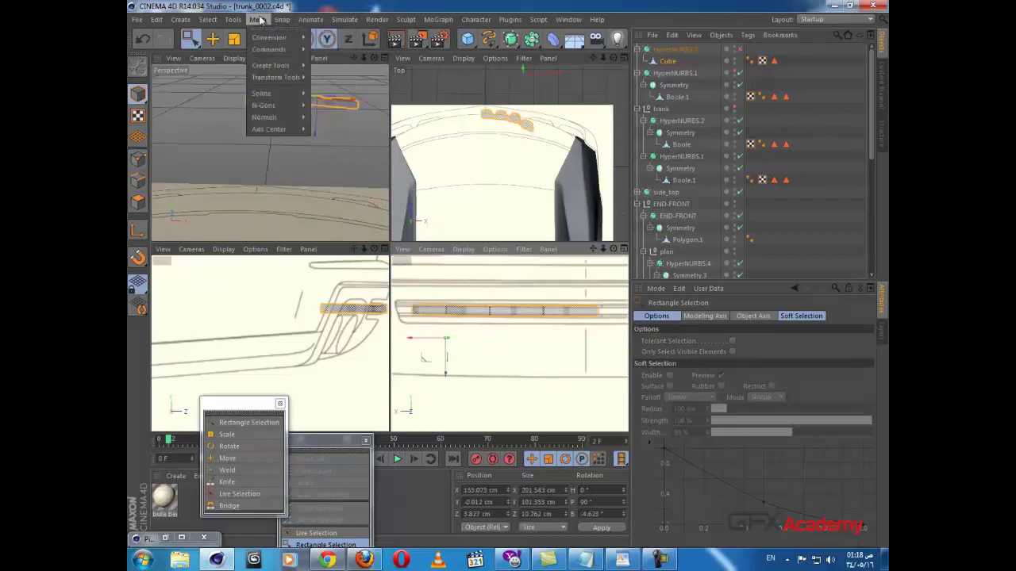
{"action": "mouse_move", "coordinate": [277, 129]}
{"action": "left_click", "coordinate": [346, 150]}
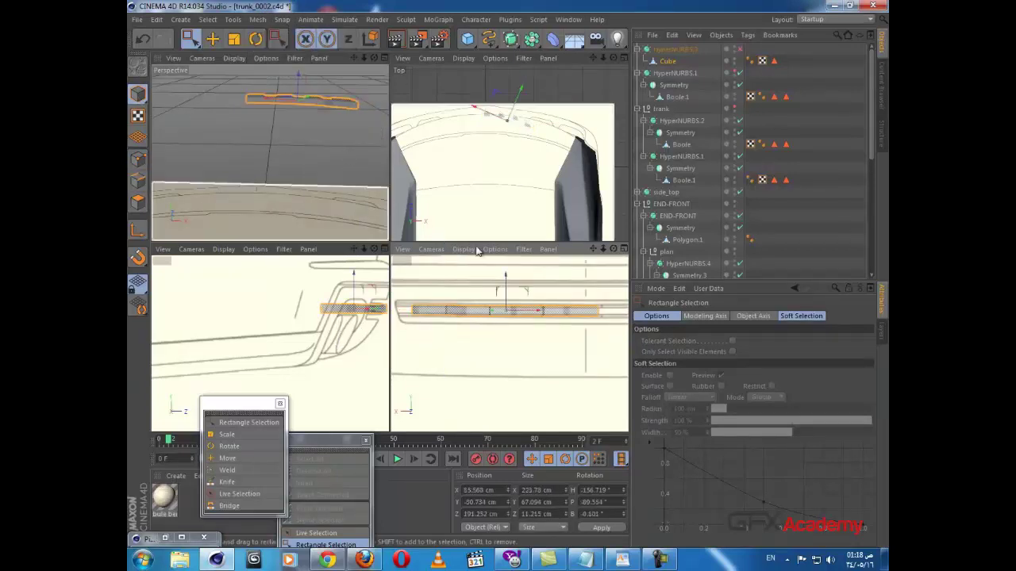
- Move the grille Cube along the car's width to the outer end of the blueprint's grille opening
{"action": "left_click", "coordinate": [669, 63]}
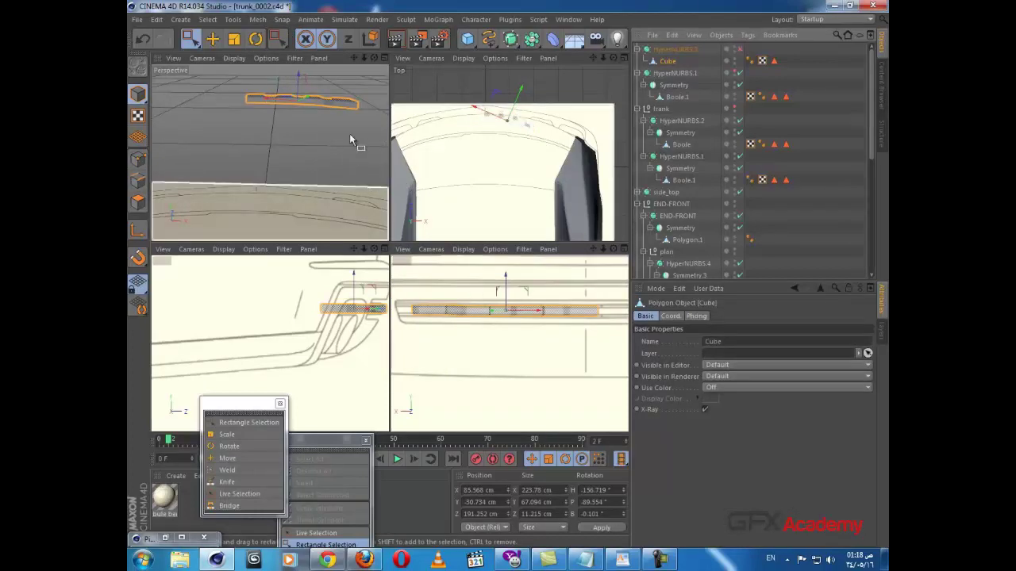
{"action": "key", "text": "e"}
{"action": "left_click_drag", "start_coordinate": [526, 316], "coordinate": [514, 317]}
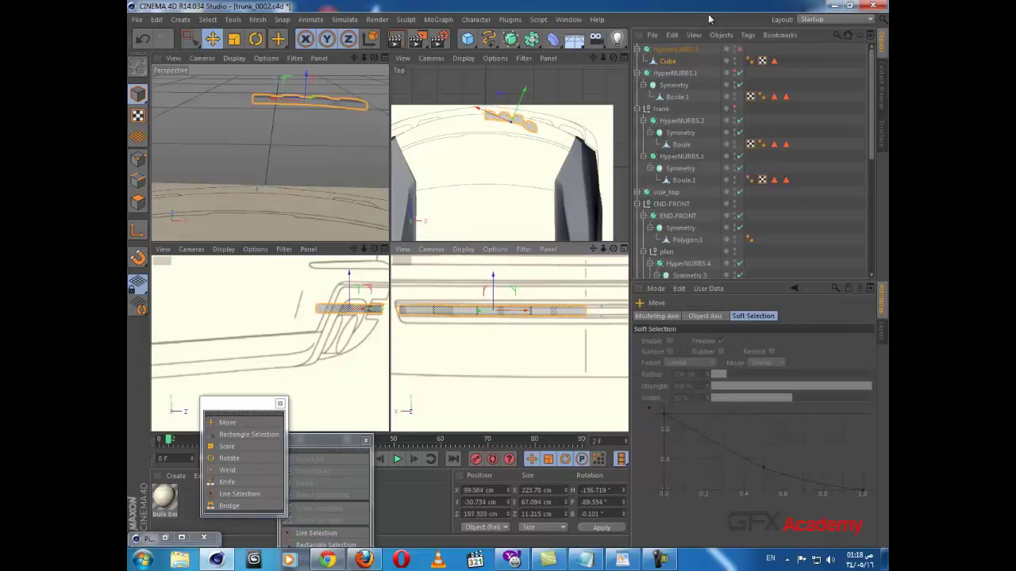
- Mirror the grille Cube with a Symmetry object inside HyperNURBS.3 and shift it so both halves meet at the centre line
{"action": "left_click_drag", "start_coordinate": [533, 40], "coordinate": [672, 101]}
{"action": "mouse_move", "coordinate": [668, 50]}
{"action": "left_mouse_down"}
{"action": "mouse_move", "coordinate": [670, 72]}
{"action": "mouse_move", "coordinate": [672, 63]}
{"action": "left_mouse_up"}
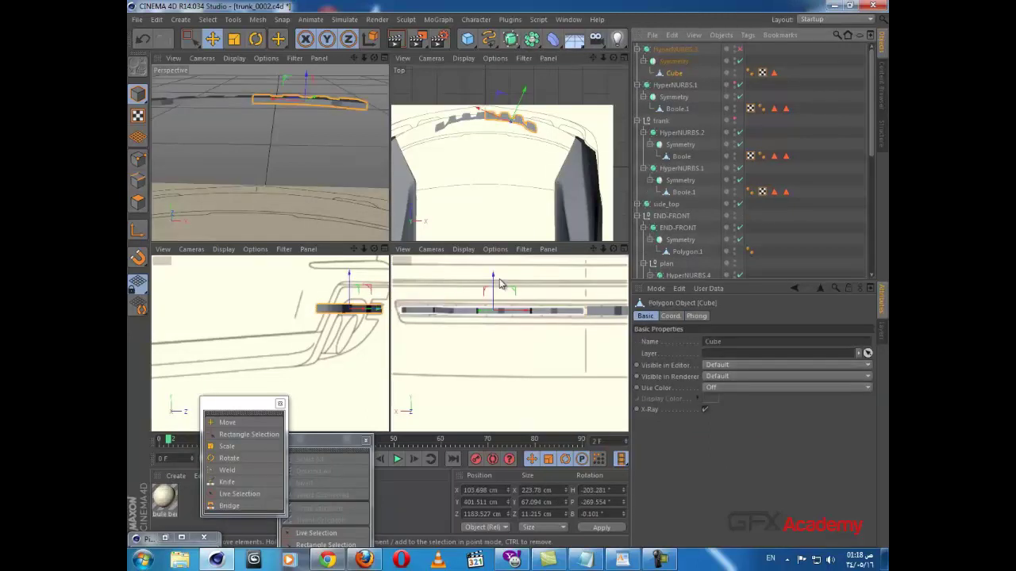
{"action": "middle_click", "coordinate": [540, 330]}
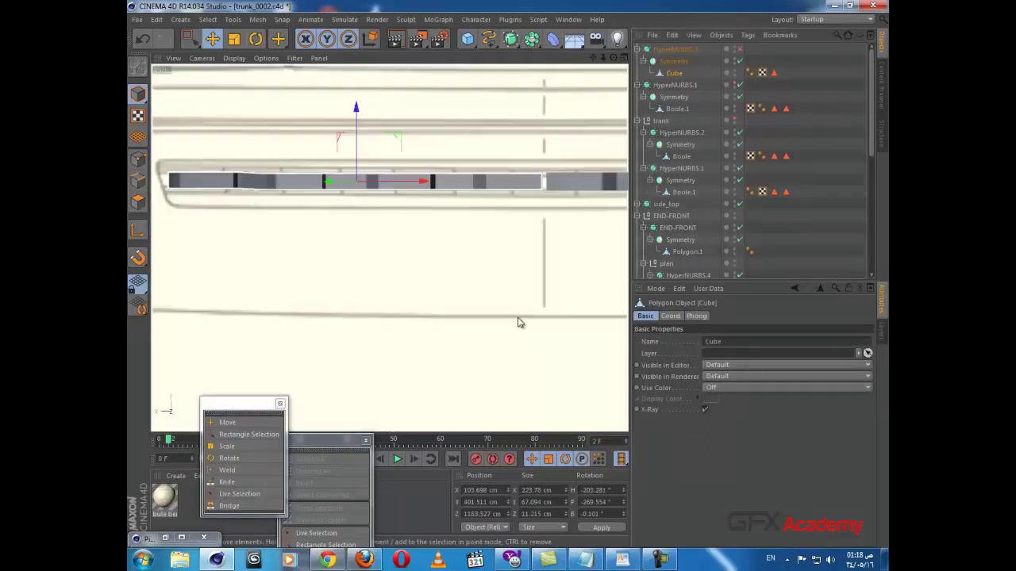
{"action": "middle_click_drag", "start_coordinate": [493, 332], "coordinate": [458, 372], "text": "alt"}
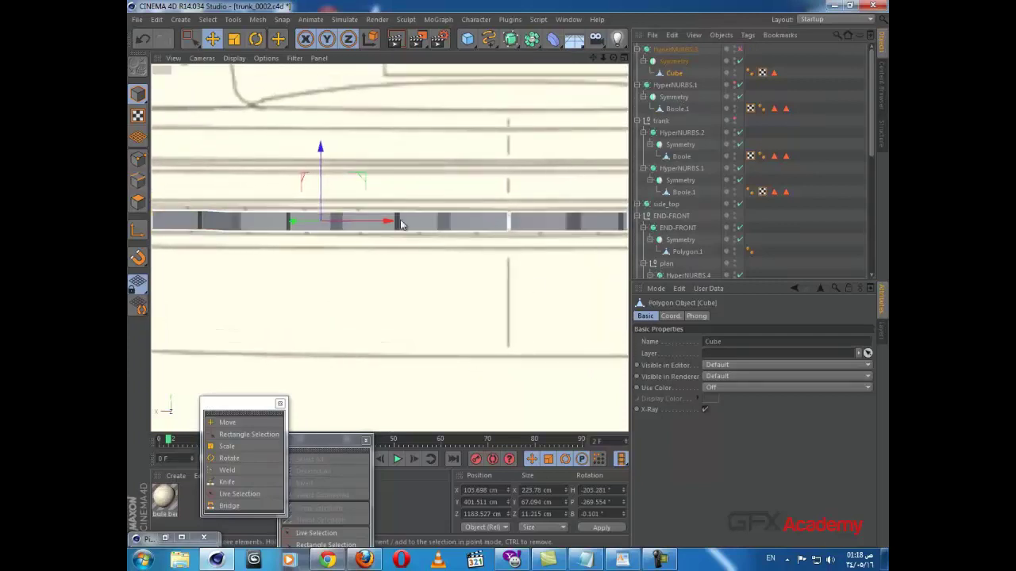
{"action": "left_click_drag", "start_coordinate": [390, 222], "coordinate": [386, 228]}
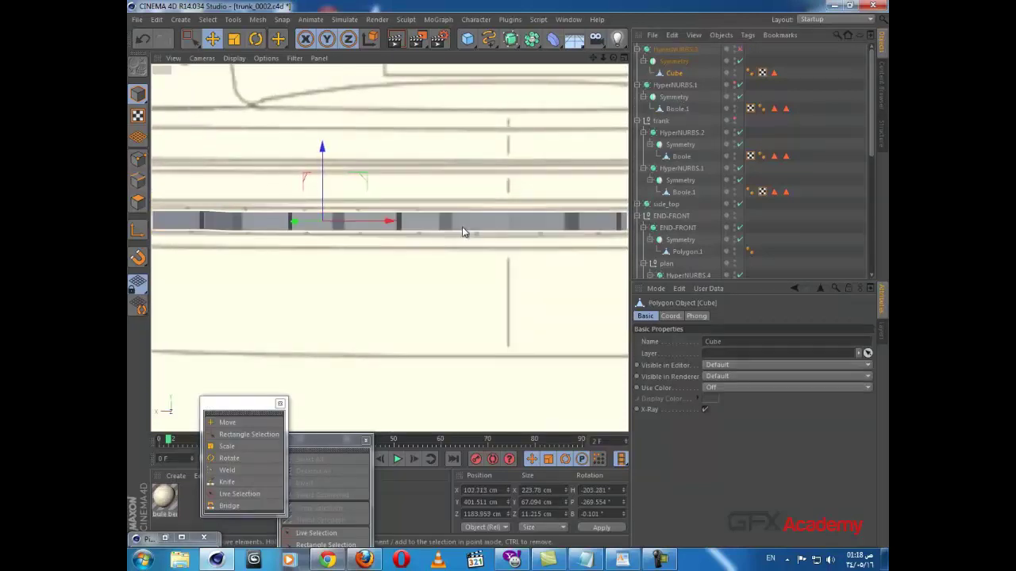
{"action": "middle_click", "coordinate": [488, 271]}
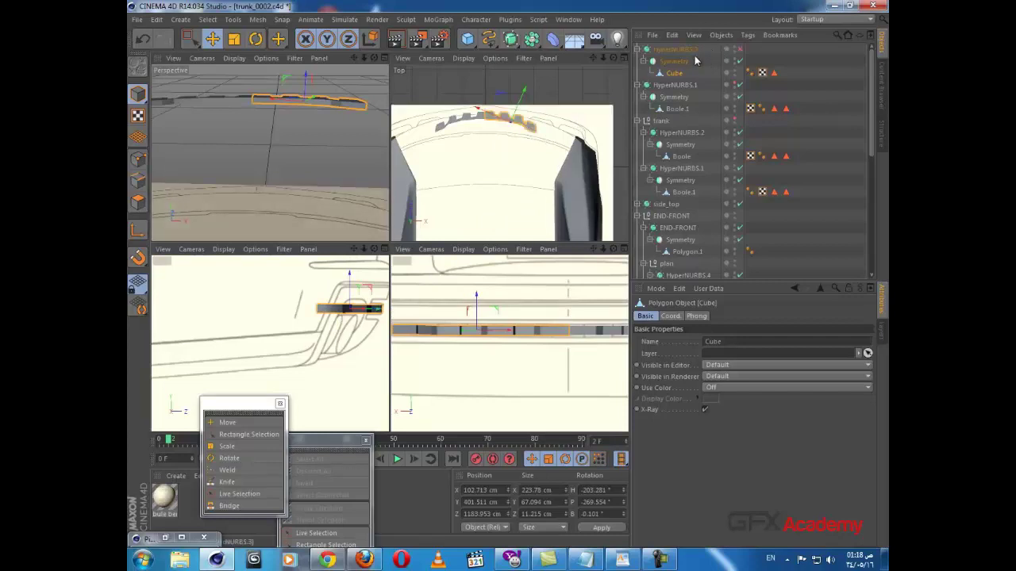
- Scale the grille Cube's height down to about 3.1 cm and lower it to the bottom slat of the grille opening
{"action": "left_click", "coordinate": [212, 39]}
{"action": "left_click", "coordinate": [234, 39]}
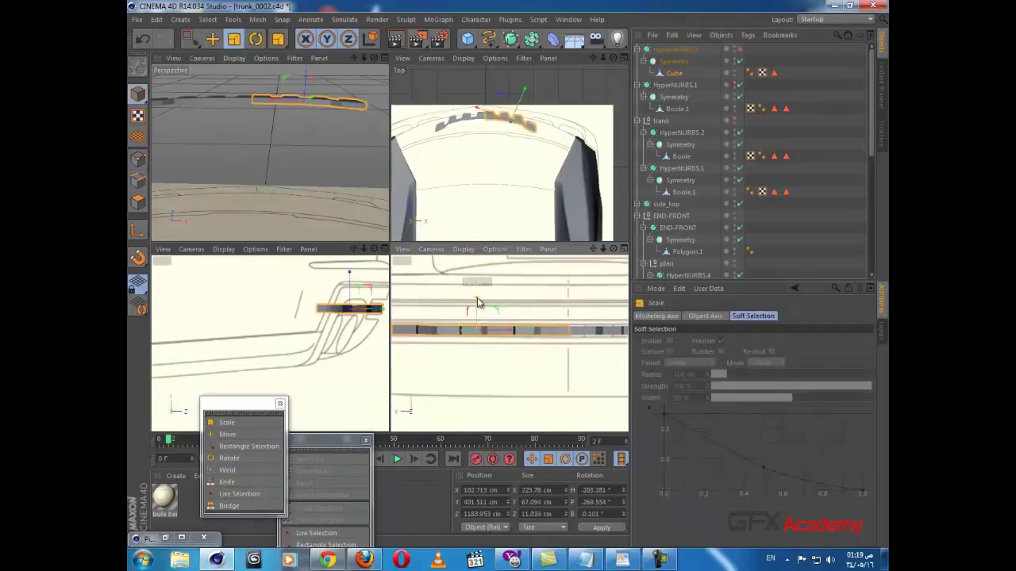
{"action": "left_click_drag", "start_coordinate": [474, 316], "coordinate": [476, 321]}
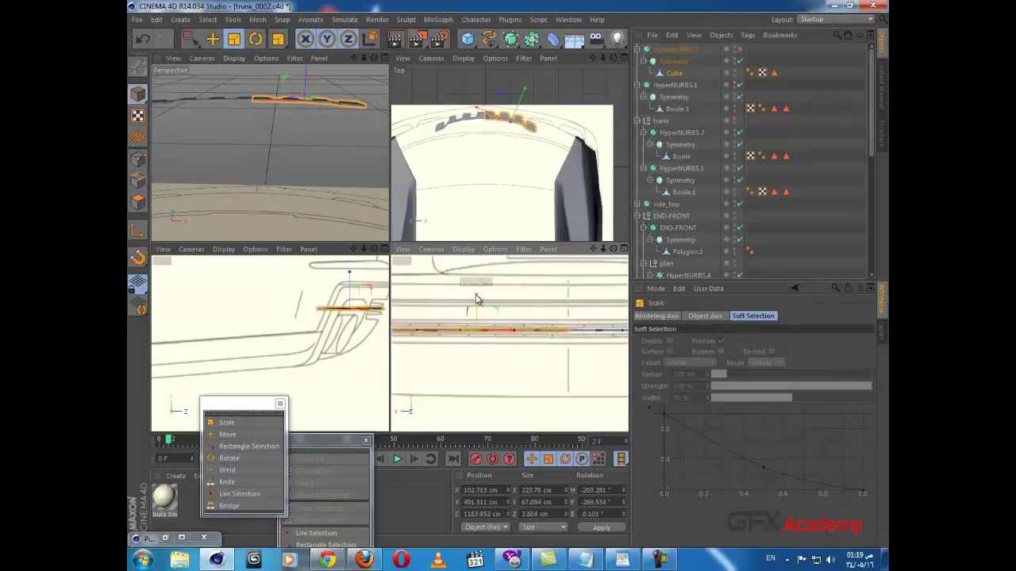
{"action": "mouse_move", "coordinate": [473, 293]}
{"action": "left_mouse_down"}
{"action": "mouse_move", "coordinate": [474, 316]}
{"action": "mouse_move", "coordinate": [478, 292]}
{"action": "left_mouse_up"}
{"action": "left_click", "coordinate": [211, 39]}
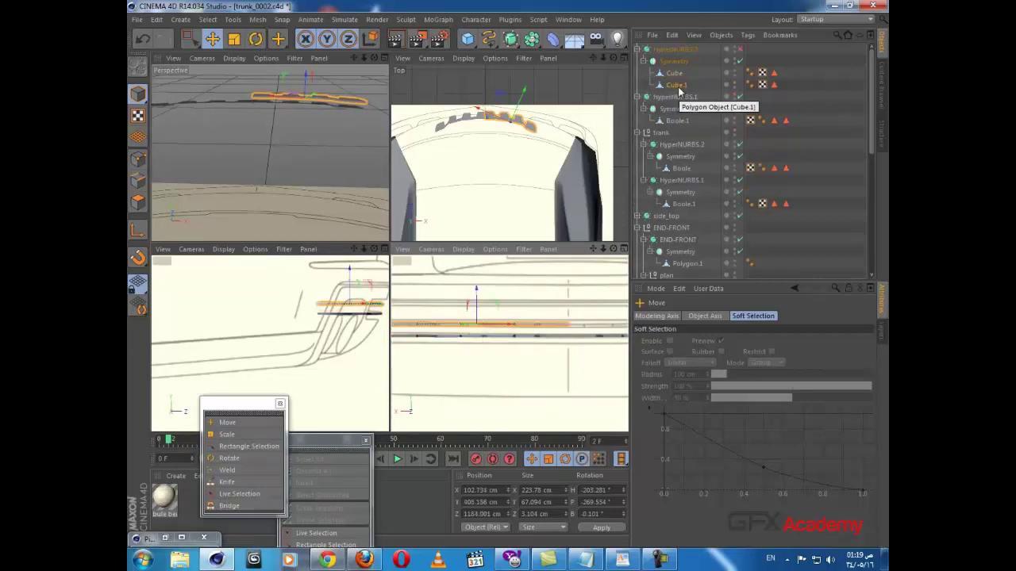
- Undo the copy of the single grille Cube and duplicate the whole HyperNURBS.3 hierarchy
{"action": "key", "text": "ctrl+z"}
{"action": "left_click_drag", "start_coordinate": [677, 44], "coordinate": [676, 44], "text": "ctrl"}
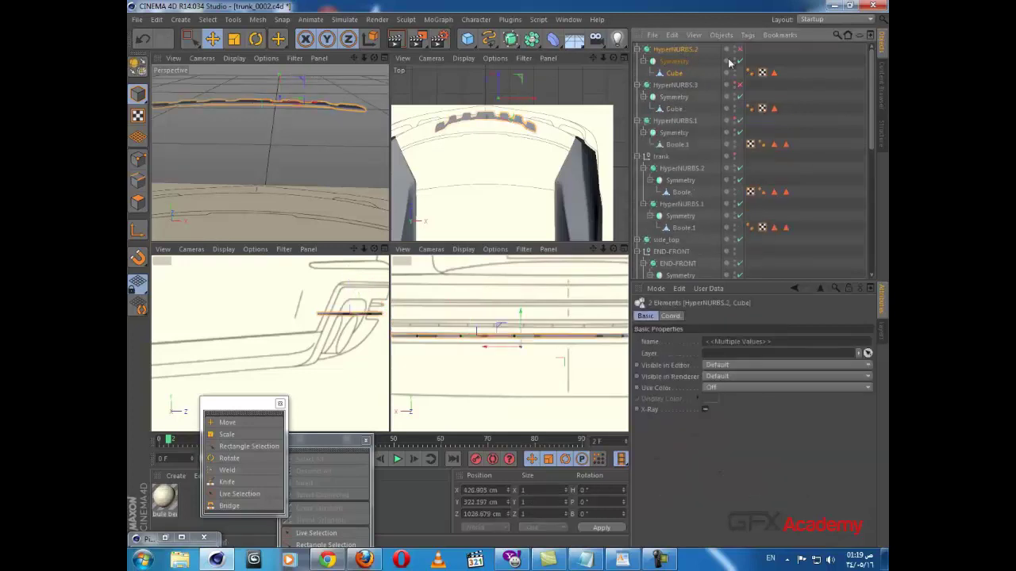
- Enable smoothing on HyperNURBS.2 and HyperNURBS.3 and raise the duplicated slat about 12 cm to the next slat line
{"action": "left_click", "coordinate": [739, 51]}
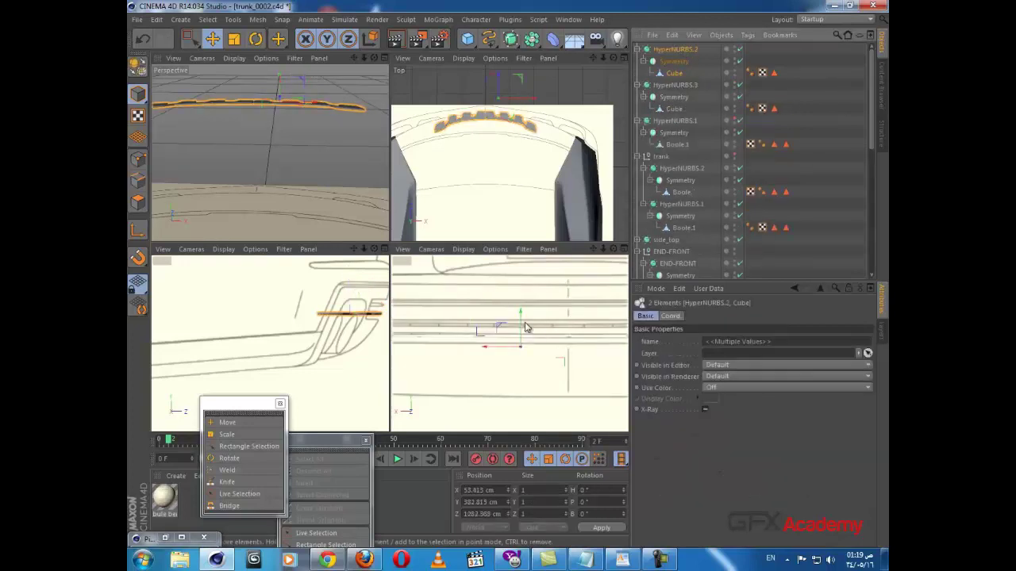
{"action": "left_click_drag", "start_coordinate": [521, 321], "coordinate": [522, 311]}
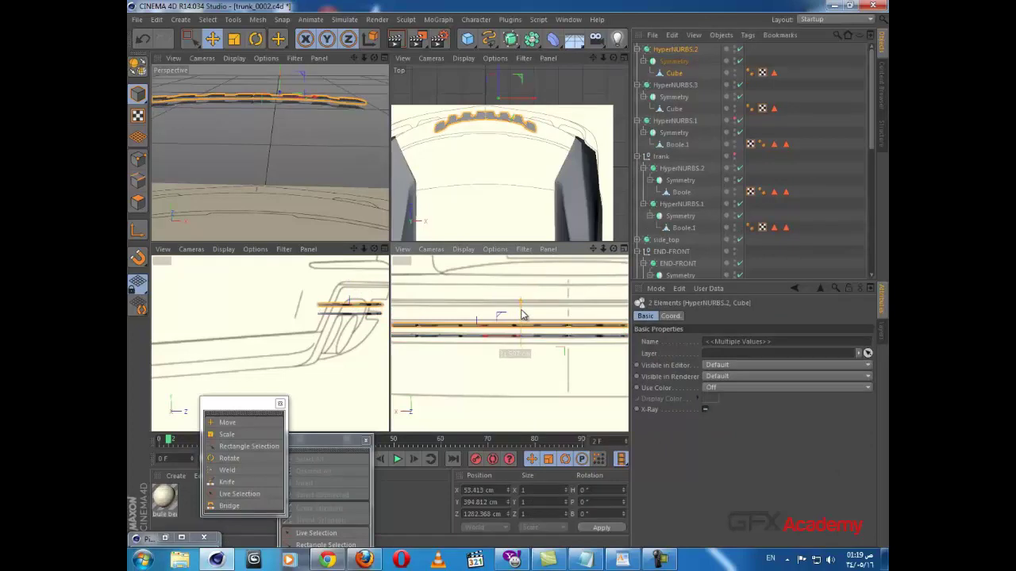
{"action": "scroll", "coordinate": [350, 318], "scroll_direction": "up", "scroll_amount": 2}
- Shift the duplicated upper slat about 1.5 cm rearward along the car's length in the side view
{"action": "middle_click", "coordinate": [385, 318]}
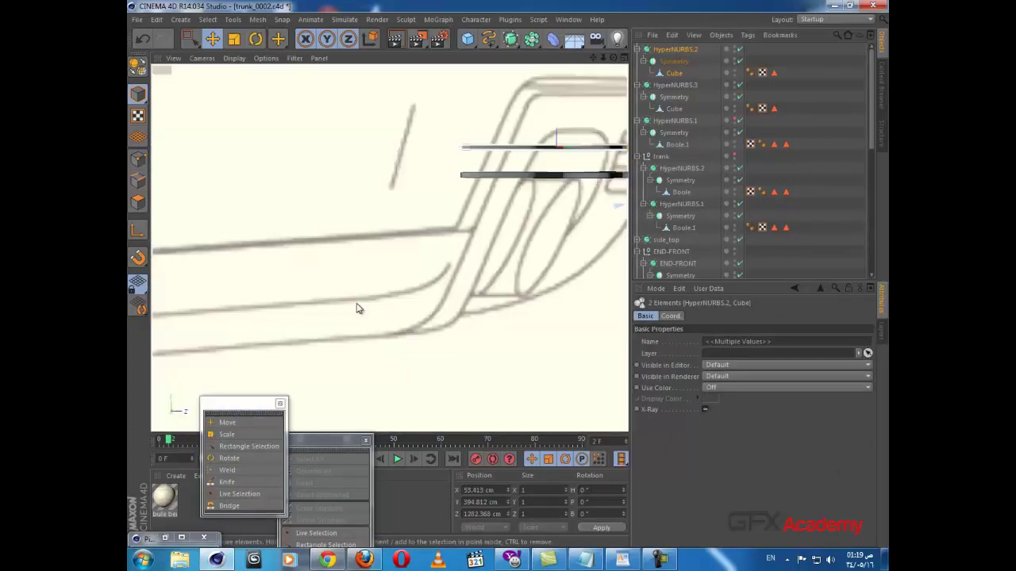
{"action": "mouse_move", "coordinate": [401, 294]}
{"action": "middle_mouse_down", "text": "alt"}
{"action": "mouse_move", "coordinate": [294, 294]}
{"action": "mouse_move", "coordinate": [323, 299]}
{"action": "middle_mouse_up", "text": "alt"}
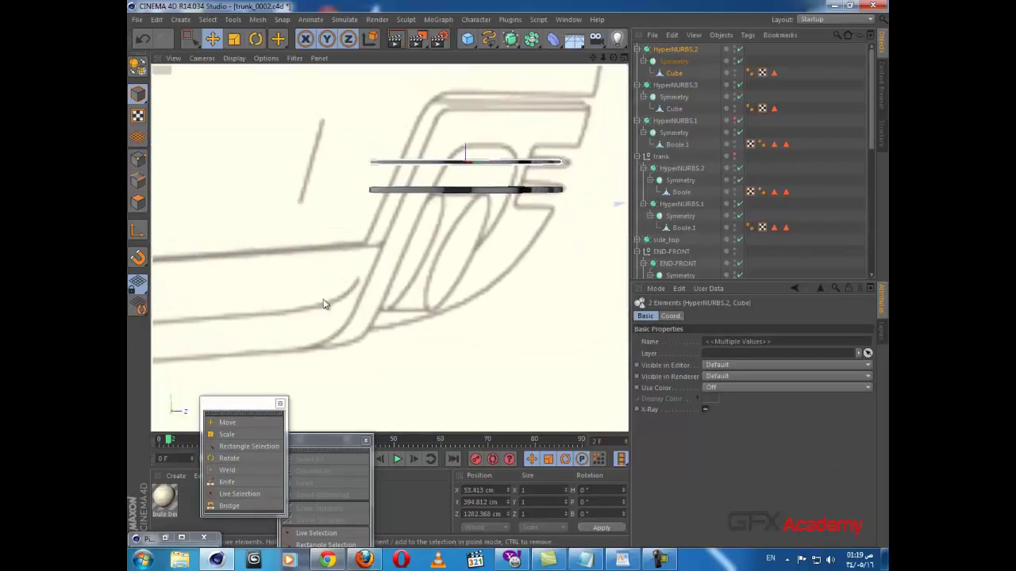
{"action": "left_click", "coordinate": [279, 40]}
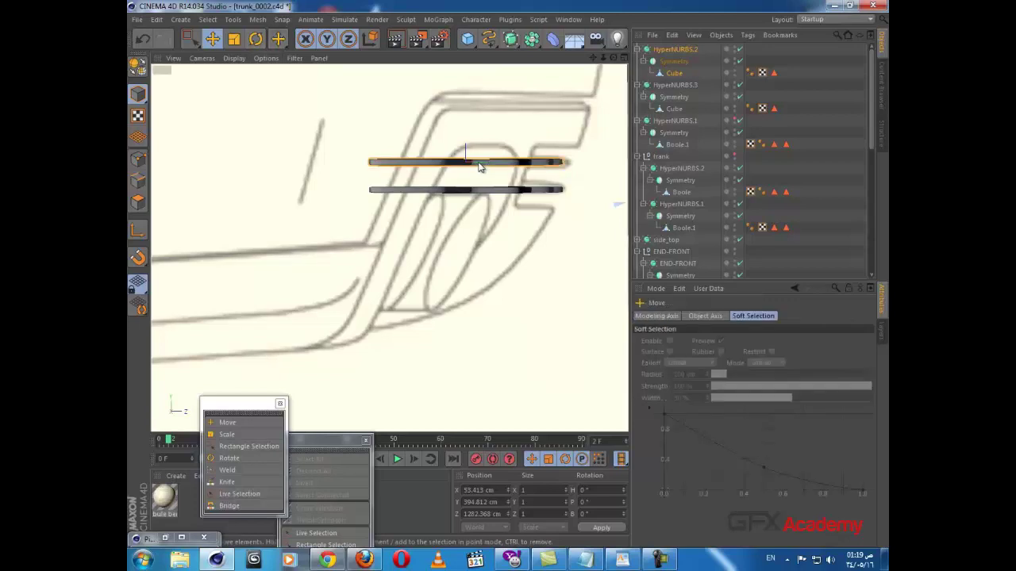
{"action": "left_click_drag", "start_coordinate": [481, 166], "coordinate": [486, 166]}
{"action": "left_click_drag", "start_coordinate": [484, 166], "coordinate": [486, 166]}
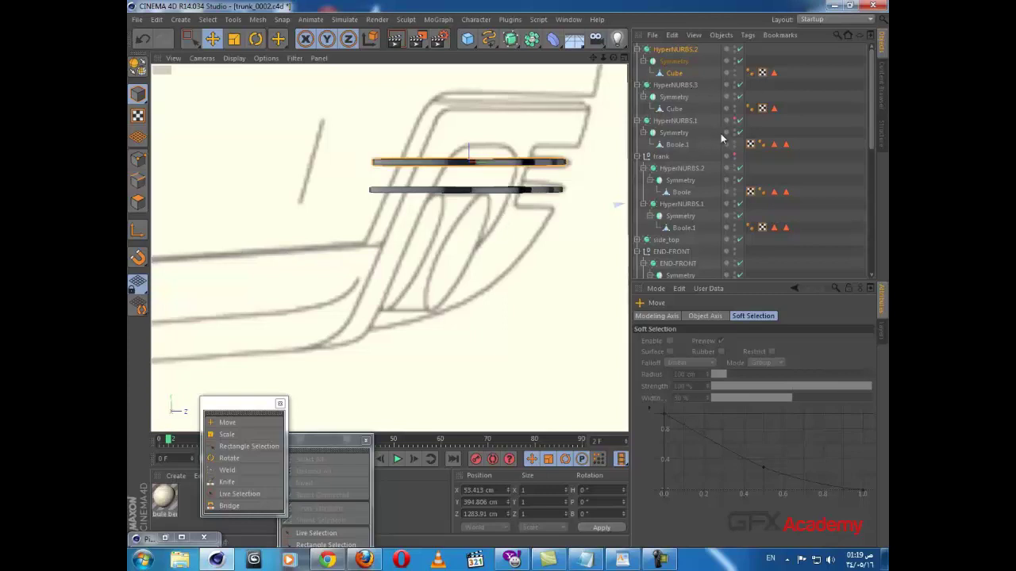
- Unhide the lower bumper's HyperNURBS.1 and the trank group, and check how the slats sit in the complete rear end
{"action": "left_click", "coordinate": [734, 119]}
{"action": "middle_click", "coordinate": [524, 229]}
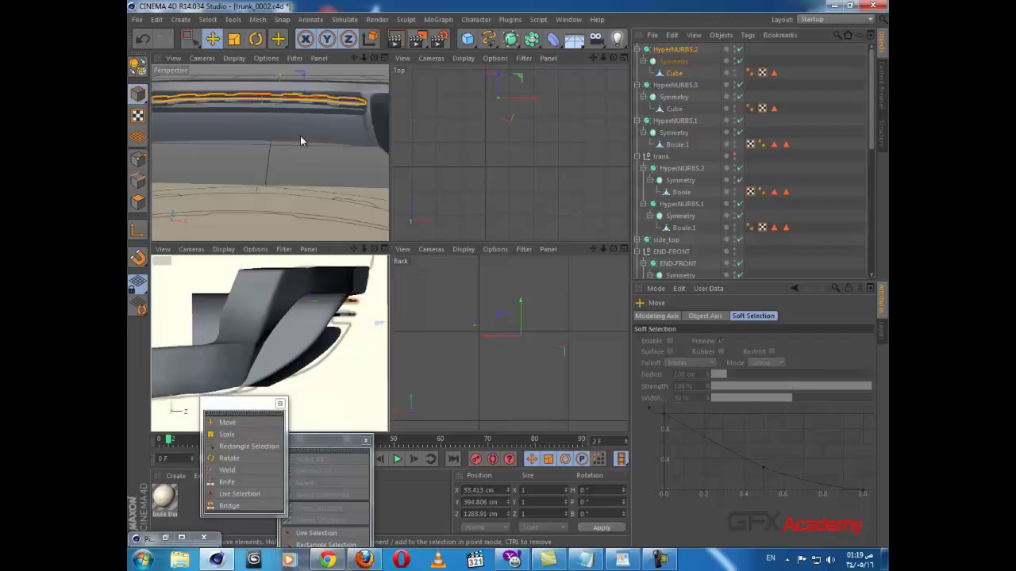
{"action": "middle_click", "coordinate": [300, 141]}
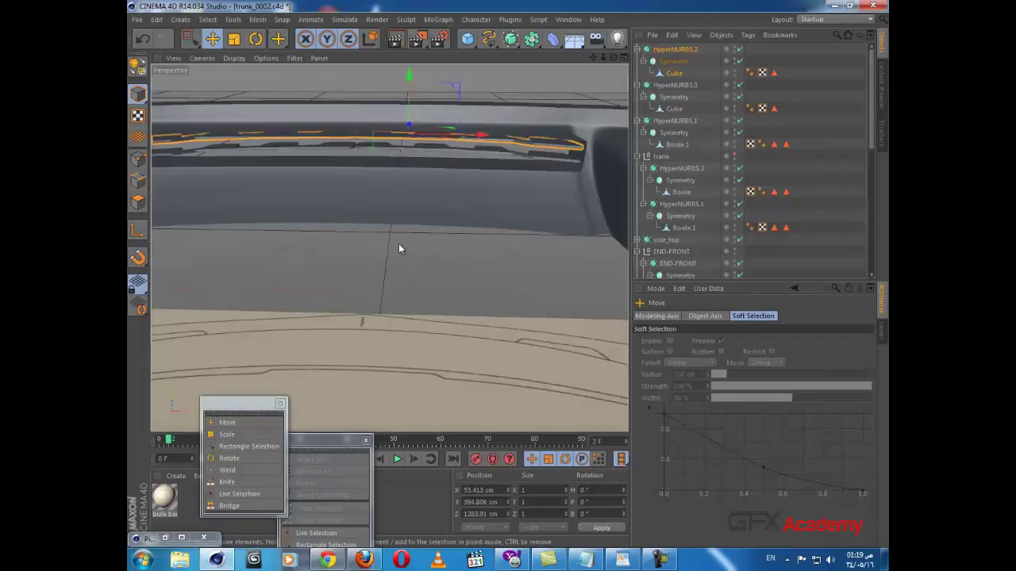
{"action": "left_click_drag", "start_coordinate": [399, 244], "coordinate": [445, 277], "text": "alt"}
{"action": "left_click_drag", "start_coordinate": [445, 277], "coordinate": [426, 258], "text": "alt"}
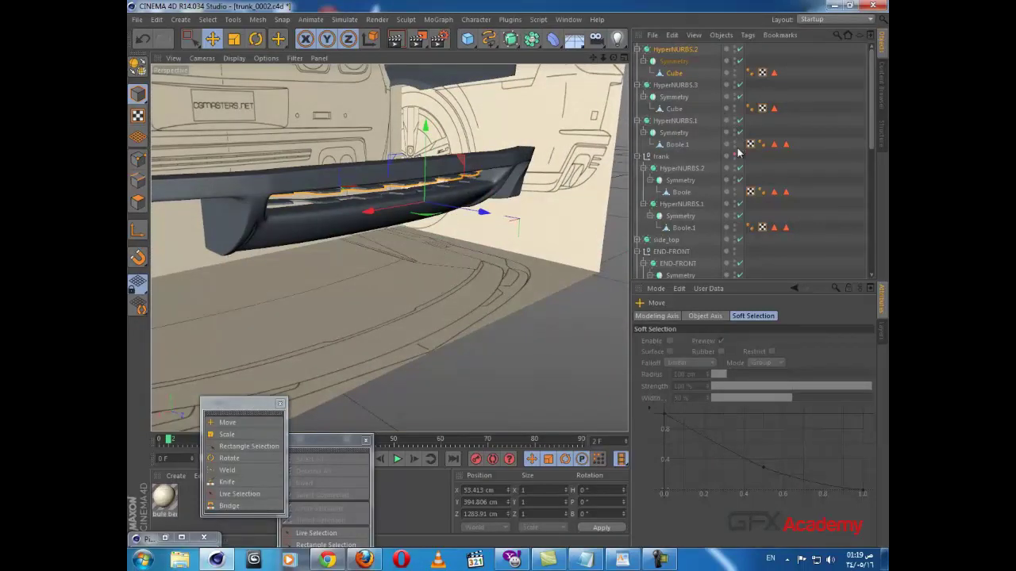
{"action": "left_click", "coordinate": [735, 154]}
{"action": "left_click_drag", "start_coordinate": [394, 150], "coordinate": [608, 263], "text": "alt"}
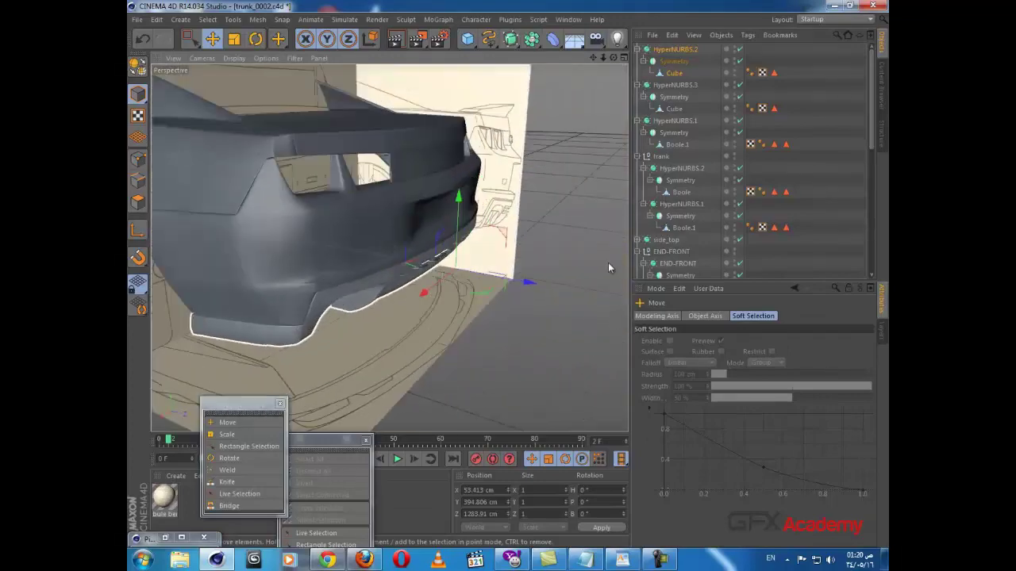
{"action": "left_click_drag", "start_coordinate": [455, 280], "coordinate": [364, 237], "text": "alt"}
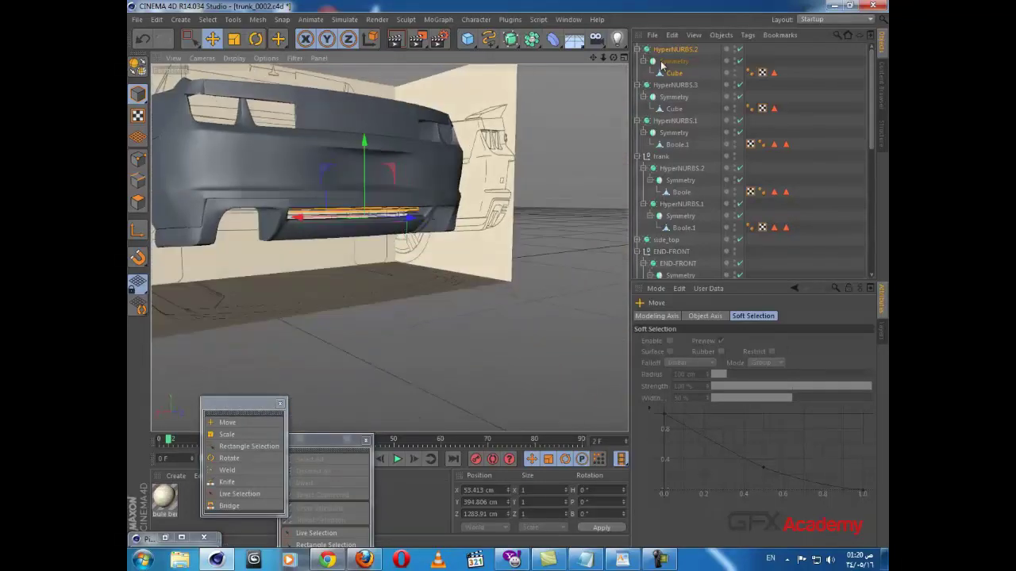
- Collapse the HyperNURBS.2, HyperNURBS.3 and HyperNURBS.1 hierarchies in the object list and clear the selection
{"action": "left_click", "coordinate": [638, 49]}
{"action": "left_click", "coordinate": [638, 61]}
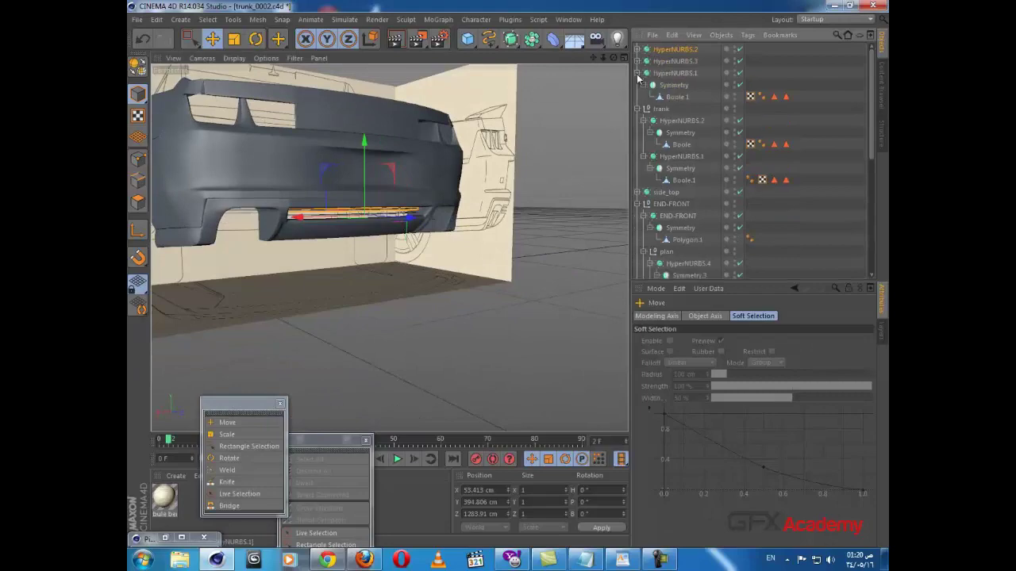
{"action": "left_click", "coordinate": [637, 73]}
{"action": "left_click", "coordinate": [557, 214]}
- Try scaling only the Cube inside HyperNURBS.2 lengthwise, and undo the change
{"action": "left_click_drag", "start_coordinate": [445, 215], "coordinate": [352, 195], "text": "alt"}
{"action": "scroll", "coordinate": [353, 194], "scroll_direction": "up", "scroll_amount": 4}
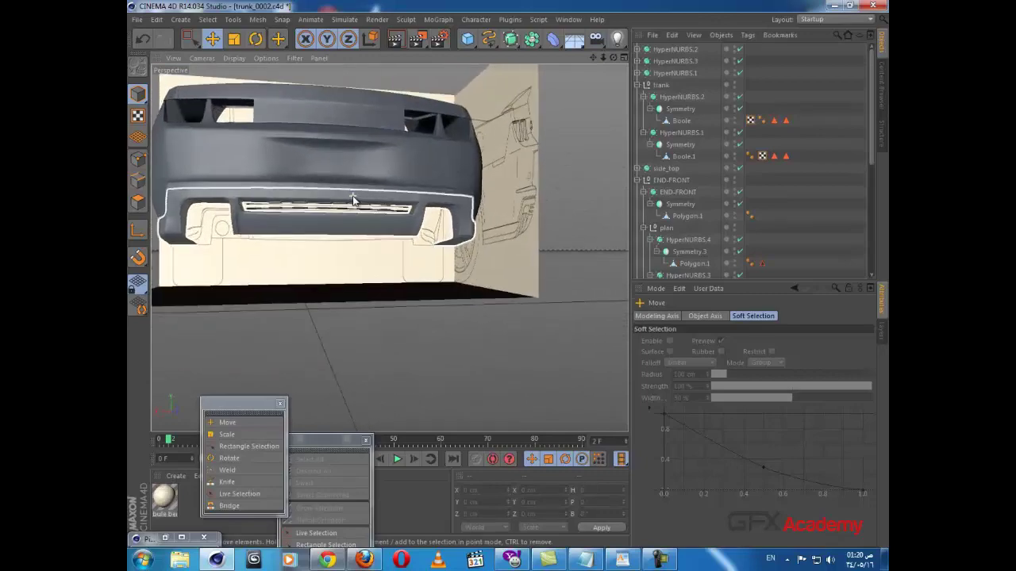
{"action": "middle_click_drag", "start_coordinate": [354, 194], "coordinate": [424, 189], "text": "alt"}
{"action": "scroll", "coordinate": [420, 179], "scroll_direction": "up", "scroll_amount": 4}
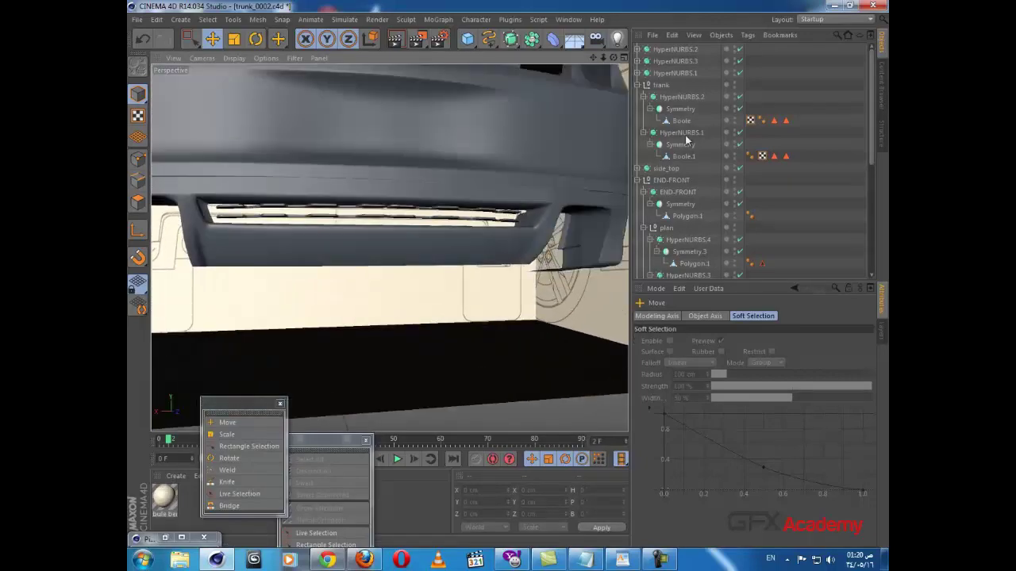
{"action": "left_click", "coordinate": [639, 49]}
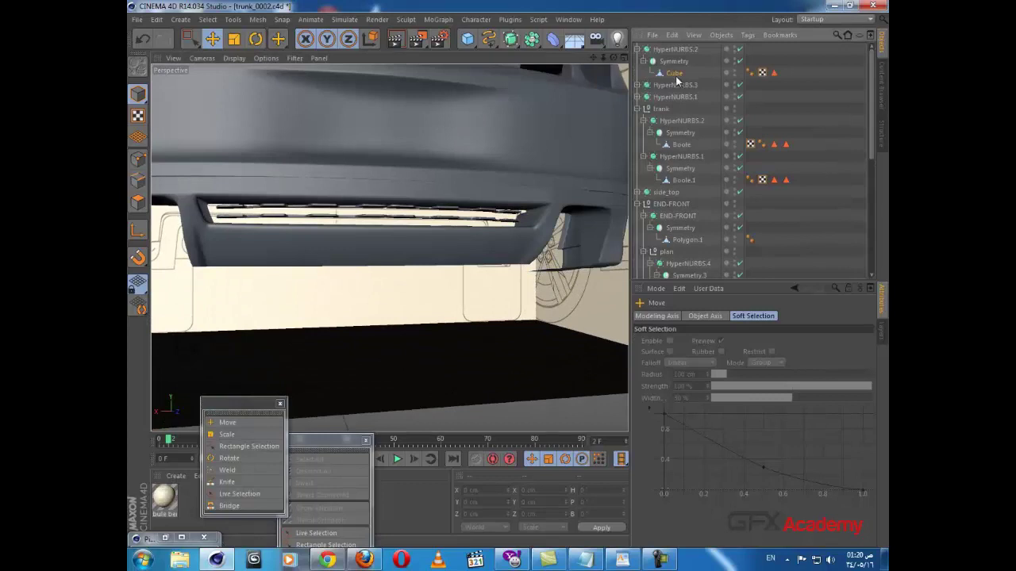
{"action": "left_click", "coordinate": [674, 73]}
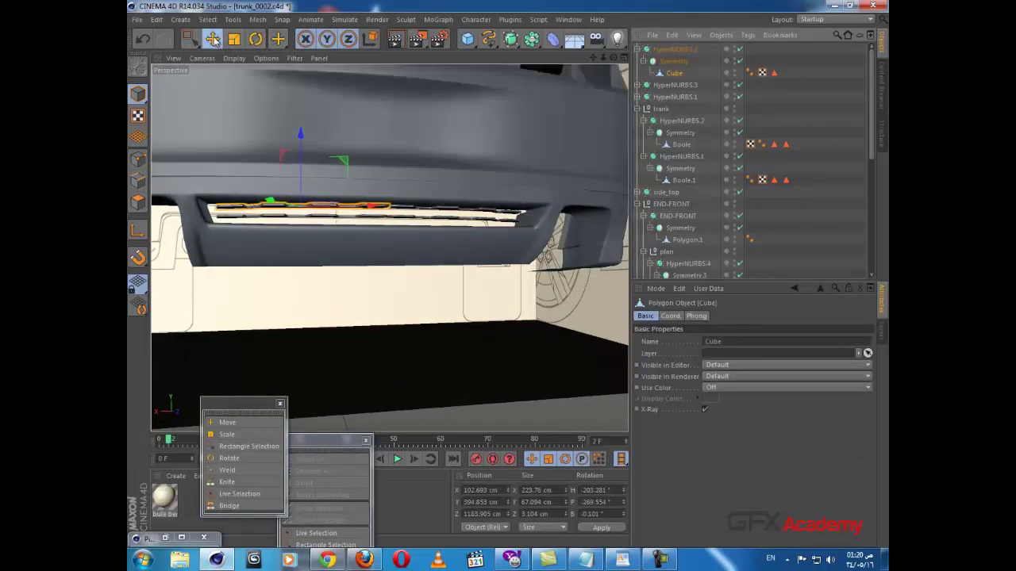
{"action": "left_click", "coordinate": [212, 39]}
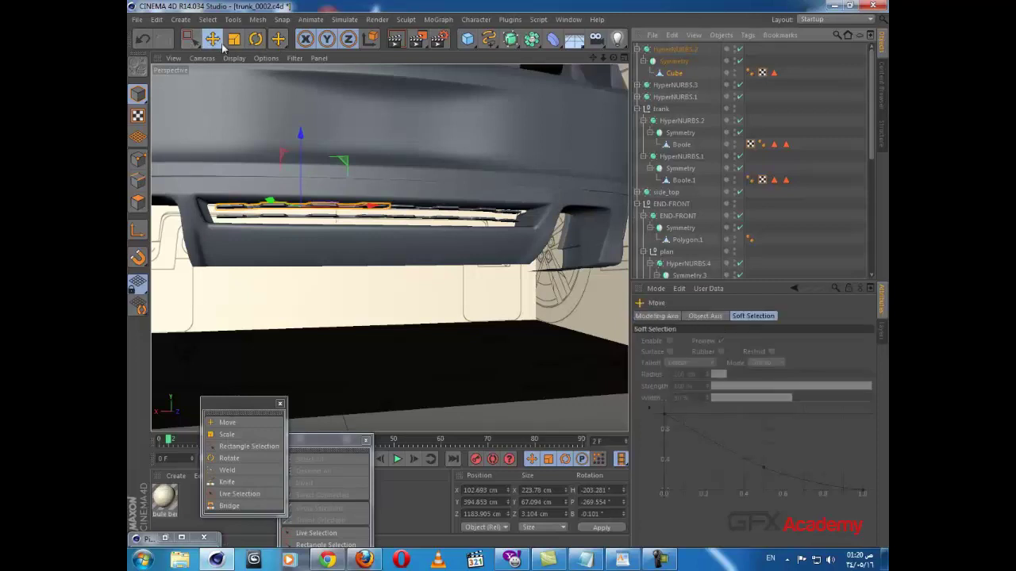
{"action": "left_click", "coordinate": [233, 39]}
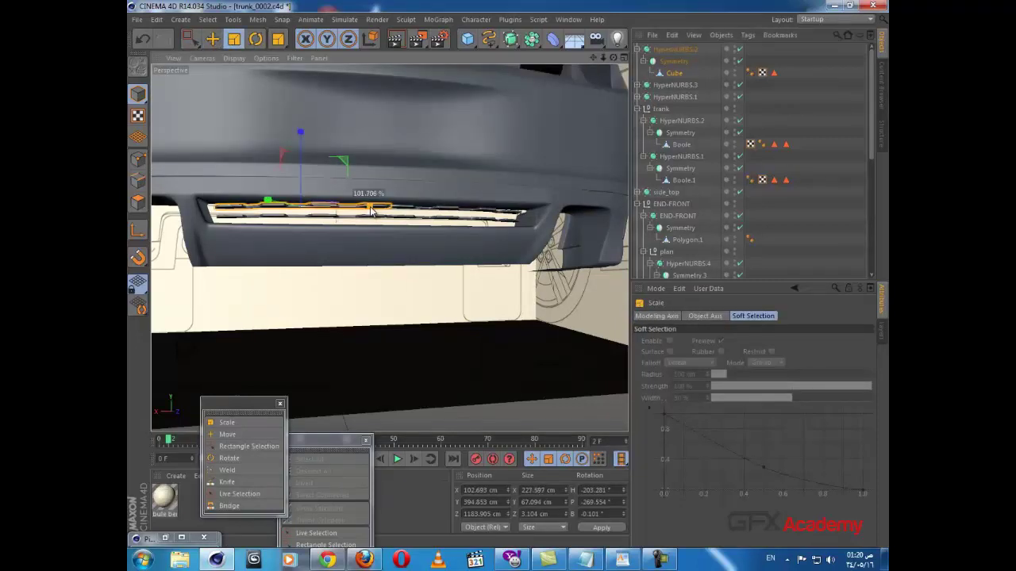
{"action": "left_click_drag", "start_coordinate": [348, 214], "coordinate": [349, 236], "text": "alt"}
{"action": "key", "text": "ctrl+z"}
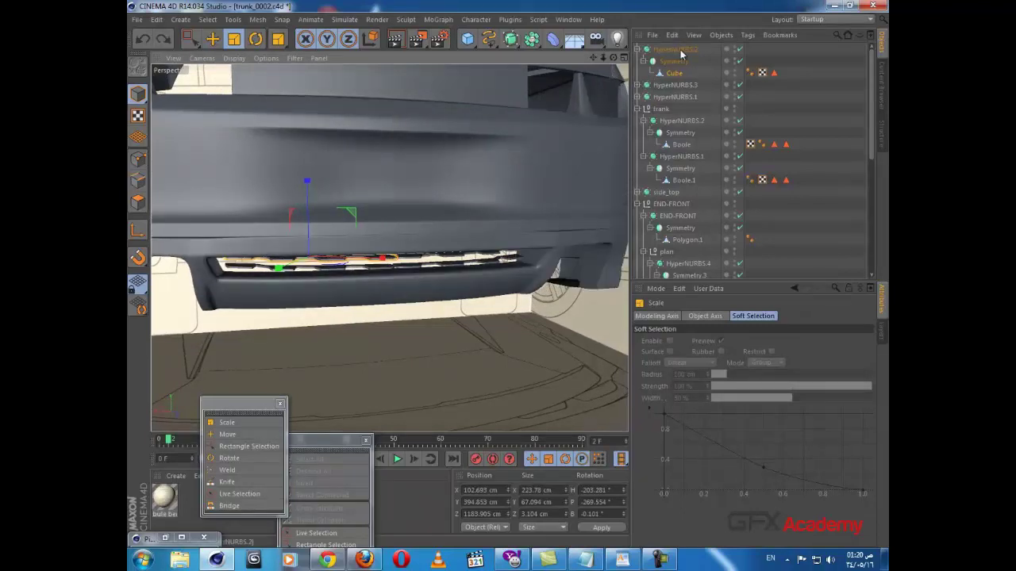
- Scale the whole upper slat HyperNURBS.2 along the car's width to about 432 cm
{"action": "left_click", "coordinate": [676, 50]}
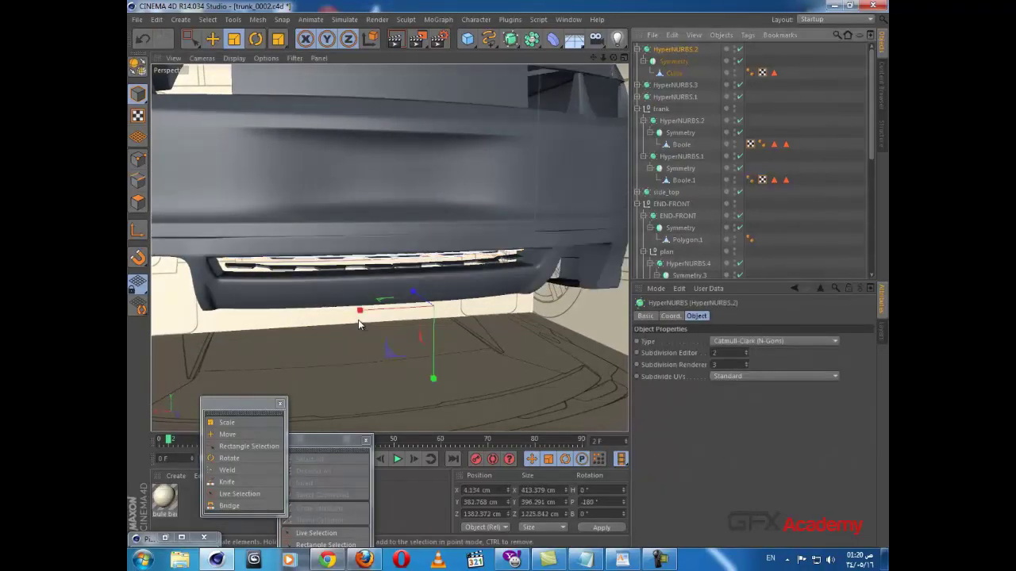
{"action": "left_click_drag", "start_coordinate": [359, 313], "coordinate": [356, 312]}
{"action": "left_click_drag", "start_coordinate": [349, 241], "coordinate": [340, 178], "text": "alt"}
{"action": "left_click_drag", "start_coordinate": [355, 260], "coordinate": [363, 307]}
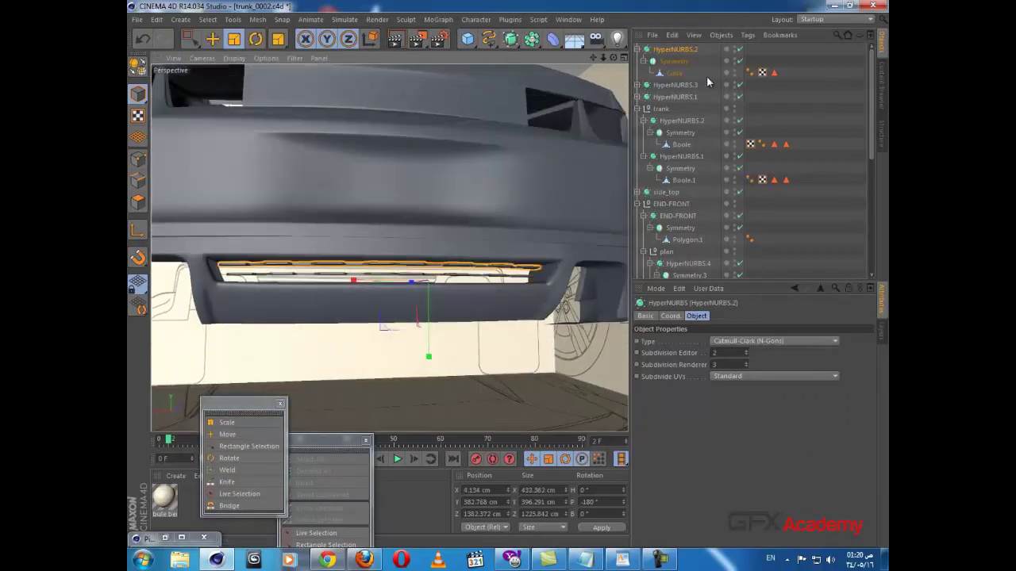
- Scale the lower slat HyperNURBS.3 along the car's width to about 418 cm
{"action": "left_click", "coordinate": [637, 85]}
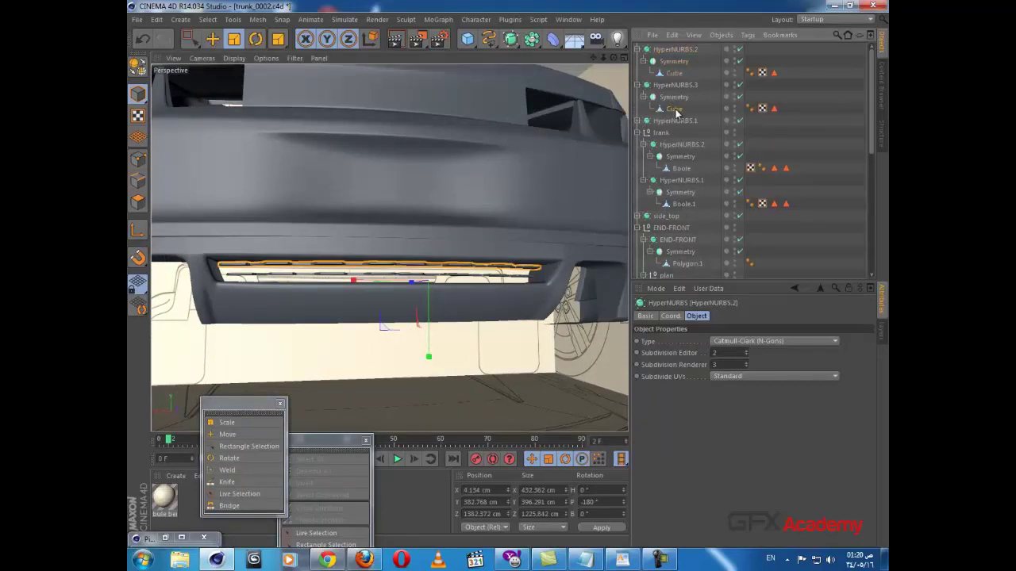
{"action": "left_click", "coordinate": [676, 110]}
{"action": "left_click", "coordinate": [678, 84]}
{"action": "left_click_drag", "start_coordinate": [354, 296], "coordinate": [352, 296]}
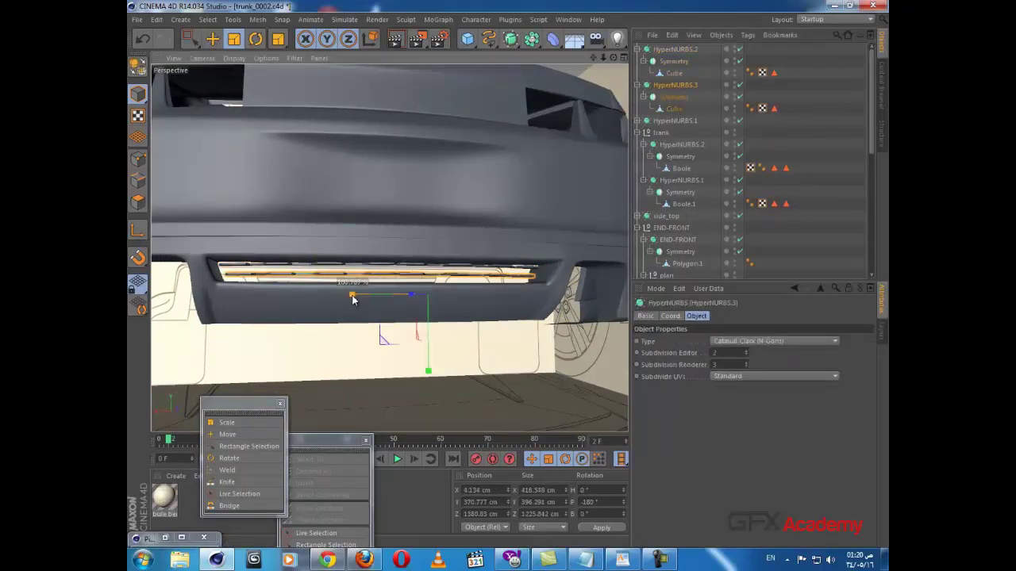
- Widen the upper slat HyperNURBS.2 further to about 446 cm and collapse its hierarchy
{"action": "left_click", "coordinate": [671, 51]}
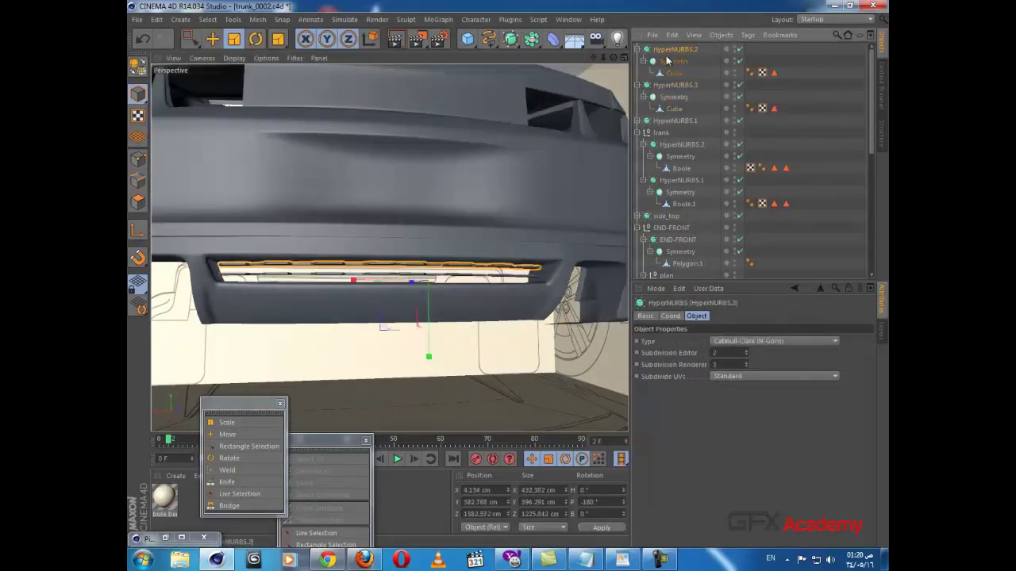
{"action": "left_click_drag", "start_coordinate": [355, 281], "coordinate": [666, 299]}
{"action": "left_click", "coordinate": [671, 52]}
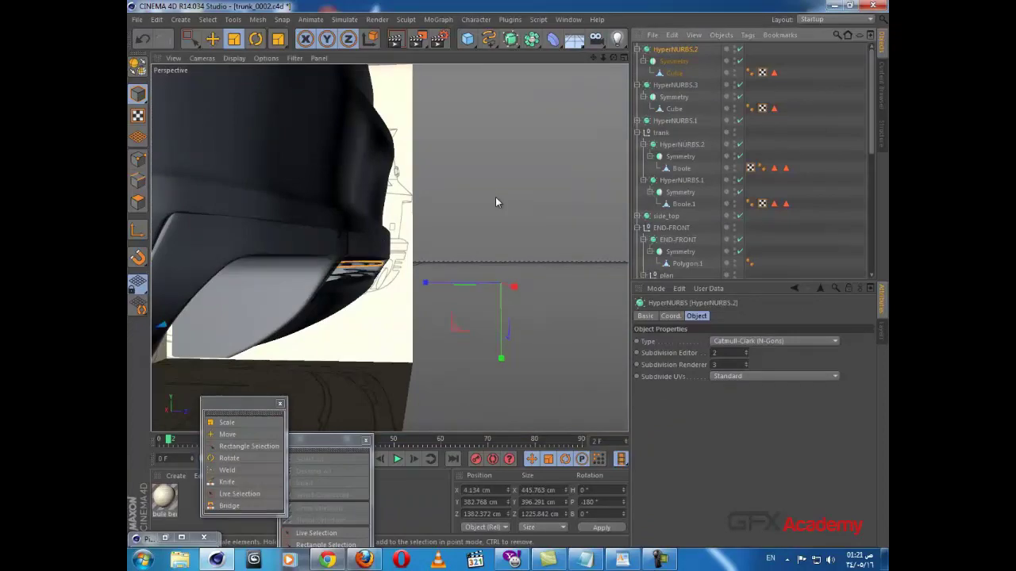
{"action": "scroll", "coordinate": [495, 198], "scroll_direction": "down", "scroll_amount": 2}
{"action": "left_click", "coordinate": [637, 49]}
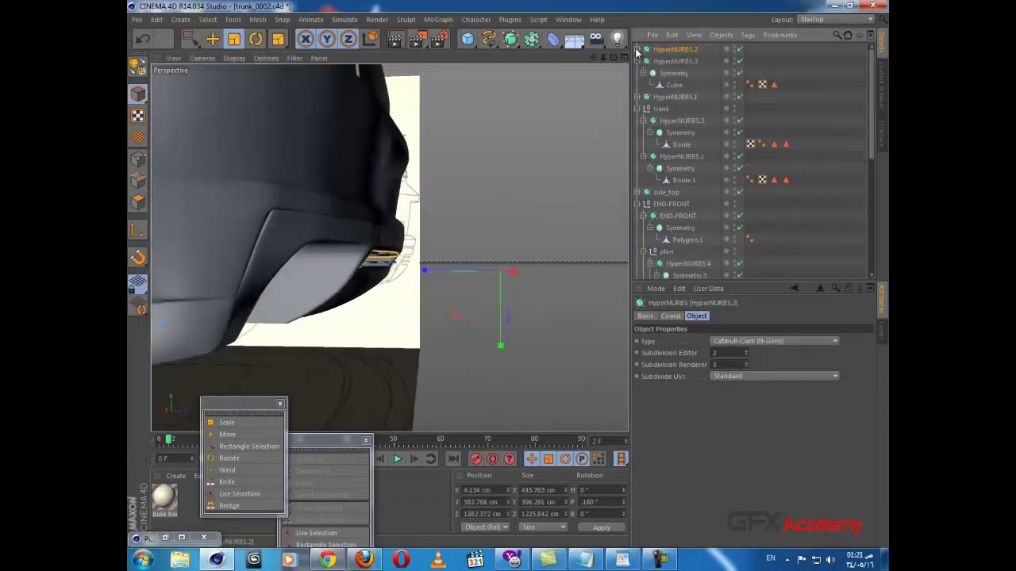
- Select the Boole mesh in the trank group for point editing in the side view, and disable its HyperNURBS.2 and Symmetry
{"action": "left_click_drag", "start_coordinate": [435, 219], "coordinate": [384, 307], "text": "alt"}
{"action": "middle_click", "coordinate": [384, 302]}
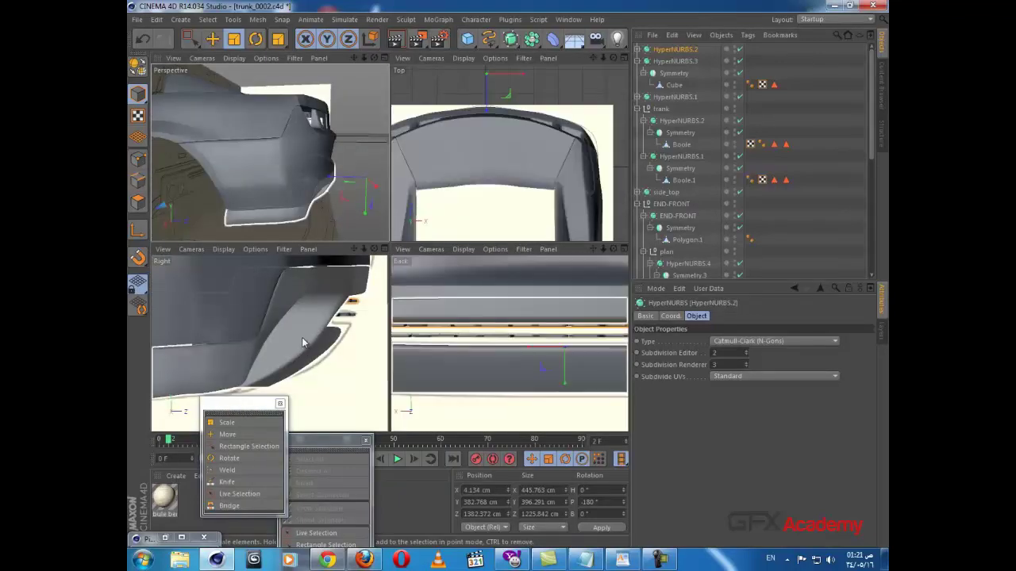
{"action": "scroll", "coordinate": [294, 305], "scroll_direction": "up", "scroll_amount": 3}
{"action": "middle_click", "coordinate": [310, 322]}
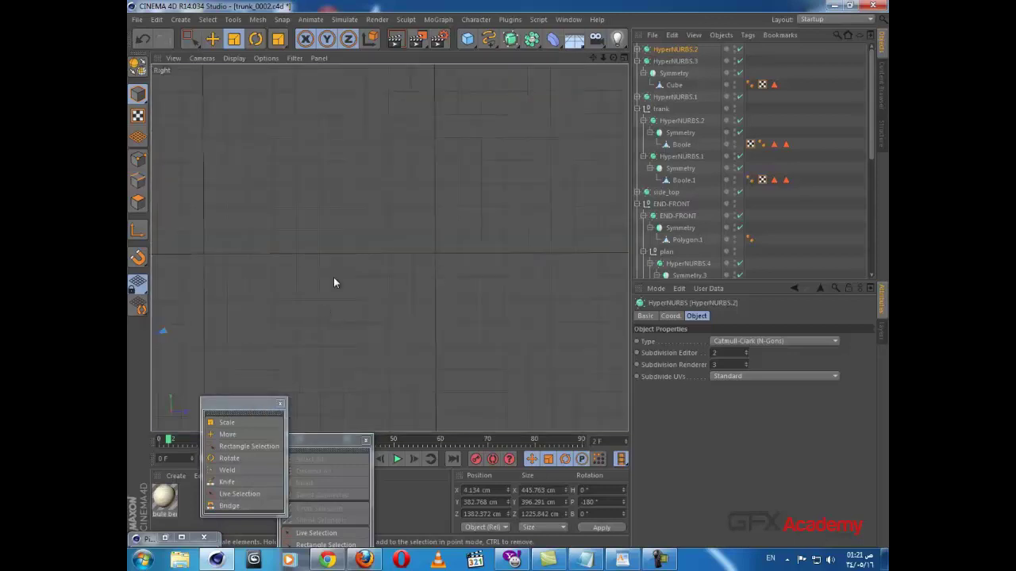
{"action": "middle_click_drag", "start_coordinate": [399, 211], "coordinate": [445, 292], "text": "alt"}
{"action": "scroll", "coordinate": [429, 258], "scroll_direction": "down", "scroll_amount": 2}
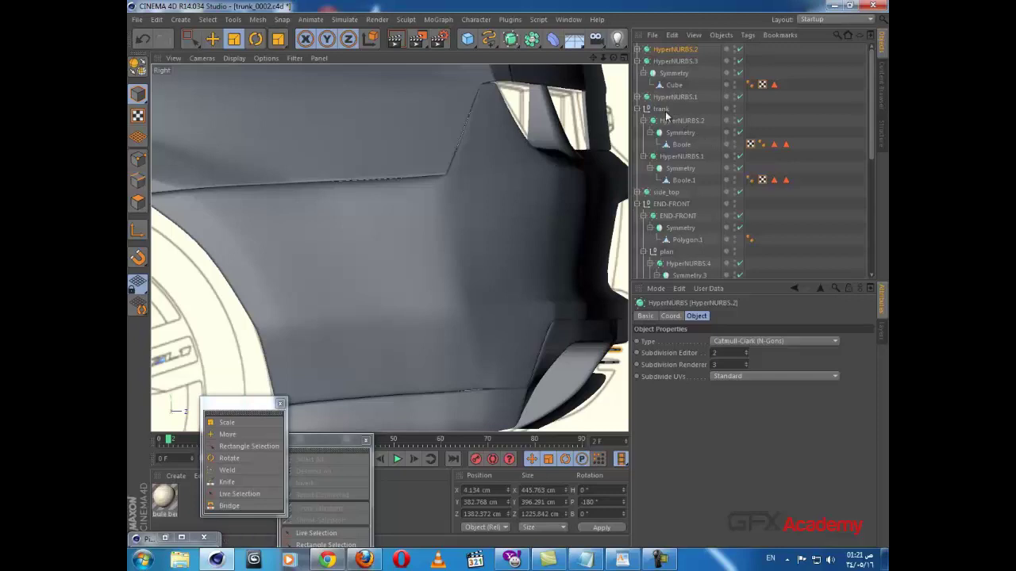
{"action": "left_click", "coordinate": [684, 144]}
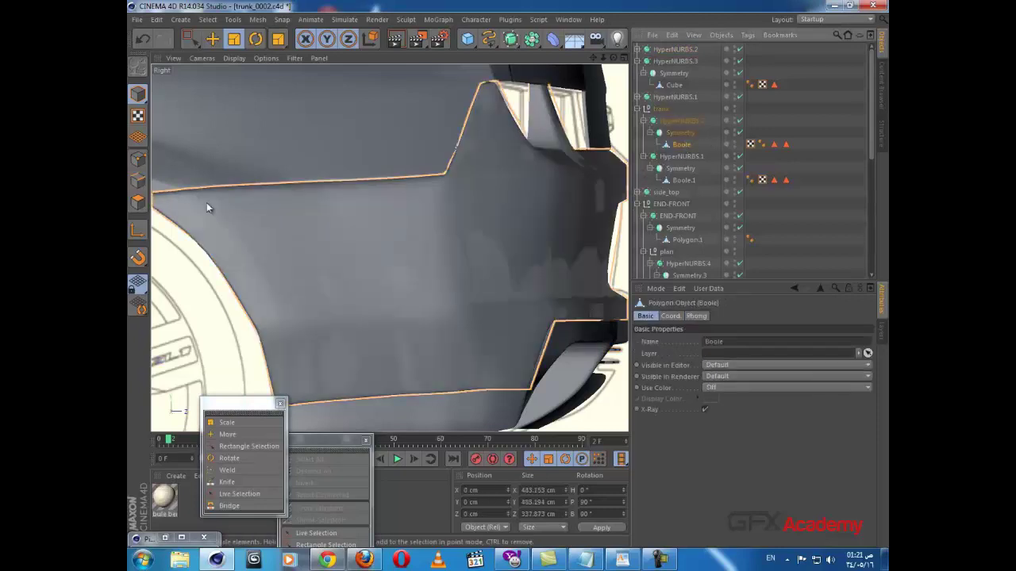
{"action": "left_click", "coordinate": [139, 160]}
{"action": "middle_click_drag", "start_coordinate": [400, 237], "coordinate": [455, 253], "text": "alt"}
{"action": "left_click", "coordinate": [739, 121]}
{"action": "scroll", "coordinate": [454, 252], "scroll_direction": "up", "scroll_amount": 3}
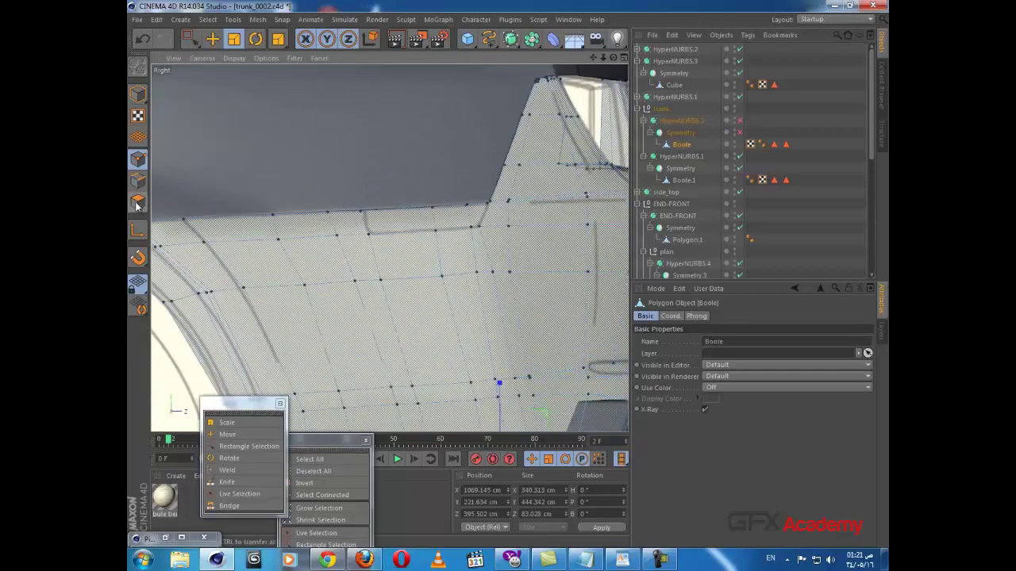
- Delete the Boole polygons inside the blueprint's small rounded outline at the side's upper edge, and hide the trank group's HyperNURBS.1
{"action": "left_click", "coordinate": [137, 206]}
{"action": "left_click", "coordinate": [403, 224]}
{"action": "left_click", "coordinate": [457, 221], "text": "shift"}
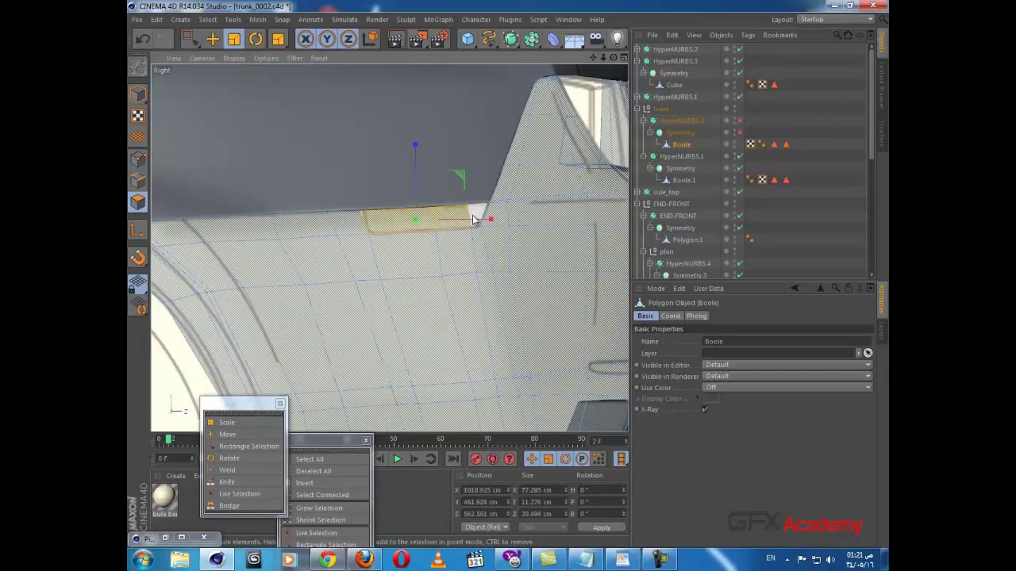
{"action": "key", "text": "Delete"}
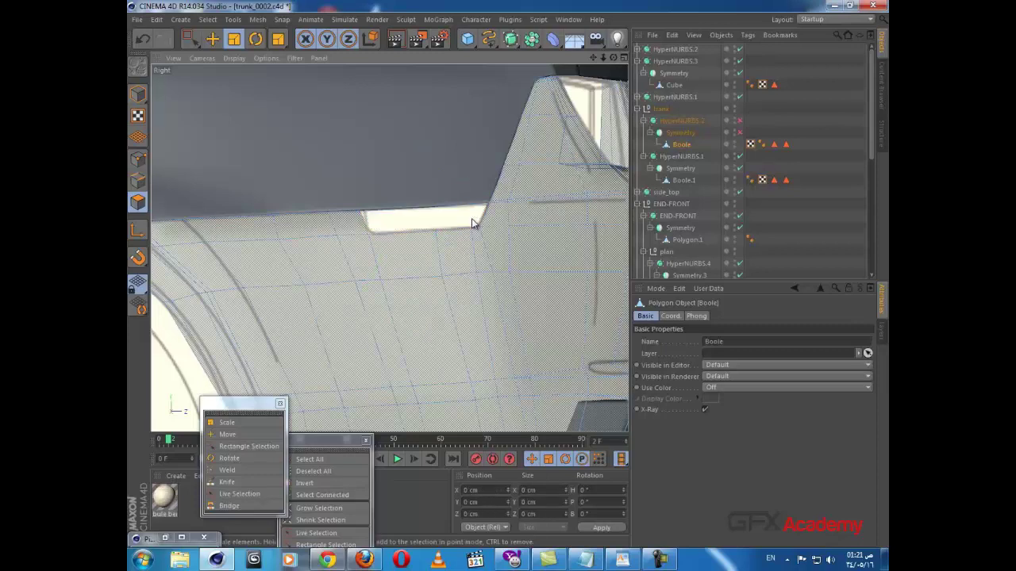
{"action": "scroll", "coordinate": [470, 221], "scroll_direction": "up", "scroll_amount": 3}
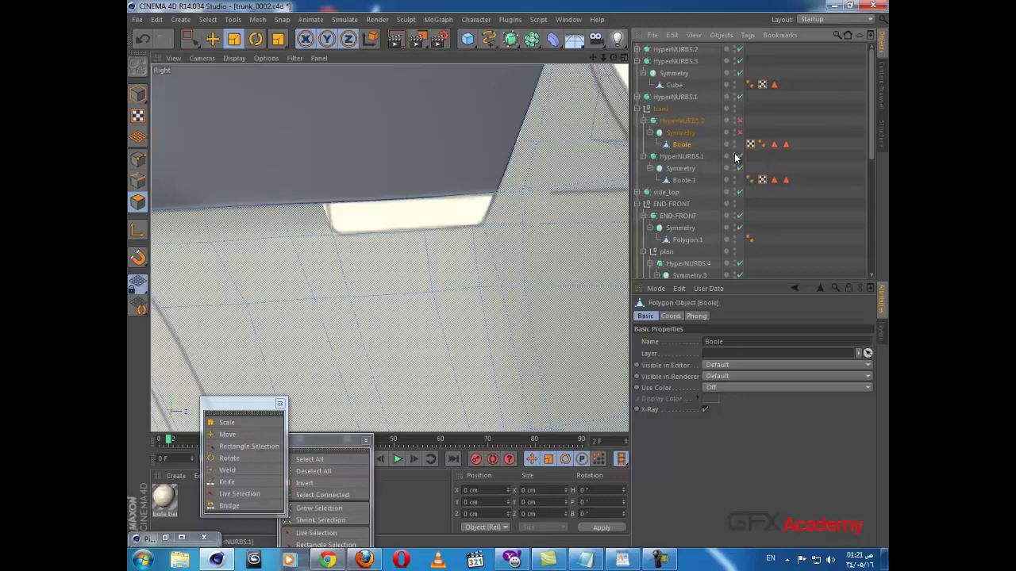
{"action": "left_click", "coordinate": [735, 190]}
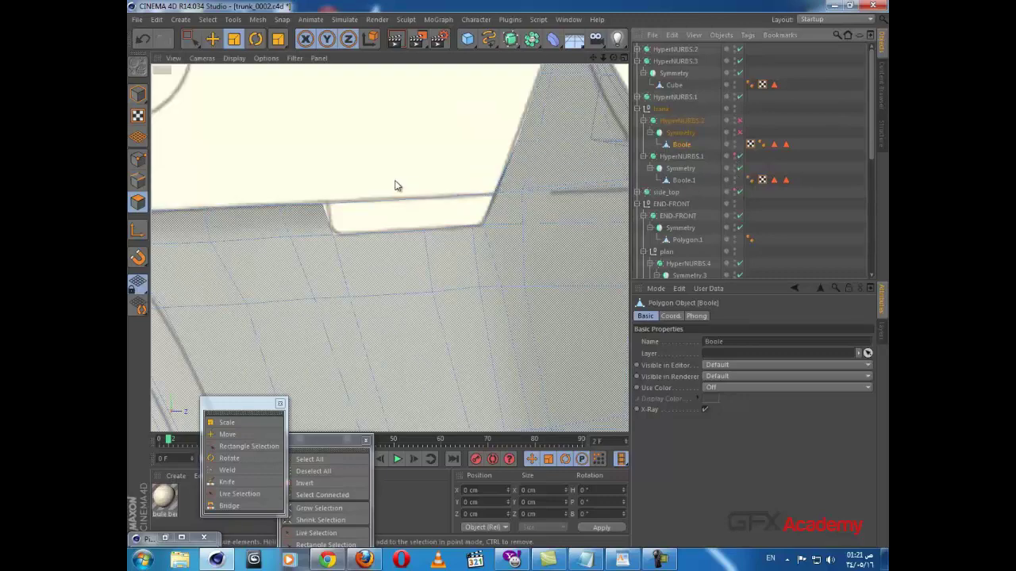
- Delete the leftover lip polygons spanning the notch in the Boole mesh's upper side edge, working in the perspective view
{"action": "middle_click", "coordinate": [394, 183]}
{"action": "middle_click", "coordinate": [273, 149]}
{"action": "left_click_drag", "start_coordinate": [363, 177], "coordinate": [394, 207], "text": "alt"}
{"action": "scroll", "coordinate": [392, 201], "scroll_direction": "up", "scroll_amount": 5}
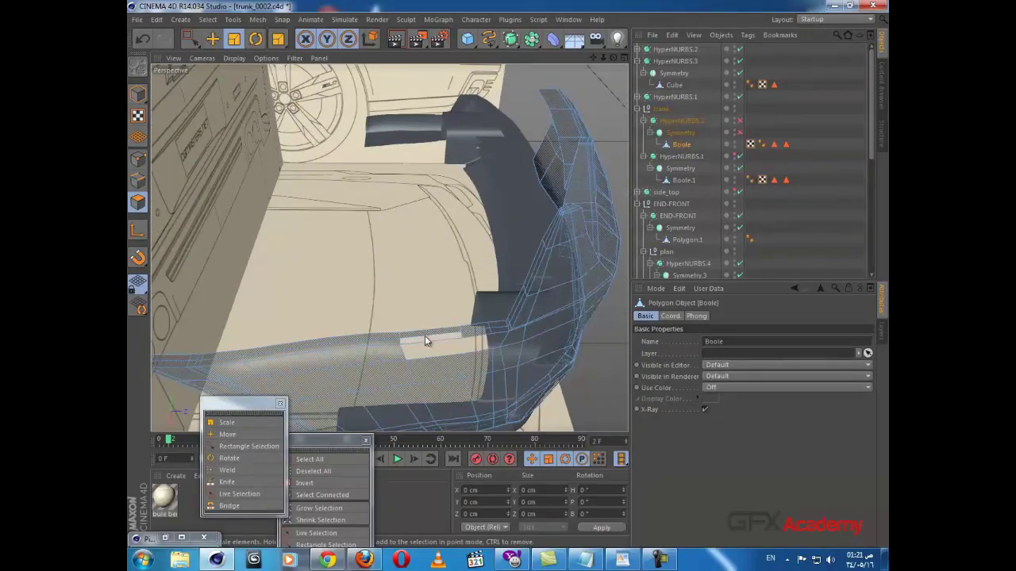
{"action": "left_click_drag", "start_coordinate": [425, 336], "coordinate": [427, 374], "text": "alt"}
{"action": "left_click_drag", "start_coordinate": [459, 286], "coordinate": [343, 225], "text": "alt"}
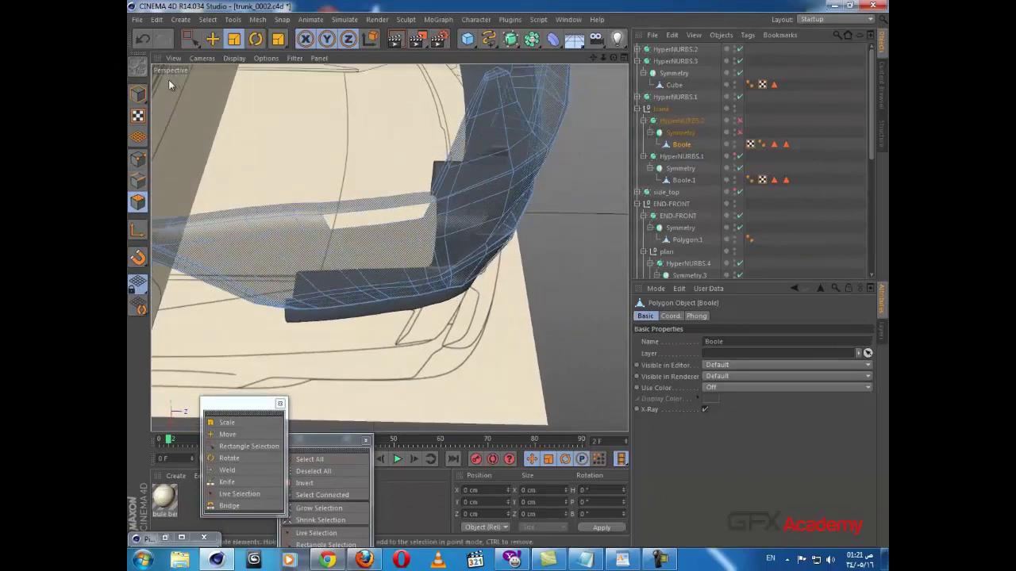
{"action": "key", "text": "e"}
{"action": "left_click", "coordinate": [356, 212]}
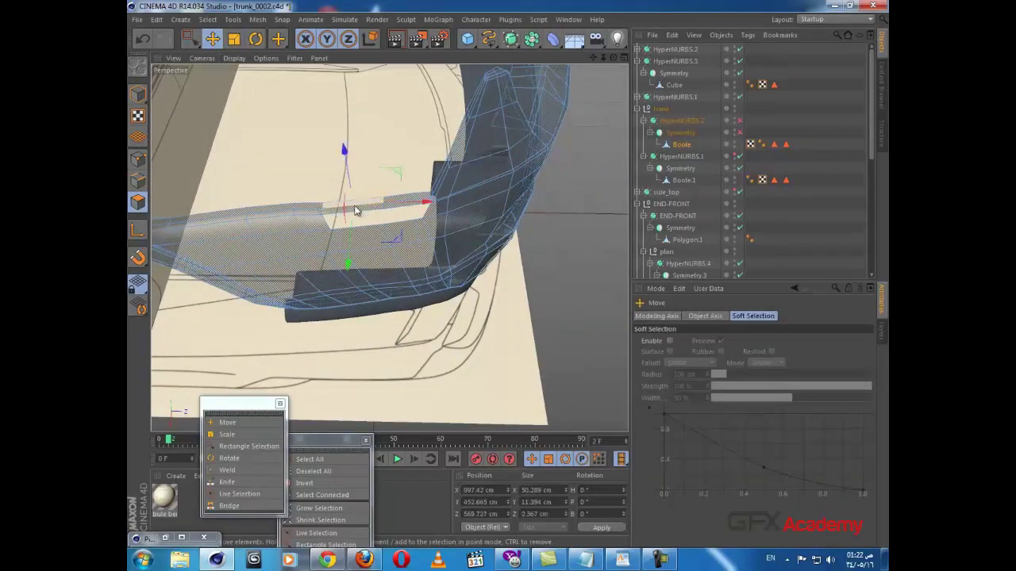
{"action": "key", "text": "Delete"}
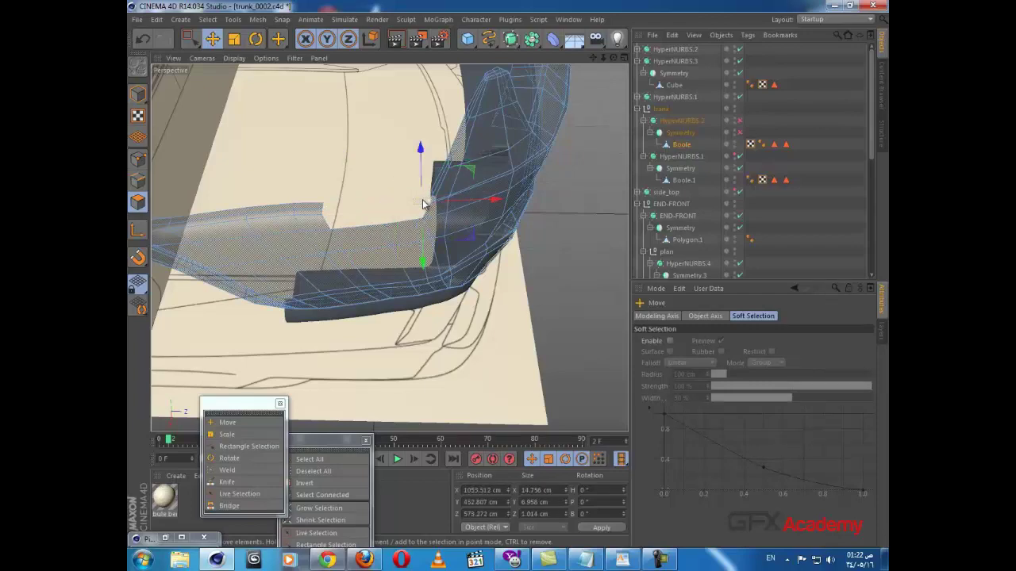
- Optimize the Boole mesh in point mode to clear the stray points left around the notch
{"action": "scroll", "coordinate": [418, 198], "scroll_direction": "up", "scroll_amount": 3}
{"action": "left_click_drag", "start_coordinate": [417, 199], "coordinate": [449, 195], "text": "alt"}
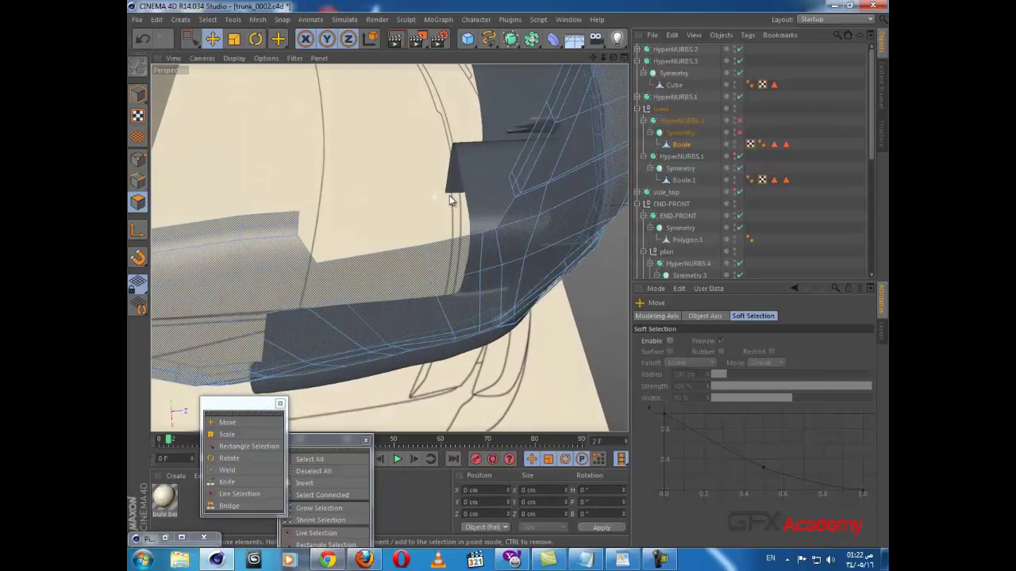
{"action": "left_click", "coordinate": [139, 160]}
{"action": "right_click", "coordinate": [364, 233]}
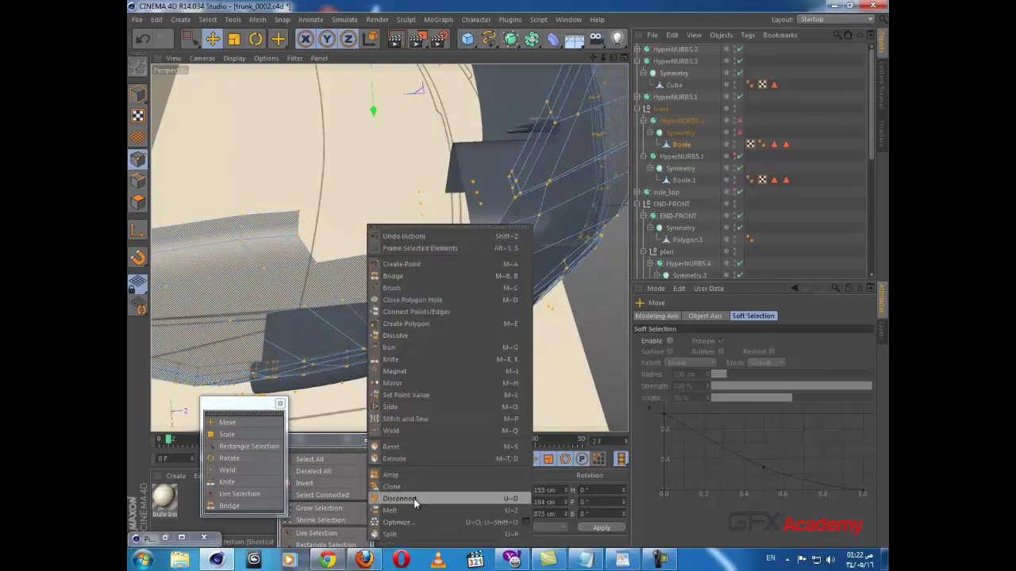
{"action": "left_click", "coordinate": [410, 525]}
- Select the edge path running around the notch with Path Selection and extrude it inward into a lip
{"action": "mouse_move", "coordinate": [334, 181]}
{"action": "left_mouse_down", "text": "alt"}
{"action": "mouse_move", "coordinate": [313, 183]}
{"action": "mouse_move", "coordinate": [322, 187]}
{"action": "left_mouse_up", "text": "alt"}
{"action": "left_click", "coordinate": [136, 187]}
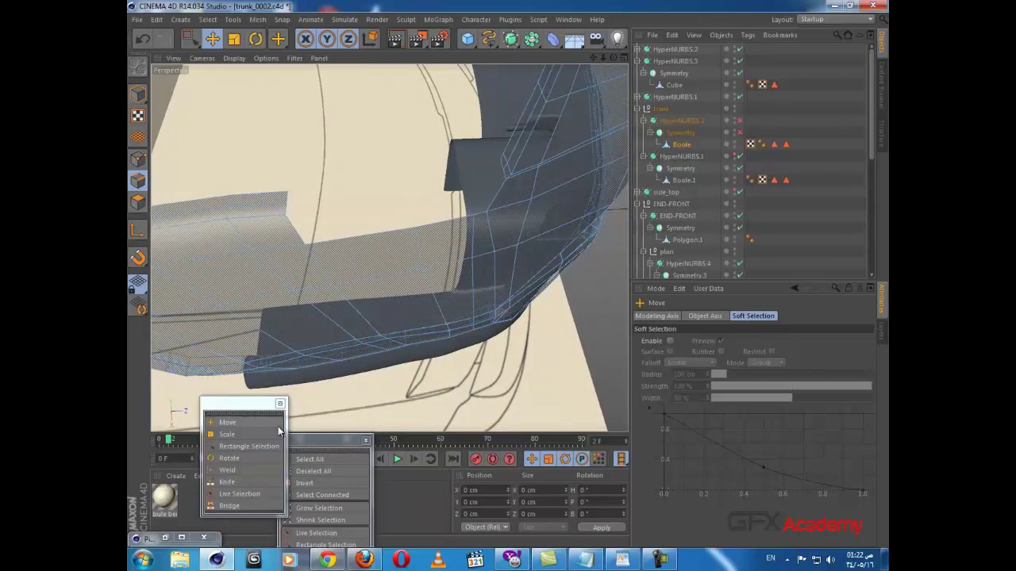
{"action": "left_click_drag", "start_coordinate": [325, 448], "coordinate": [254, 332]}
{"action": "left_click", "coordinate": [244, 430]}
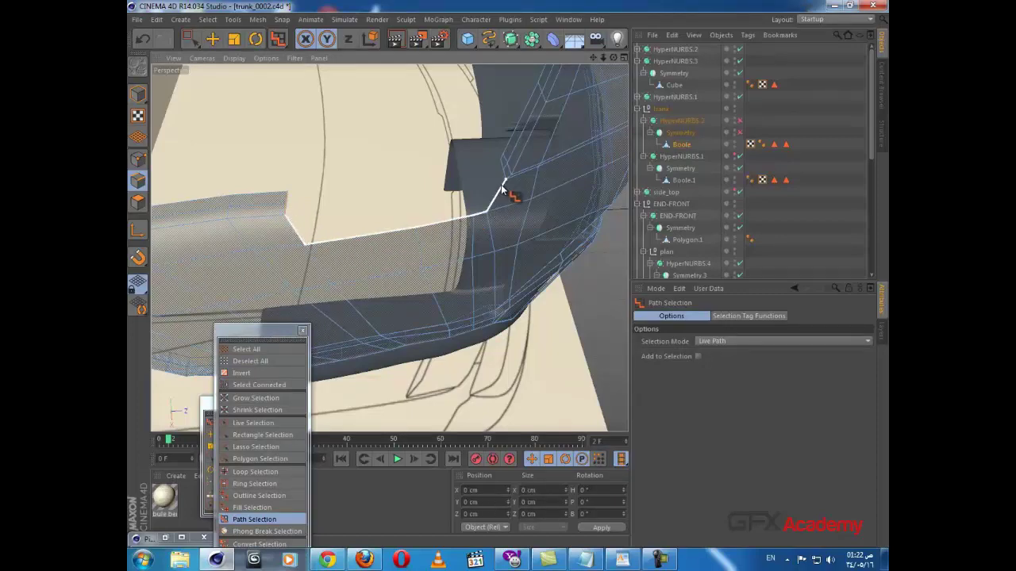
{"action": "mouse_move", "coordinate": [502, 188]}
{"action": "left_mouse_down"}
{"action": "mouse_move", "coordinate": [488, 212]}
{"action": "mouse_move", "coordinate": [432, 197]}
{"action": "left_mouse_up"}
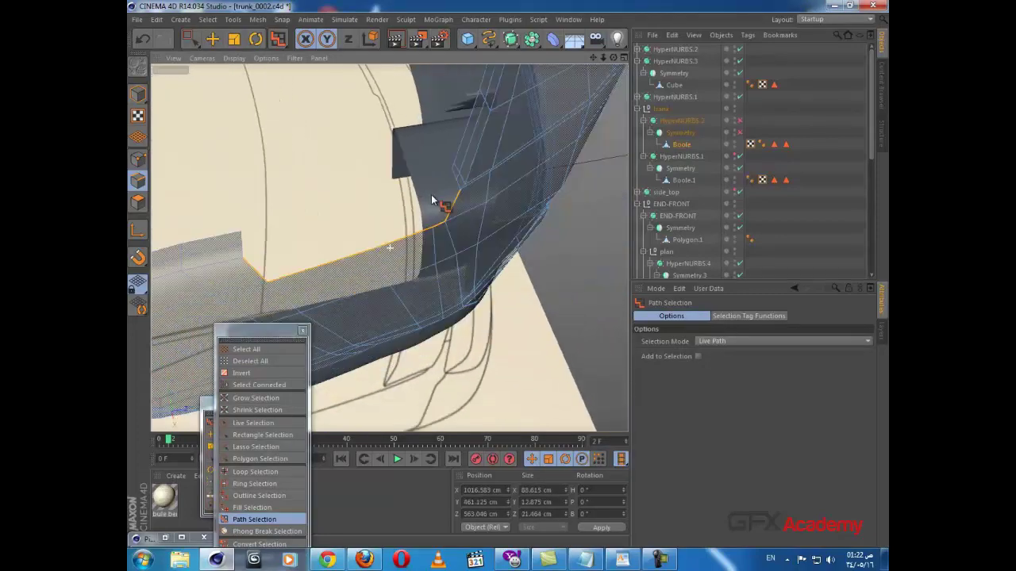
{"action": "left_click", "coordinate": [212, 38]}
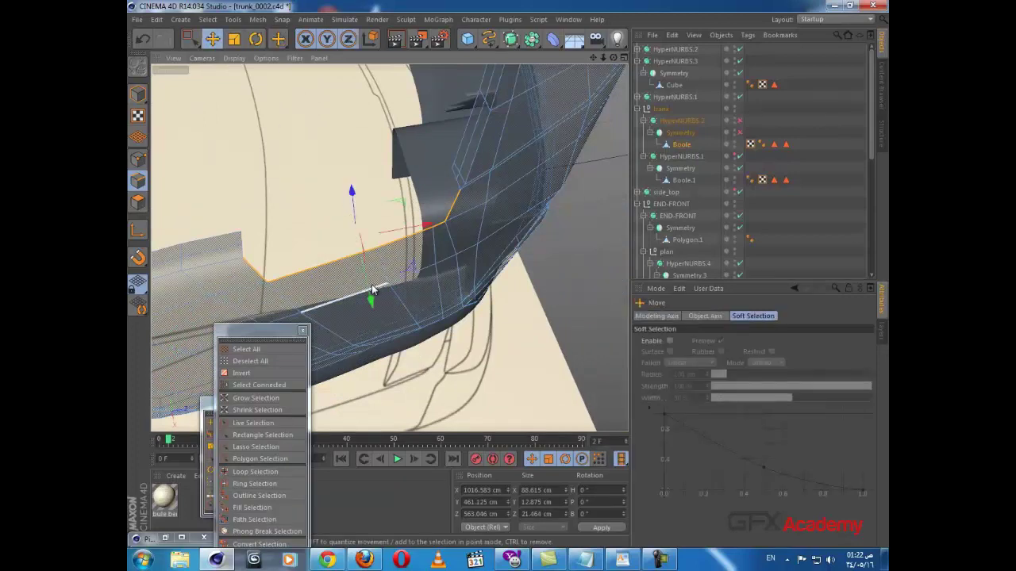
{"action": "left_click_drag", "start_coordinate": [370, 296], "coordinate": [384, 256]}
- Weld the new lip's end point to the adjacent lip point at the notch's upper corner
{"action": "left_click", "coordinate": [138, 160]}
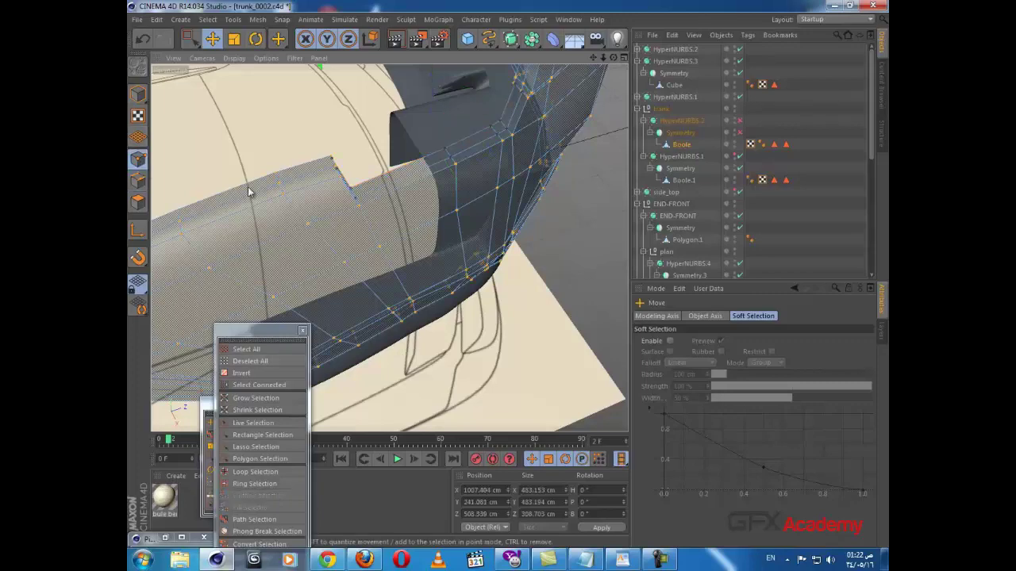
{"action": "left_click_drag", "start_coordinate": [247, 338], "coordinate": [342, 403]}
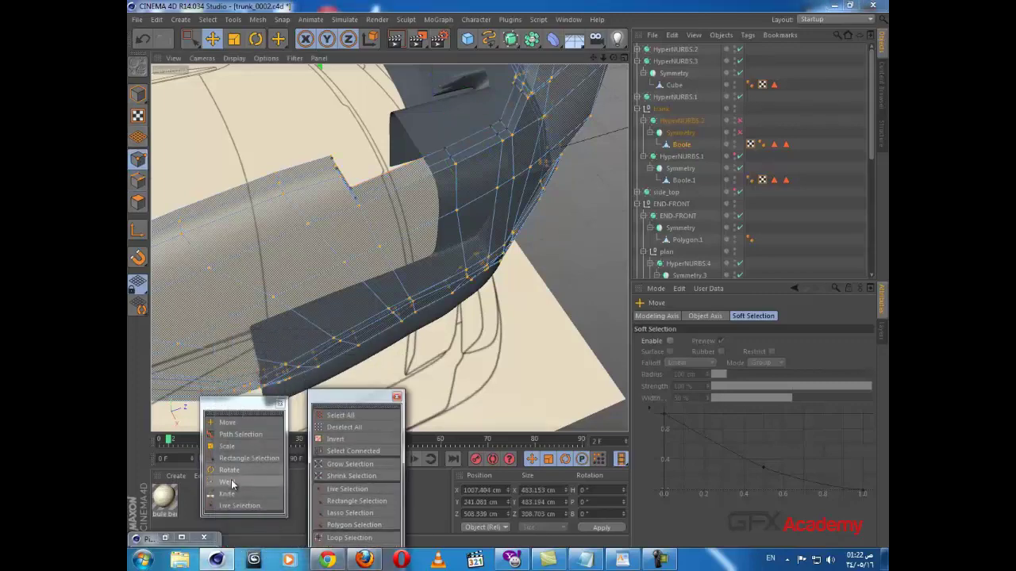
{"action": "left_click", "coordinate": [227, 482]}
{"action": "left_click_drag", "start_coordinate": [321, 244], "coordinate": [314, 262], "text": "alt"}
{"action": "scroll", "coordinate": [314, 262], "scroll_direction": "up", "scroll_amount": 4}
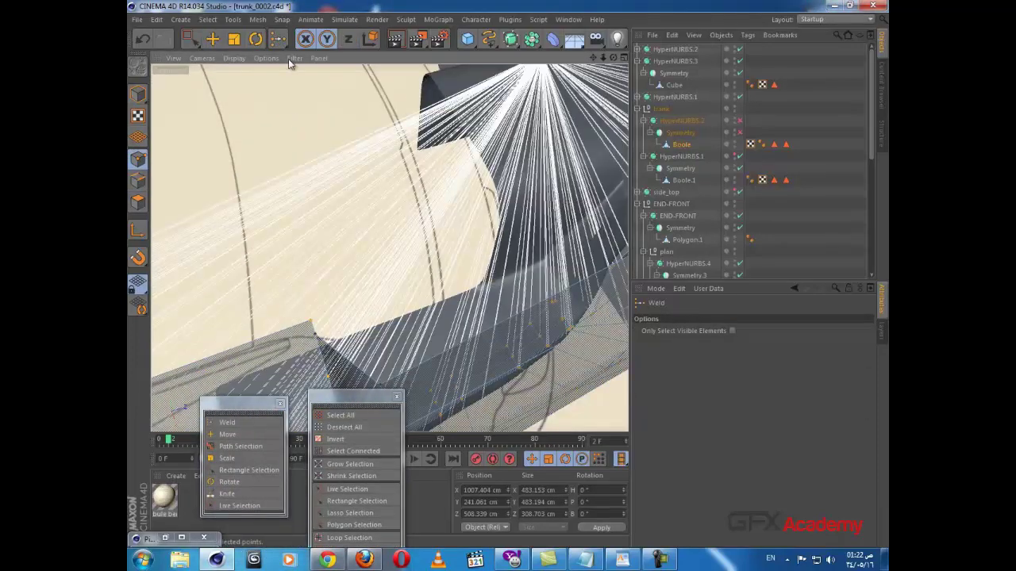
{"action": "left_click", "coordinate": [215, 40]}
{"action": "key", "text": "space"}
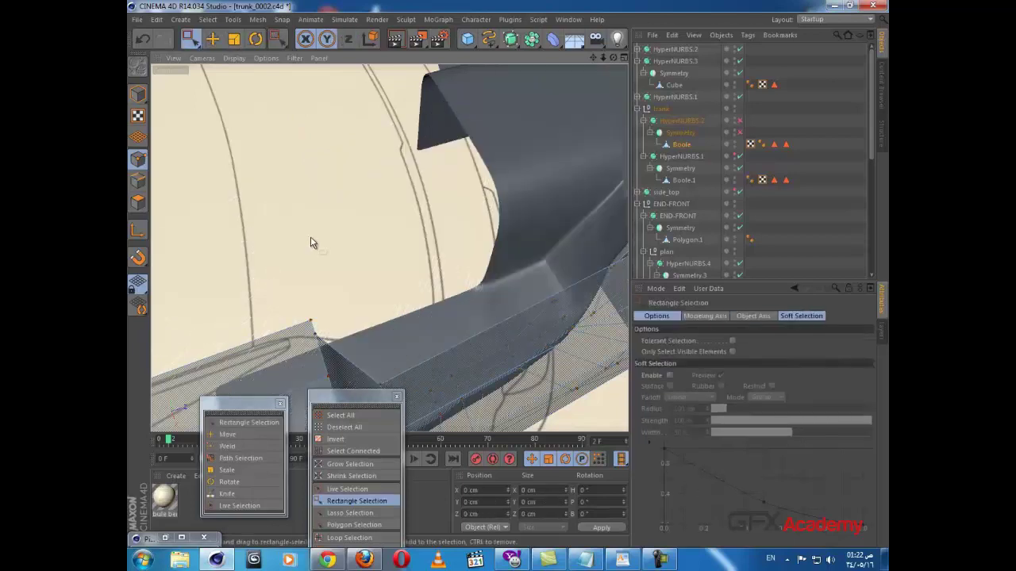
{"action": "left_click", "coordinate": [226, 447]}
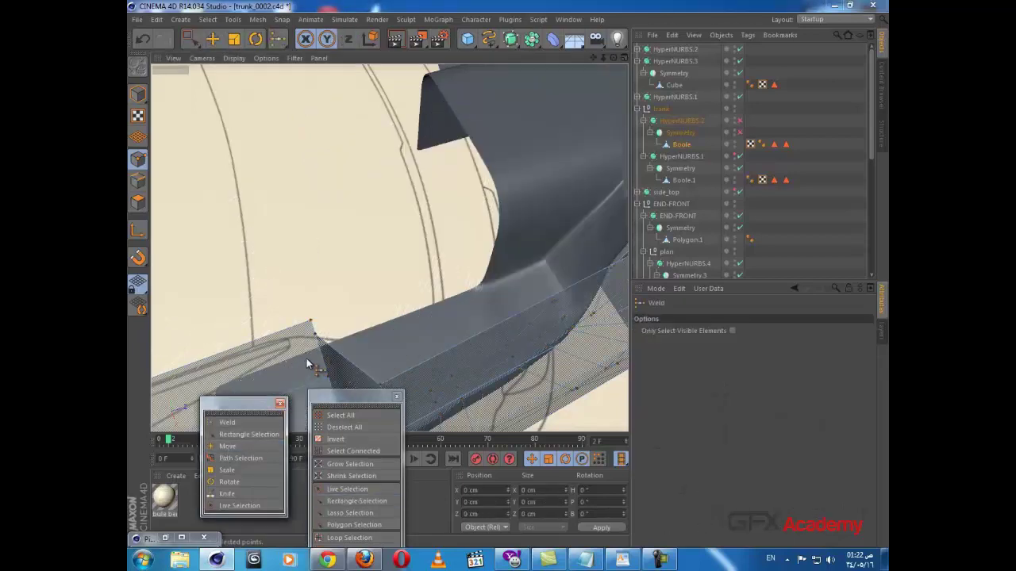
{"action": "left_click_drag", "start_coordinate": [306, 358], "coordinate": [211, 328], "text": "alt"}
{"action": "left_click_drag", "start_coordinate": [286, 323], "coordinate": [308, 213], "text": "alt"}
{"action": "left_click_drag", "start_coordinate": [318, 275], "coordinate": [349, 235]}
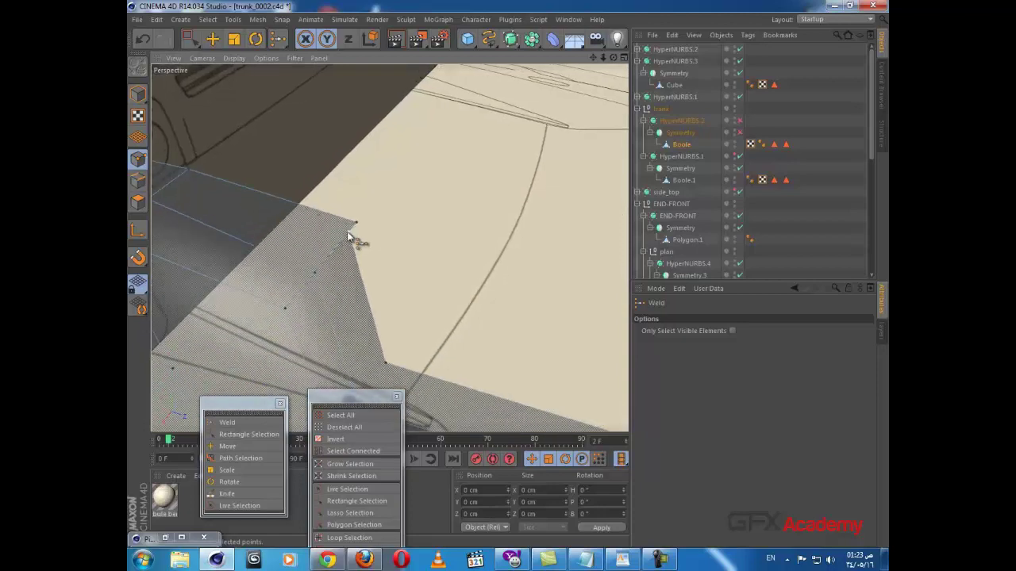
- Inspect both ends of the notch, then re-enable the trank group's HyperNURBS.2 and its Symmetry
{"action": "left_click_drag", "start_coordinate": [367, 272], "coordinate": [427, 270], "text": "alt"}
{"action": "right_click_drag", "start_coordinate": [390, 247], "coordinate": [243, 272], "text": "alt"}
{"action": "right_click_drag", "start_coordinate": [317, 260], "coordinate": [355, 274], "text": "alt"}
{"action": "mouse_move", "coordinate": [379, 268]}
{"action": "left_mouse_down", "text": "alt"}
{"action": "mouse_move", "coordinate": [357, 277]}
{"action": "mouse_move", "coordinate": [374, 277]}
{"action": "left_mouse_up", "text": "alt"}
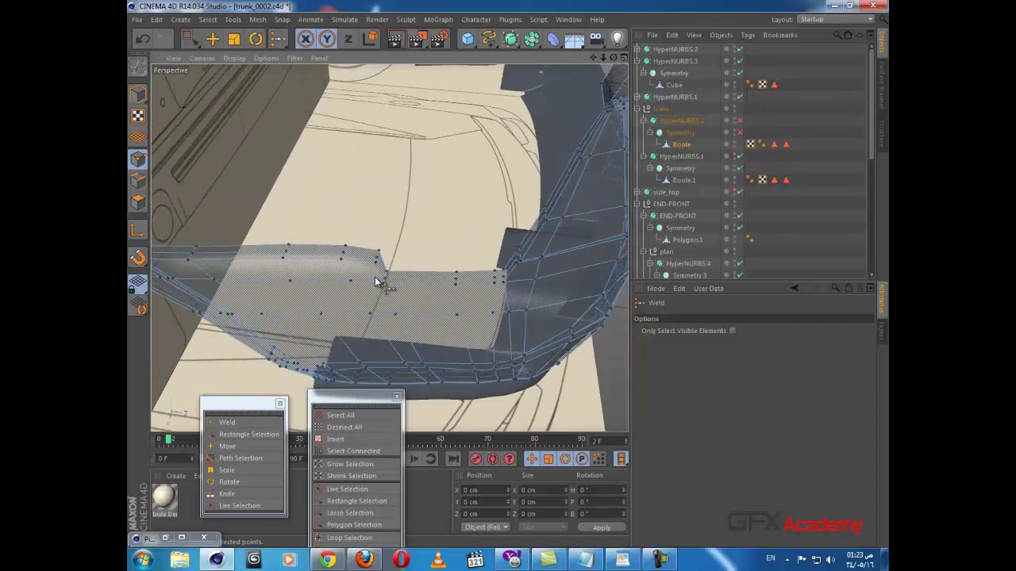
{"action": "right_click_drag", "start_coordinate": [374, 277], "coordinate": [446, 292], "text": "alt"}
{"action": "left_click_drag", "start_coordinate": [544, 305], "coordinate": [443, 335], "text": "alt"}
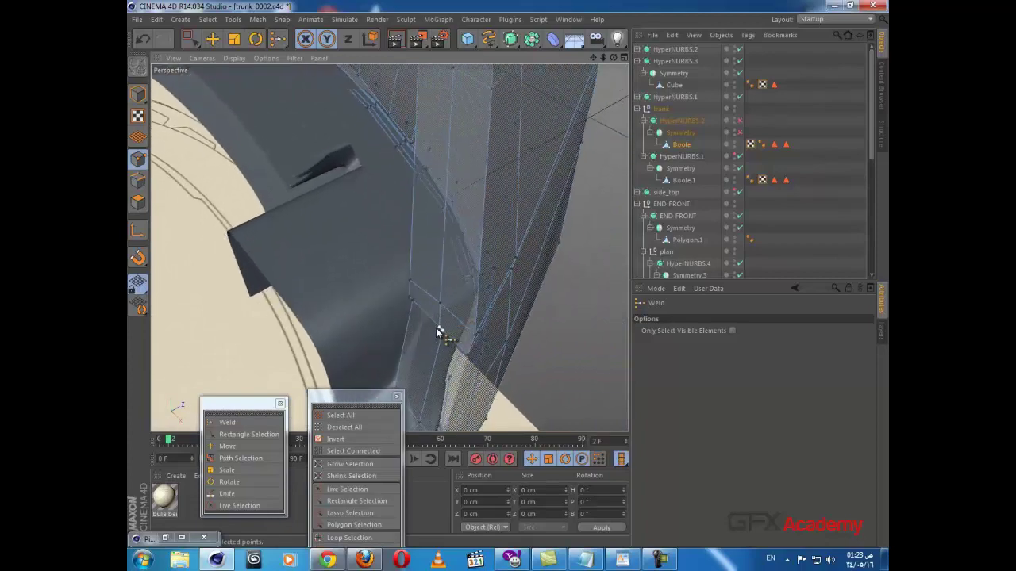
{"action": "left_click_drag", "start_coordinate": [412, 299], "coordinate": [428, 259], "text": "alt"}
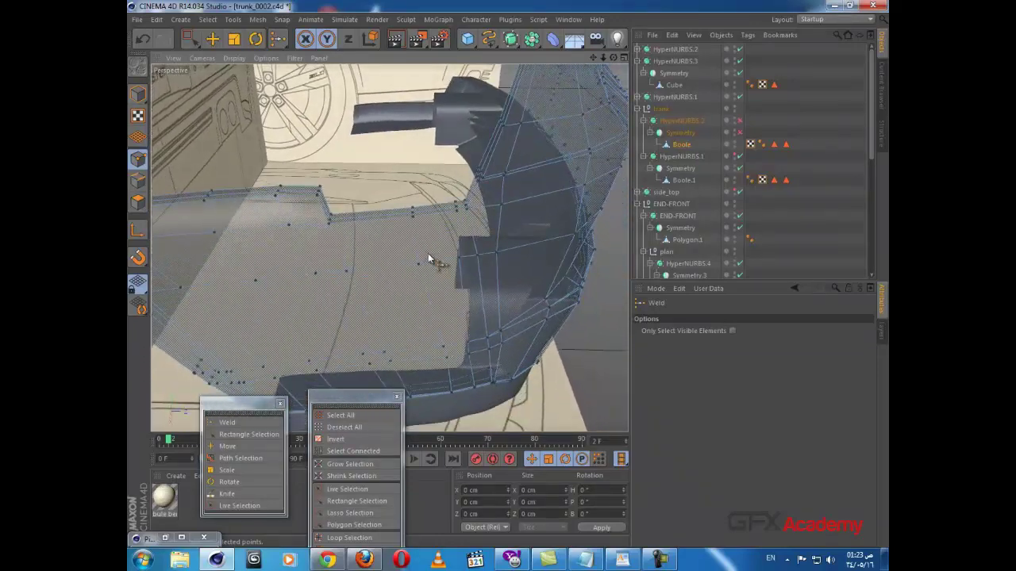
{"action": "left_click", "coordinate": [740, 122]}
{"action": "left_click", "coordinate": [740, 133]}
{"action": "left_click_drag", "start_coordinate": [445, 213], "coordinate": [446, 207], "text": "alt"}
- Set the Knife to Line mode and cut across the lip beside the notch's upper corner
{"action": "key", "text": "k"}
{"action": "scroll", "coordinate": [341, 212], "scroll_direction": "up", "scroll_amount": 2}
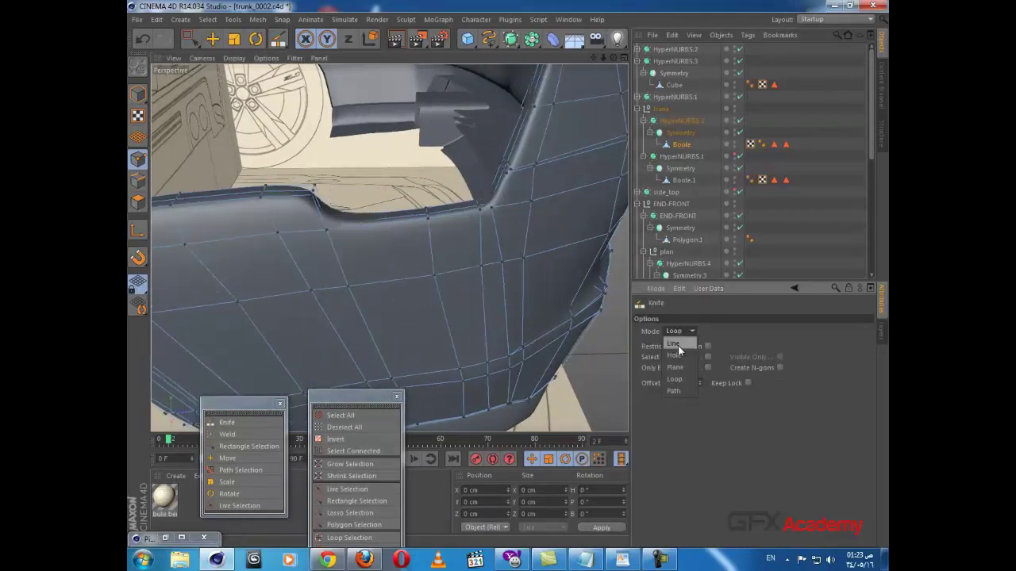
{"action": "left_click", "coordinate": [673, 344]}
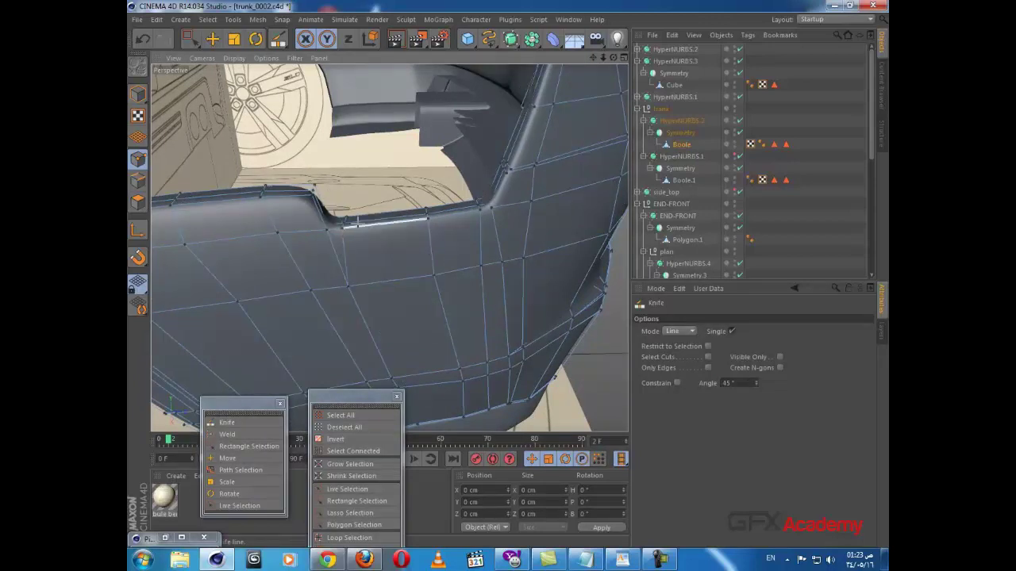
{"action": "left_click_drag", "start_coordinate": [306, 215], "coordinate": [319, 208], "text": "alt"}
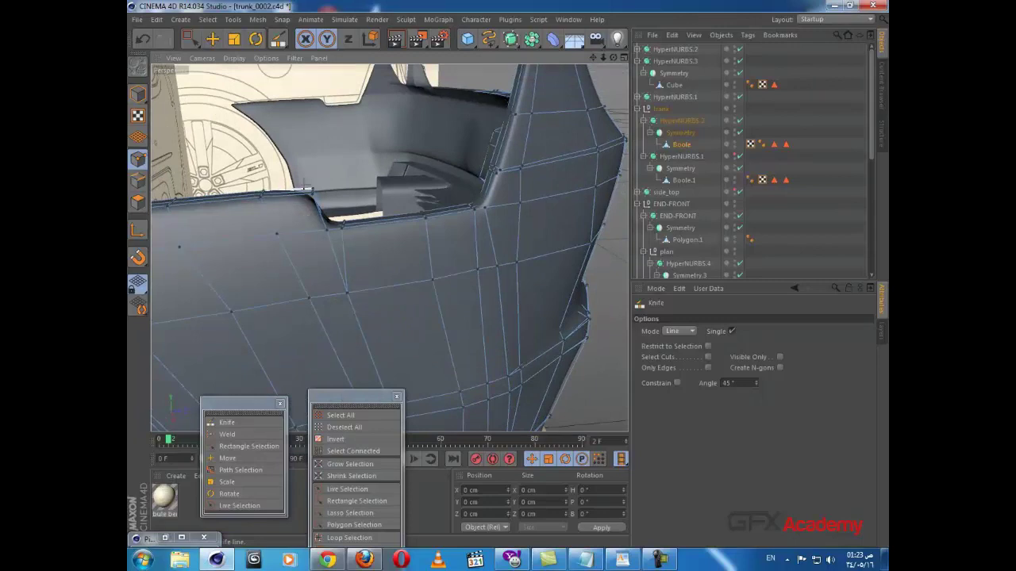
{"action": "mouse_move", "coordinate": [304, 188]}
{"action": "left_mouse_down"}
{"action": "mouse_move", "coordinate": [309, 230]}
{"action": "mouse_move", "coordinate": [296, 177]}
{"action": "mouse_move", "coordinate": [308, 190]}
{"action": "left_mouse_up"}
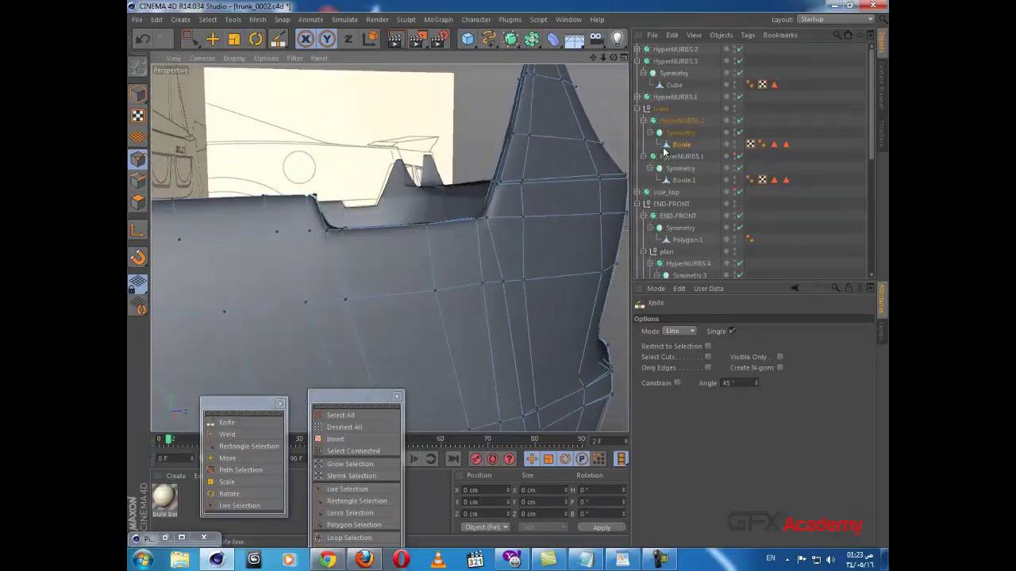
- Make side_top visible again, and collapse the trank and END-FRONT groups in the object hierarchy
{"action": "left_click", "coordinate": [638, 109]}
{"action": "left_click_drag", "start_coordinate": [458, 228], "coordinate": [417, 248], "text": "alt"}
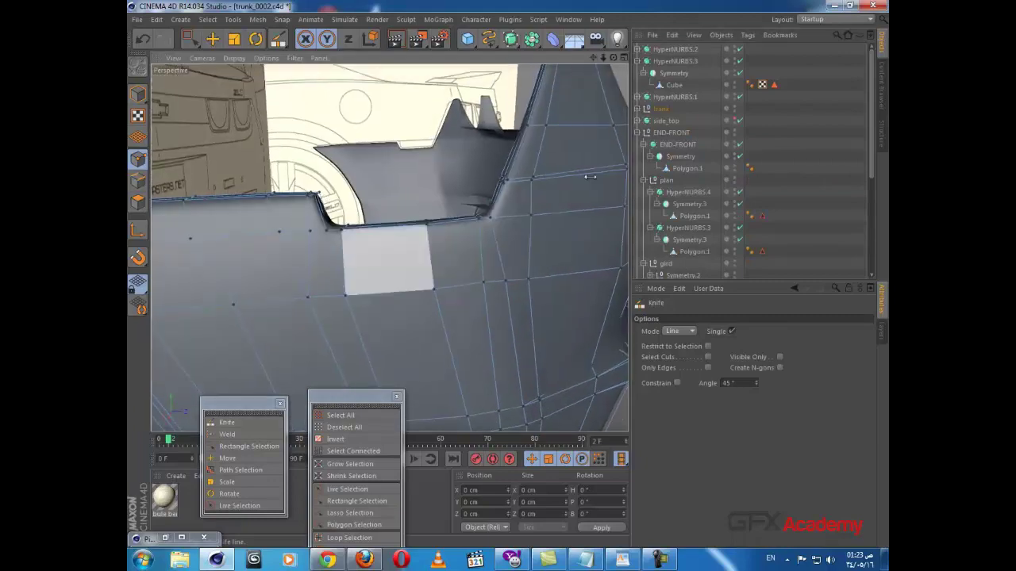
{"action": "left_click", "coordinate": [735, 120]}
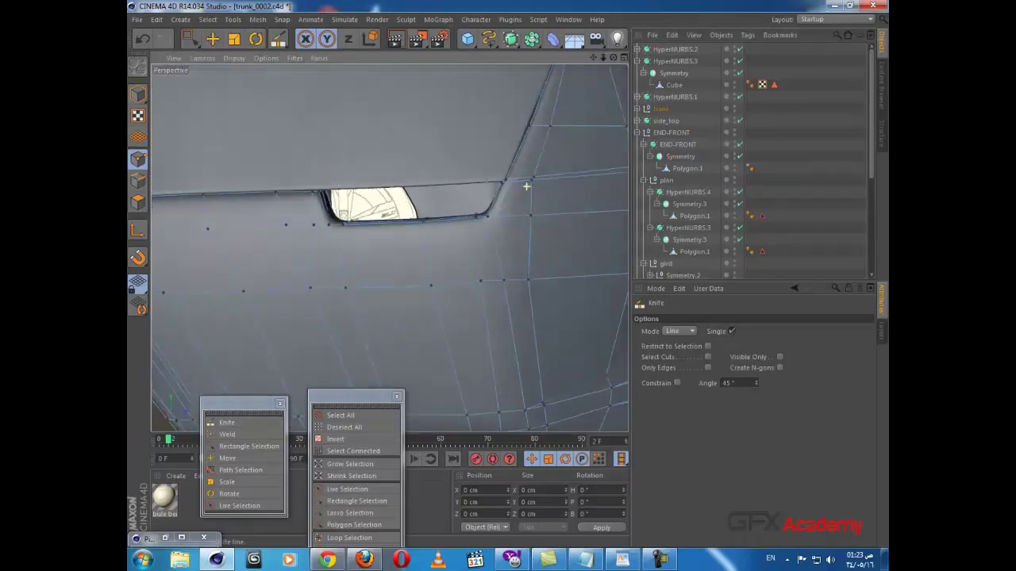
{"action": "left_click_drag", "start_coordinate": [526, 186], "coordinate": [478, 230], "text": "alt"}
{"action": "scroll", "coordinate": [497, 238], "scroll_direction": "down", "scroll_amount": 4}
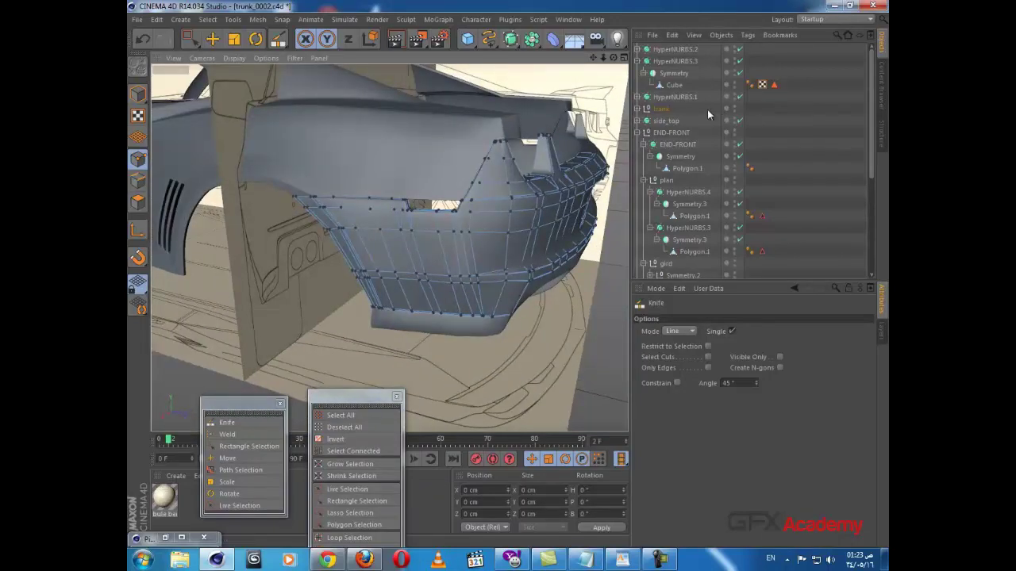
{"action": "left_click", "coordinate": [638, 133]}
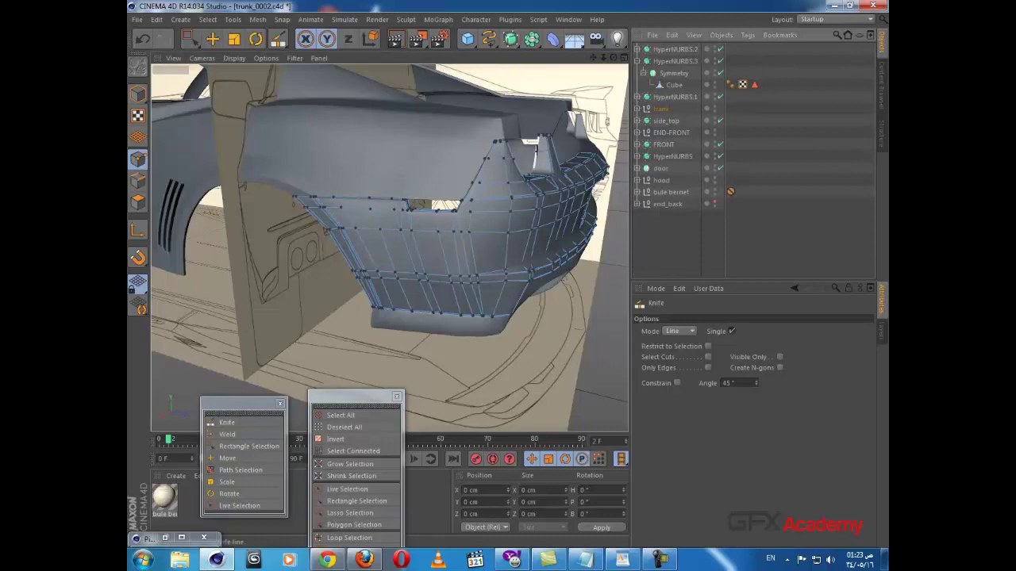
{"action": "left_click_drag", "start_coordinate": [536, 149], "coordinate": [498, 174], "text": "alt"}
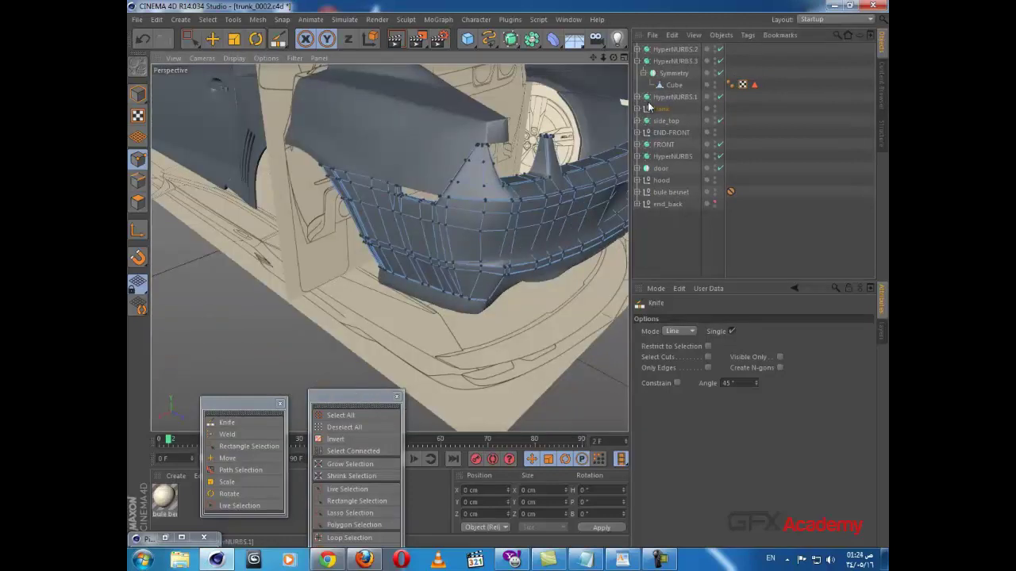
- Expand the trank group, make its HyperNURBS.1 visible again, and inspect the rear bumper from several angles
{"action": "left_click", "coordinate": [637, 109]}
{"action": "left_click", "coordinate": [721, 156]}
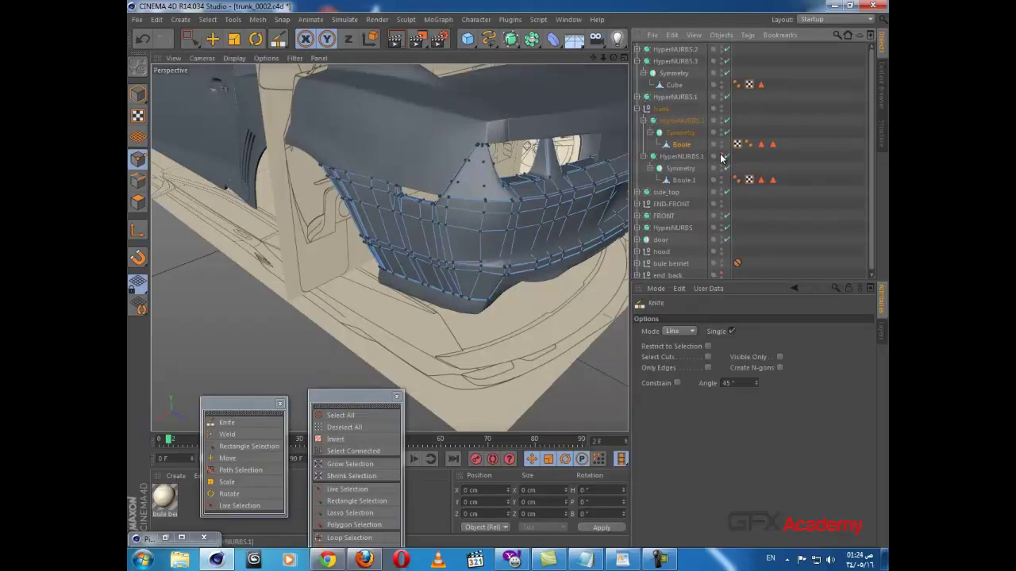
{"action": "left_click_drag", "start_coordinate": [585, 149], "coordinate": [631, 120], "text": "alt"}
{"action": "left_click", "coordinate": [684, 50]}
{"action": "scroll", "coordinate": [419, 303], "scroll_direction": "up", "scroll_amount": 3}
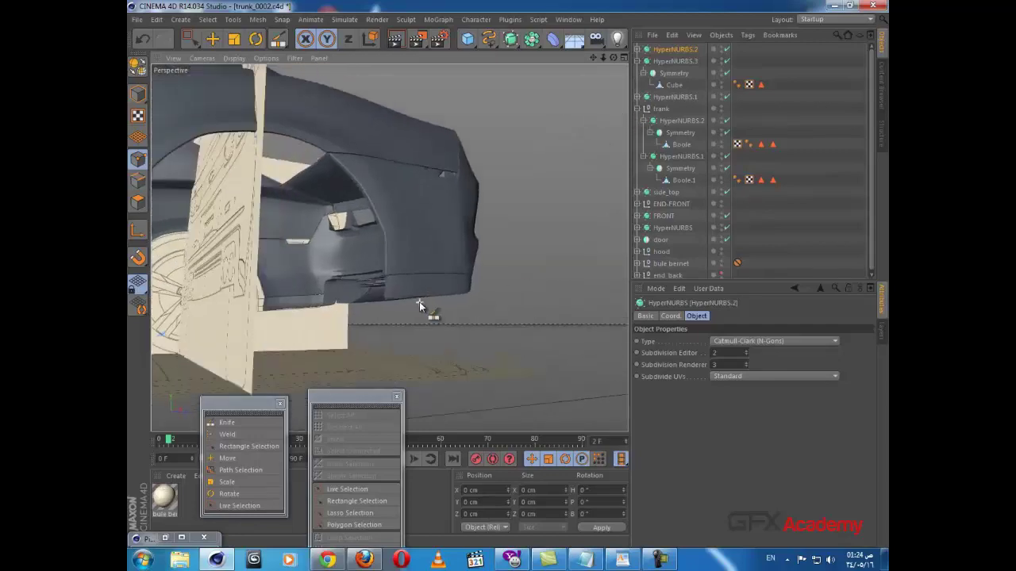
{"action": "left_click_drag", "start_coordinate": [419, 301], "coordinate": [469, 292], "text": "alt"}
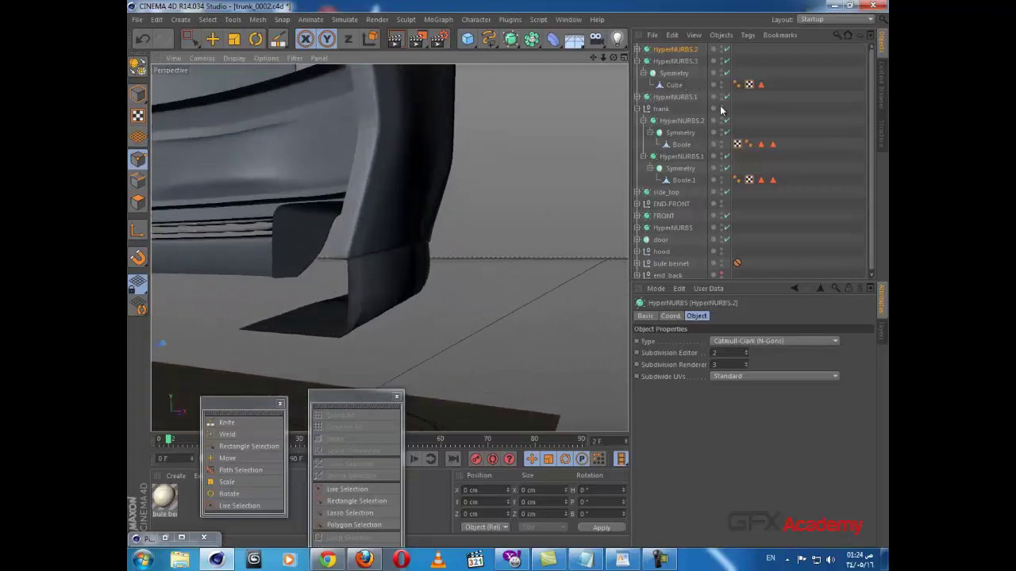
- Expand the upper HyperNURBS.1, select its Boole.1 mesh, and path-select the lower bumper's open vertical side edge down to its bottom corner
{"action": "left_click", "coordinate": [643, 98]}
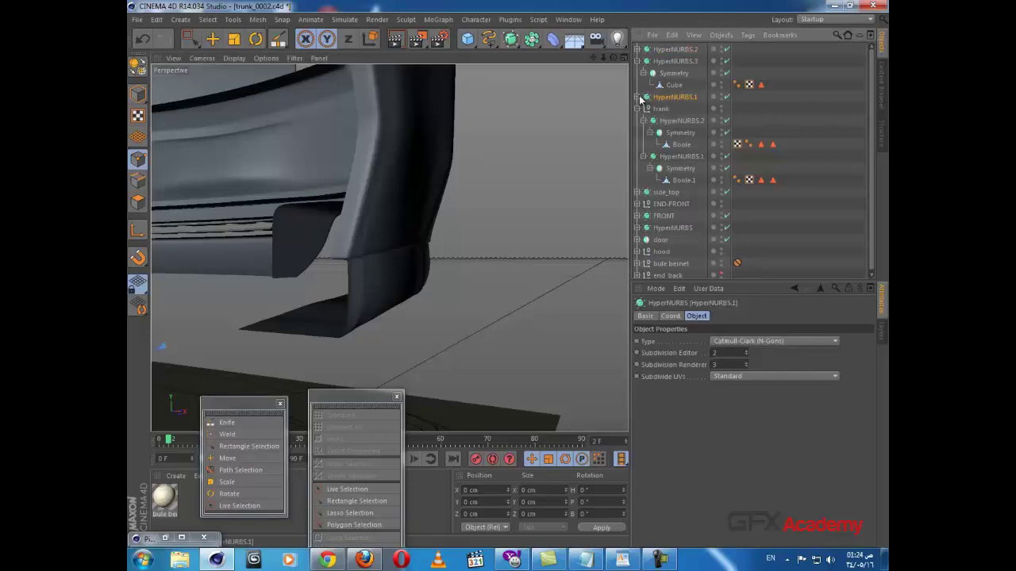
{"action": "left_click", "coordinate": [638, 97]}
{"action": "left_click", "coordinate": [676, 122]}
{"action": "left_click_drag", "start_coordinate": [437, 225], "coordinate": [349, 224], "text": "alt"}
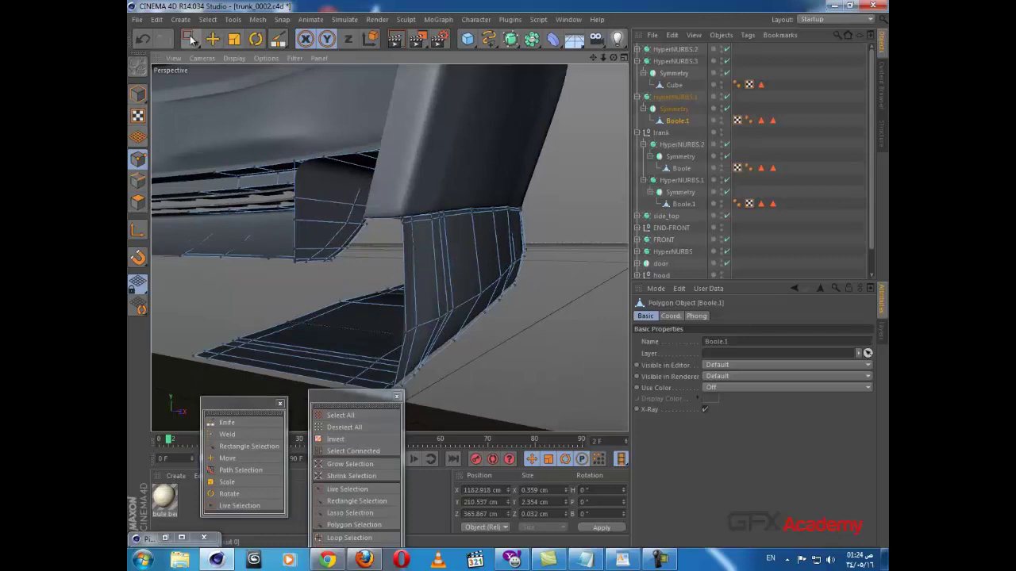
{"action": "left_click", "coordinate": [242, 470]}
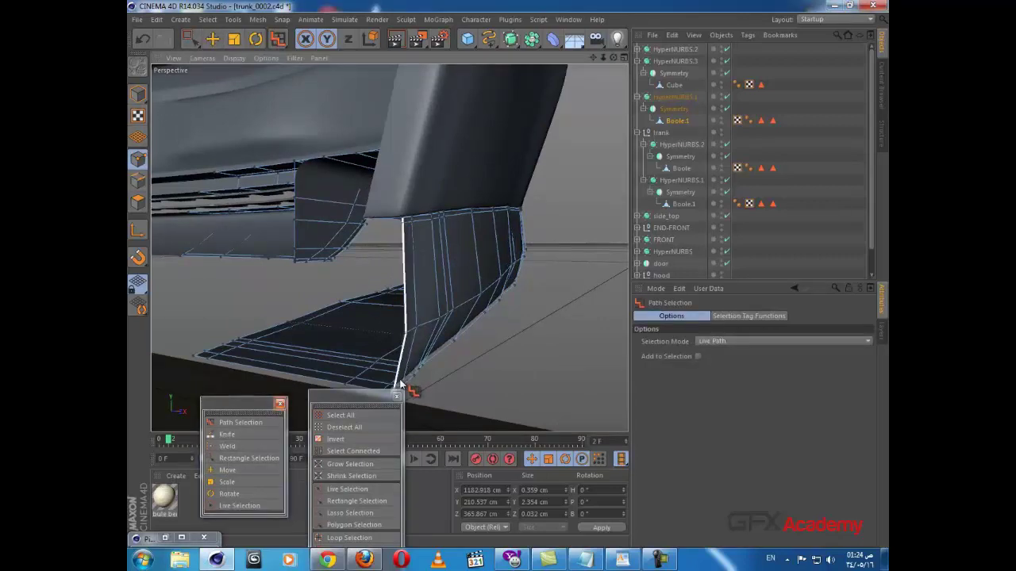
- Switch to edge mode and extrude the selected bumper side edge inward along Y to form a lip
{"action": "middle_click_drag", "start_coordinate": [422, 291], "coordinate": [452, 244], "text": "alt"}
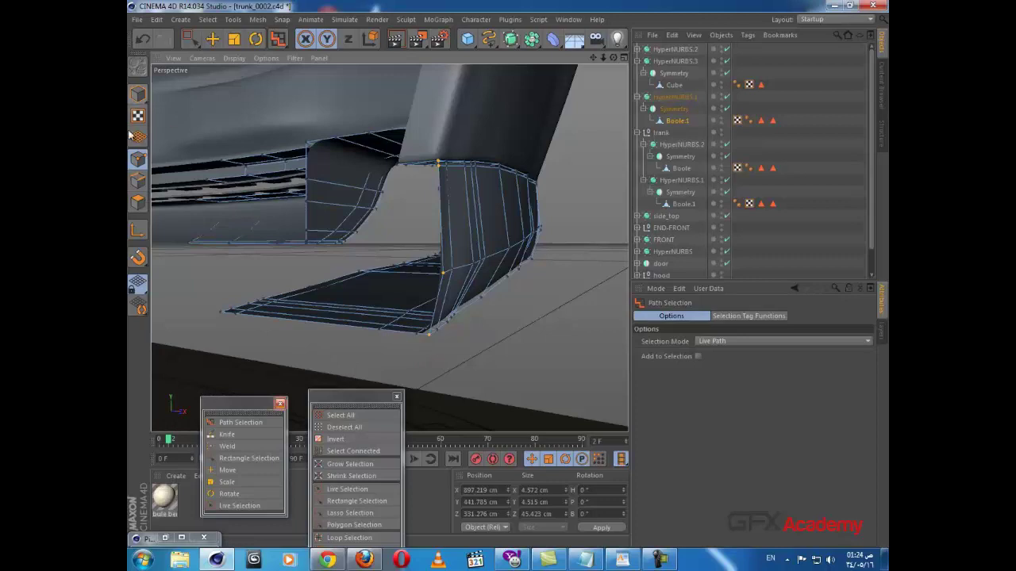
{"action": "left_click", "coordinate": [141, 181]}
{"action": "key", "text": "e"}
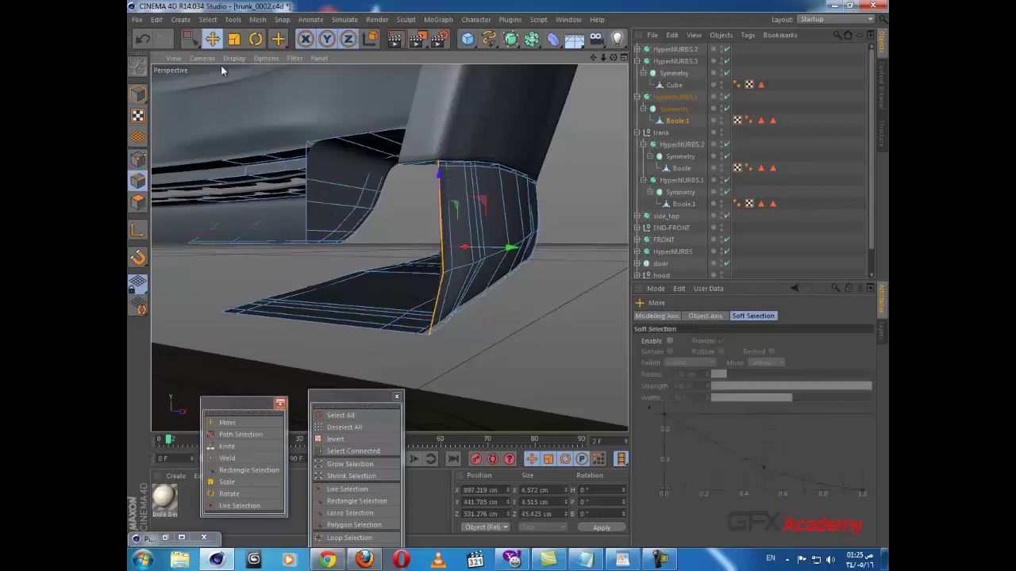
{"action": "left_click_drag", "start_coordinate": [499, 250], "coordinate": [471, 250]}
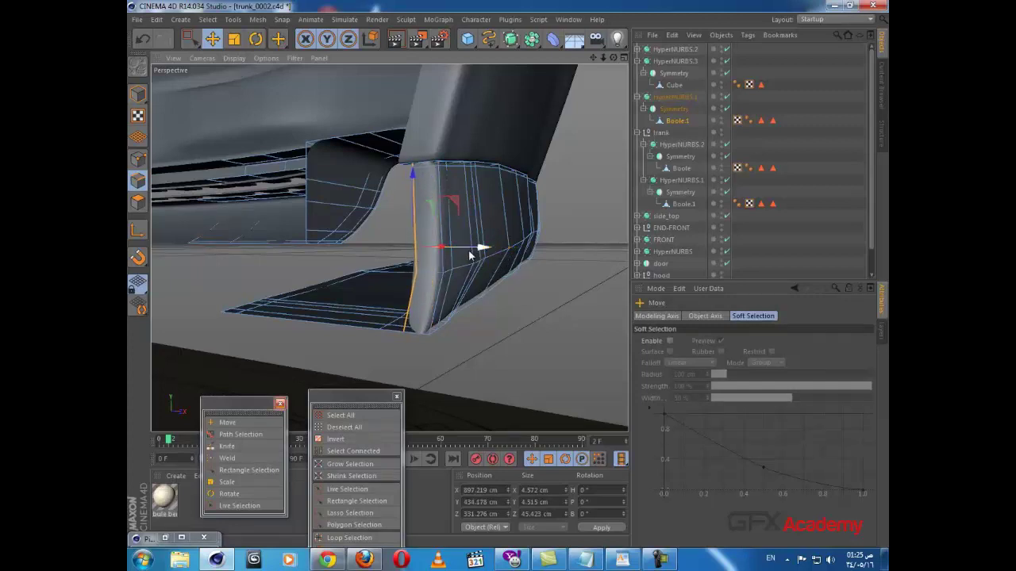
{"action": "left_click_drag", "start_coordinate": [426, 188], "coordinate": [525, 207], "text": "alt"}
{"action": "mouse_move", "coordinate": [485, 249]}
{"action": "left_mouse_down"}
{"action": "mouse_move", "coordinate": [438, 257]}
{"action": "mouse_move", "coordinate": [448, 260]}
{"action": "mouse_move", "coordinate": [416, 281]}
{"action": "mouse_move", "coordinate": [404, 181]}
{"action": "mouse_move", "coordinate": [554, 264]}
{"action": "mouse_move", "coordinate": [511, 277]}
{"action": "mouse_move", "coordinate": [453, 234]}
{"action": "mouse_move", "coordinate": [408, 225]}
{"action": "mouse_move", "coordinate": [347, 239]}
{"action": "mouse_move", "coordinate": [441, 192]}
{"action": "mouse_move", "coordinate": [520, 203]}
{"action": "mouse_move", "coordinate": [485, 269]}
{"action": "left_mouse_up"}
{"action": "key", "text": "ctrl+z"}
{"action": "key", "text": "ctrl+z"}
- Weld the new lip's end points to the bumper's neighbouring corner points, and turn off the smoothing of Boole.1's HyperNURBS.1
{"action": "left_click", "coordinate": [141, 160]}
{"action": "left_click_drag", "start_coordinate": [449, 209], "coordinate": [471, 215], "text": "alt"}
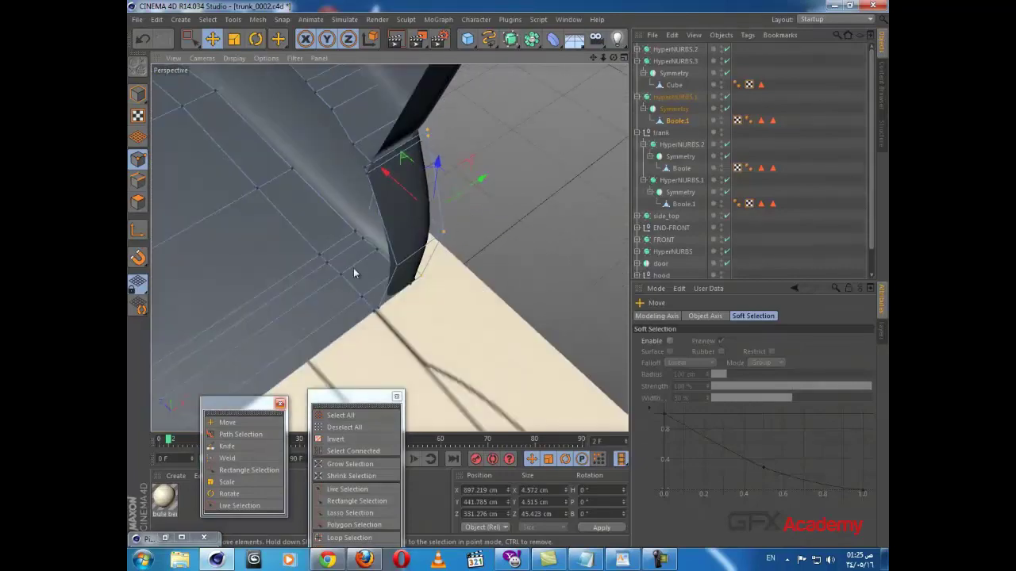
{"action": "left_click", "coordinate": [227, 458]}
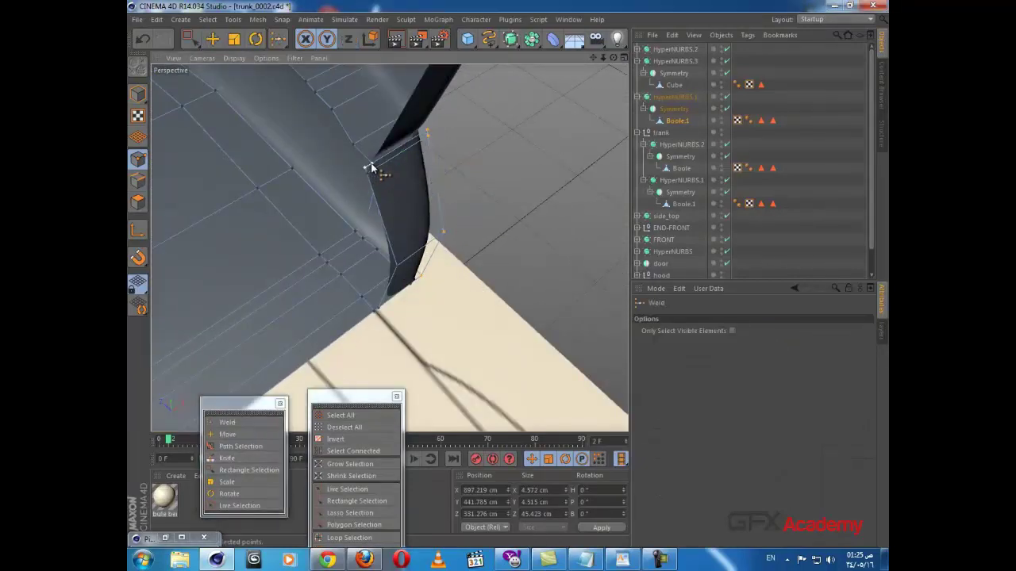
{"action": "left_click_drag", "start_coordinate": [379, 216], "coordinate": [319, 110], "text": "alt"}
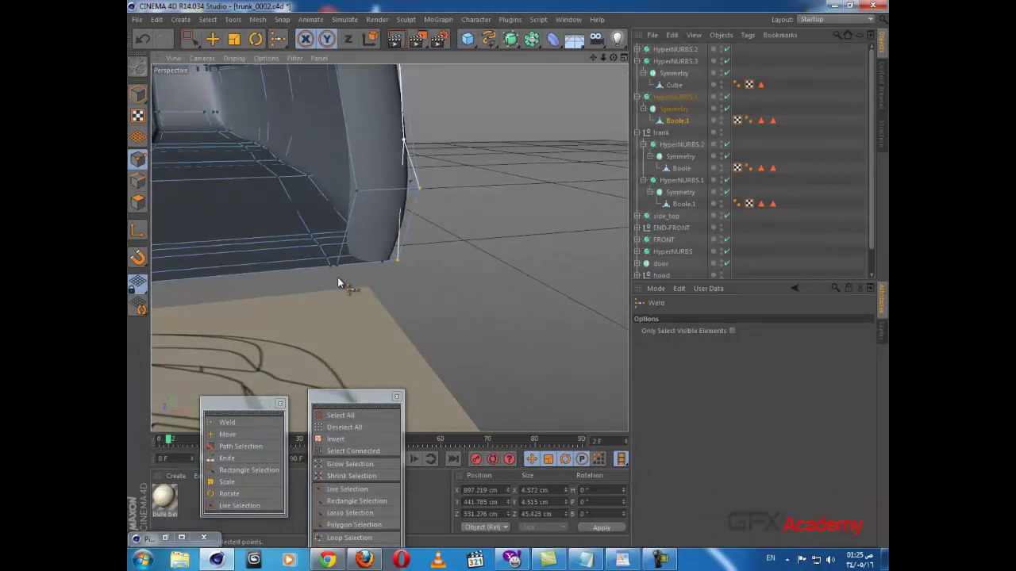
{"action": "left_click_drag", "start_coordinate": [356, 253], "coordinate": [388, 287], "text": "alt"}
{"action": "left_click_drag", "start_coordinate": [381, 248], "coordinate": [503, 246], "text": "alt"}
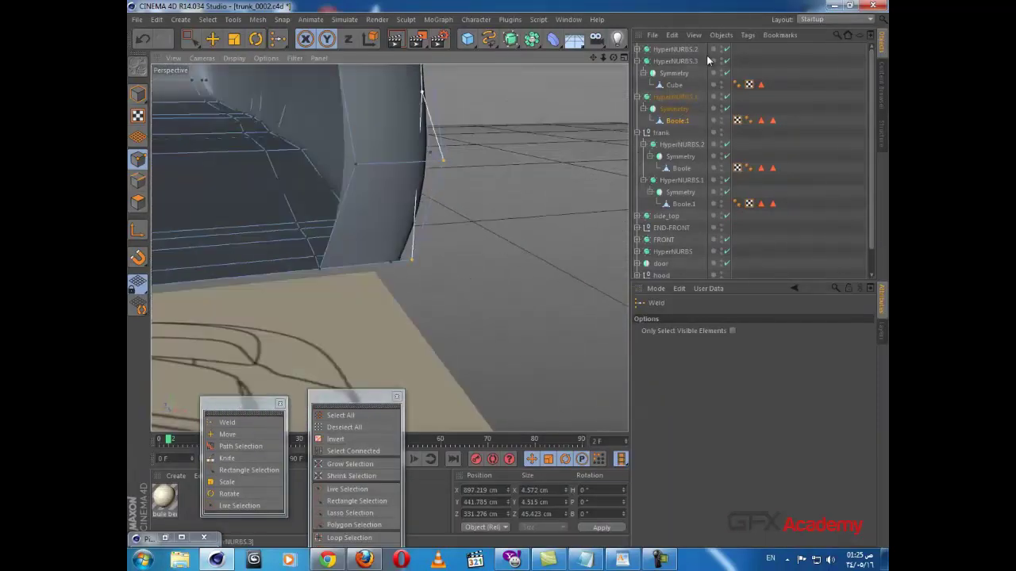
{"action": "left_click", "coordinate": [726, 97]}
{"action": "left_click_drag", "start_coordinate": [389, 248], "coordinate": [372, 180], "text": "alt"}
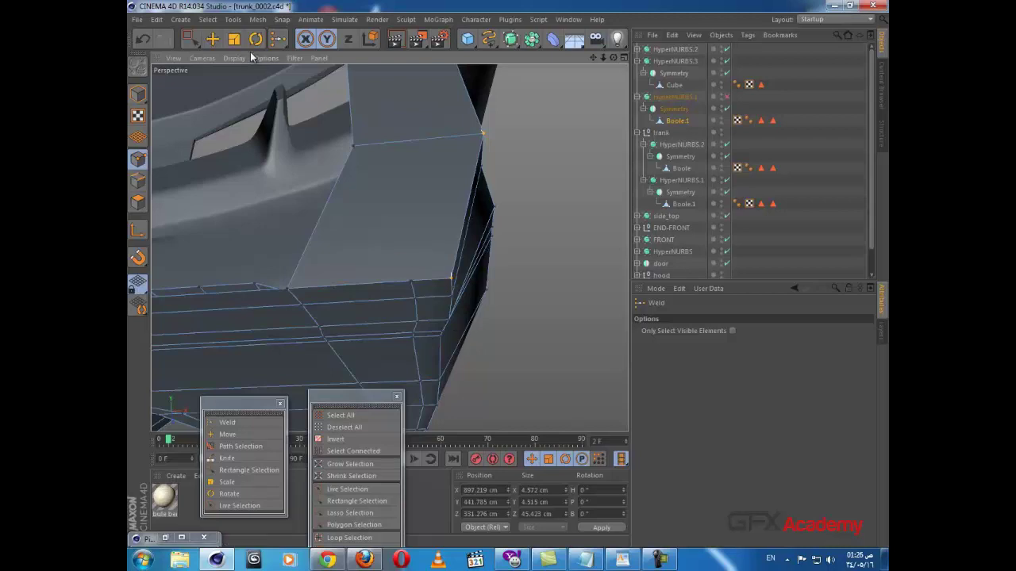
{"action": "left_click", "coordinate": [215, 40]}
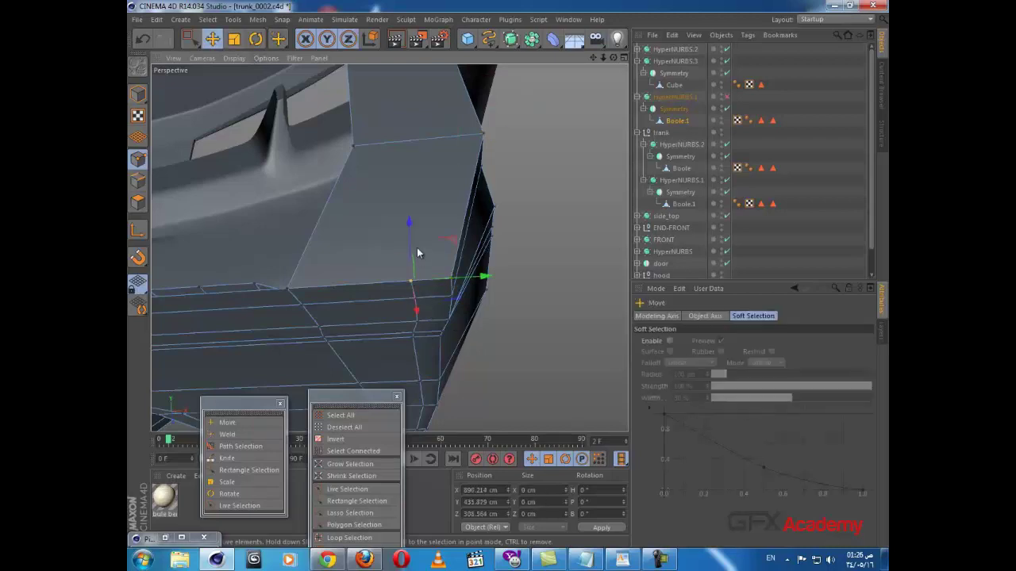
{"action": "left_click_drag", "start_coordinate": [409, 232], "coordinate": [408, 231]}
{"action": "key", "text": "ctrl+z"}
- Cut across the lip with the Knife from its outer edge point down to the bottom edge, and weld the cut's lower end point
{"action": "key", "text": "k"}
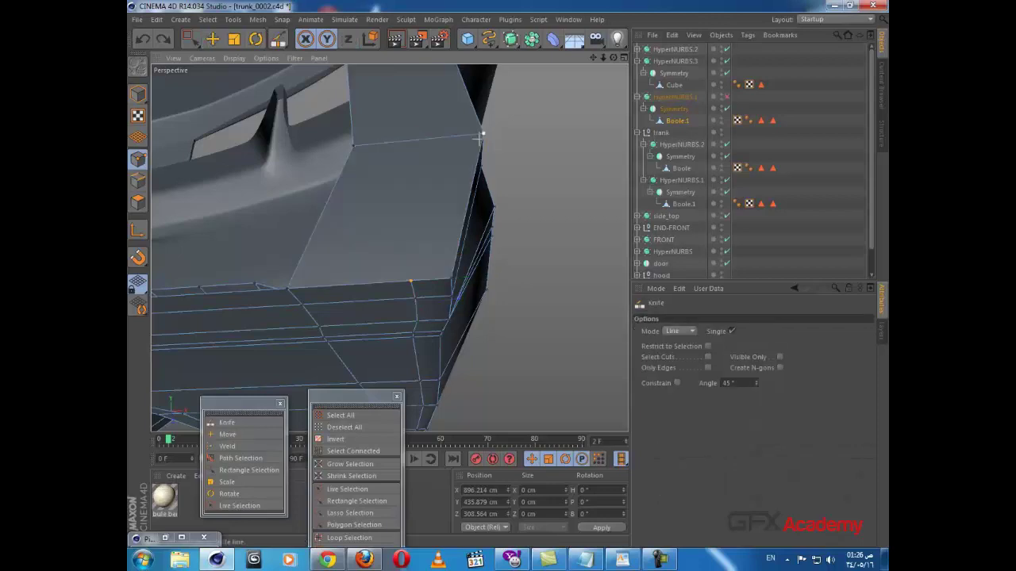
{"action": "left_click_drag", "start_coordinate": [462, 176], "coordinate": [305, 496]}
{"action": "left_click", "coordinate": [228, 446]}
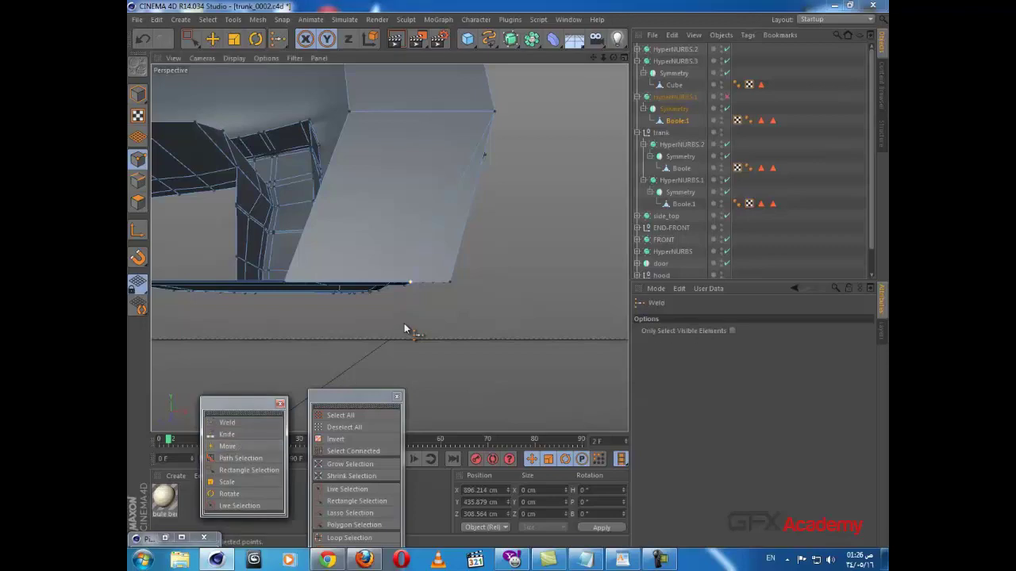
{"action": "left_click_drag", "start_coordinate": [423, 242], "coordinate": [406, 262], "text": "alt"}
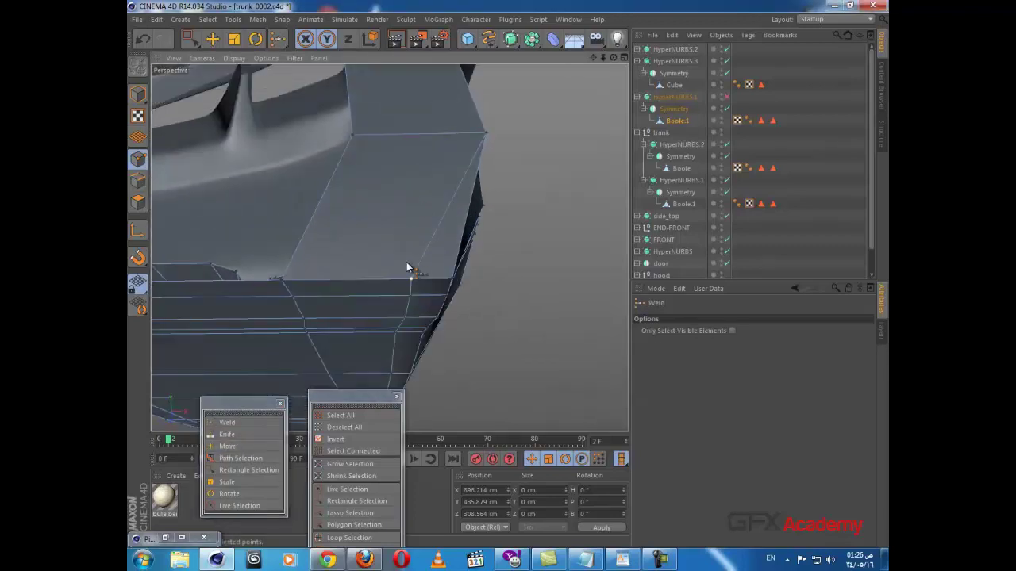
{"action": "scroll", "coordinate": [412, 274], "scroll_direction": "up", "scroll_amount": 5}
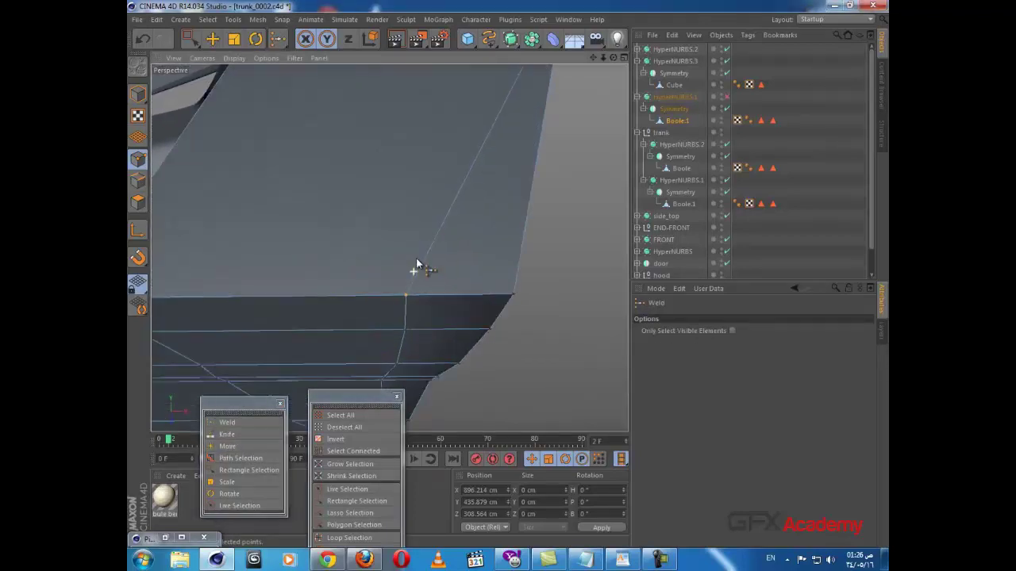
{"action": "left_click_drag", "start_coordinate": [422, 266], "coordinate": [501, 308], "text": "alt"}
- Examine the lip's bottom corner with HyperNURBS.1 smoothing switched on and off again
{"action": "left_click", "coordinate": [727, 97]}
{"action": "left_click_drag", "start_coordinate": [479, 224], "coordinate": [410, 175], "text": "alt"}
{"action": "scroll", "coordinate": [426, 260], "scroll_direction": "up", "scroll_amount": 3}
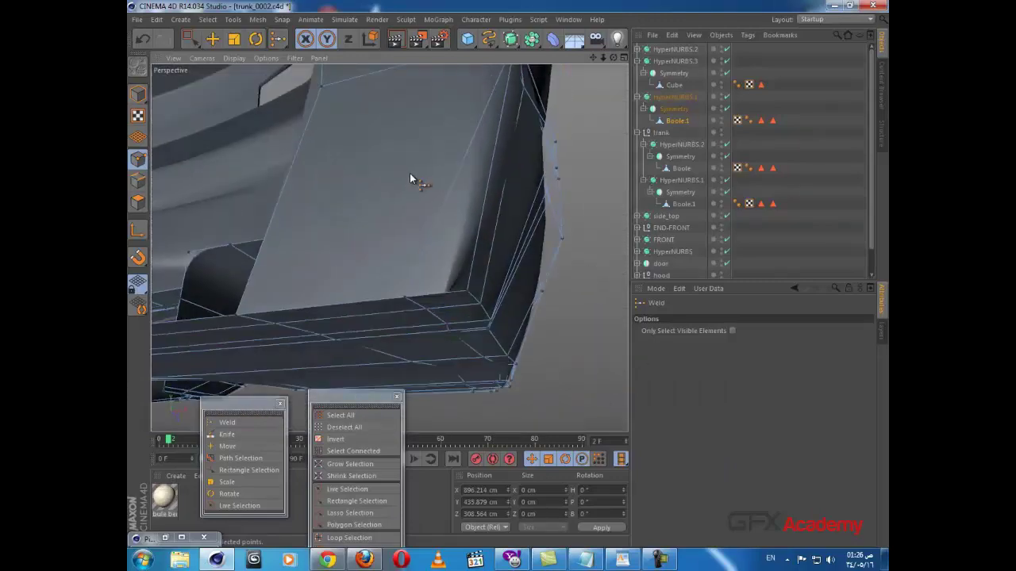
{"action": "left_click", "coordinate": [726, 97]}
{"action": "left_click_drag", "start_coordinate": [471, 247], "coordinate": [391, 256], "text": "alt"}
{"action": "scroll", "coordinate": [465, 294], "scroll_direction": "up", "scroll_amount": 3}
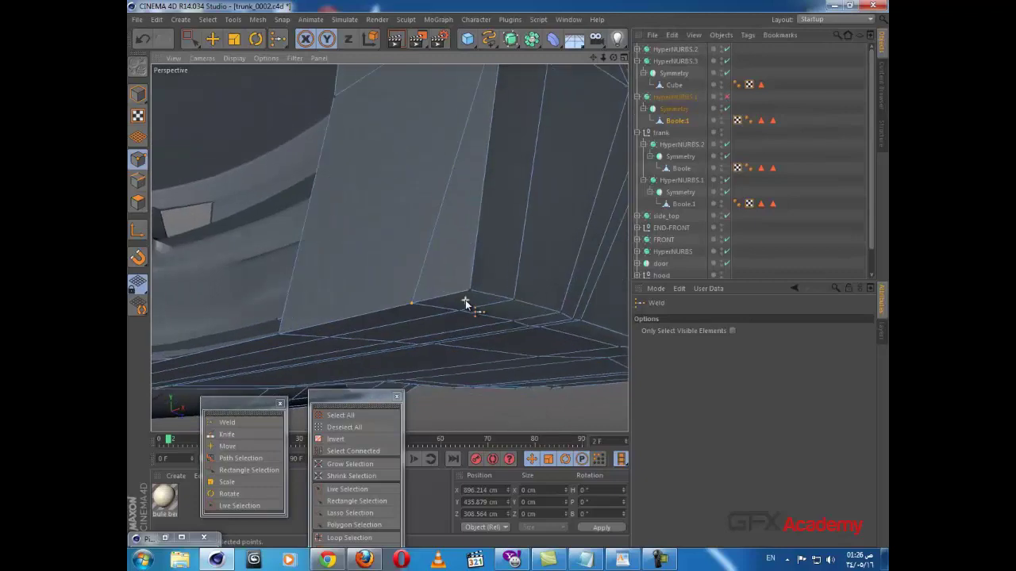
{"action": "scroll", "coordinate": [466, 294], "scroll_direction": "up", "scroll_amount": 1}
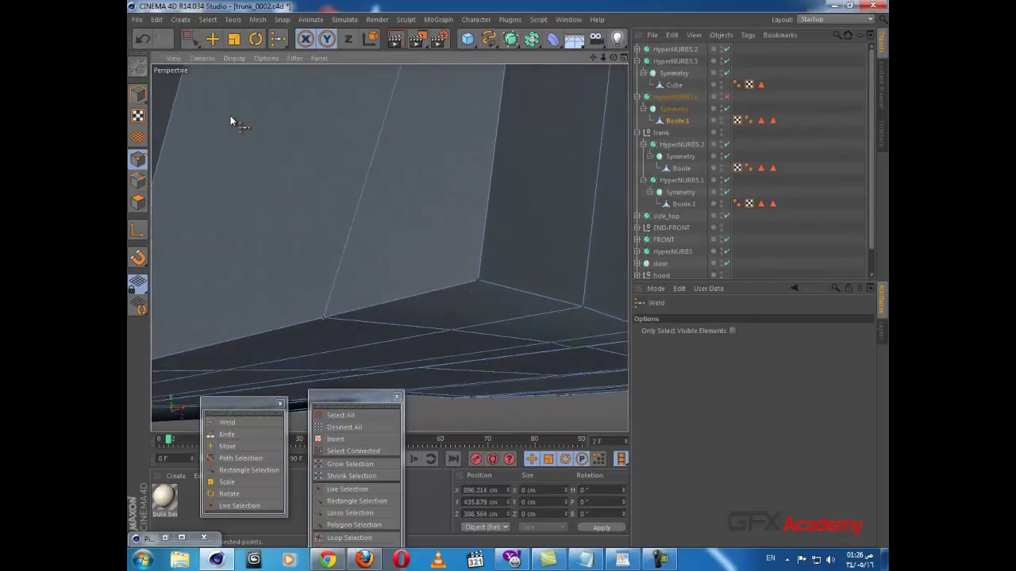
- Lift the bottom edge point at the cut's lower end and weld it with its duplicate at the original position
{"action": "left_click", "coordinate": [215, 40]}
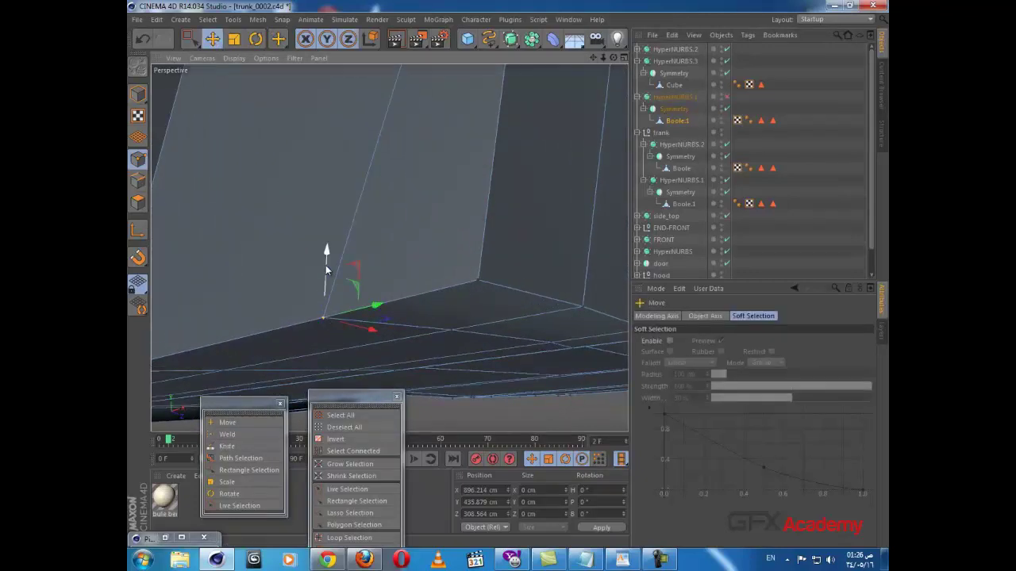
{"action": "left_click_drag", "start_coordinate": [327, 268], "coordinate": [396, 286]}
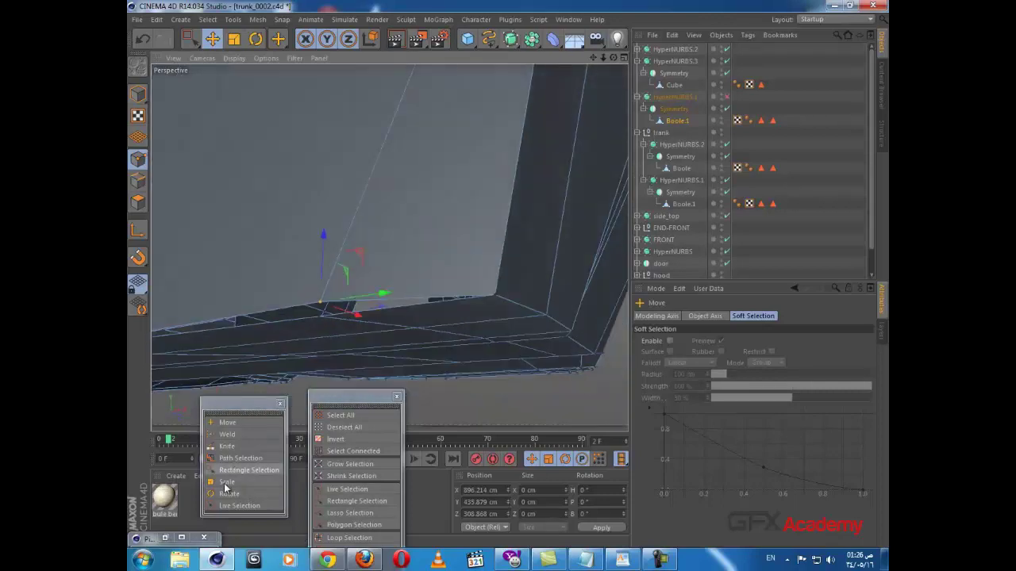
{"action": "left_click", "coordinate": [227, 435]}
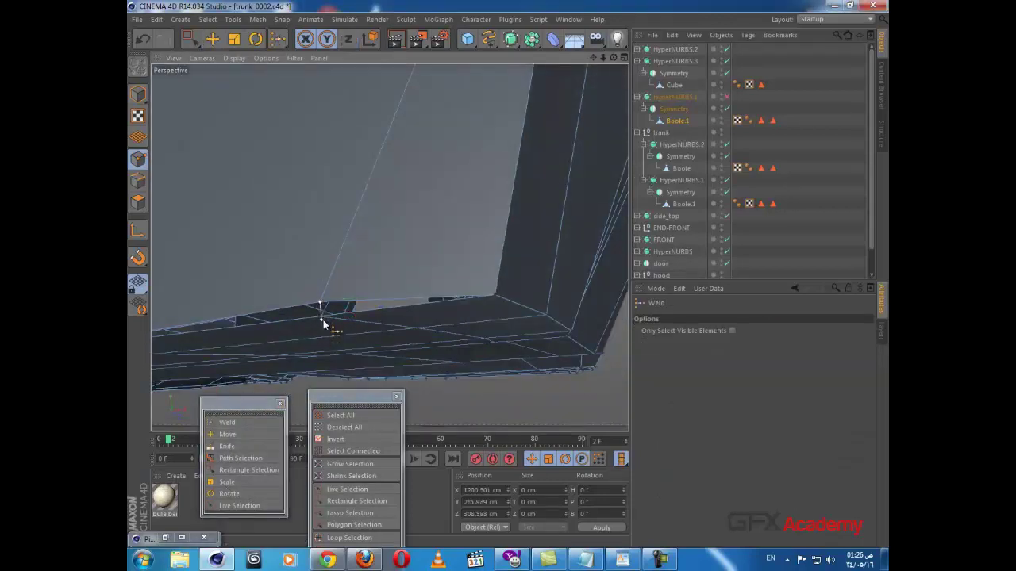
{"action": "left_click", "coordinate": [323, 319]}
{"action": "key", "text": "ctrl+z"}
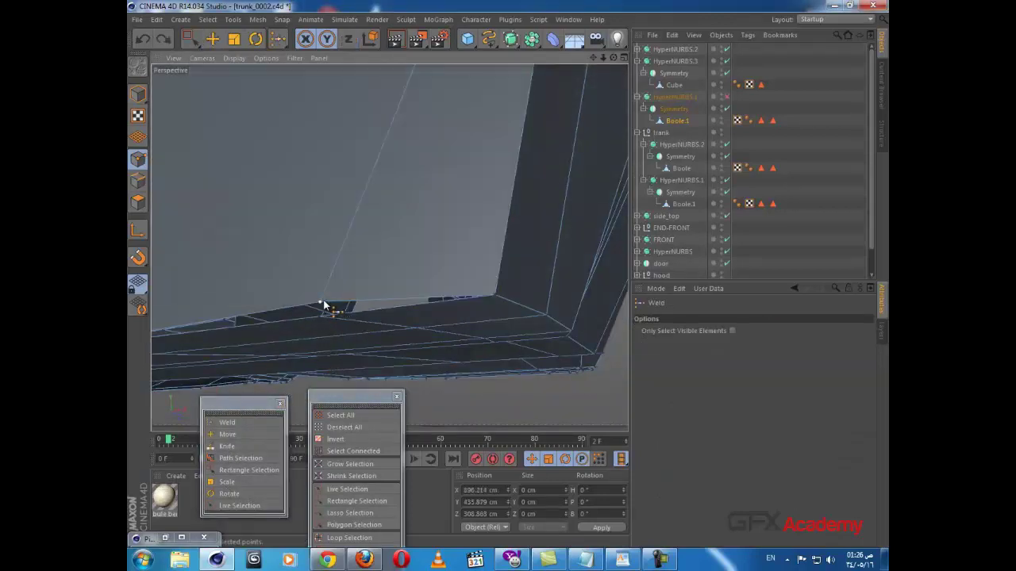
{"action": "left_click", "coordinate": [318, 316]}
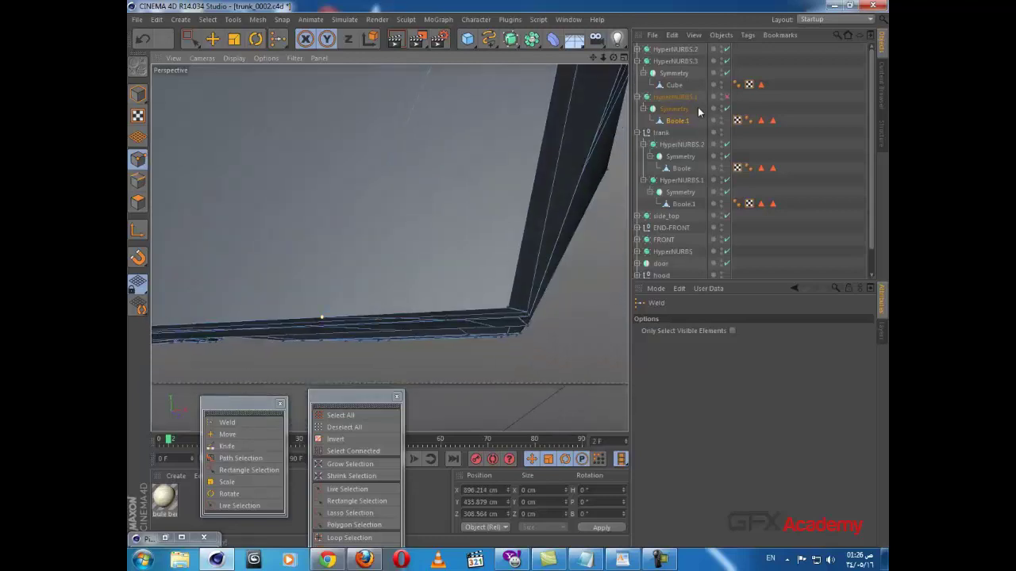
- Turn HyperNURBS.1 smoothing back on, select HyperNURBS.2 to clear the mesh overlay, and inspect the bumper's corner and lower edge
{"action": "left_click", "coordinate": [726, 98]}
{"action": "left_click_drag", "start_coordinate": [504, 223], "coordinate": [410, 278], "text": "alt"}
{"action": "scroll", "coordinate": [410, 280], "scroll_direction": "down", "scroll_amount": 6}
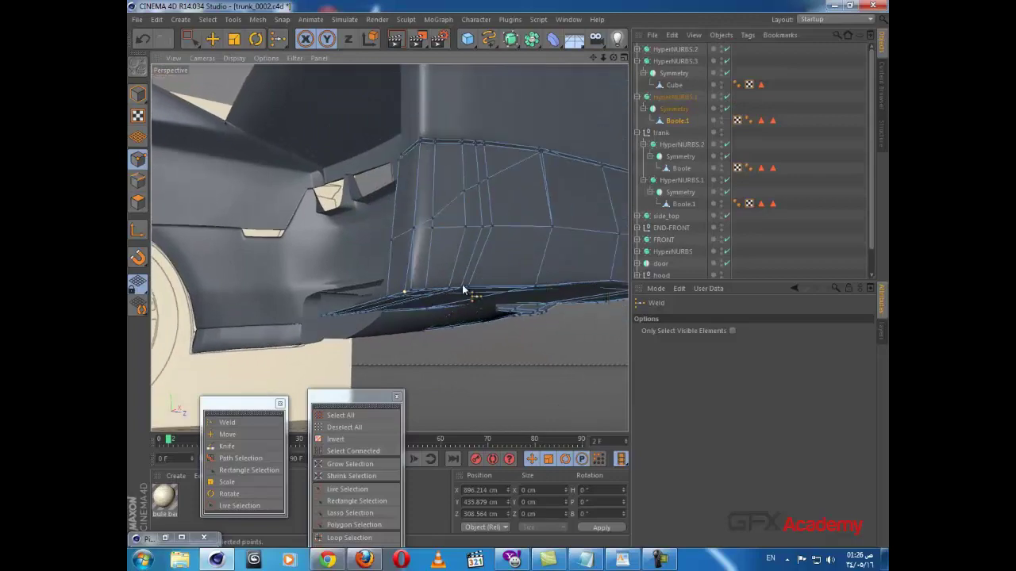
{"action": "middle_click_drag", "start_coordinate": [390, 248], "coordinate": [325, 346], "text": "alt"}
{"action": "mouse_move", "coordinate": [325, 347]}
{"action": "left_mouse_down", "text": "alt"}
{"action": "mouse_move", "coordinate": [341, 302]}
{"action": "mouse_move", "coordinate": [283, 355]}
{"action": "mouse_move", "coordinate": [337, 347]}
{"action": "left_mouse_up", "text": "alt"}
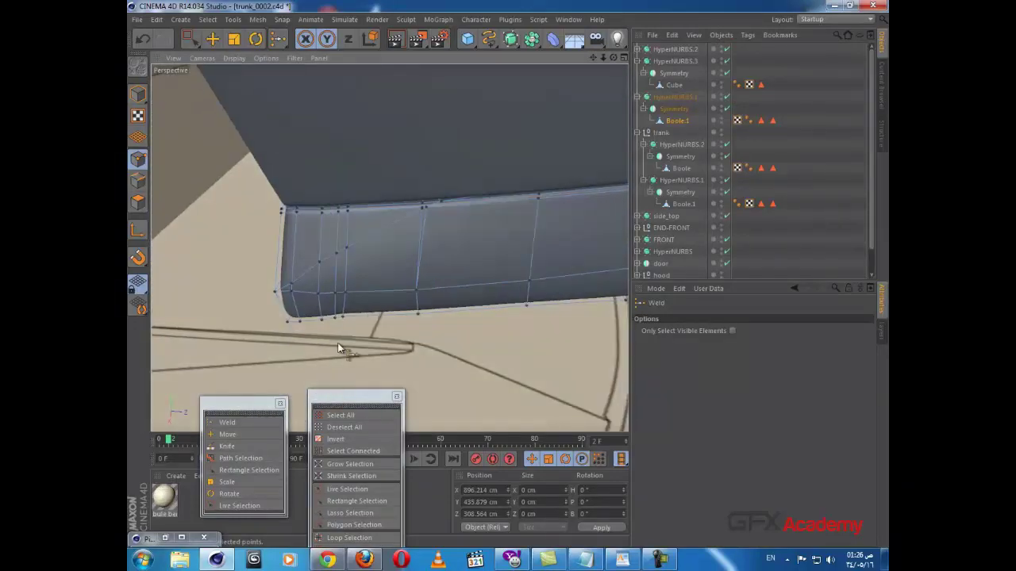
{"action": "mouse_move", "coordinate": [441, 281]}
{"action": "left_mouse_down", "text": "alt"}
{"action": "mouse_move", "coordinate": [308, 278]}
{"action": "mouse_move", "coordinate": [437, 288]}
{"action": "mouse_move", "coordinate": [447, 238]}
{"action": "mouse_move", "coordinate": [280, 176]}
{"action": "mouse_move", "coordinate": [335, 202]}
{"action": "mouse_move", "coordinate": [522, 161]}
{"action": "mouse_move", "coordinate": [399, 193]}
{"action": "mouse_move", "coordinate": [441, 192]}
{"action": "mouse_move", "coordinate": [343, 169]}
{"action": "mouse_move", "coordinate": [392, 167]}
{"action": "mouse_move", "coordinate": [425, 152]}
{"action": "mouse_move", "coordinate": [425, 85]}
{"action": "mouse_move", "coordinate": [526, 101]}
{"action": "mouse_move", "coordinate": [589, 178]}
{"action": "mouse_move", "coordinate": [568, 210]}
{"action": "mouse_move", "coordinate": [218, 82]}
{"action": "left_mouse_up", "text": "alt"}
{"action": "left_click", "coordinate": [675, 49]}
{"action": "scroll", "coordinate": [426, 149], "scroll_direction": "down", "scroll_amount": 2}
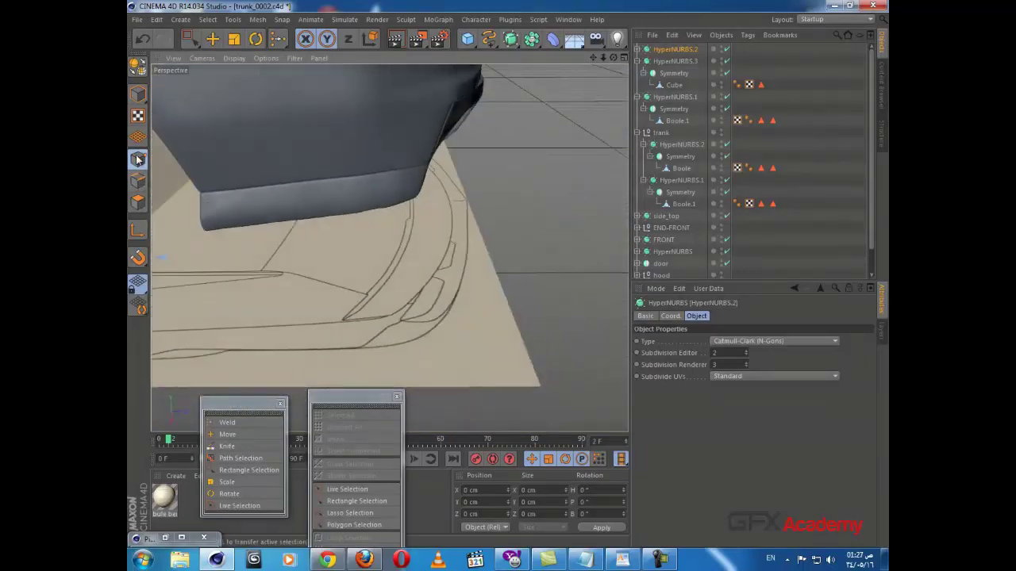
{"action": "scroll", "coordinate": [362, 190], "scroll_direction": "up", "scroll_amount": 2}
- Select Boole.1, box-select a pair of points on the bumper's curved lower edge, and shift them along Y to about 422 cm
{"action": "left_click", "coordinate": [213, 40]}
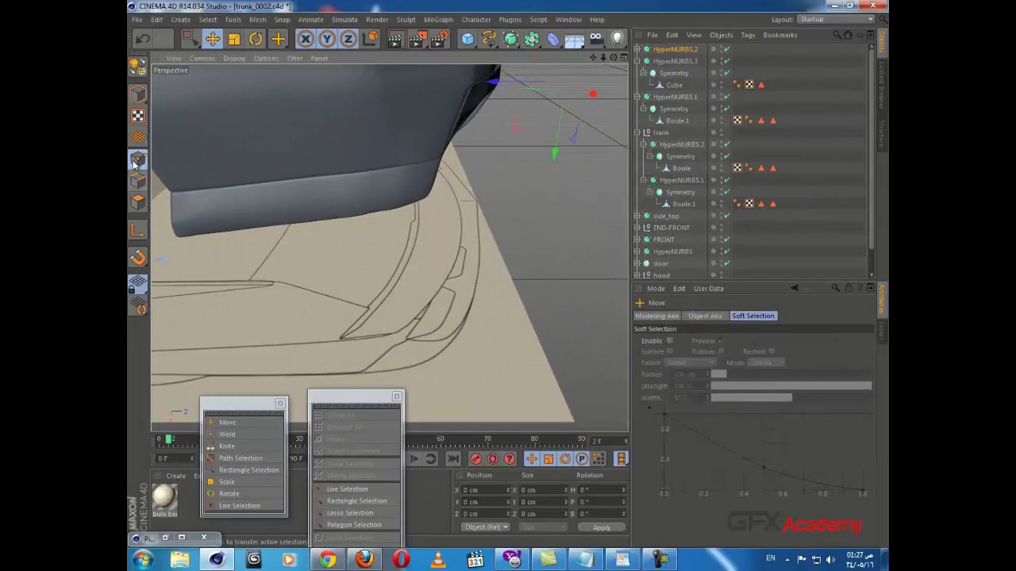
{"action": "left_click", "coordinate": [686, 121]}
{"action": "left_click_drag", "start_coordinate": [375, 195], "coordinate": [417, 235], "text": "alt"}
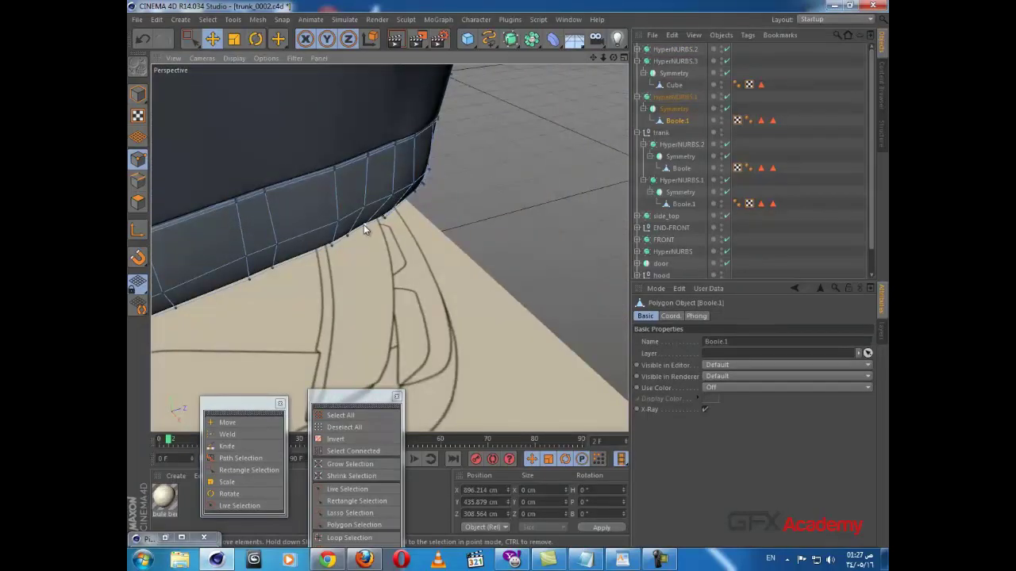
{"action": "left_click", "coordinate": [189, 39]}
{"action": "left_click_drag", "start_coordinate": [371, 209], "coordinate": [388, 231], "text": "alt"}
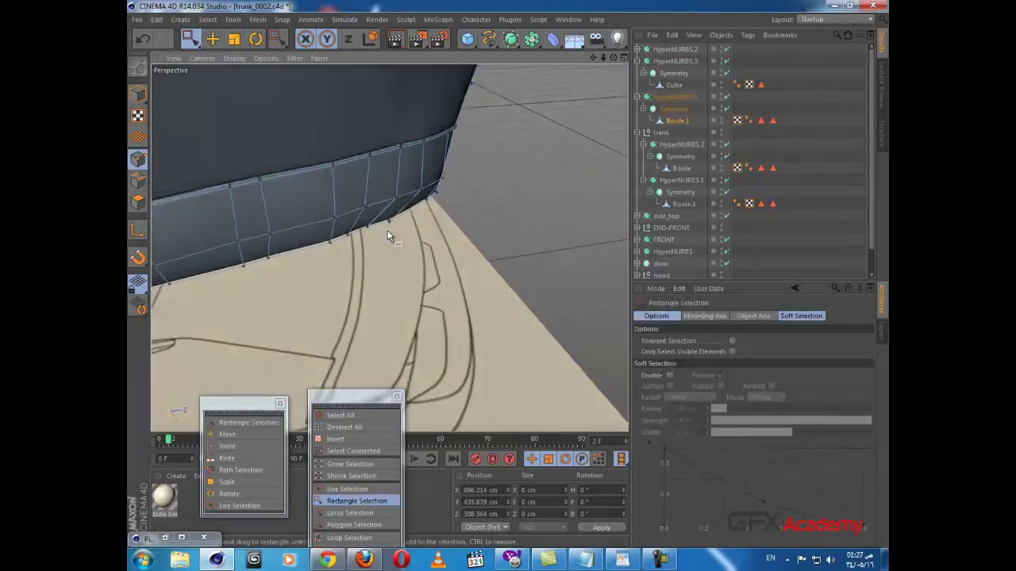
{"action": "scroll", "coordinate": [380, 220], "scroll_direction": "up", "scroll_amount": 3}
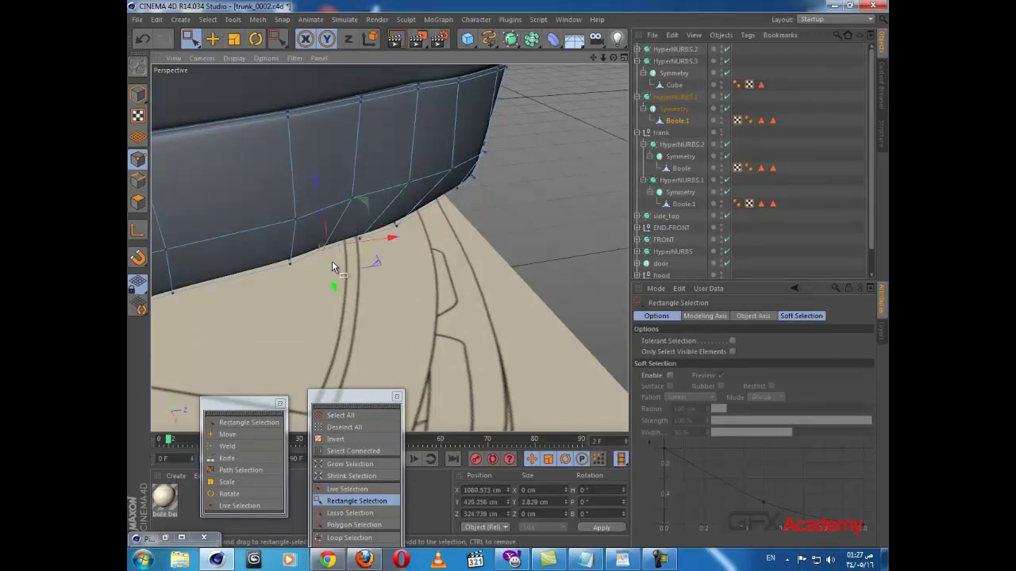
{"action": "left_click_drag", "start_coordinate": [343, 231], "coordinate": [367, 219], "text": "alt"}
{"action": "left_click_drag", "start_coordinate": [439, 221], "coordinate": [406, 407], "text": "alt"}
{"action": "left_click_drag", "start_coordinate": [390, 247], "coordinate": [462, 227], "text": "alt"}
{"action": "middle_click_drag", "start_coordinate": [463, 227], "coordinate": [525, 121], "text": "alt"}
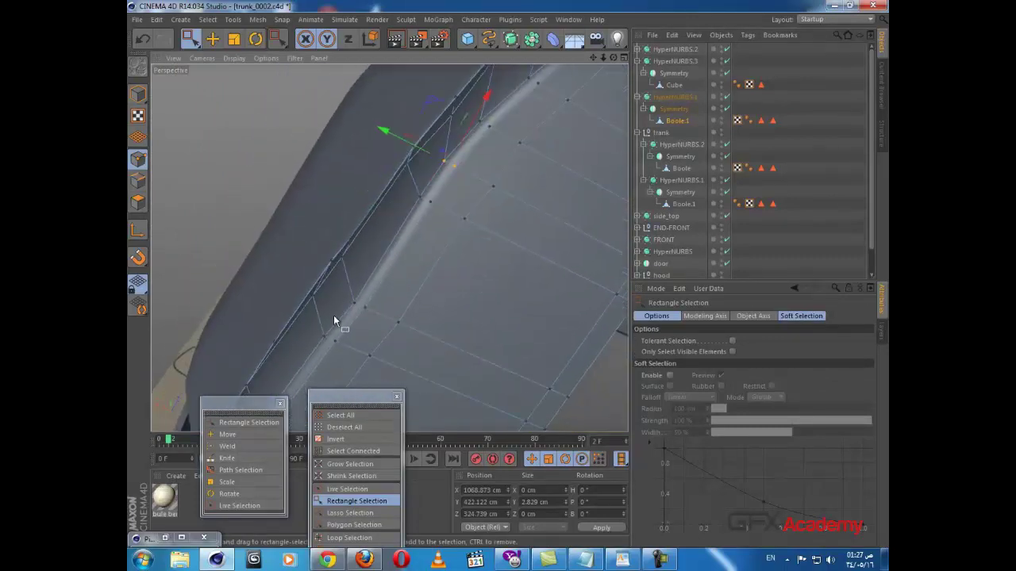
- Box-select the next pair of points along the bumper's lower edge and hide the bule bernet blueprint group that blocks the view
{"action": "left_click_drag", "start_coordinate": [332, 295], "coordinate": [461, 219]}
{"action": "scroll", "coordinate": [458, 225], "scroll_direction": "up", "scroll_amount": 2}
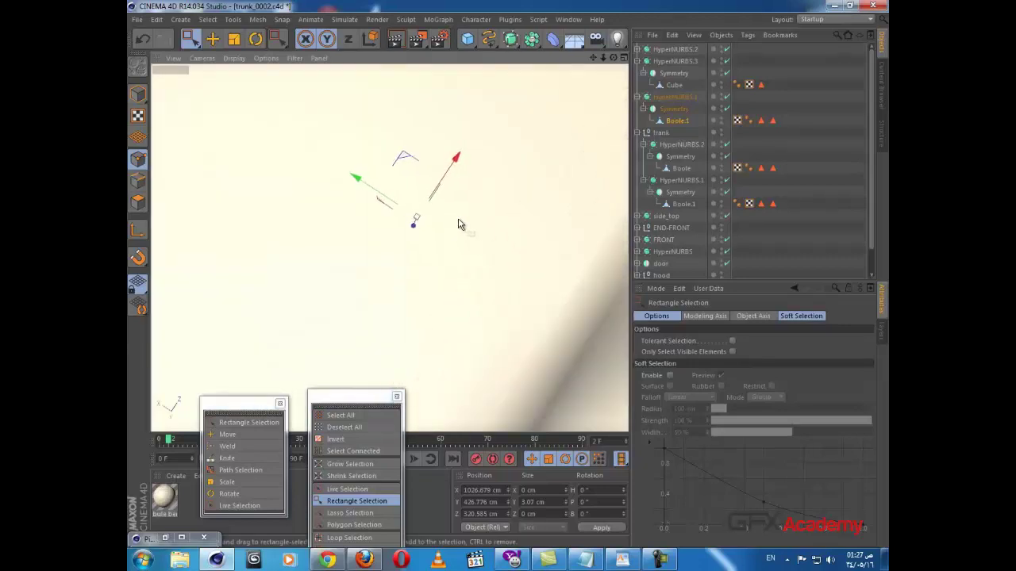
{"action": "left_click_drag", "start_coordinate": [870, 219], "coordinate": [872, 259]}
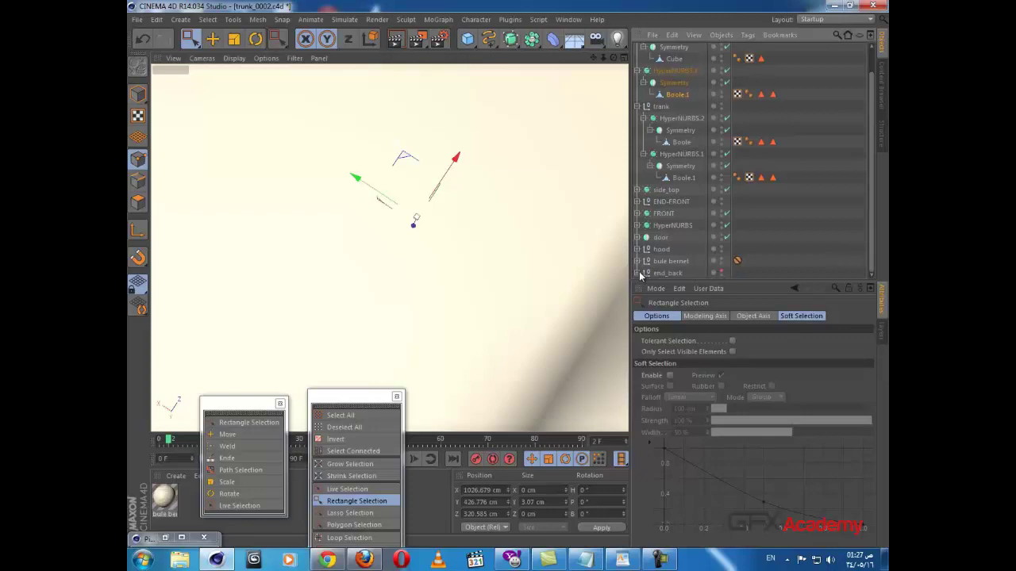
{"action": "left_click", "coordinate": [723, 260]}
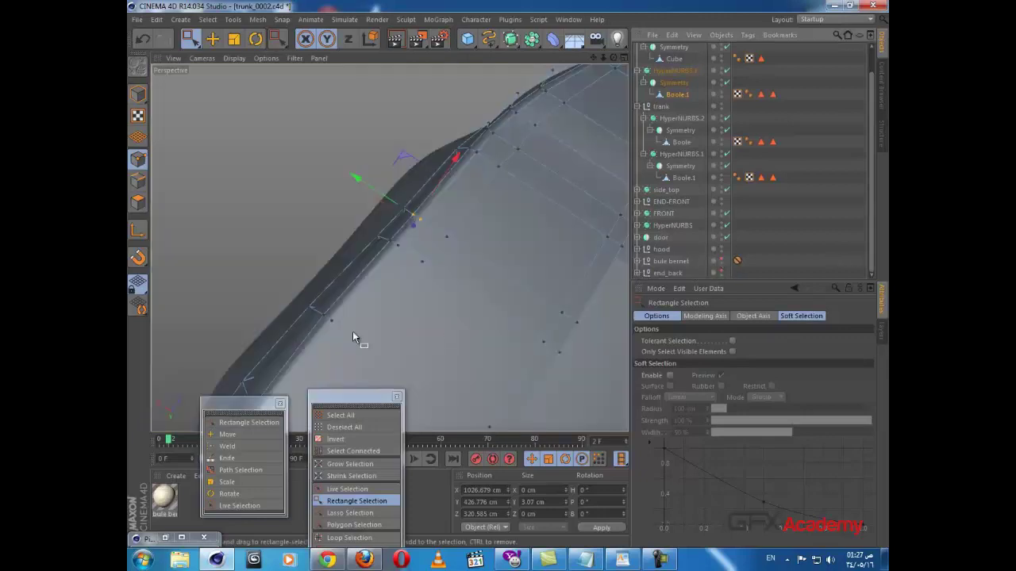
- Box-select the single edge point near the bumper's curved corner and shift it outward about 0.9 cm
{"action": "mouse_move", "coordinate": [371, 272]}
{"action": "left_mouse_down", "text": "alt"}
{"action": "mouse_move", "coordinate": [392, 284]}
{"action": "mouse_move", "coordinate": [354, 315]}
{"action": "mouse_move", "coordinate": [354, 264]}
{"action": "left_mouse_up", "text": "alt"}
{"action": "middle_click_drag", "start_coordinate": [353, 264], "coordinate": [452, 195], "text": "alt"}
{"action": "left_click_drag", "start_coordinate": [390, 248], "coordinate": [281, 189], "text": "alt"}
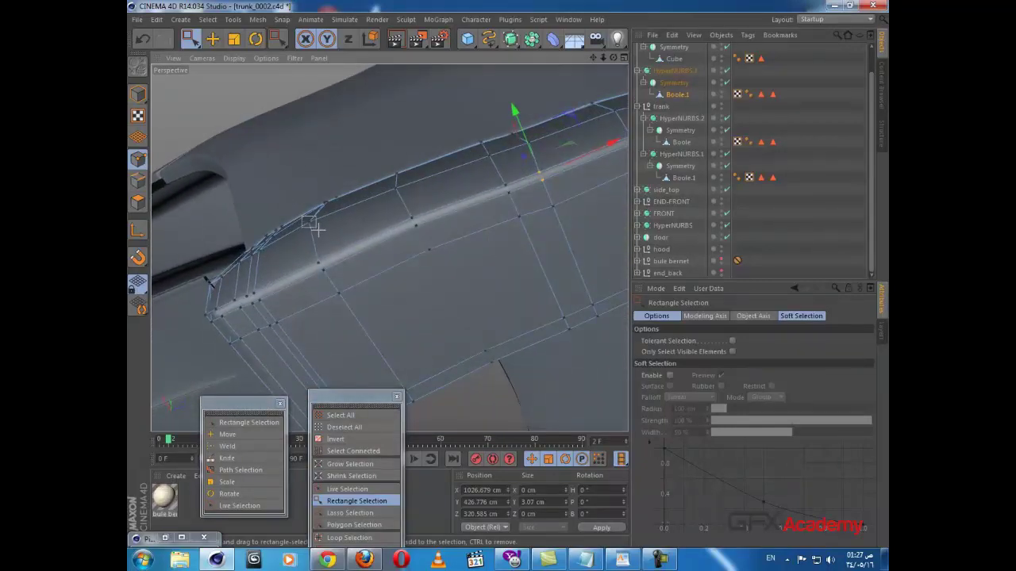
{"action": "left_click_drag", "start_coordinate": [317, 230], "coordinate": [319, 230]}
{"action": "mouse_move", "coordinate": [336, 230]}
{"action": "left_mouse_down", "text": "alt"}
{"action": "mouse_move", "coordinate": [350, 241]}
{"action": "mouse_move", "coordinate": [332, 243]}
{"action": "left_mouse_up", "text": "alt"}
{"action": "left_click_drag", "start_coordinate": [286, 181], "coordinate": [285, 178]}
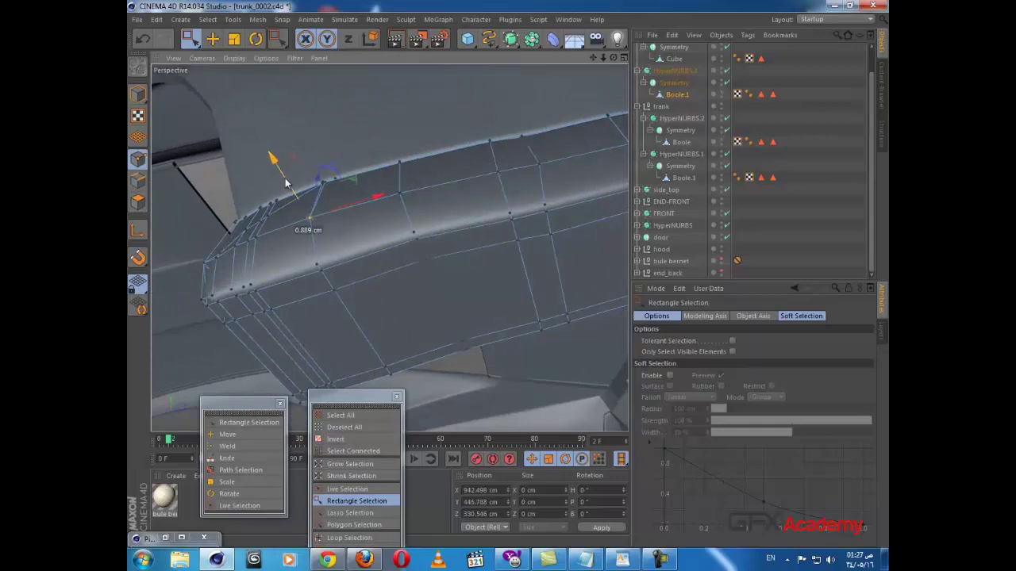
- Select the bumper's Boole.1 mesh and turn off its HyperNURBS.1 smoothing to expose the upper edge's raw points
{"action": "left_click_drag", "start_coordinate": [331, 209], "coordinate": [458, 221], "text": "alt"}
{"action": "scroll", "coordinate": [340, 195], "scroll_direction": "up", "scroll_amount": 5}
{"action": "scroll", "coordinate": [370, 280], "scroll_direction": "up", "scroll_amount": 3}
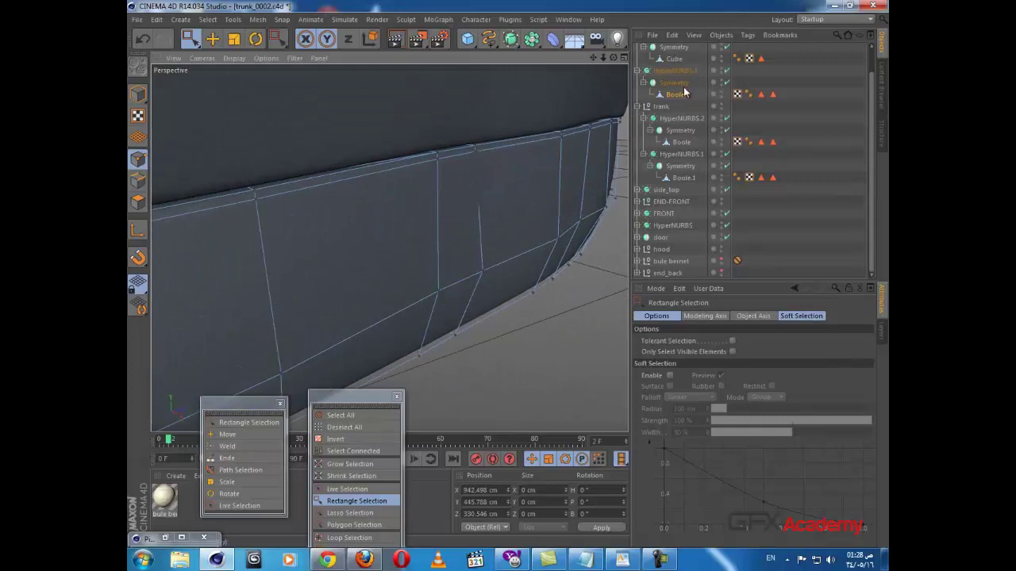
{"action": "left_click", "coordinate": [683, 90]}
{"action": "left_click", "coordinate": [727, 72]}
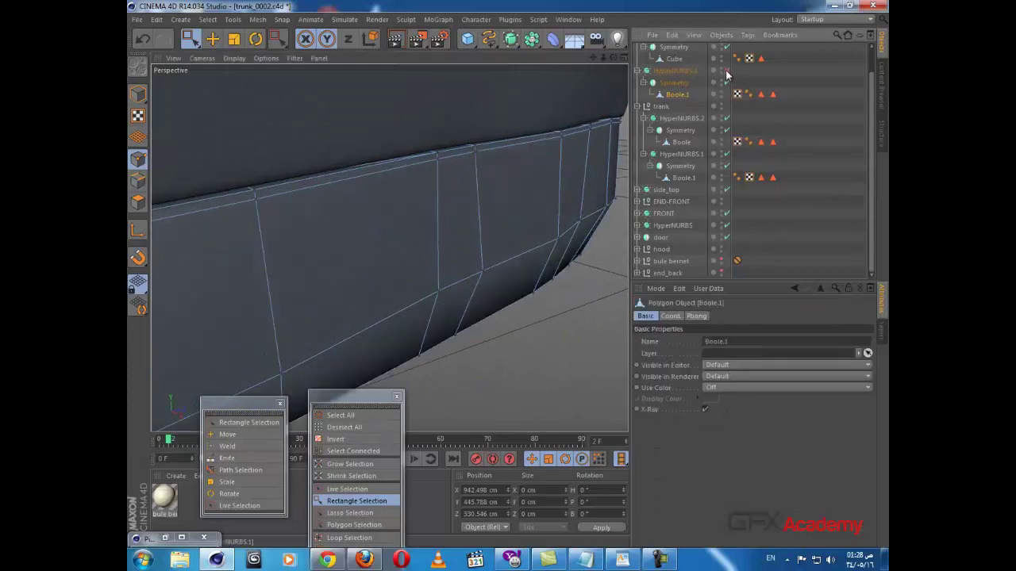
- Box-select the points around the bumper's upper edge and hide the trunk group that covers them
{"action": "mouse_move", "coordinate": [485, 188]}
{"action": "left_mouse_down", "text": "alt"}
{"action": "mouse_move", "coordinate": [324, 133]}
{"action": "mouse_move", "coordinate": [433, 214]}
{"action": "mouse_move", "coordinate": [486, 168]}
{"action": "left_mouse_up", "text": "alt"}
{"action": "left_click_drag", "start_coordinate": [466, 131], "coordinate": [513, 157]}
{"action": "left_click_drag", "start_coordinate": [461, 181], "coordinate": [540, 155], "text": "alt"}
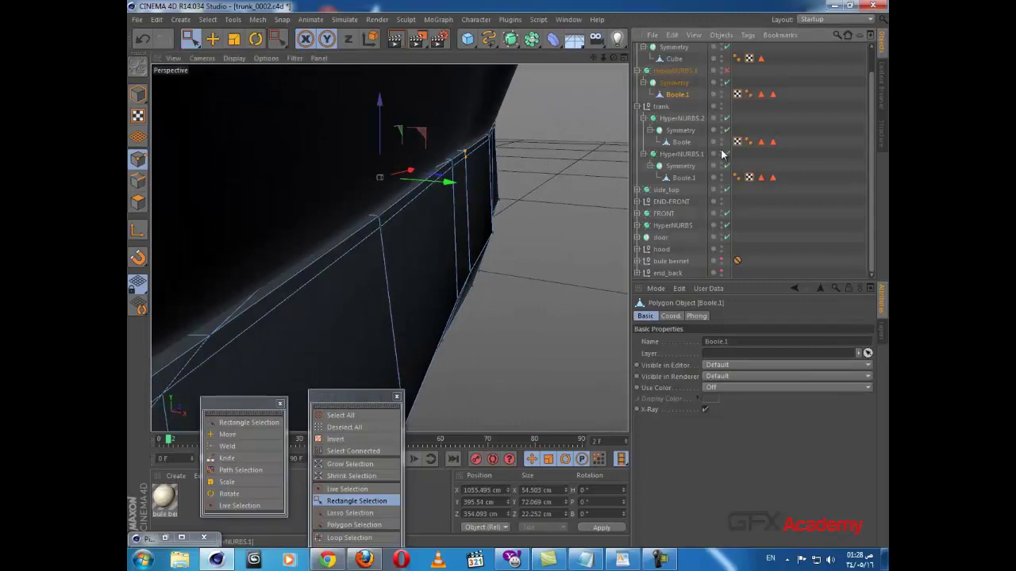
{"action": "left_click", "coordinate": [720, 104]}
{"action": "mouse_move", "coordinate": [455, 185]}
{"action": "left_mouse_down", "text": "alt"}
{"action": "mouse_move", "coordinate": [481, 210]}
{"action": "mouse_move", "coordinate": [477, 201]}
{"action": "left_mouse_up", "text": "alt"}
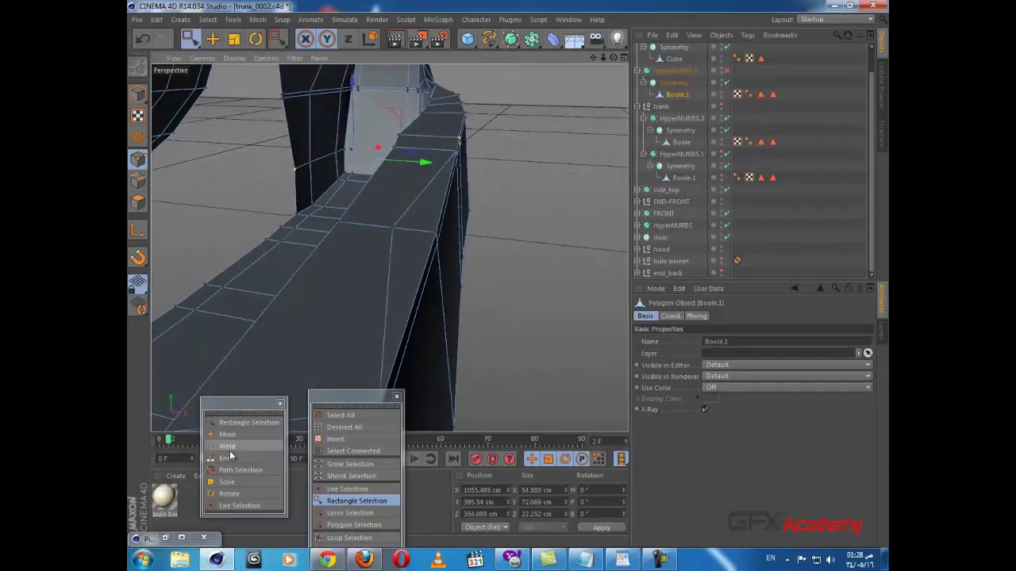
{"action": "left_click_drag", "start_coordinate": [427, 267], "coordinate": [424, 267], "text": "alt"}
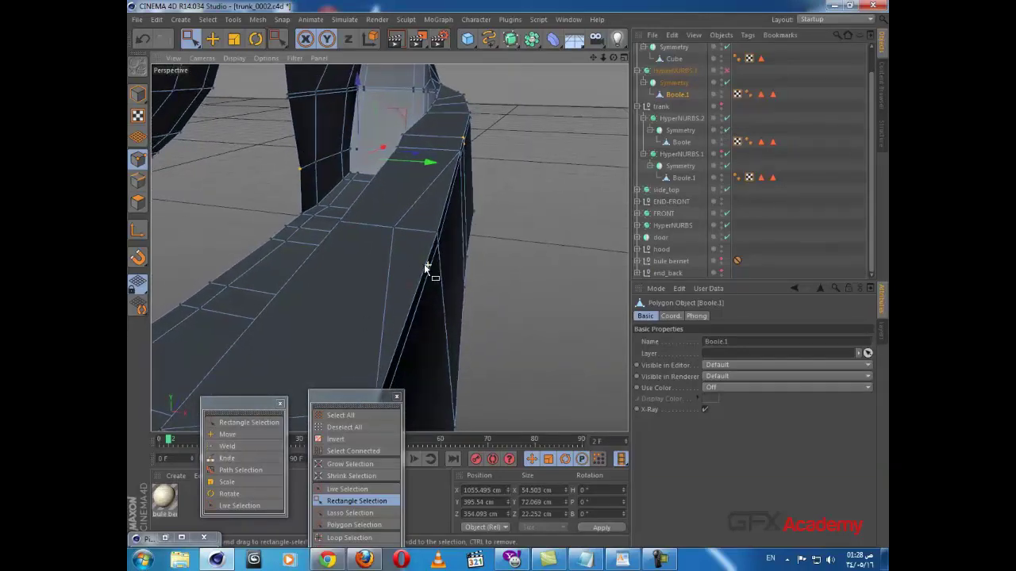
- Weld the stray points clustered at the edge-loop junction on the bumper's upper lip
{"action": "left_click", "coordinate": [221, 448]}
{"action": "mouse_move", "coordinate": [394, 227]}
{"action": "left_mouse_down"}
{"action": "mouse_move", "coordinate": [434, 236]}
{"action": "mouse_move", "coordinate": [341, 200]}
{"action": "mouse_move", "coordinate": [352, 229]}
{"action": "mouse_move", "coordinate": [300, 281]}
{"action": "mouse_move", "coordinate": [434, 162]}
{"action": "mouse_move", "coordinate": [483, 136]}
{"action": "mouse_move", "coordinate": [423, 205]}
{"action": "mouse_move", "coordinate": [378, 221]}
{"action": "left_mouse_up"}
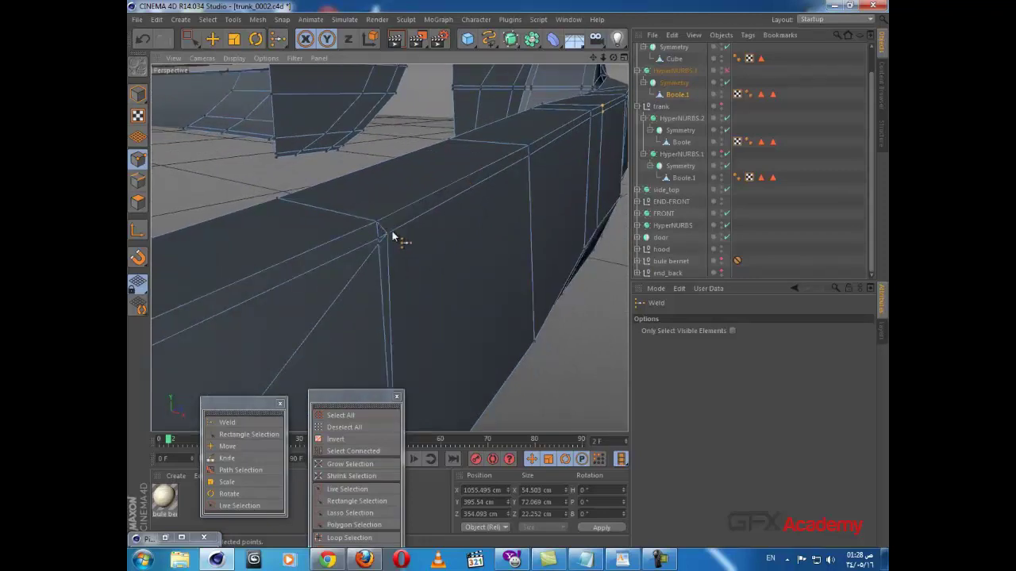
{"action": "scroll", "coordinate": [392, 240], "scroll_direction": "up", "scroll_amount": 4}
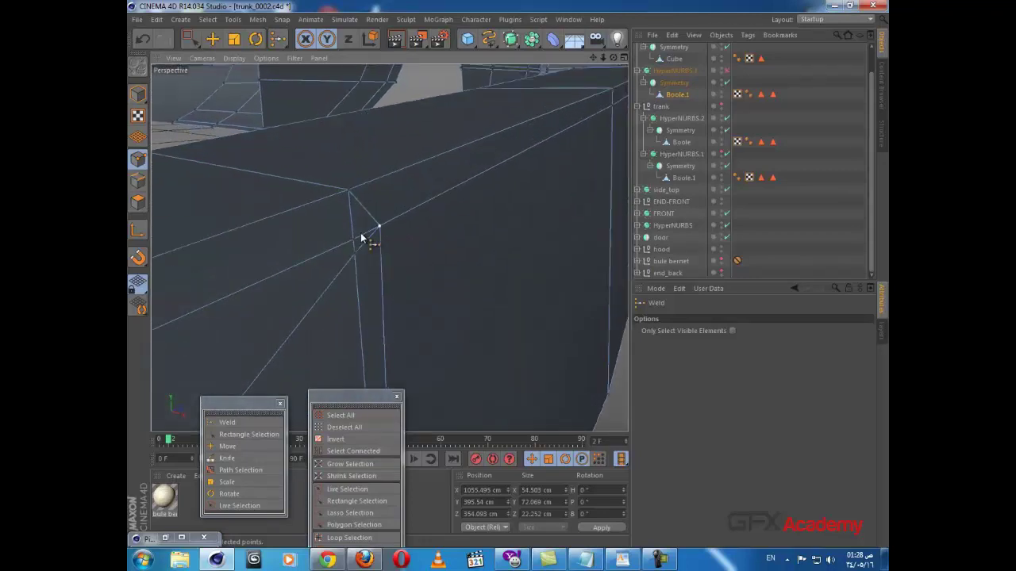
{"action": "left_click", "coordinate": [356, 252]}
- Weld the remaining loose point just below the upper lip to the lip's lower edge point
{"action": "scroll", "coordinate": [359, 254], "scroll_direction": "down", "scroll_amount": 2}
{"action": "left_click_drag", "start_coordinate": [390, 247], "coordinate": [398, 166], "text": "alt"}
{"action": "scroll", "coordinate": [390, 124], "scroll_direction": "down", "scroll_amount": 4}
{"action": "mouse_move", "coordinate": [382, 241]}
{"action": "left_mouse_down", "text": "alt"}
{"action": "mouse_move", "coordinate": [269, 180]}
{"action": "mouse_move", "coordinate": [312, 300]}
{"action": "mouse_move", "coordinate": [345, 207]}
{"action": "mouse_move", "coordinate": [336, 240]}
{"action": "left_mouse_up", "text": "alt"}
{"action": "scroll", "coordinate": [338, 237], "scroll_direction": "up", "scroll_amount": 3}
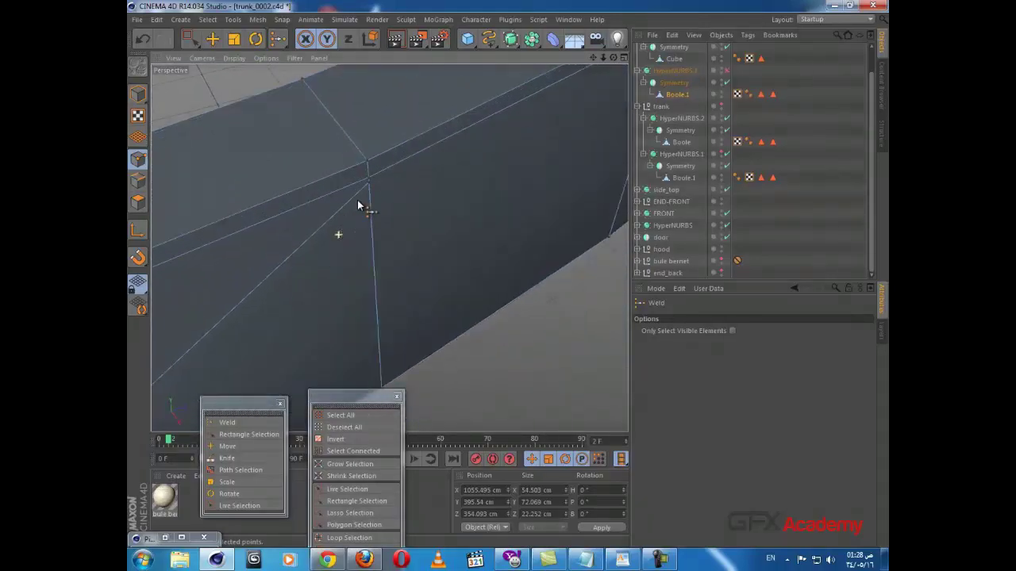
{"action": "left_click_drag", "start_coordinate": [369, 184], "coordinate": [370, 177]}
- Turn HyperNURBS.1 smoothing back on and show the trunk group again
{"action": "left_click_drag", "start_coordinate": [381, 226], "coordinate": [370, 150], "text": "alt"}
{"action": "left_click", "coordinate": [726, 72]}
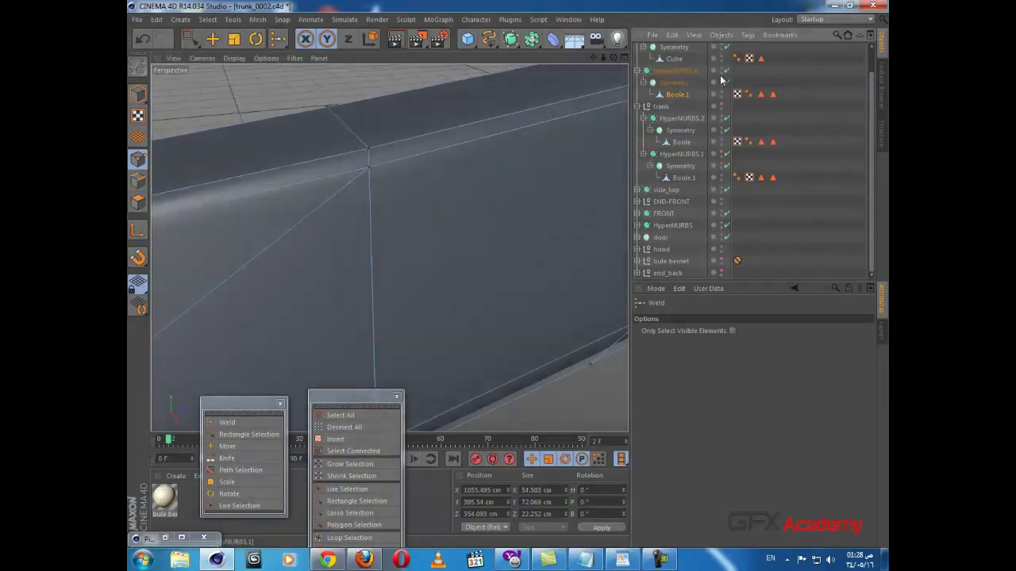
{"action": "left_click_drag", "start_coordinate": [464, 148], "coordinate": [516, 196], "text": "alt"}
{"action": "scroll", "coordinate": [476, 189], "scroll_direction": "down", "scroll_amount": 4}
{"action": "scroll", "coordinate": [475, 190], "scroll_direction": "down", "scroll_amount": 3}
{"action": "left_click", "coordinate": [721, 105]}
{"action": "scroll", "coordinate": [469, 186], "scroll_direction": "down", "scroll_amount": 3}
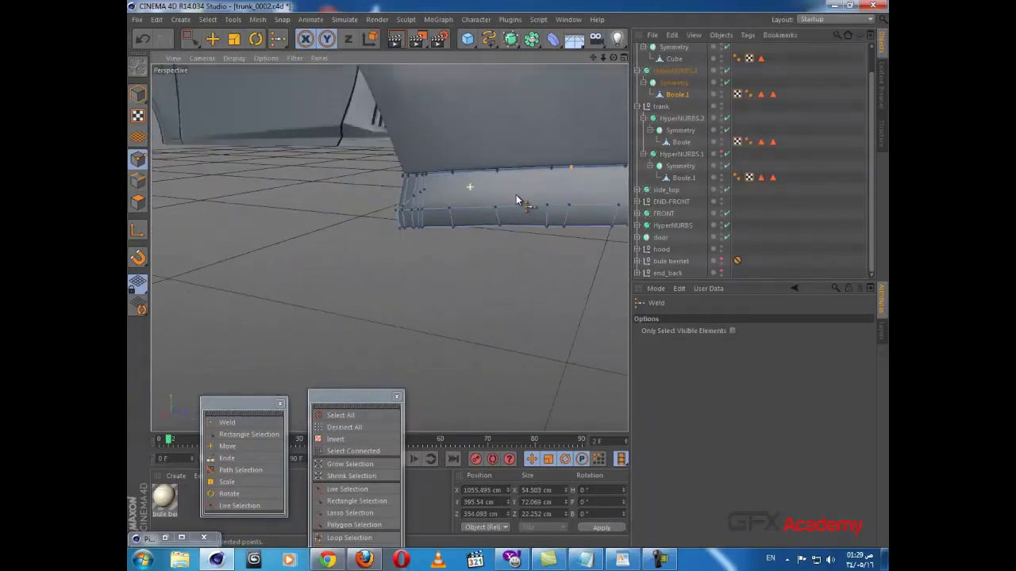
- Select the Symmetry object above HyperNURBS.1 to clear the mesh overlay and inspect the smoothed rear corner
{"action": "left_click_drag", "start_coordinate": [388, 245], "coordinate": [224, 222], "text": "alt"}
{"action": "left_click", "coordinate": [670, 47]}
{"action": "left_click_drag", "start_coordinate": [560, 158], "coordinate": [512, 280], "text": "alt"}
{"action": "scroll", "coordinate": [392, 214], "scroll_direction": "down", "scroll_amount": 4}
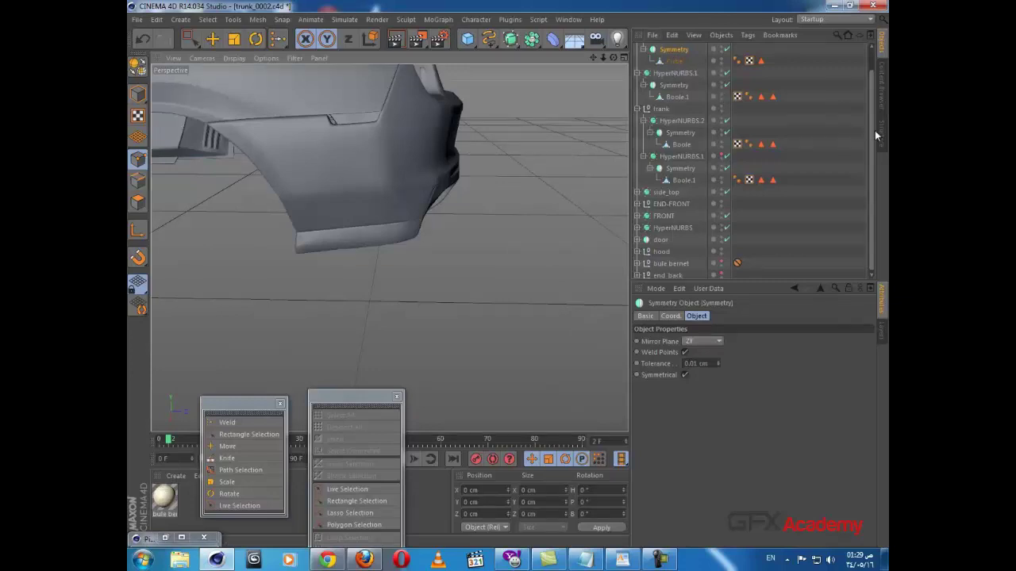
- Select HyperNURBS.2, HyperNURBS.3 and HyperNURBS.1 together, collapsing their open hierarchies
{"action": "left_click_drag", "start_coordinate": [873, 130], "coordinate": [866, 101]}
{"action": "left_click", "coordinate": [679, 49]}
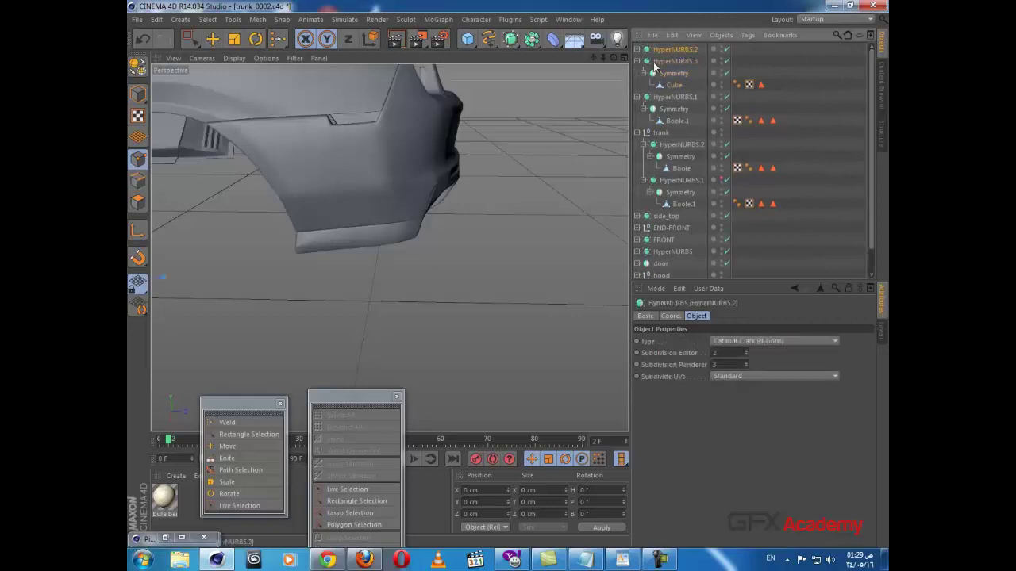
{"action": "left_click", "coordinate": [637, 61]}
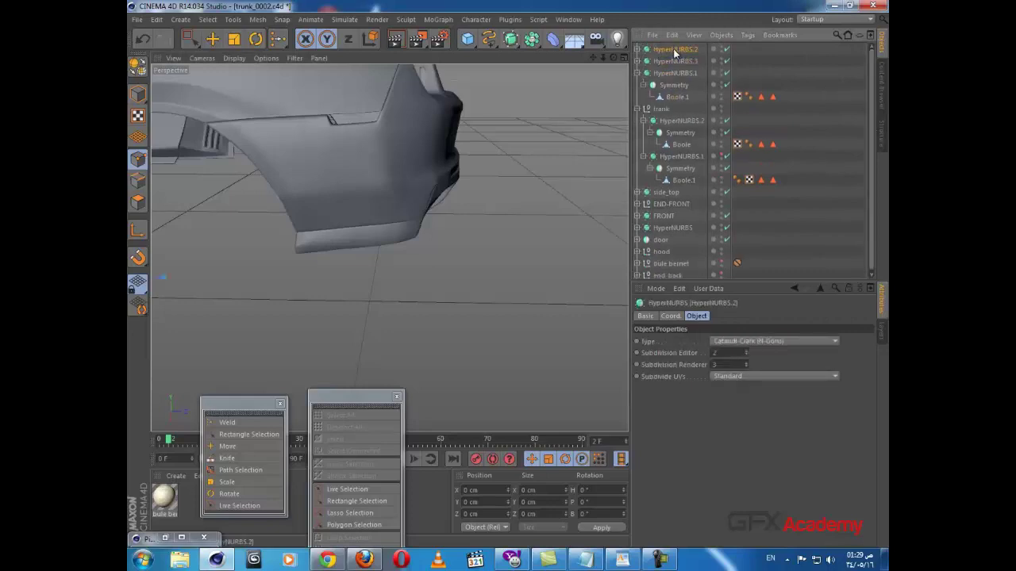
{"action": "left_click", "coordinate": [675, 72], "text": "shift"}
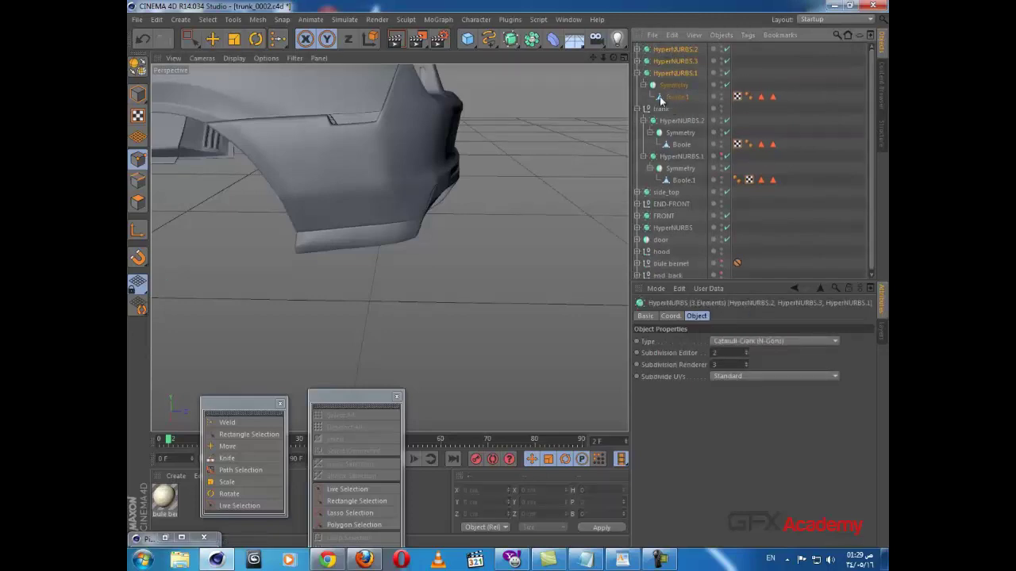
{"action": "left_click", "coordinate": [636, 72]}
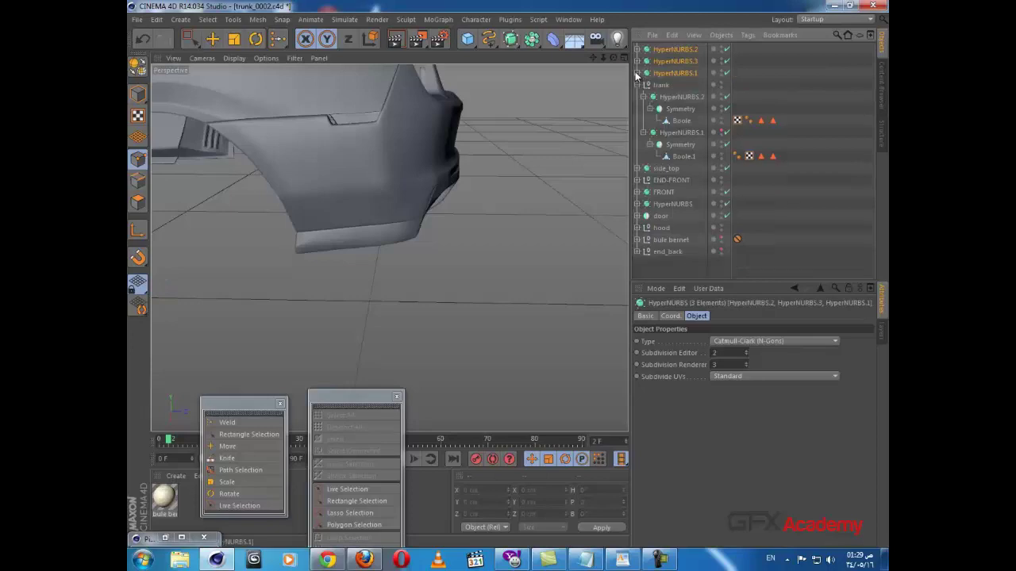
- Group the selected HyperNURBS objects under one null and rename it End_back
{"action": "right_click", "coordinate": [689, 69]}
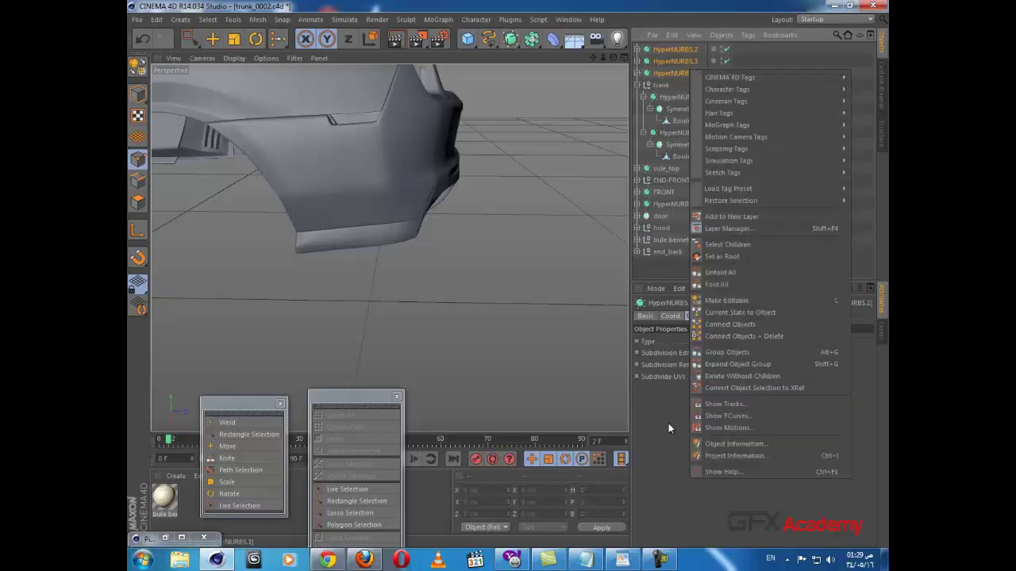
{"action": "left_click", "coordinate": [731, 336]}
{"action": "double_click", "coordinate": [665, 49]}
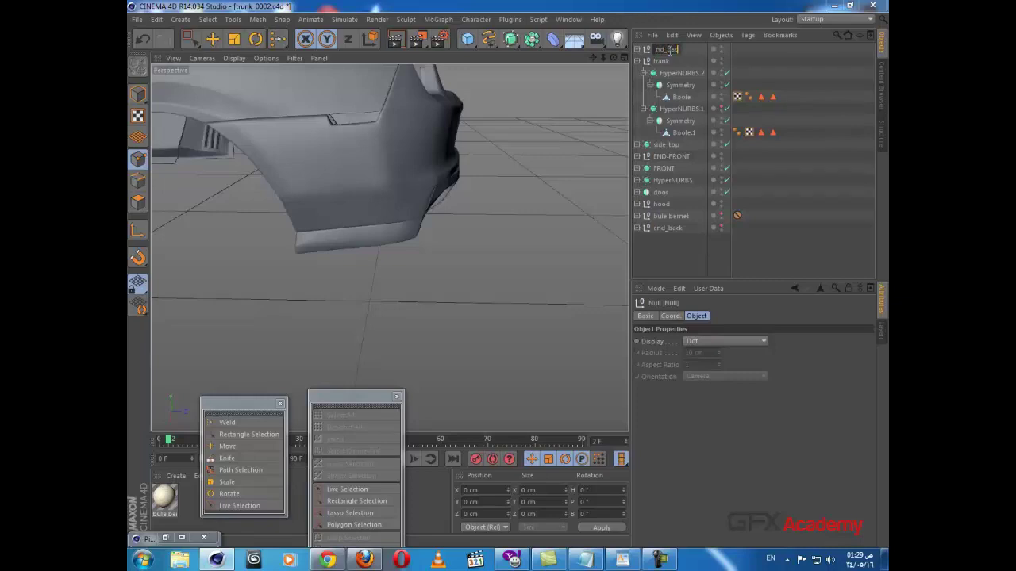
{"action": "key", "text": "Return"}
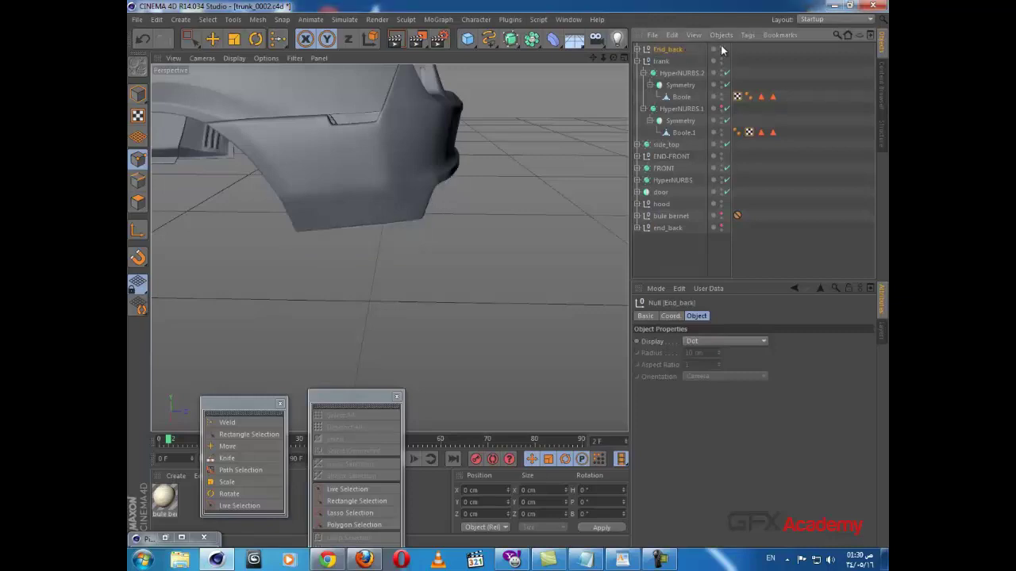
- Inspect the car's rear end from behind and from the side, and switch to the end_back document in WordPad
{"action": "left_click_drag", "start_coordinate": [477, 200], "coordinate": [327, 174], "text": "alt"}
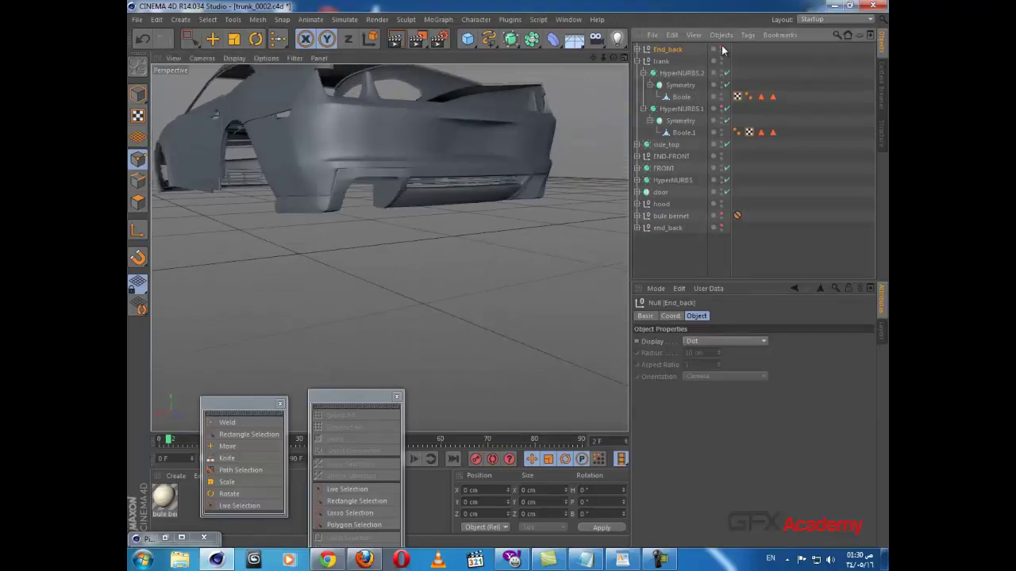
{"action": "left_click_drag", "start_coordinate": [450, 162], "coordinate": [497, 195], "text": "alt"}
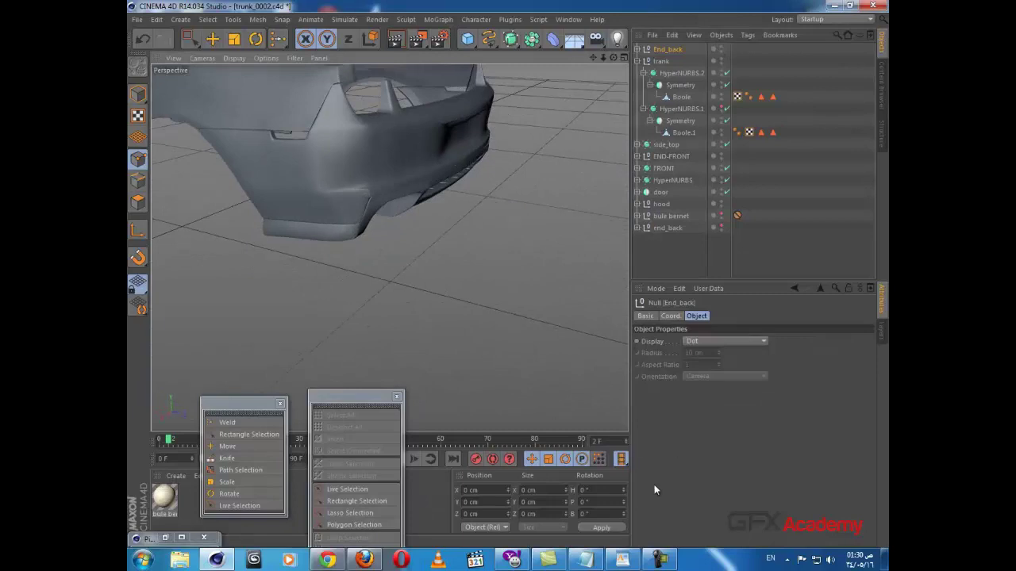
{"action": "left_click", "coordinate": [622, 559]}
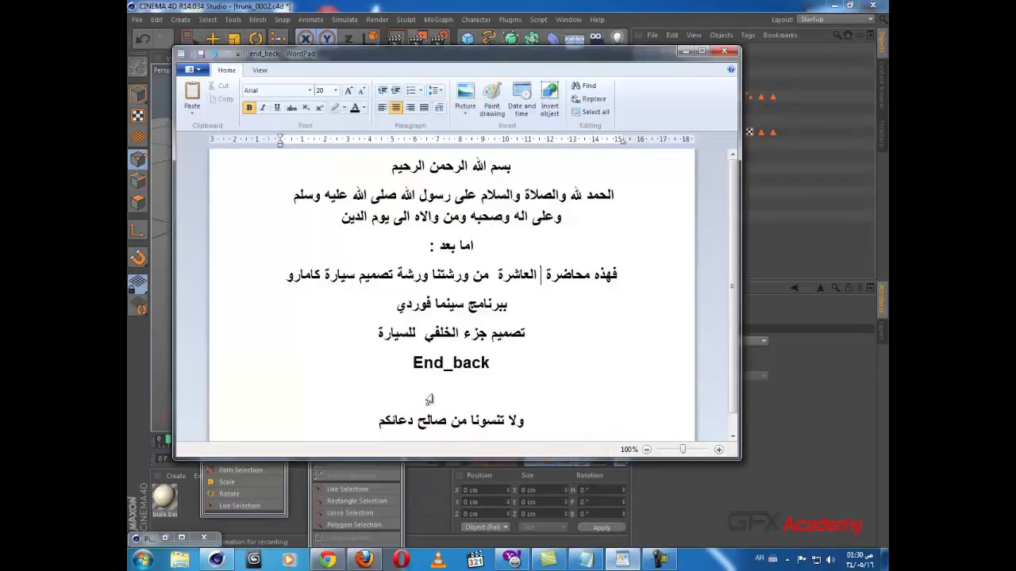
{"action": "left_click_drag", "start_coordinate": [737, 334], "coordinate": [731, 334]}
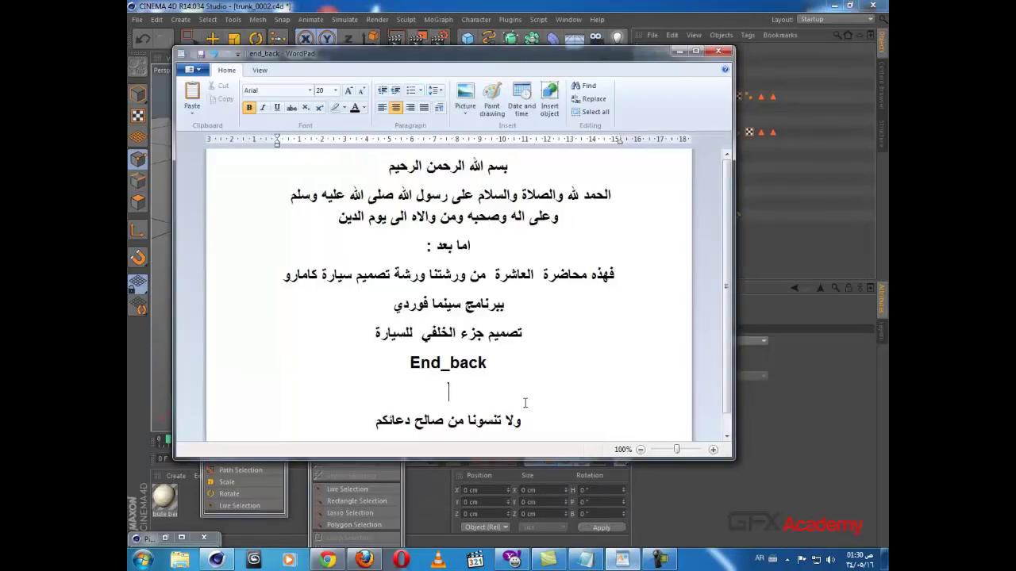